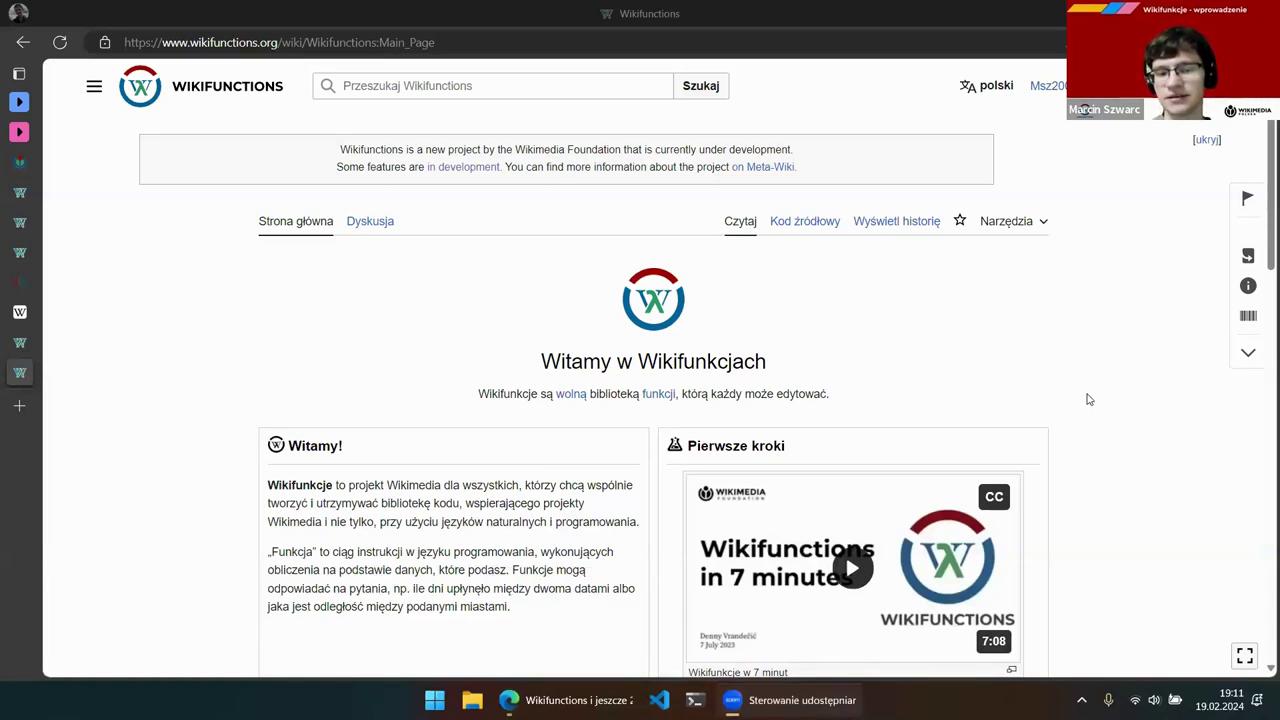
Open the function "połącz teksty" from the main page's list of functions to try and highlight its identifier
scroll(1088, 400, down, 2)
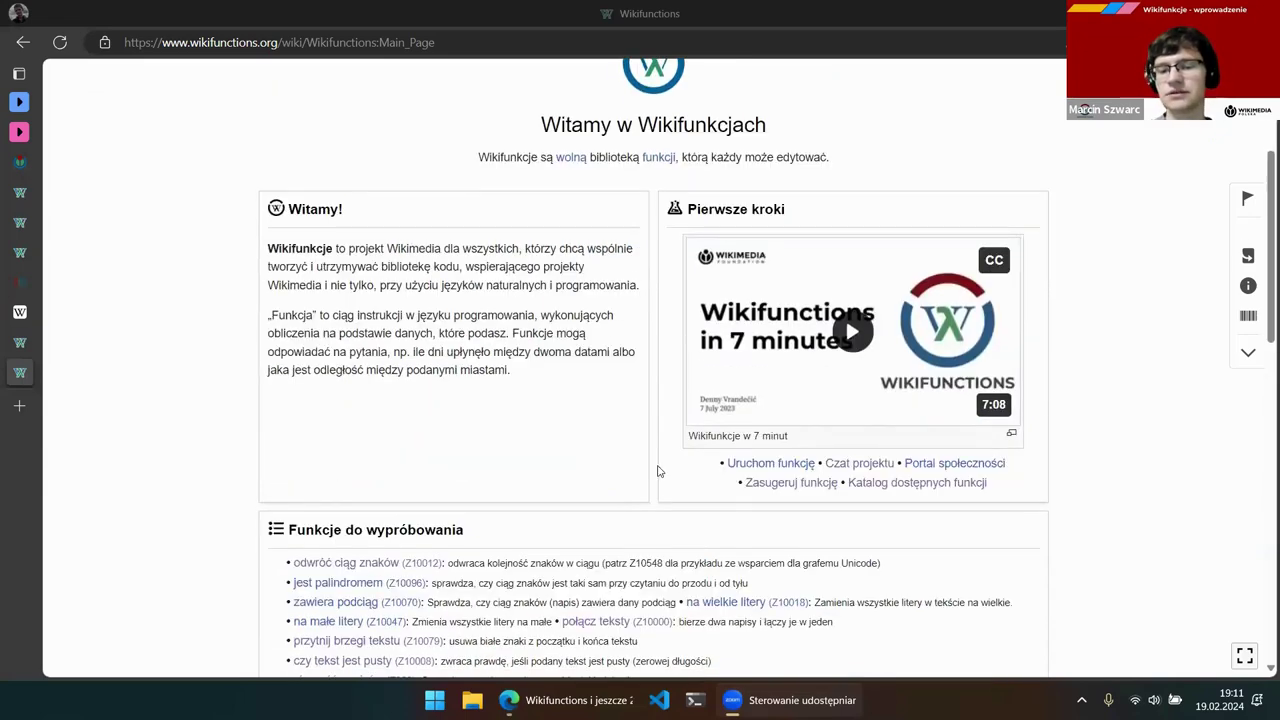
scroll(1195, 505, down, 2)
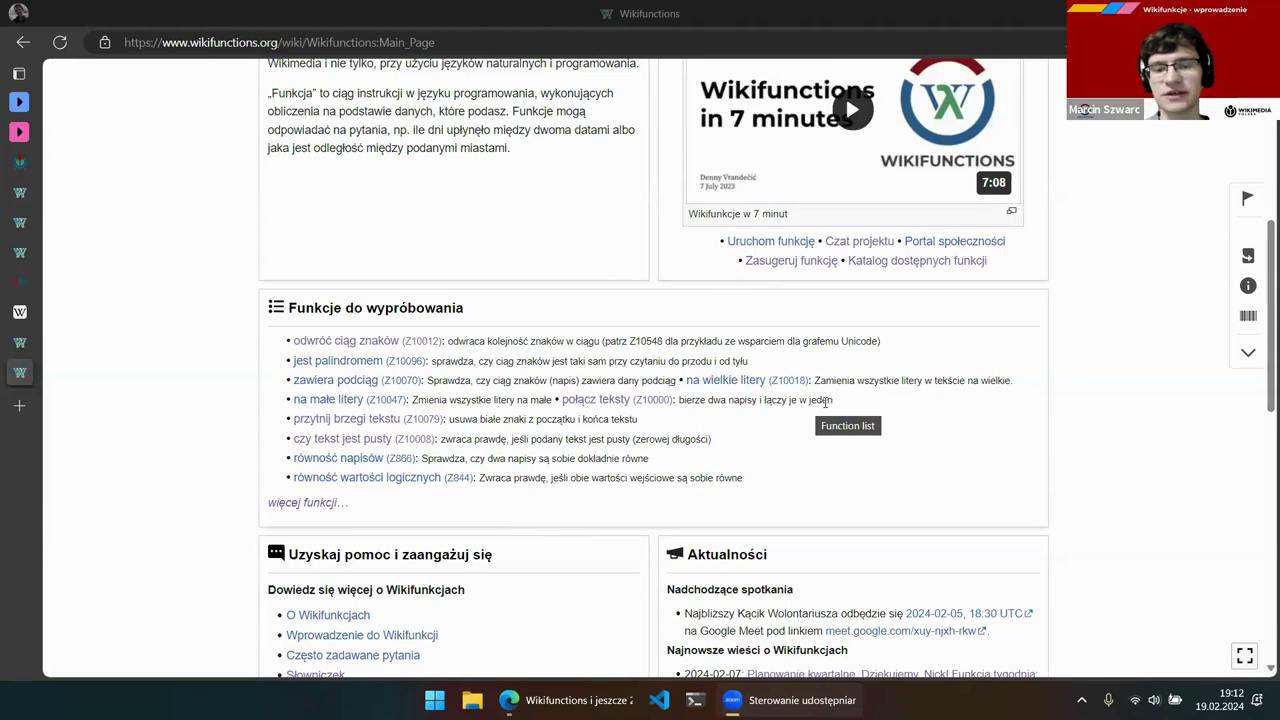
click(648, 408)
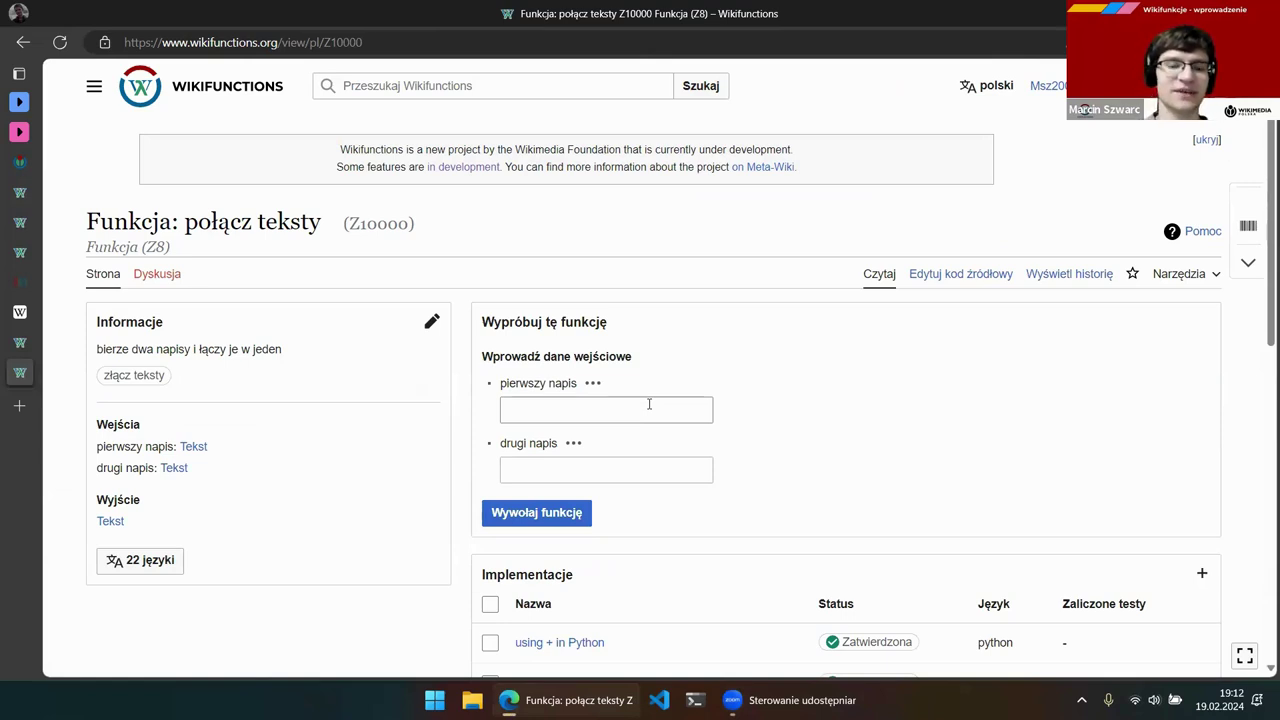
scroll(649, 404, down, 2)
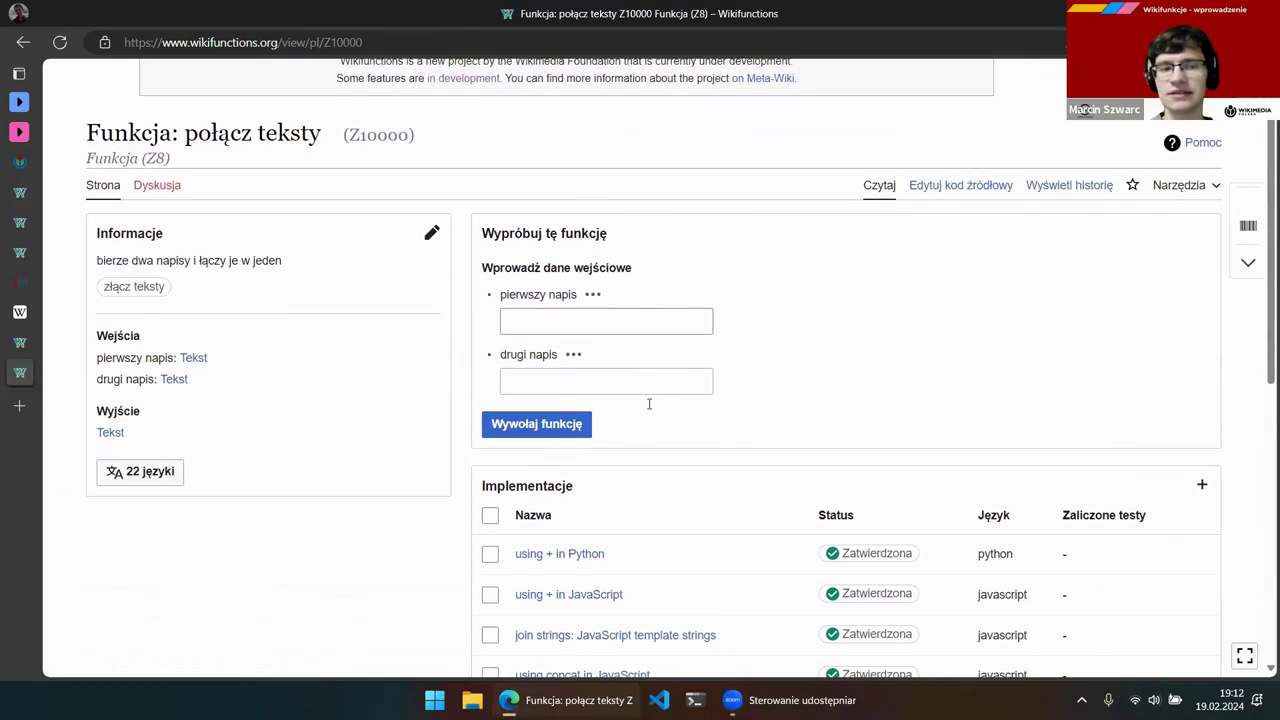
scroll(765, 408, up, 1)
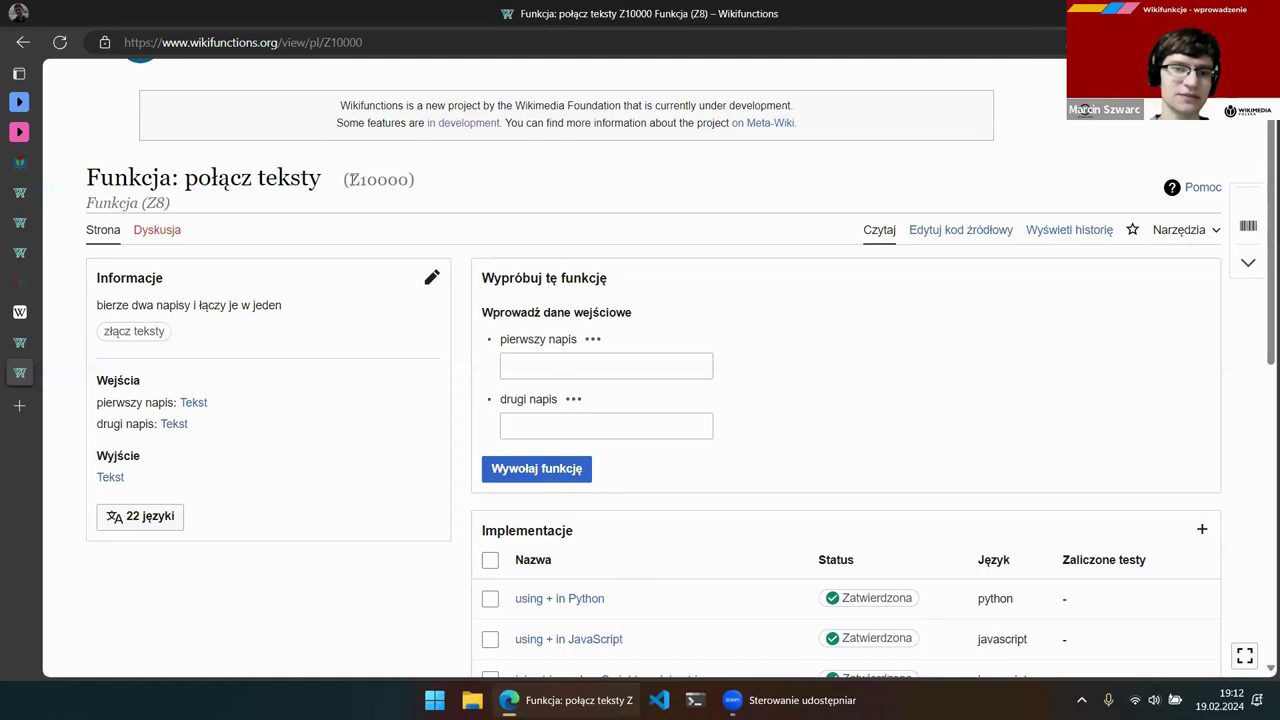
drag(350, 180, 409, 180)
click(376, 181)
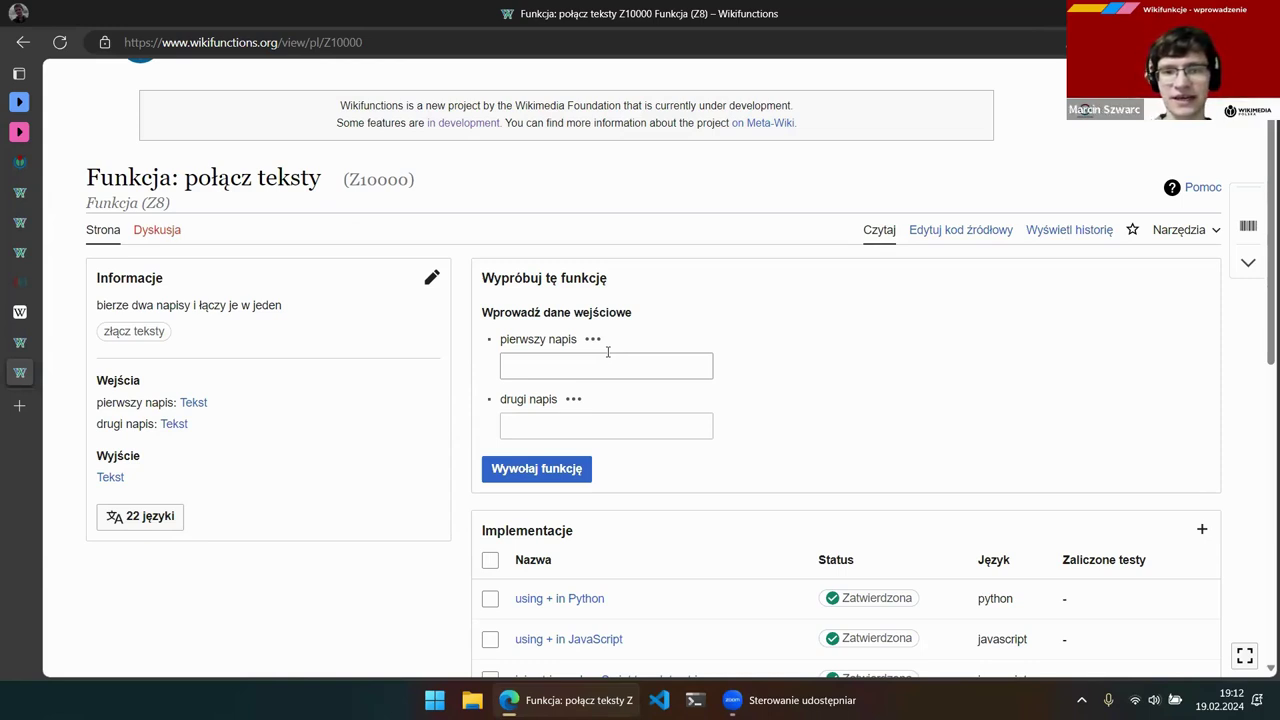
Run the function with "witaj," as the first string and "świecie!" as the second, and highlight the returned text
click(607, 365)
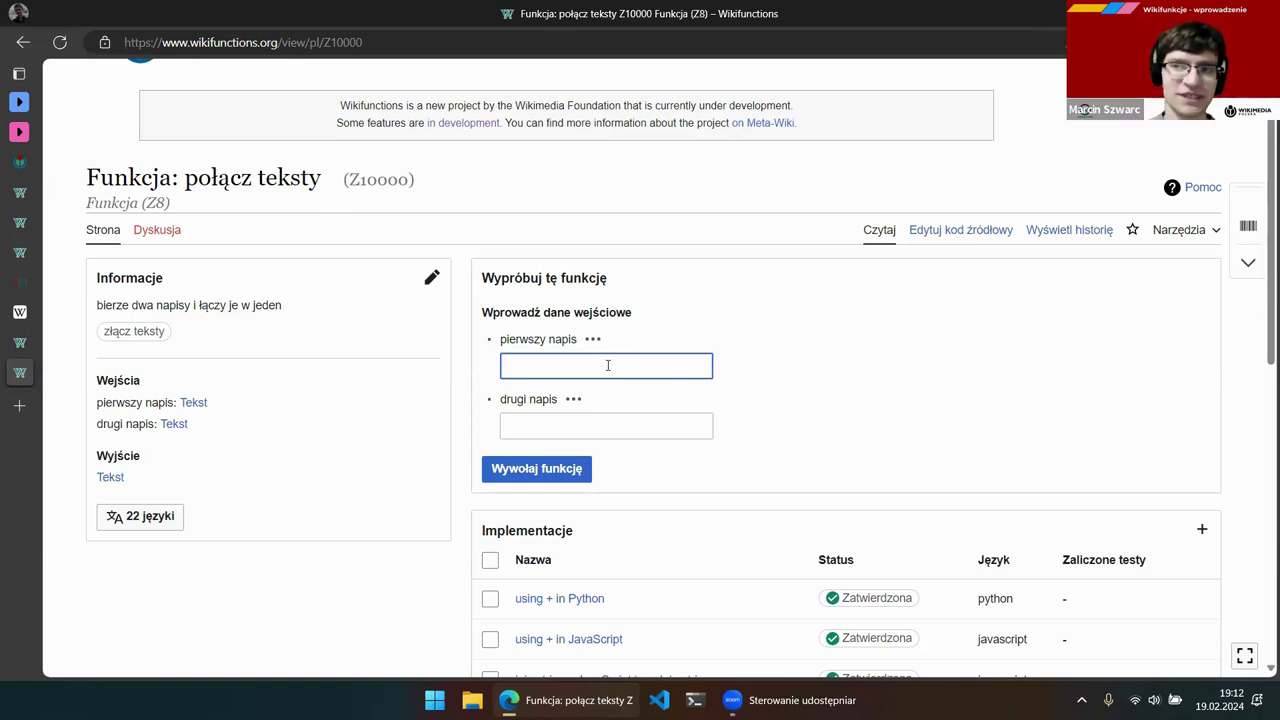
text(witaj,)
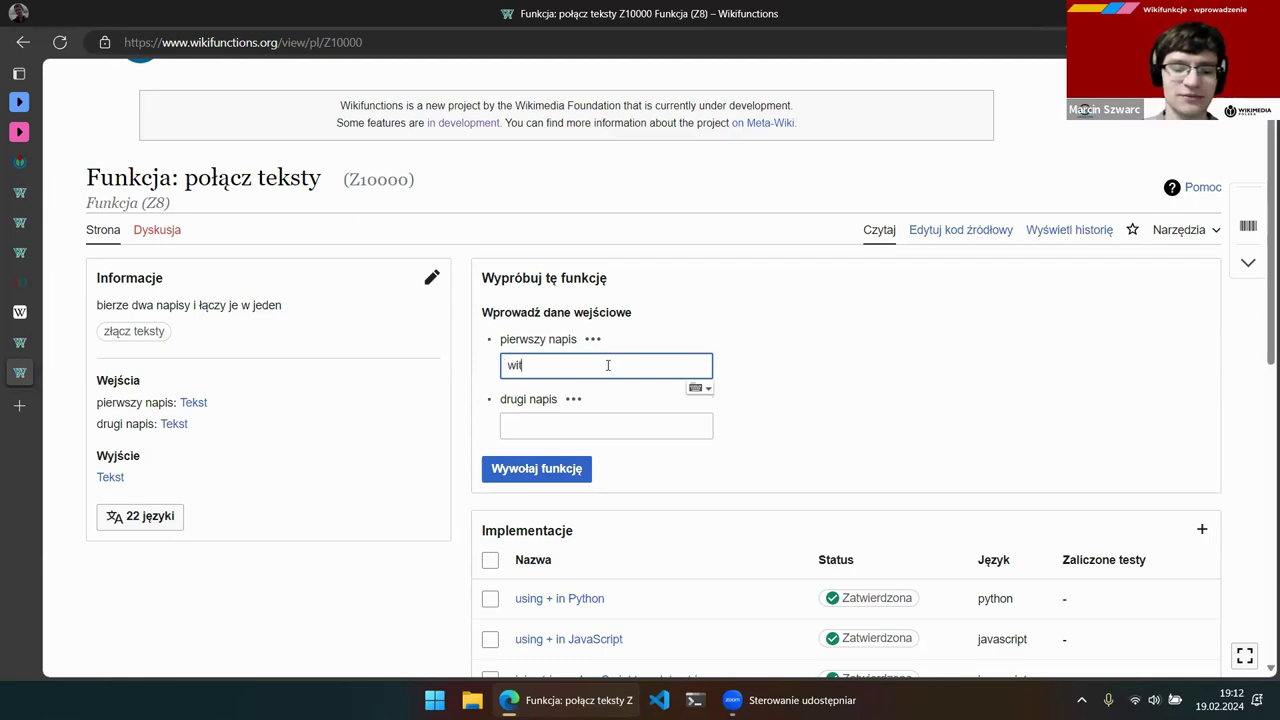
click(603, 433)
text(ś)
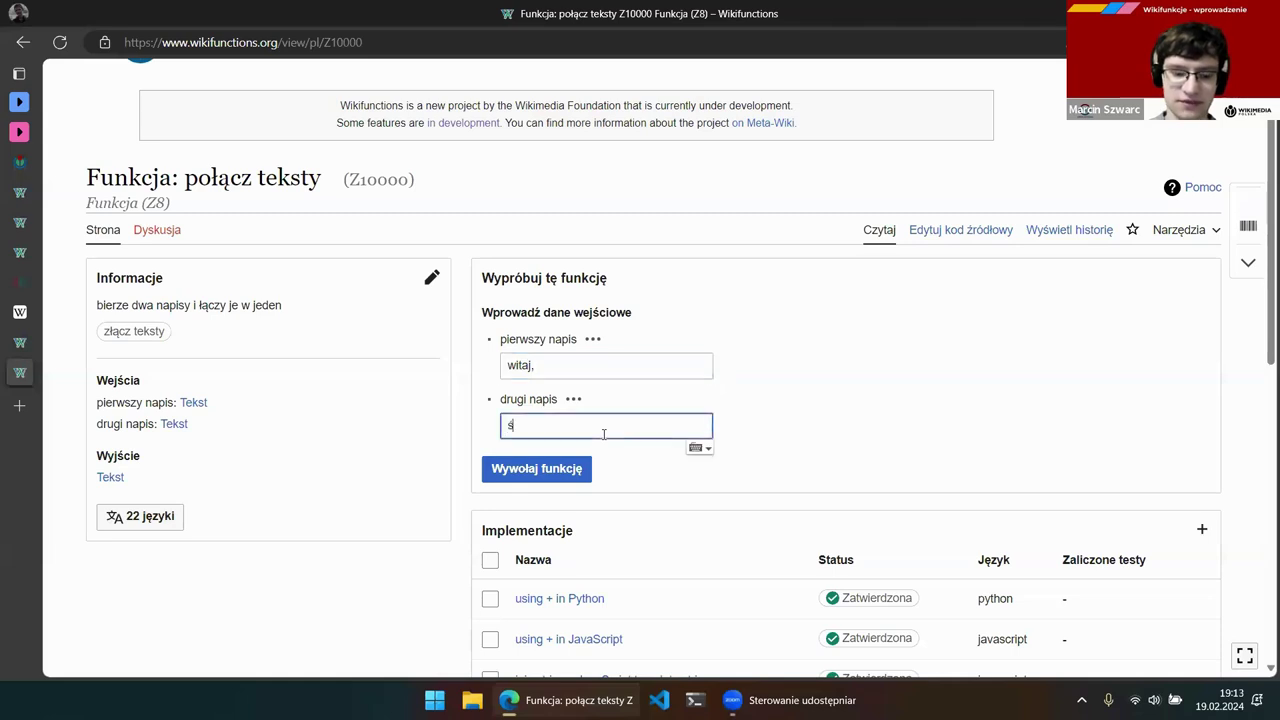
text(wiecie!)
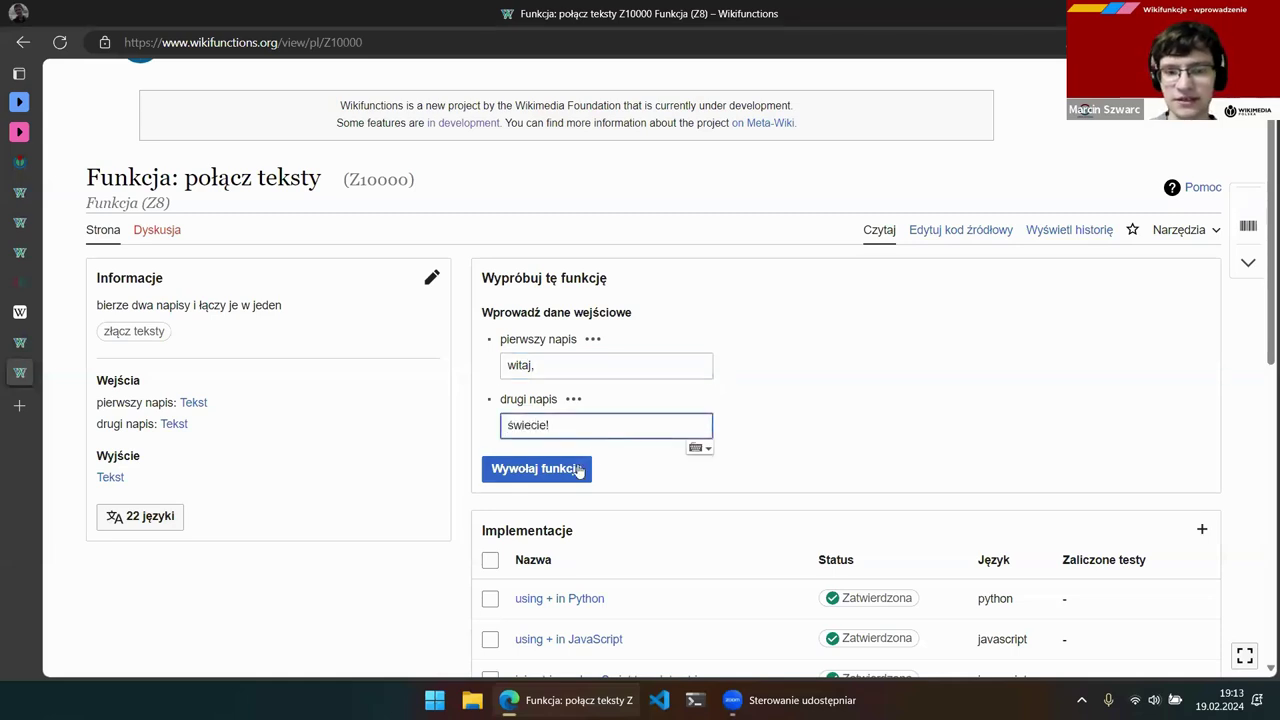
click(572, 471)
scroll(717, 467, down, 1)
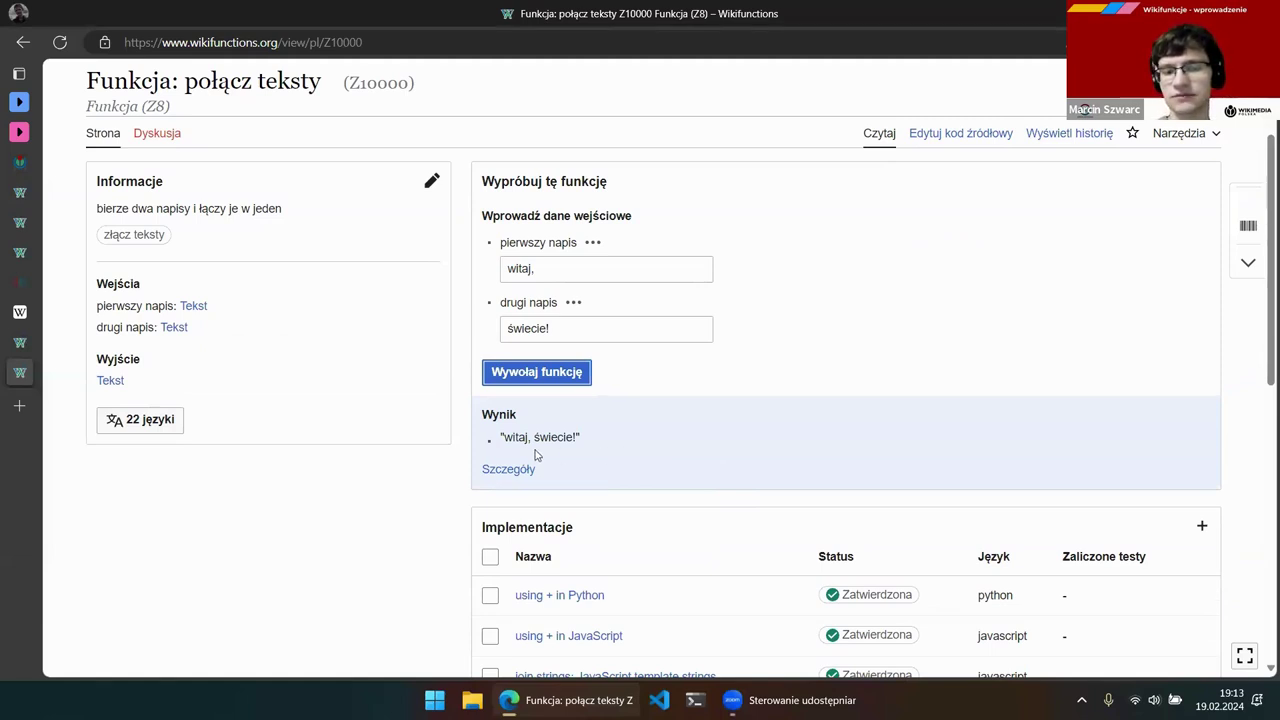
drag(504, 437, 577, 440)
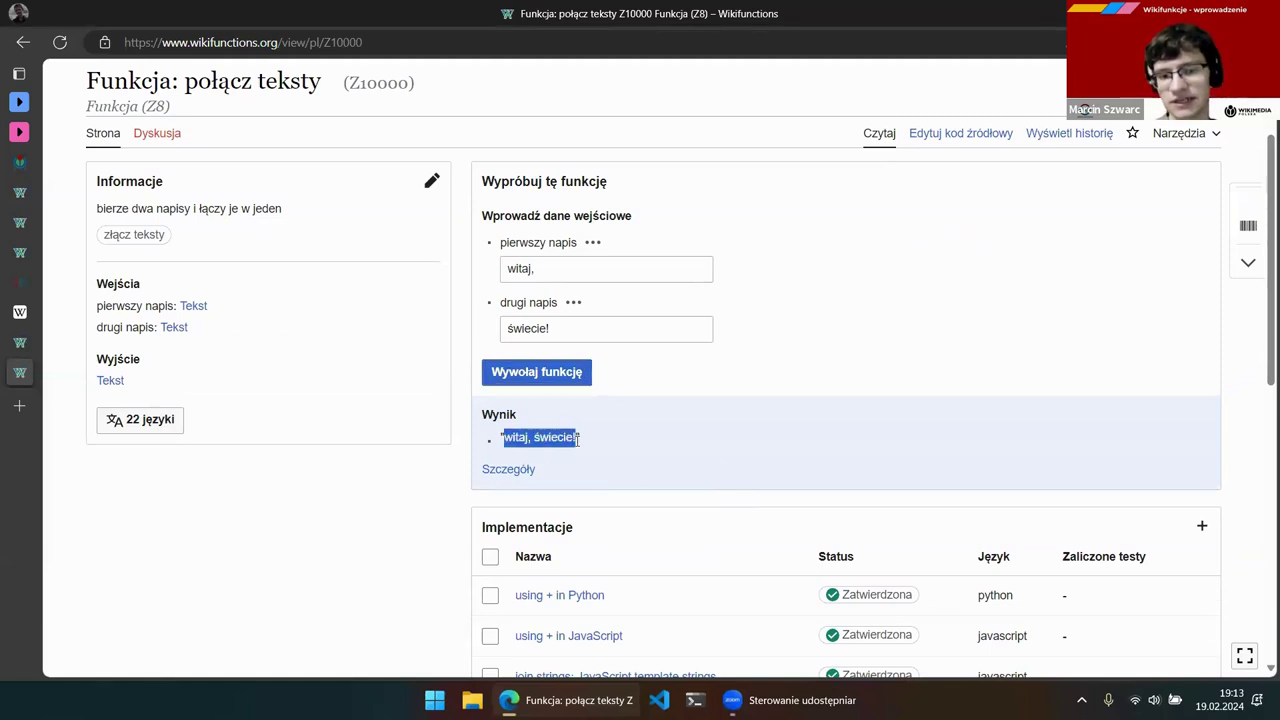
click(596, 446)
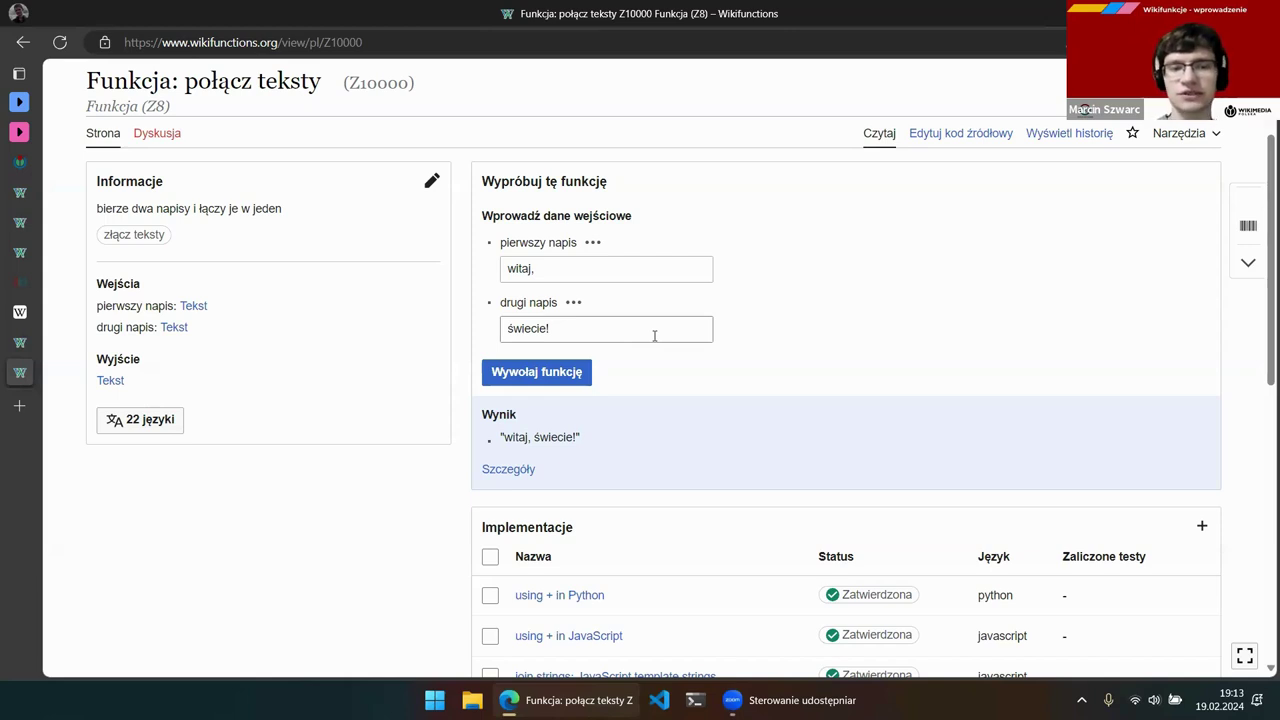
Return to the main page, open the catalogue of available functions and look through its string operations
scroll(654, 335, up, 2)
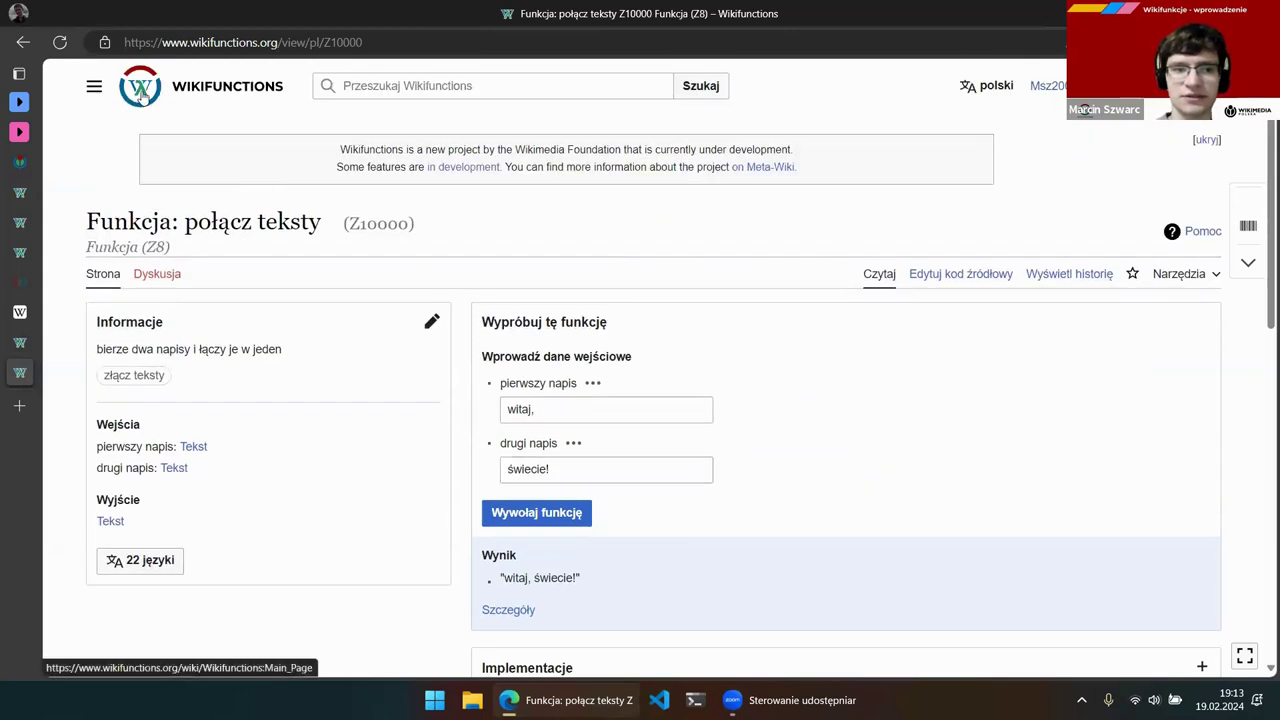
click(141, 95)
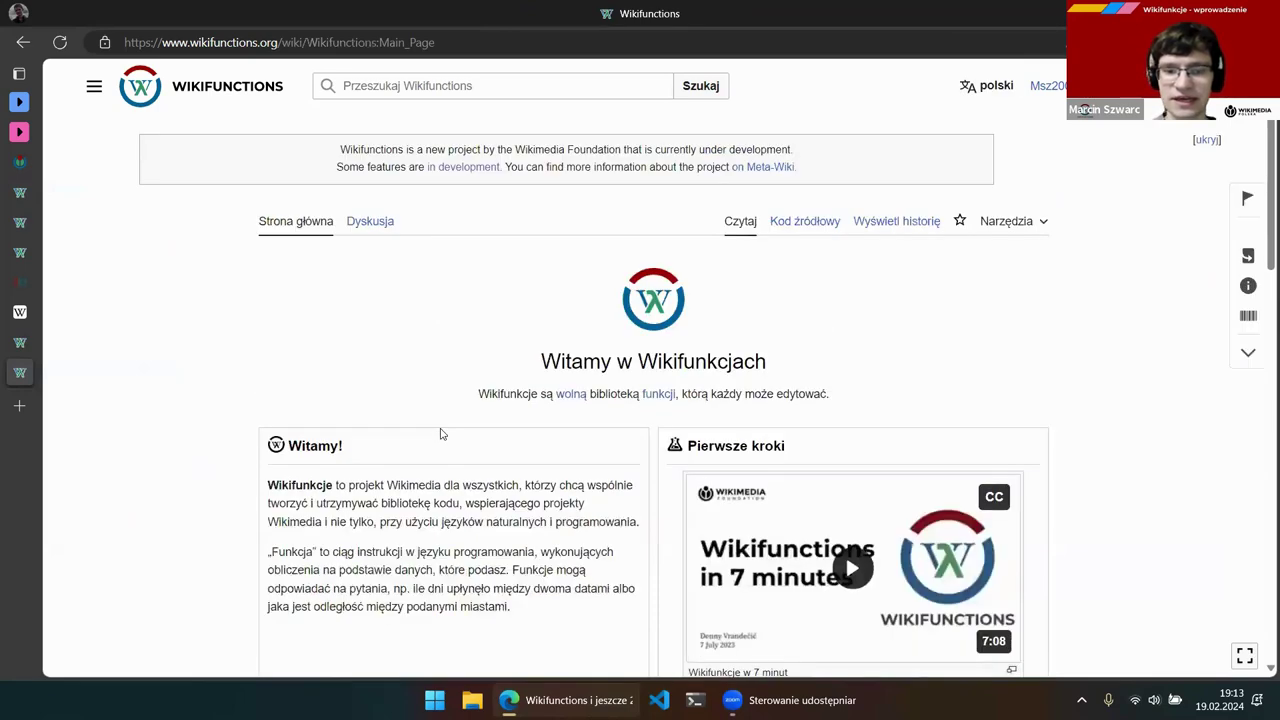
scroll(443, 434, down, 3)
click(903, 384)
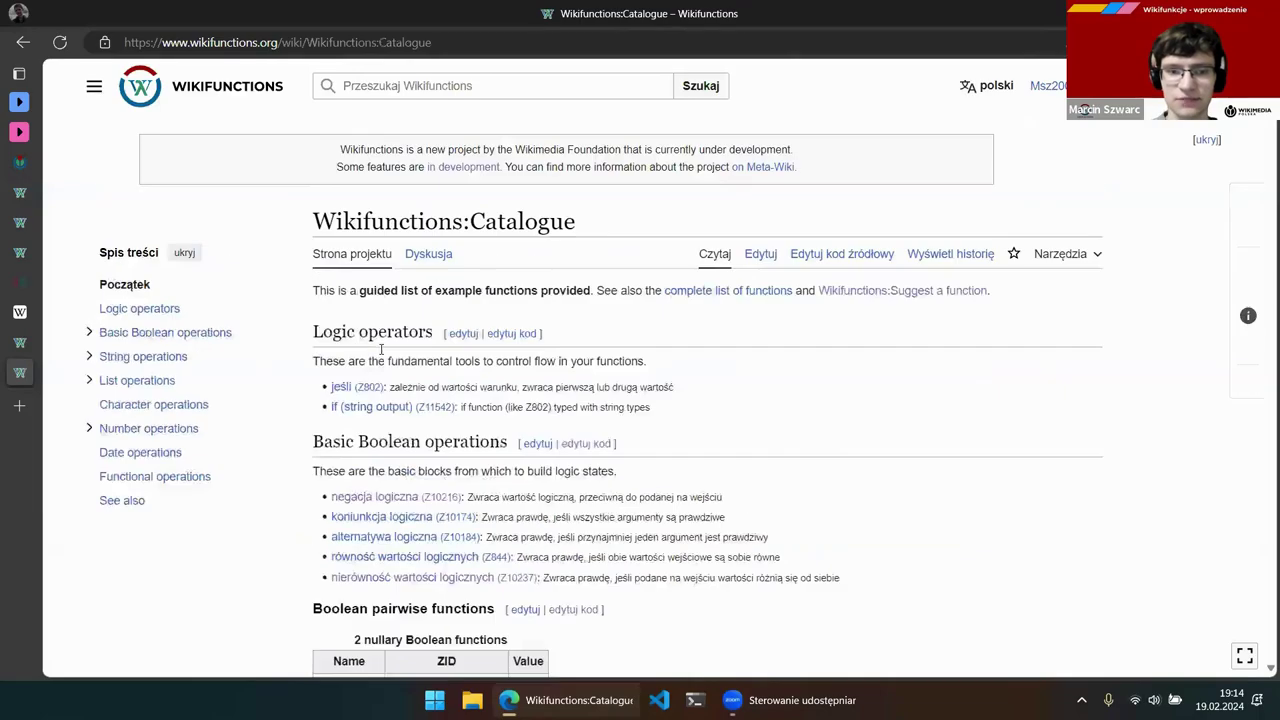
scroll(381, 354, down, 9)
scroll(381, 354, down, 10)
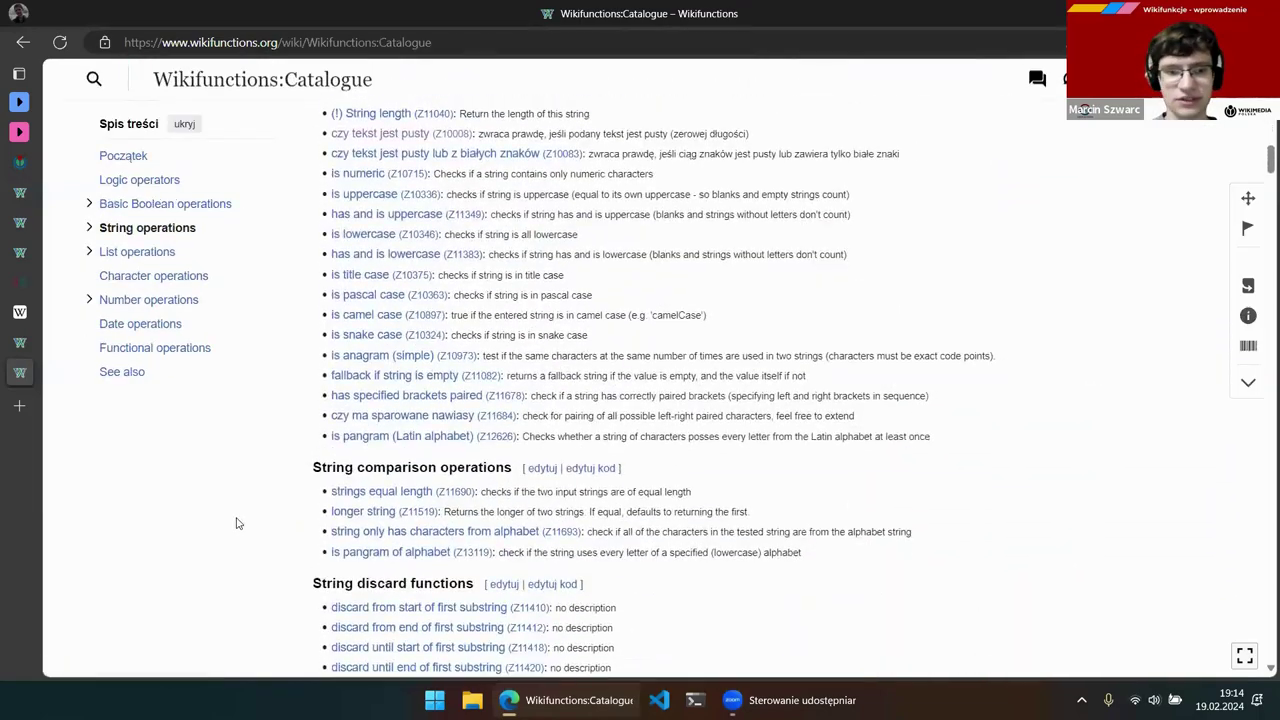
scroll(237, 523, down, 3)
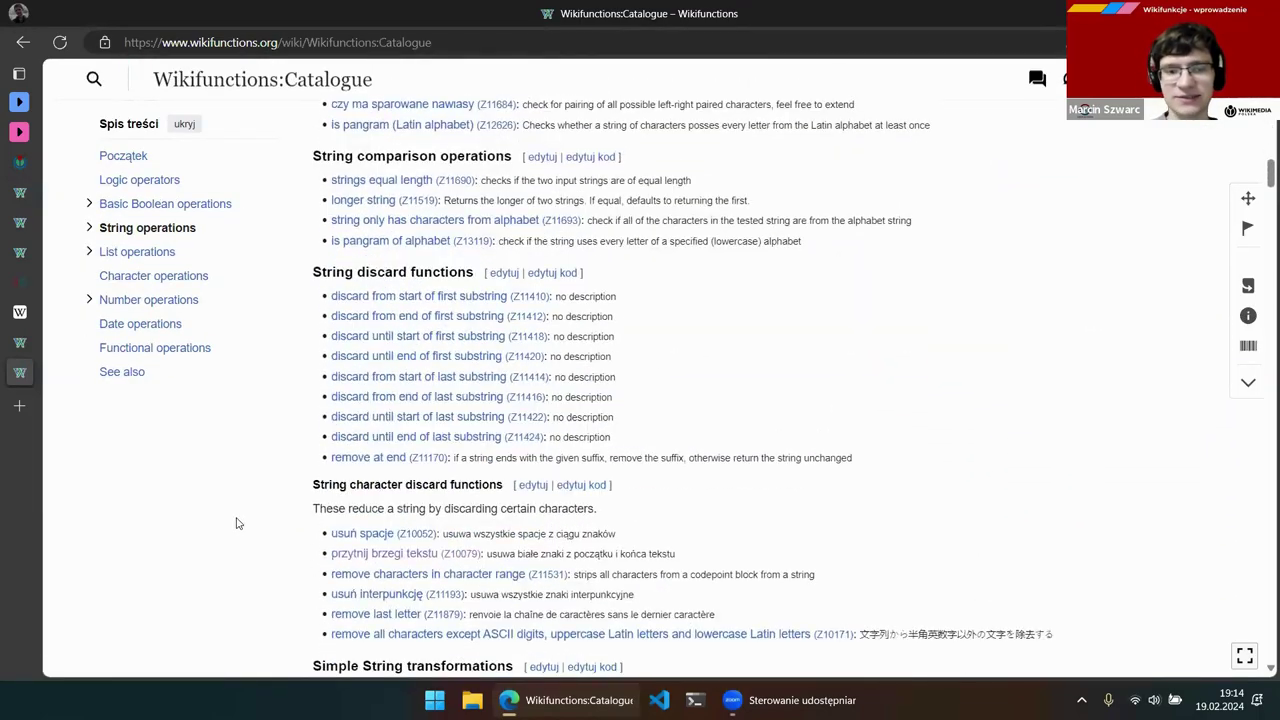
scroll(237, 523, down, 3)
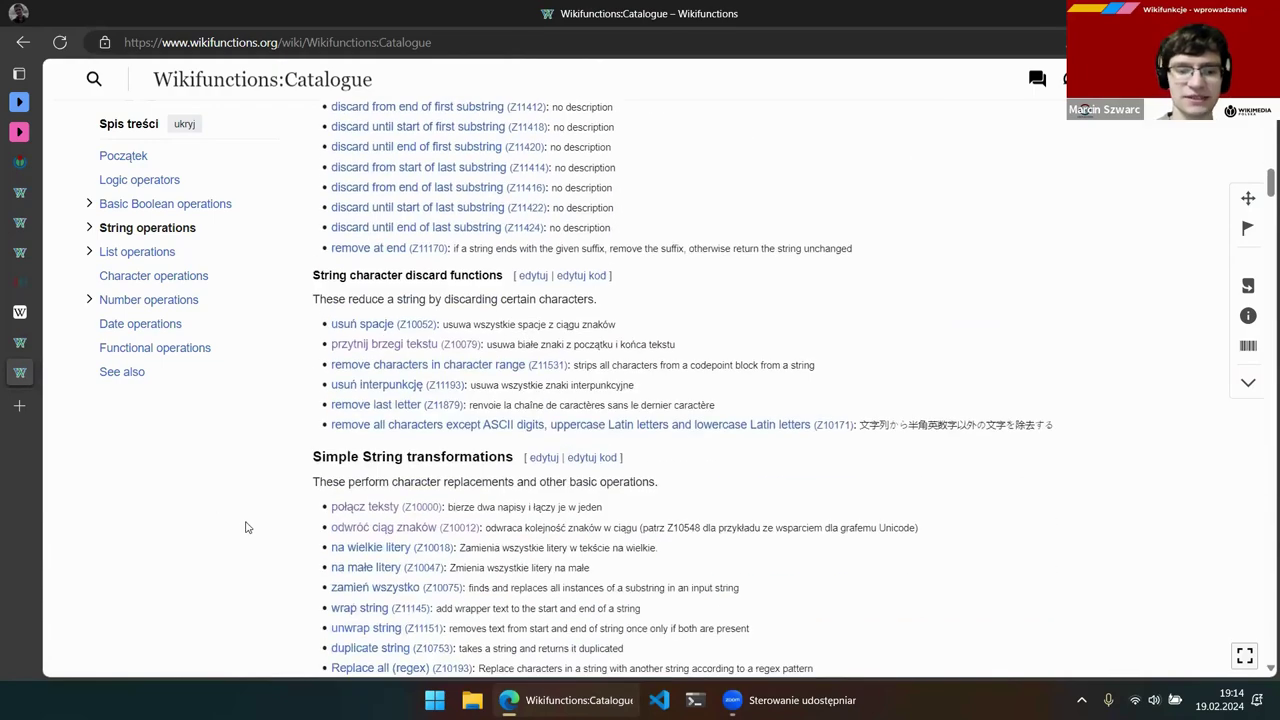
scroll(245, 526, down, 8)
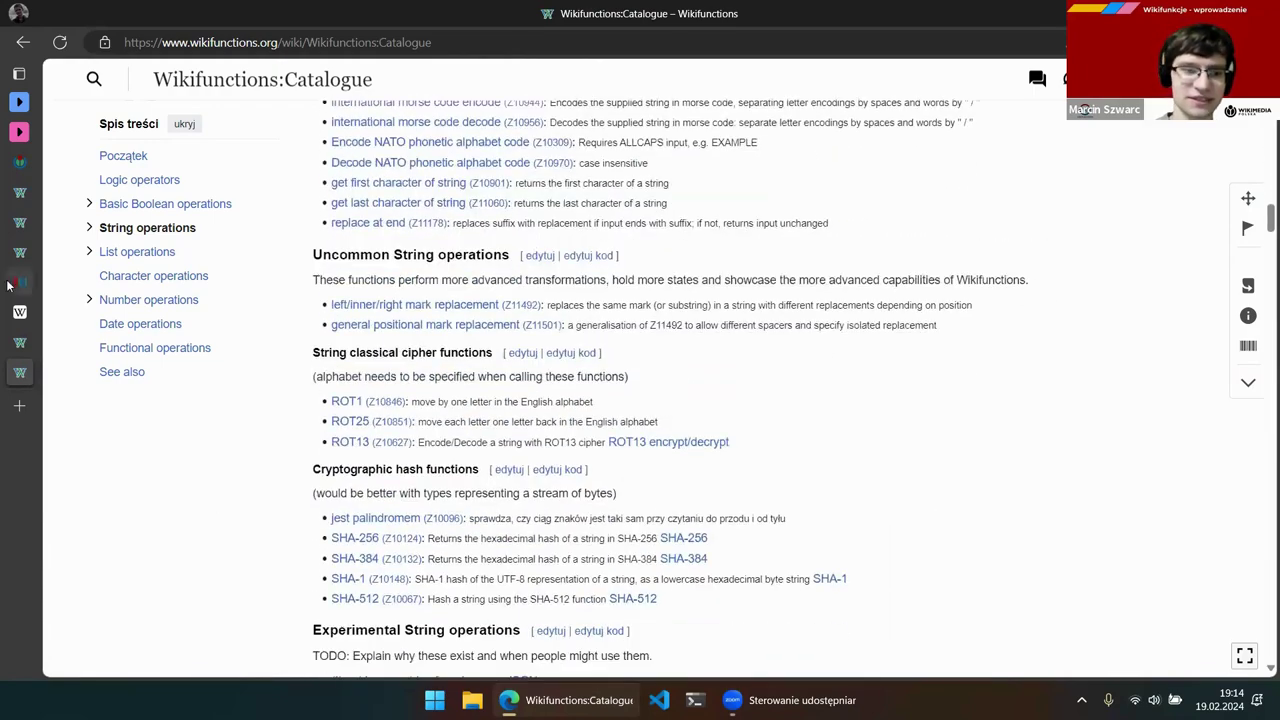
Switch to the open "international morse code encode" function page, run it with the input "wikifunkcje" and highlight the result
mouse_move(21, 231)
click(101, 223)
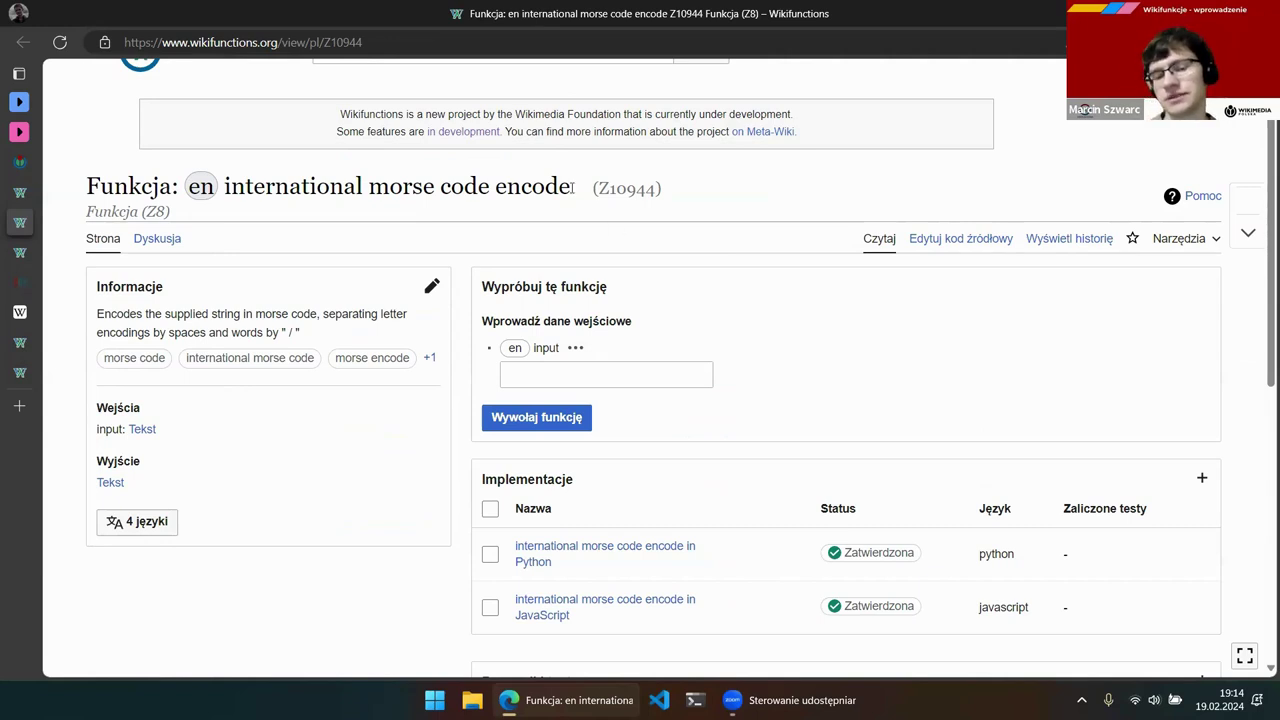
click(626, 372)
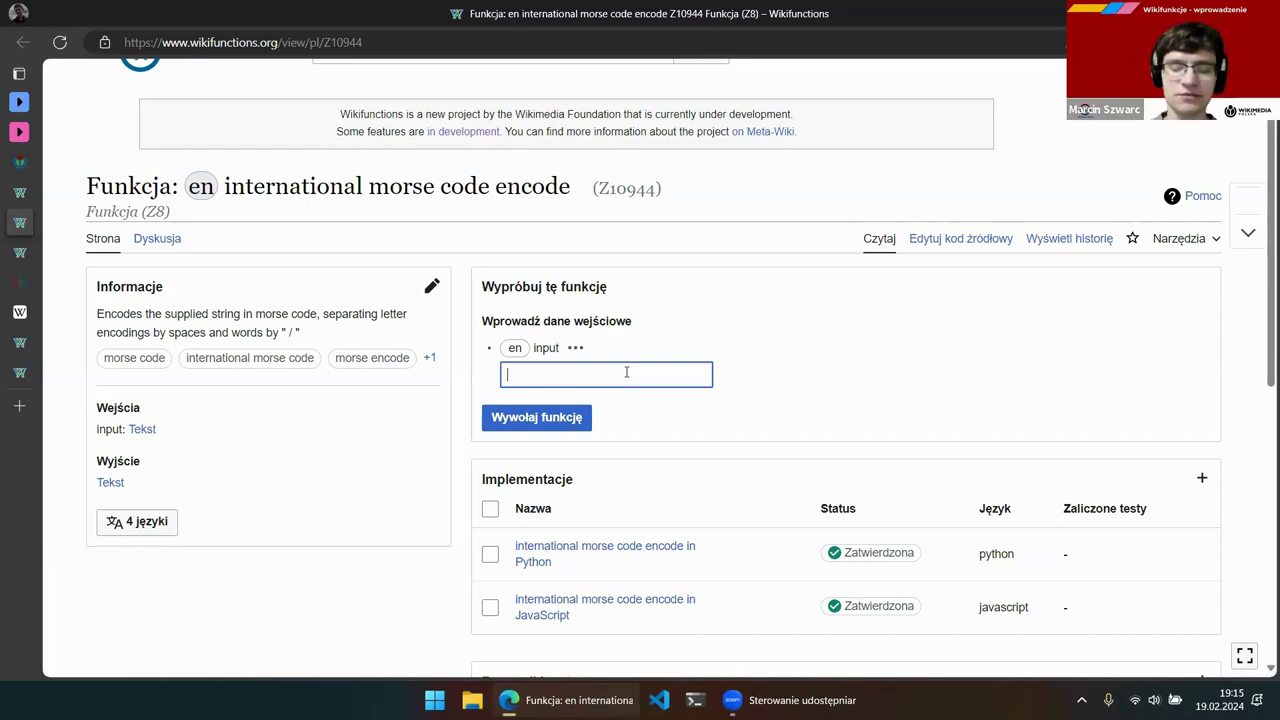
text(wikifunk)
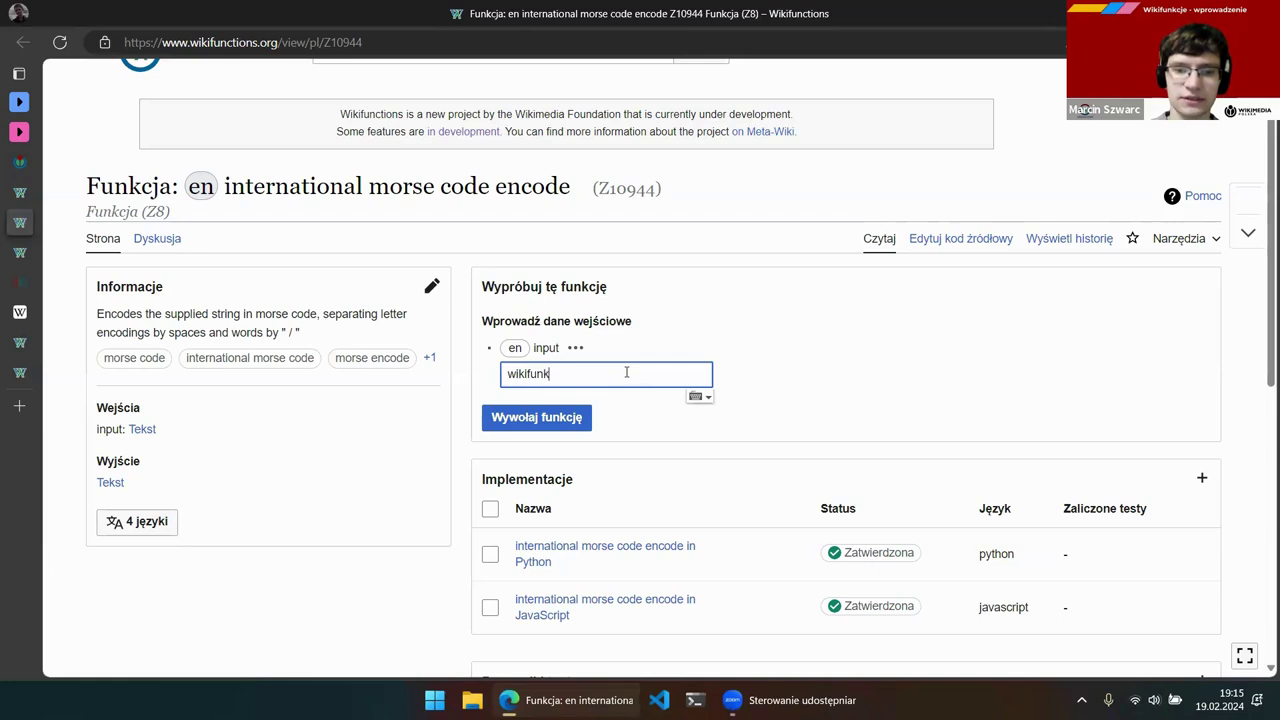
text(cje)
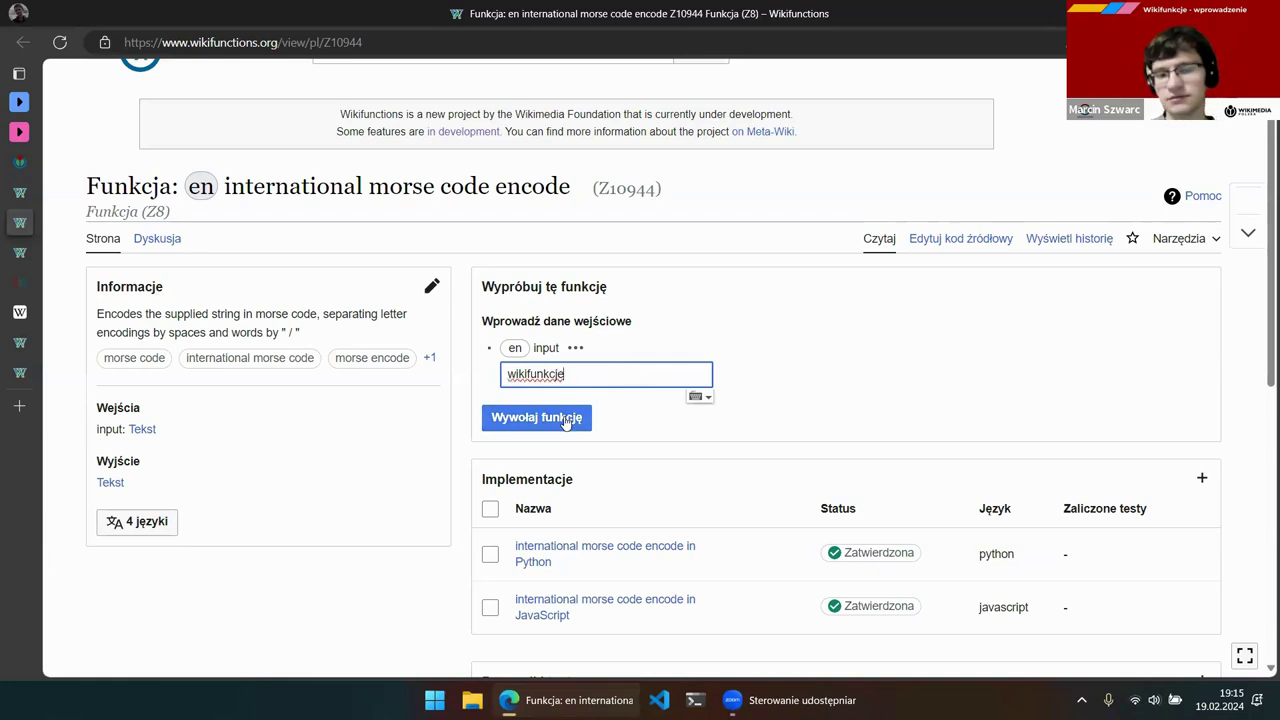
click(566, 419)
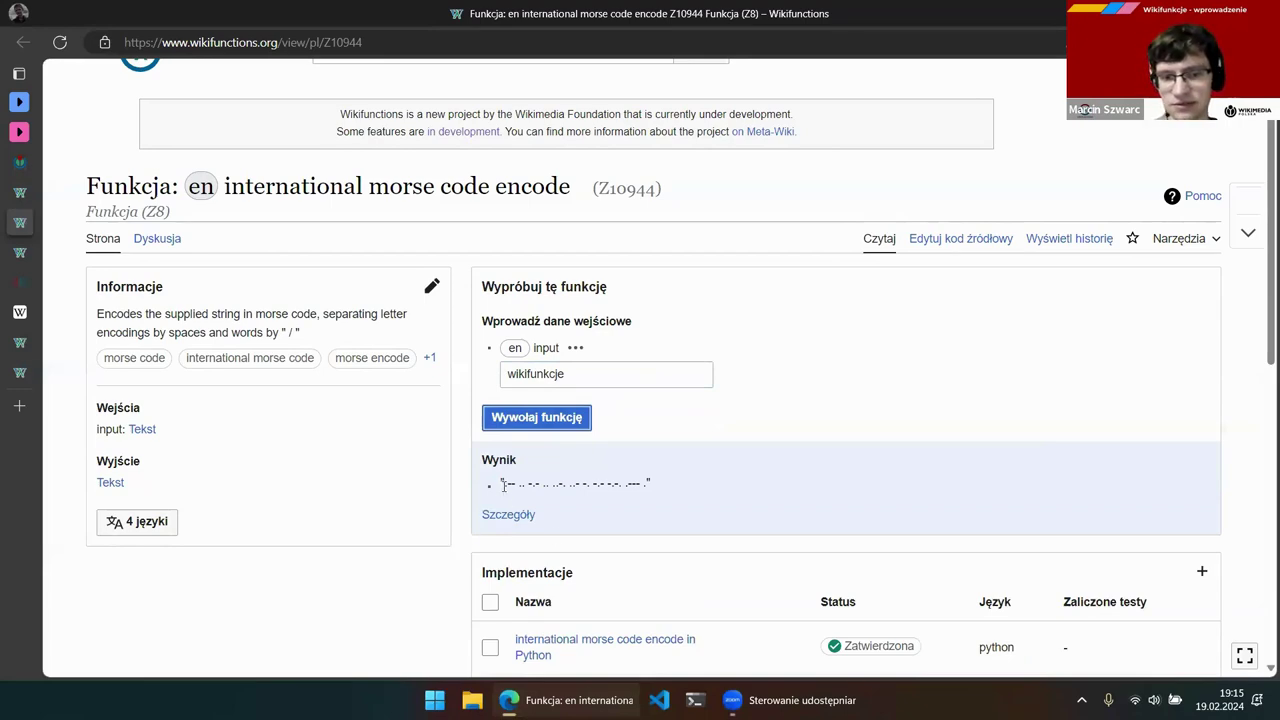
drag(507, 487, 648, 485)
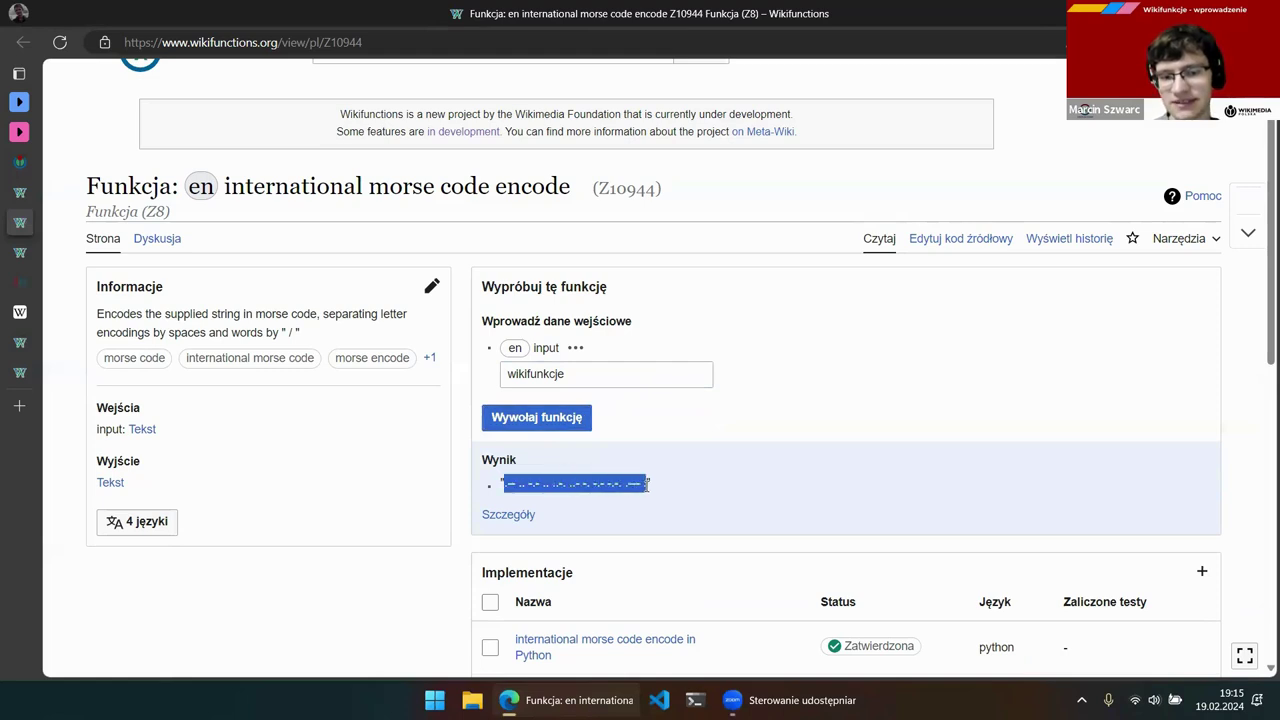
click(705, 490)
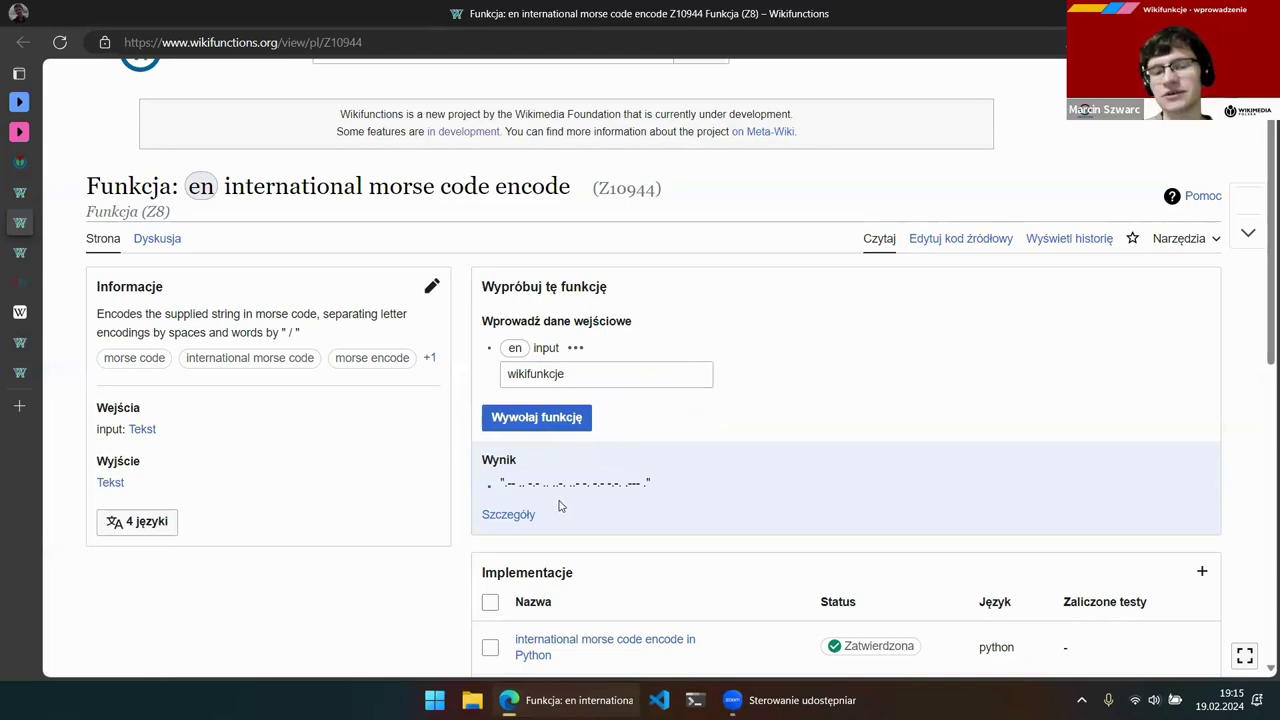
Examine the implementations and test cases of the Morse code encoding function
scroll(580, 506, down, 1)
scroll(580, 506, down, 4)
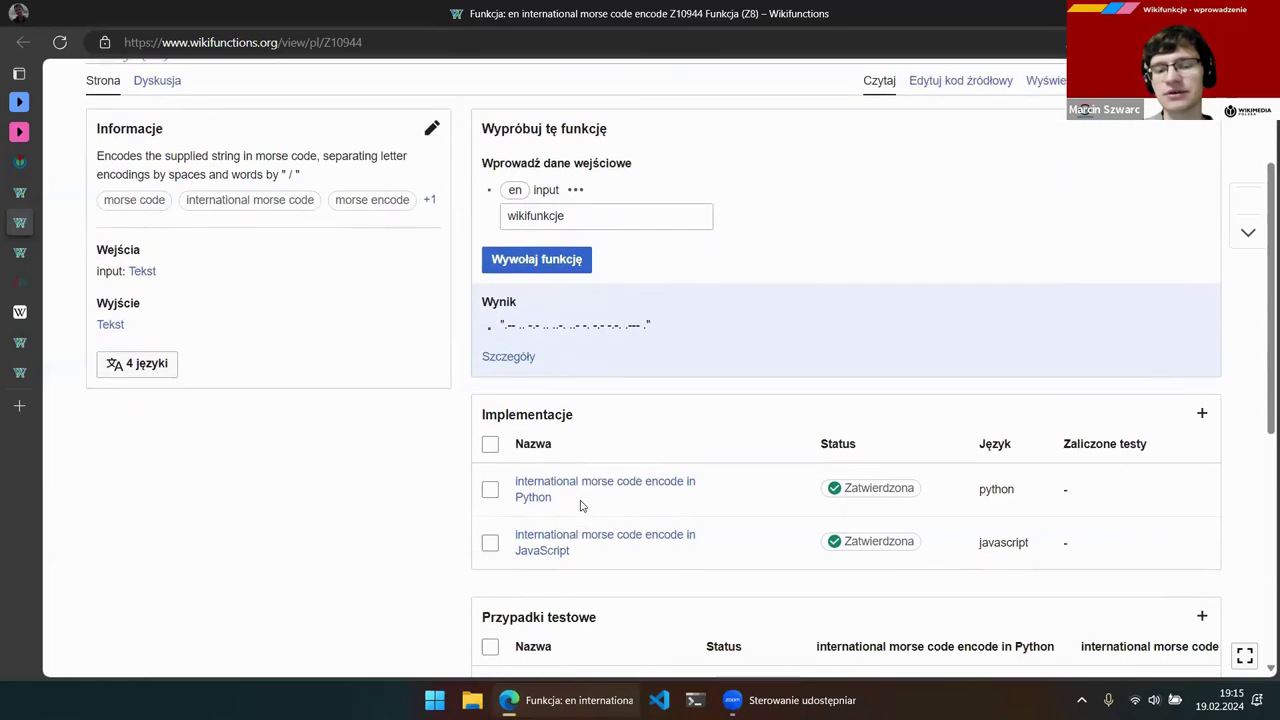
scroll(580, 506, down, 1)
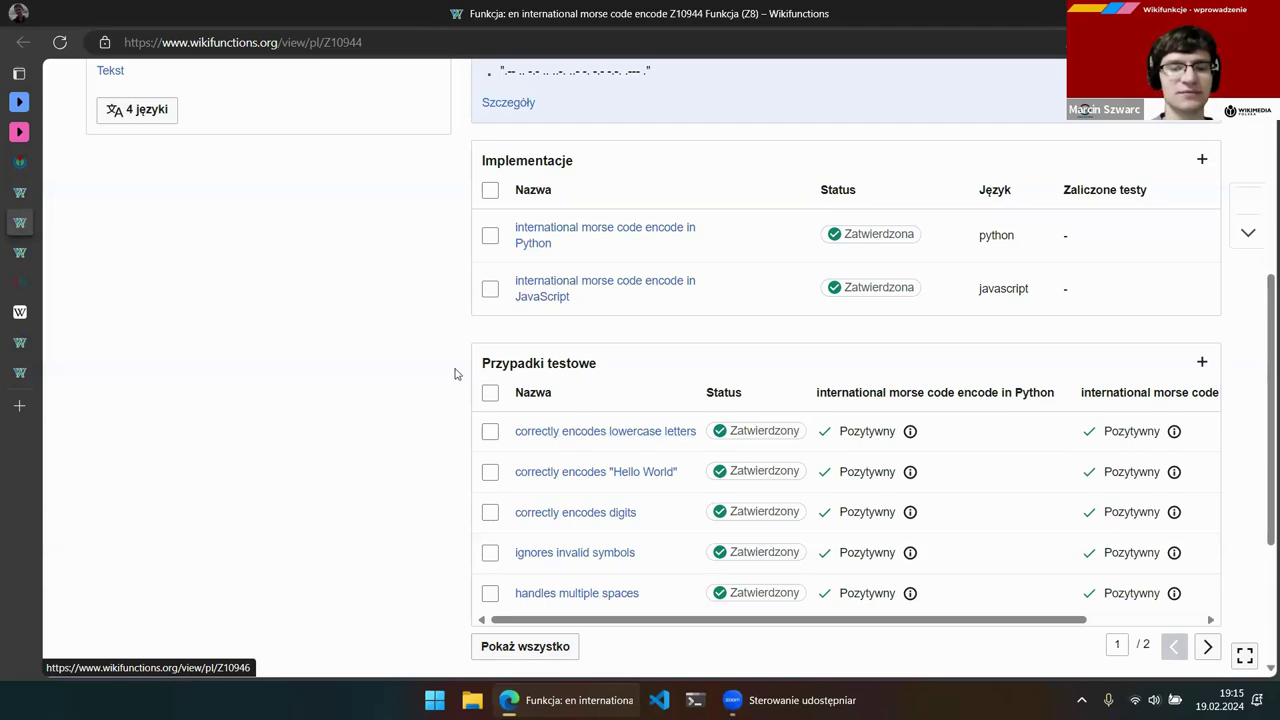
scroll(434, 404, up, 5)
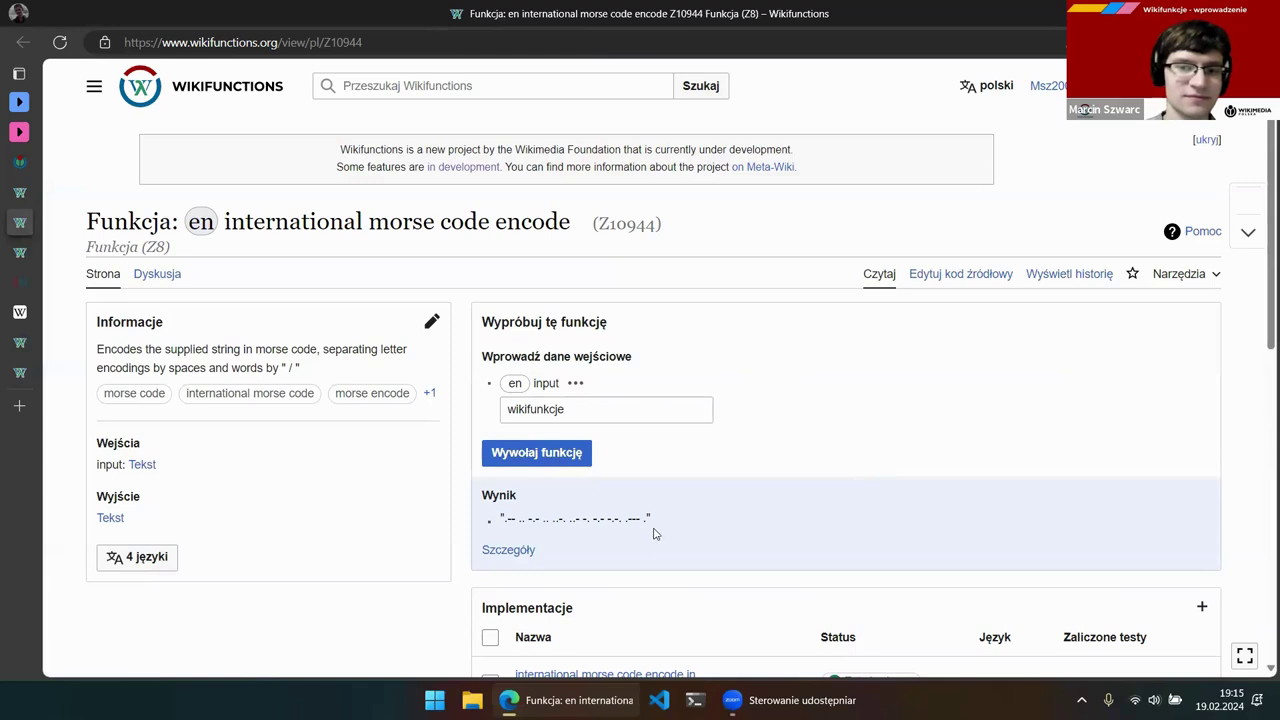
click(629, 410)
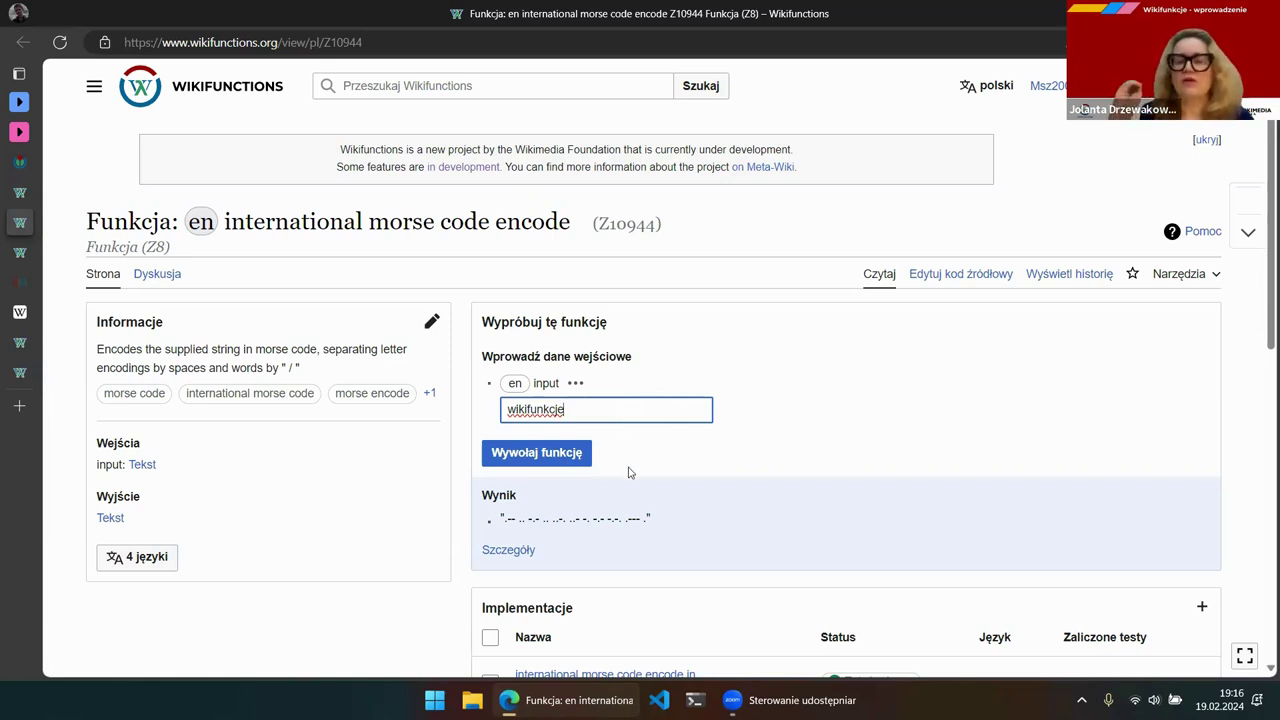
click(647, 521)
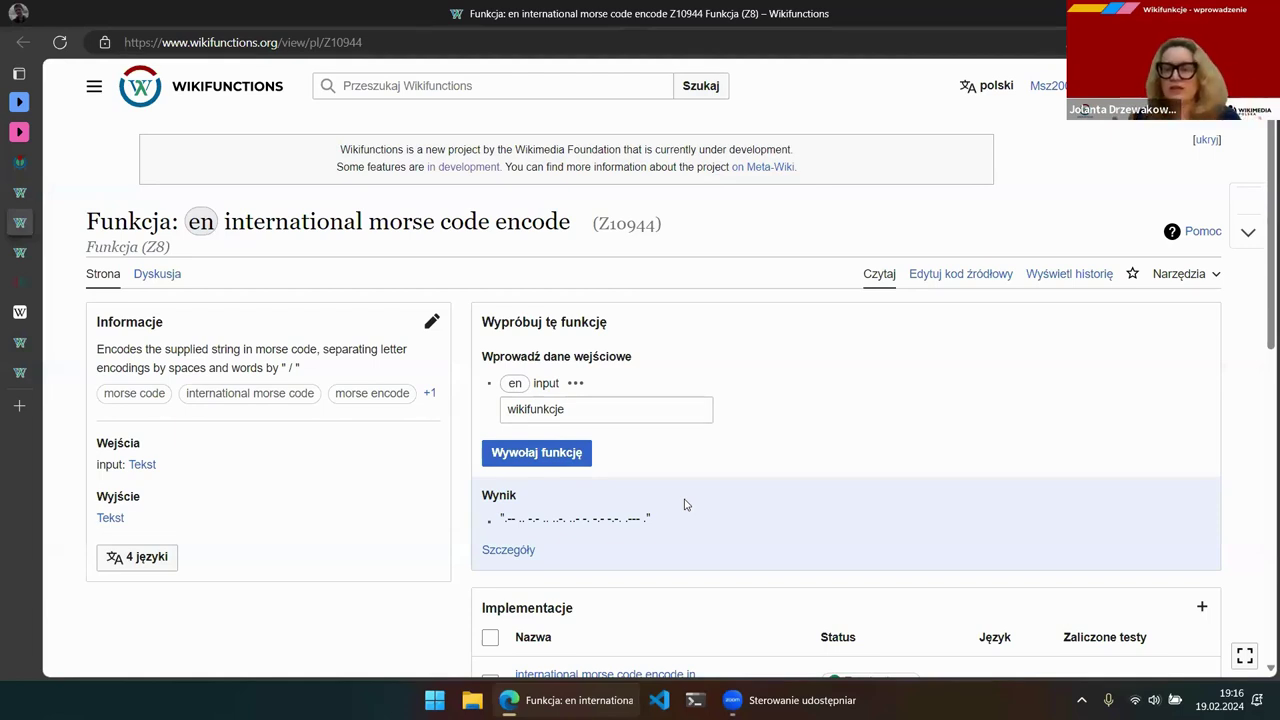
scroll(715, 485, down, 1)
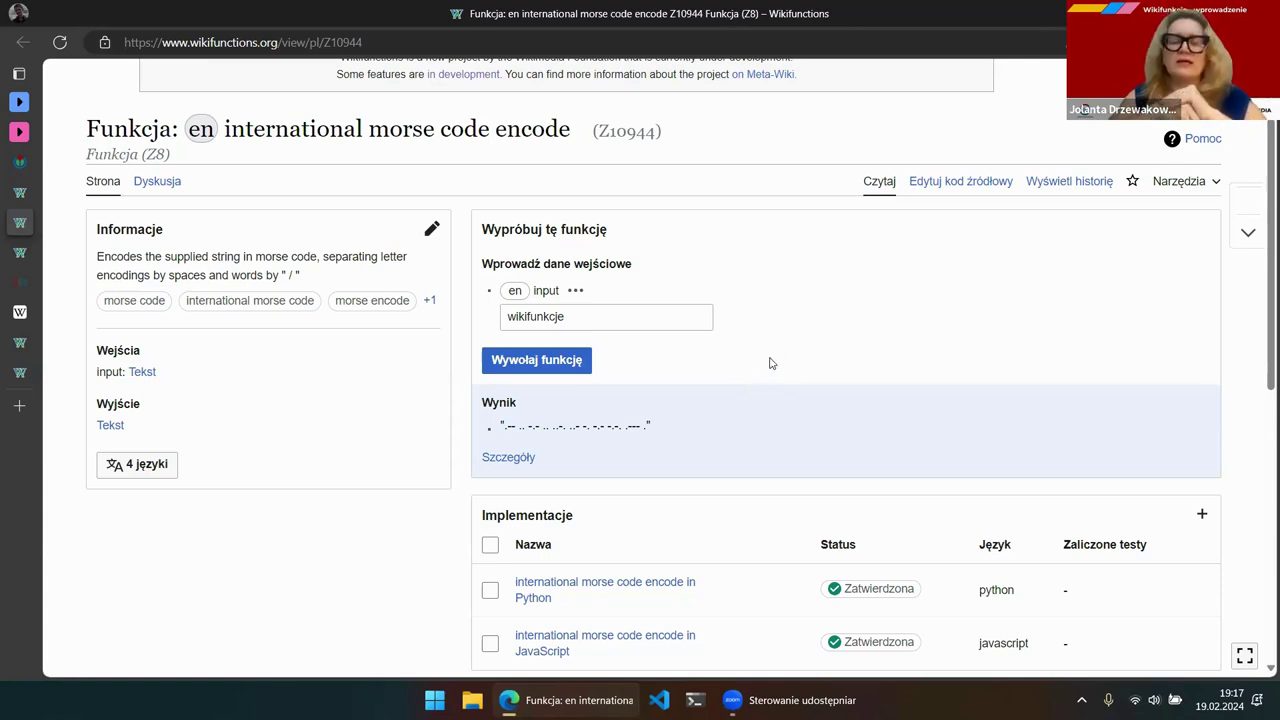
scroll(769, 361, up, 1)
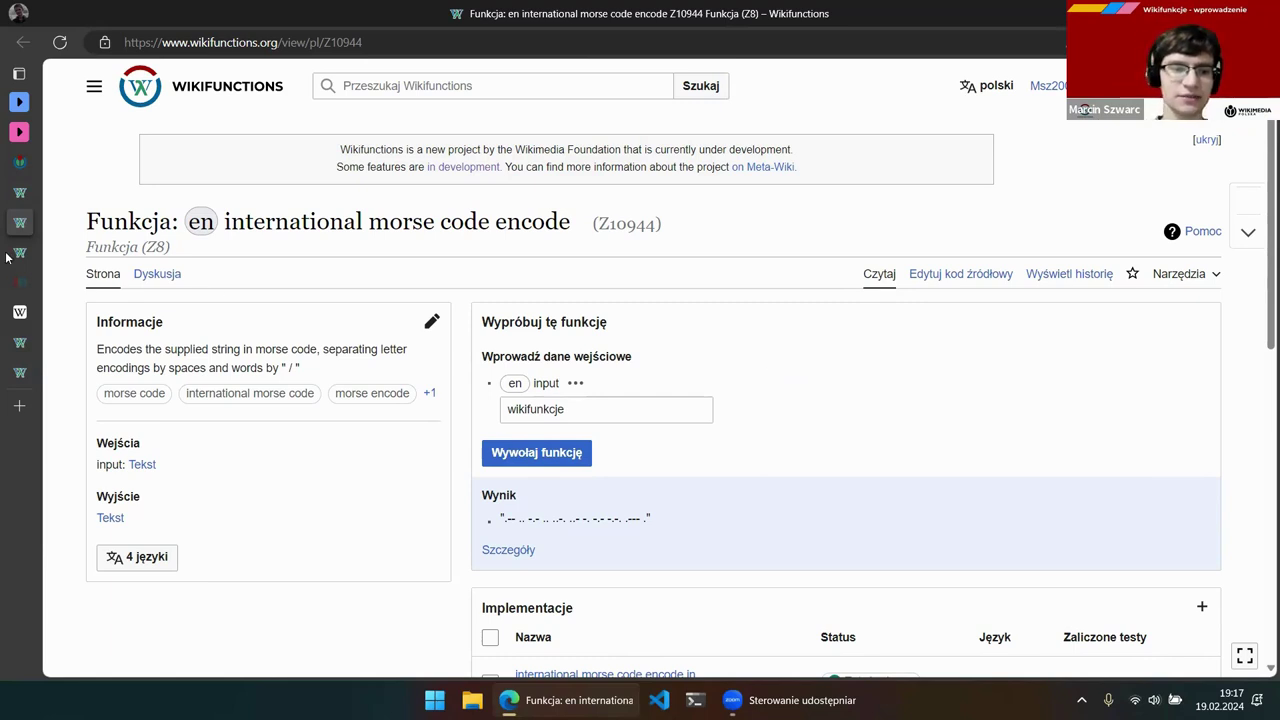
Switch back to the Wikifunctions catalogue page at its string operations
mouse_move(9, 258)
click(100, 368)
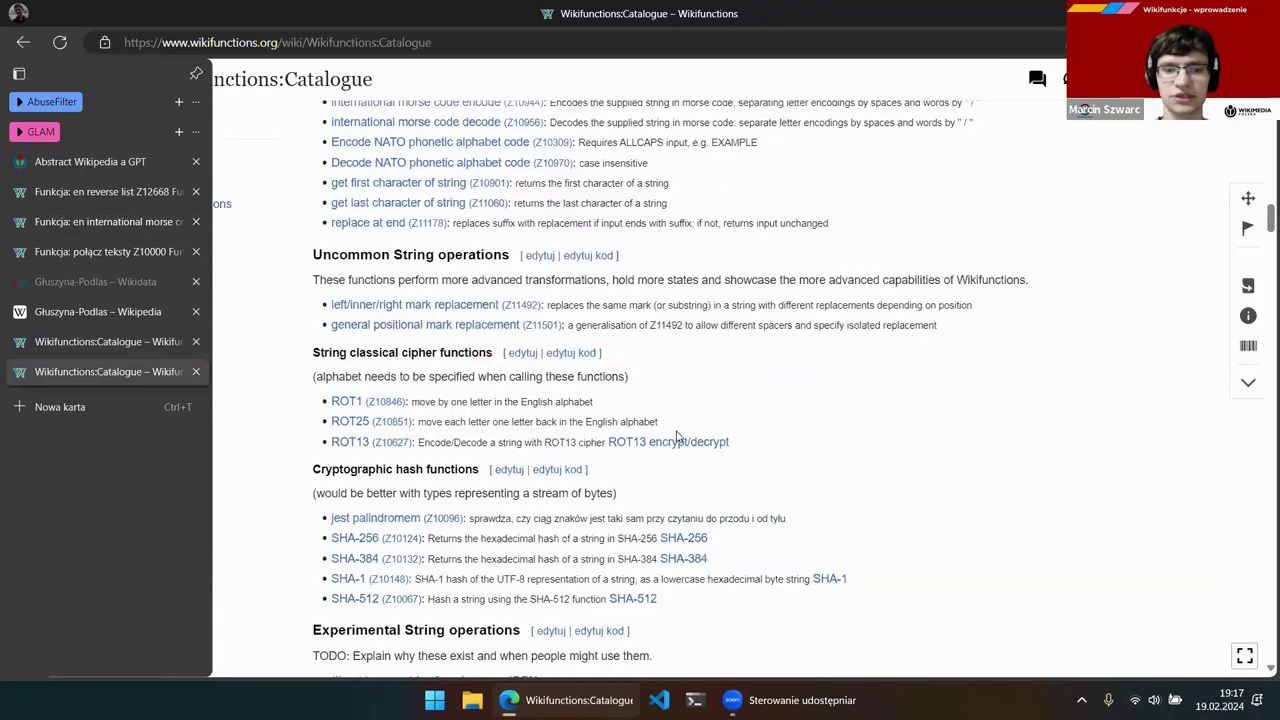
Open the "international morse code decode" function from the catalogue and copy the Morse result from the open "international morse code encode" page
scroll(674, 380, up, 4)
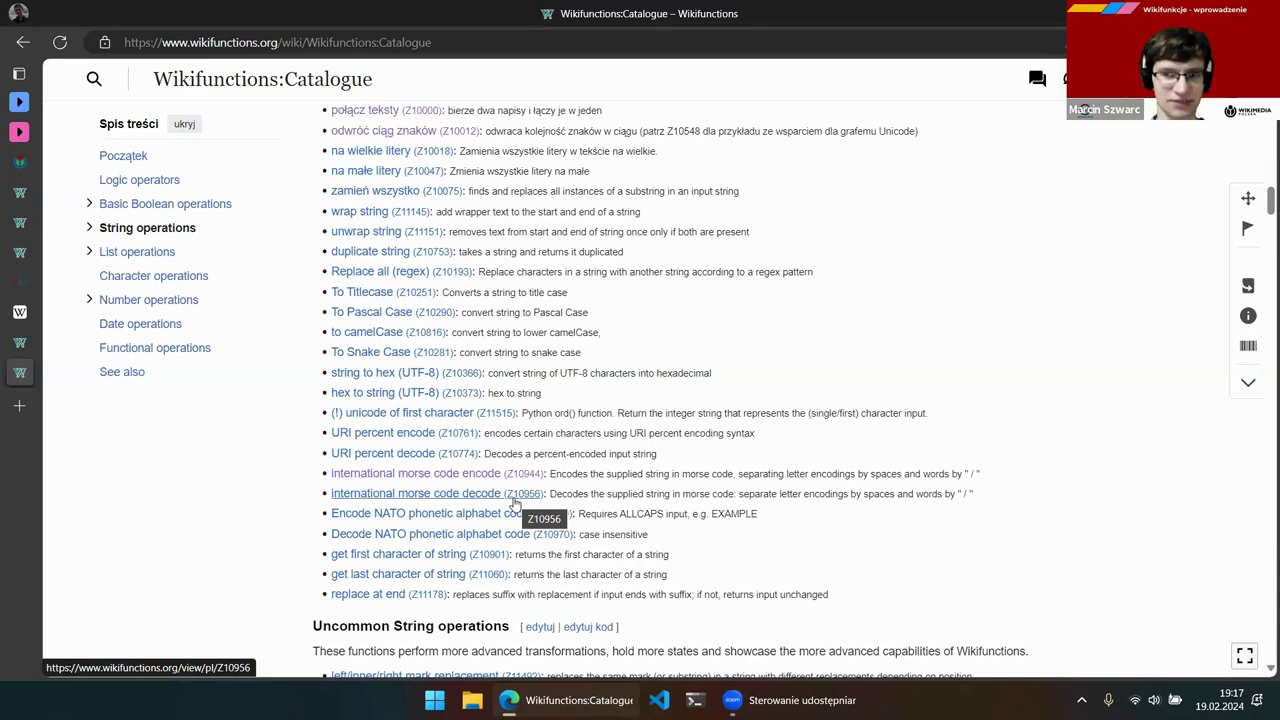
click(515, 502)
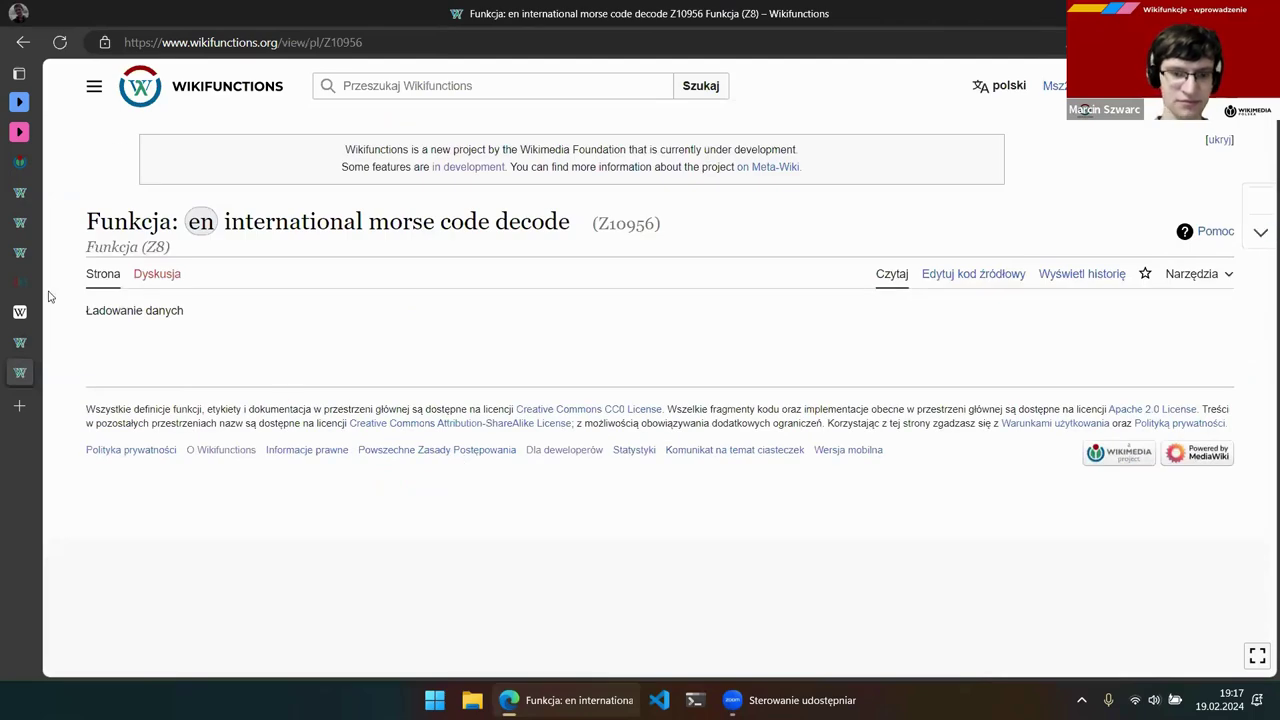
mouse_move(46, 290)
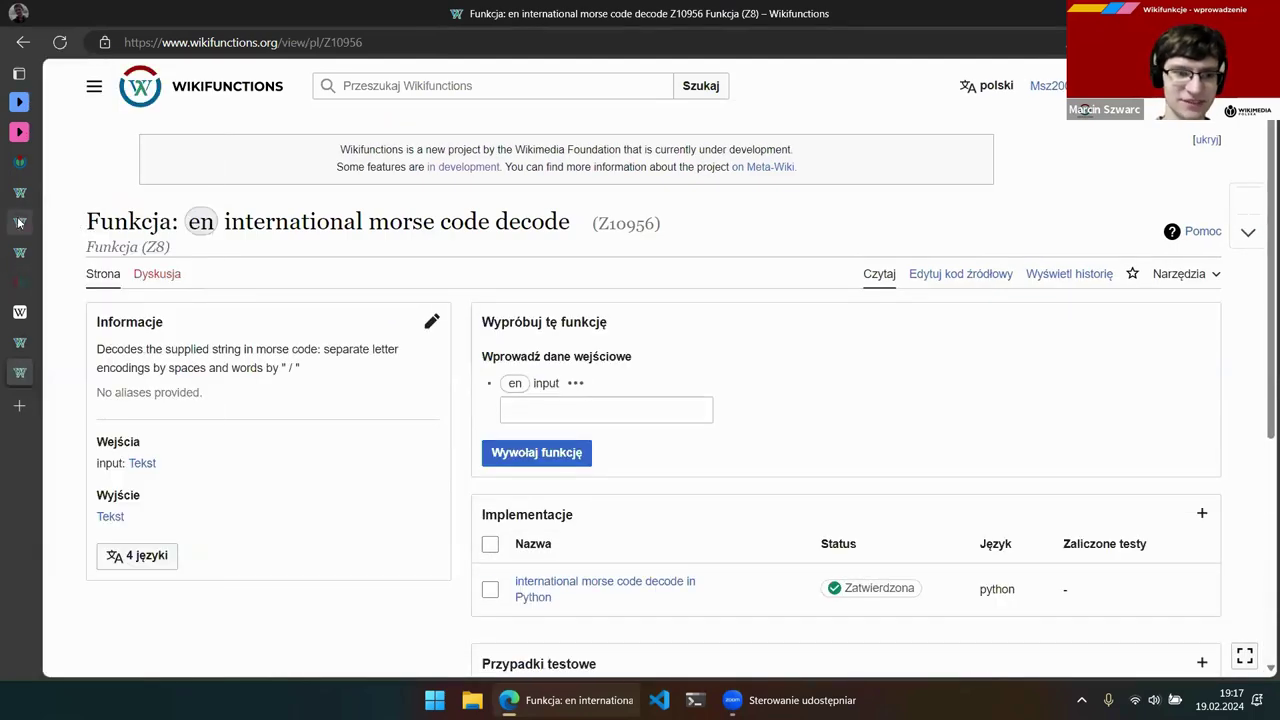
click(39, 229)
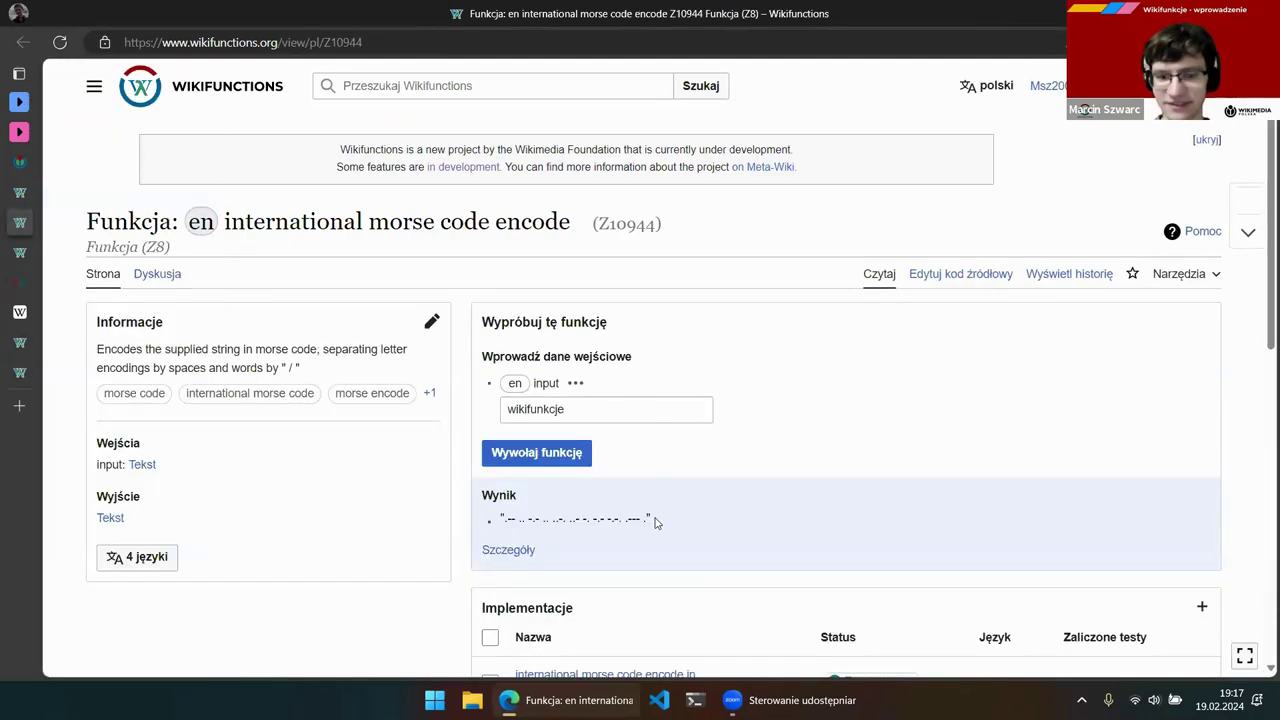
drag(648, 518, 503, 518)
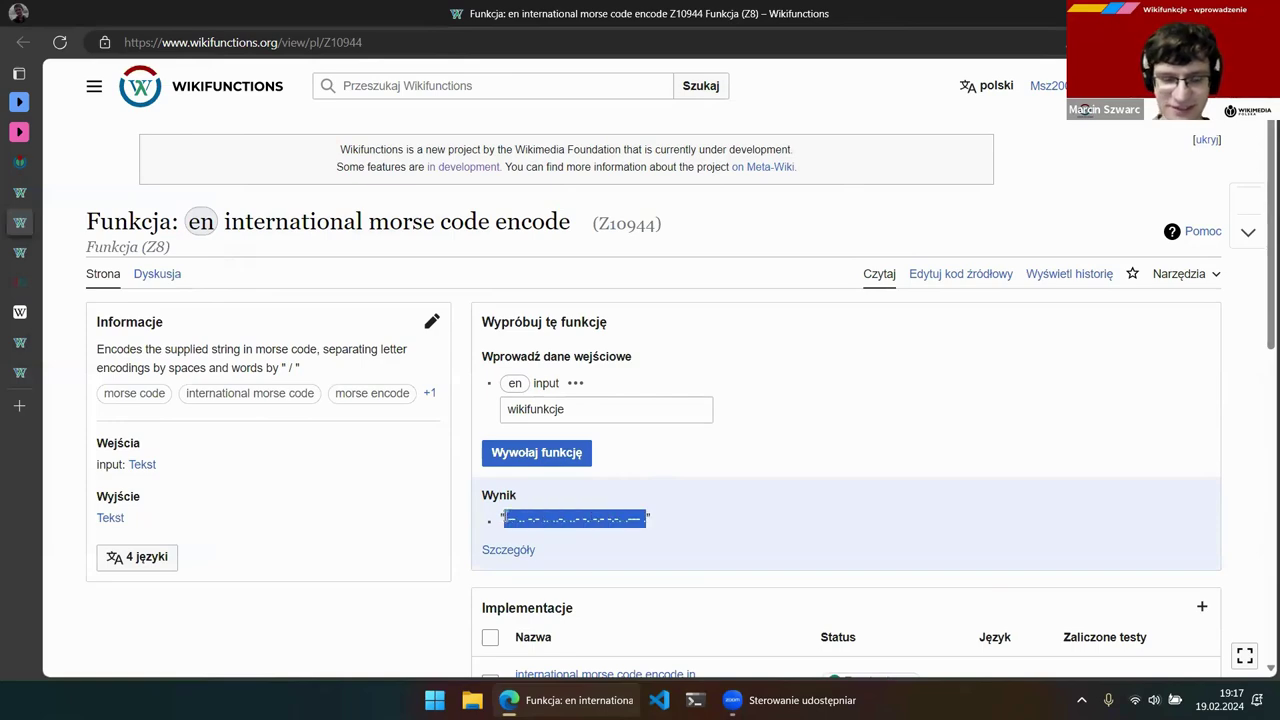
Return to the "international morse code decode" function and run it with the copied Morse code as input
click(19, 374)
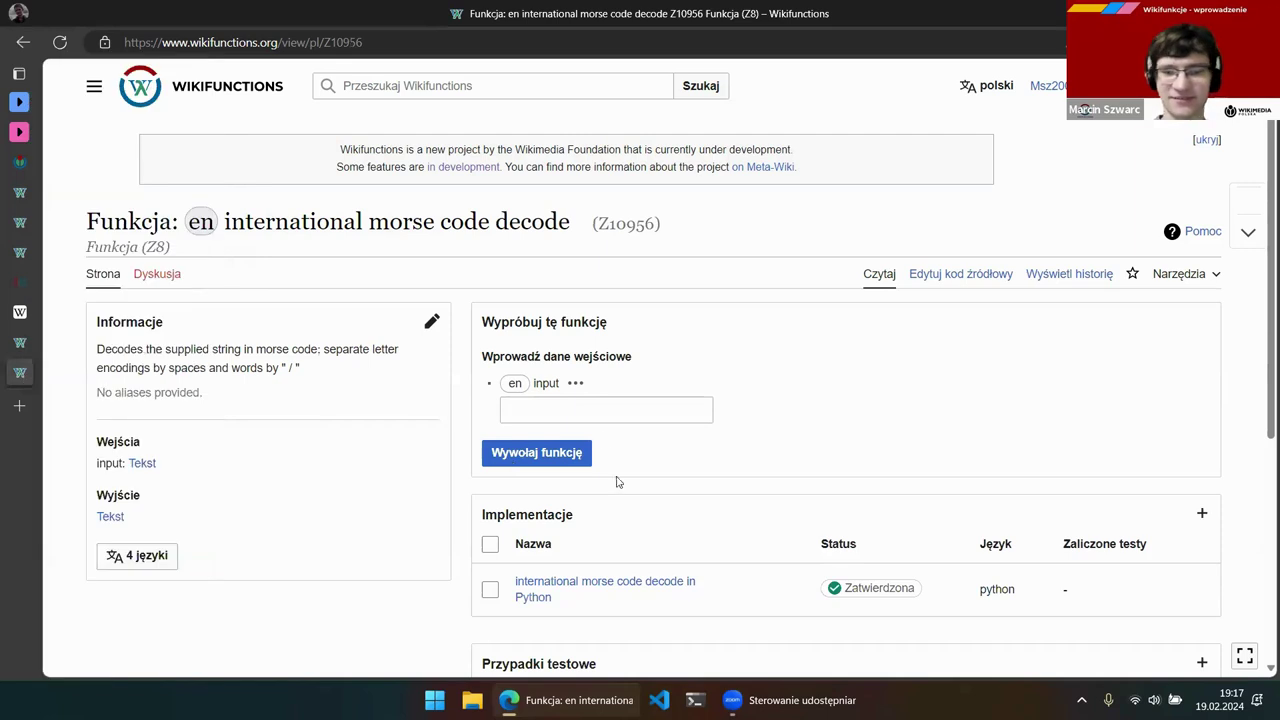
click(594, 410)
key(ctrl+v)
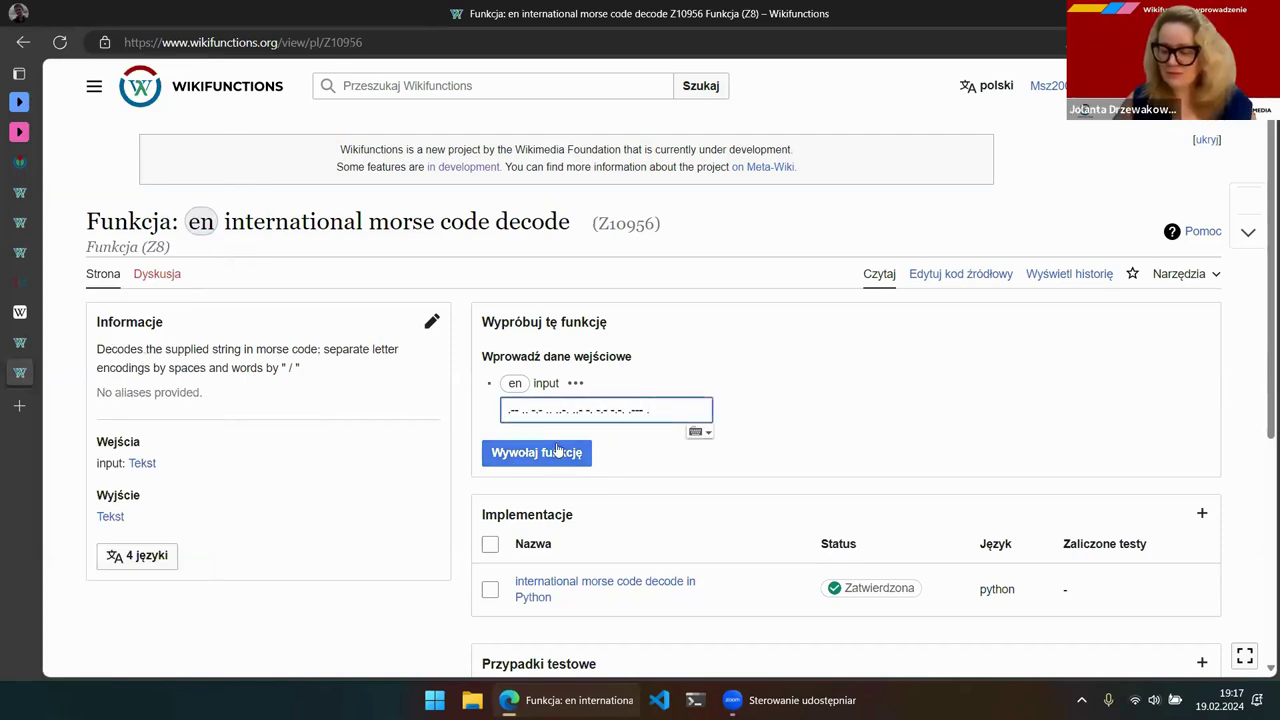
click(560, 452)
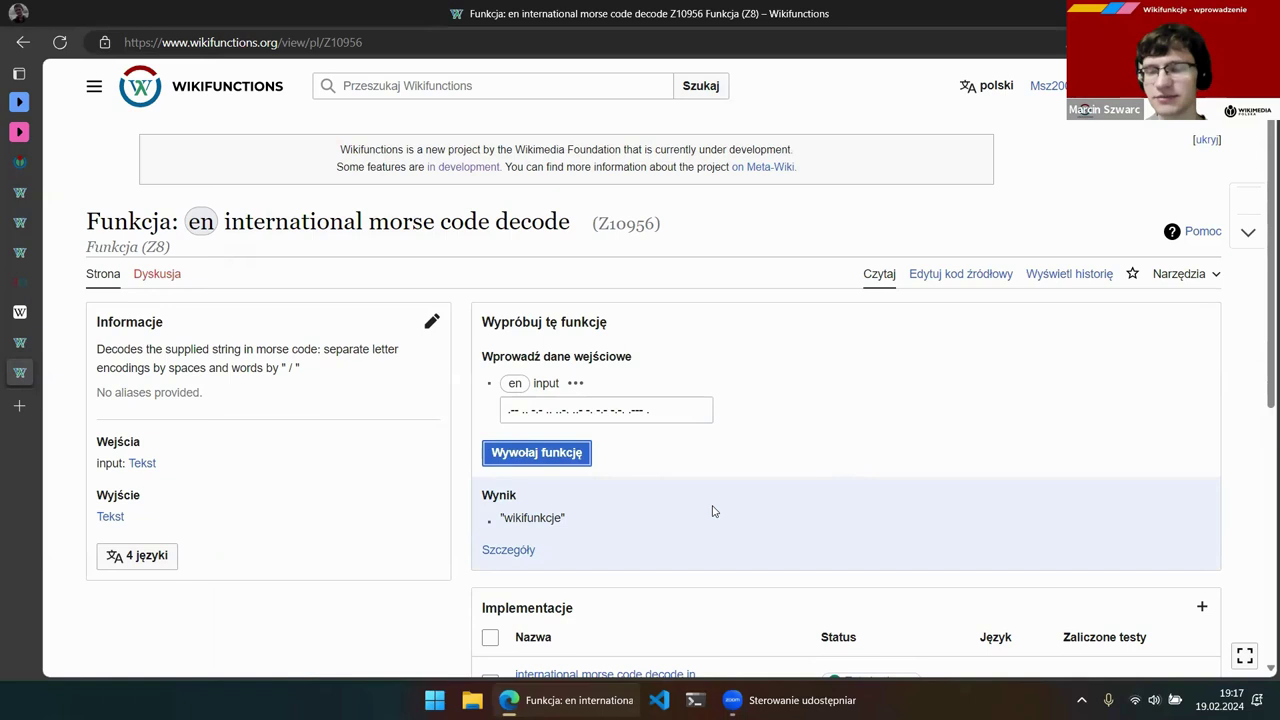
Examine the implementation and test cases of the Morse code decoding function
scroll(713, 511, down, 1)
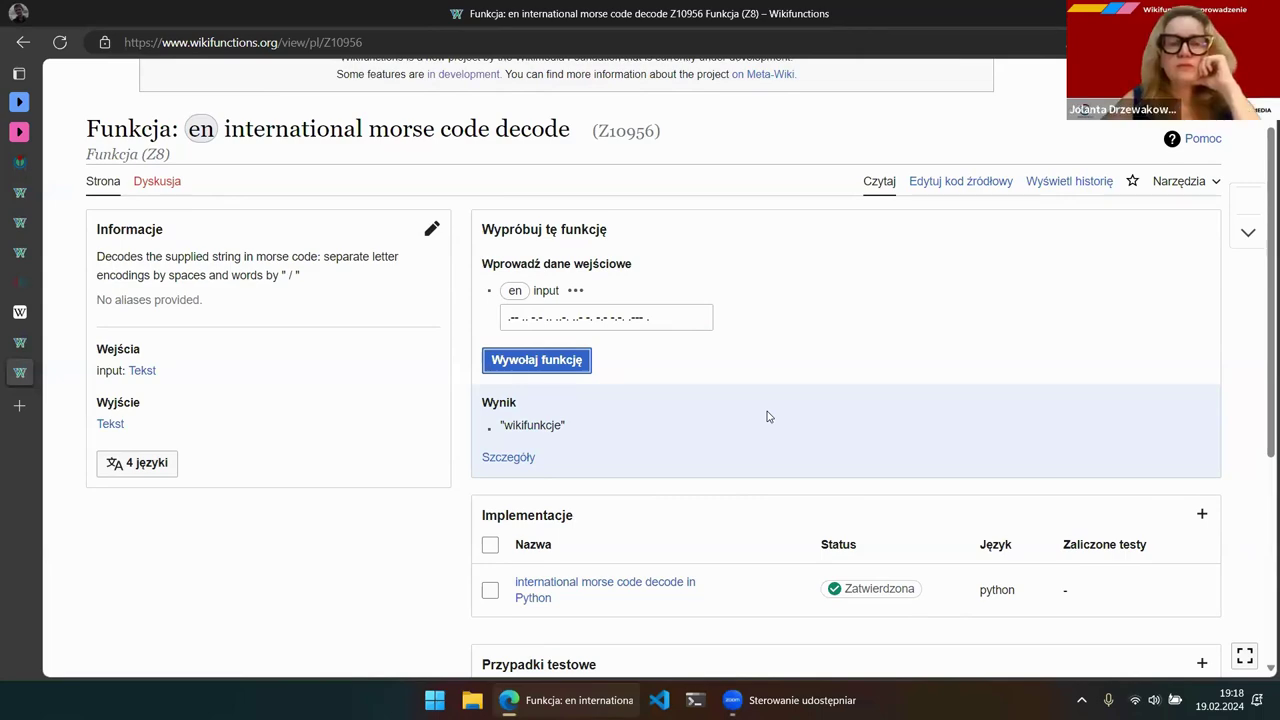
scroll(800, 391, down, 1)
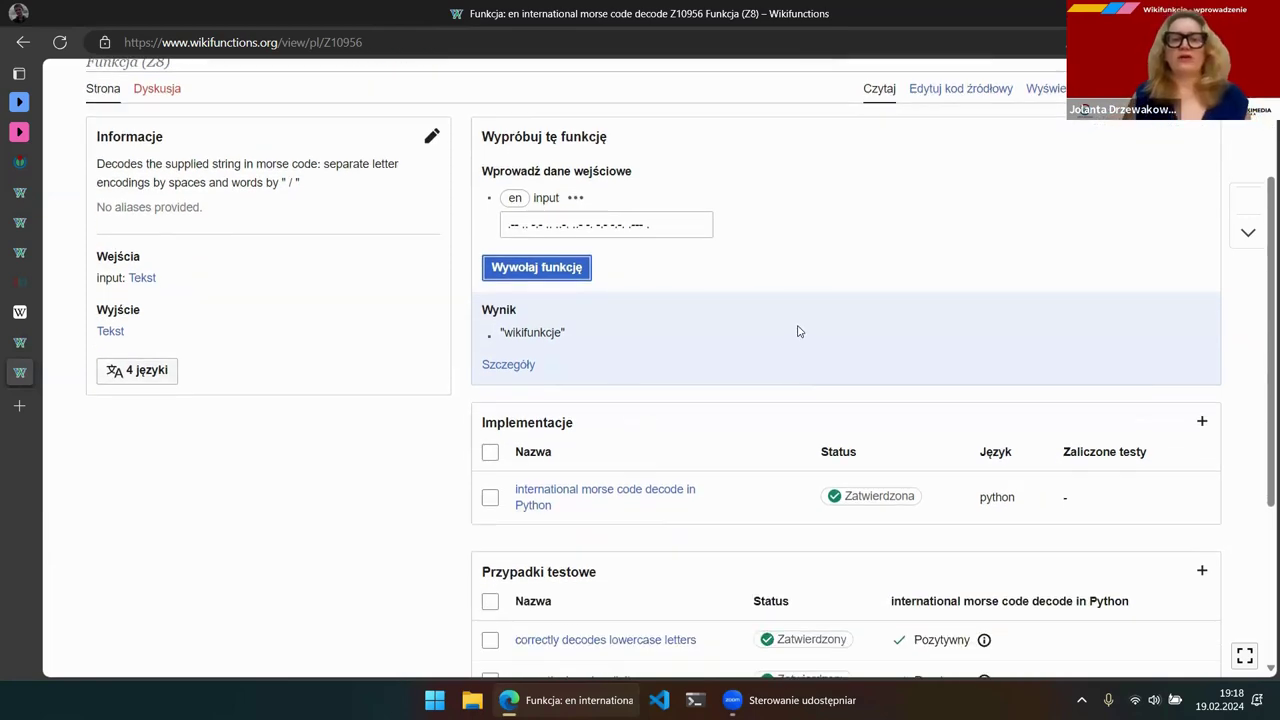
scroll(798, 331, down, 1)
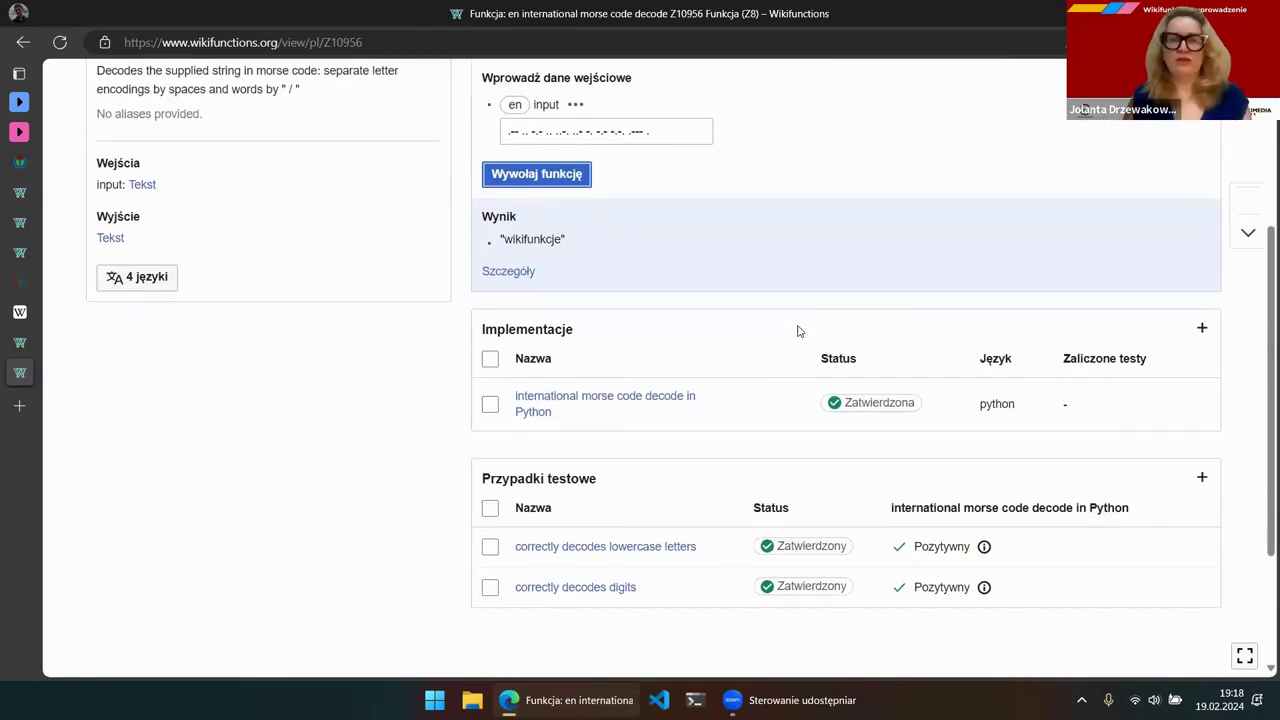
scroll(798, 331, up, 3)
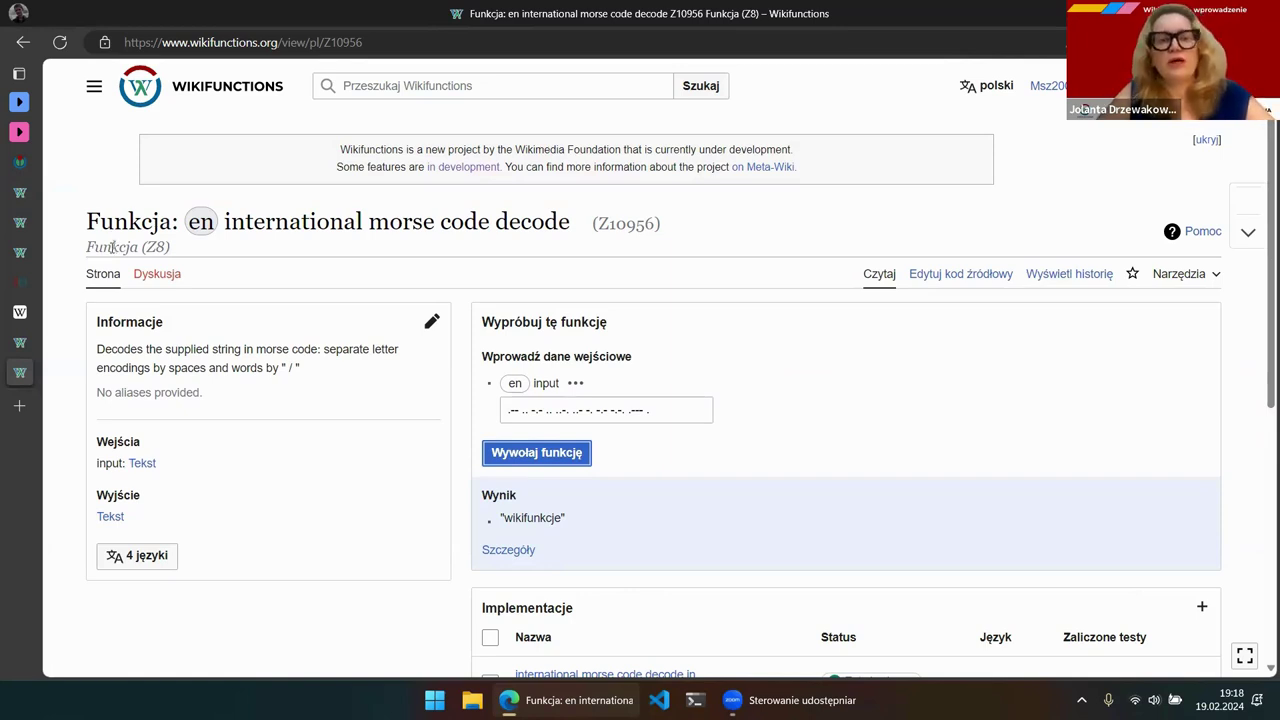
Switch to the other open Wikifunctions catalogue page and look through its logic, Boolean and string functions
mouse_move(20, 250)
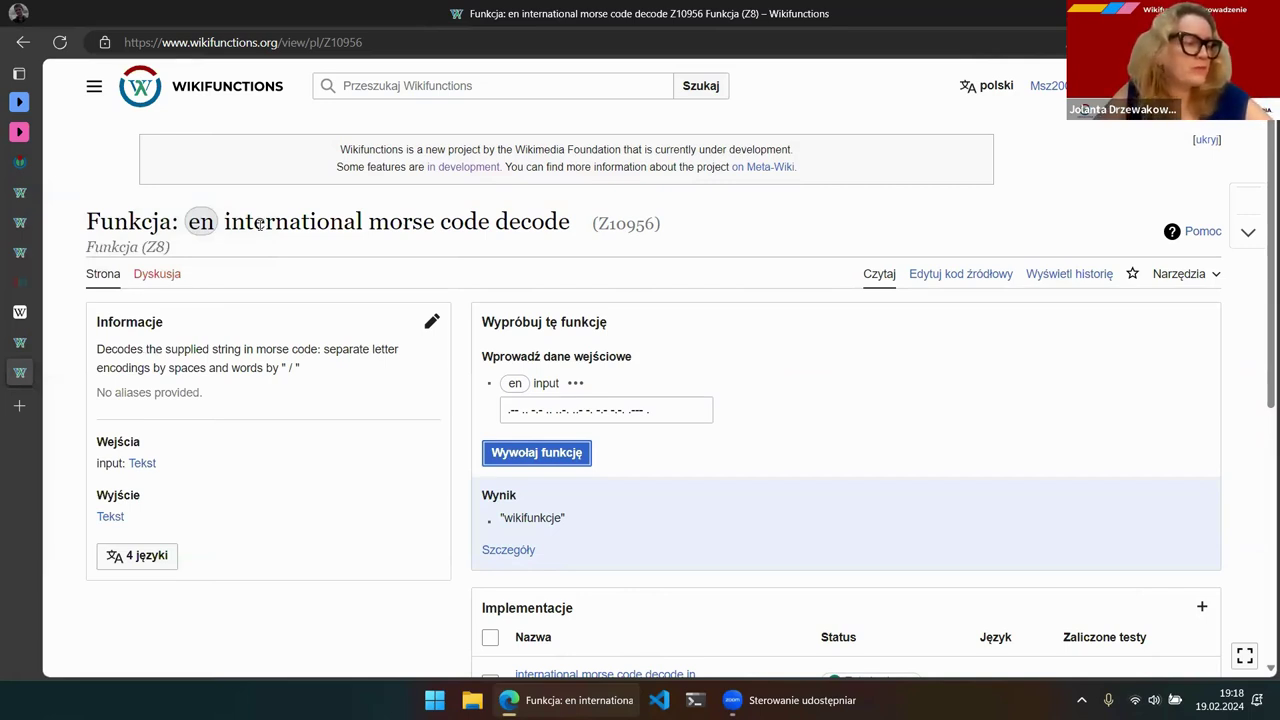
click(20, 340)
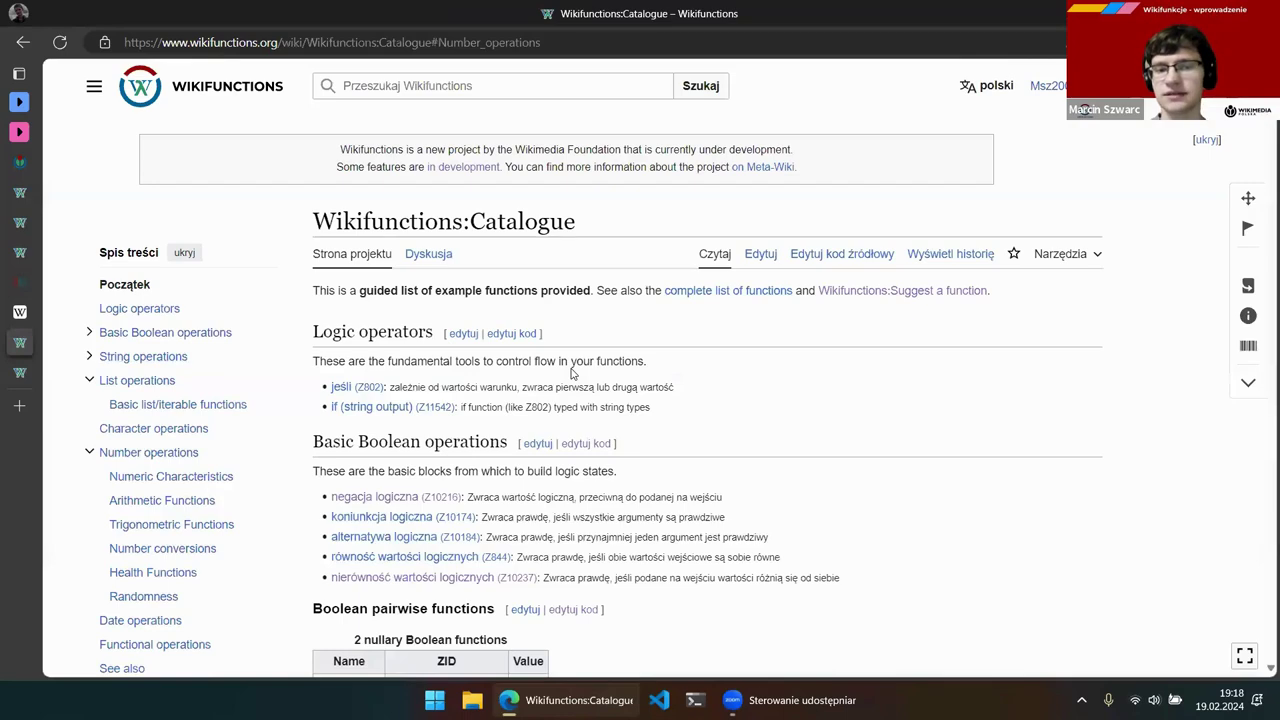
scroll(572, 373, down, 2)
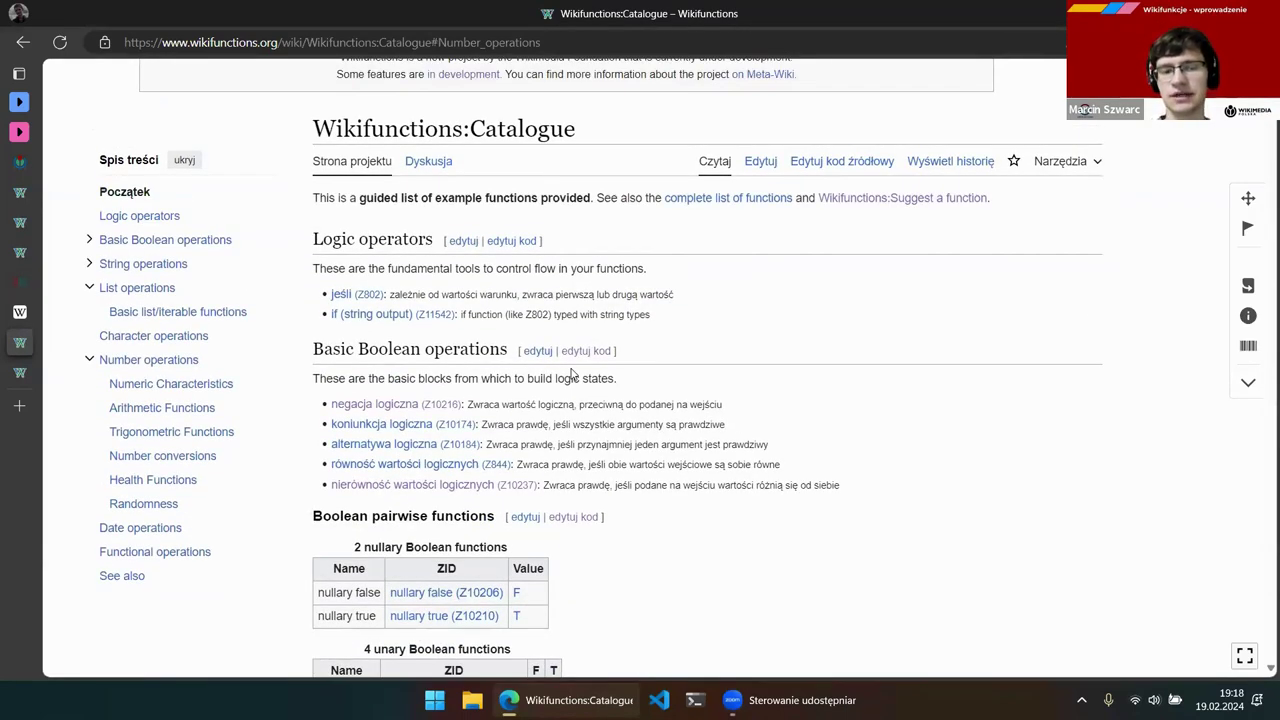
scroll(572, 373, down, 4)
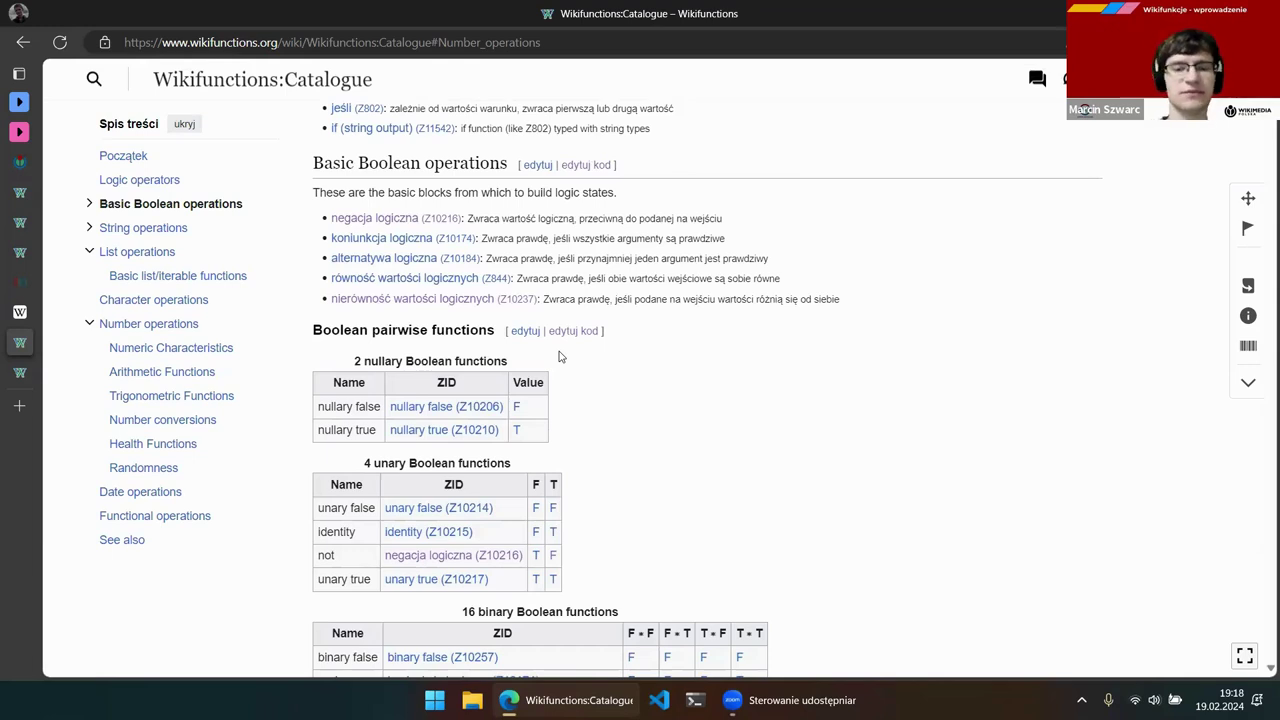
scroll(566, 356, down, 2)
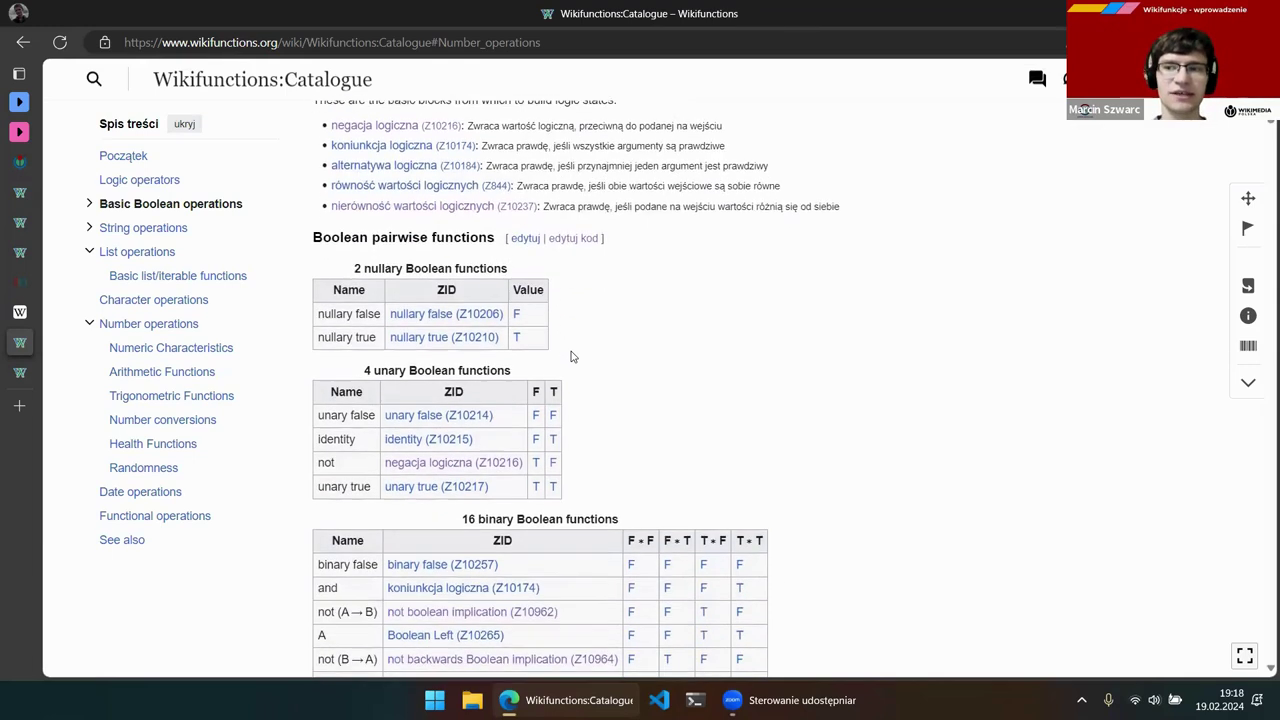
scroll(588, 354, down, 4)
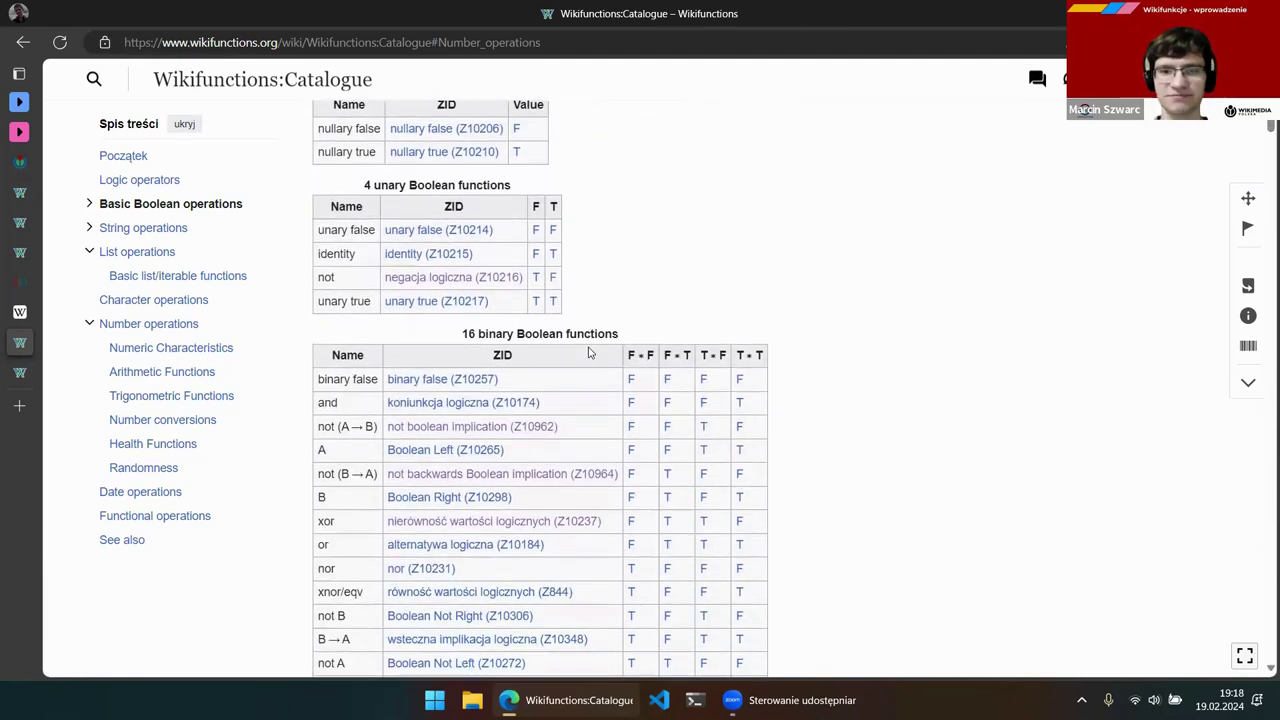
scroll(590, 352, down, 4)
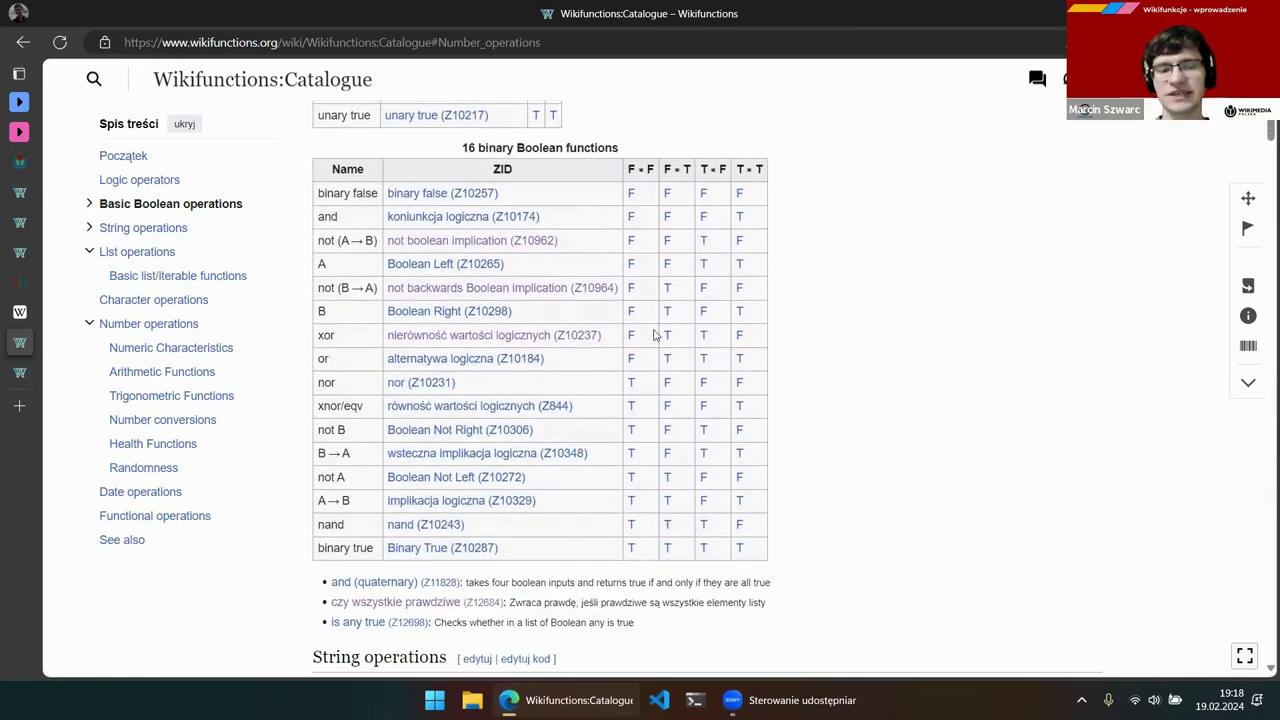
scroll(656, 335, down, 15)
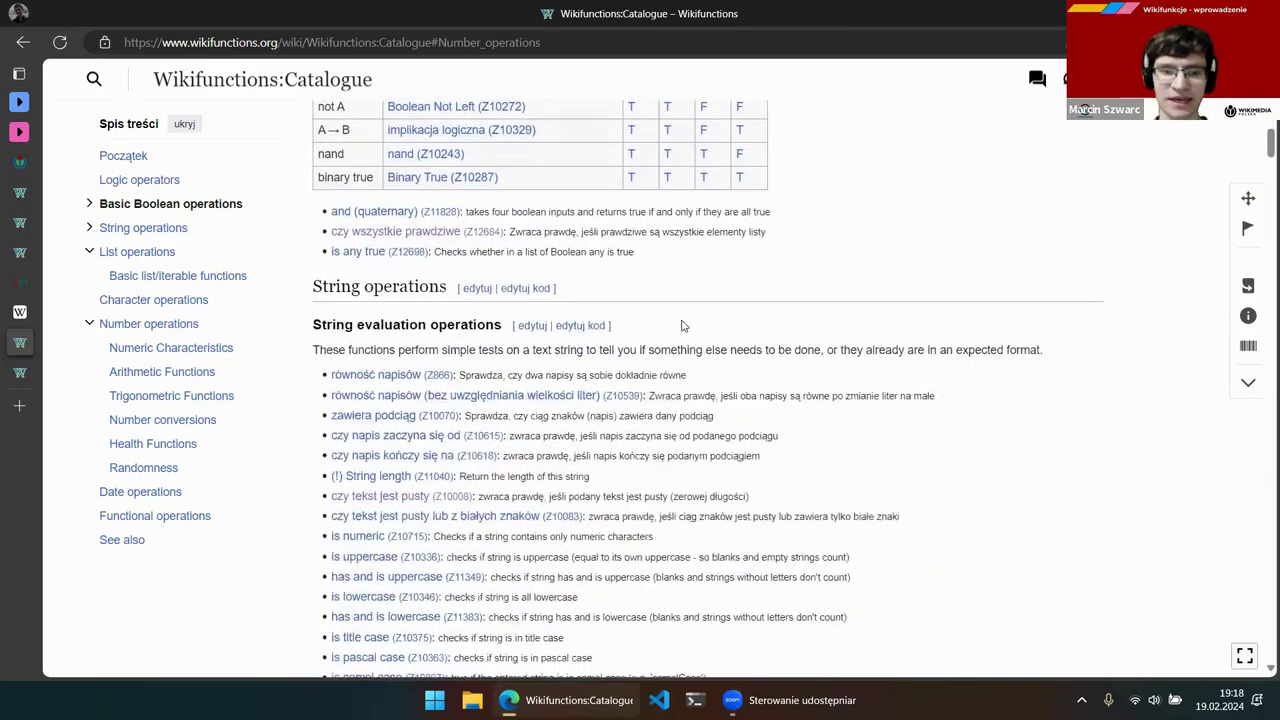
scroll(682, 325, down, 20)
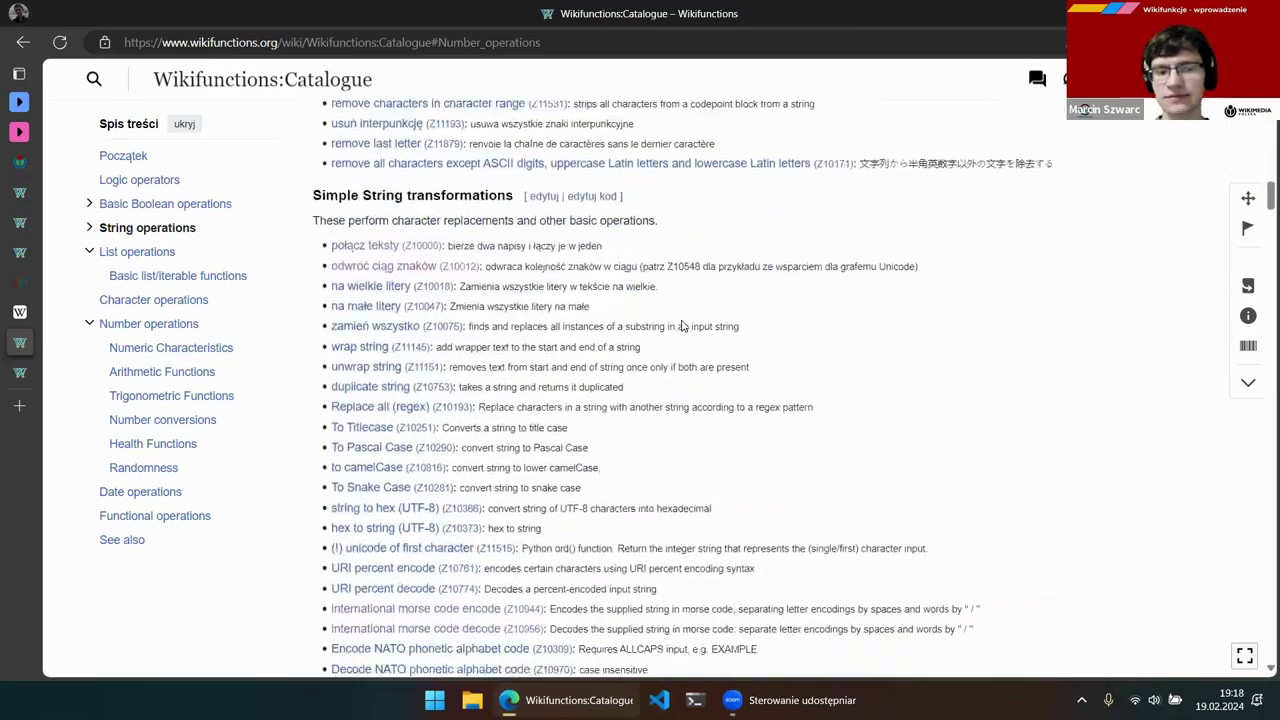
Examine the natural language string operations listed for Bangla, Brahui and Breton
scroll(682, 321, down, 20)
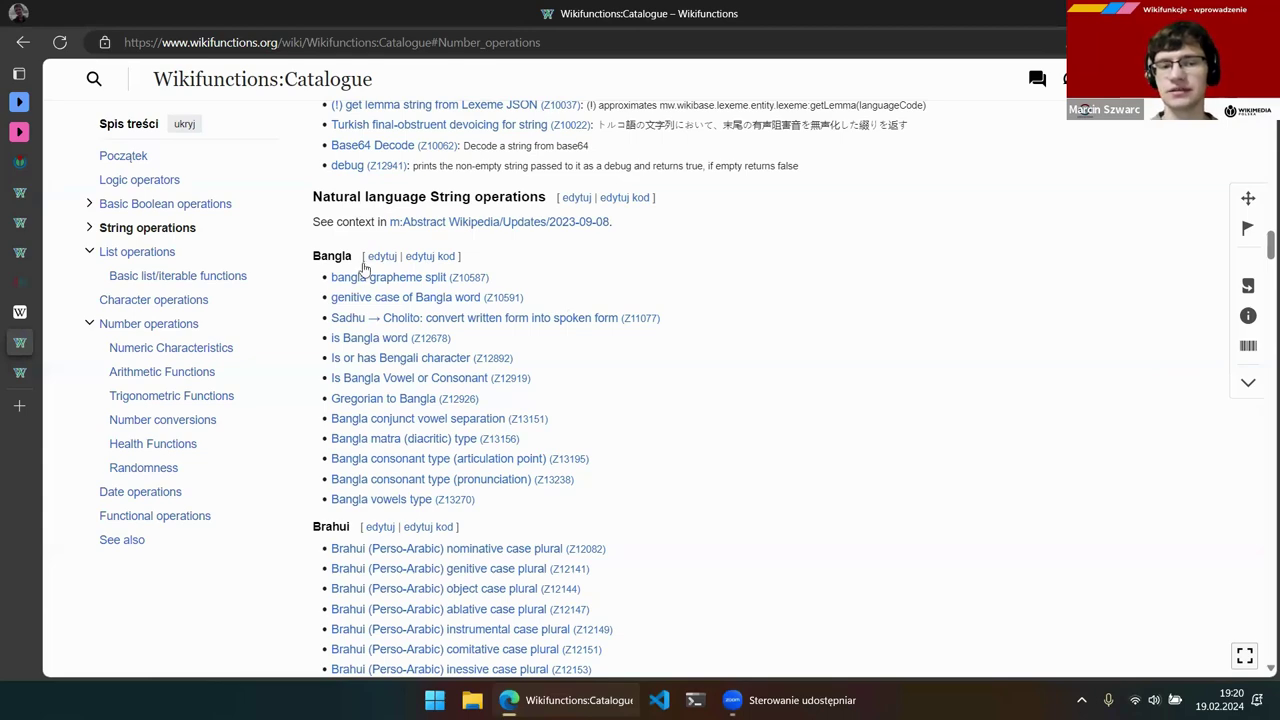
scroll(362, 263, down, 1)
scroll(362, 263, down, 4)
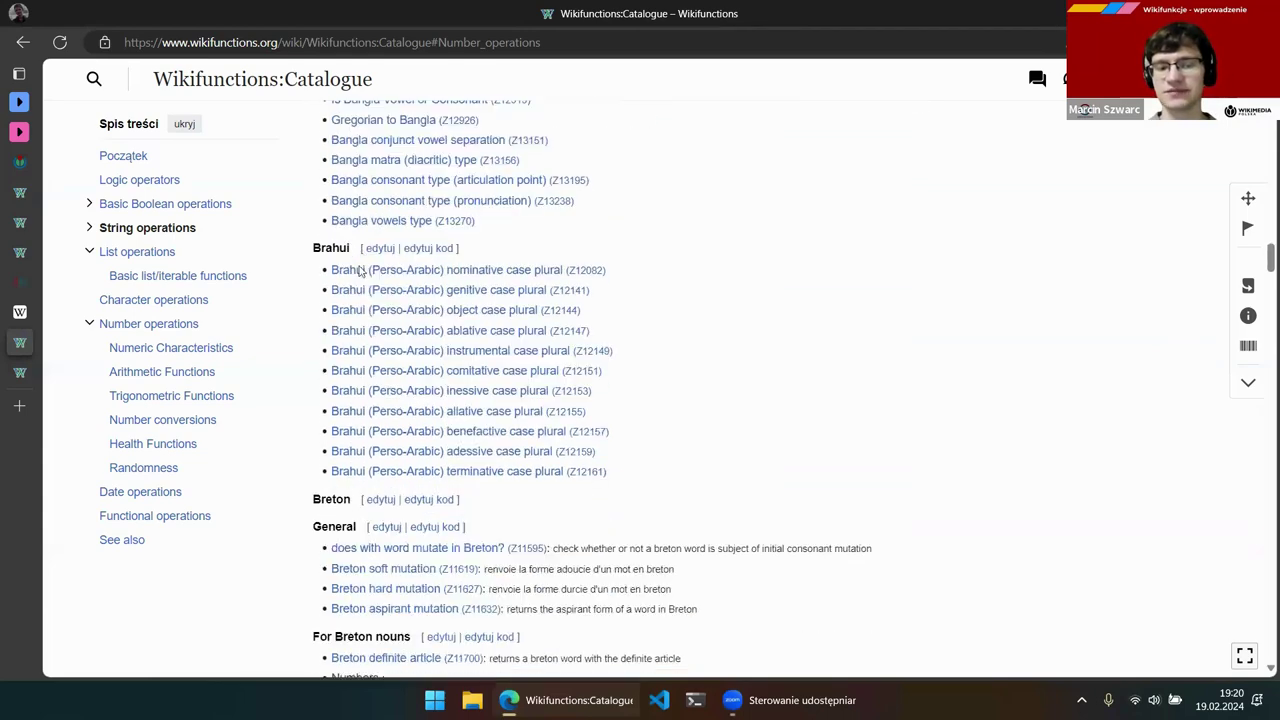
scroll(366, 351, down, 1)
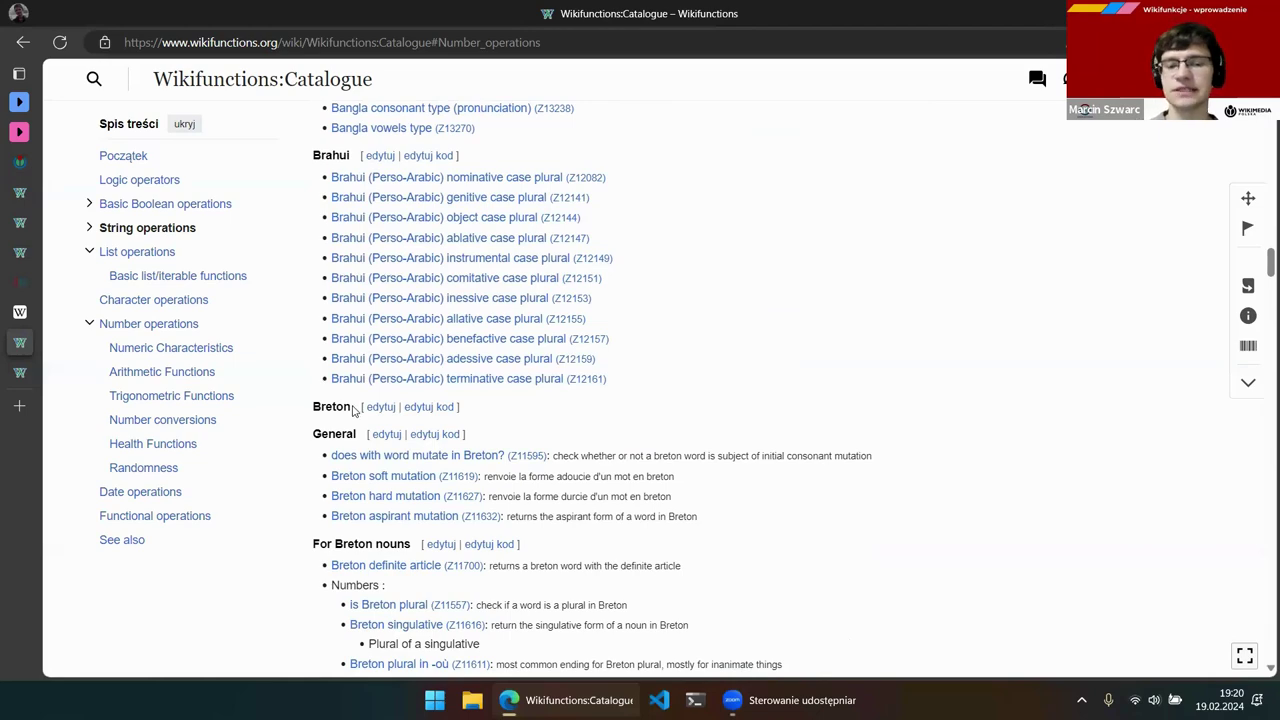
scroll(537, 427, down, 1)
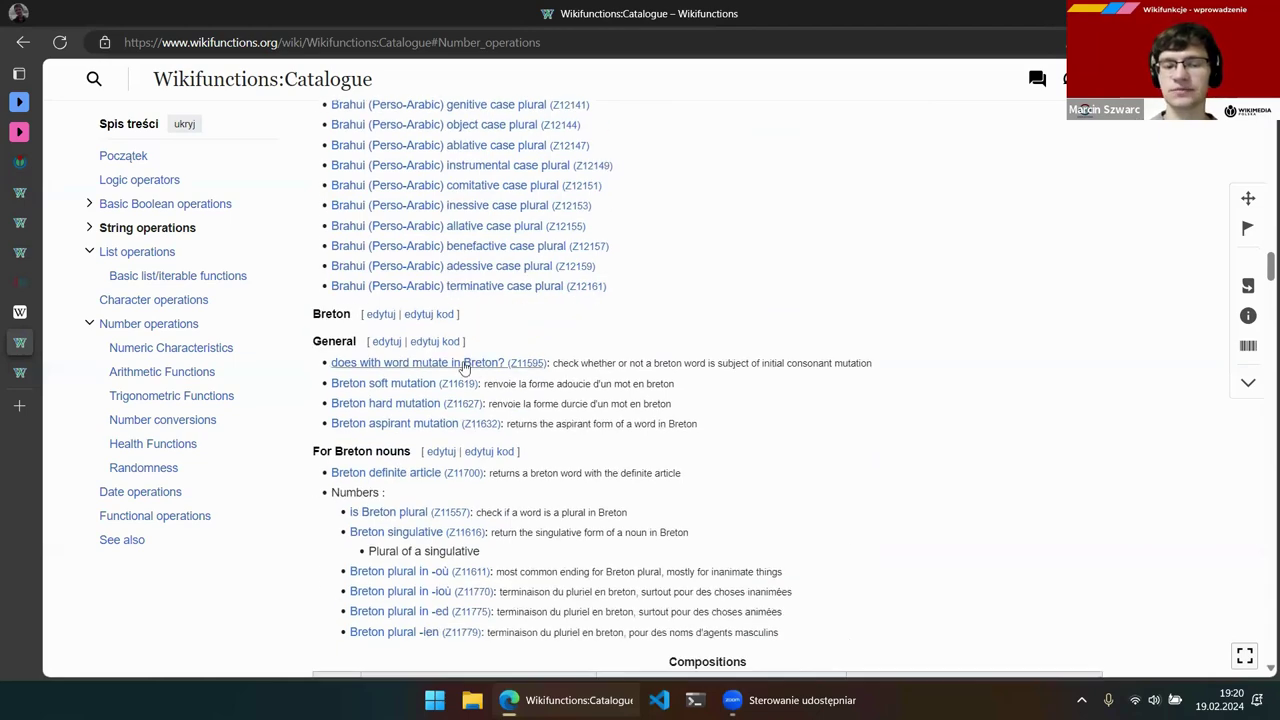
scroll(852, 510, down, 2)
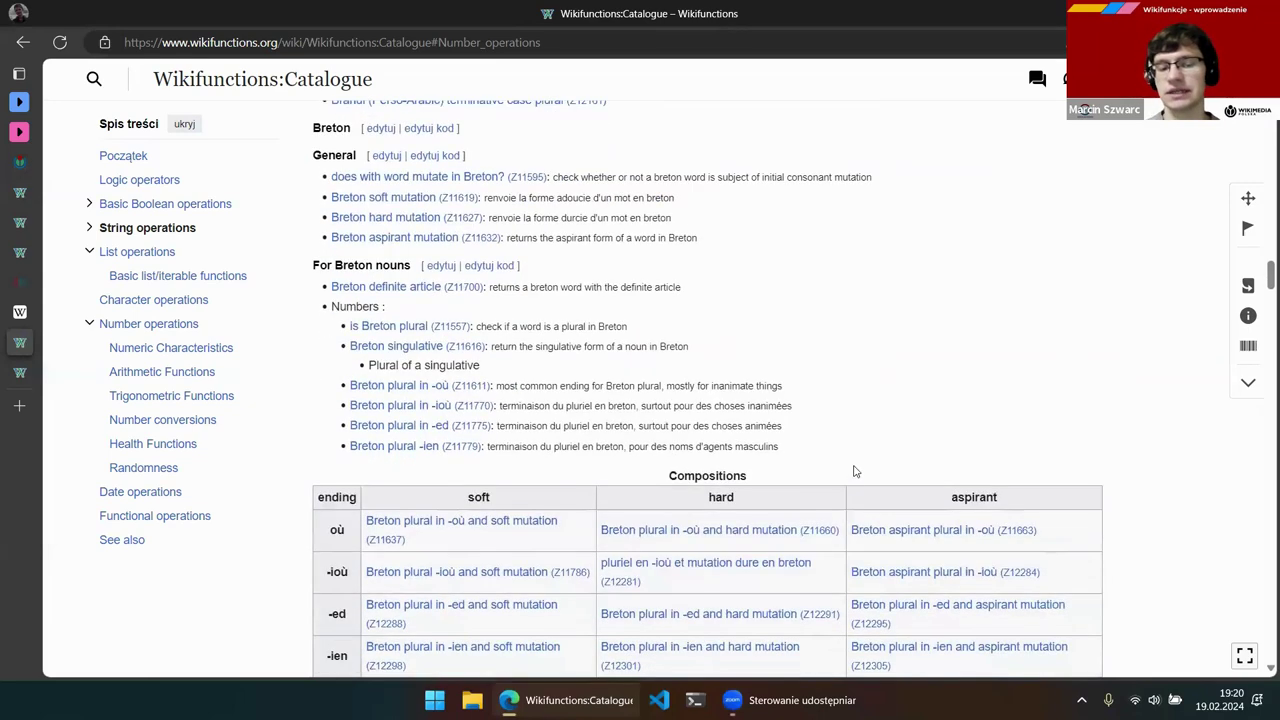
Examine the tables of Breton plural compositions and Breton verb conjugation functions
scroll(853, 468, down, 2)
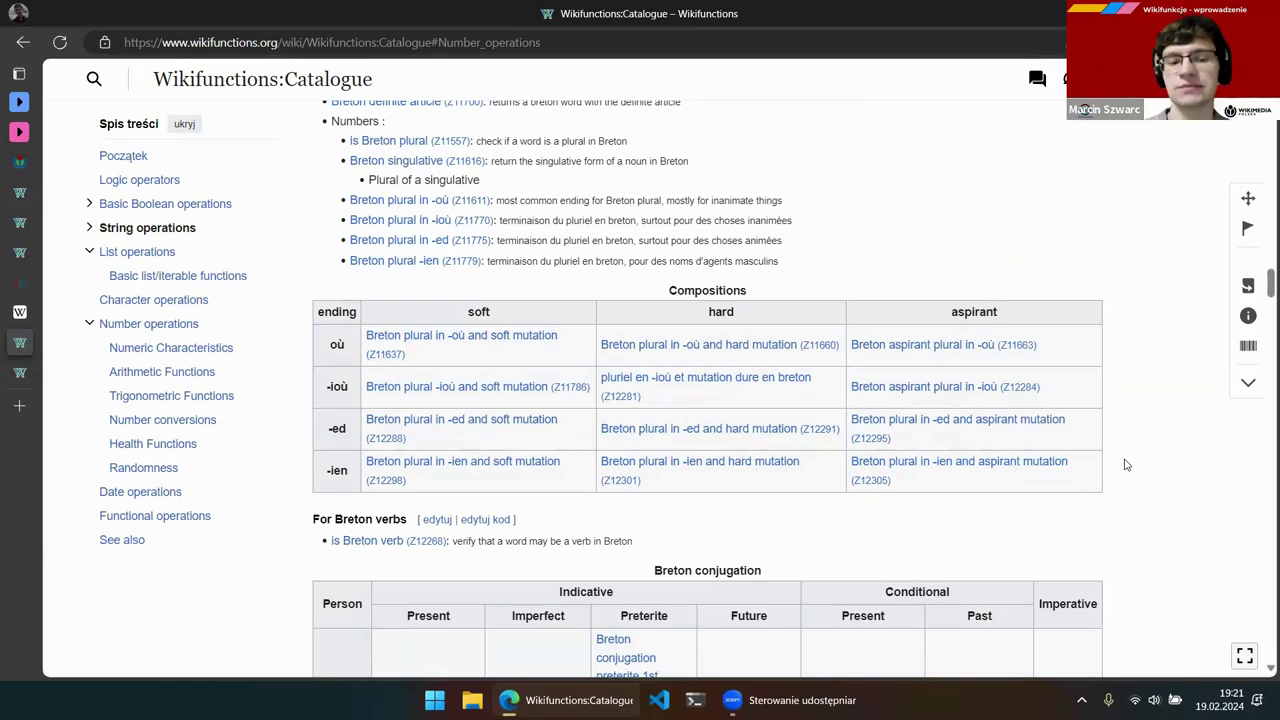
scroll(824, 360, down, 2)
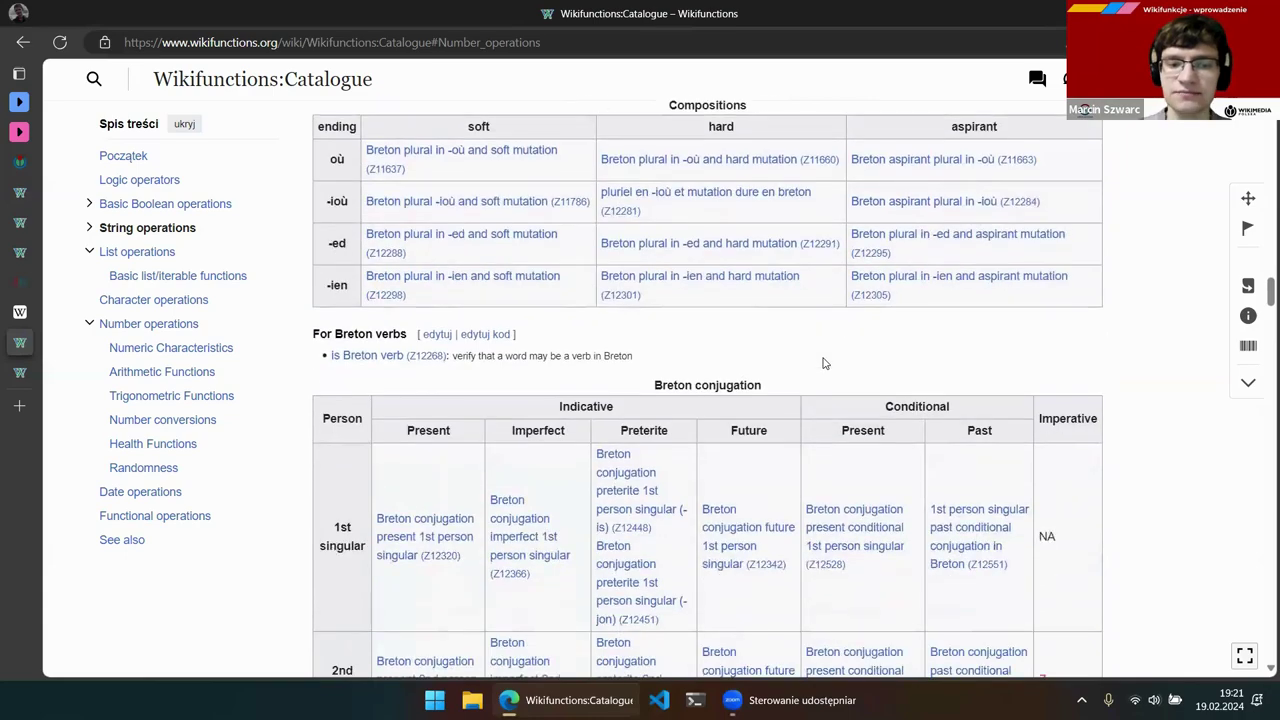
scroll(737, 375, down, 5)
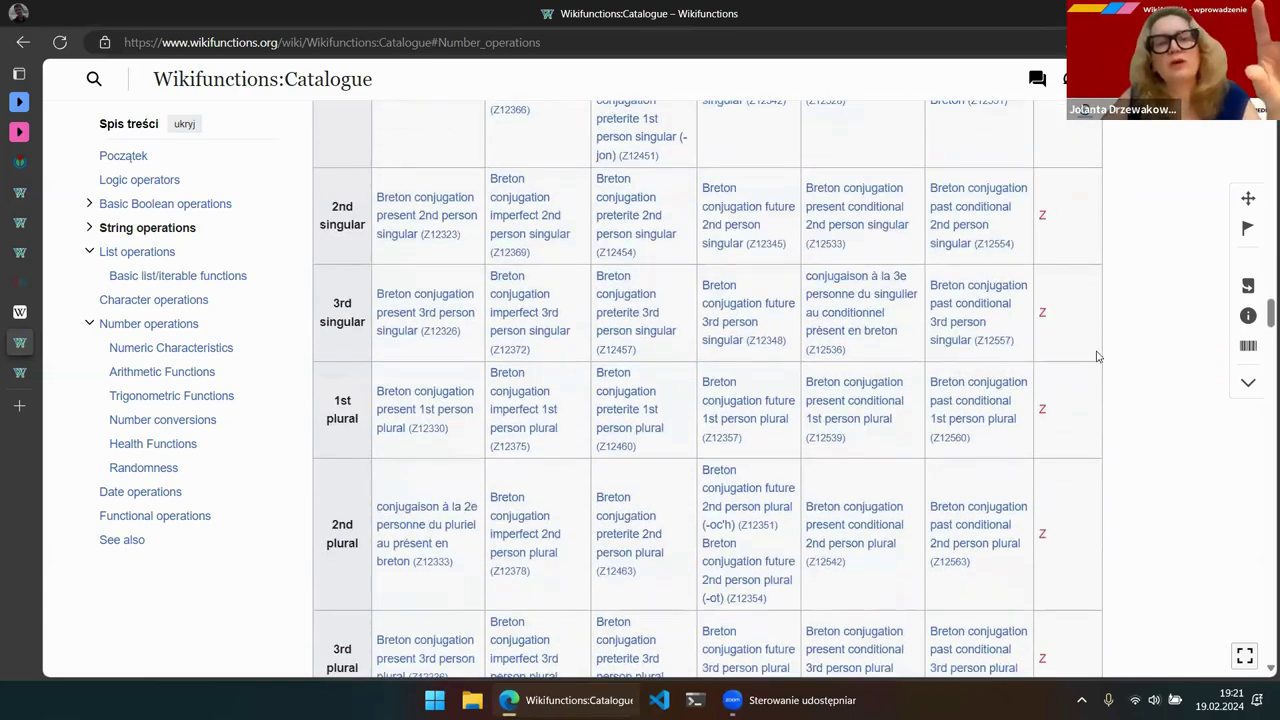
scroll(1140, 344, down, 2)
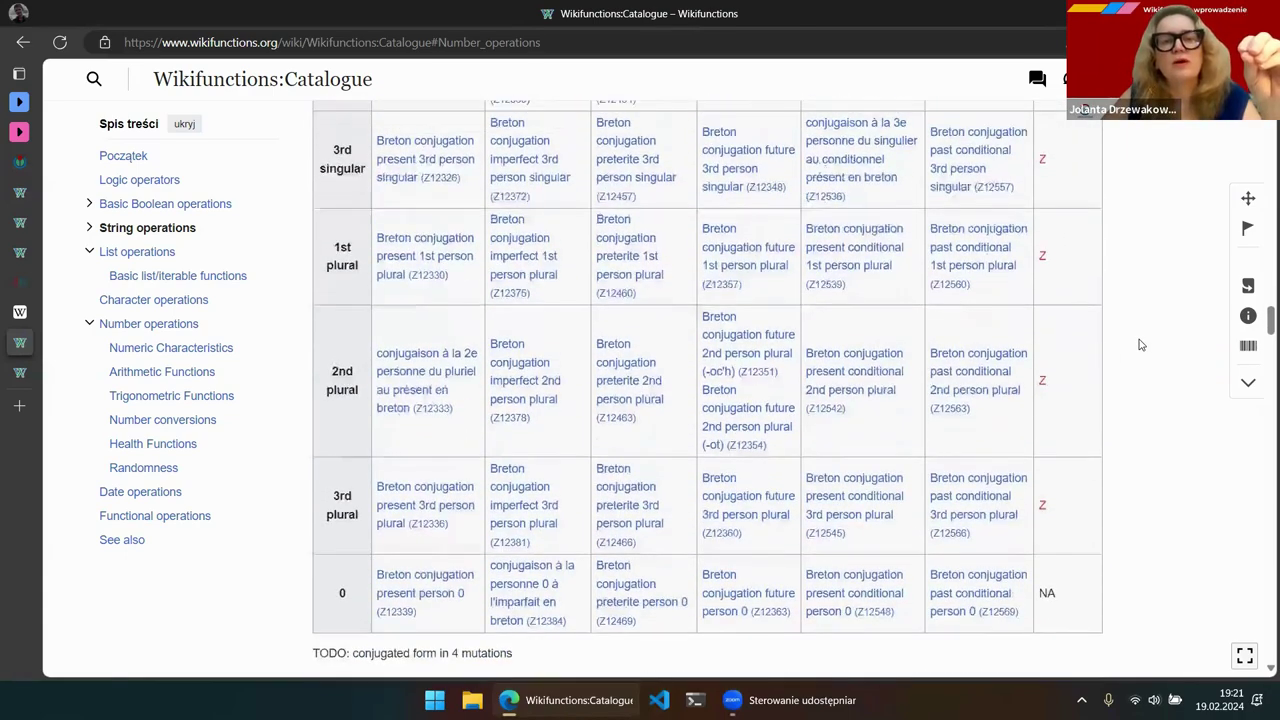
scroll(1140, 344, up, 5)
scroll(1139, 344, up, 3)
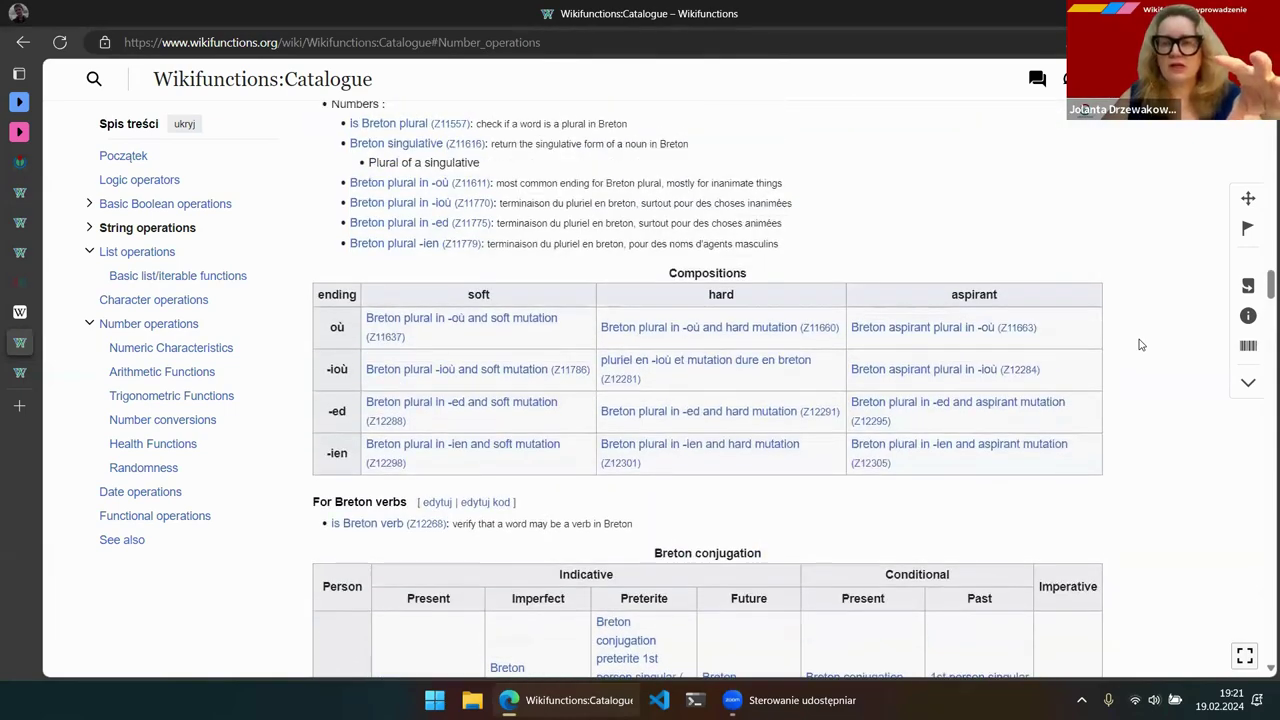
scroll(1139, 344, up, 2)
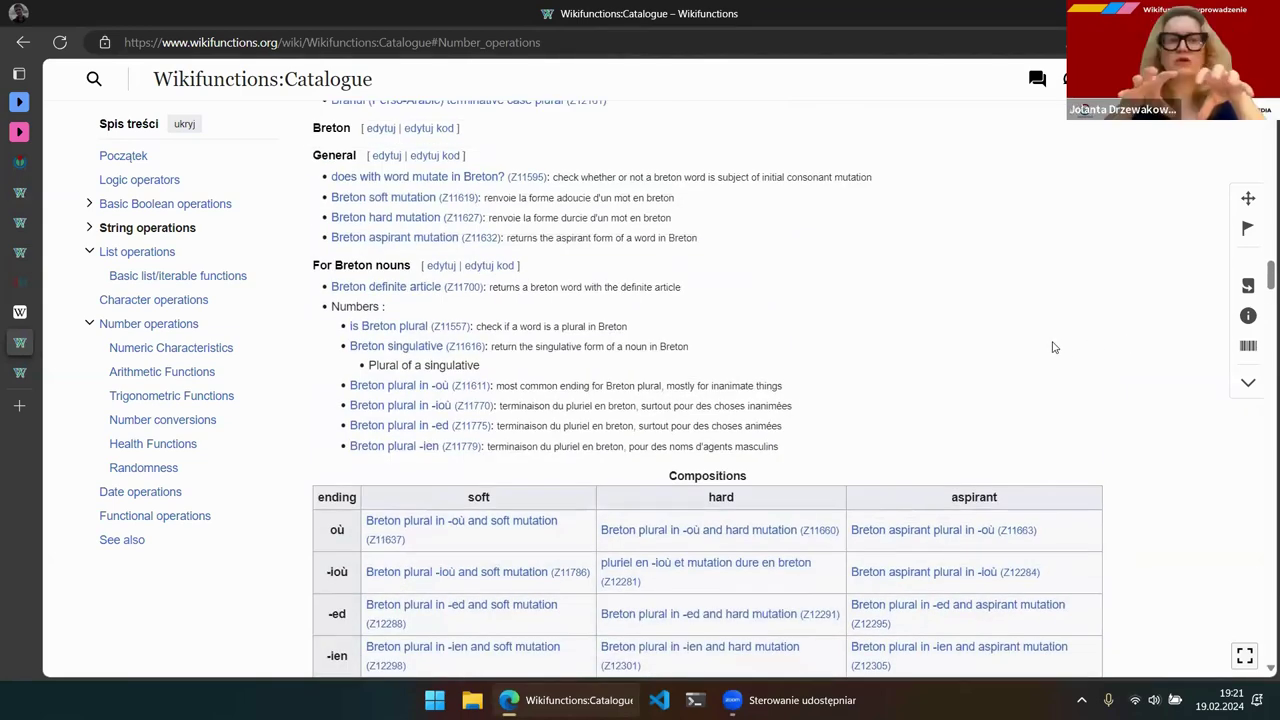
scroll(1053, 347, down, 4)
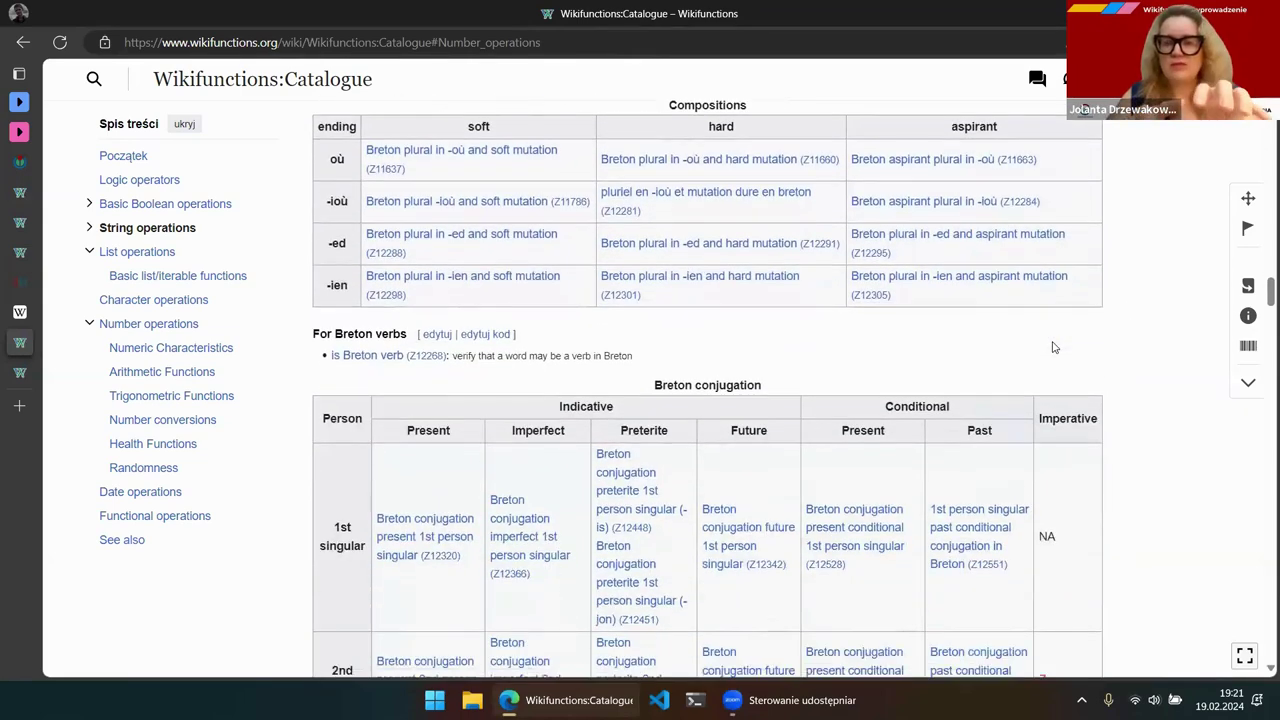
scroll(1053, 347, down, 1)
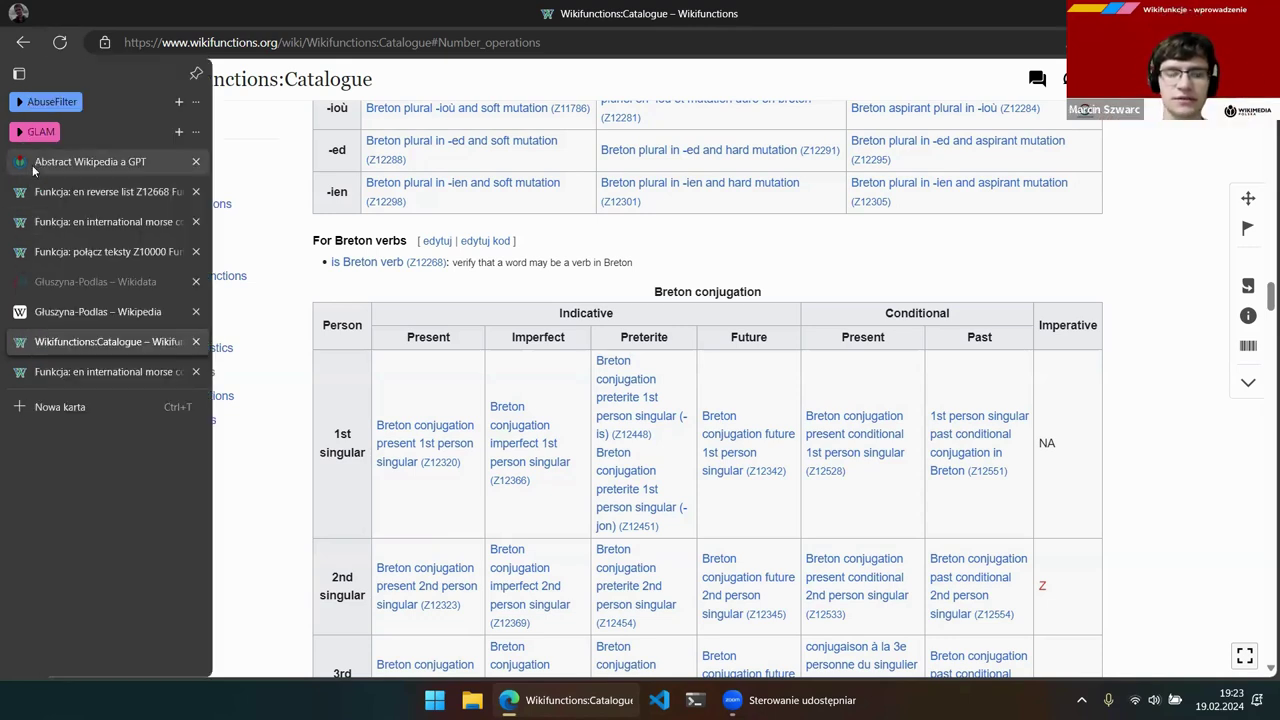
Switch to the open "Abstract Wikipedia a GPT" presentation PDF
click(32, 165)
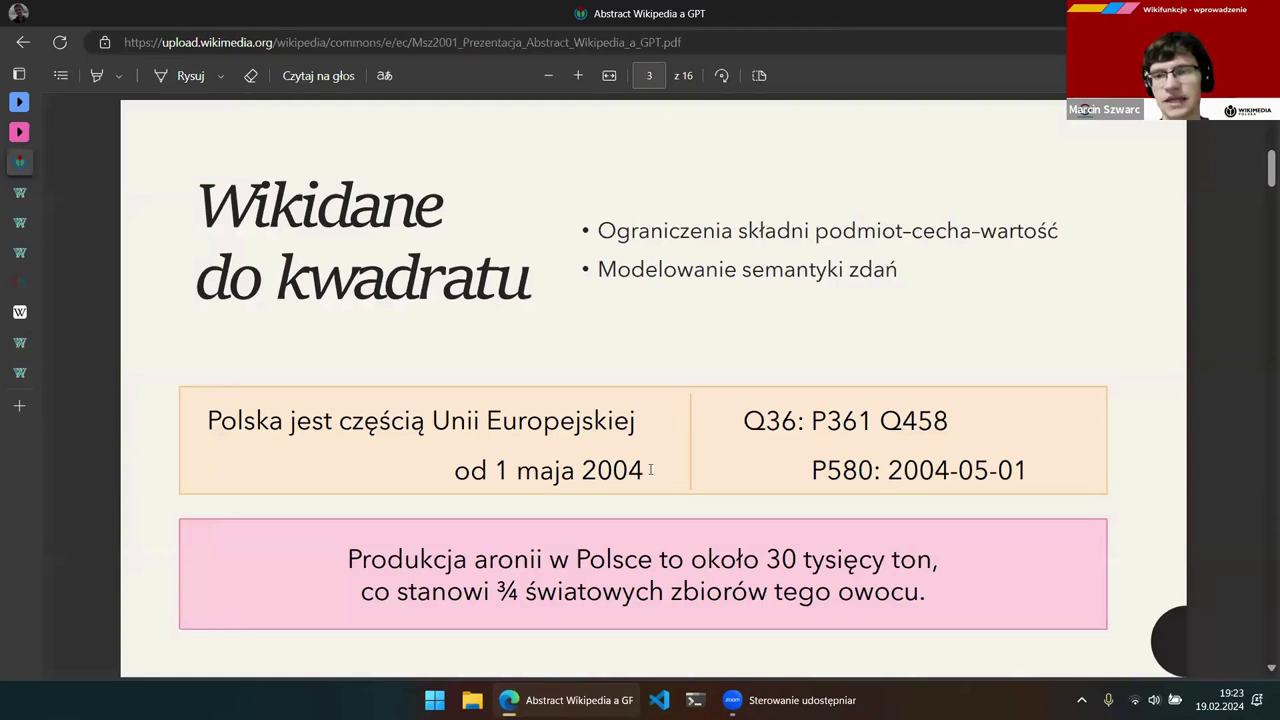
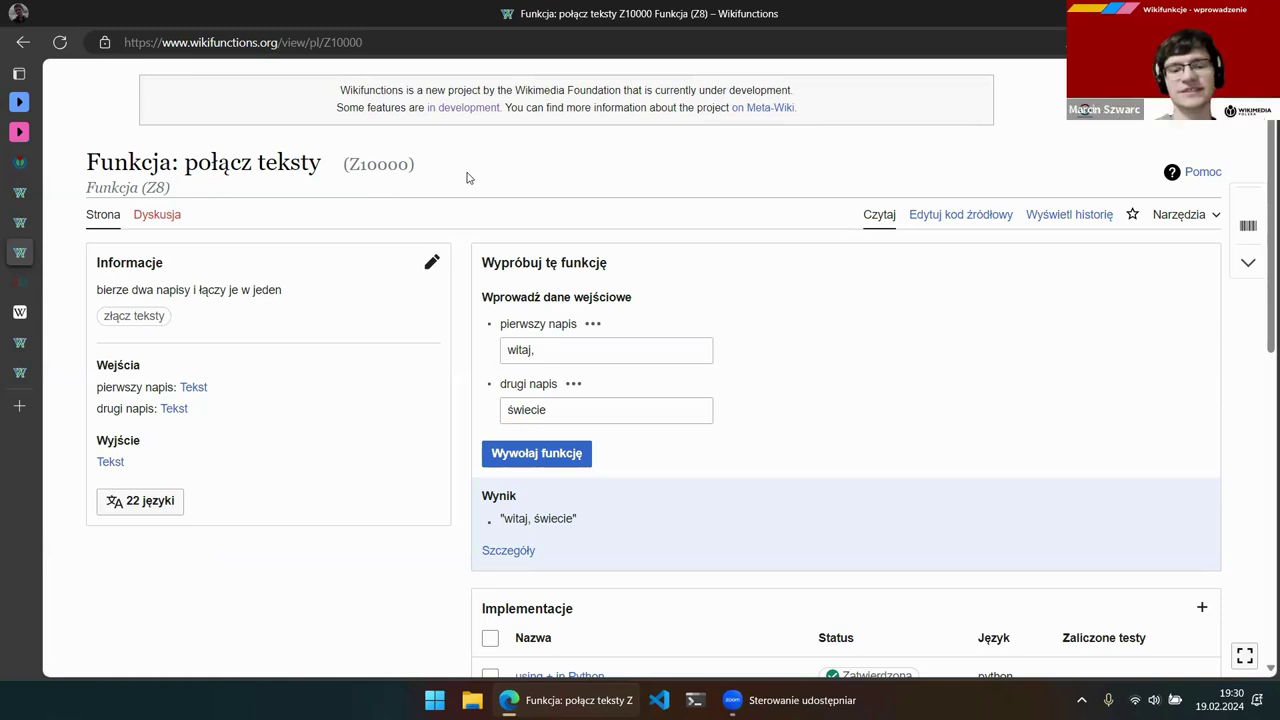
Examine the implementations and test cases on the "połącz teksty" function page
scroll(466, 178, down, 4)
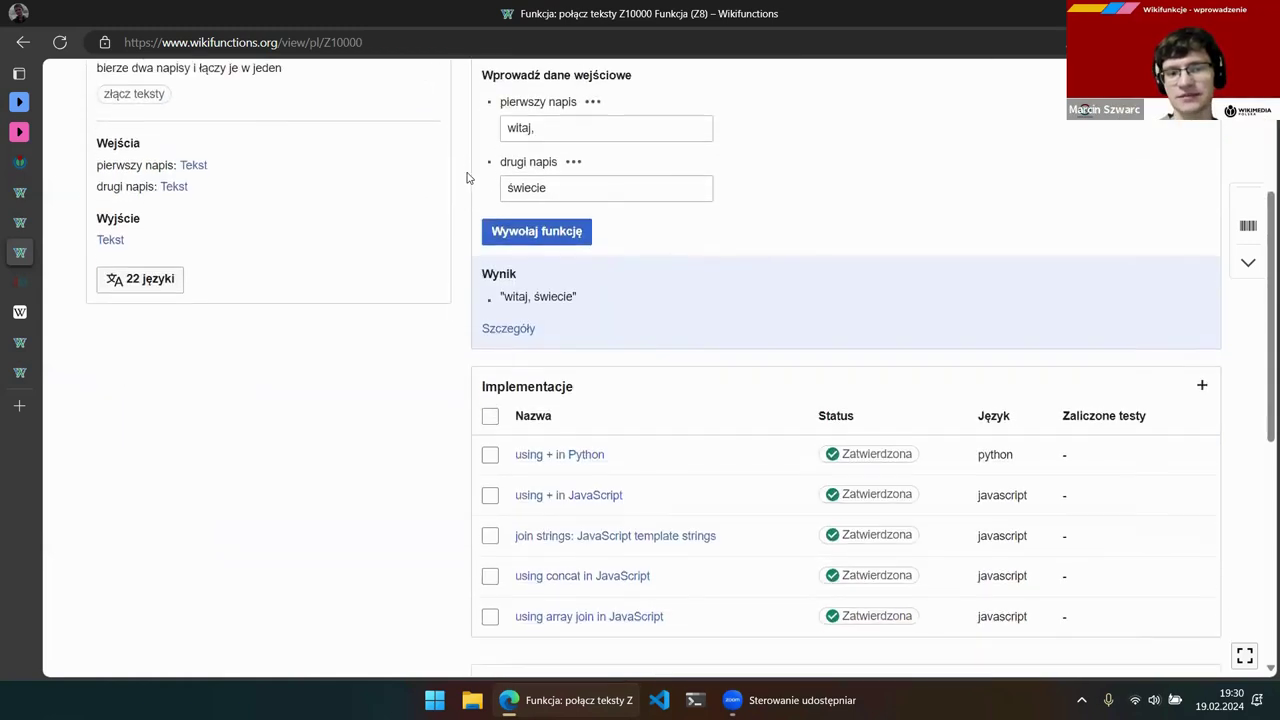
scroll(452, 310, down, 1)
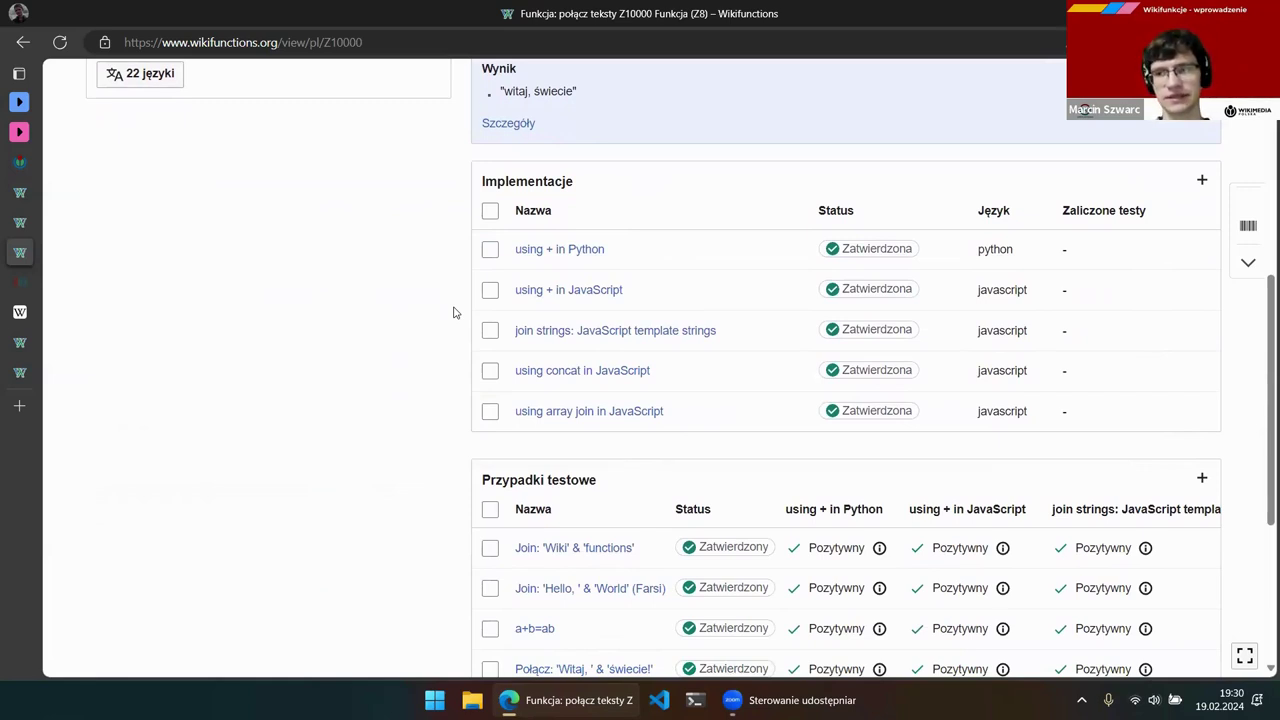
scroll(452, 311, down, 2)
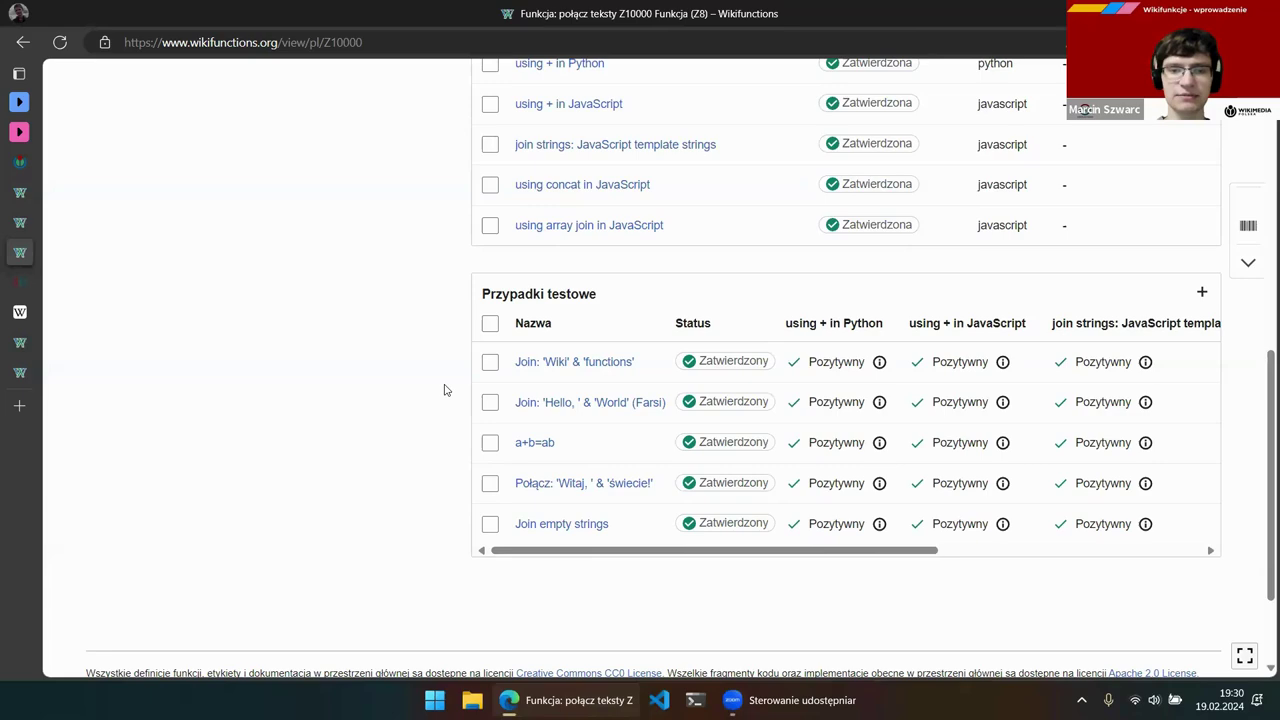
scroll(445, 390, up, 1)
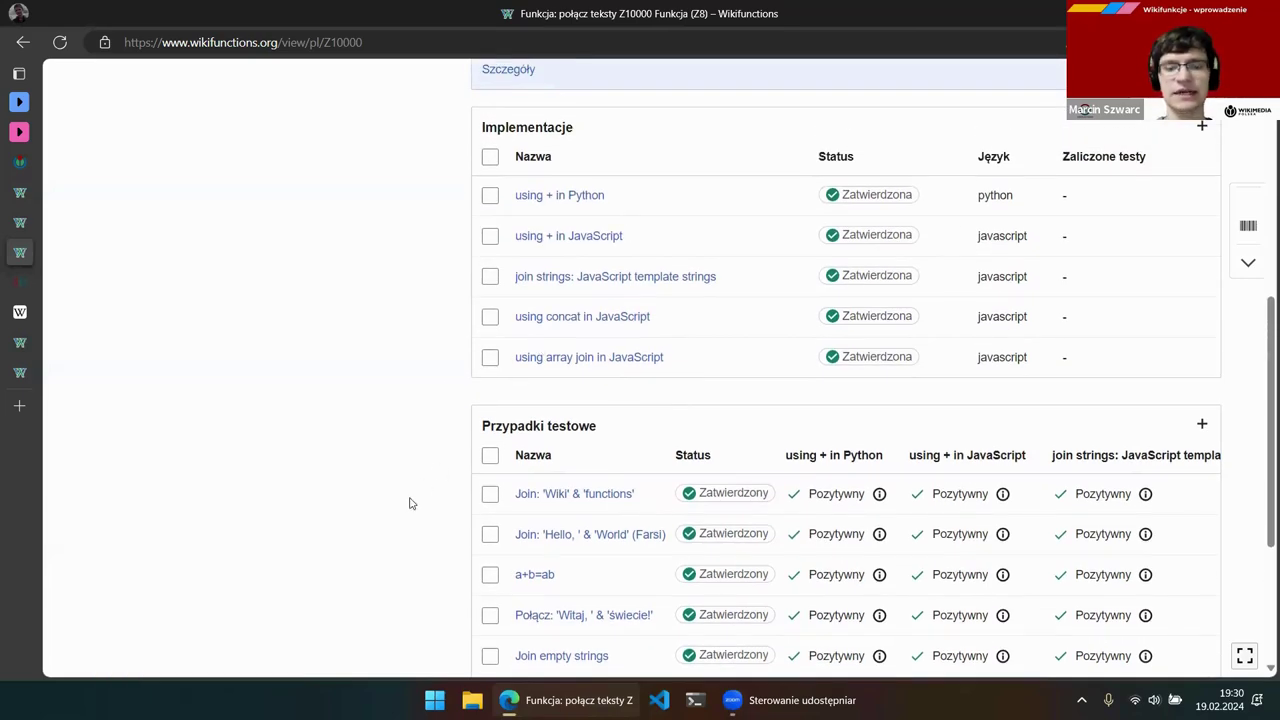
scroll(409, 503, down, 1)
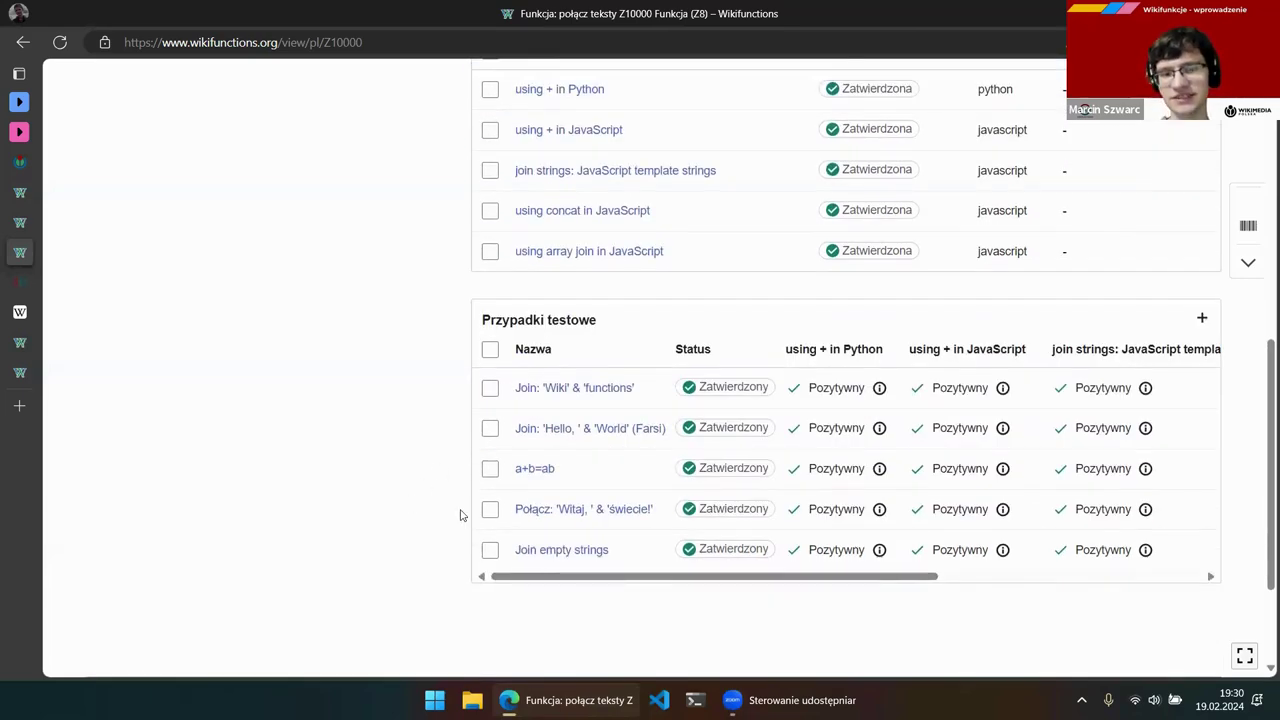
scroll(460, 515, up, 7)
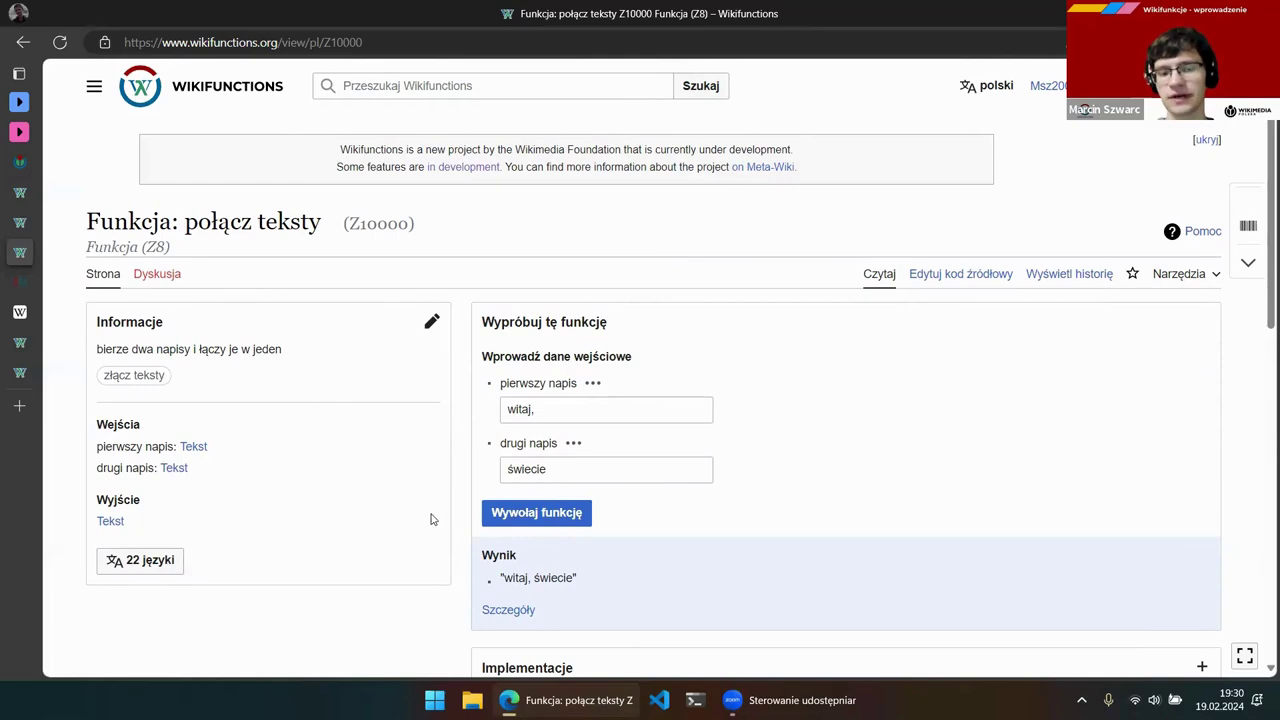
scroll(430, 518, down, 5)
scroll(432, 519, down, 2)
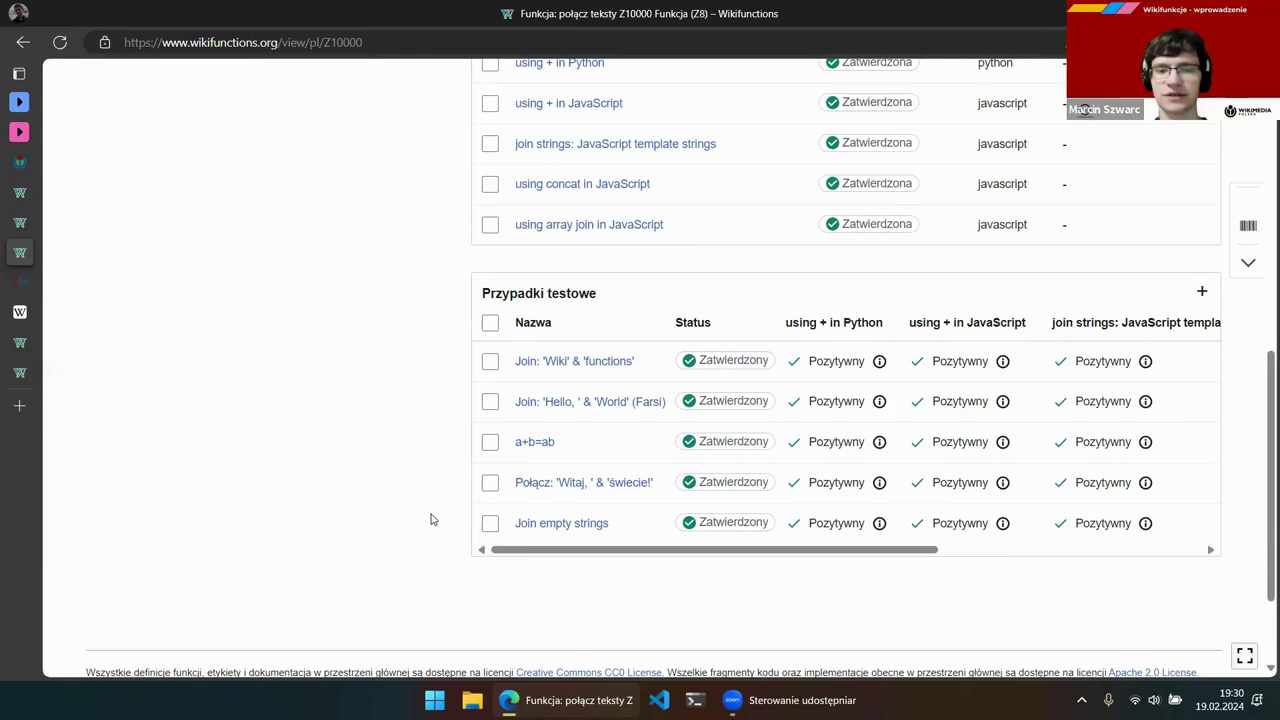
scroll(432, 519, up, 10)
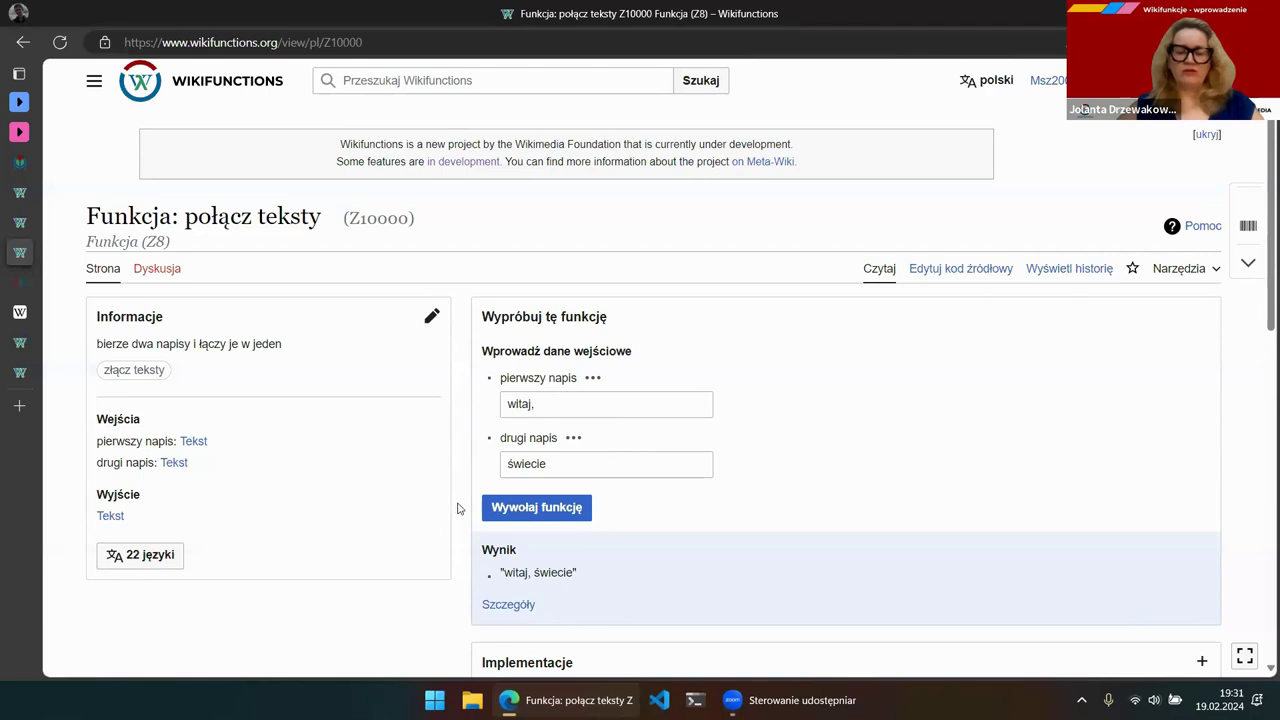
scroll(457, 509, up, 1)
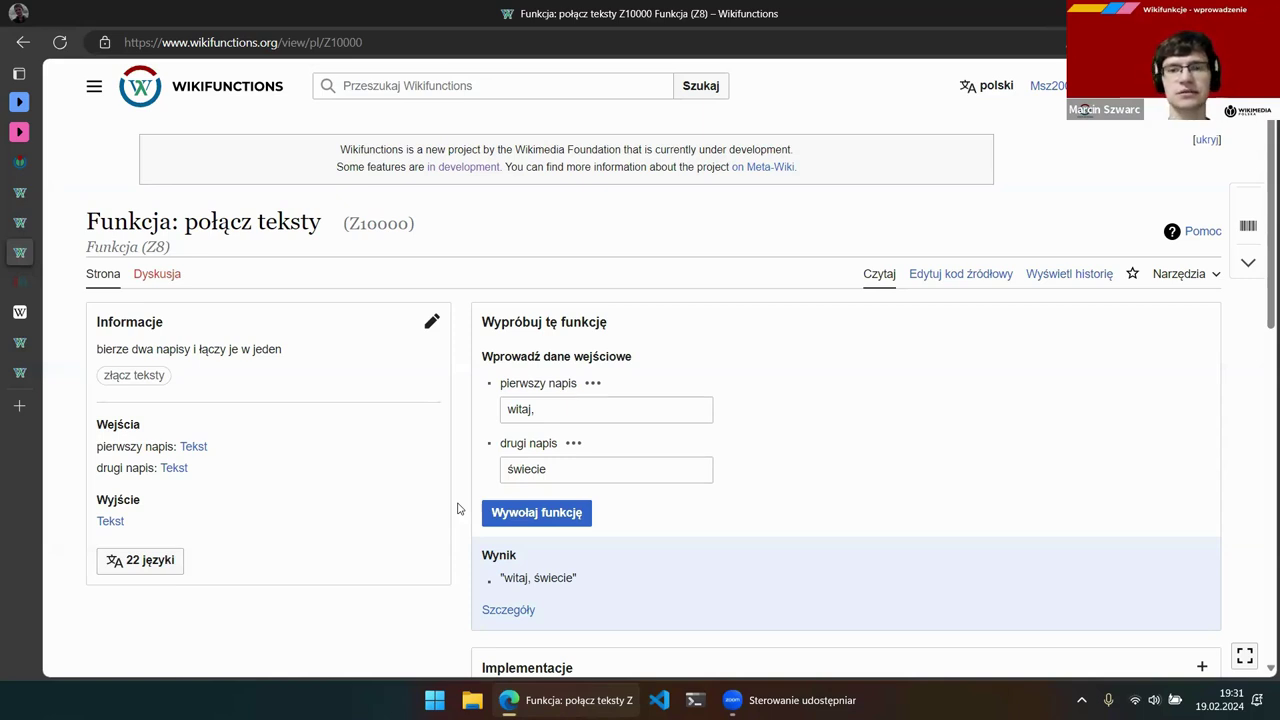
Review the "połącz teksty" function's inputs and trial form together with its implementations and their test results
scroll(457, 509, down, 1)
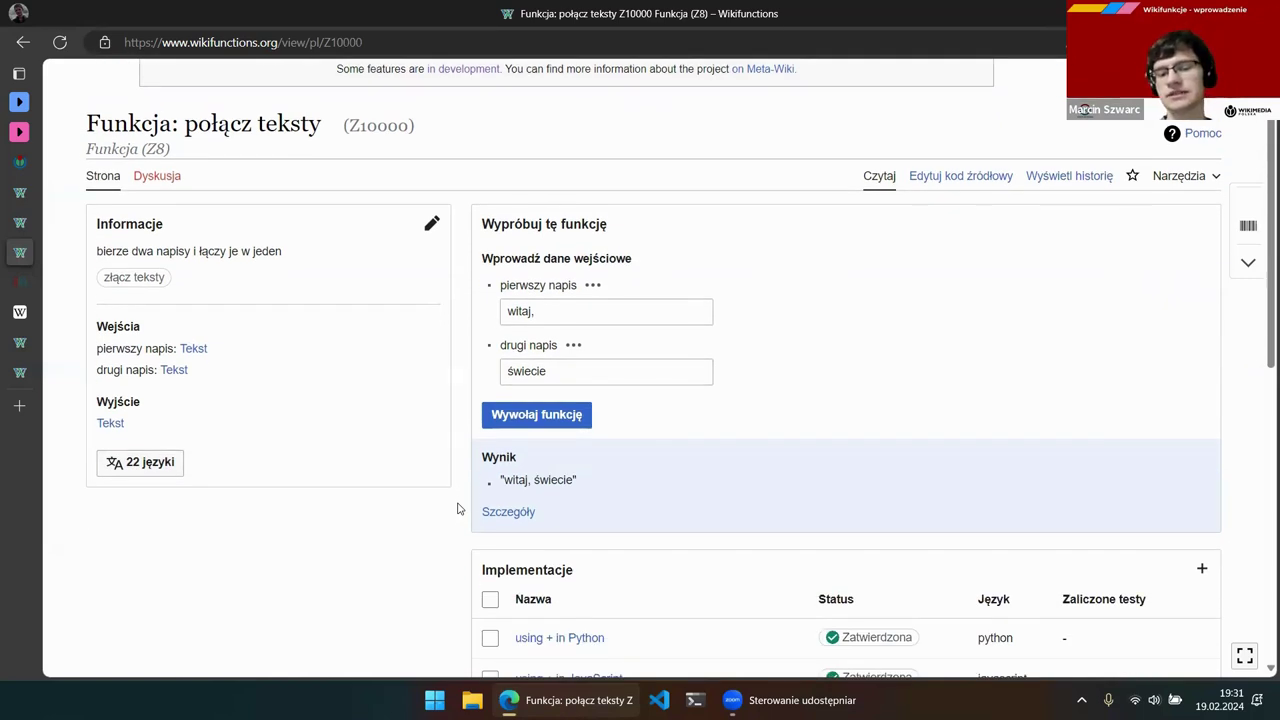
scroll(457, 509, down, 3)
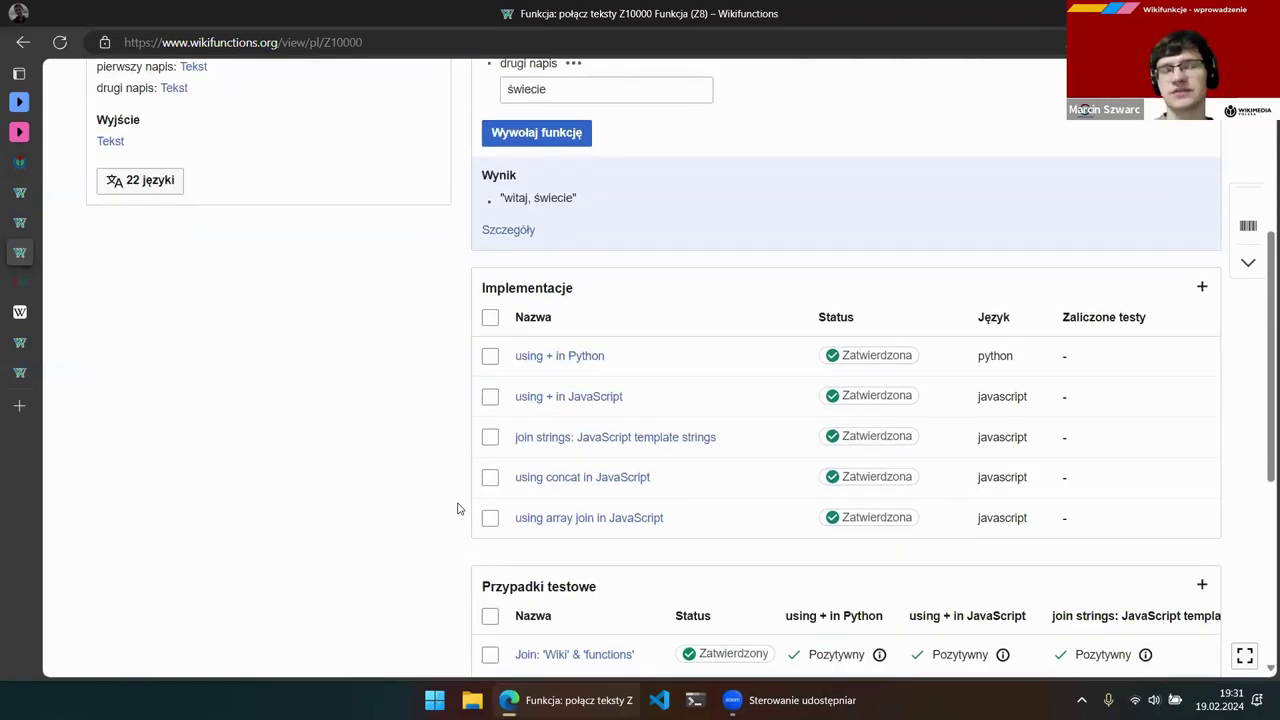
scroll(457, 509, down, 3)
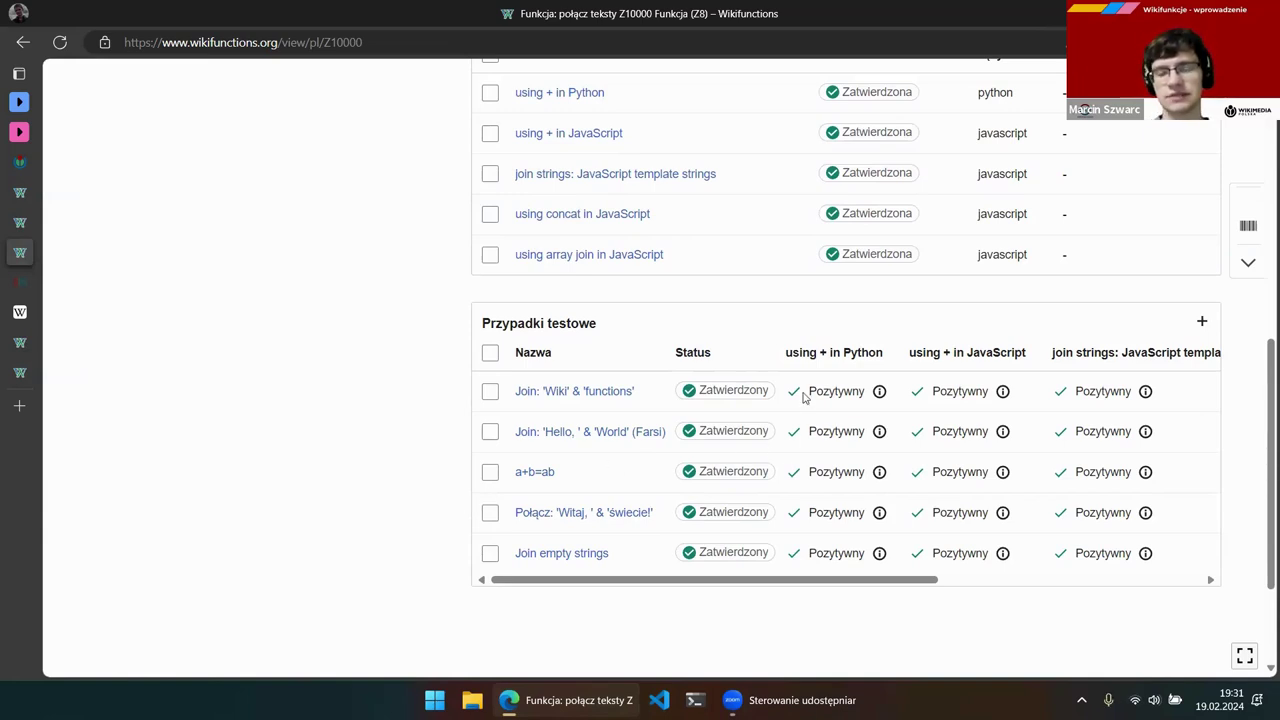
scroll(802, 397, up, 6)
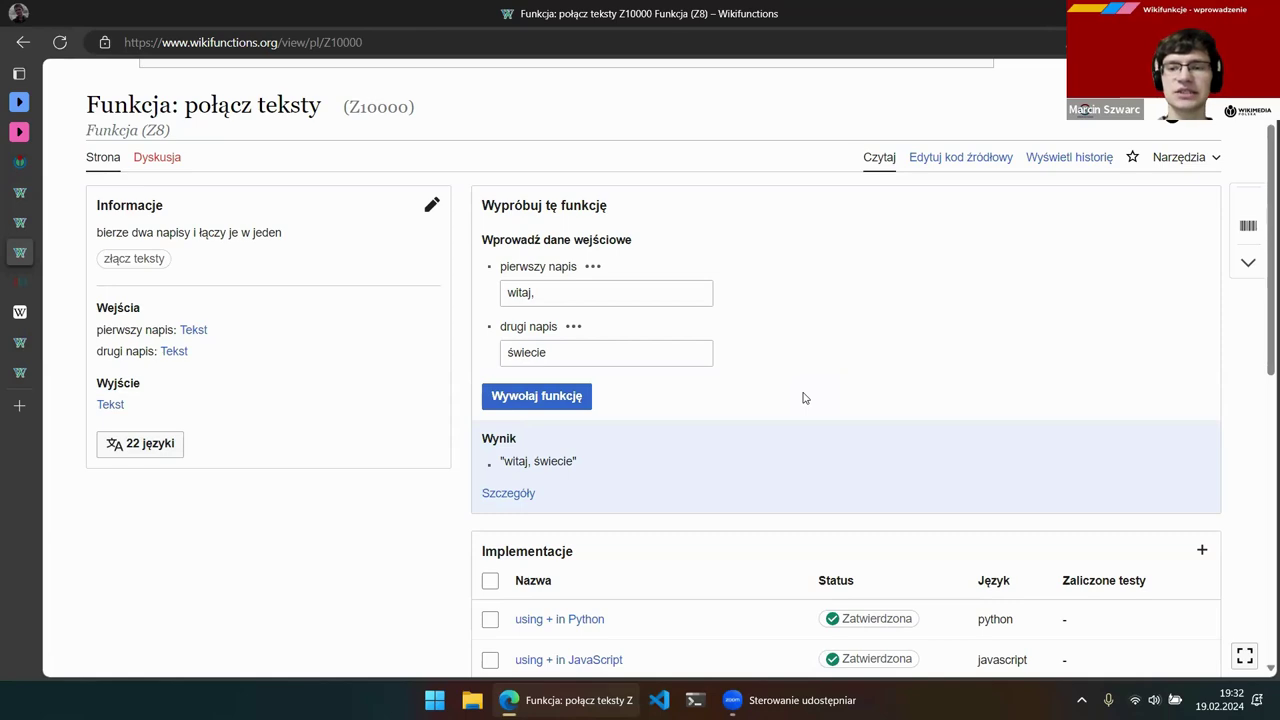
scroll(802, 398, down, 2)
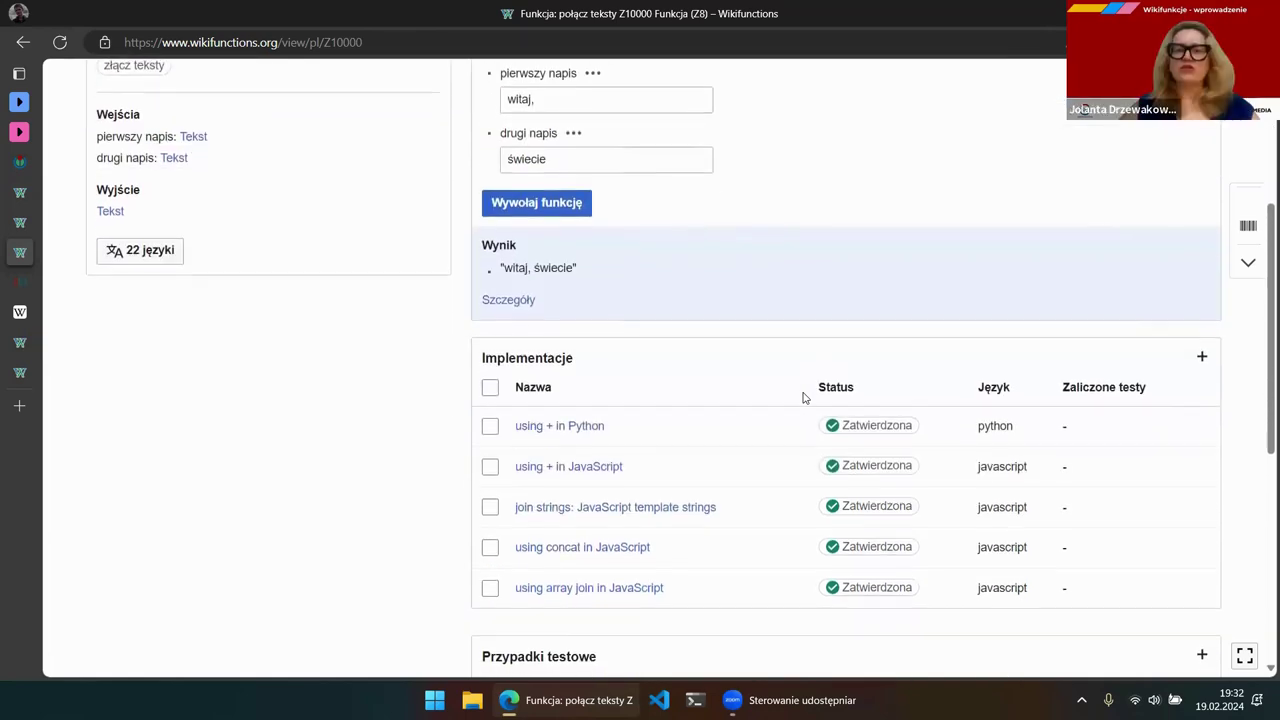
scroll(802, 398, up, 2)
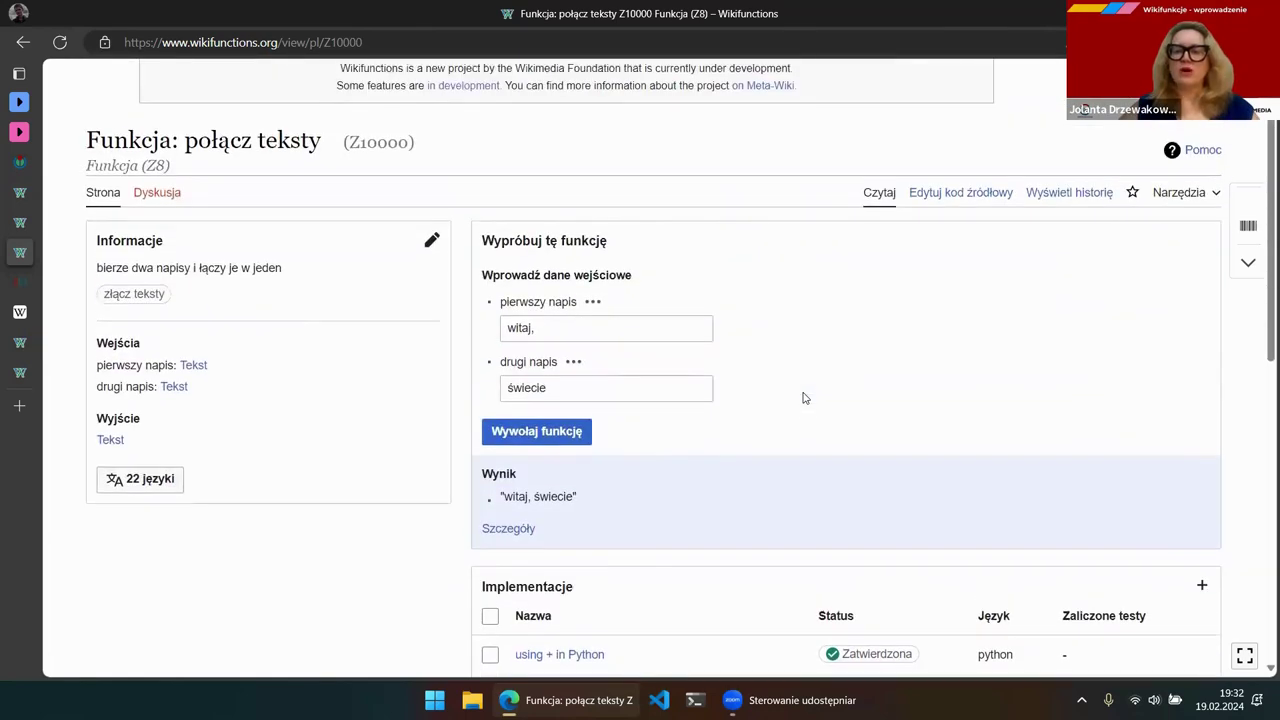
scroll(802, 398, up, 1)
scroll(802, 398, up, 1)
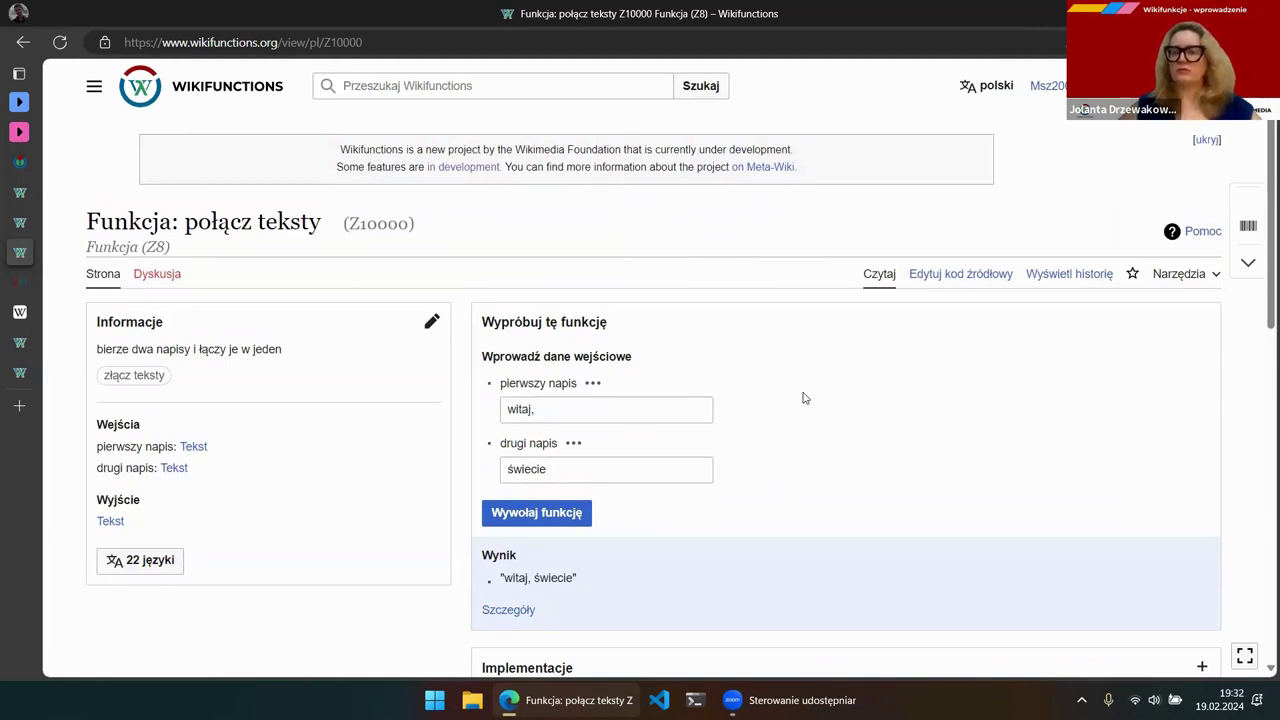
Examine the test case results for every implementation, across to the "using array join in JavaScript" column
scroll(802, 398, down, 2)
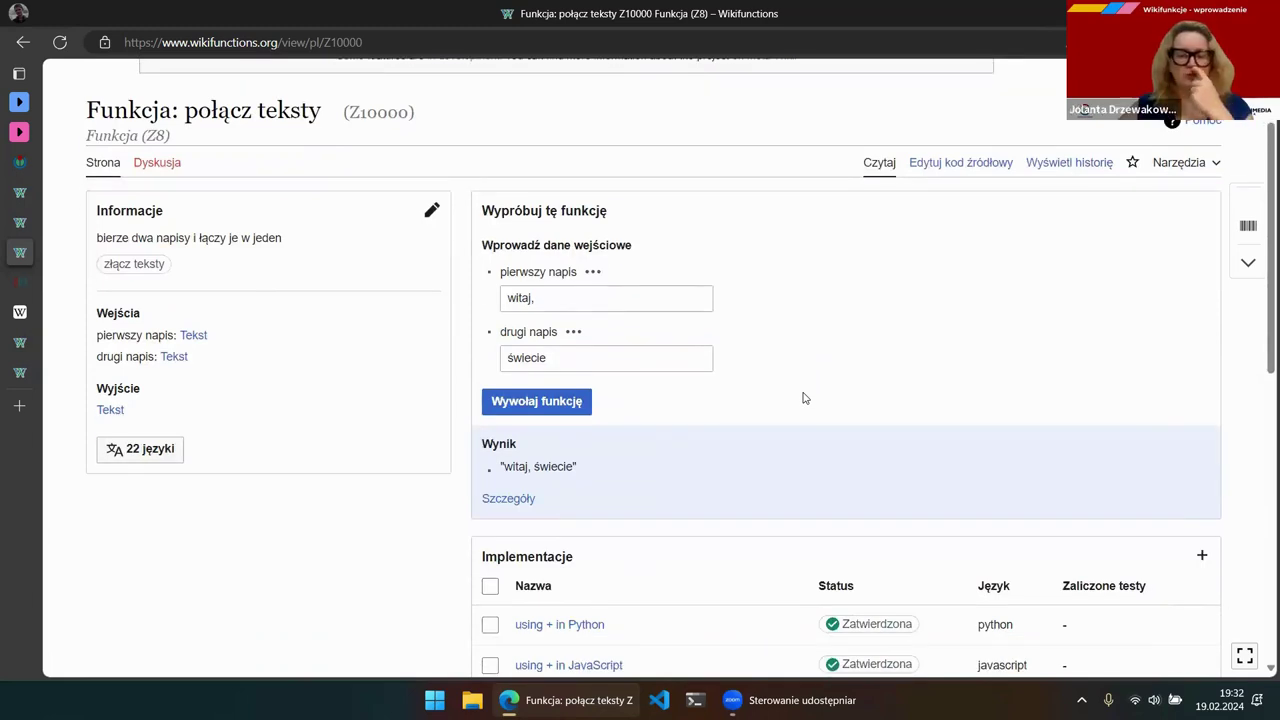
scroll(802, 398, down, 3)
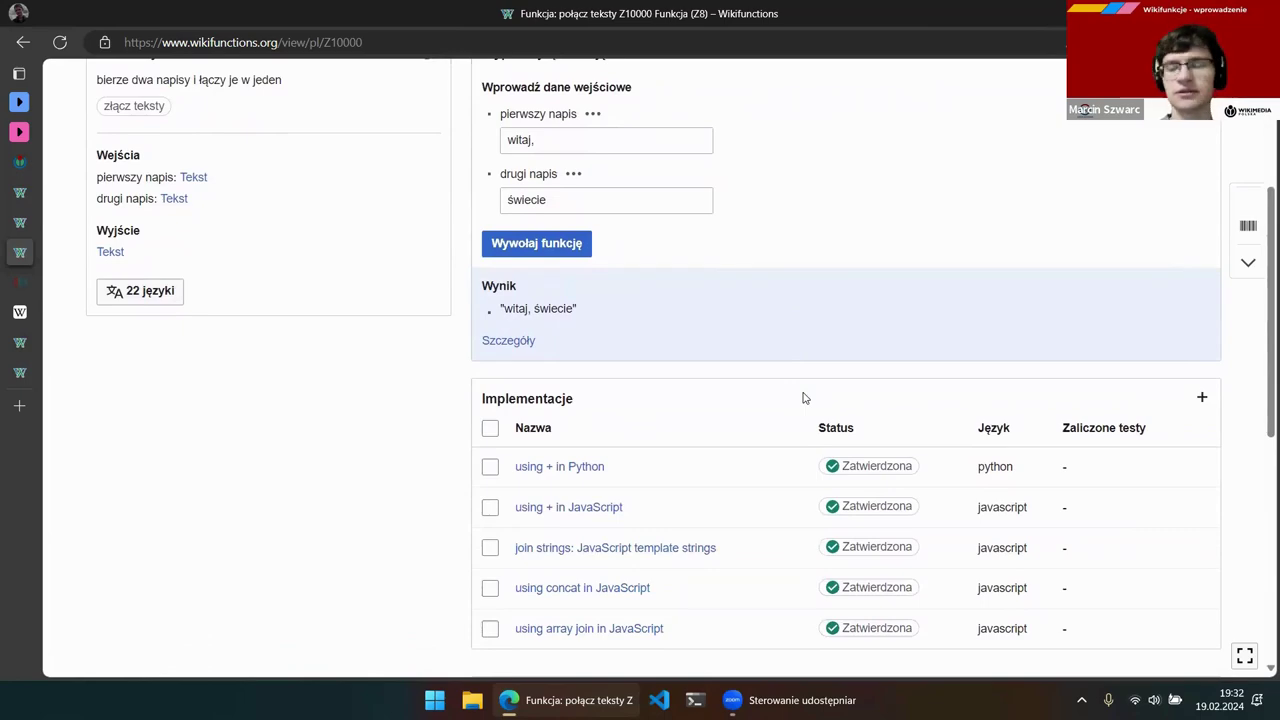
scroll(802, 398, down, 2)
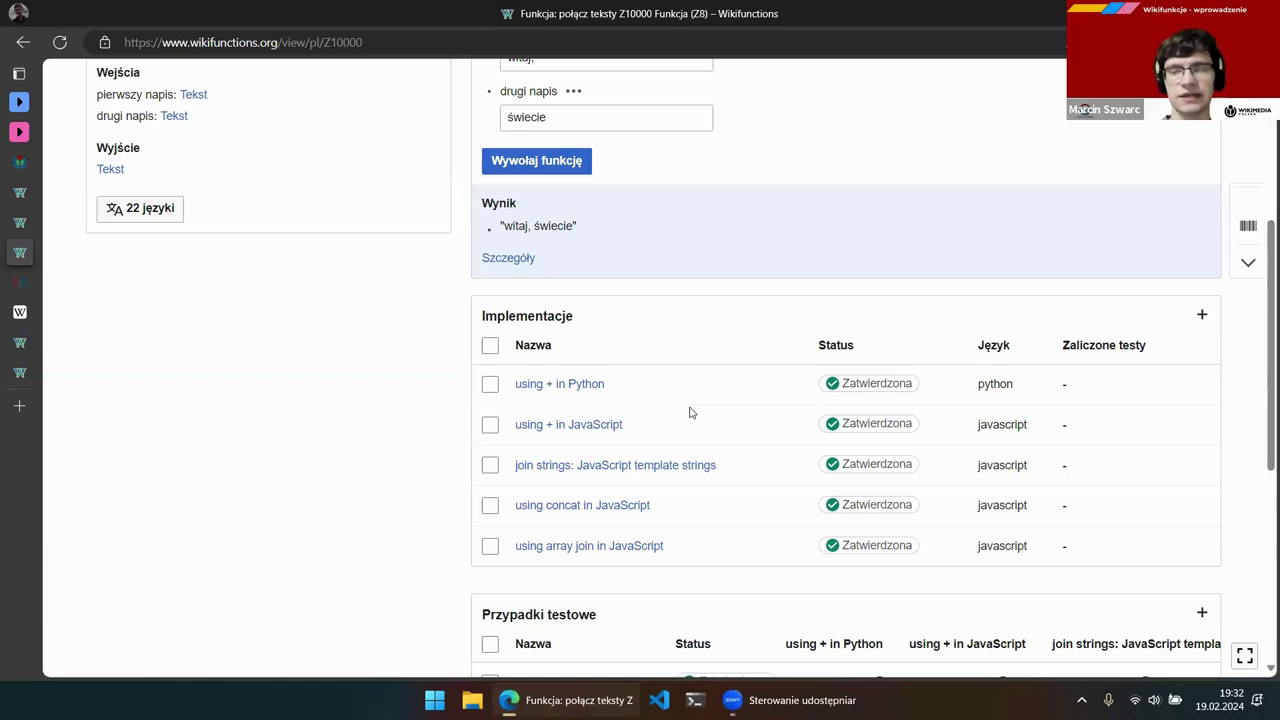
scroll(690, 412, down, 1)
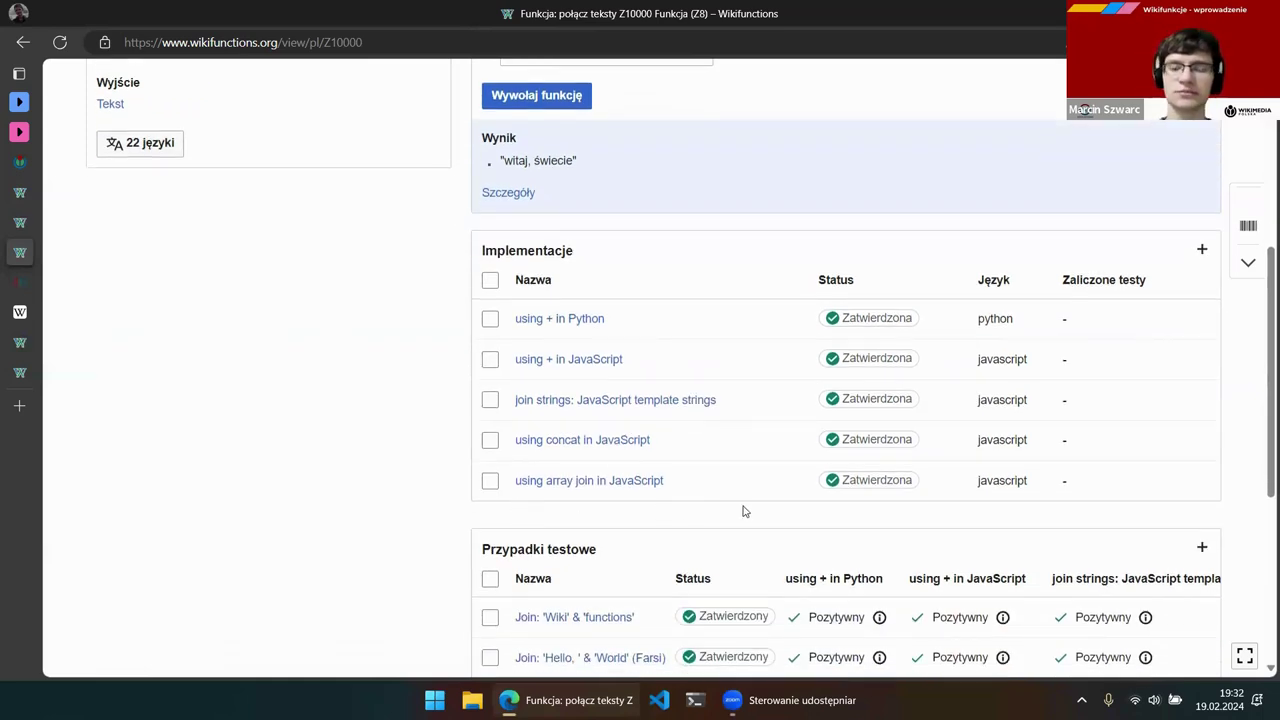
scroll(743, 511, down, 1)
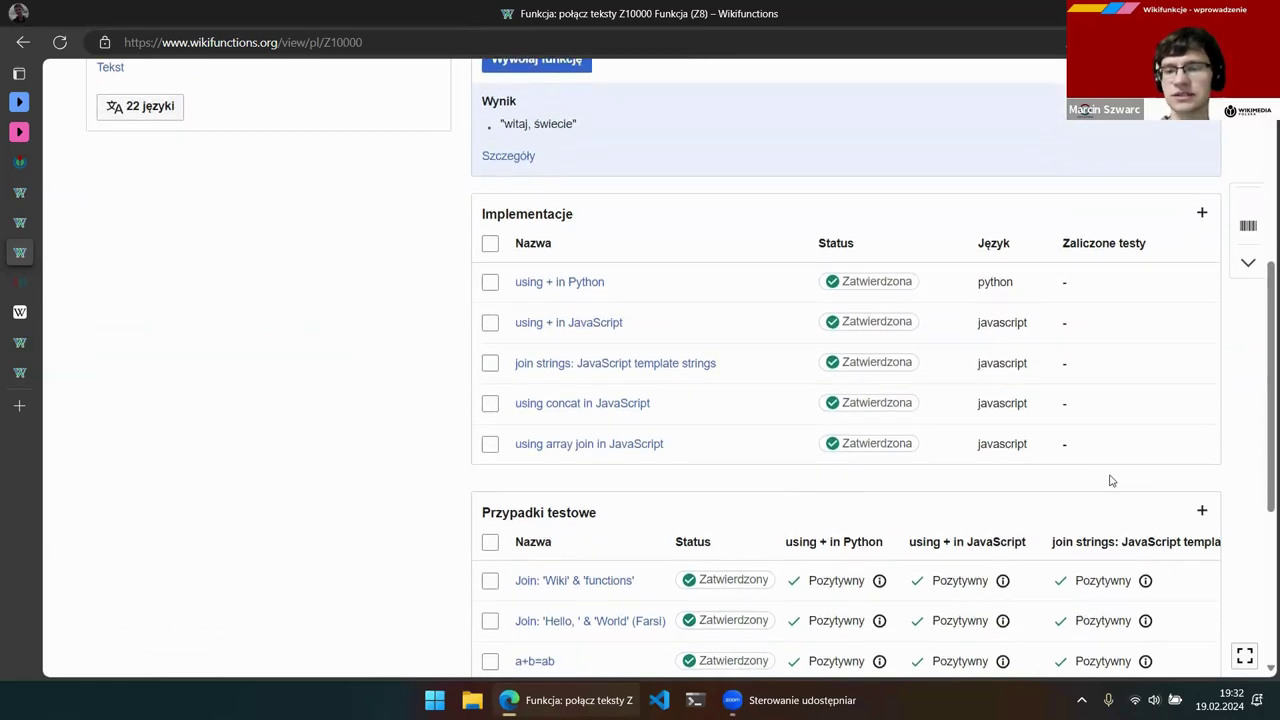
scroll(850, 560, down, 2)
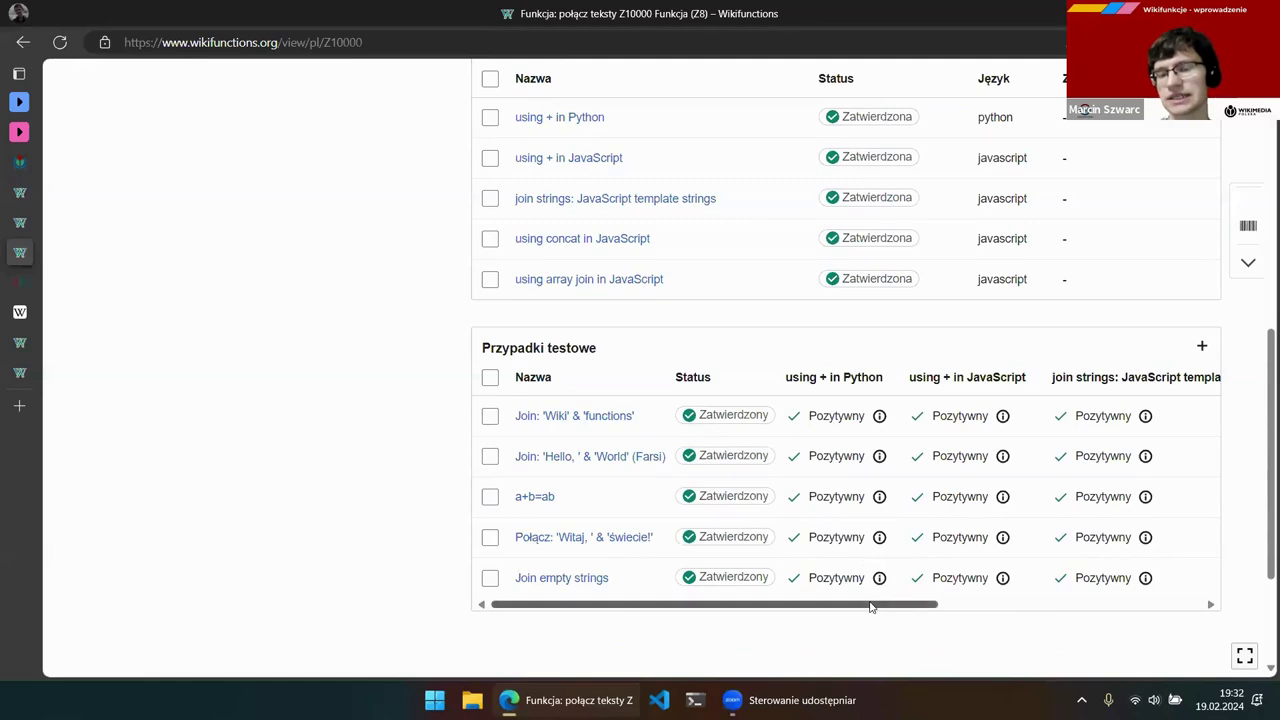
scroll(1069, 541, right, 5)
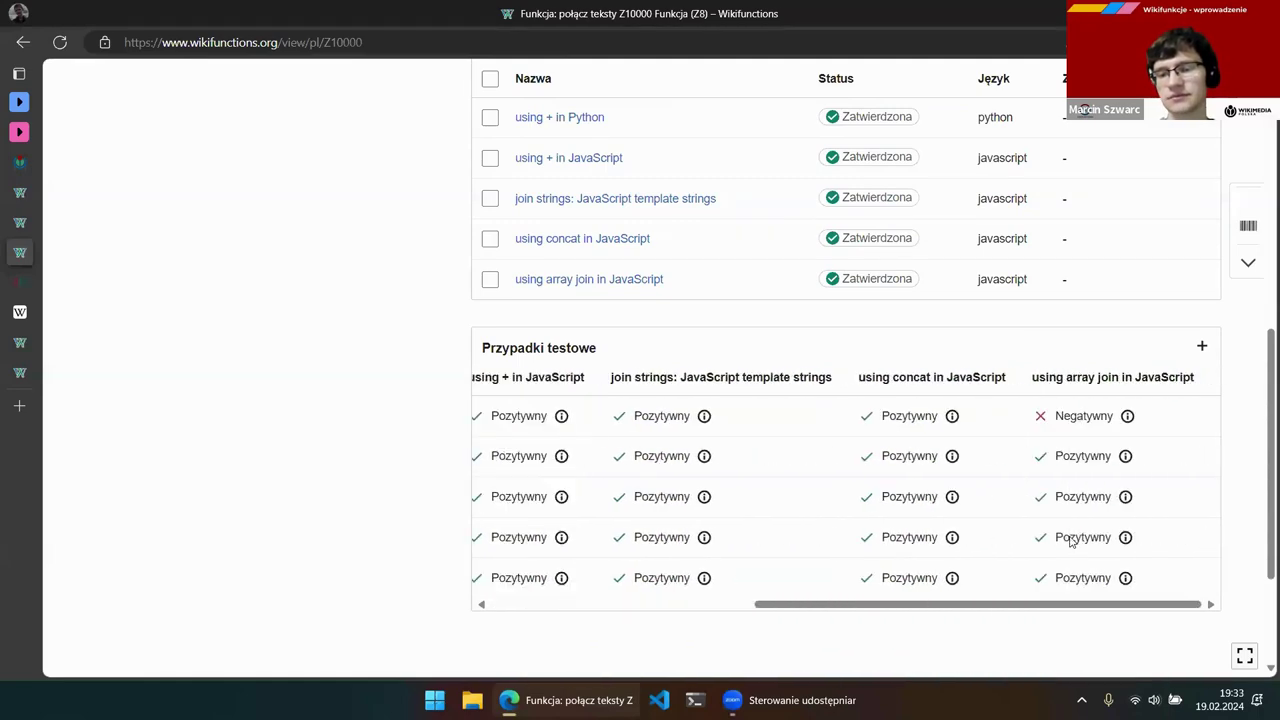
scroll(1069, 541, left, 5)
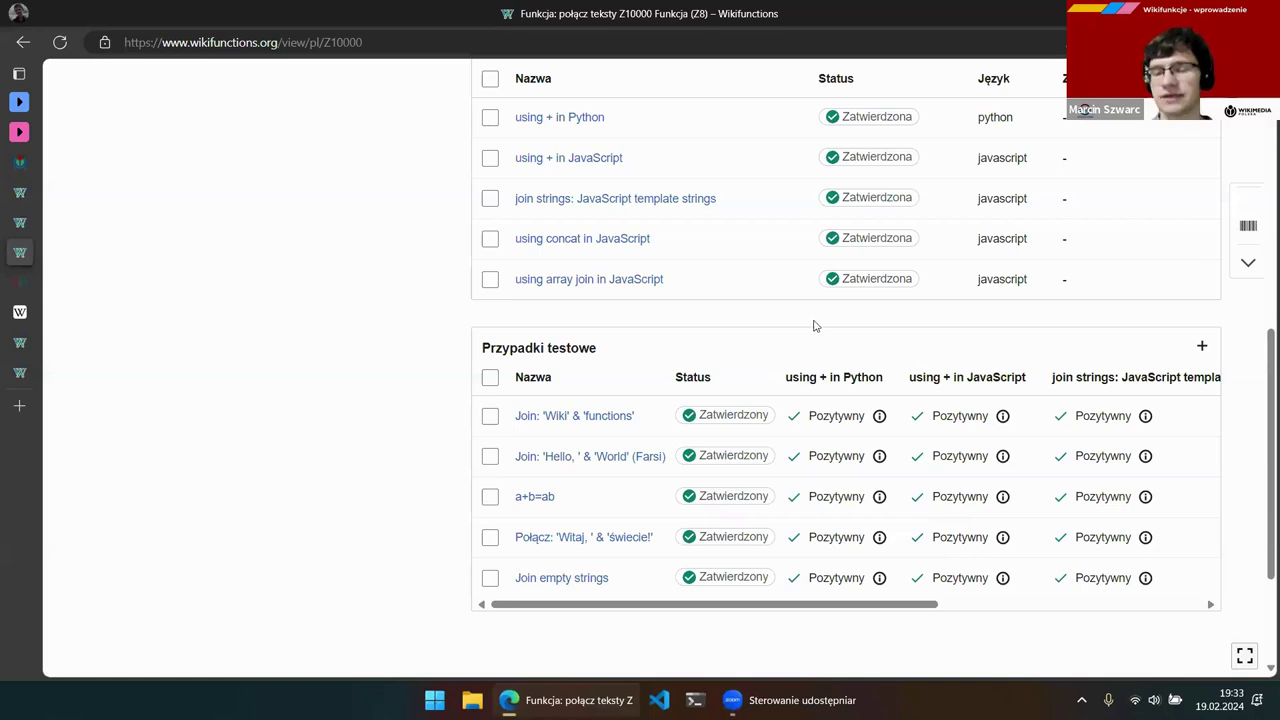
Compare the statuses and programming languages in the implementation list with the test cases
scroll(815, 326, up, 2)
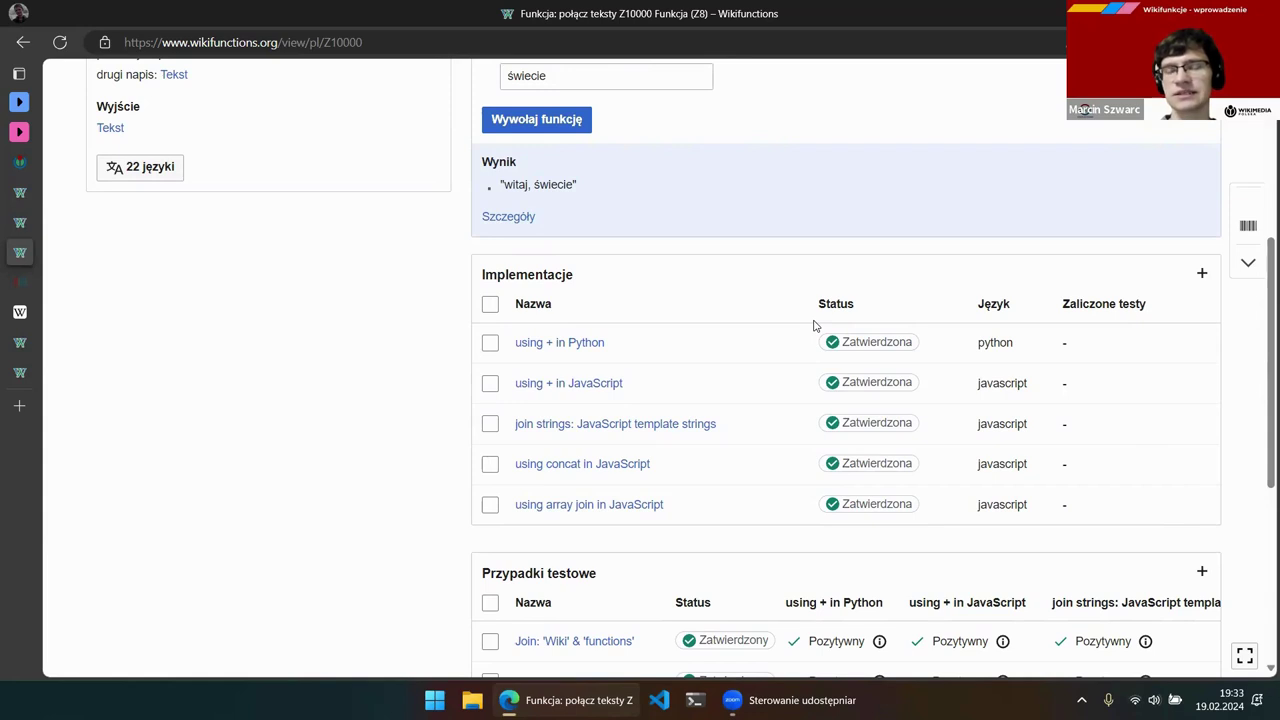
scroll(815, 326, down, 2)
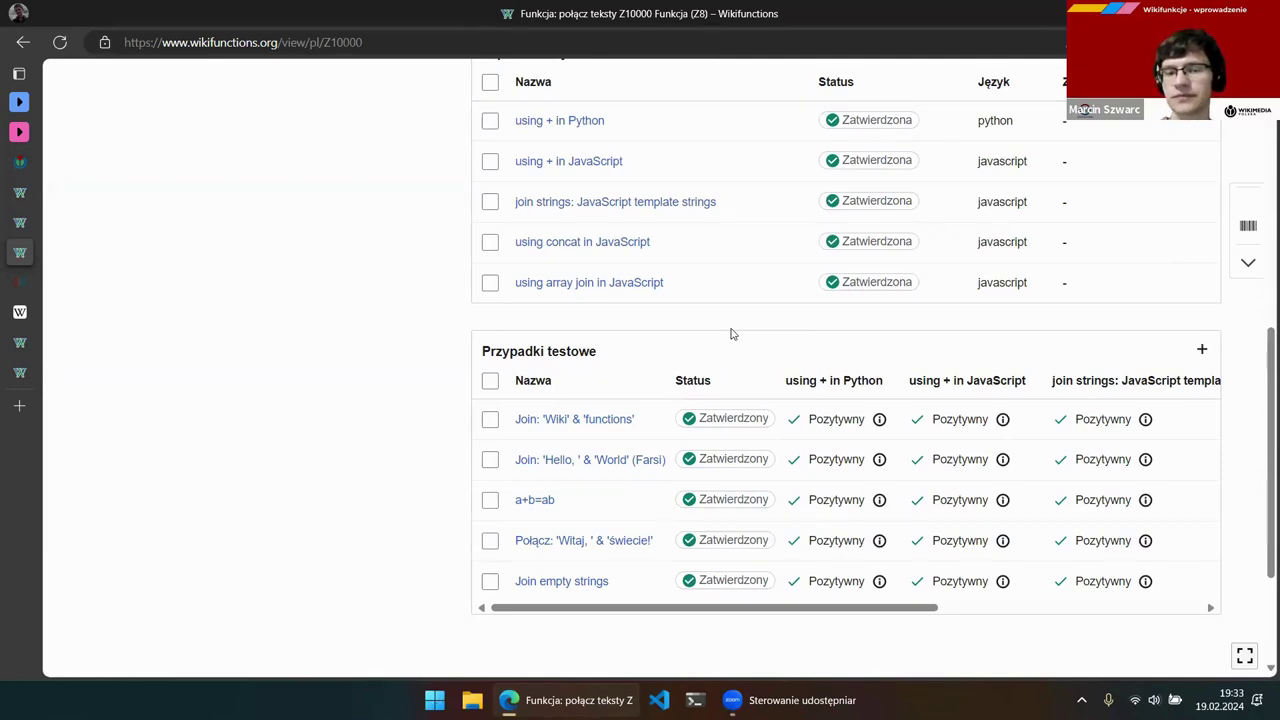
scroll(731, 333, up, 3)
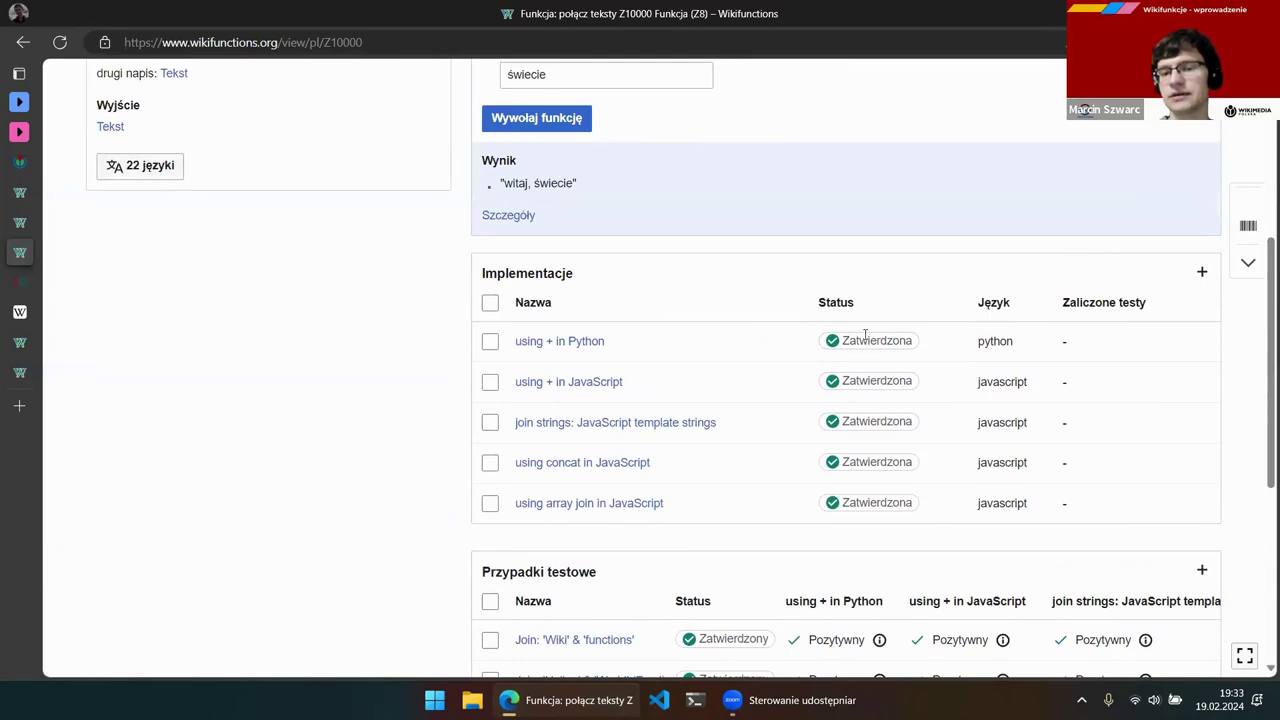
scroll(884, 500, down, 1)
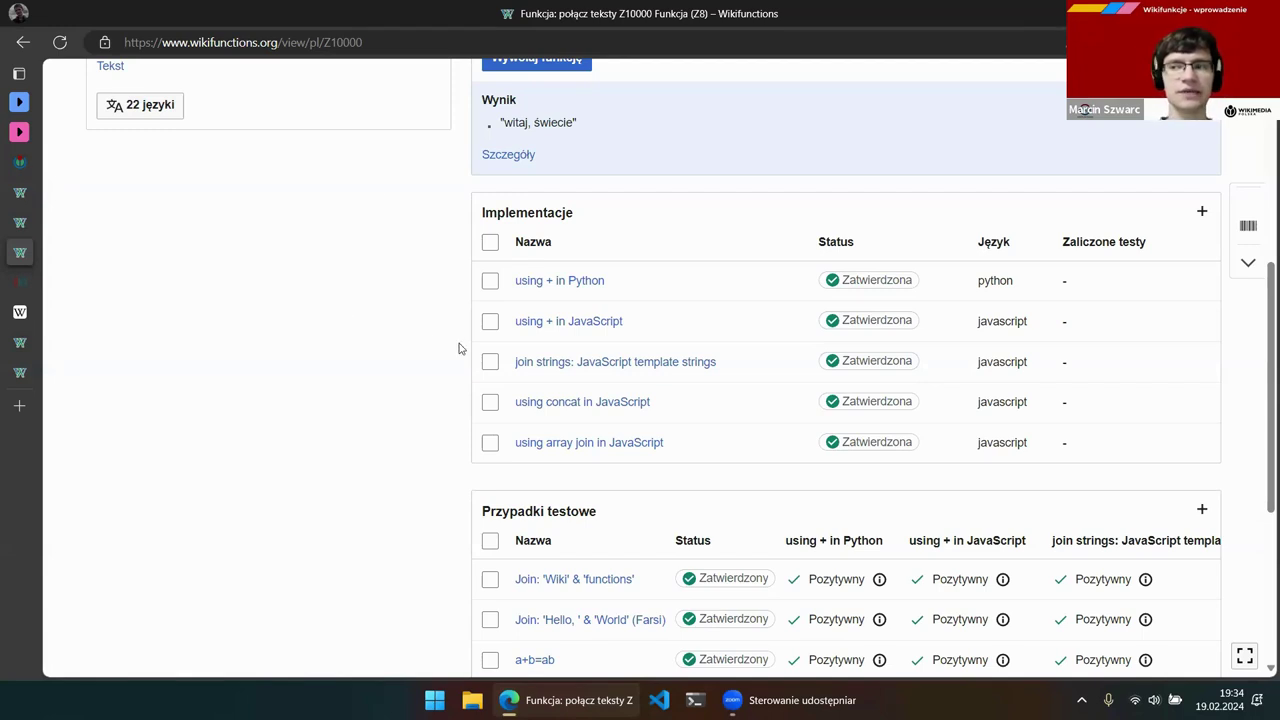
Open the "using + in JavaScript" implementation of the "połącz teksty" function
scroll(434, 283, up, 4)
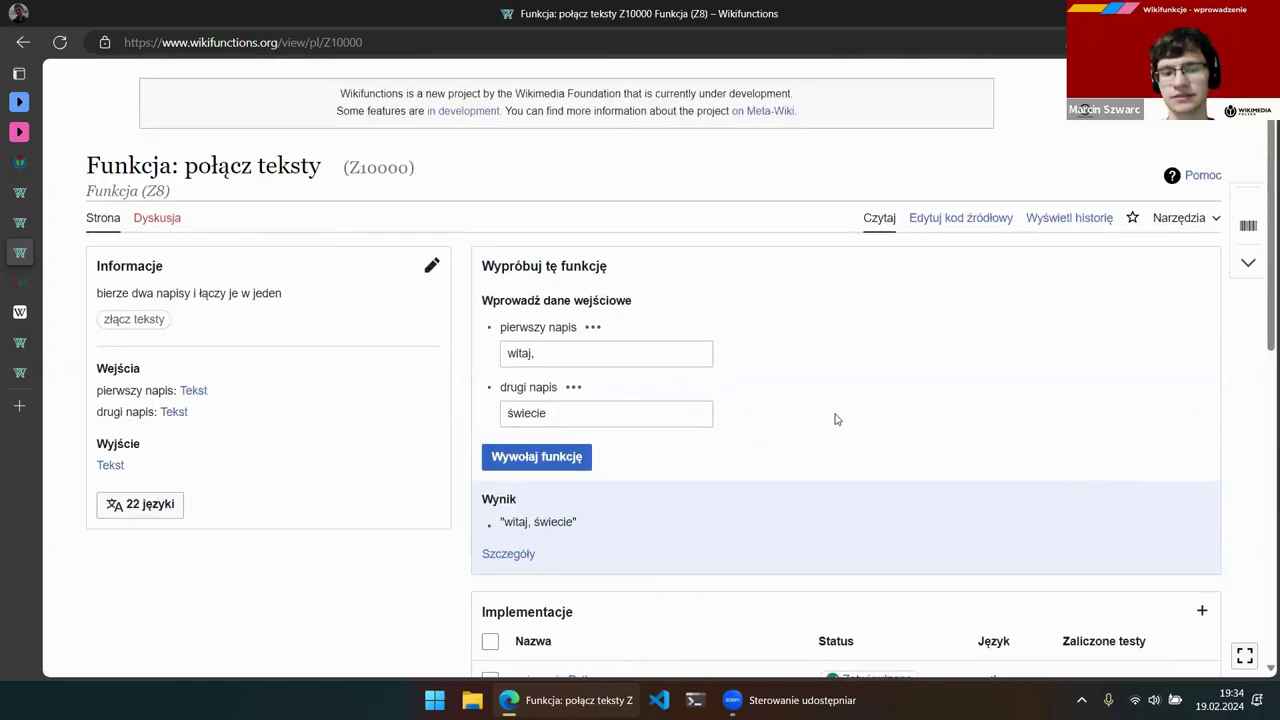
scroll(834, 420, down, 4)
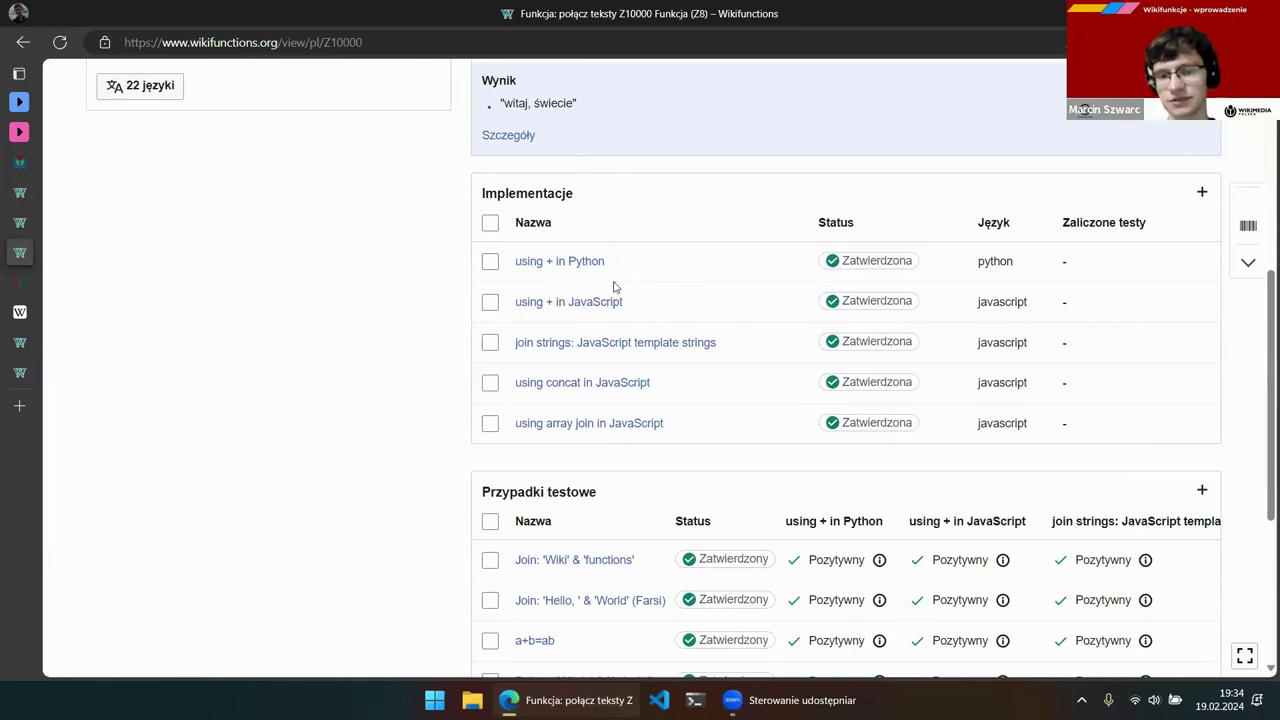
click(556, 302)
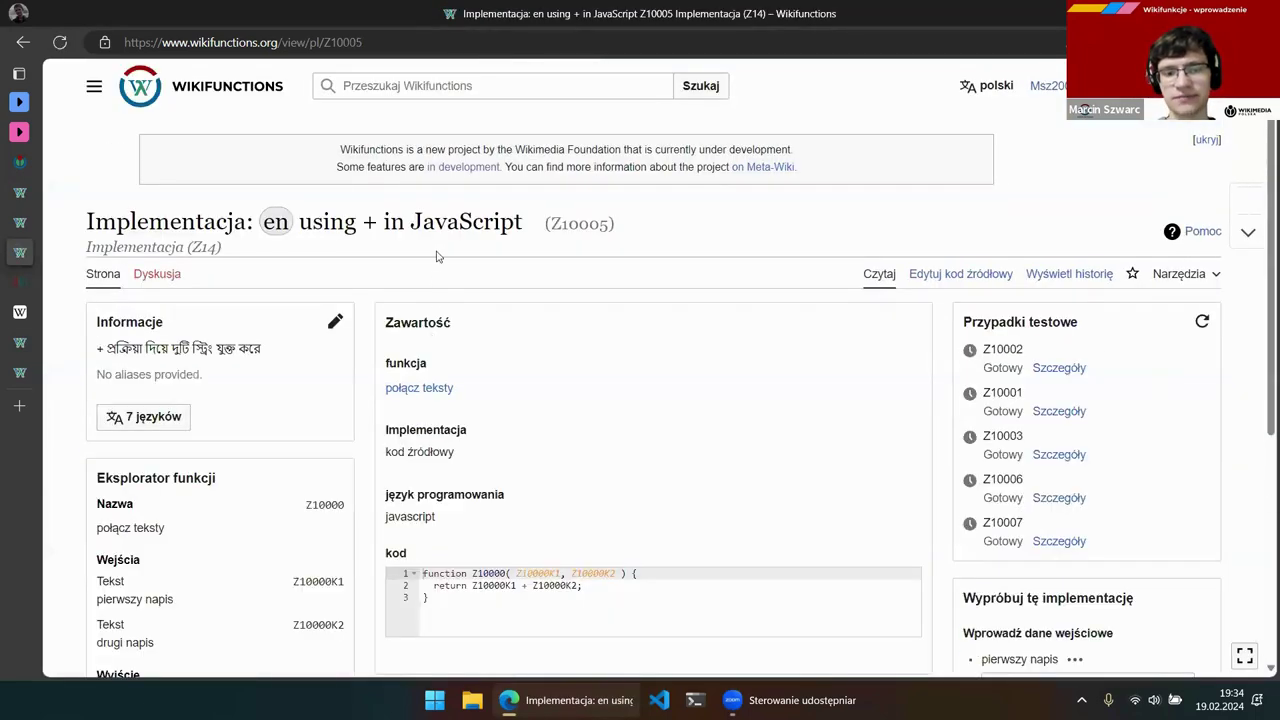
Highlight the function name Z10000 and then its first argument Z10000K1 in the implementation's code
scroll(432, 338, down, 2)
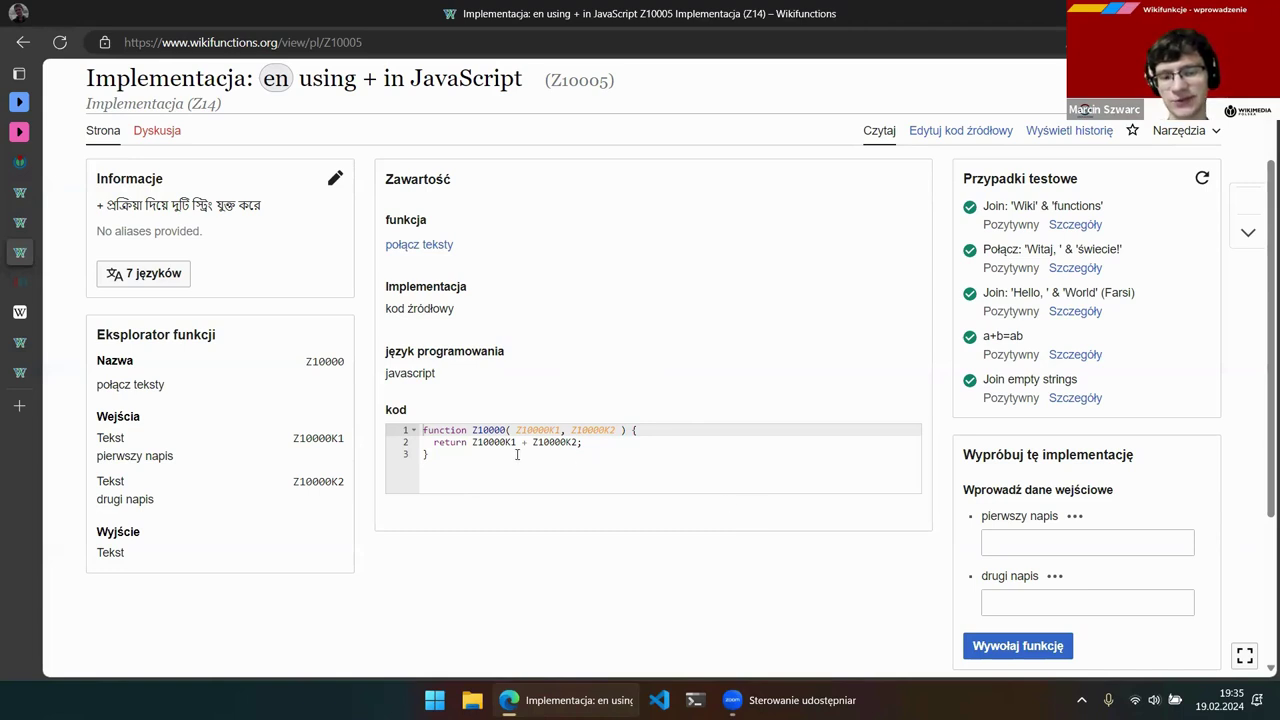
drag(468, 430, 507, 430)
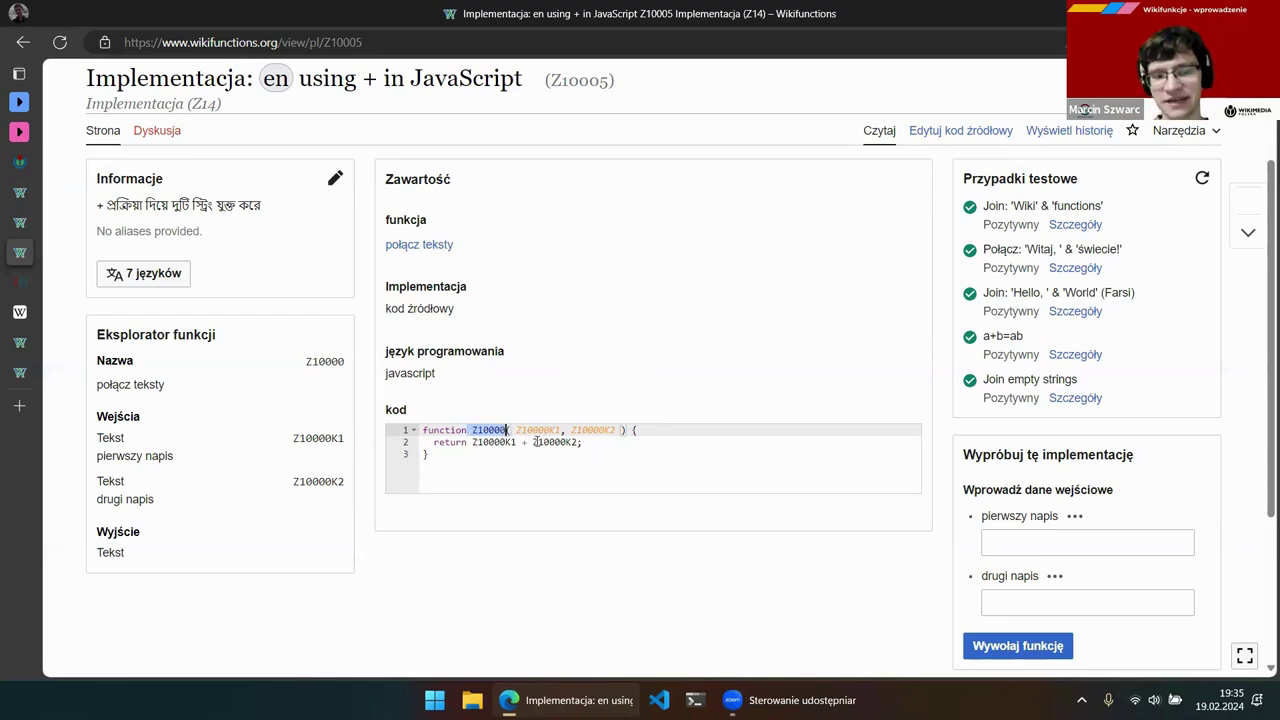
double_click(537, 430)
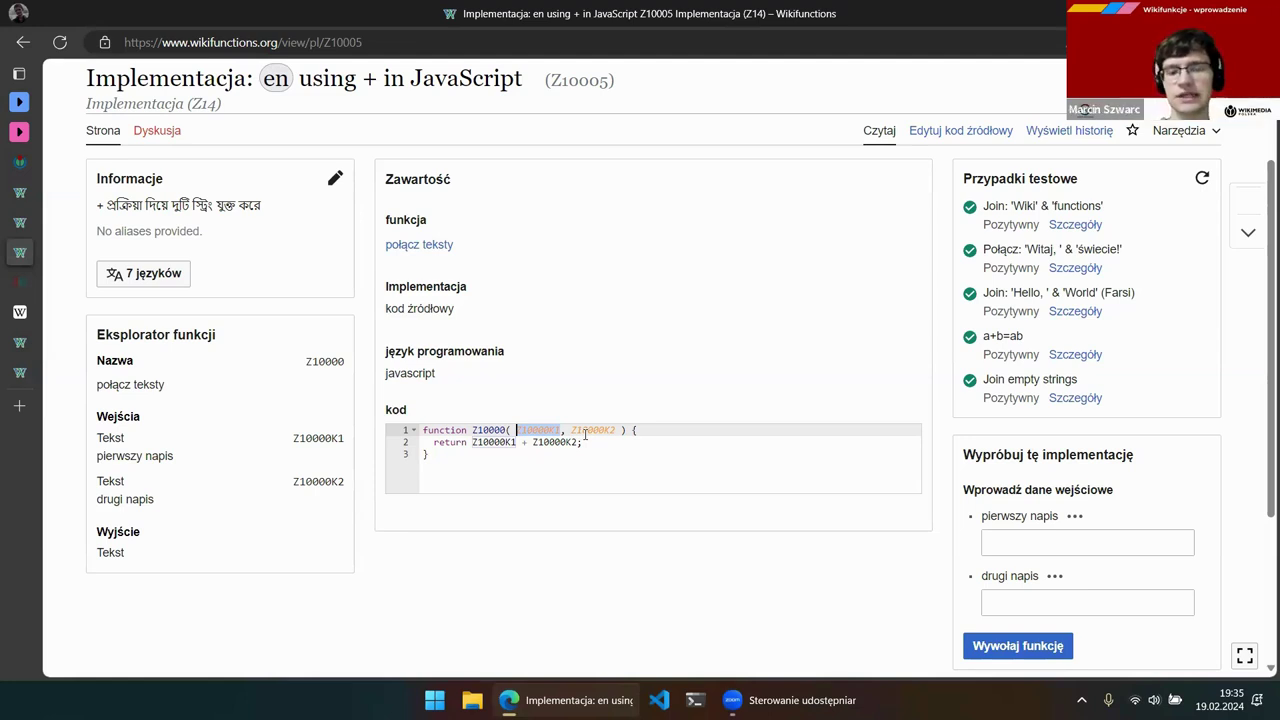
Open the Python implementation of the "international morse code encode" function
click(560, 430)
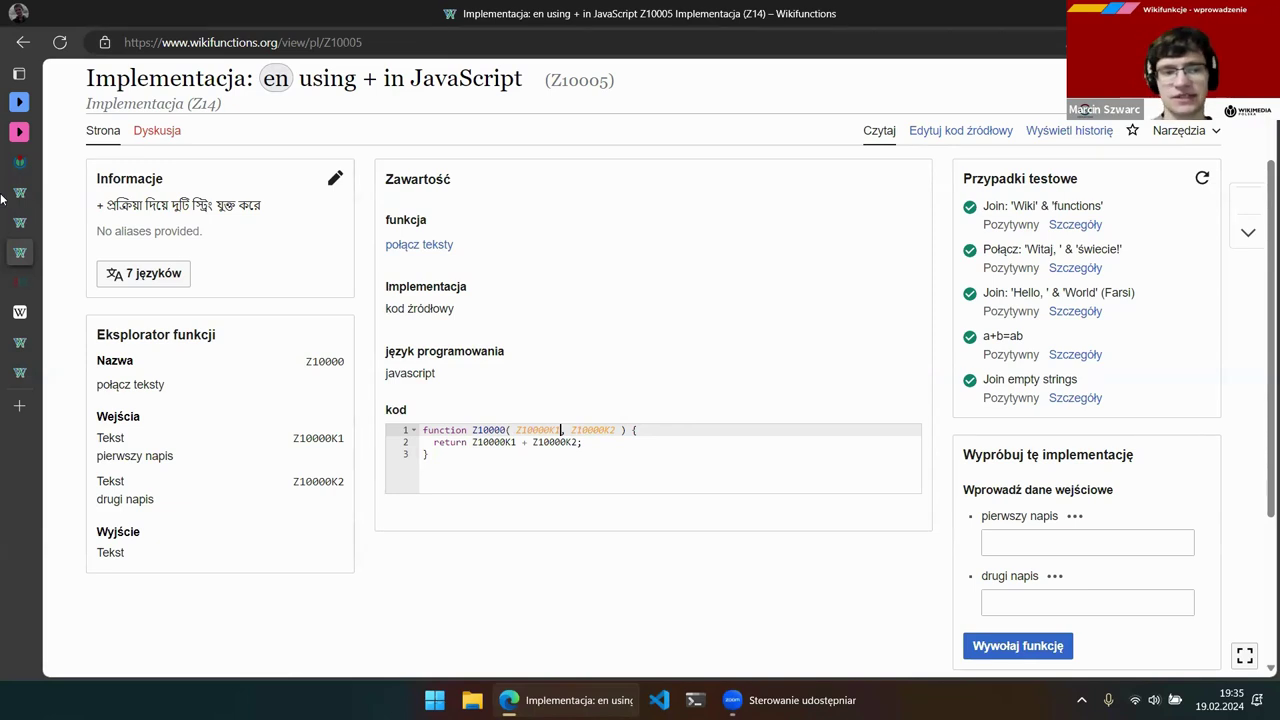
mouse_move(2, 198)
click(100, 221)
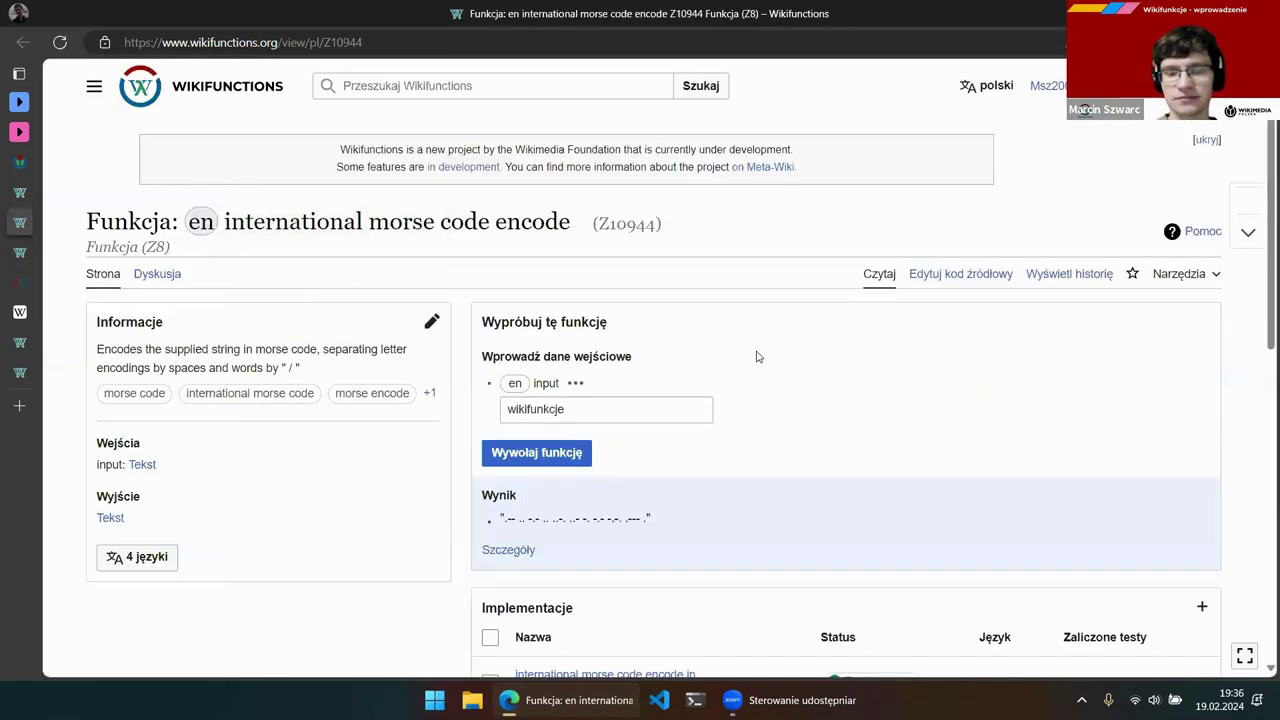
scroll(757, 357, down, 2)
scroll(745, 350, down, 2)
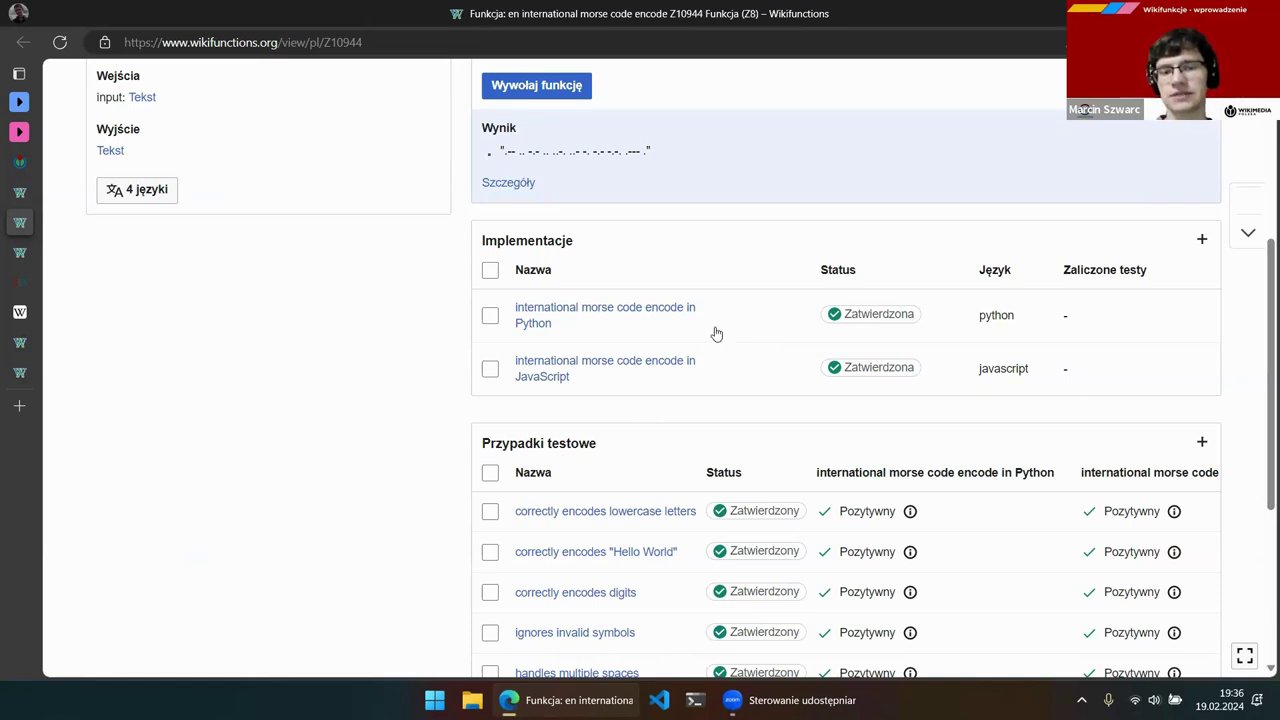
click(662, 318)
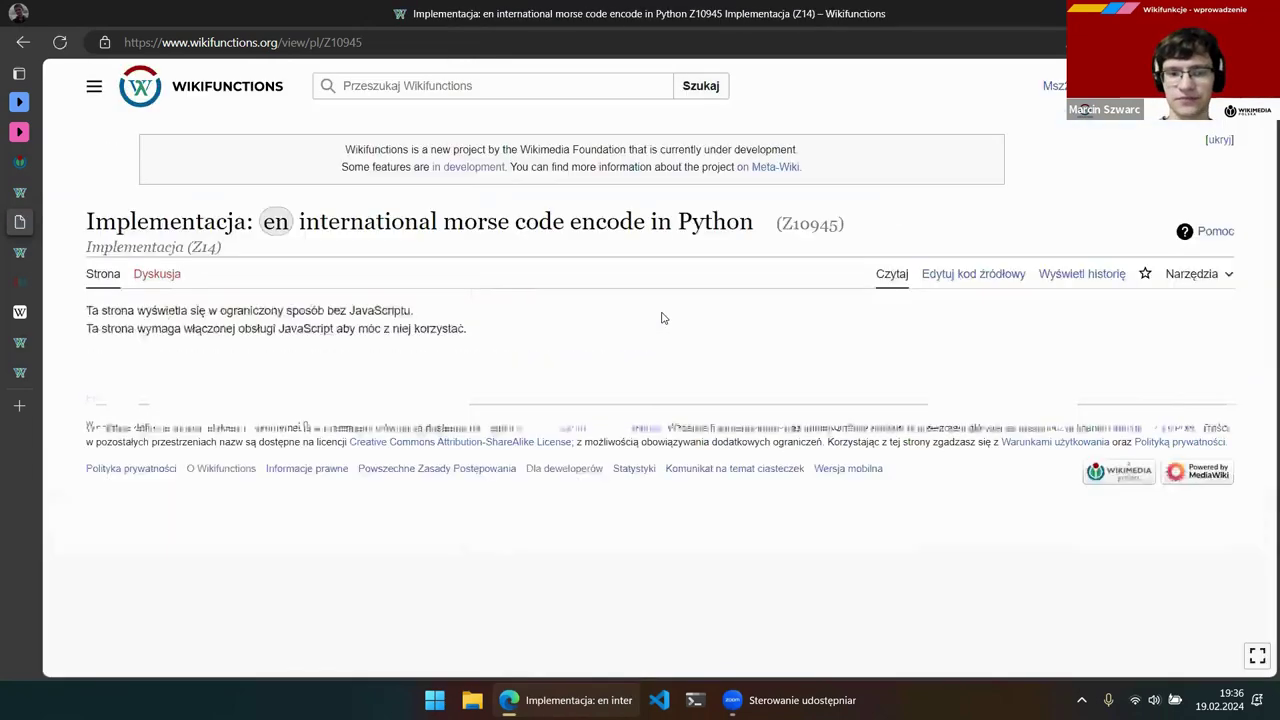
Examine the Python implementation's code from the function header and MORSE_DICT dictionary through to the return statement
scroll(628, 334, down, 3)
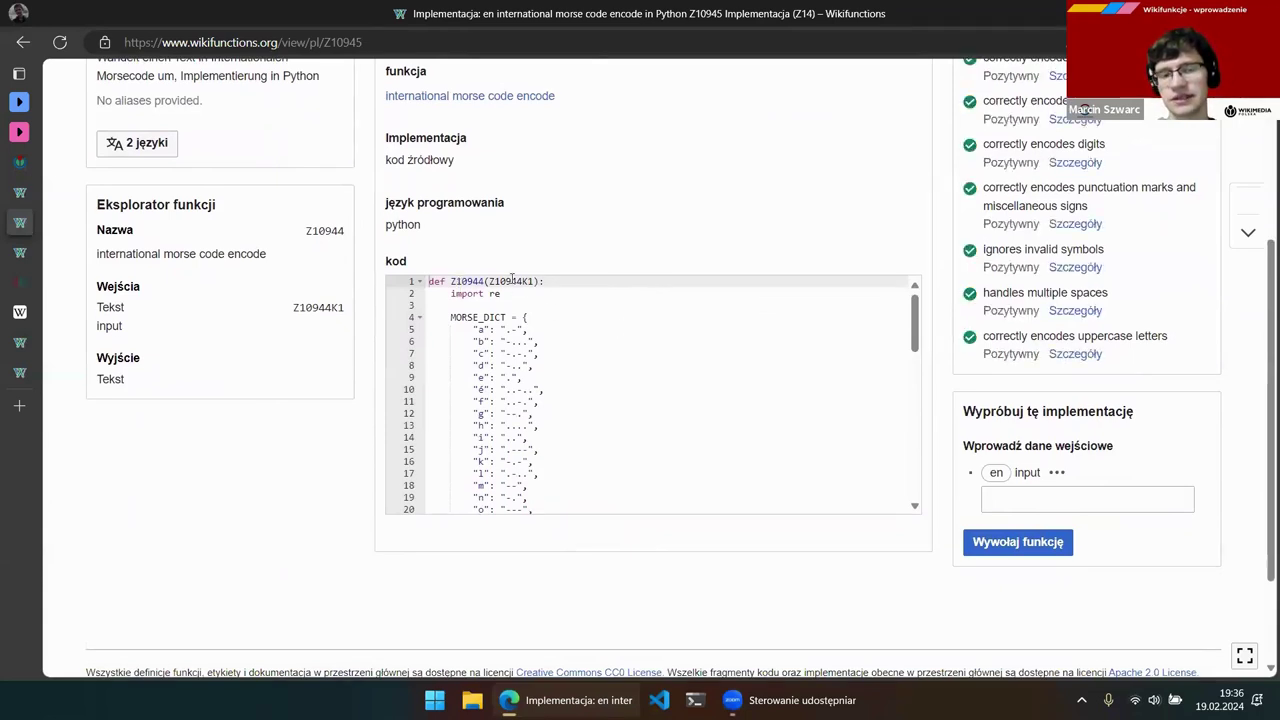
scroll(497, 350, down, 1)
scroll(497, 351, up, 1)
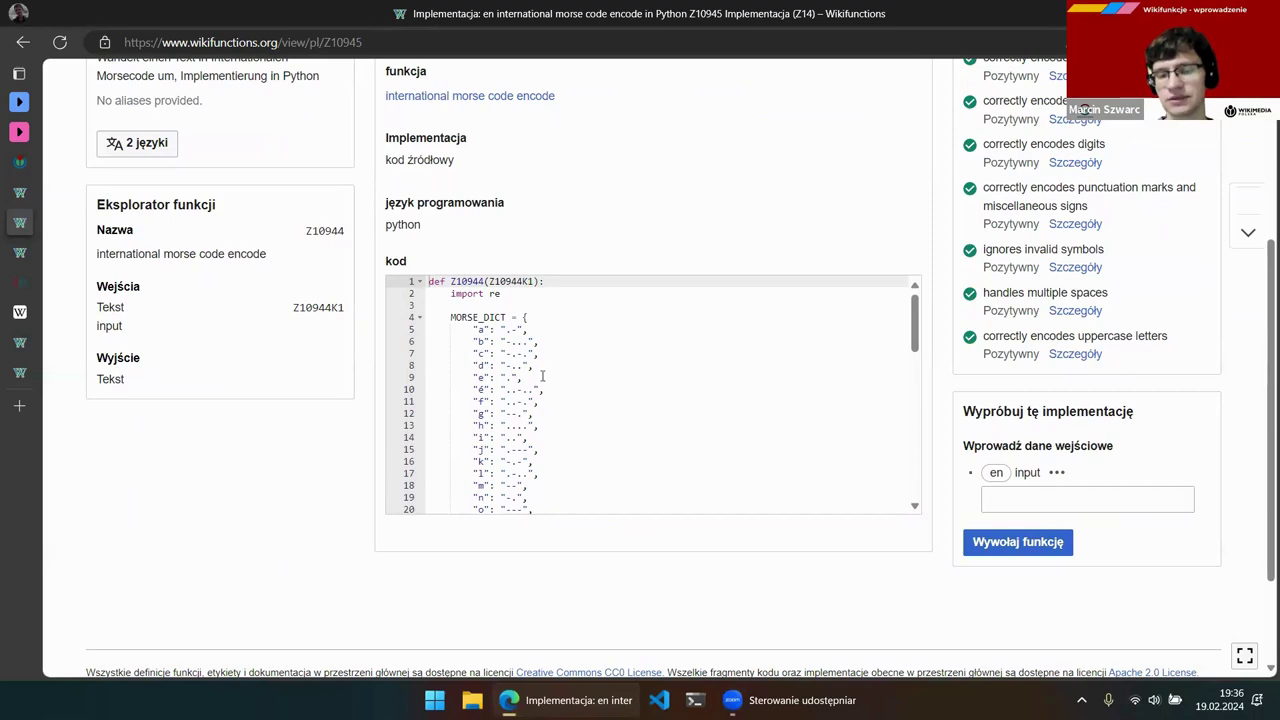
scroll(541, 390, down, 3)
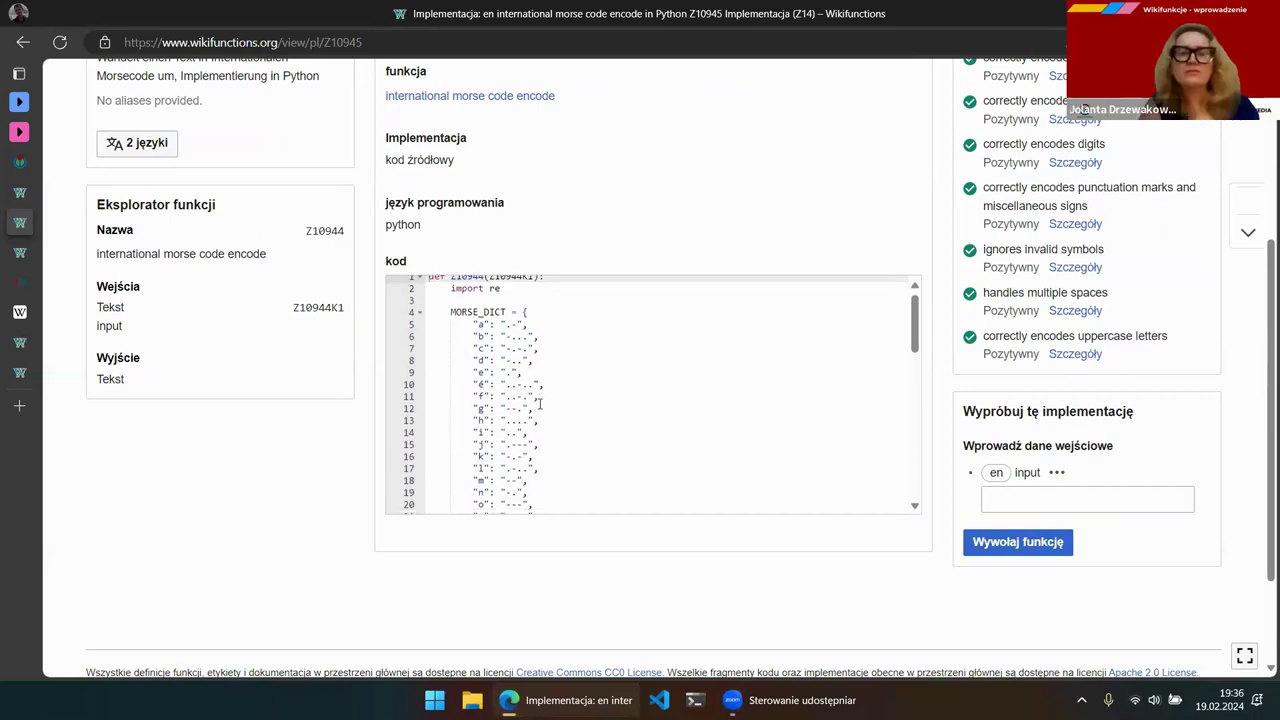
scroll(540, 403, down, 11)
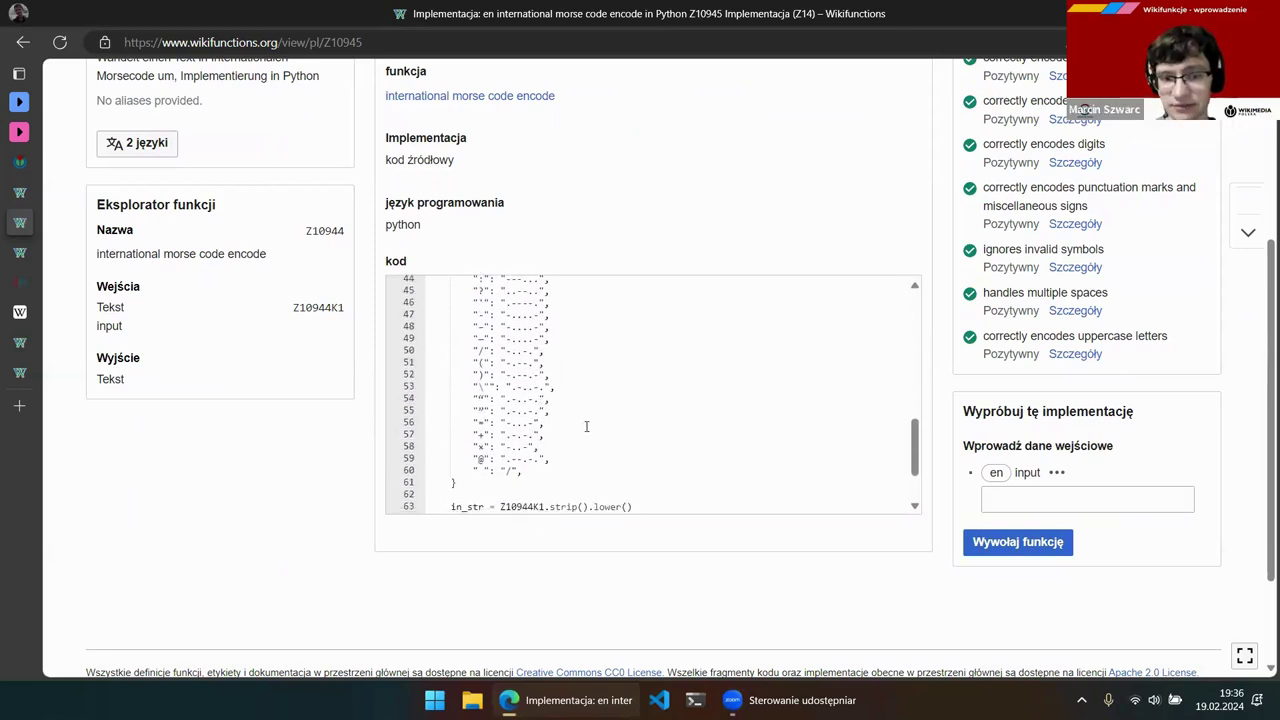
scroll(587, 426, down, 3)
scroll(587, 426, down, 1)
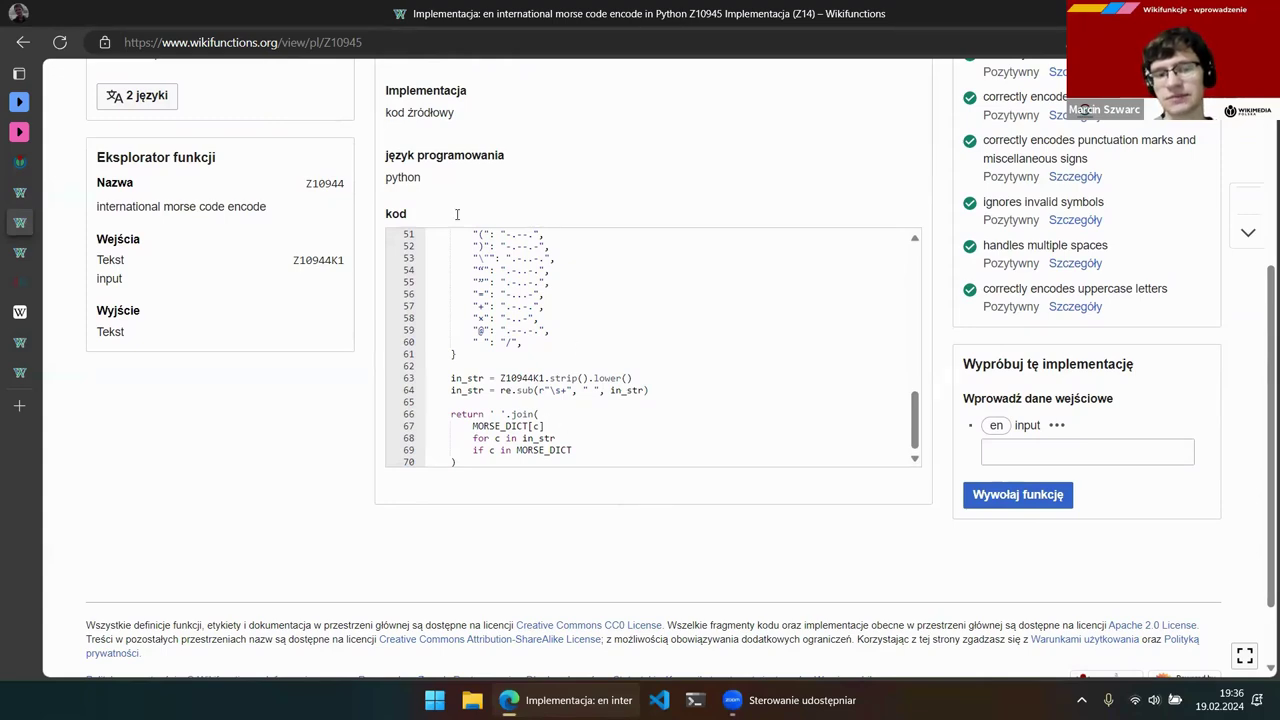
scroll(577, 259, up, 10)
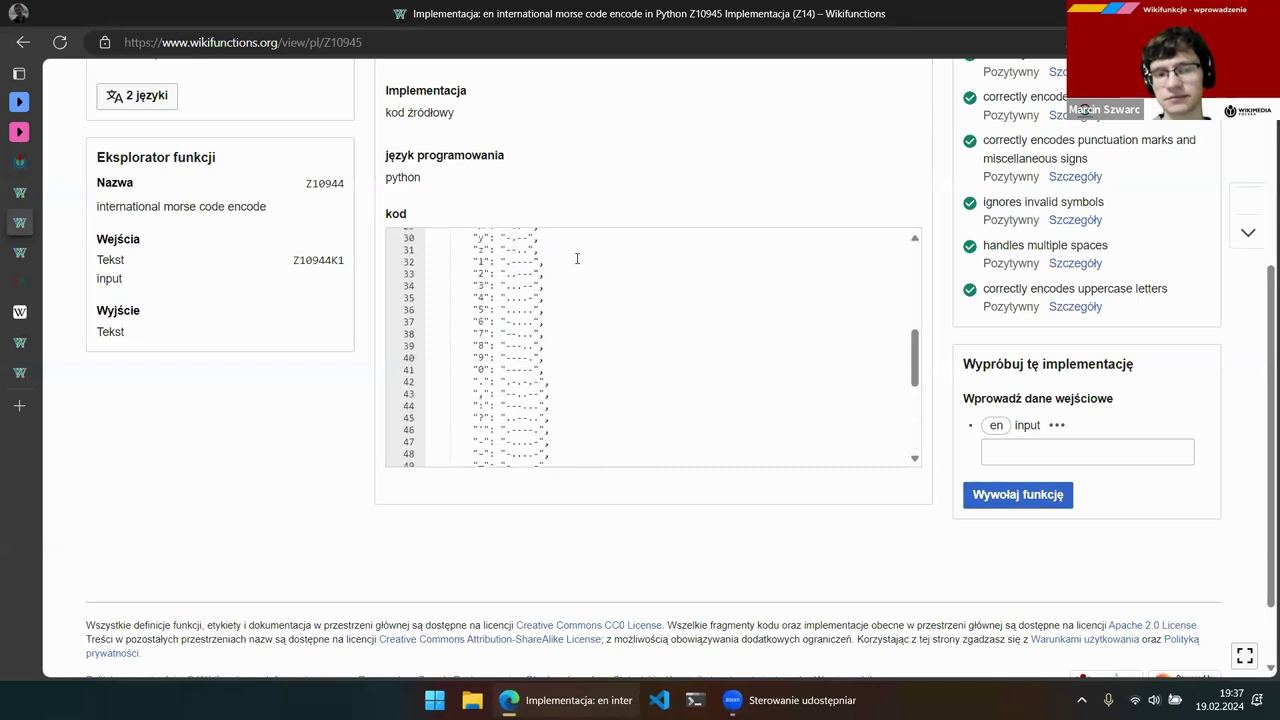
scroll(577, 259, down, 12)
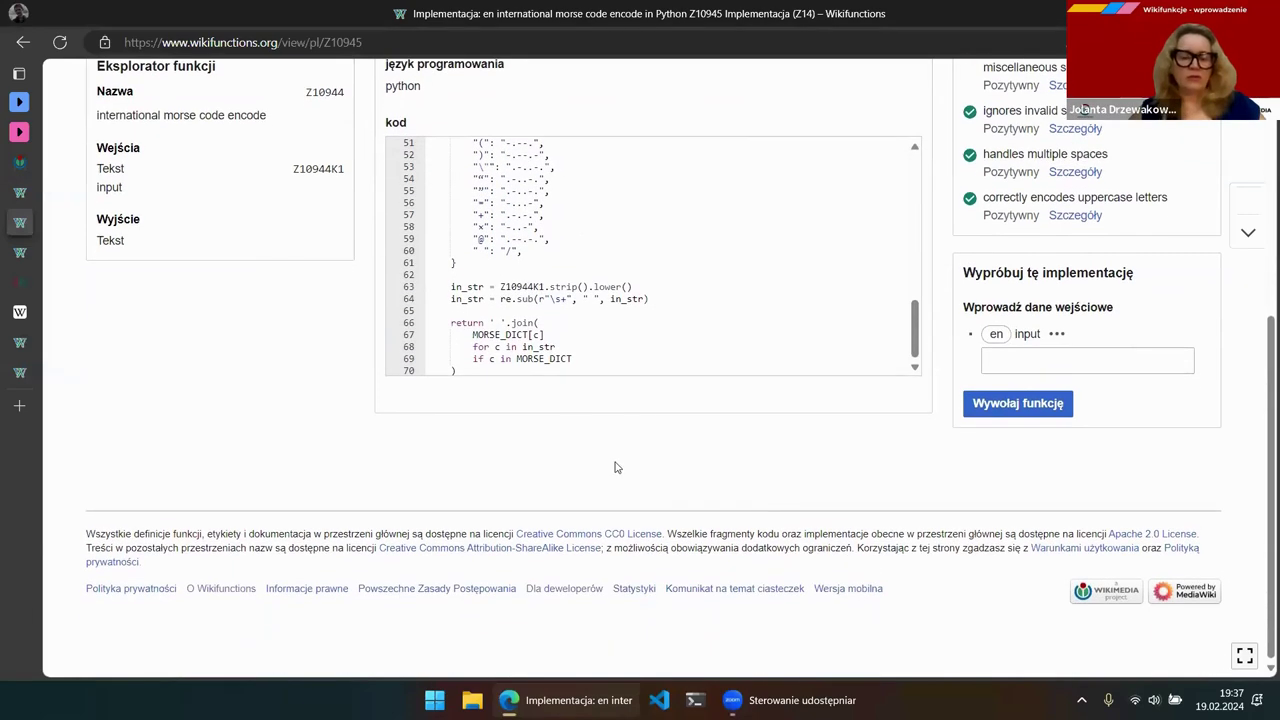
scroll(615, 467, up, 1)
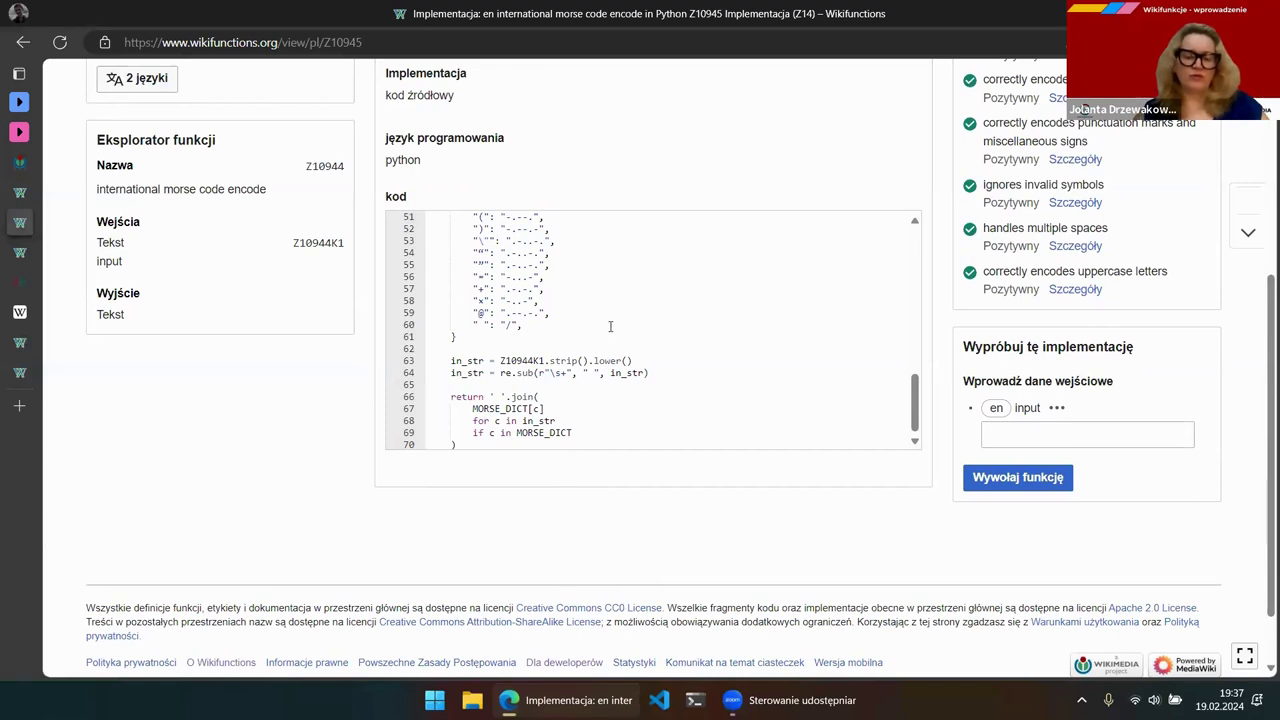
scroll(616, 335, up, 10)
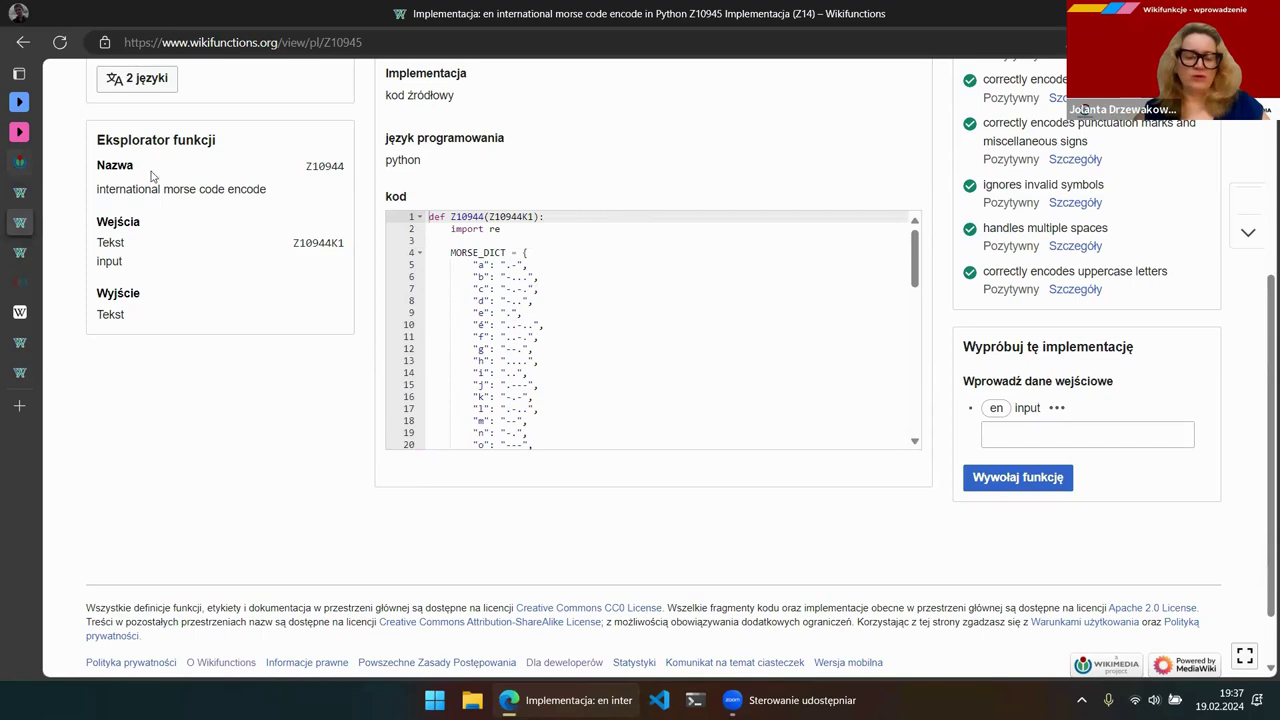
Revisit the Abstract Wikipedia slide with the chokeberry sentence, and bring up the Breton conjugation table in the Wikifunctions catalogue
click(19, 162)
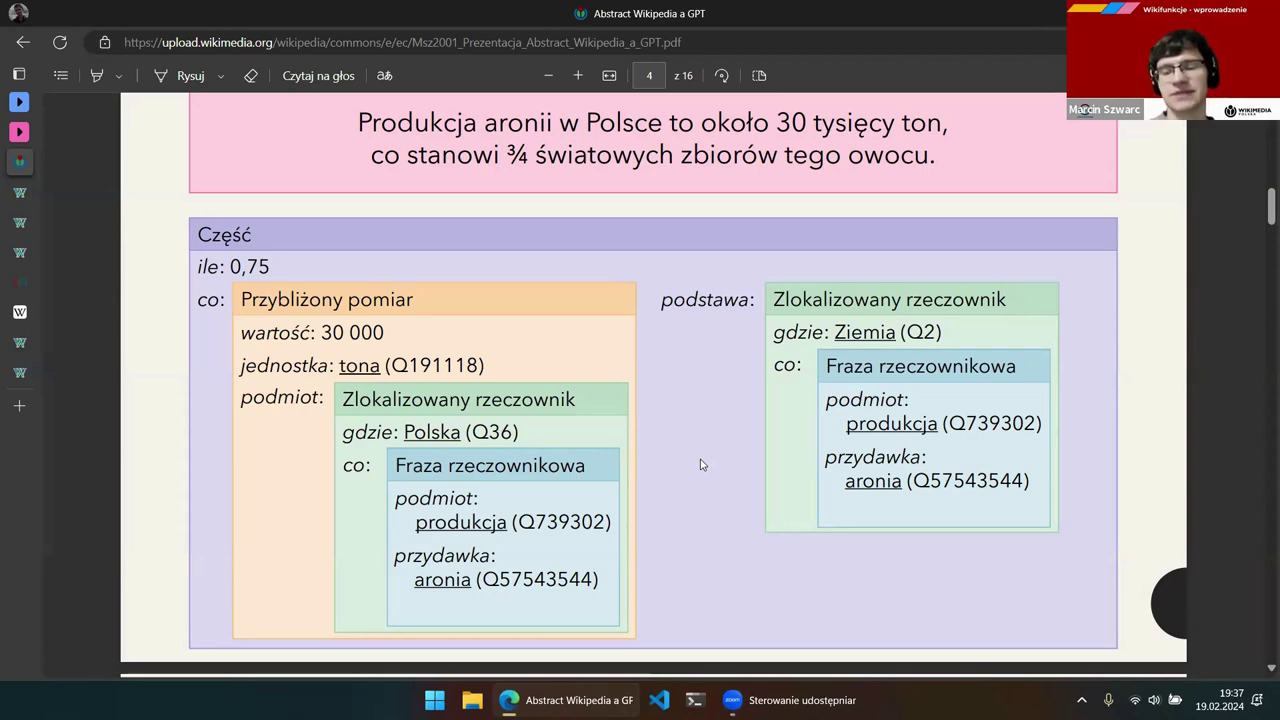
mouse_move(30, 372)
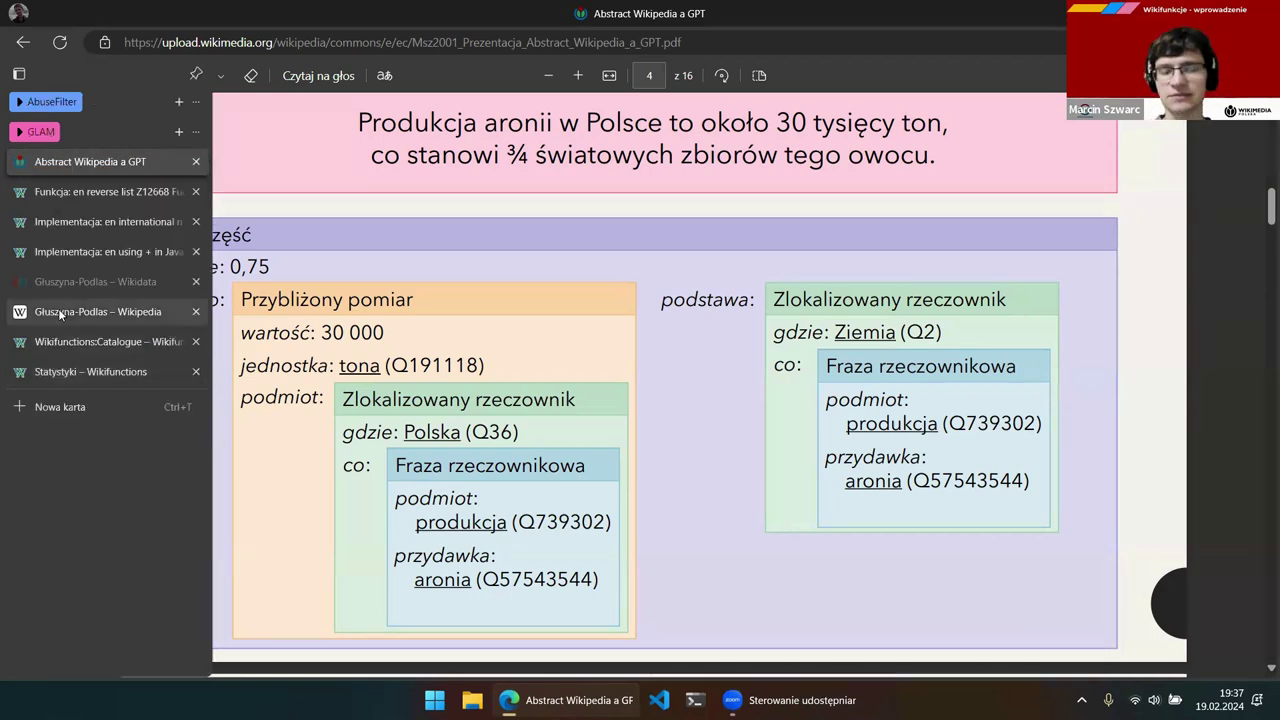
click(106, 342)
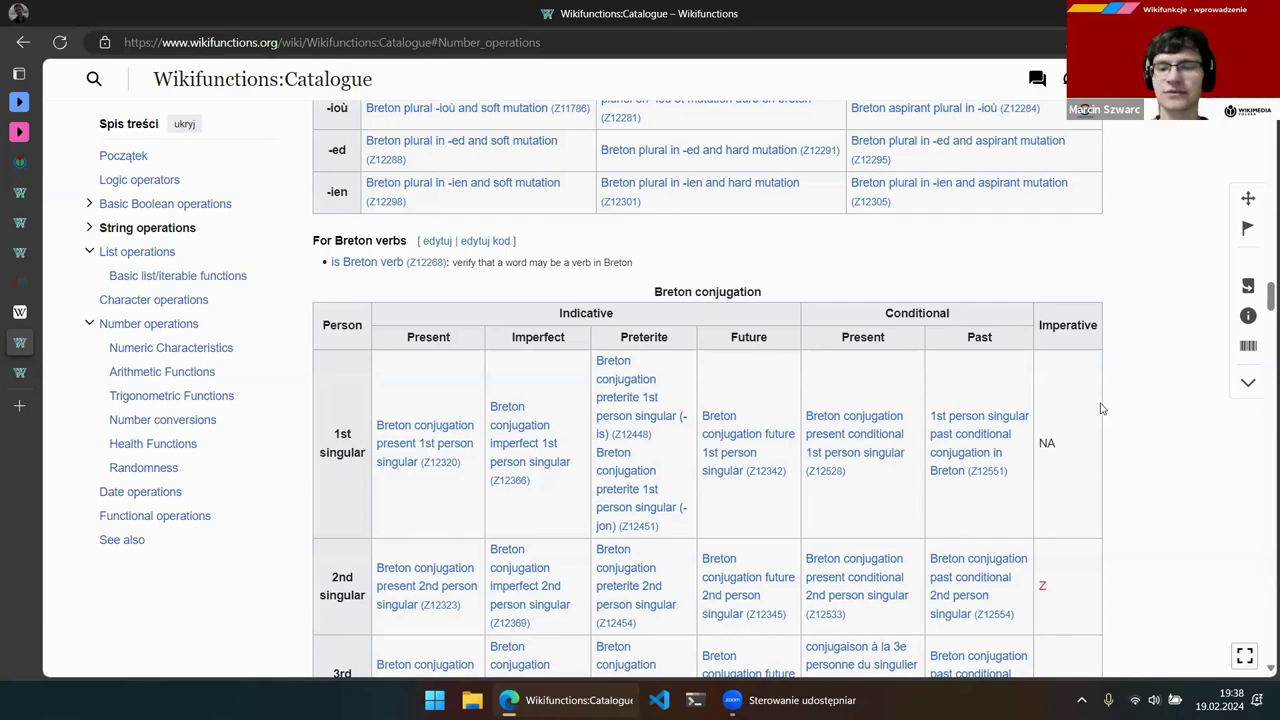
scroll(1101, 408, down, 3)
scroll(1100, 409, up, 3)
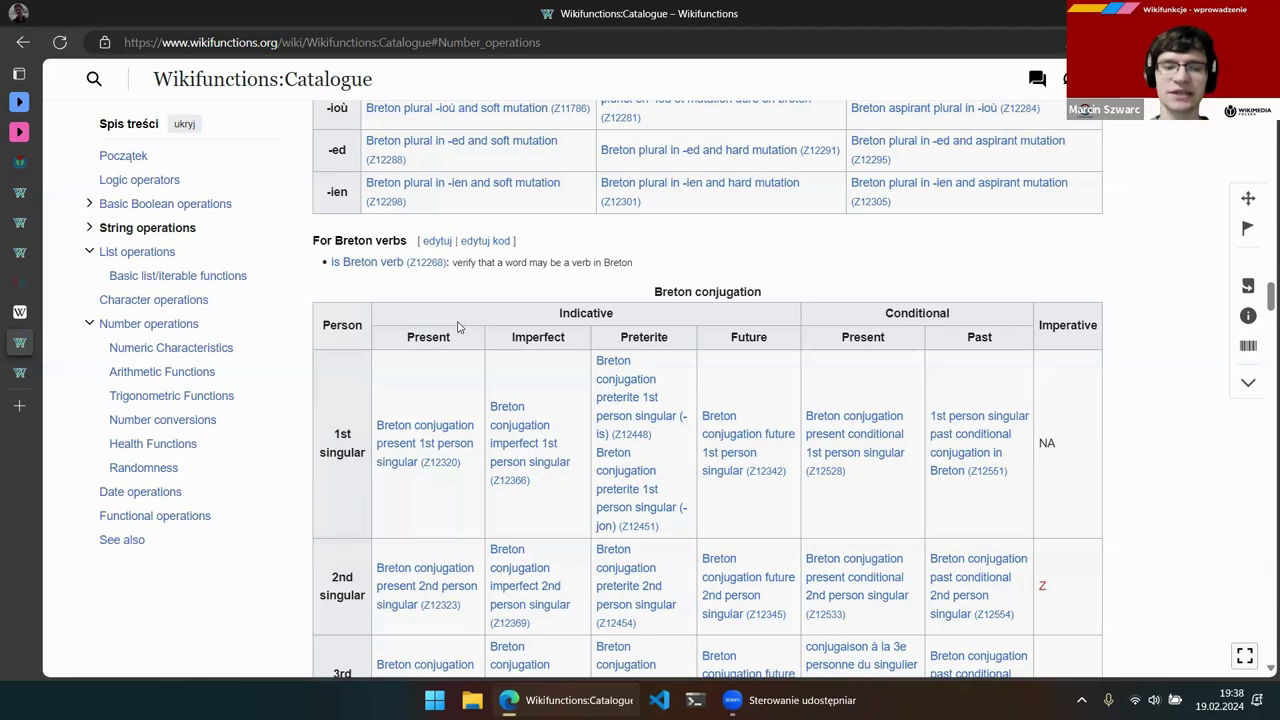
scroll(458, 327, down, 1)
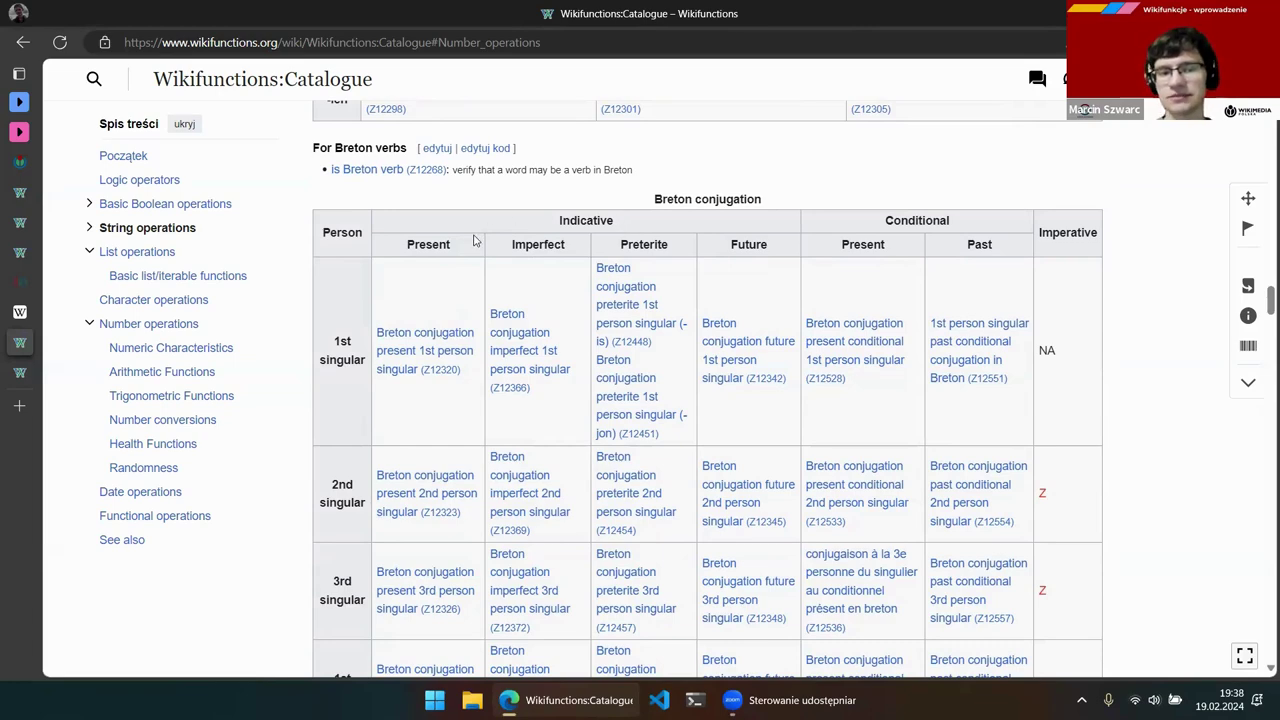
Highlight the "Present" and "1st singular" headings and open the function "Breton conjugation present 1st person singular" in a new tab
drag(464, 250, 403, 256)
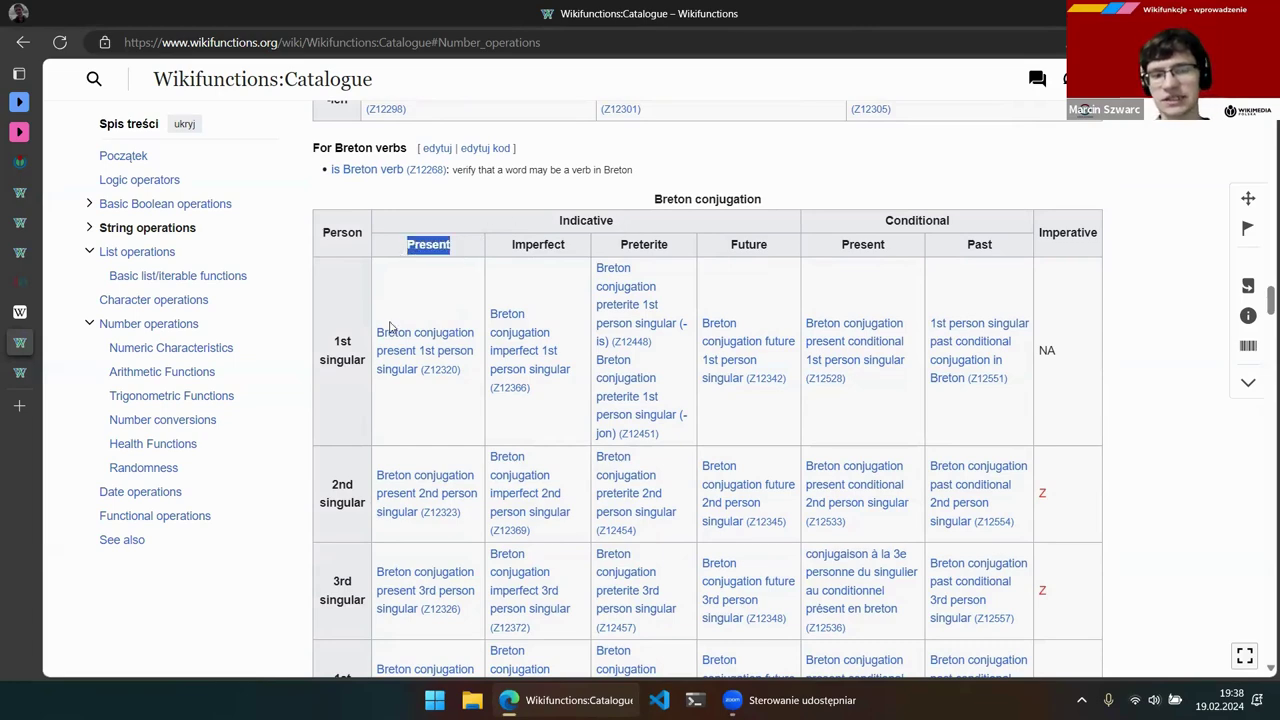
drag(326, 336, 386, 366)
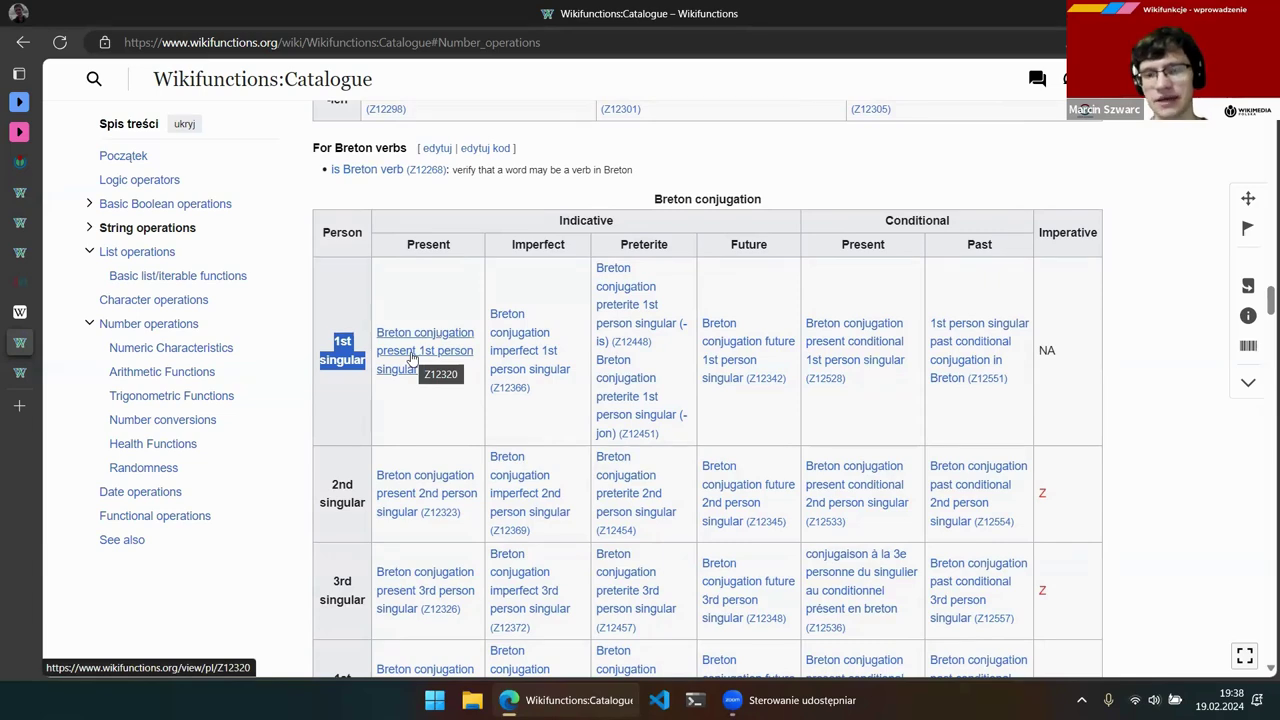
middle_click(412, 358)
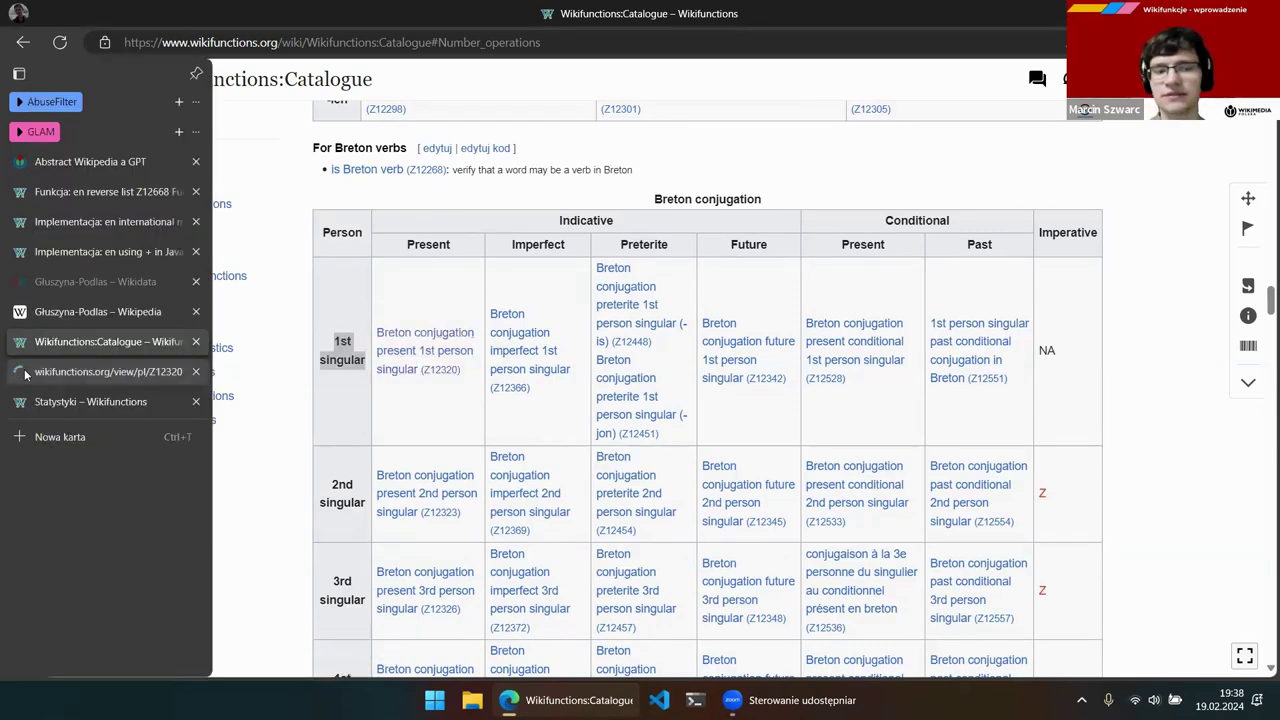
click(20, 371)
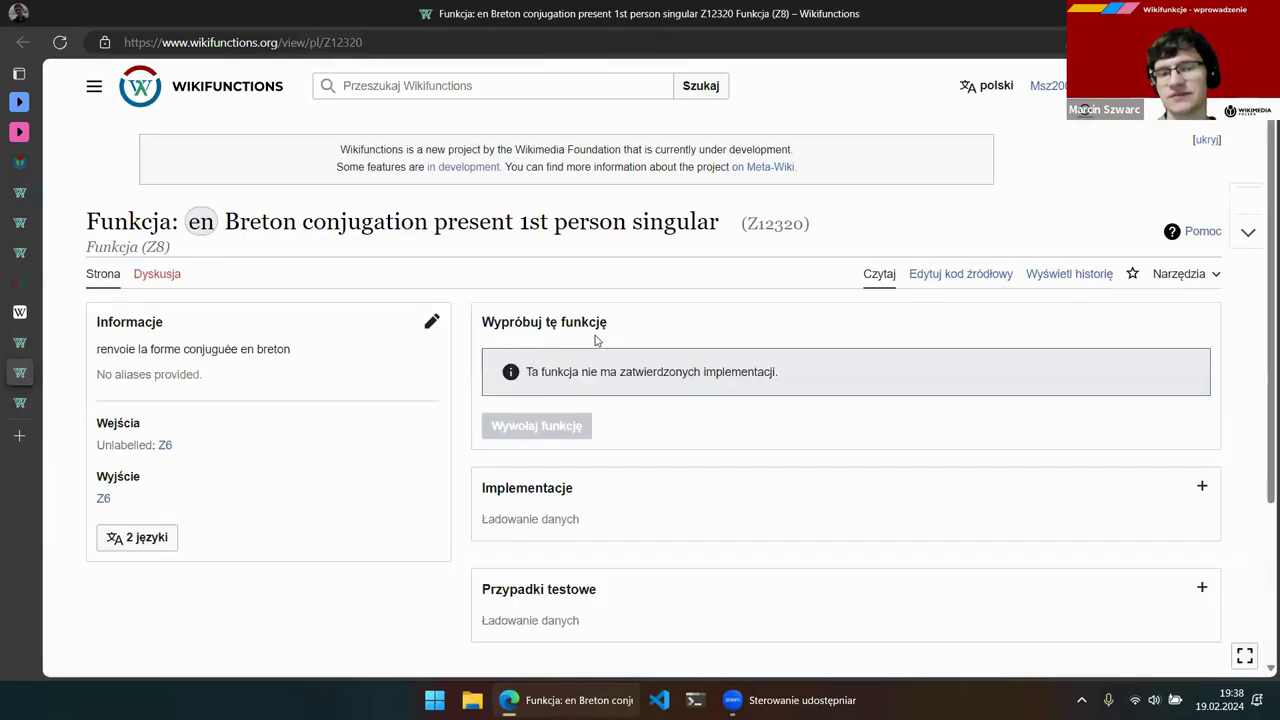
Open the function's "conjugaison 1re pers. sing. présent en breton, composition" implementation, and expand and collapse its function composition to inspect the parts
scroll(621, 400, down, 1)
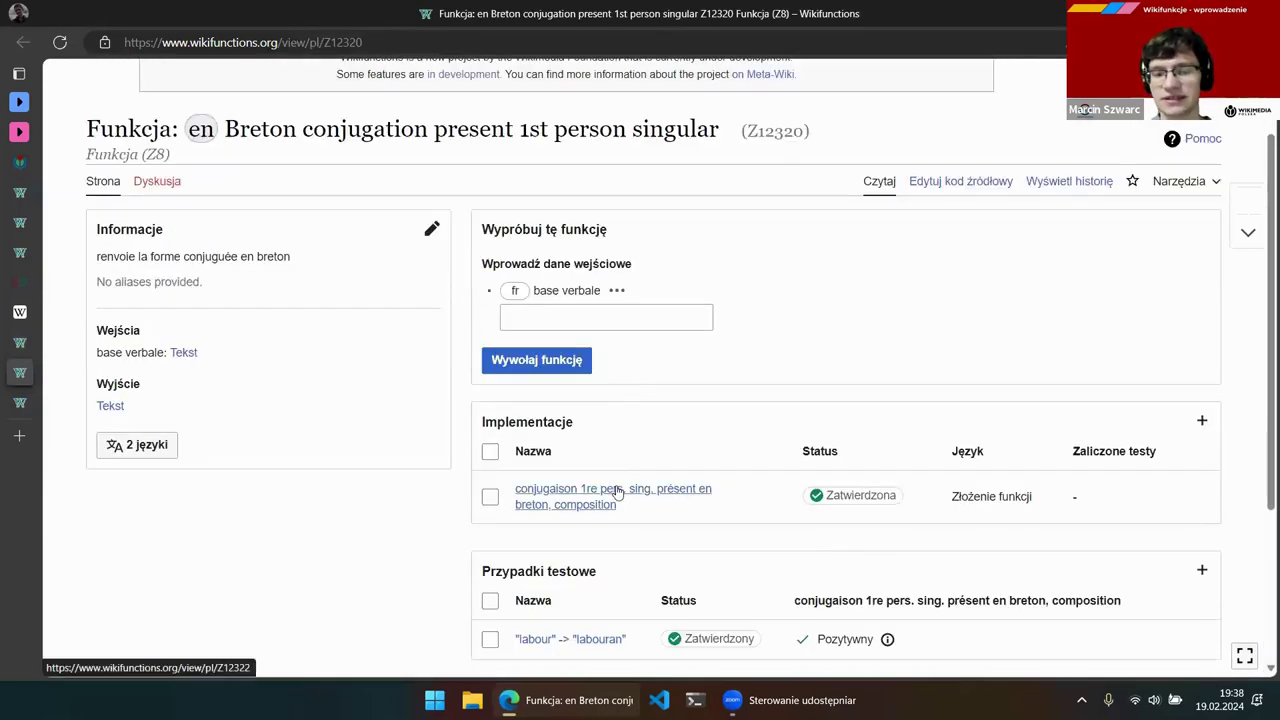
click(617, 492)
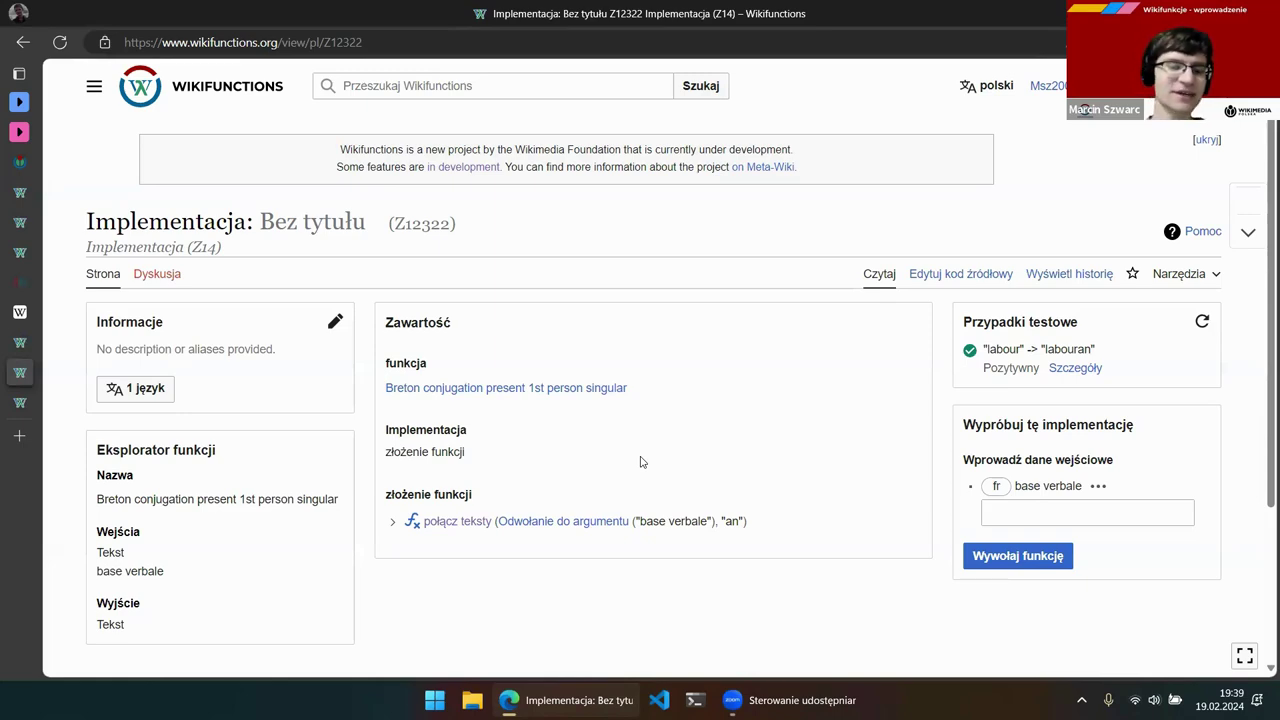
click(389, 525)
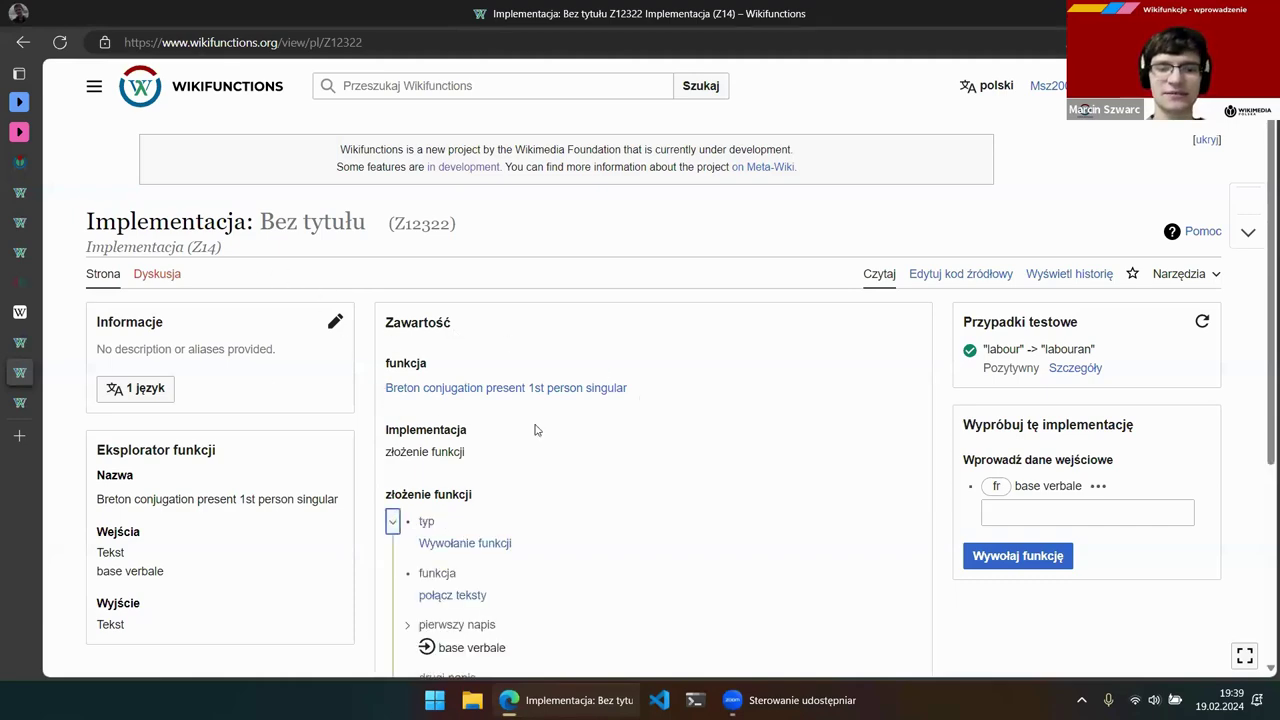
scroll(673, 413, down, 2)
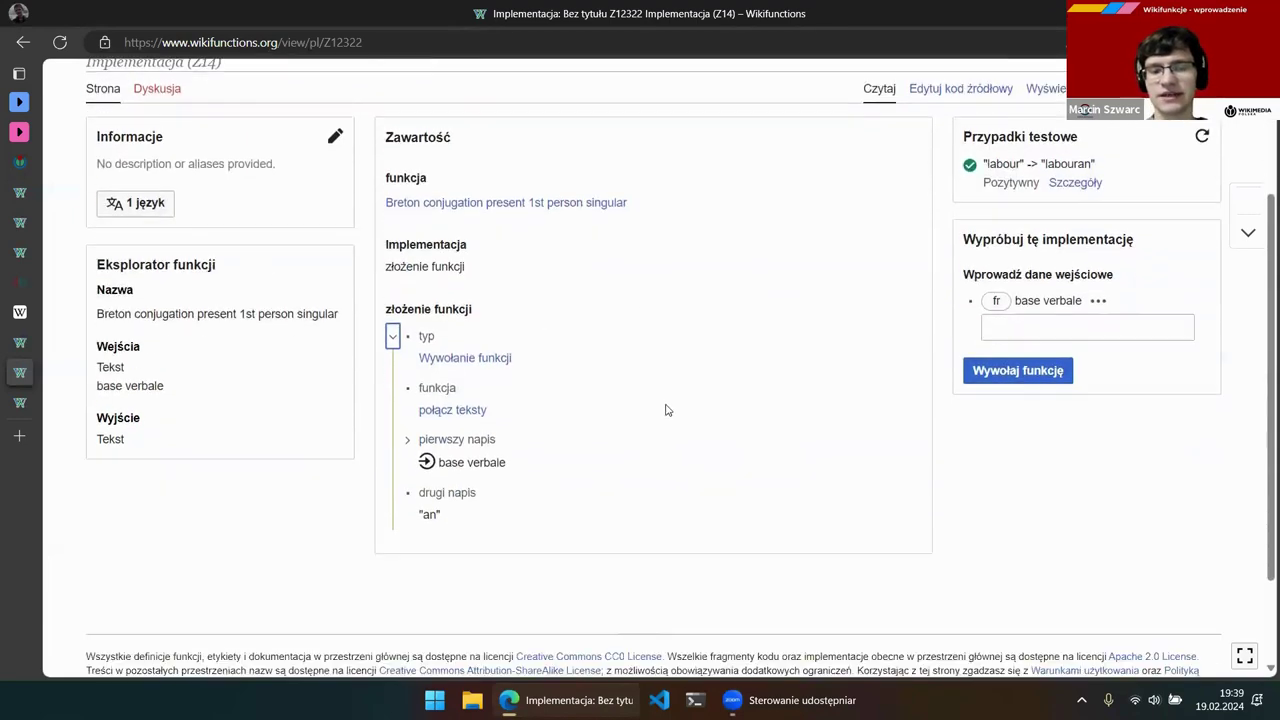
click(393, 337)
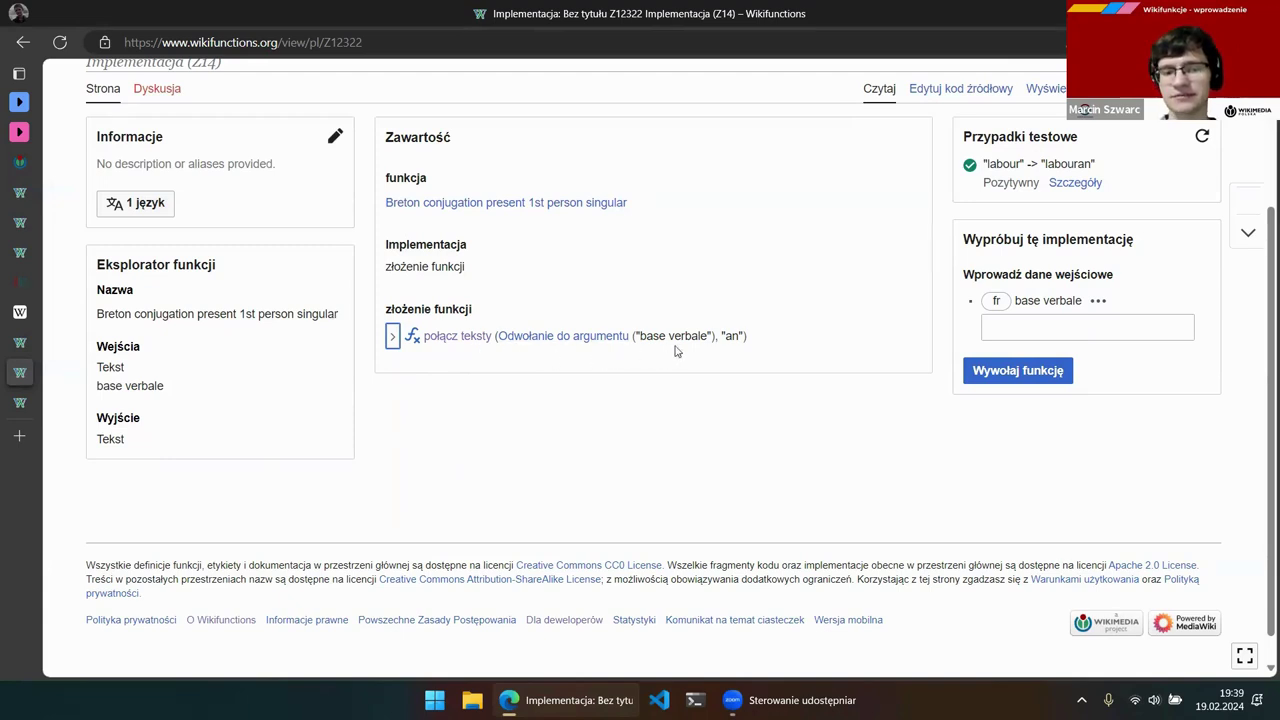
Highlight the "base verbale" argument reference in the composition and check the implementation's information in other languages
drag(716, 338, 498, 337)
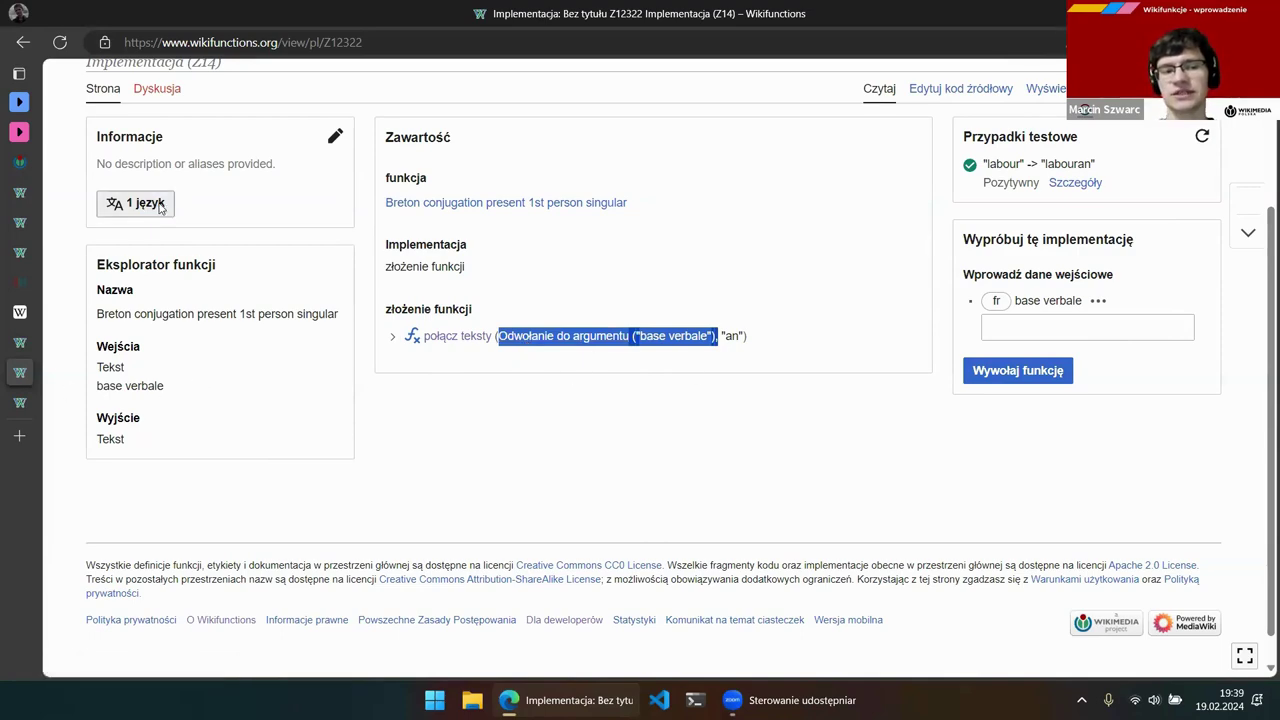
click(118, 203)
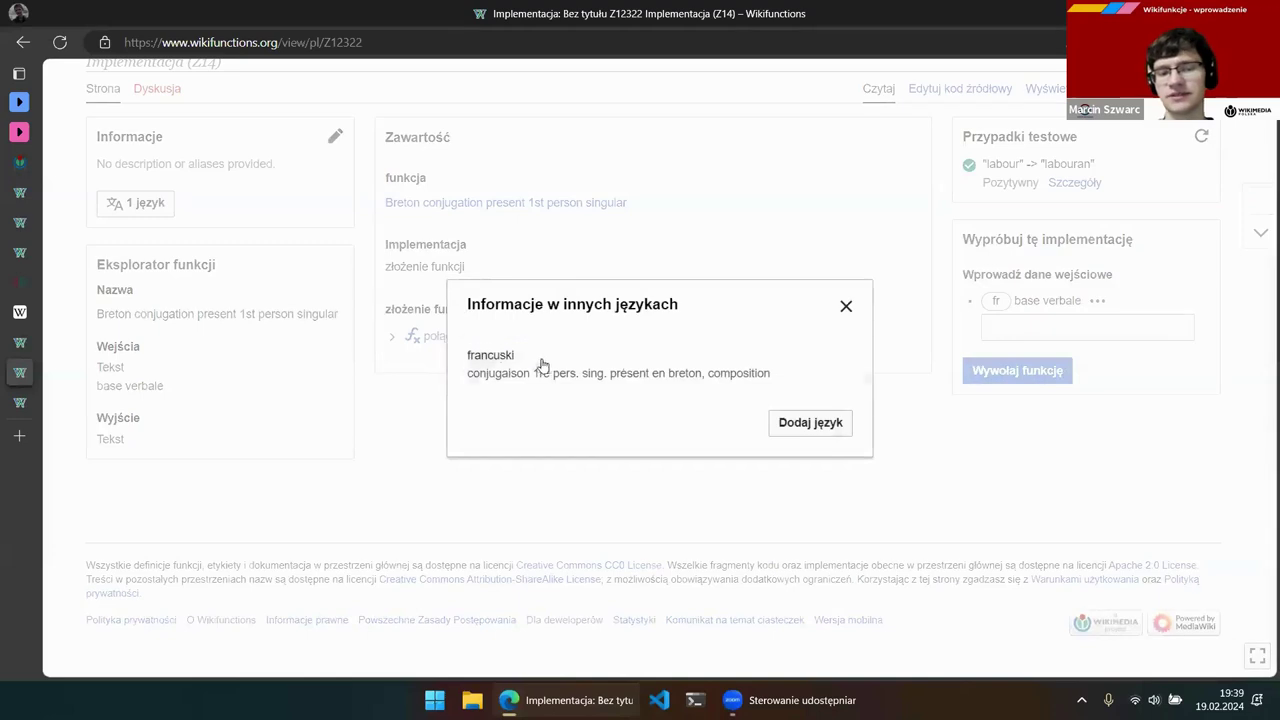
click(845, 306)
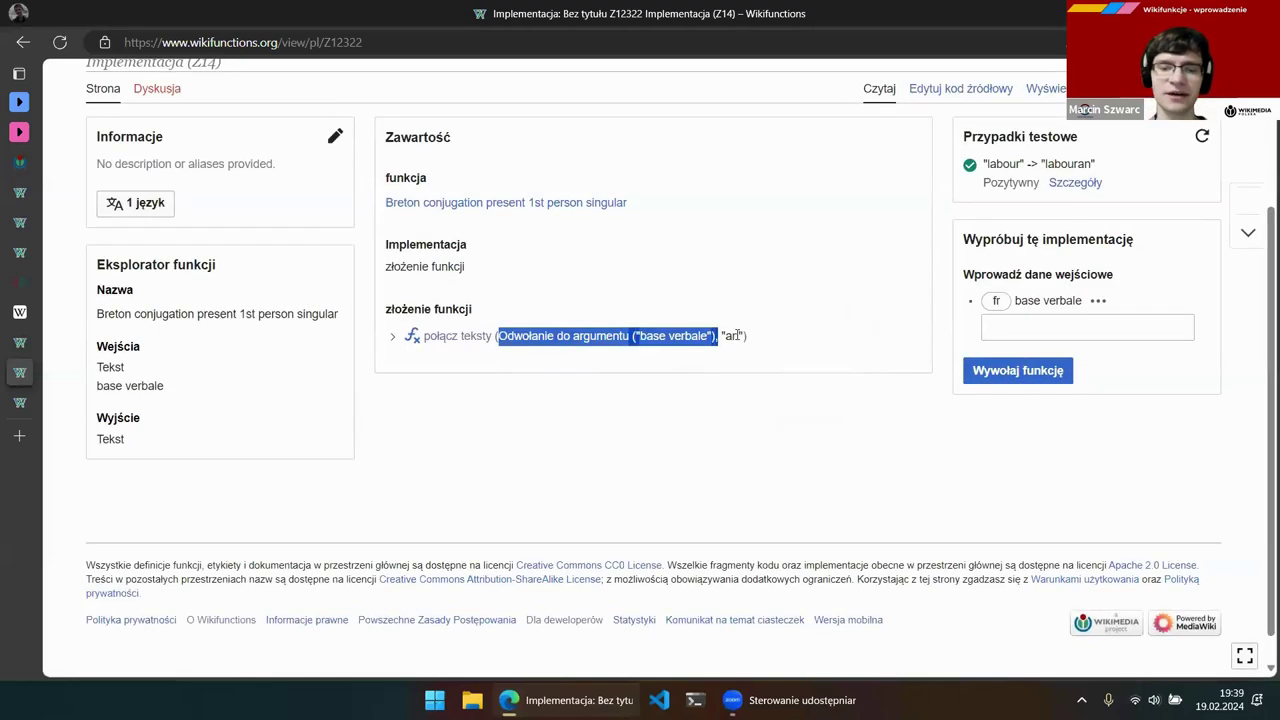
click(739, 335)
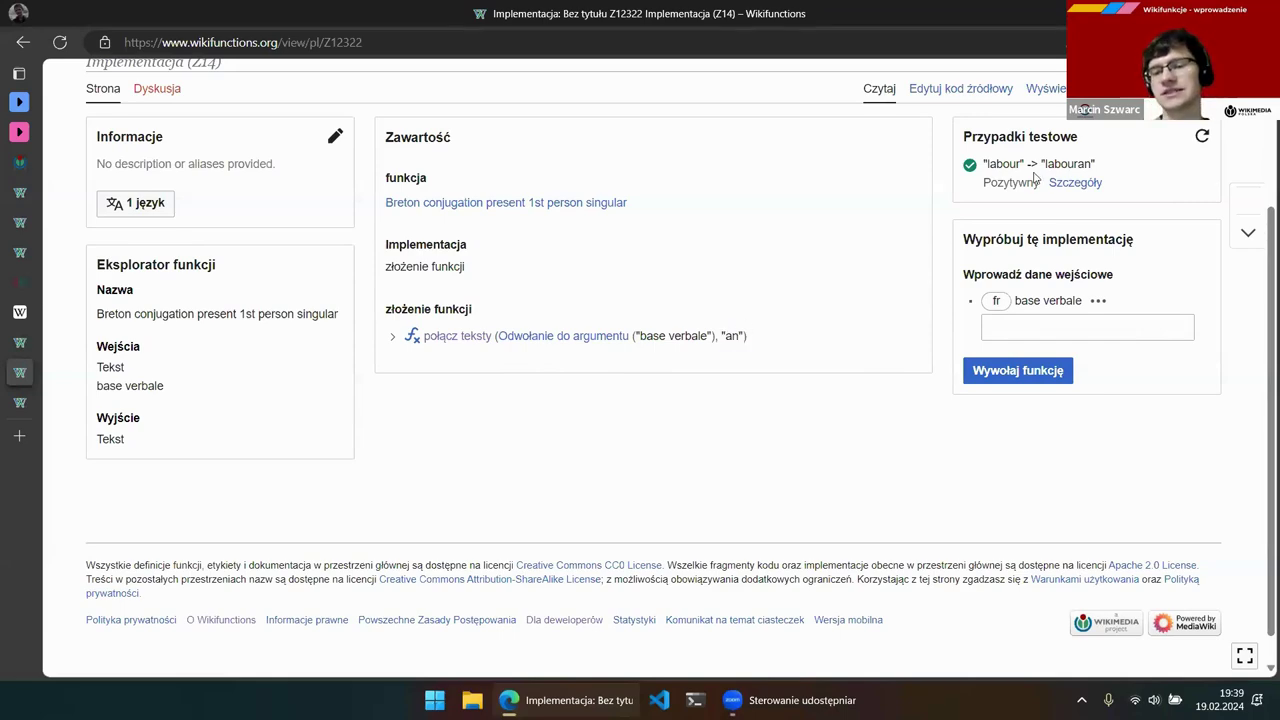
Highlight the test case "labour" -> "labouran" and clear the highlight
drag(1100, 163, 987, 211)
scroll(1060, 180, up, 1)
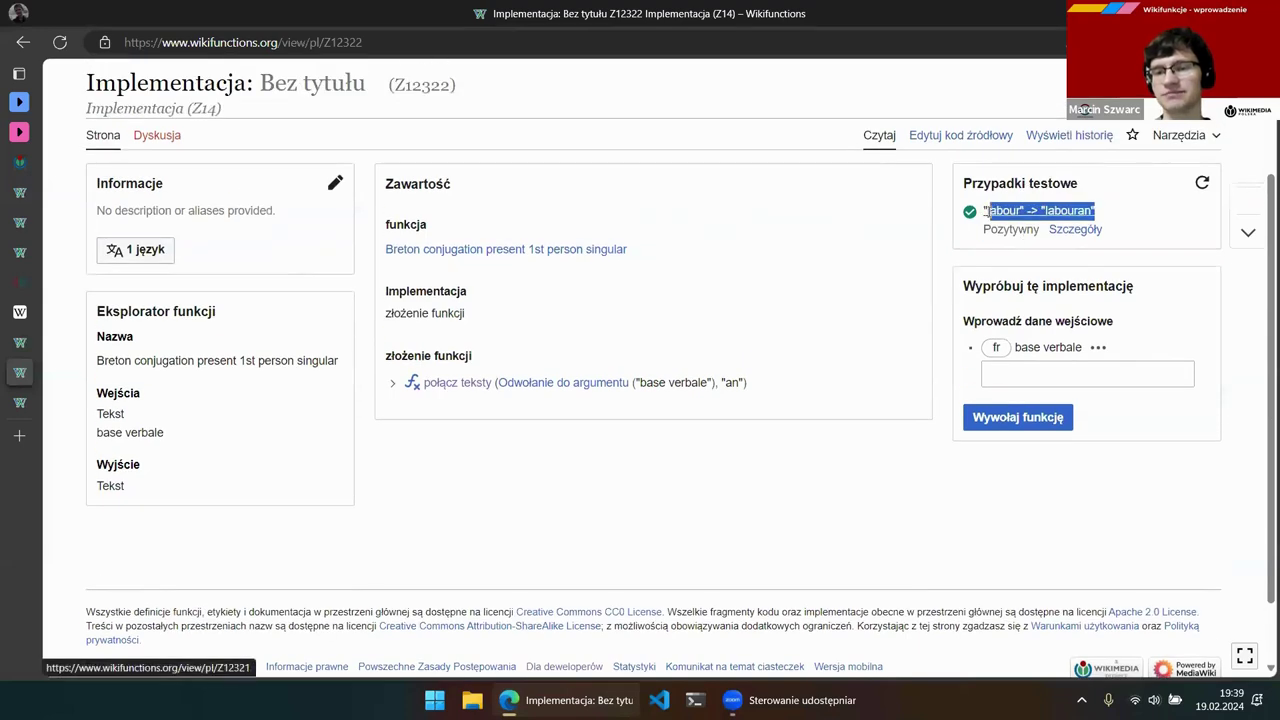
click(1090, 194)
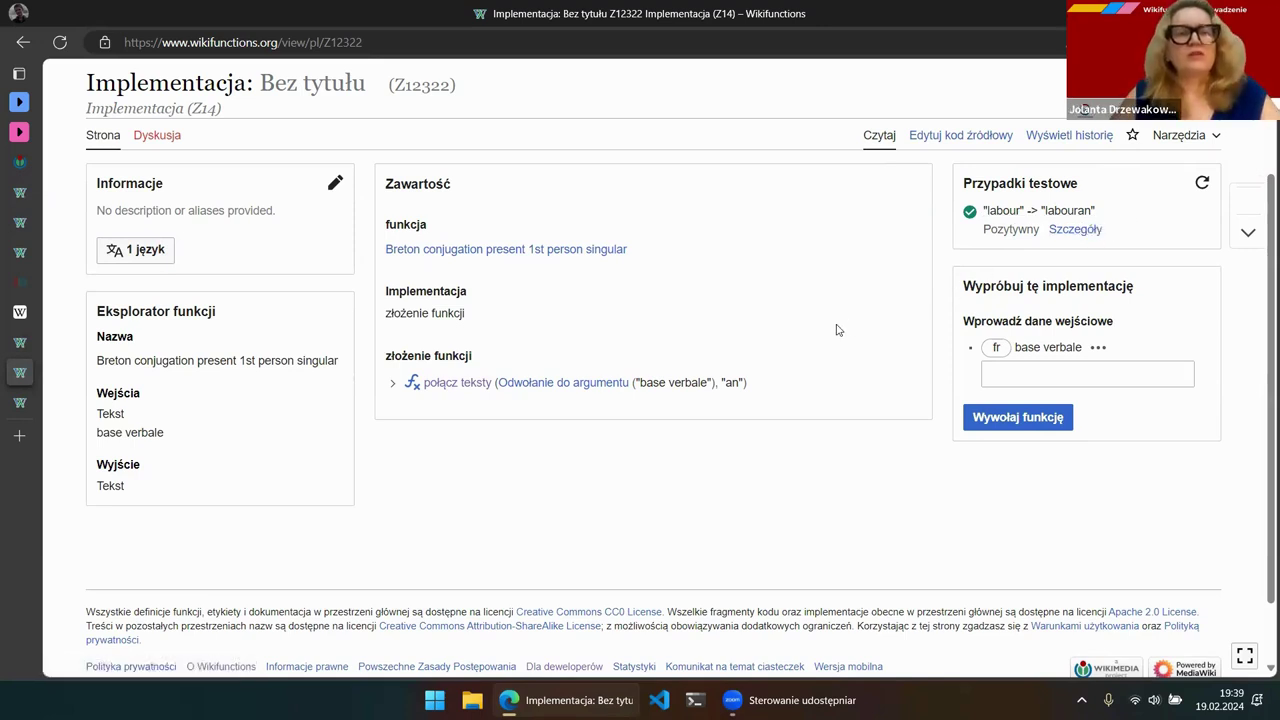
scroll(838, 330, up, 2)
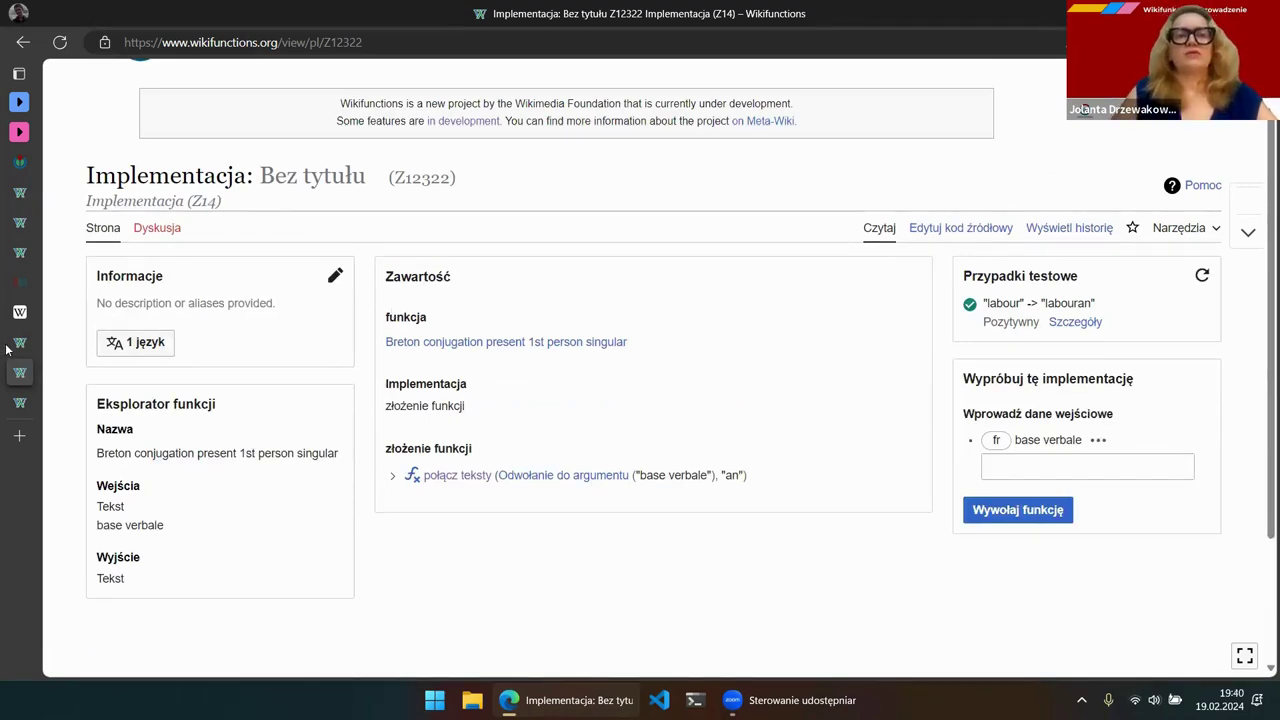
mouse_move(30, 320)
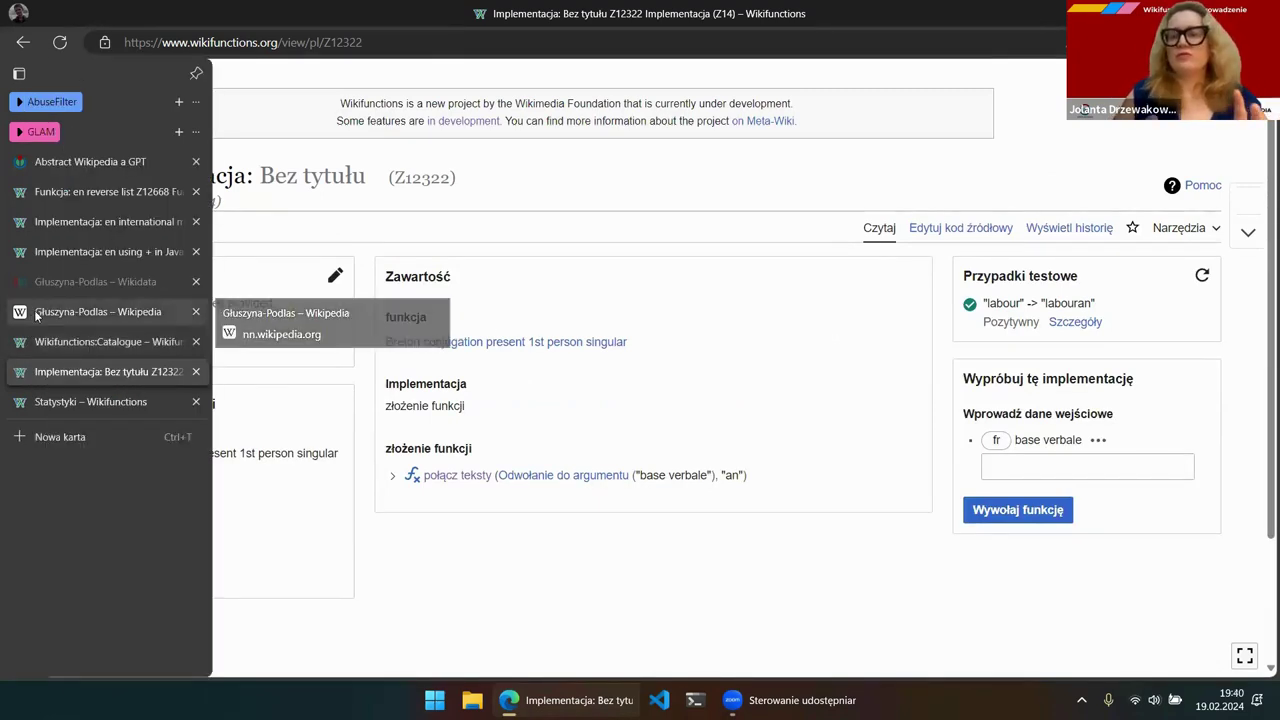
Switch to the Głuszyna-Podlas page on nn.wikipedia.org and highlight the item ID Q11742471 in its address and the automatic preview notice
click(36, 314)
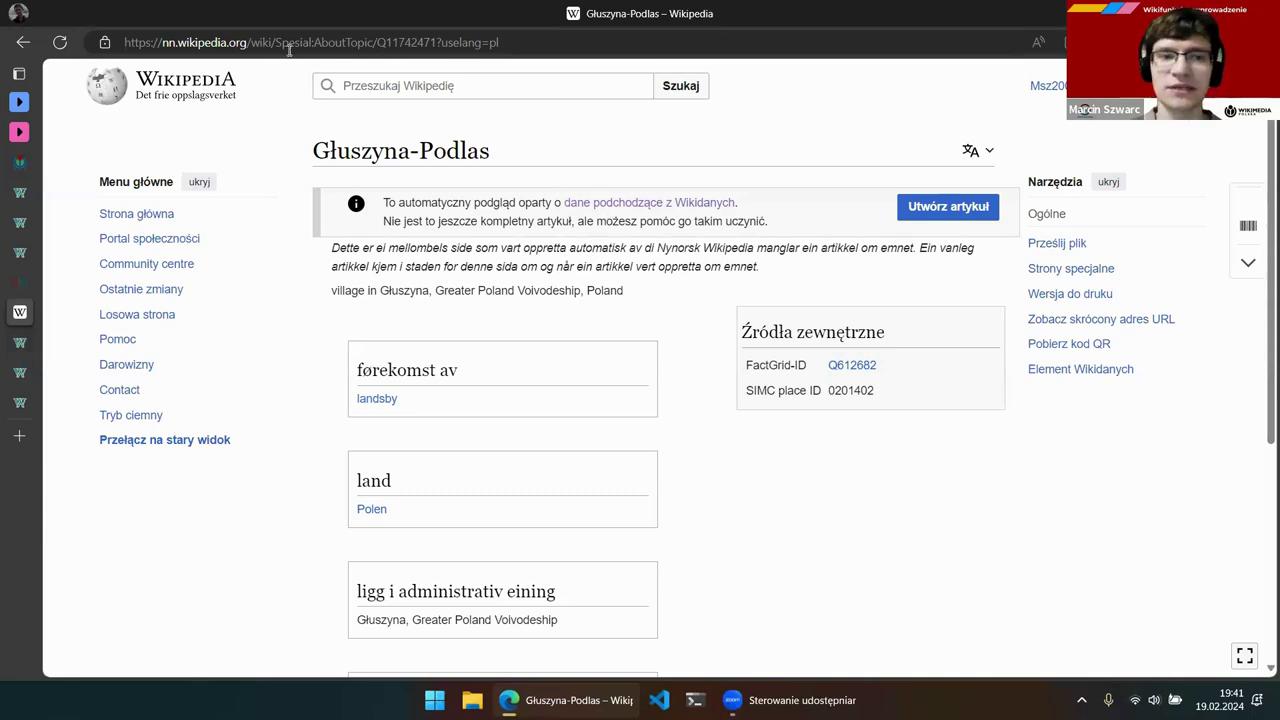
drag(379, 42, 437, 42)
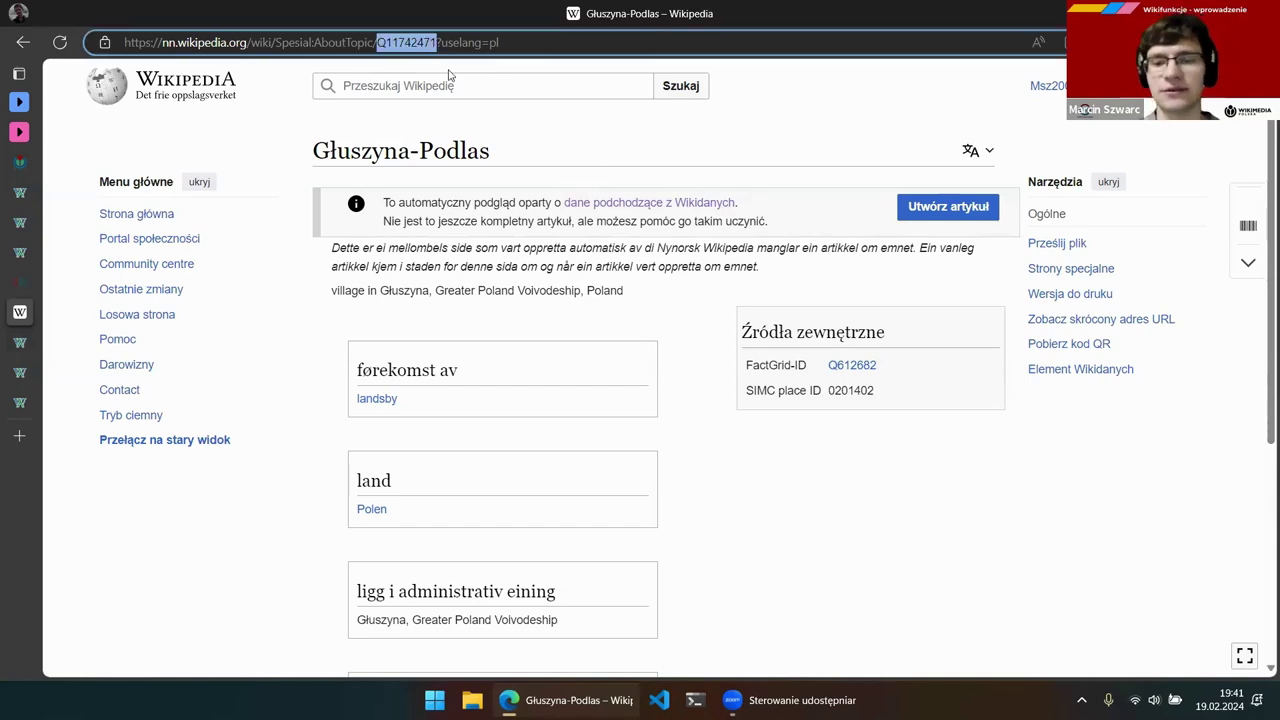
scroll(550, 225, down, 1)
scroll(552, 234, up, 1)
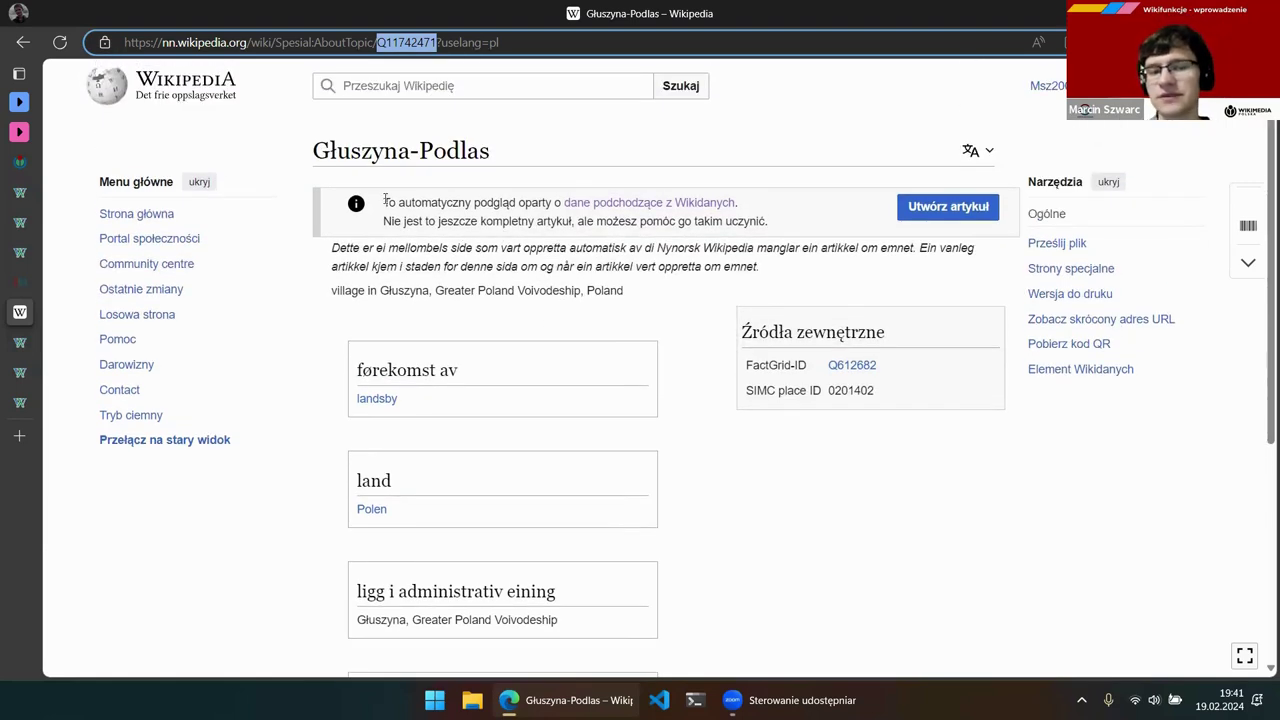
drag(386, 201, 766, 214)
click(777, 215)
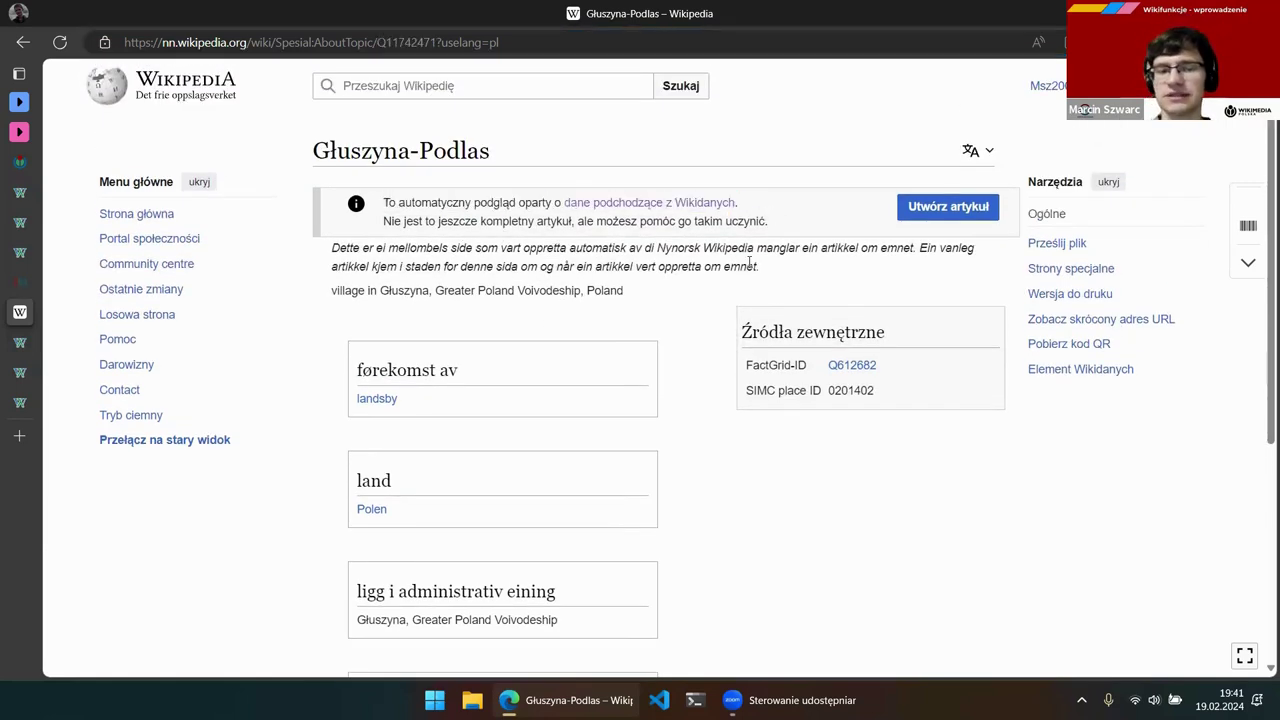
Highlight the "førekomst av" and "land" headings and look through the remaining property boxes of the preview
scroll(707, 365, down, 1)
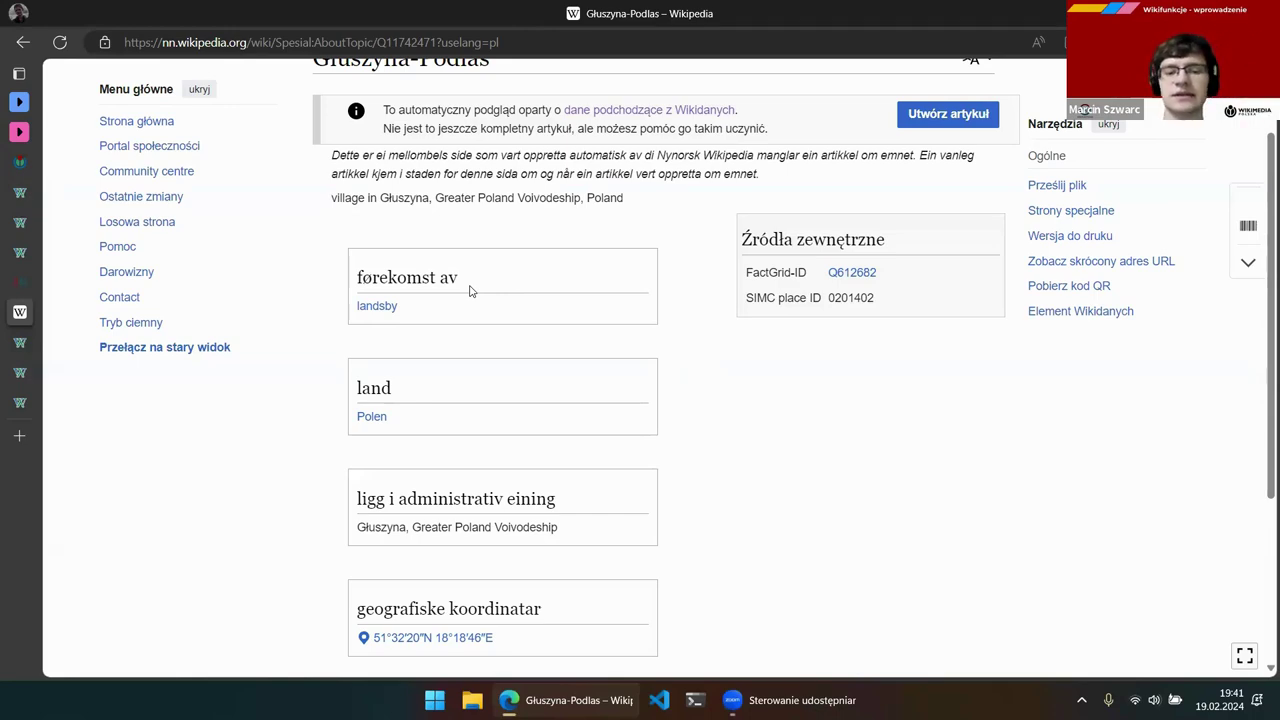
drag(486, 280, 355, 277)
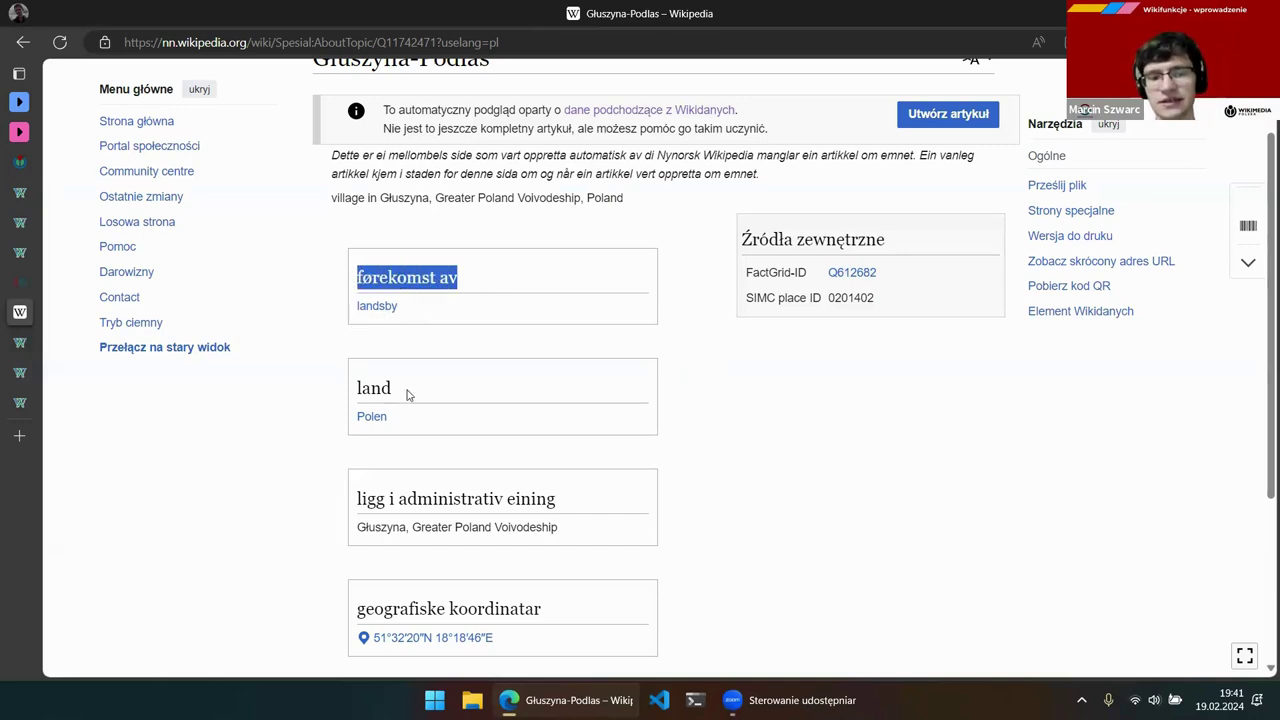
drag(406, 395, 366, 411)
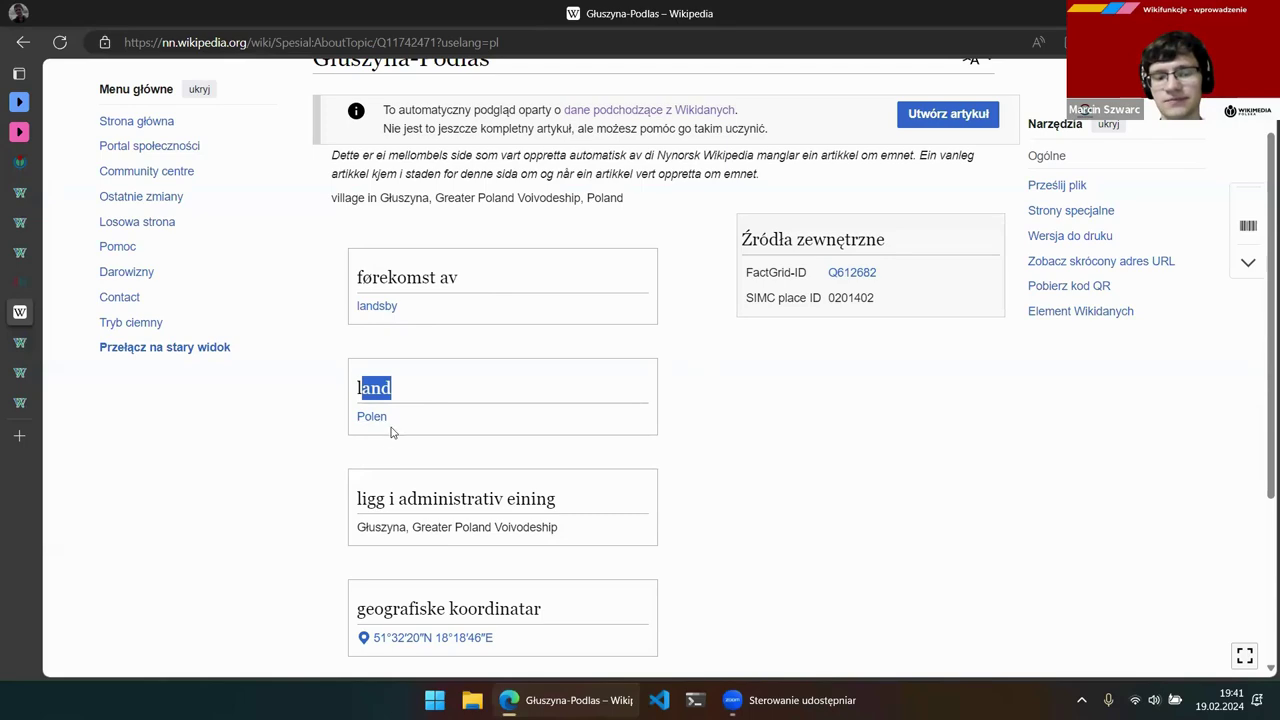
scroll(391, 435, down, 1)
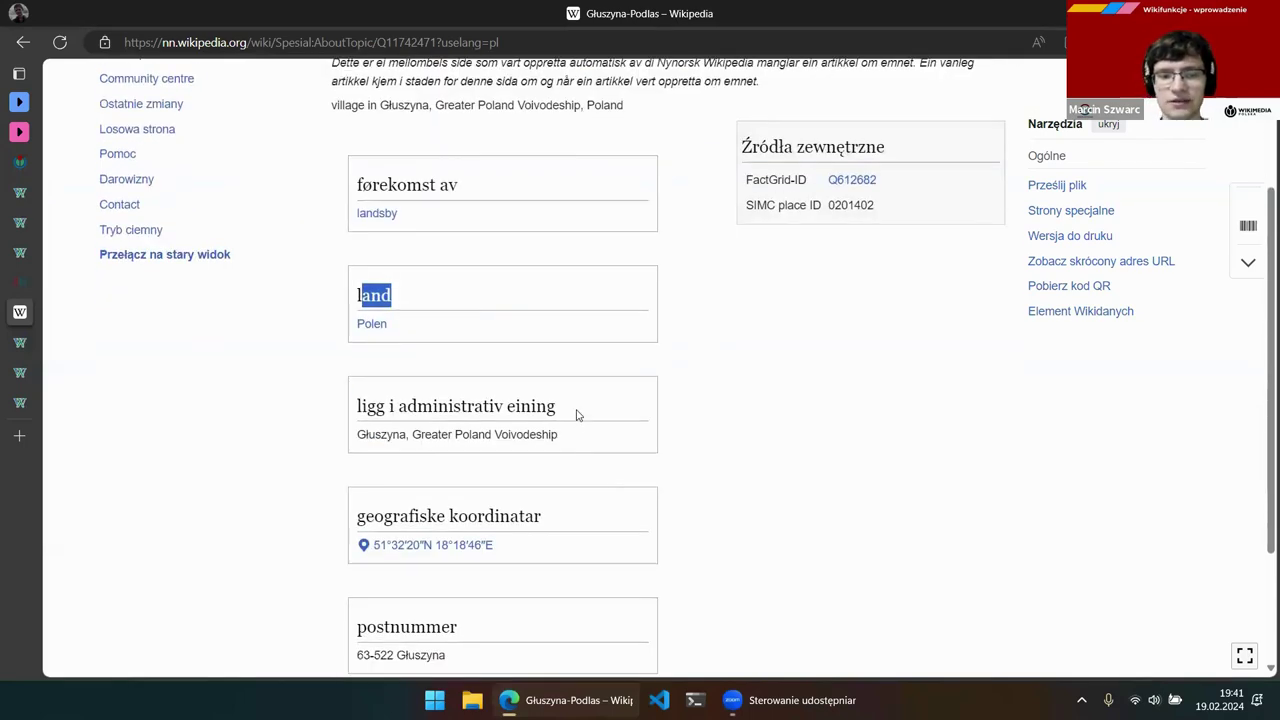
scroll(564, 405, down, 2)
scroll(564, 404, up, 1)
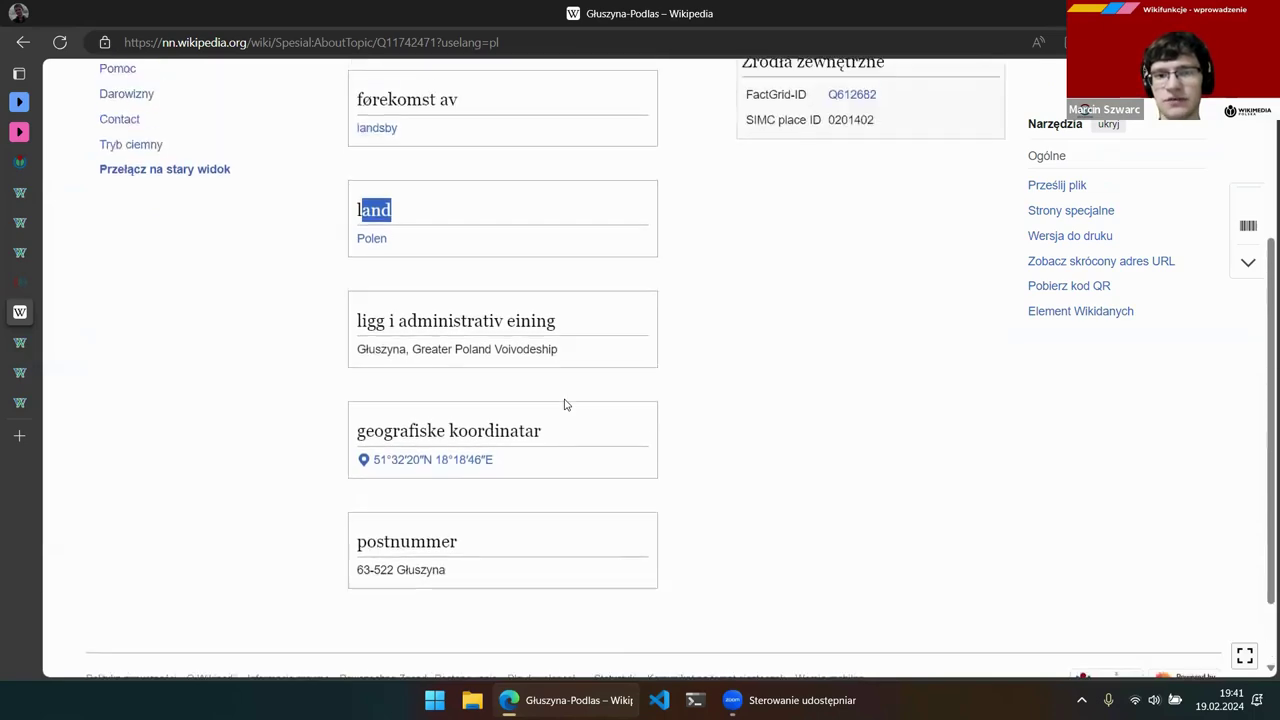
scroll(564, 404, up, 3)
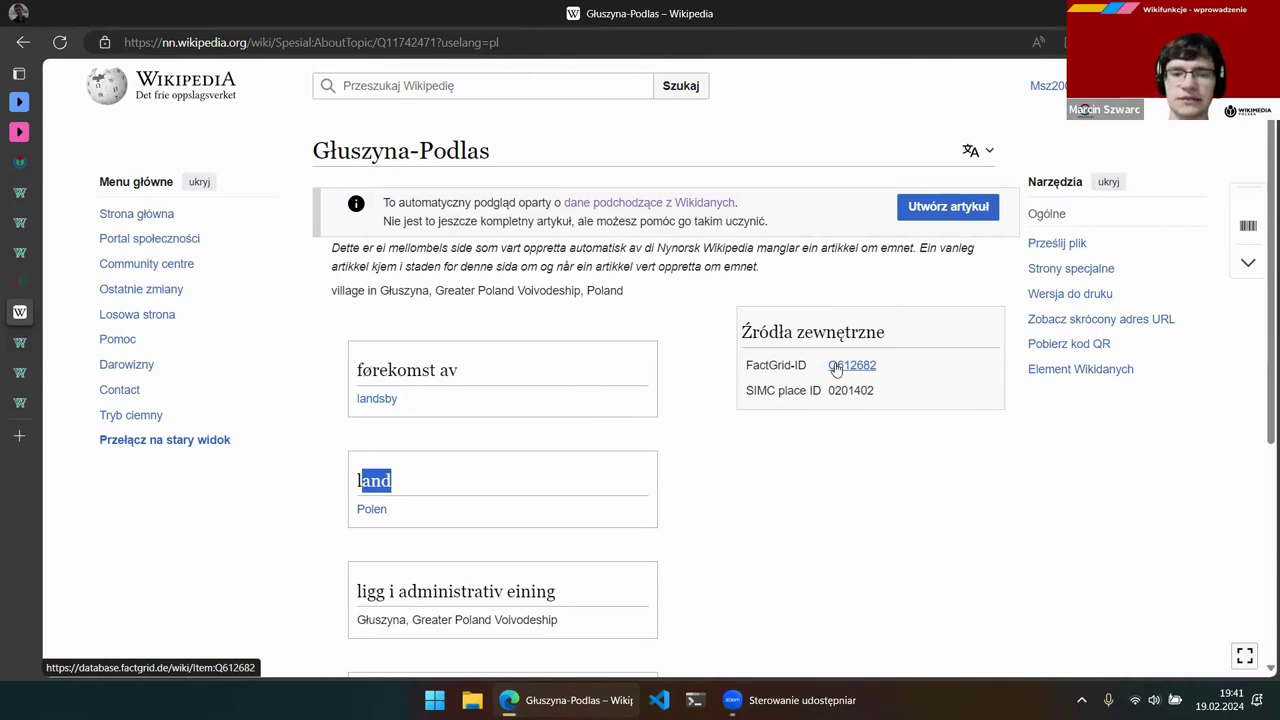
View the linked Wikidata item's statements in a new tab, then close it and clear the text highlight on the preview page
middle_click(711, 204)
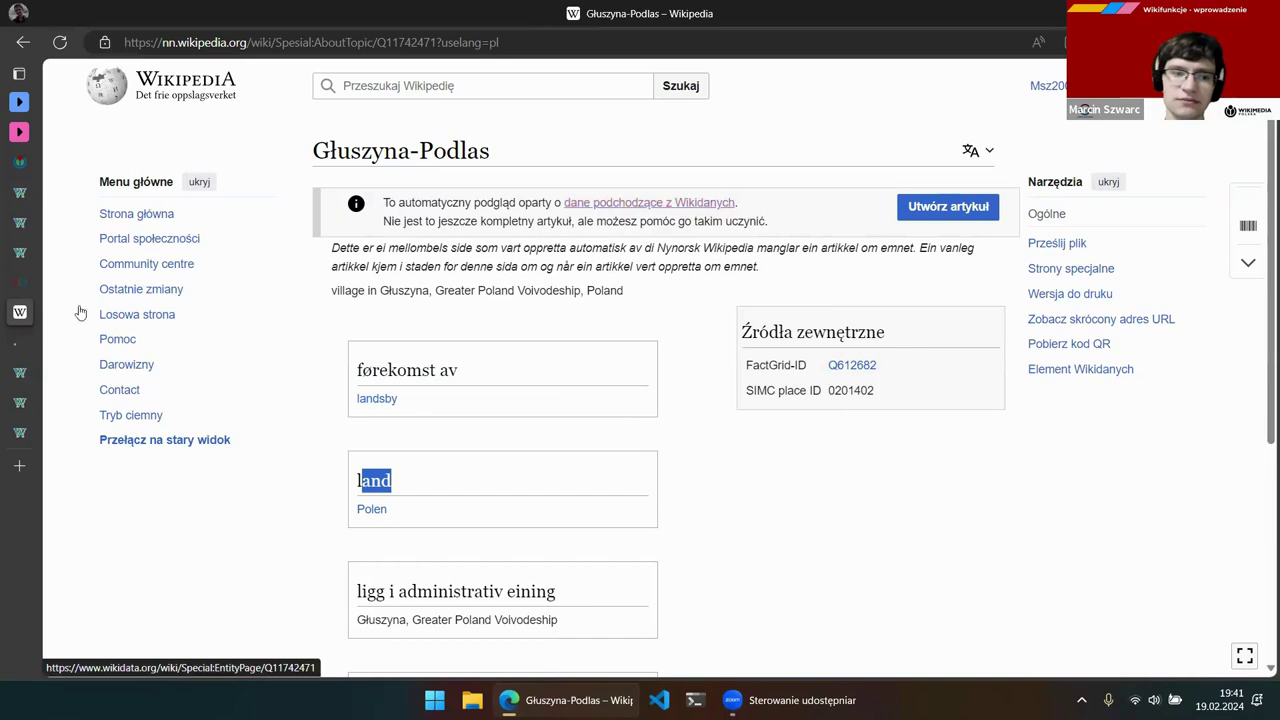
click(30, 343)
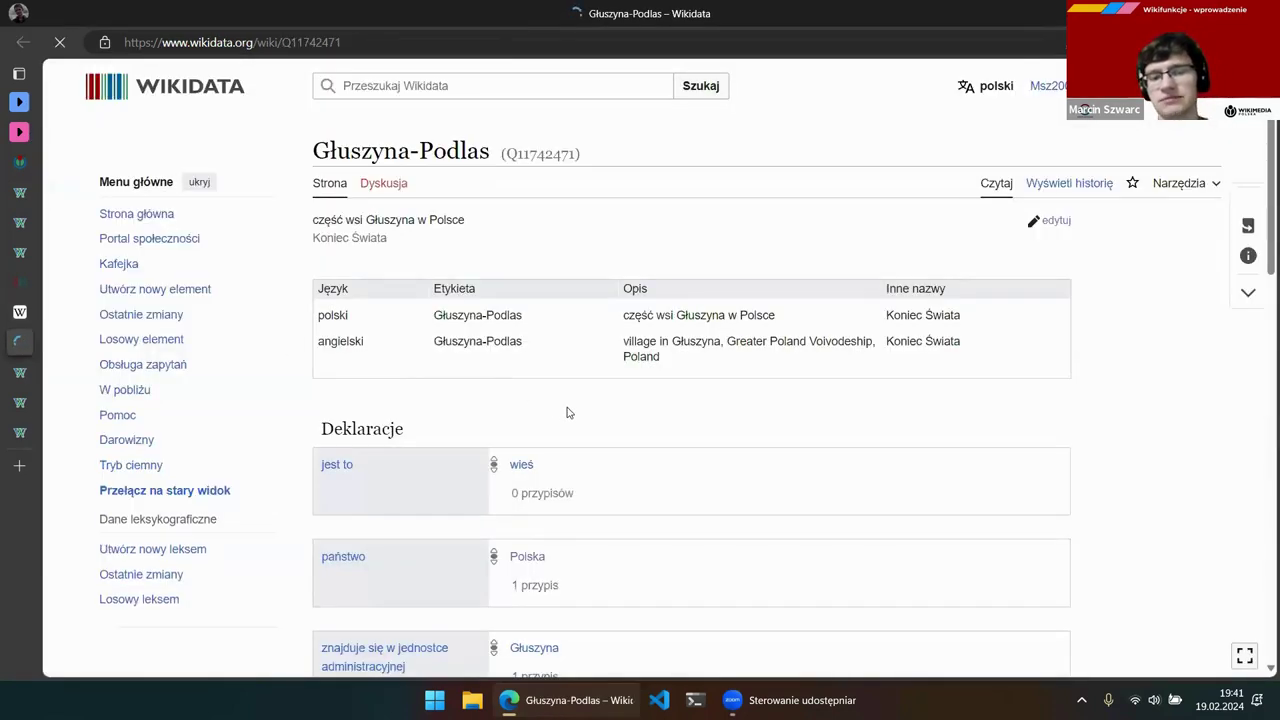
scroll(600, 406, down, 2)
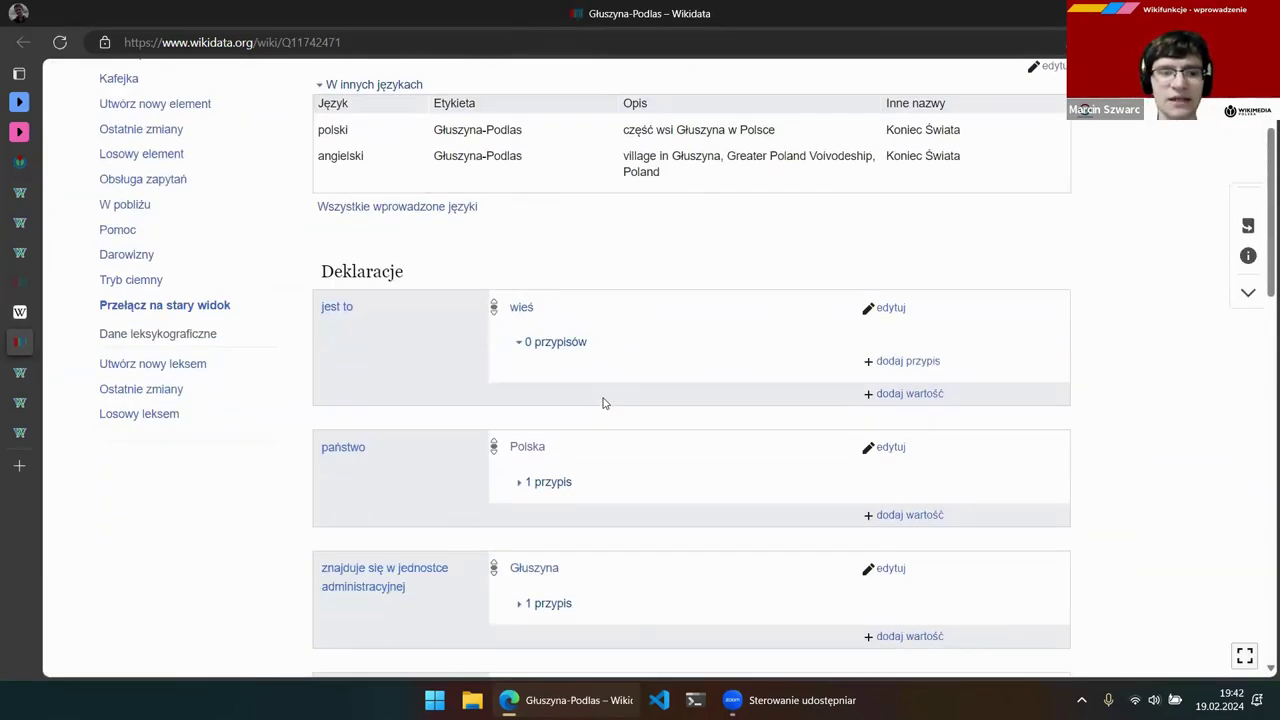
key(ctrl+w)
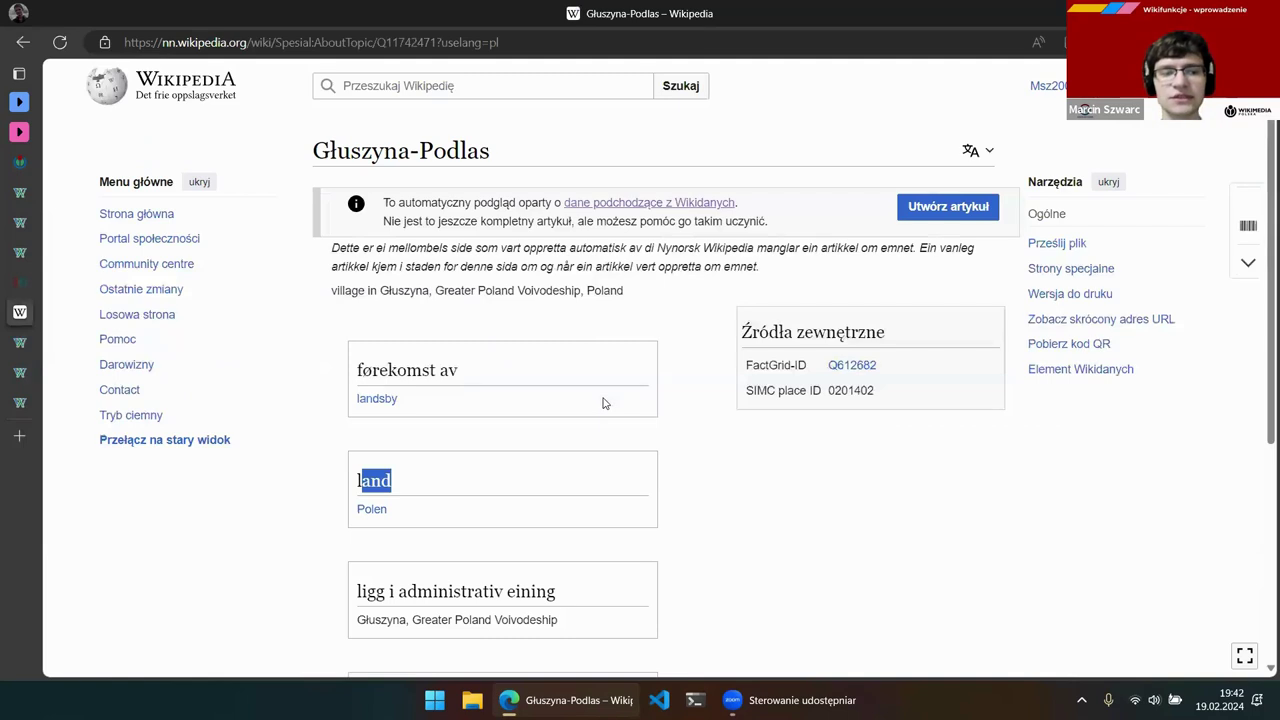
click(771, 500)
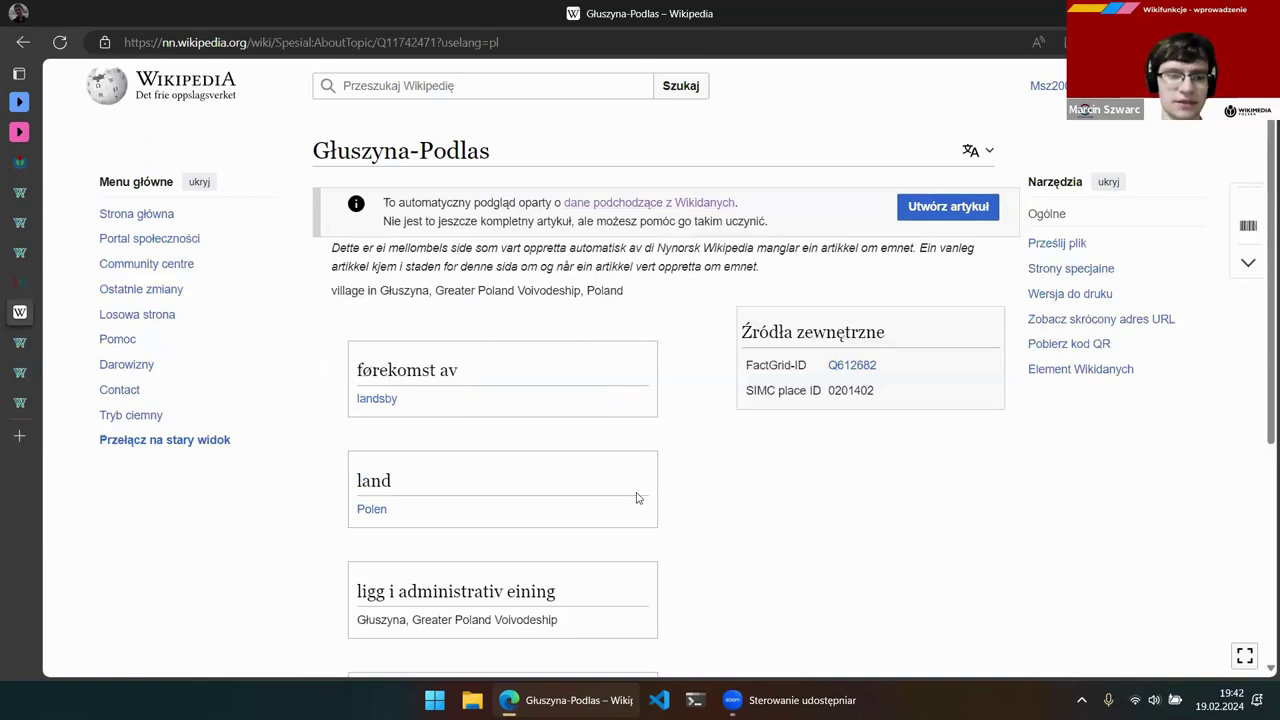
Examine the generated Głuszyna-Podlas preview from its description down to the "postnummer" box
mouse_move(20, 293)
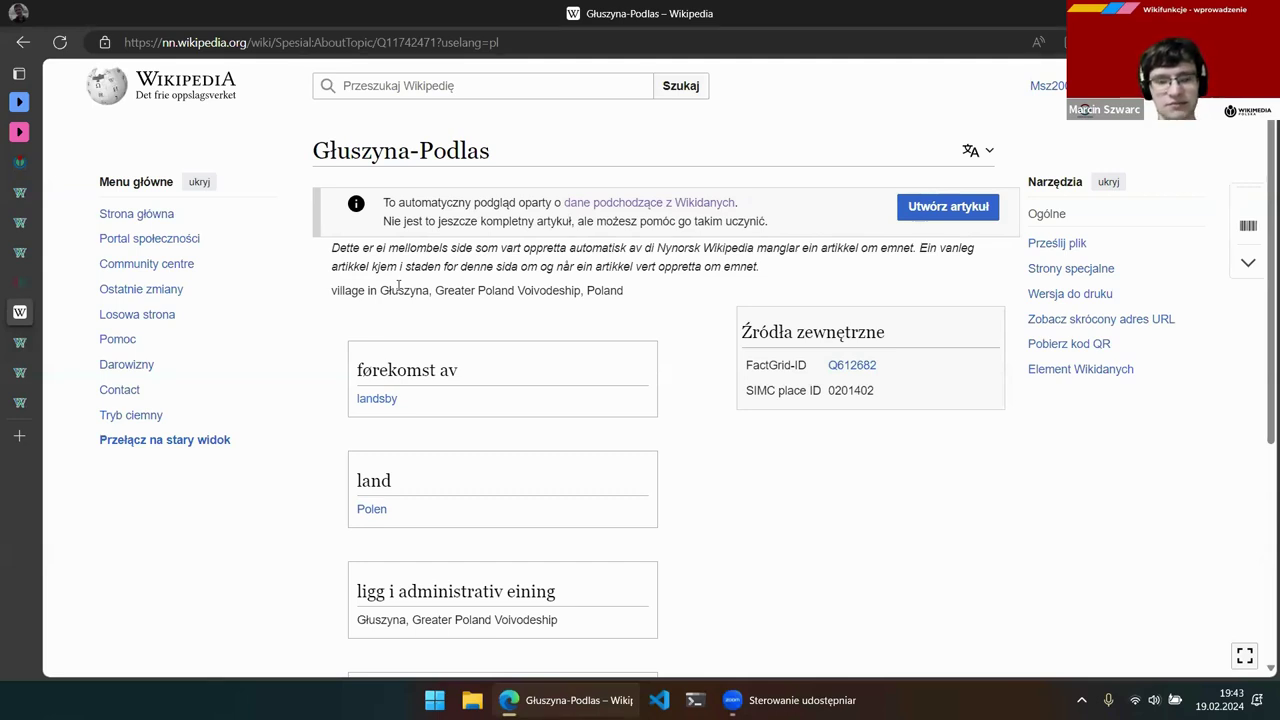
scroll(366, 499, down, 2)
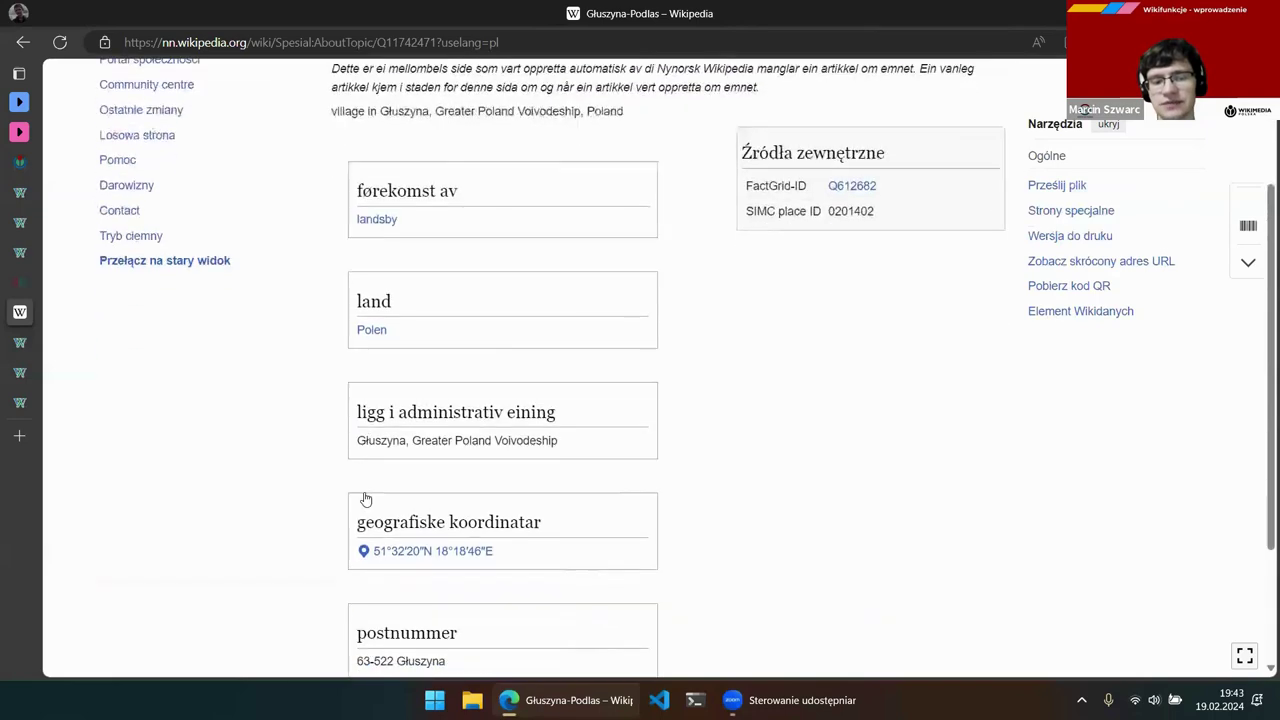
scroll(457, 551, down, 2)
scroll(640, 520, up, 4)
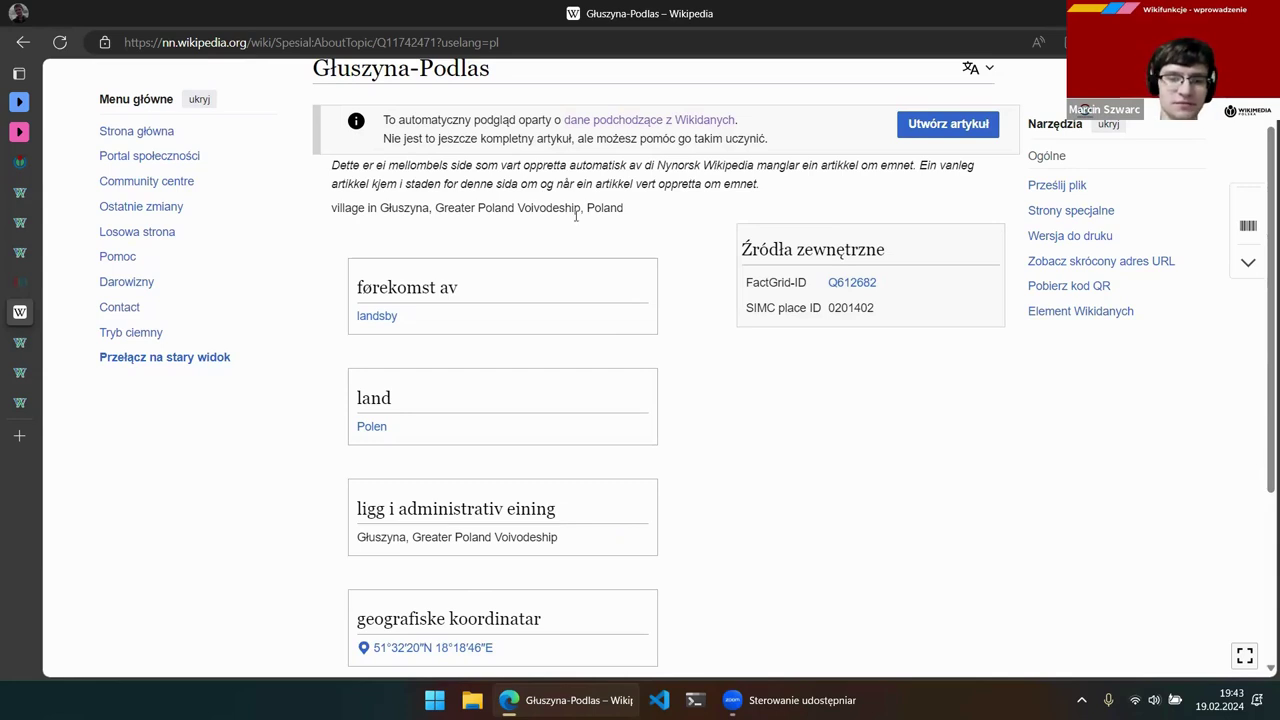
scroll(424, 301, down, 1)
scroll(424, 301, down, 2)
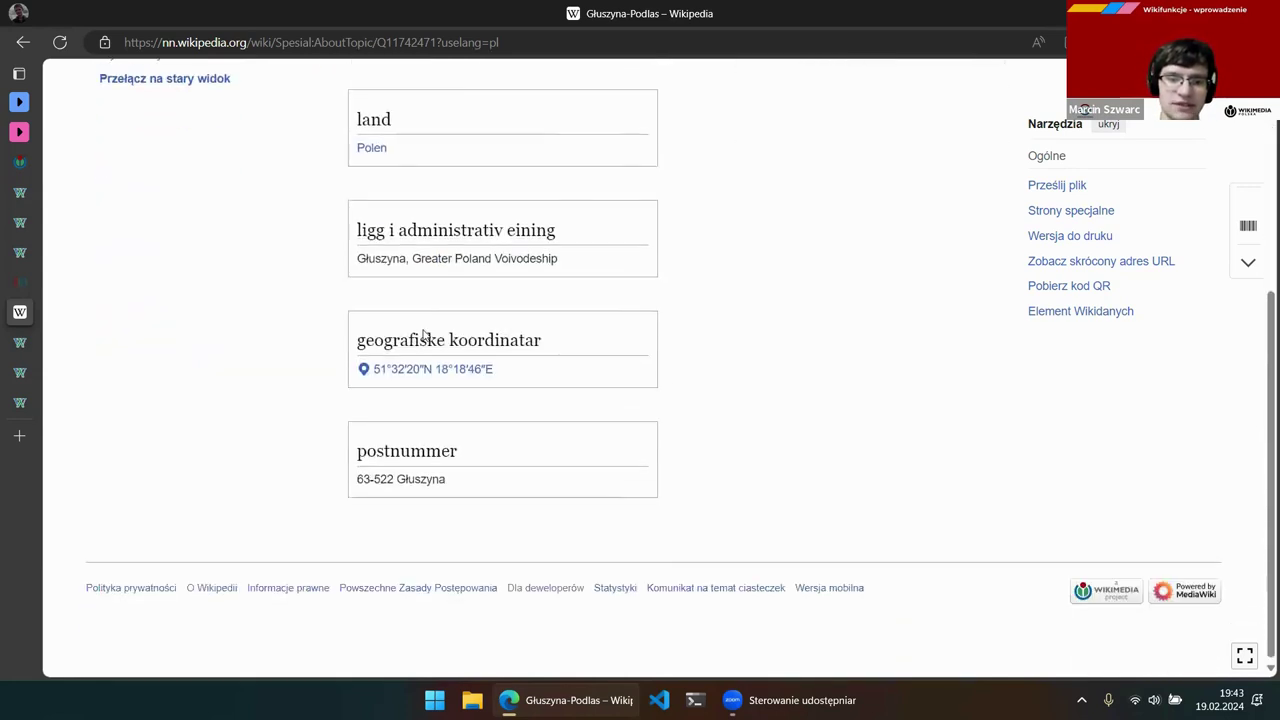
scroll(611, 454, up, 3)
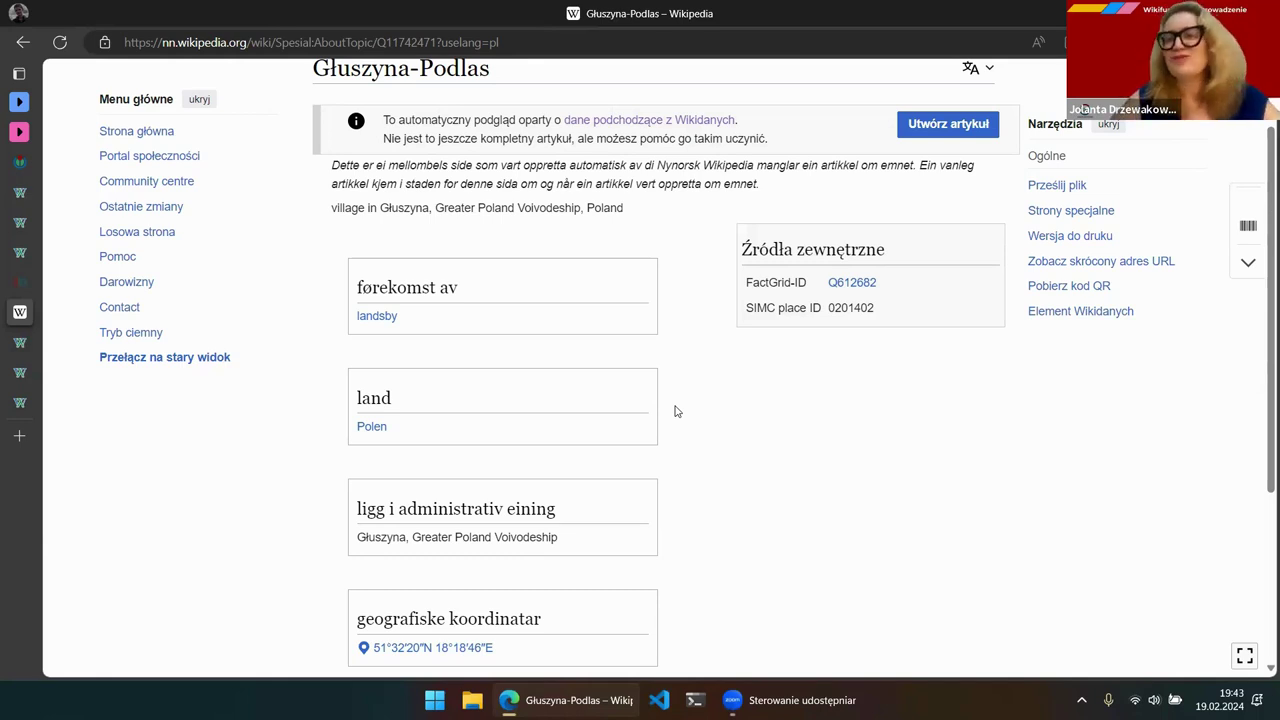
scroll(675, 411, up, 2)
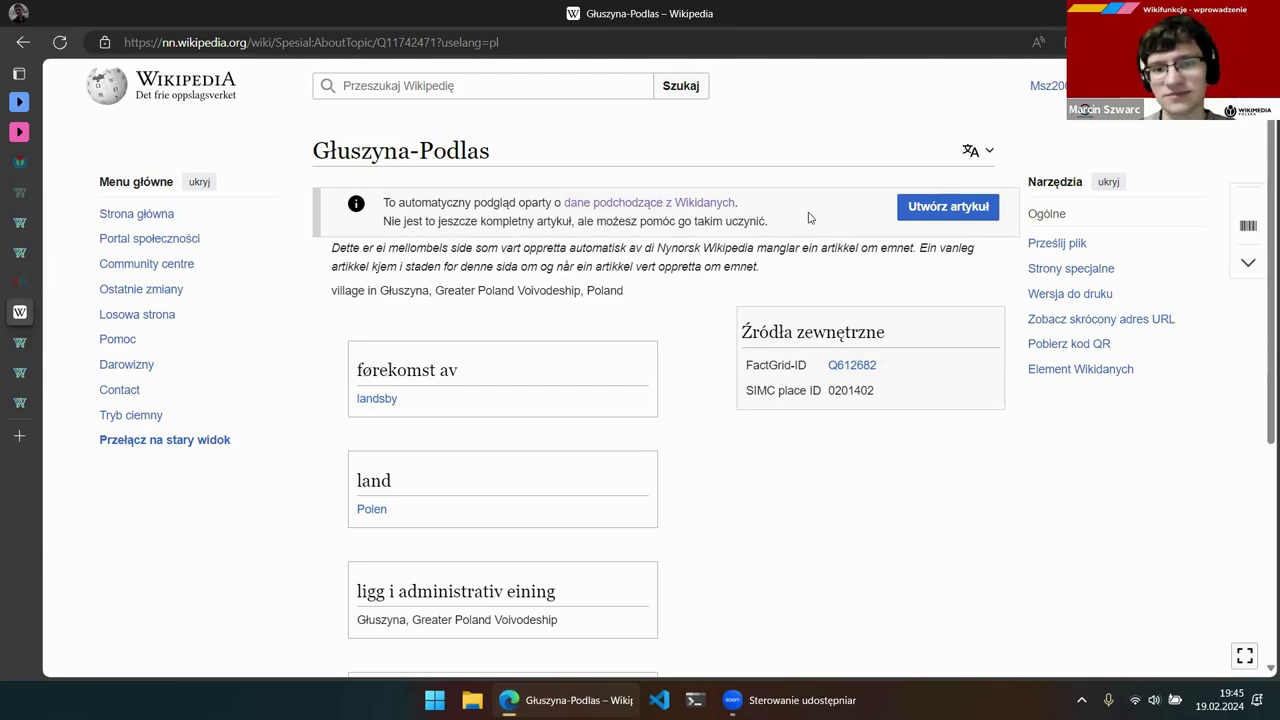
Highlight the end of the automatic preview notice, clear the highlight and review the page's property boxes again
drag(750, 221, 809, 230)
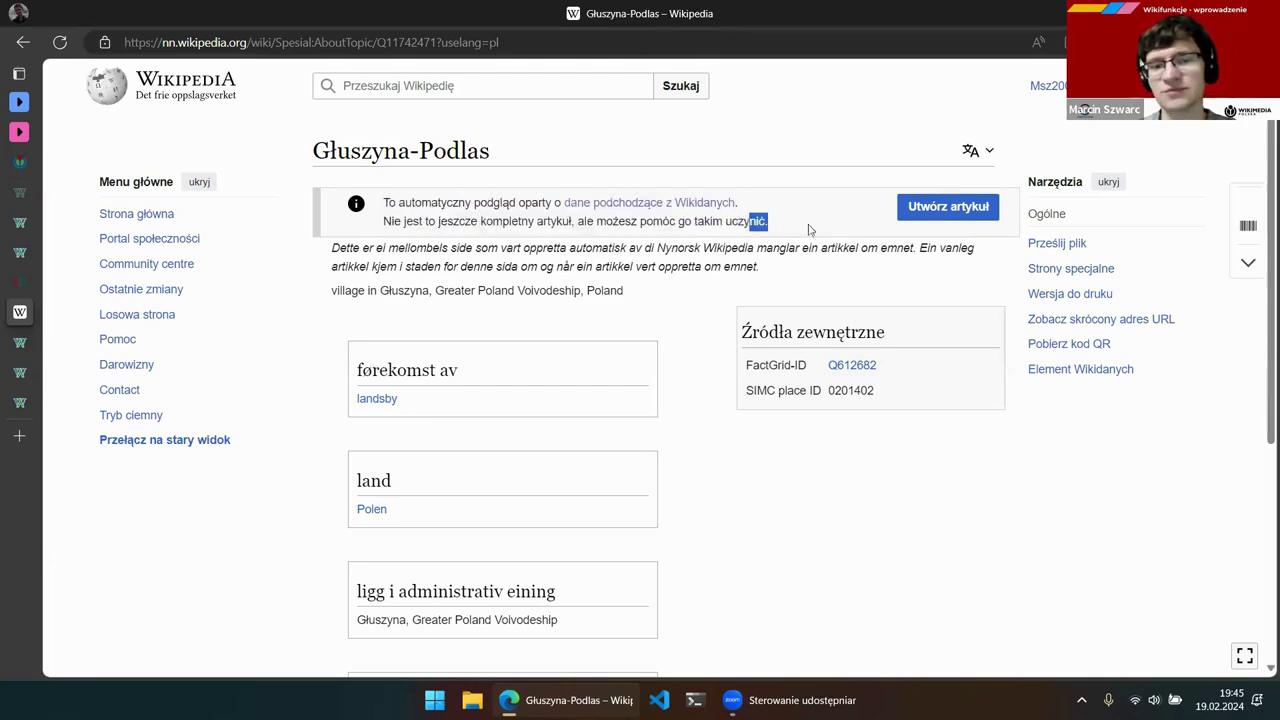
click(809, 230)
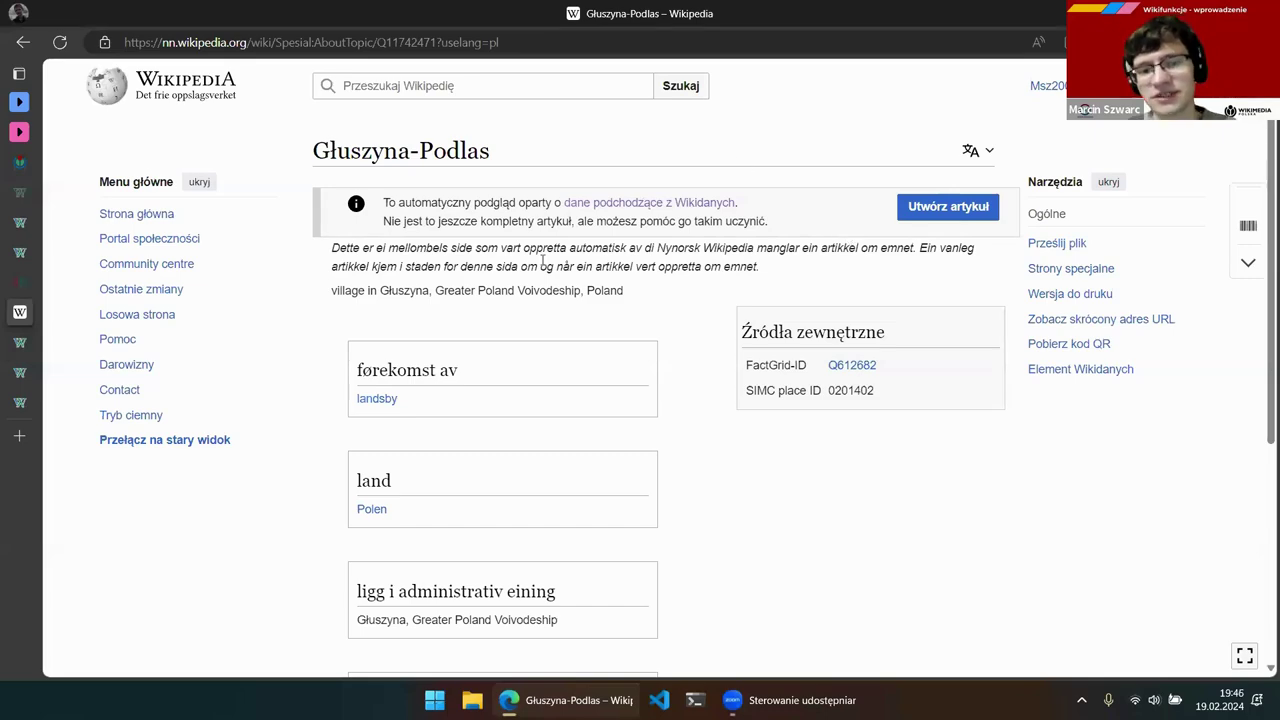
scroll(449, 357, down, 4)
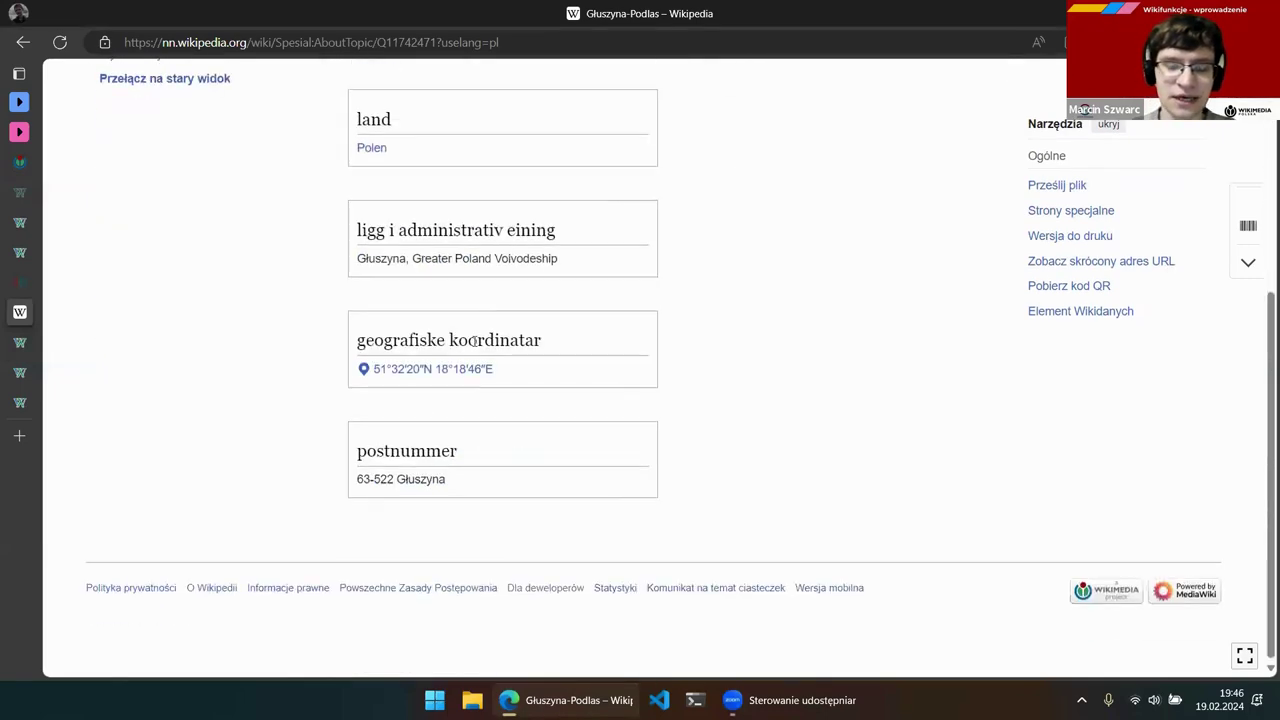
scroll(624, 326, up, 2)
scroll(624, 326, up, 2)
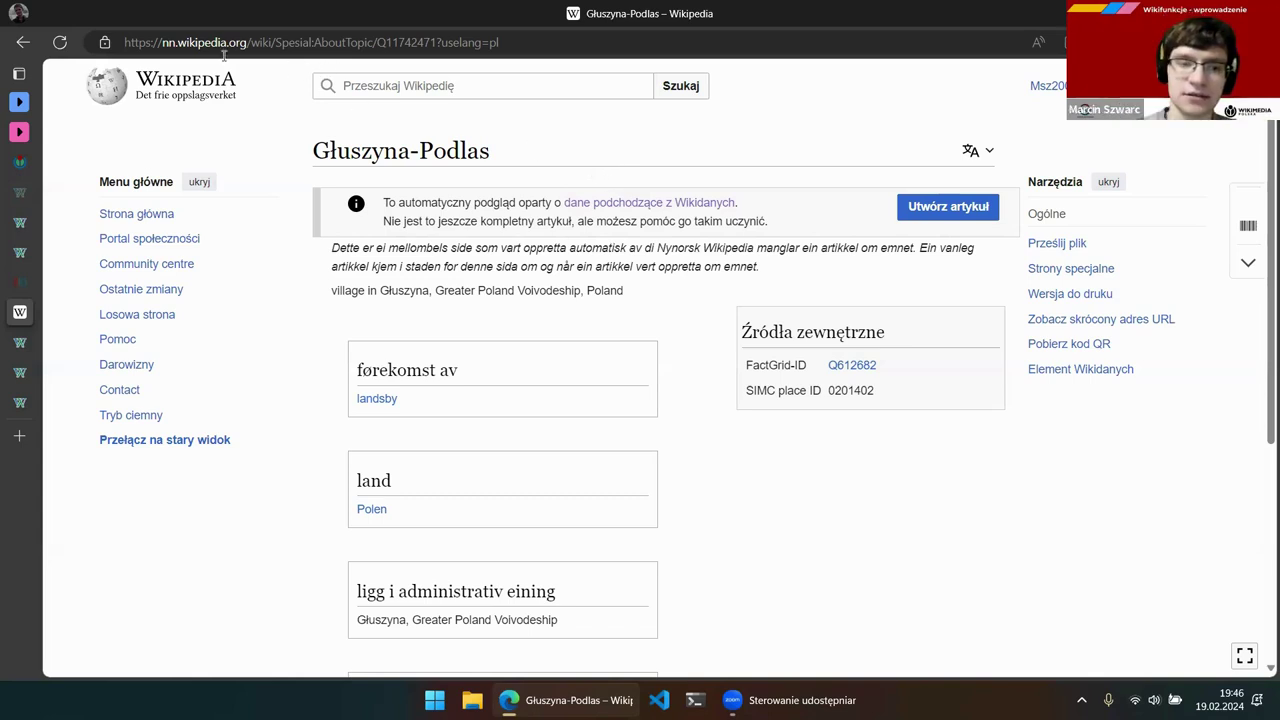
Load the same topic preview on Haitian Creole Wikipedia, changing the address's language code to "ht" and its namespace to "Special"
double_click(169, 42)
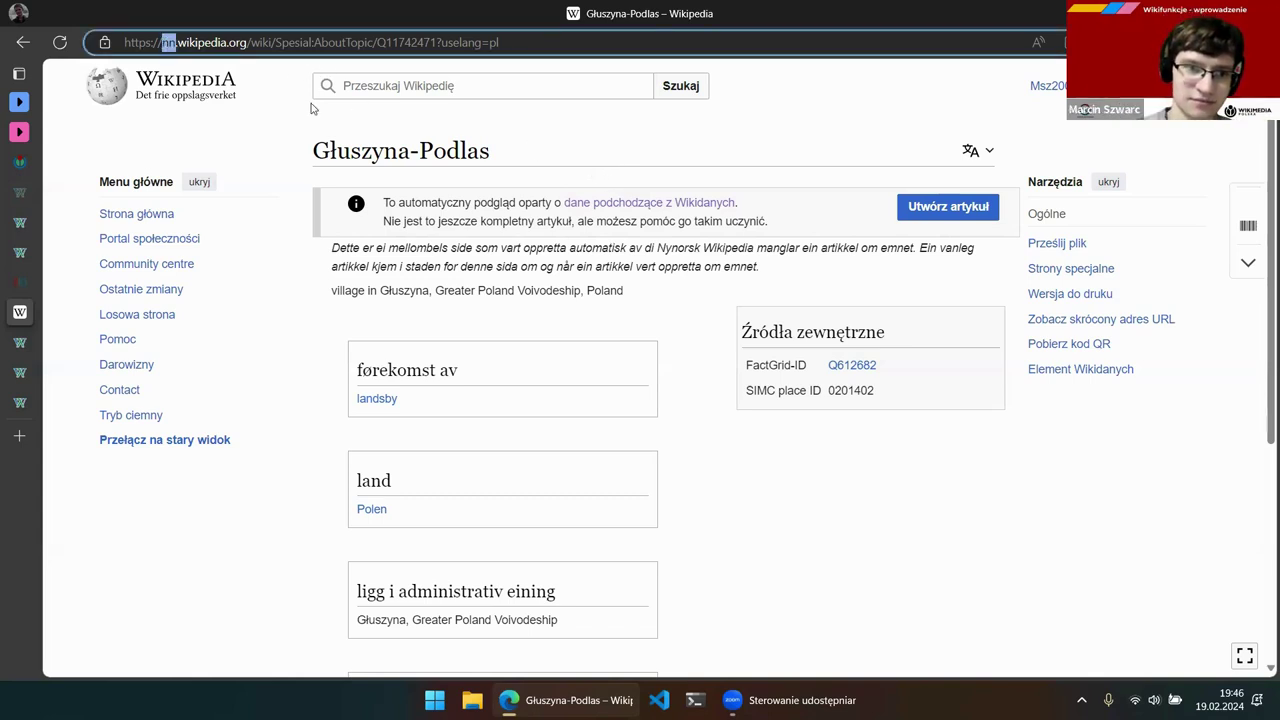
text(ht)
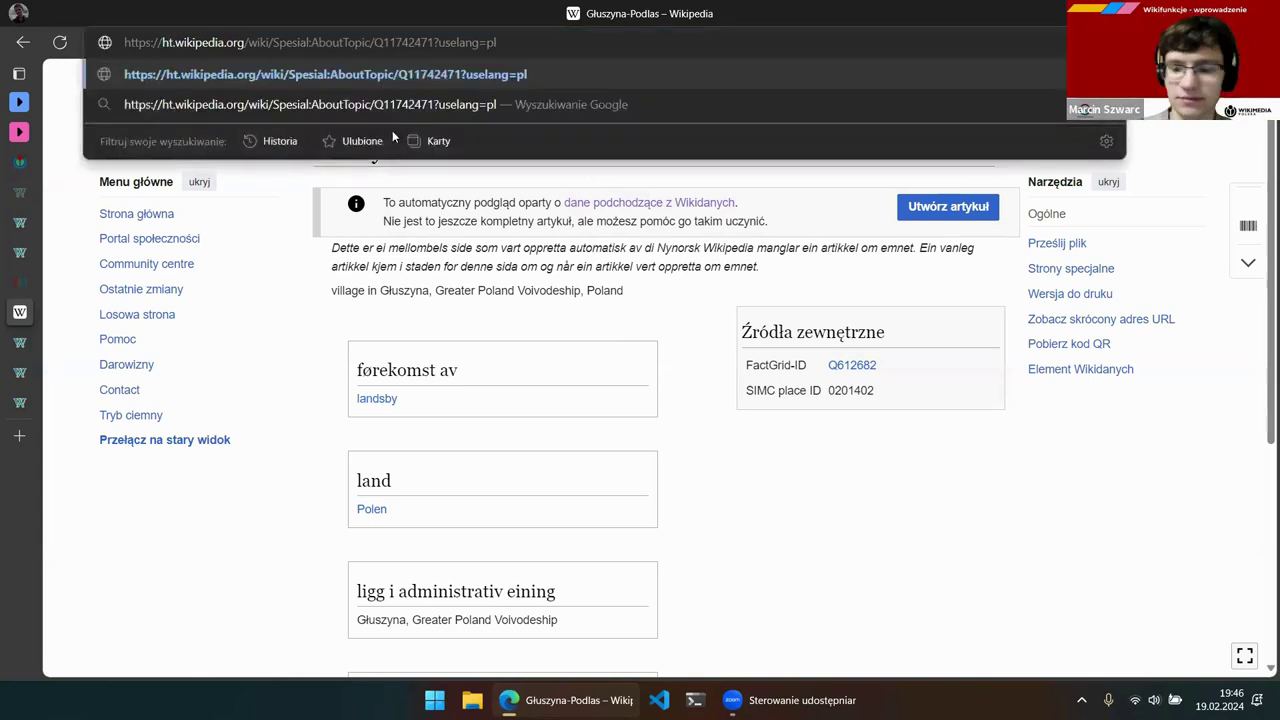
key(Return)
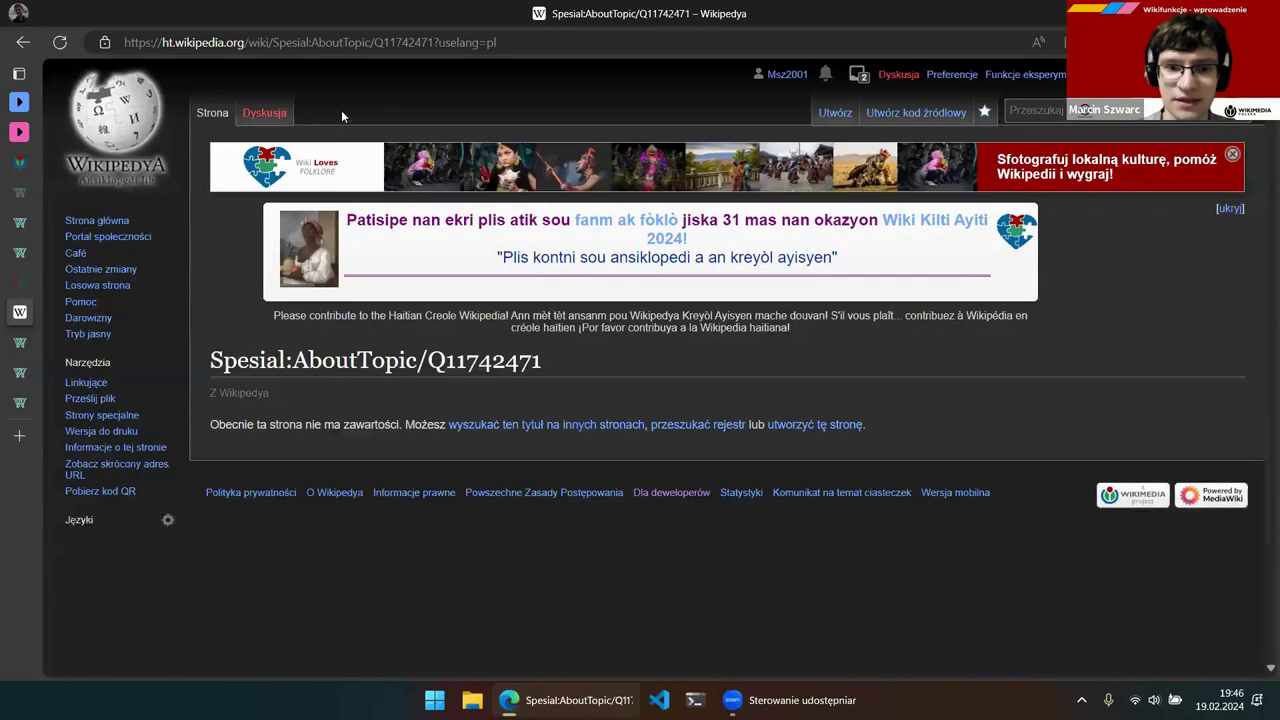
click(294, 42)
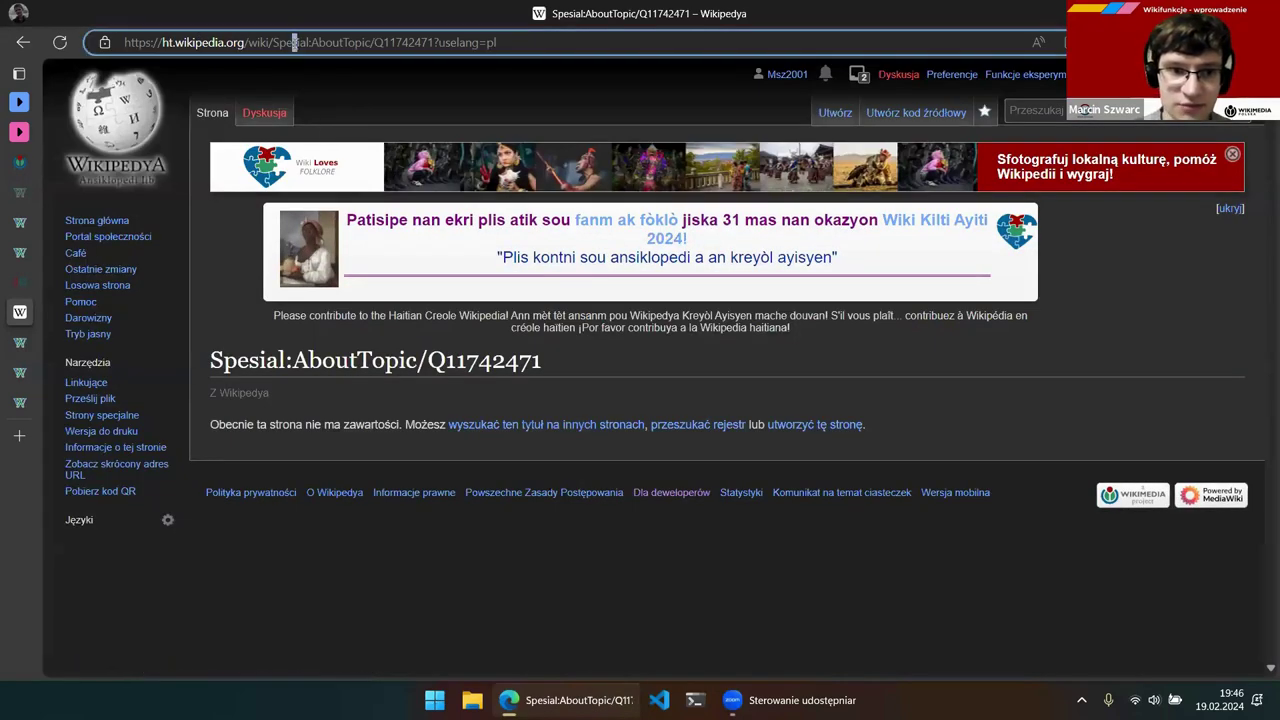
key(Delete)
text(c)
key(Return)
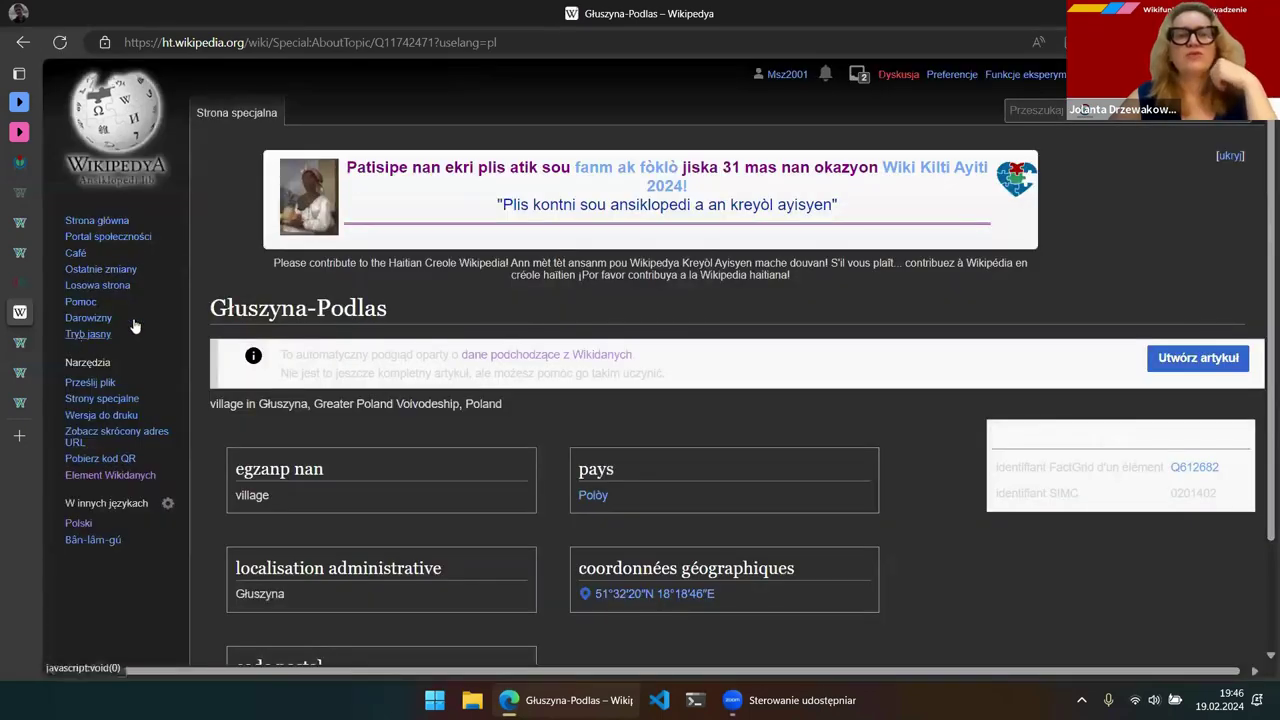
Switch the Haitian Creole page to light mode and highlight the "village" value and "pays" heading in the property boxes
click(82, 334)
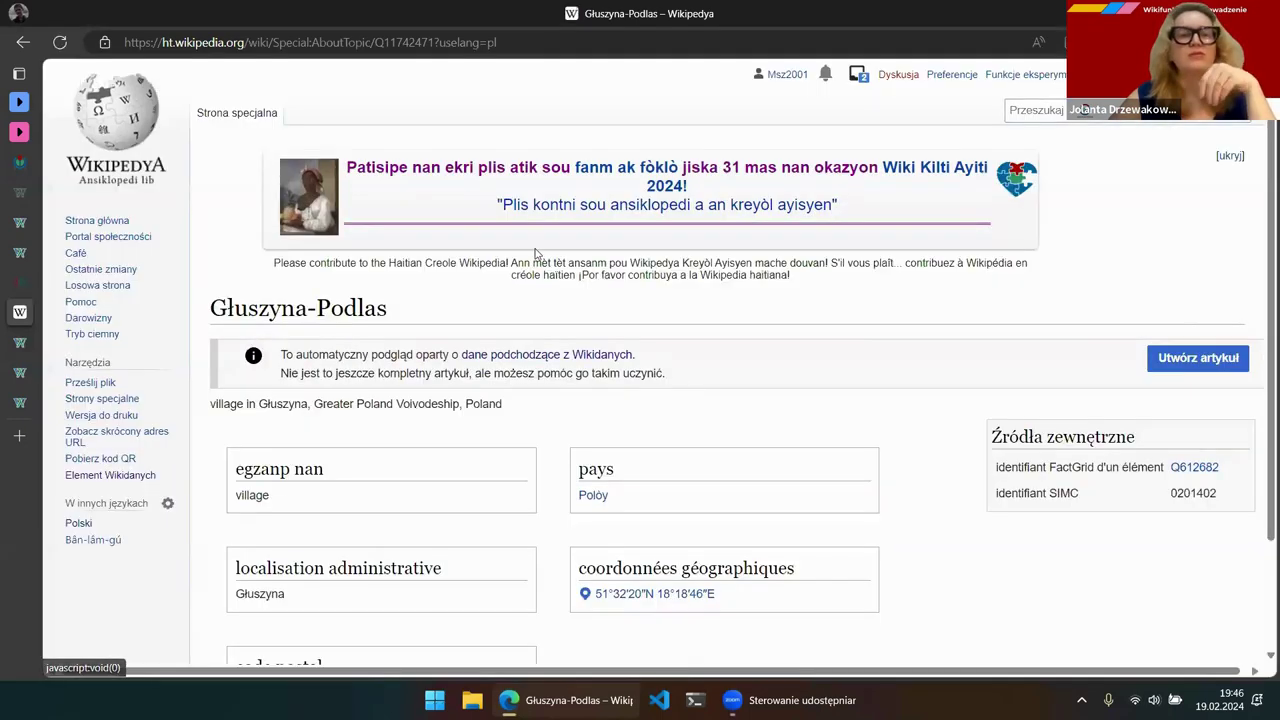
scroll(1140, 239, down, 1)
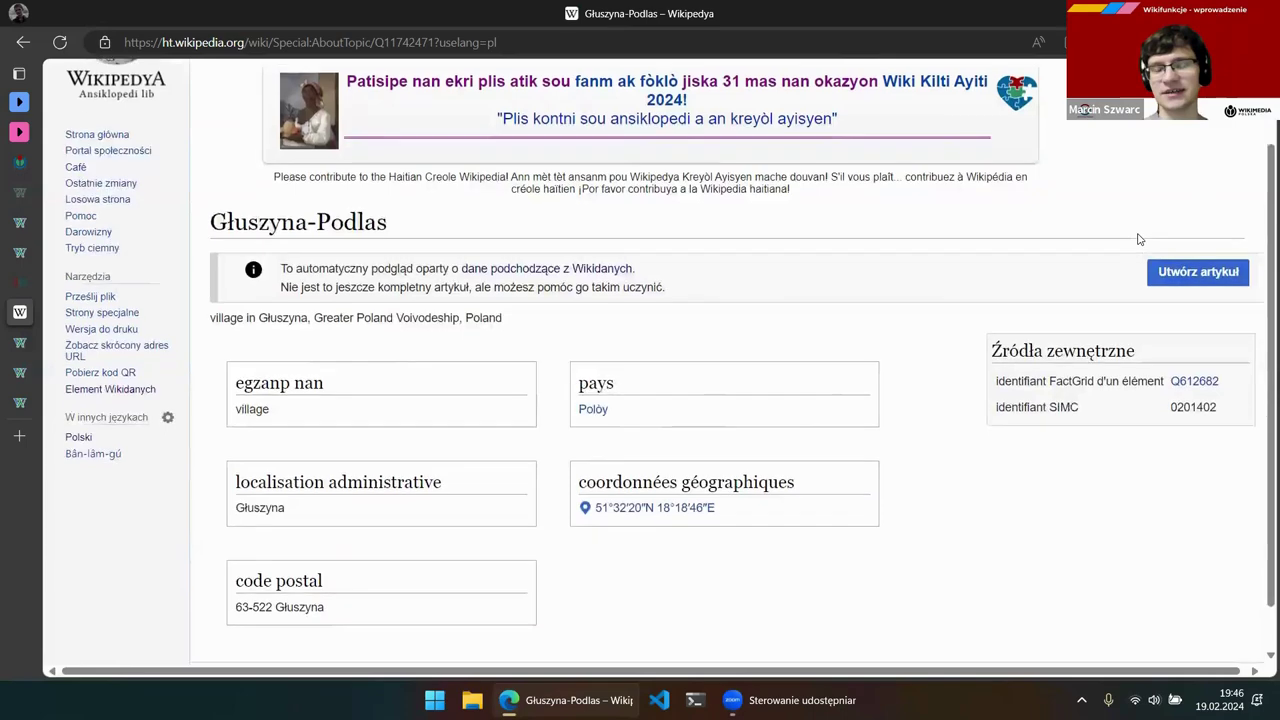
scroll(1140, 239, up, 1)
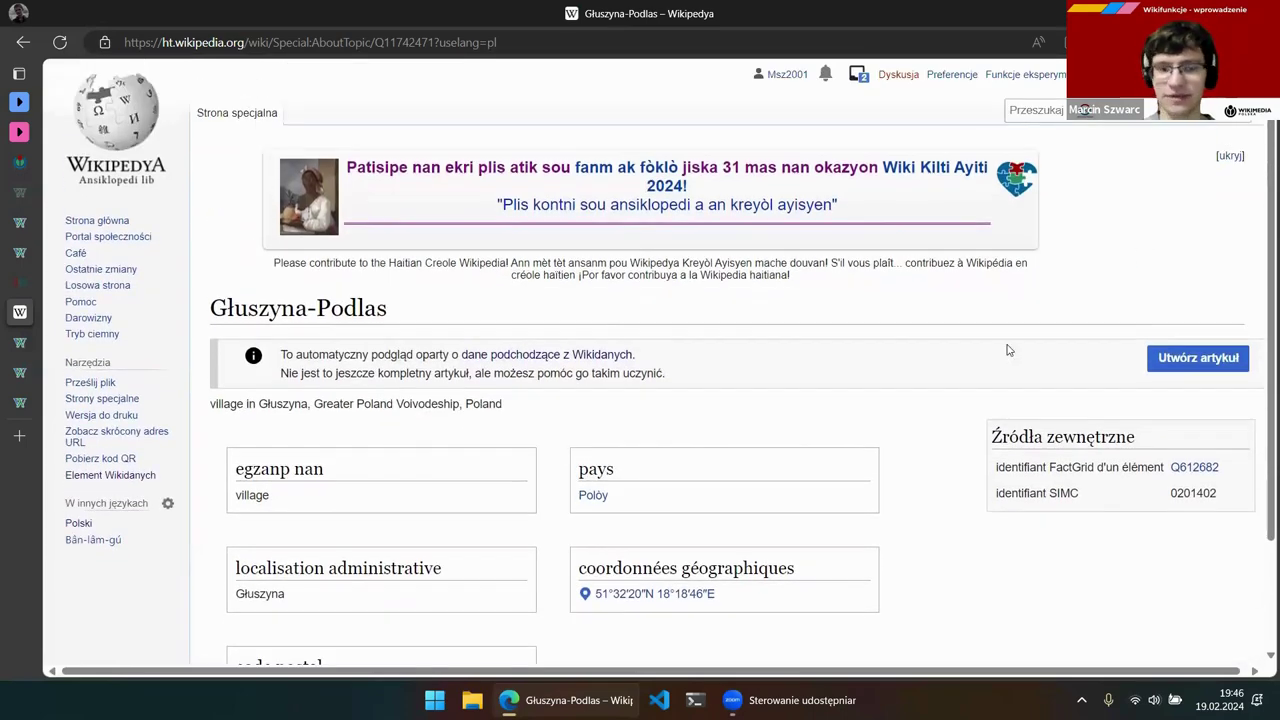
scroll(809, 383, down, 1)
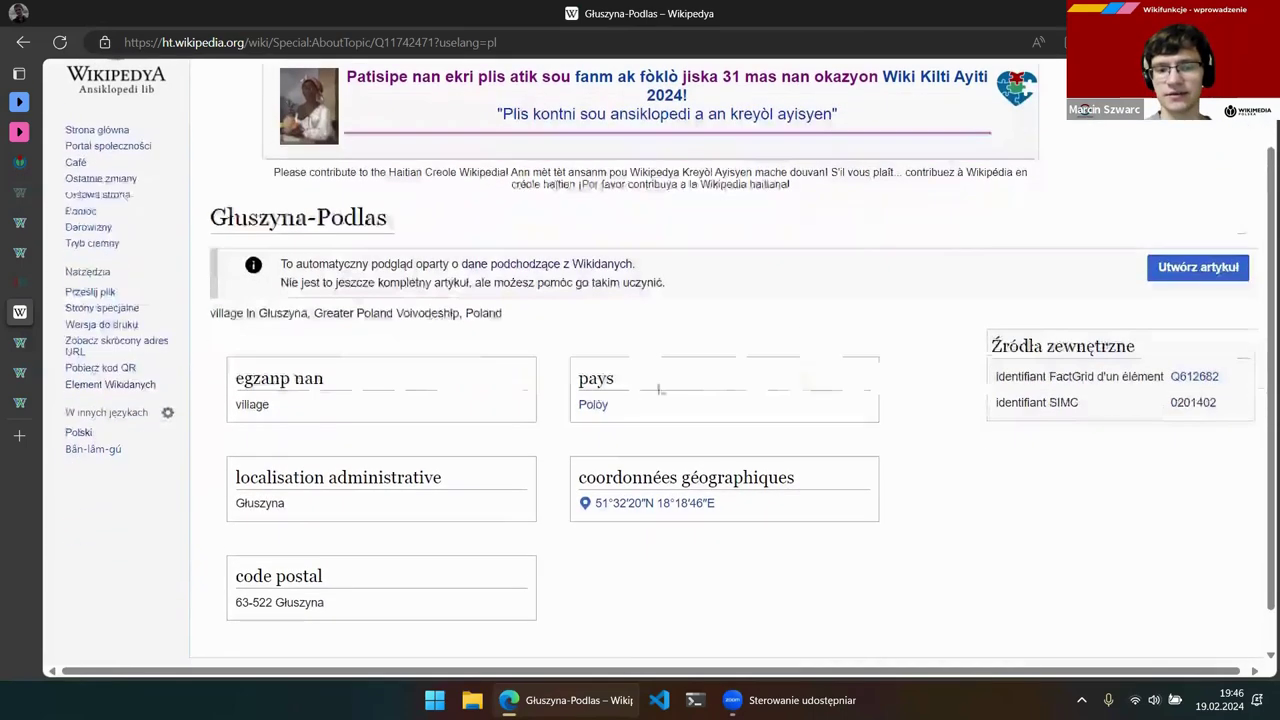
drag(357, 389, 621, 383)
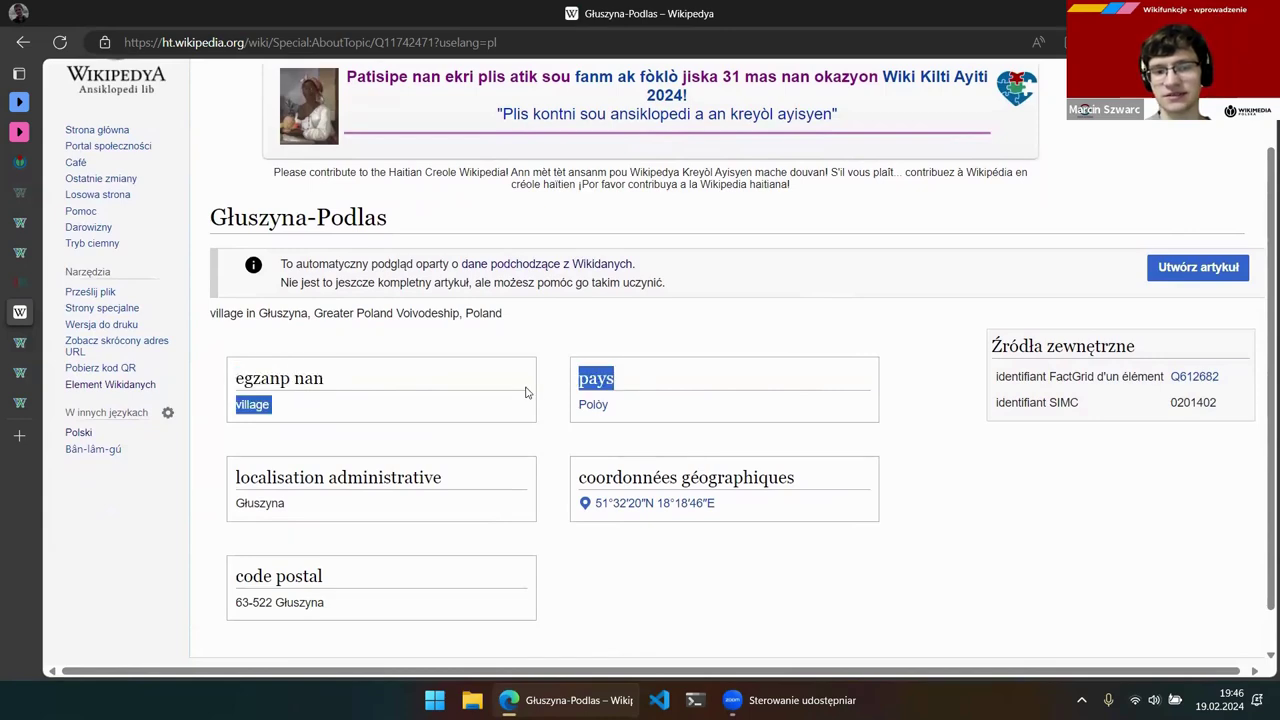
Highlight the "coordonnées géographiques", "localisation administrative" and "code postal" headings in the property boxes, and clear the highlight
drag(811, 479, 601, 478)
drag(585, 478, 578, 478)
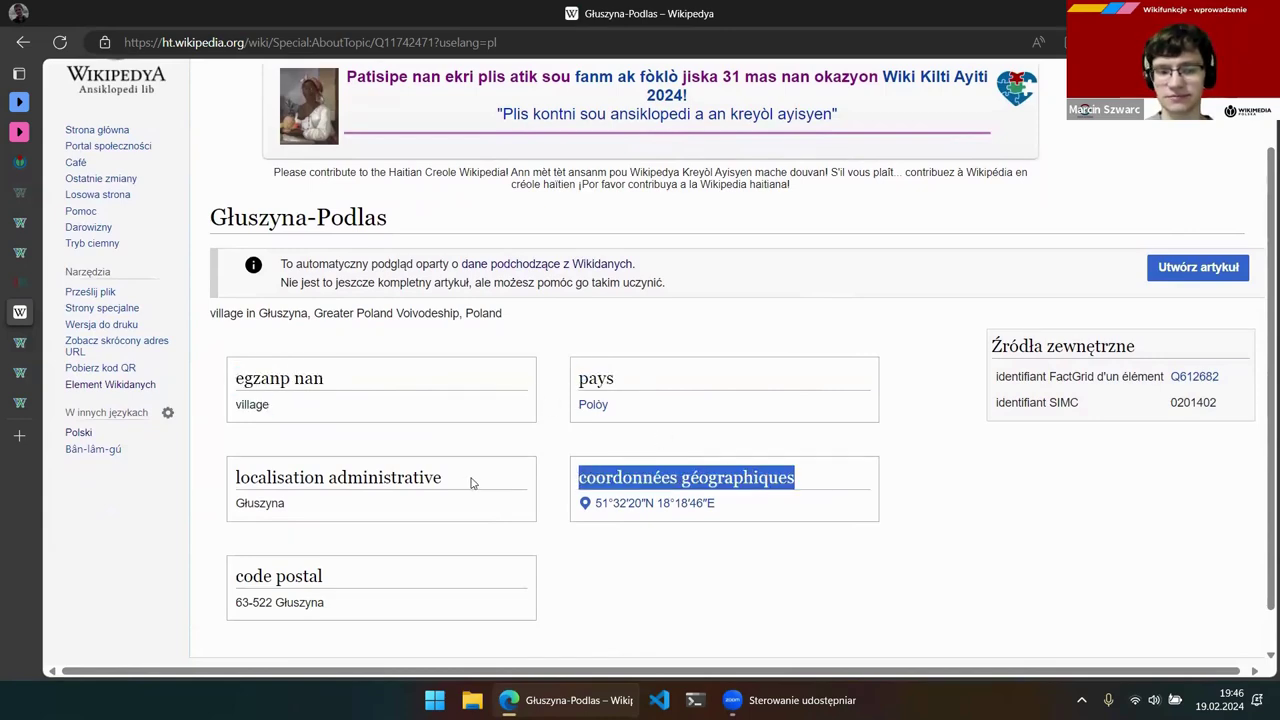
drag(471, 480, 236, 478)
drag(343, 576, 234, 576)
click(416, 571)
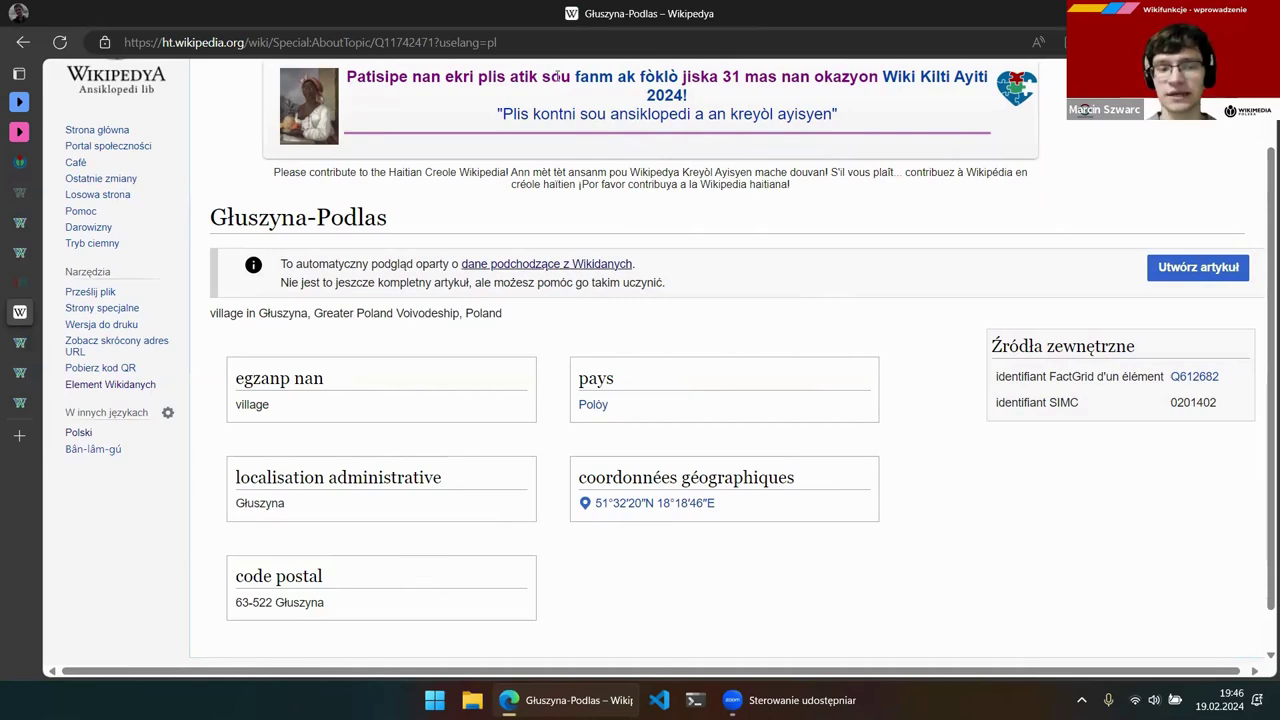
scroll(795, 353, up, 1)
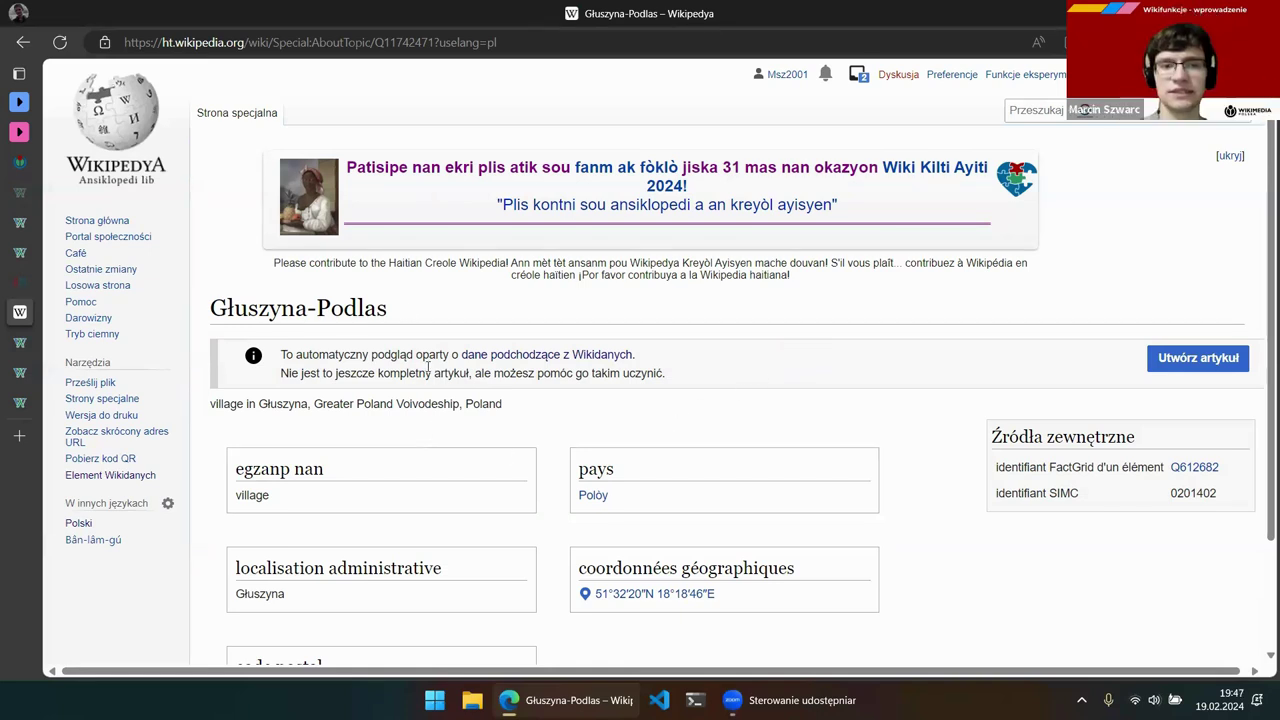
Load the same topic preview on Polish Wikipedia, changing the address's language code to "pl"
click(176, 43)
click(177, 43)
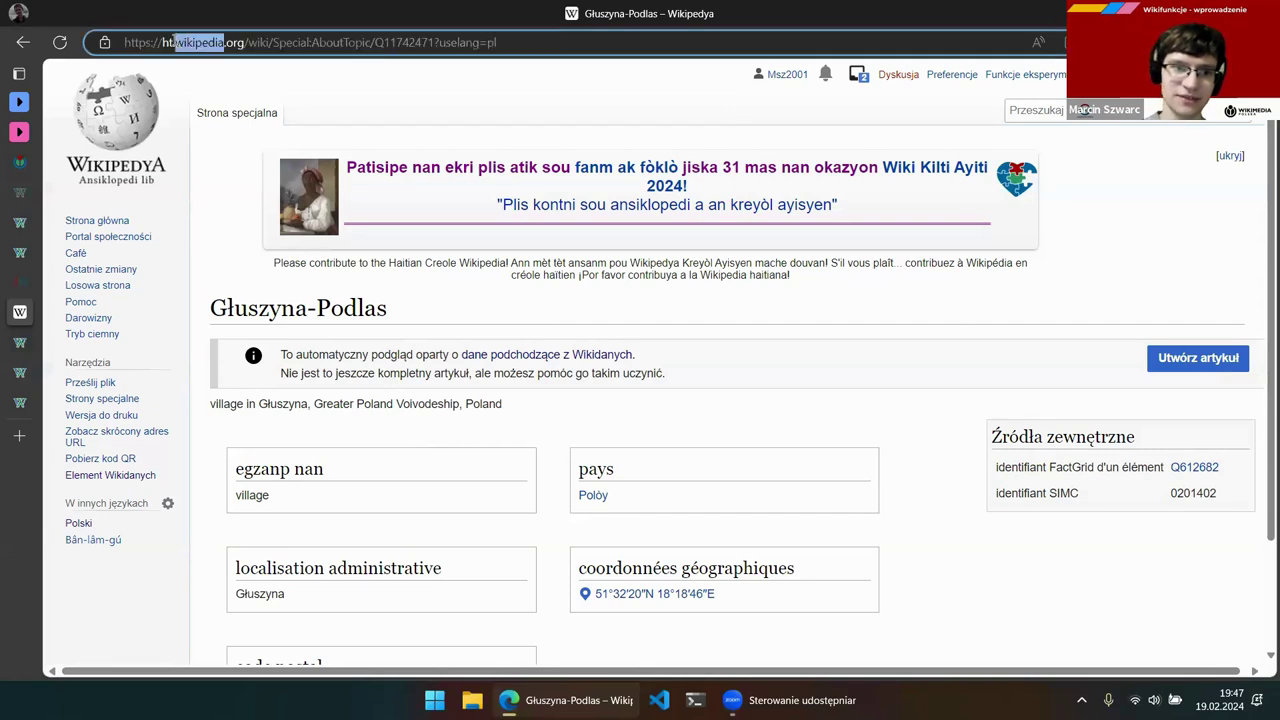
triple_click(176, 43)
click(176, 43)
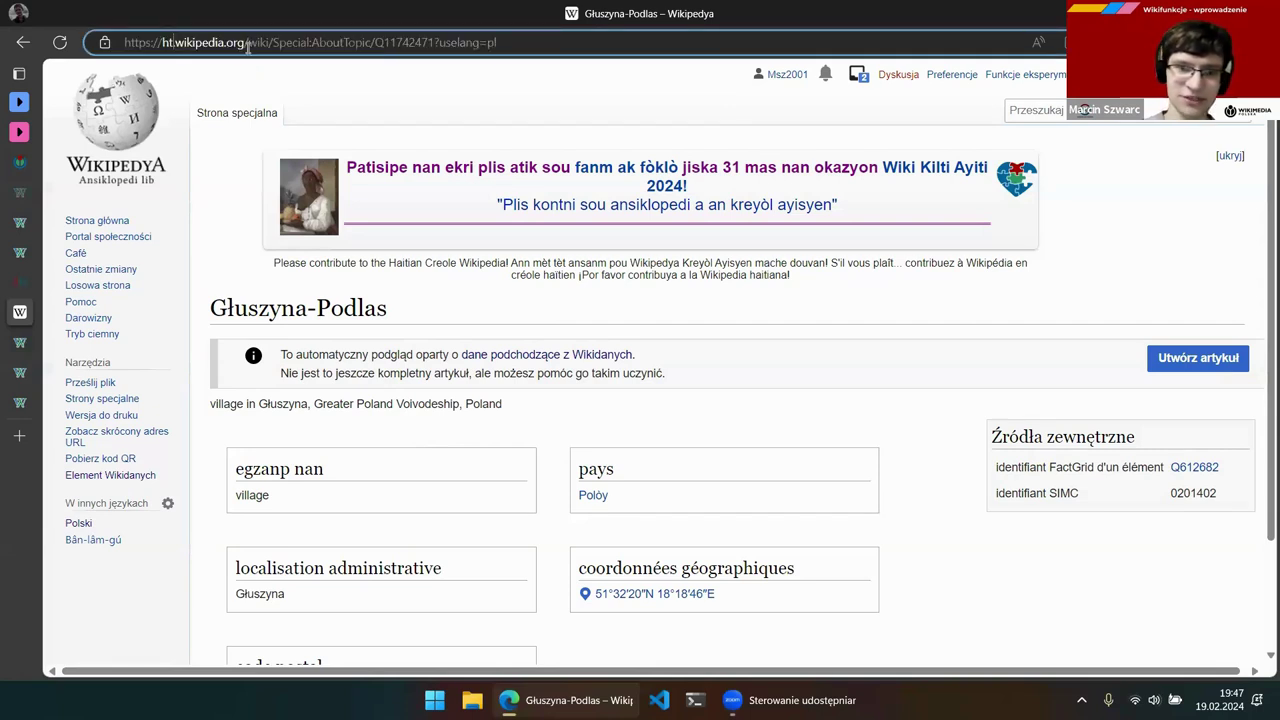
key(BackSpace)
key(BackSpace)
text(pl)
key(Return)
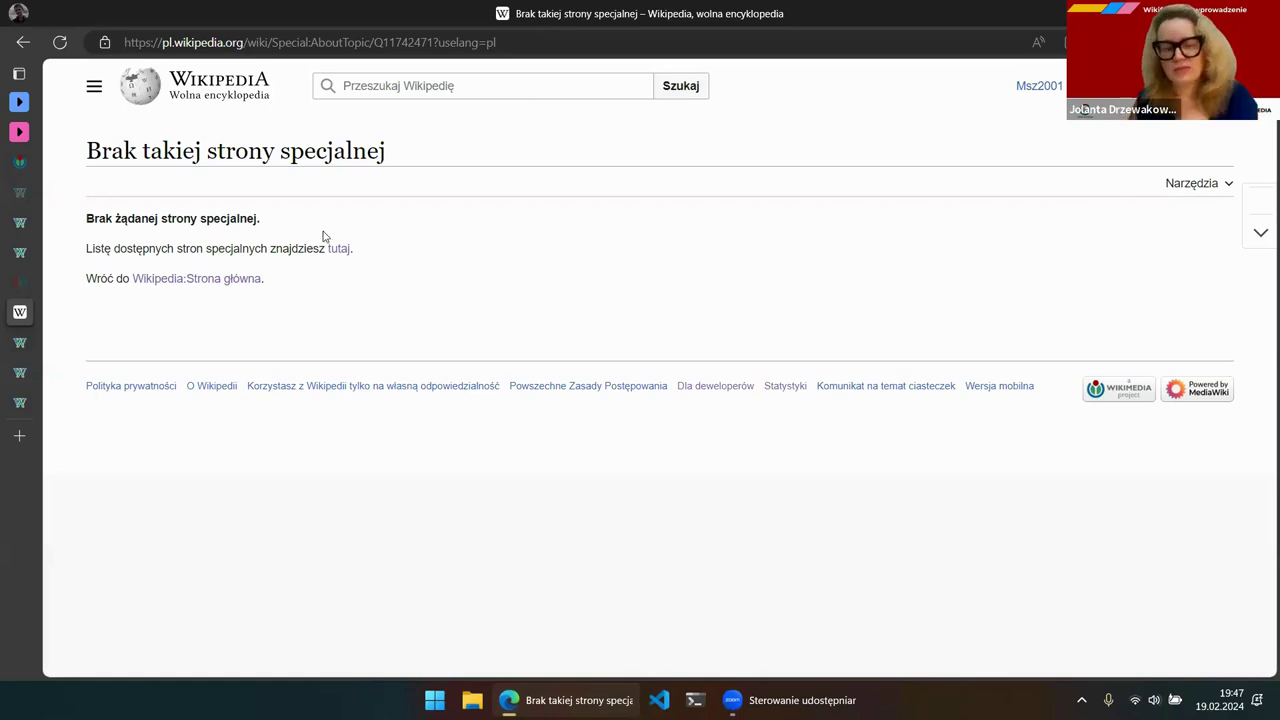
Switch to the open Wikifunctions:Catalogue page and return to the beginning of its function list
mouse_move(20, 172)
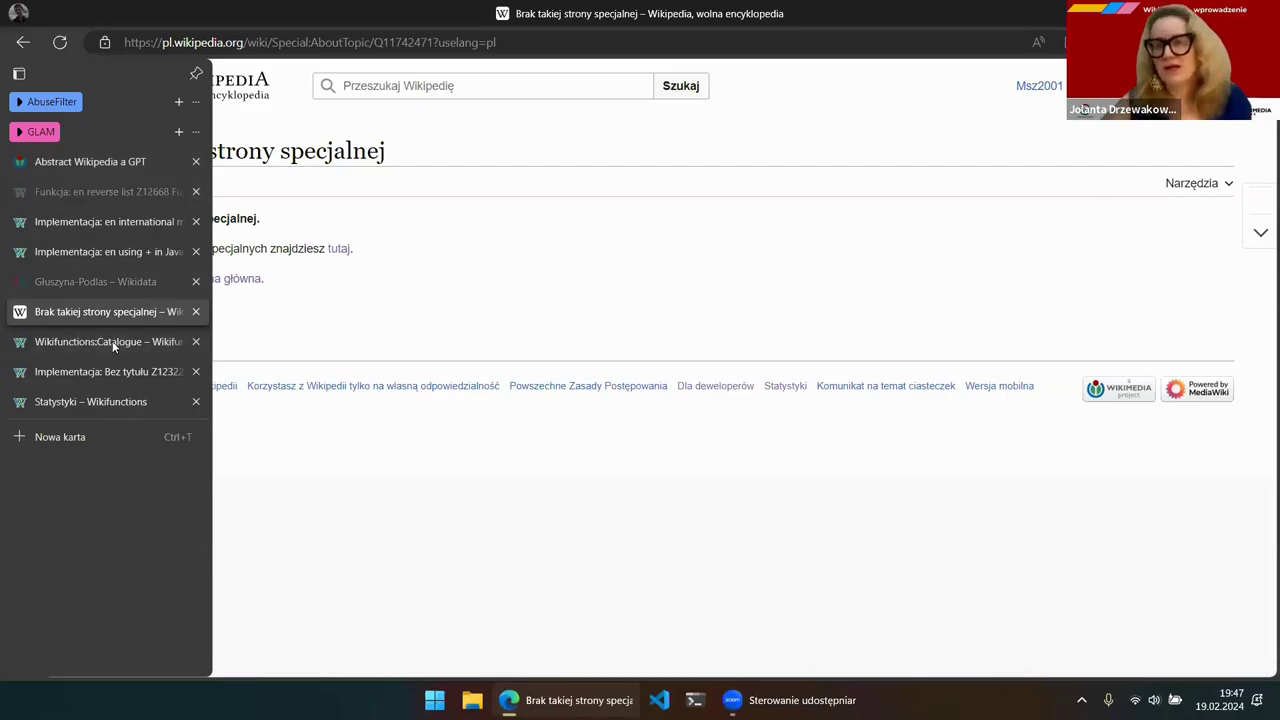
key(ctrl+Tab)
scroll(418, 320, up, 15)
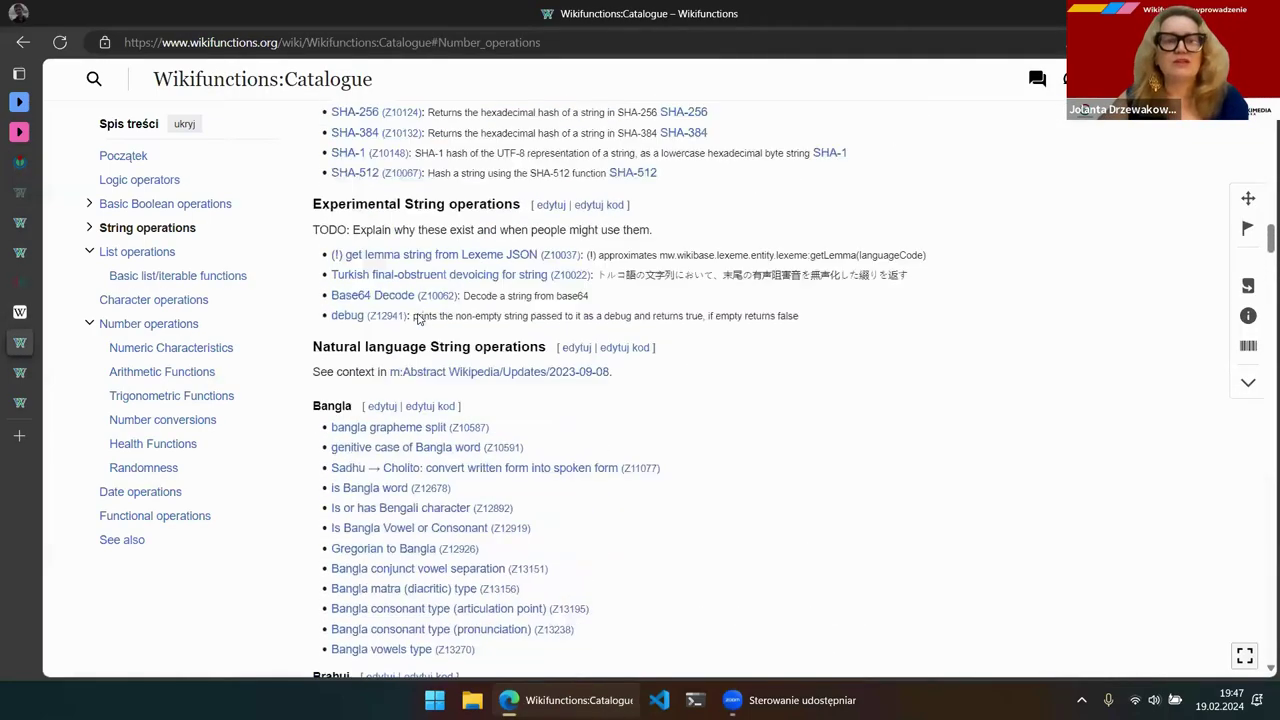
scroll(418, 320, up, 20)
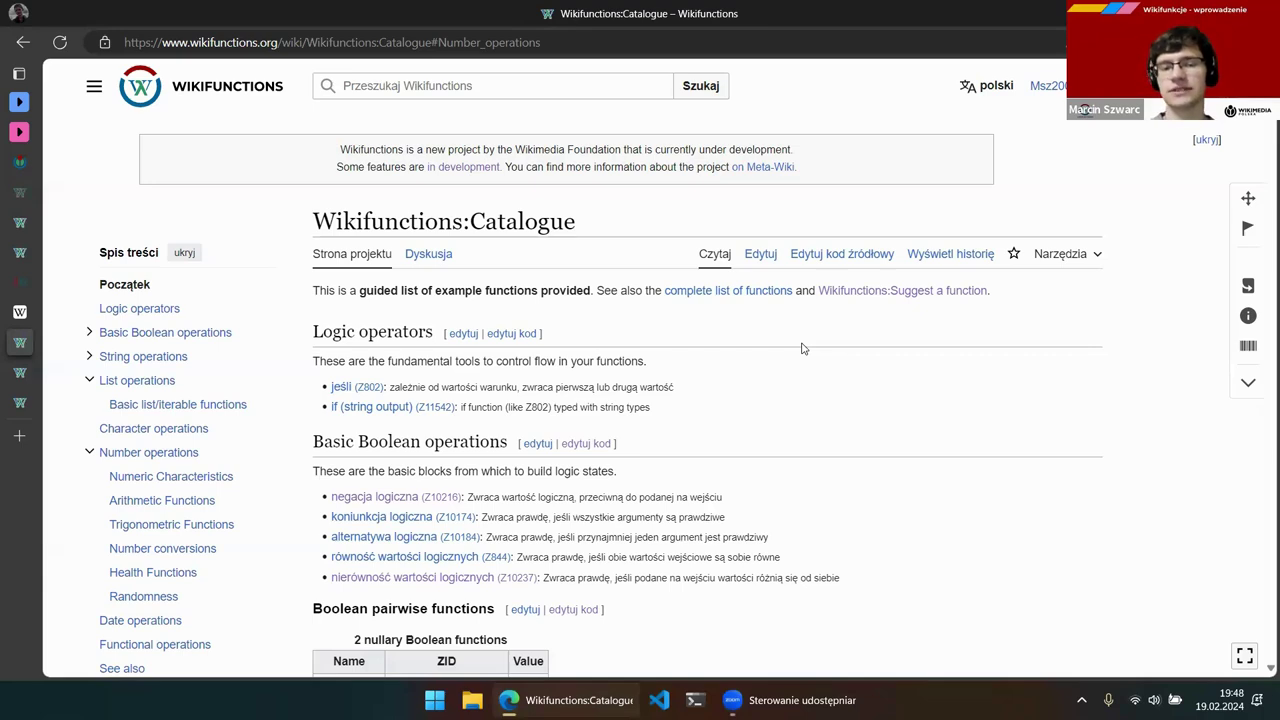
Go to the Wikifunctions main page and open the catalogue of available functions, "Katalog dostępnych funkcji", from its first steps section
click(188, 92)
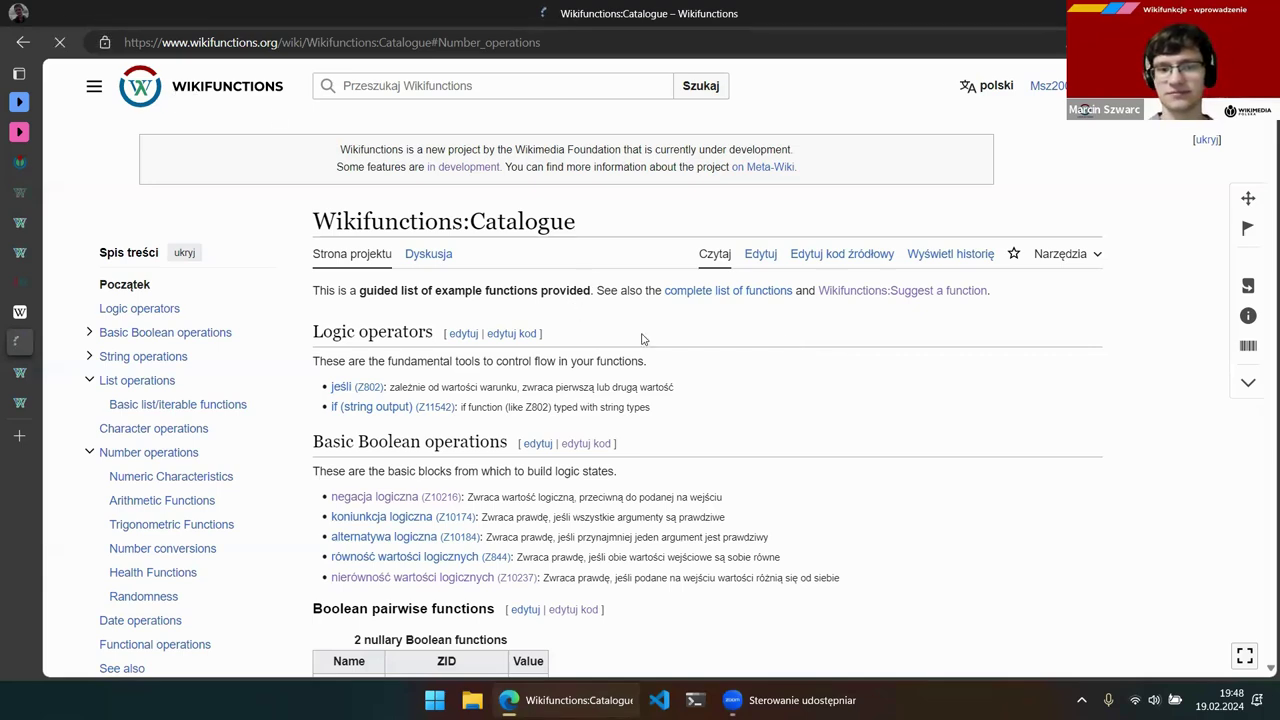
scroll(967, 462, down, 2)
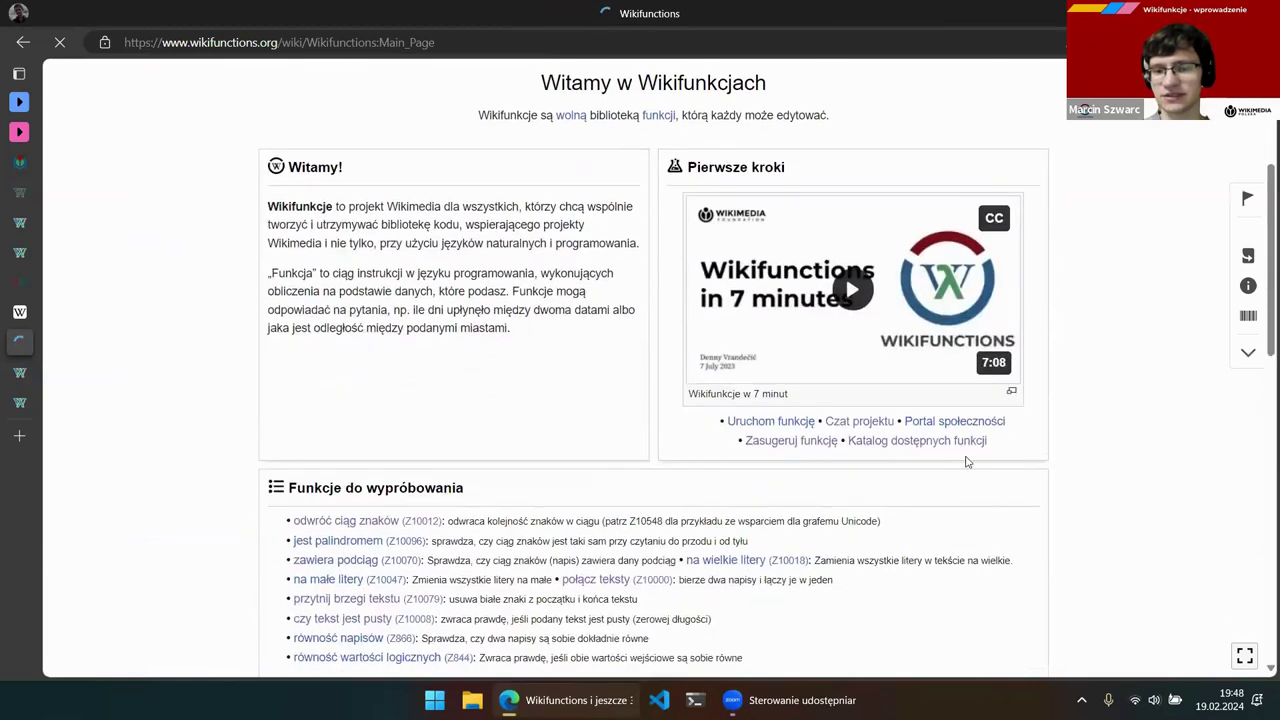
click(897, 451)
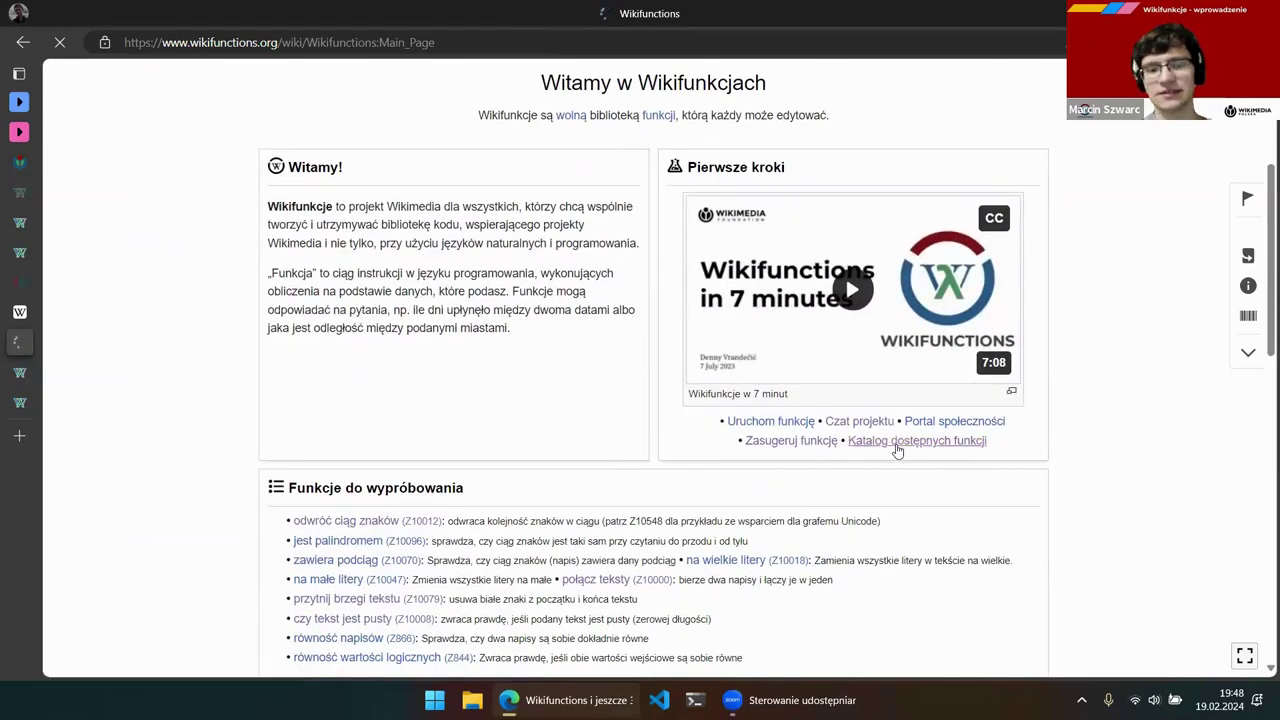
Find "is anagram (simple)" among the catalogue's String evaluation operations and open that function's page
scroll(634, 293, down, 3)
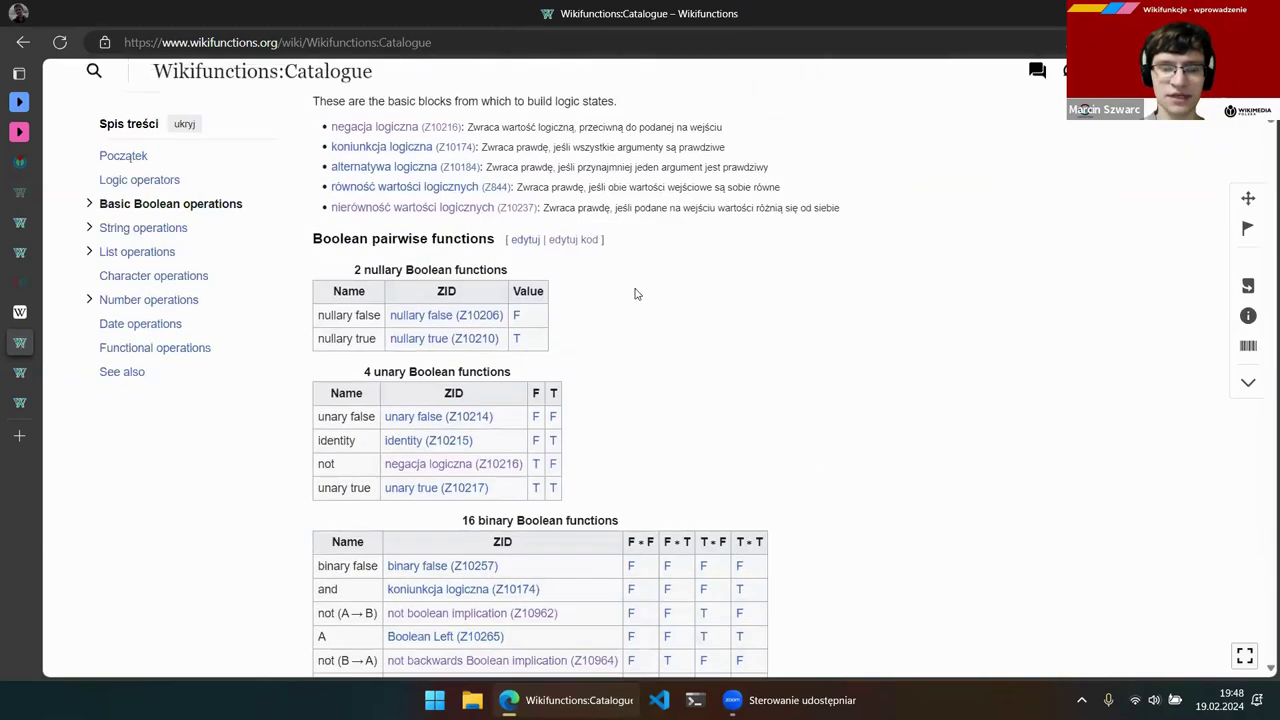
scroll(644, 335, down, 7)
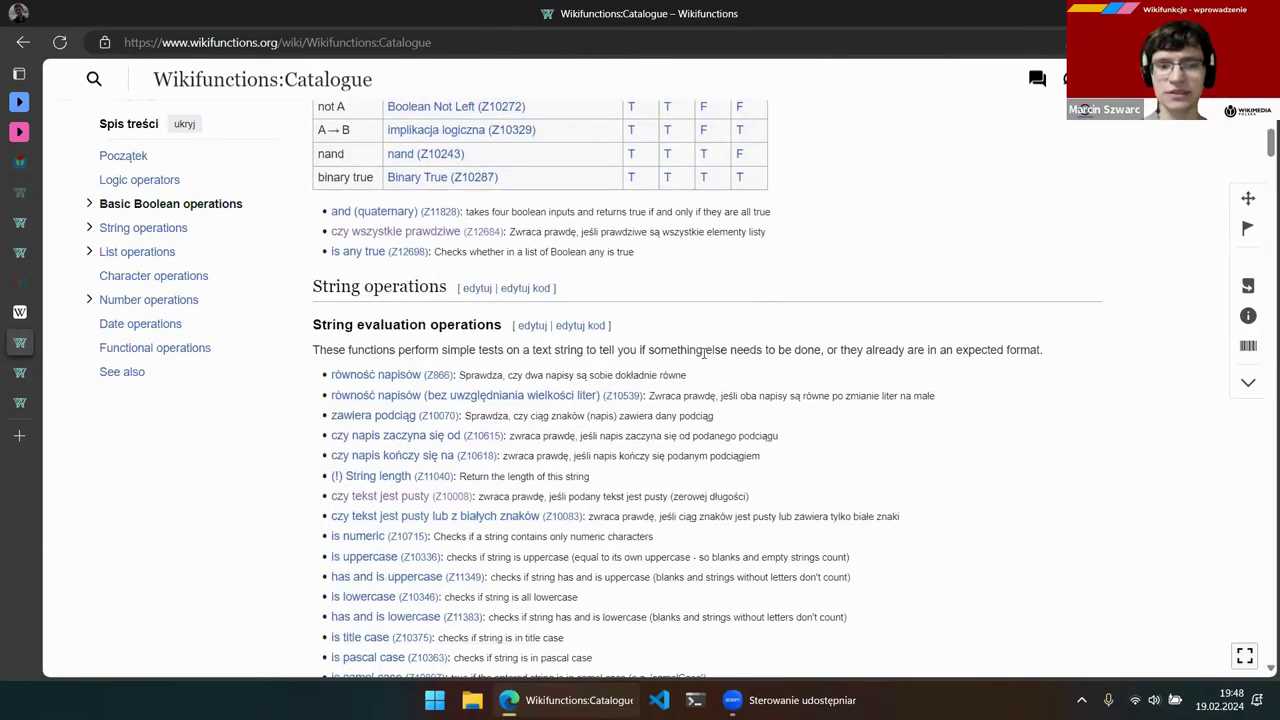
scroll(705, 352, down, 1)
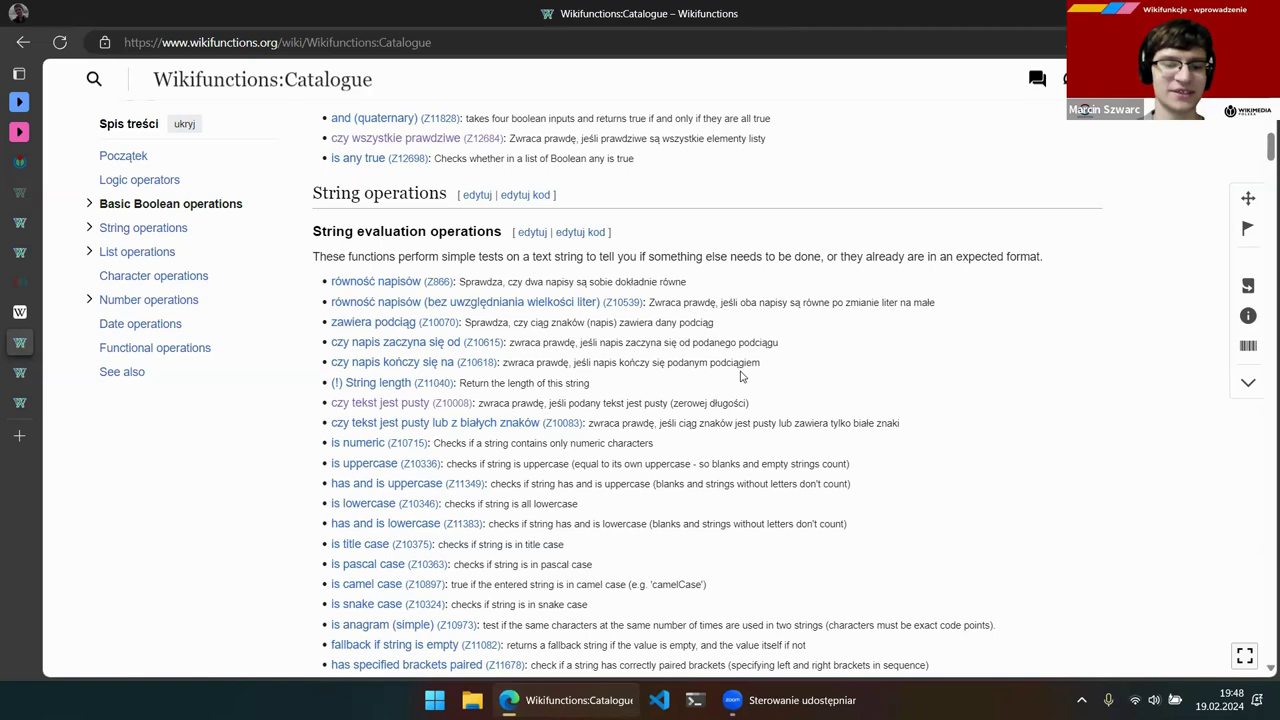
scroll(744, 376, down, 1)
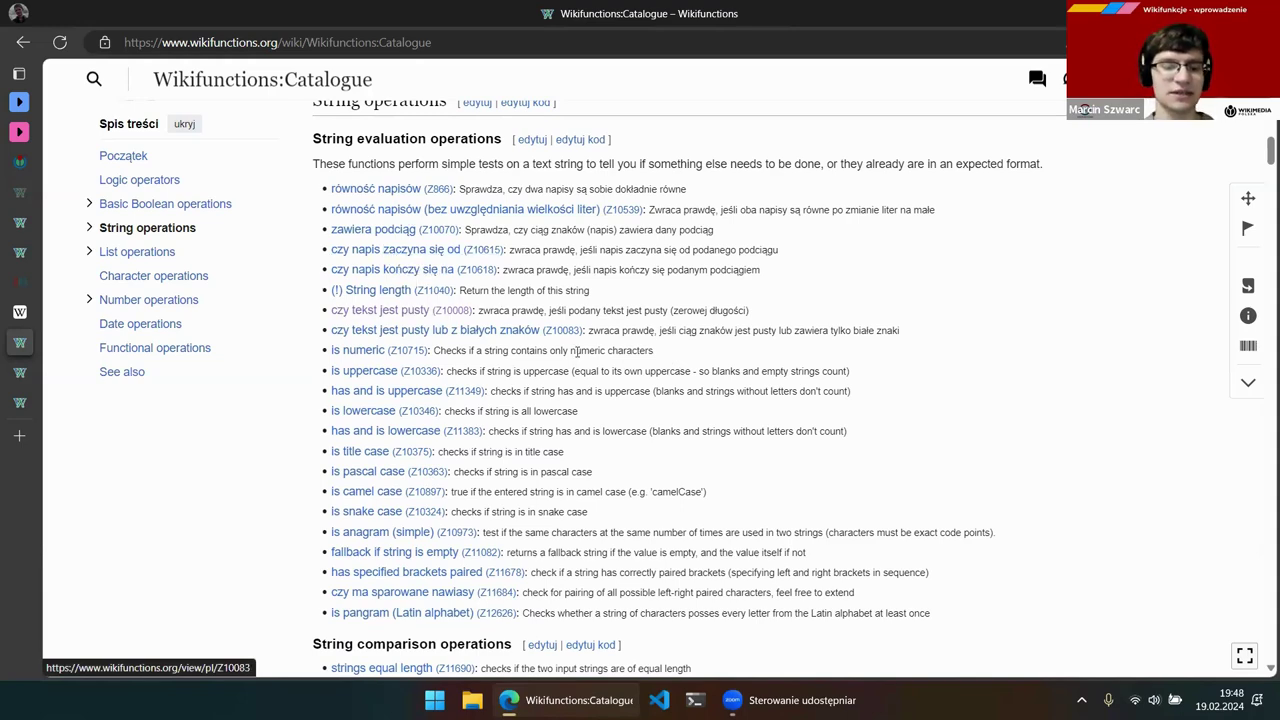
scroll(652, 424, down, 2)
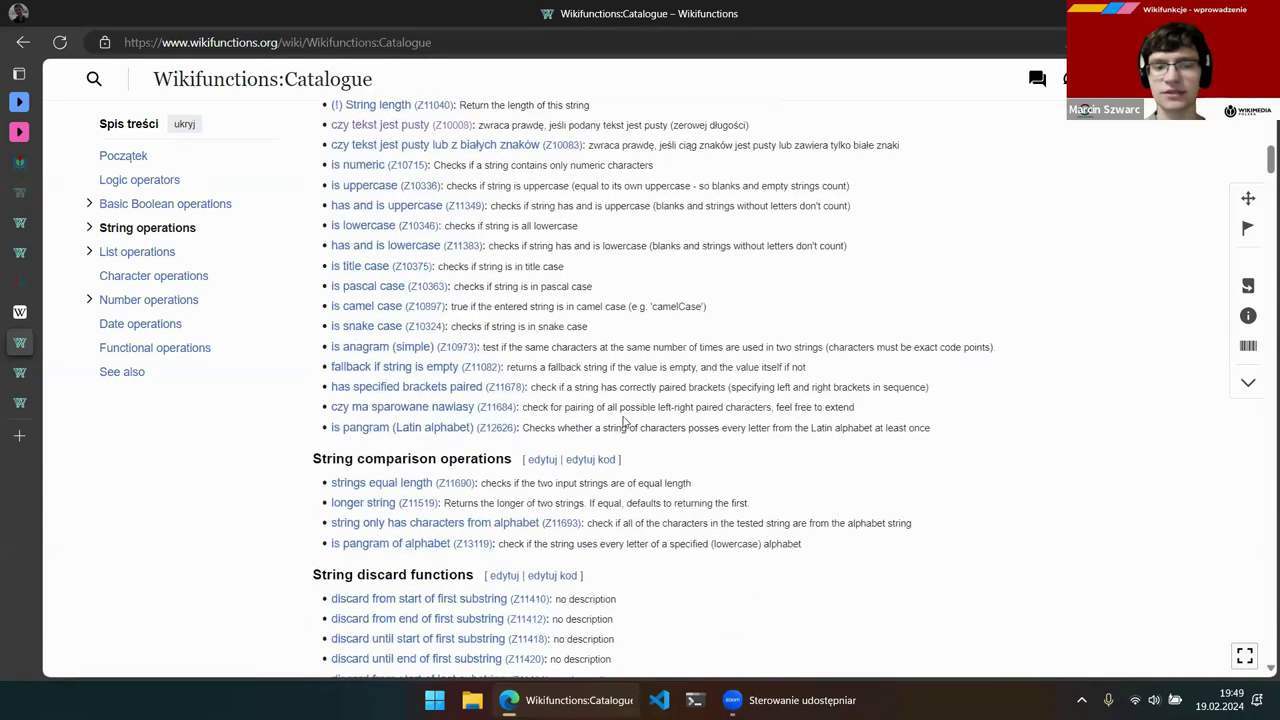
click(407, 352)
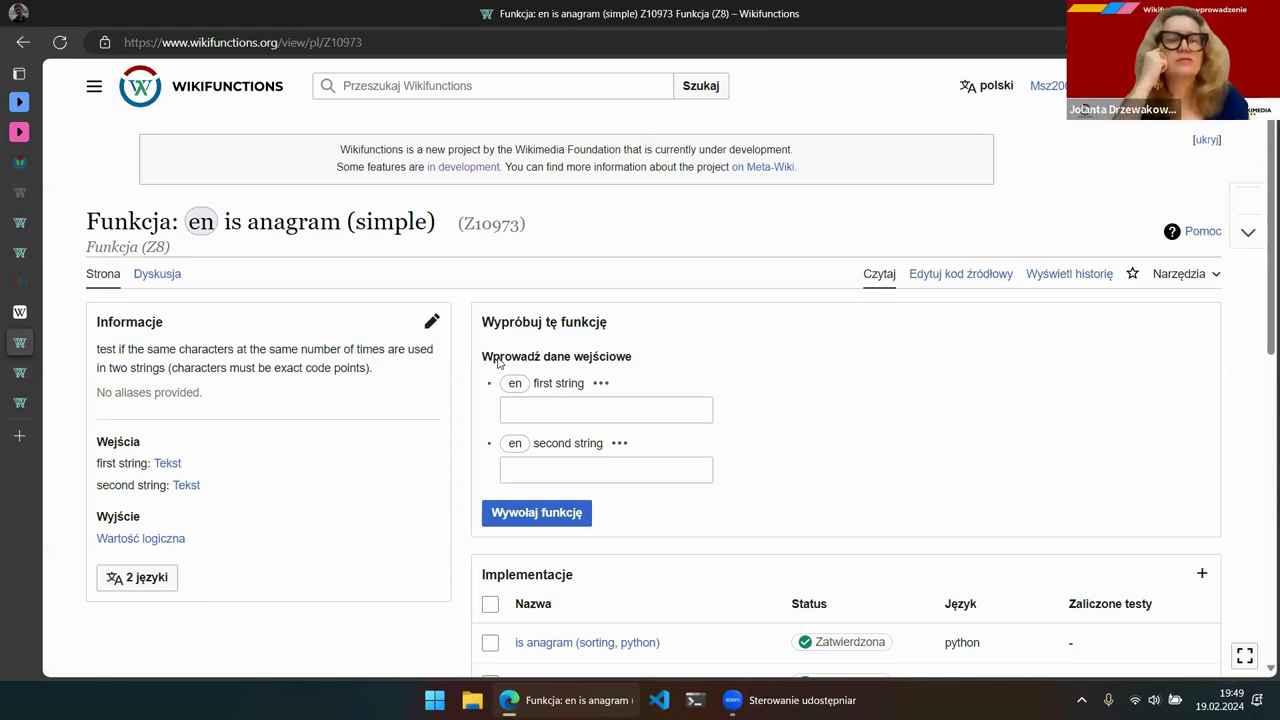
Open the anagram function's source editing form, review its name, description, inputs and output, and return to the function page
scroll(728, 368, down, 1)
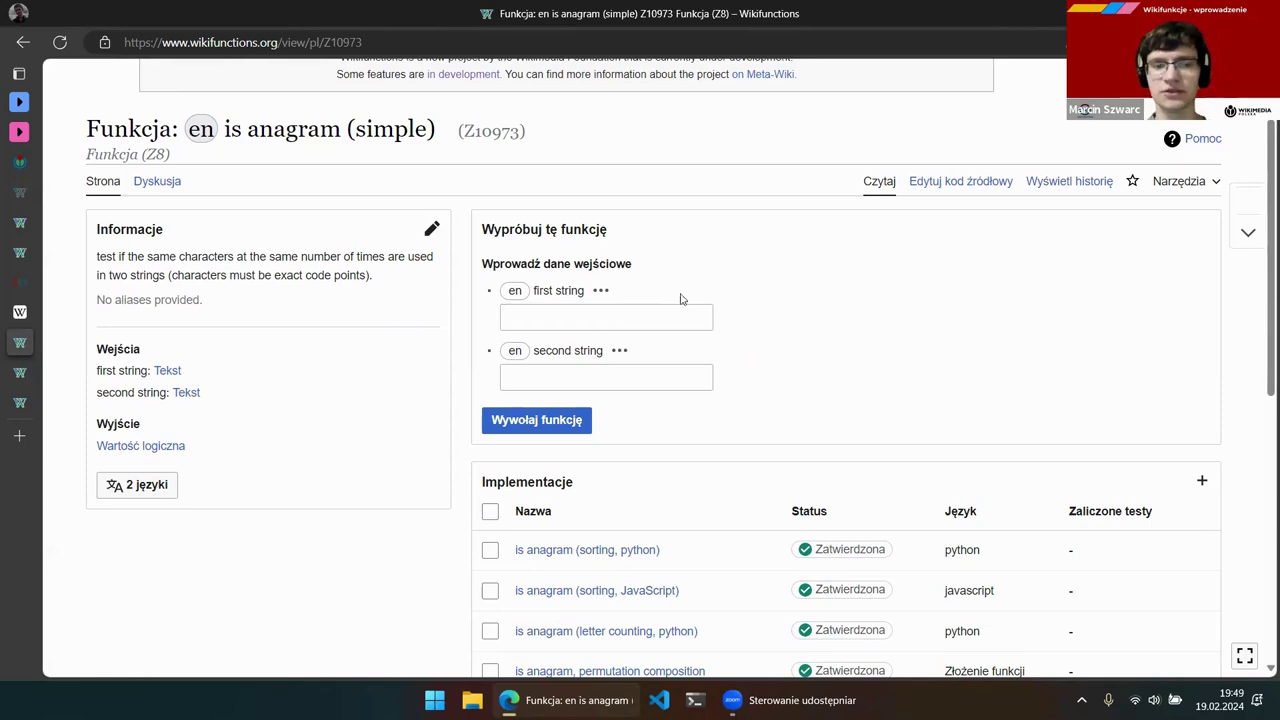
click(958, 190)
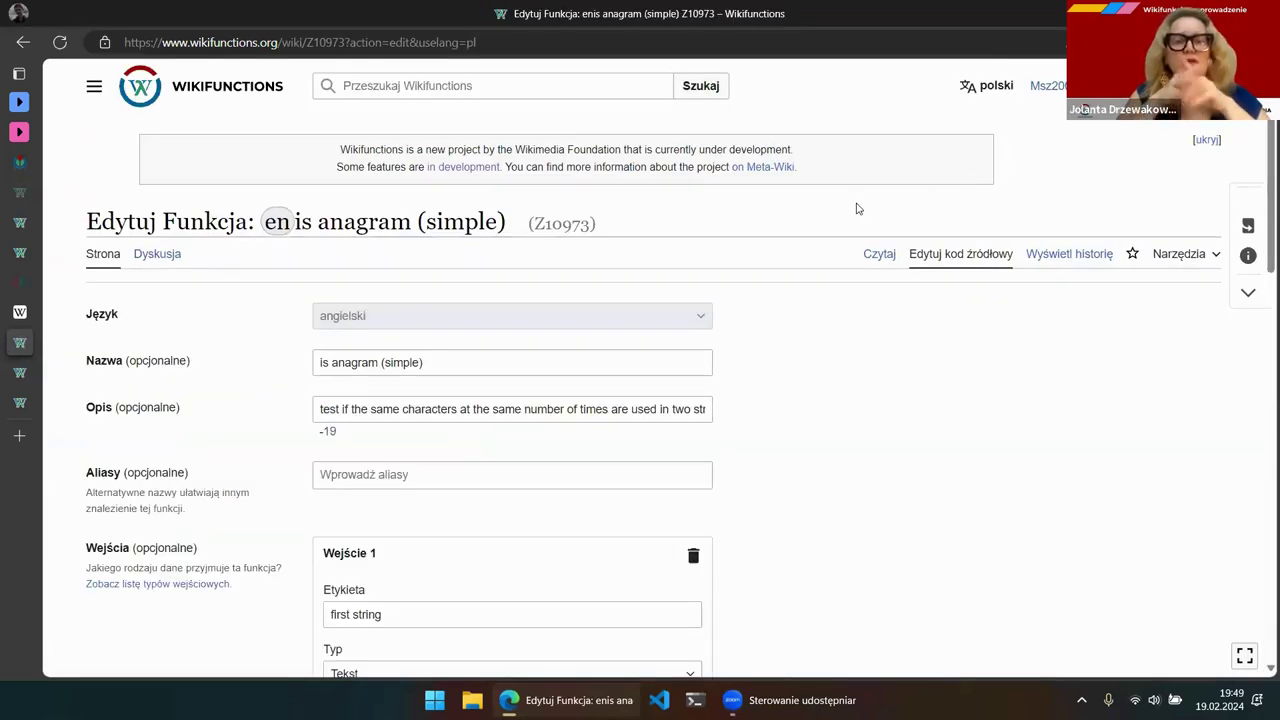
scroll(852, 225, down, 5)
scroll(848, 239, up, 2)
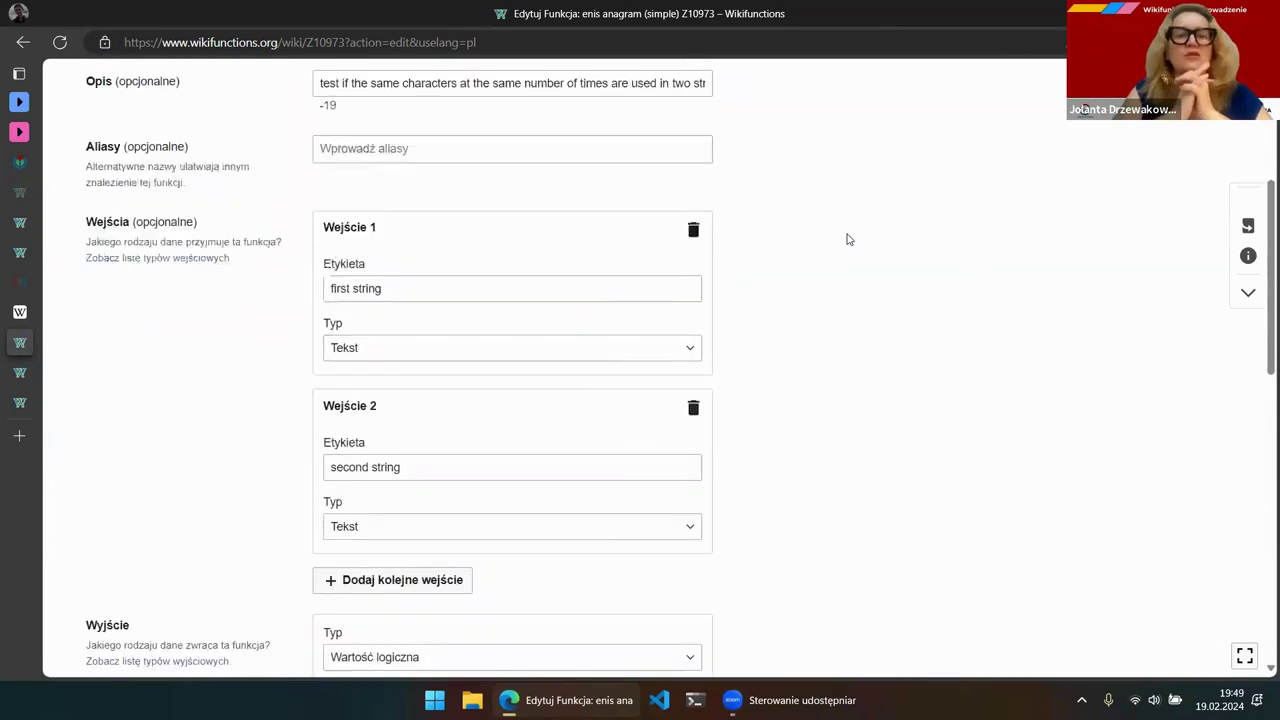
scroll(848, 239, up, 2)
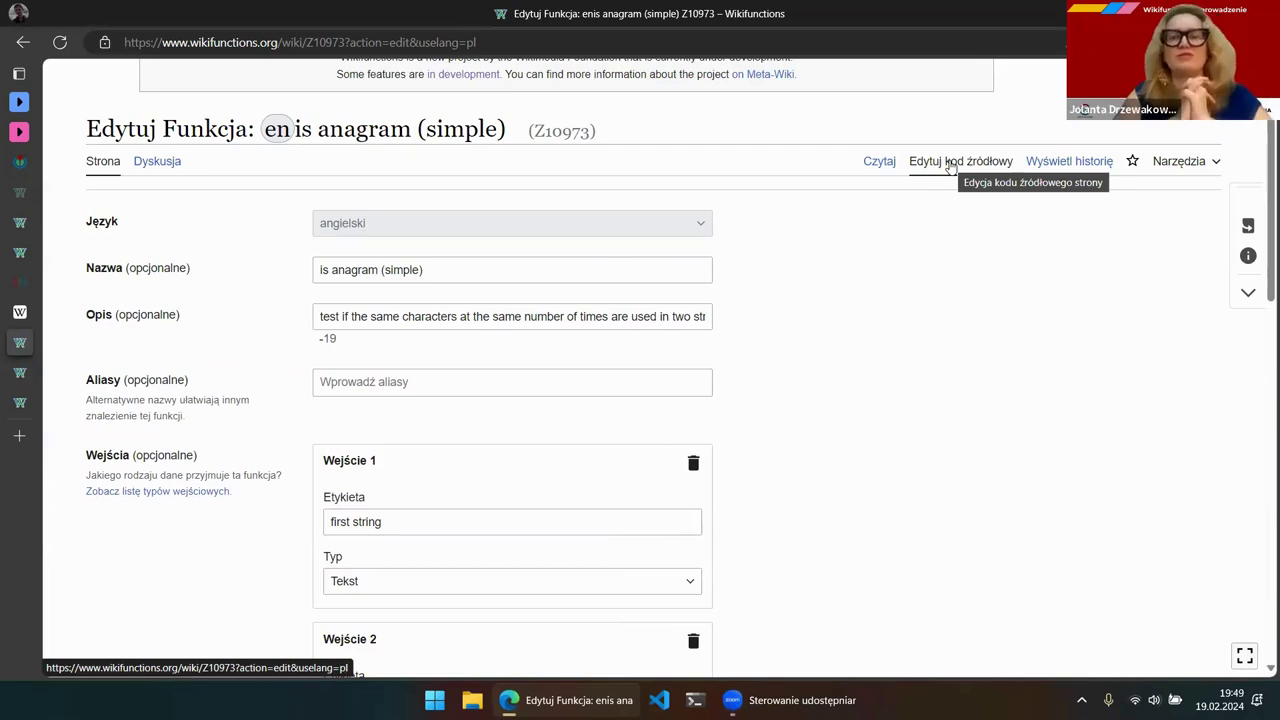
key(alt+Left)
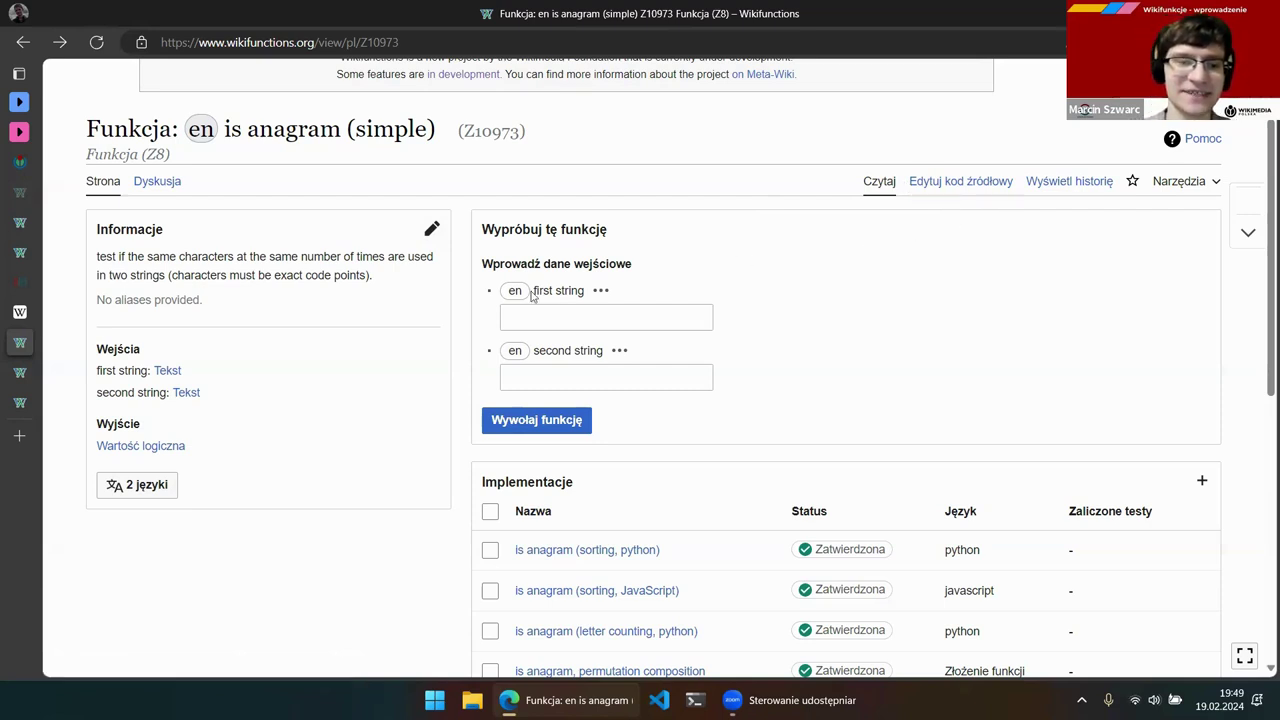
Edit the anagram function's information and enter the Polish label "czy jest anagramem (prostym)"
click(433, 236)
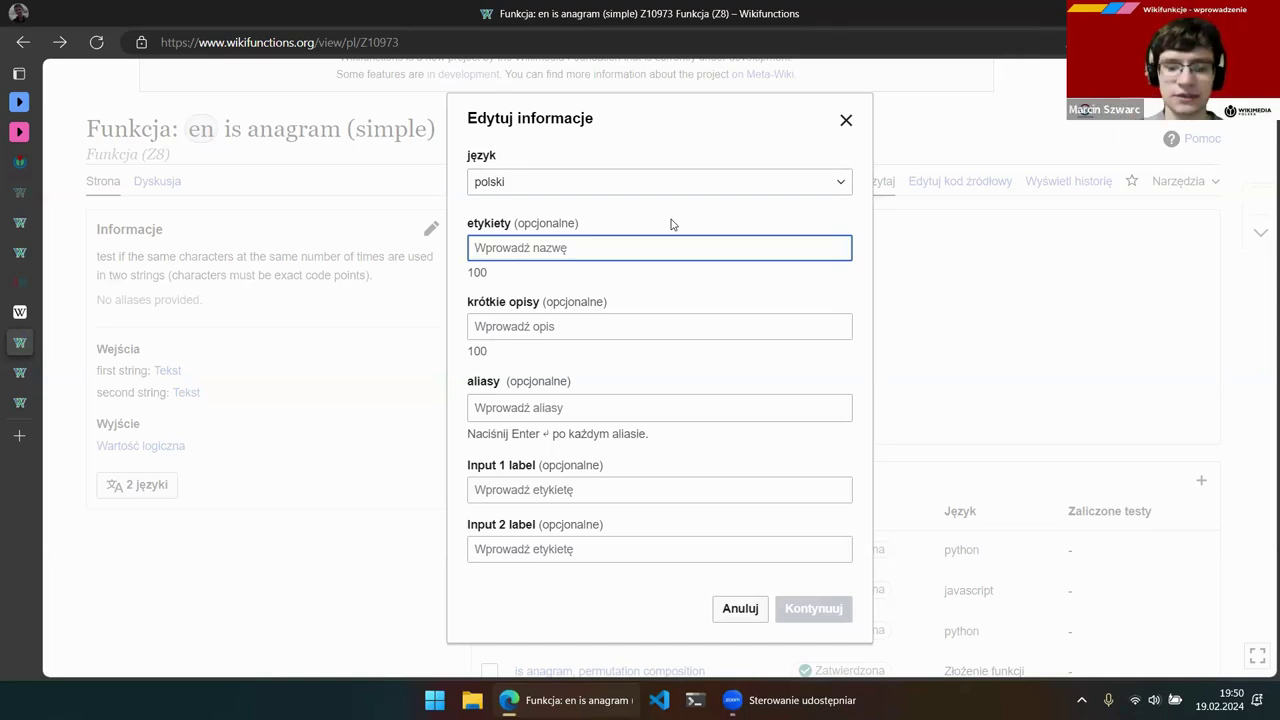
text(czy )
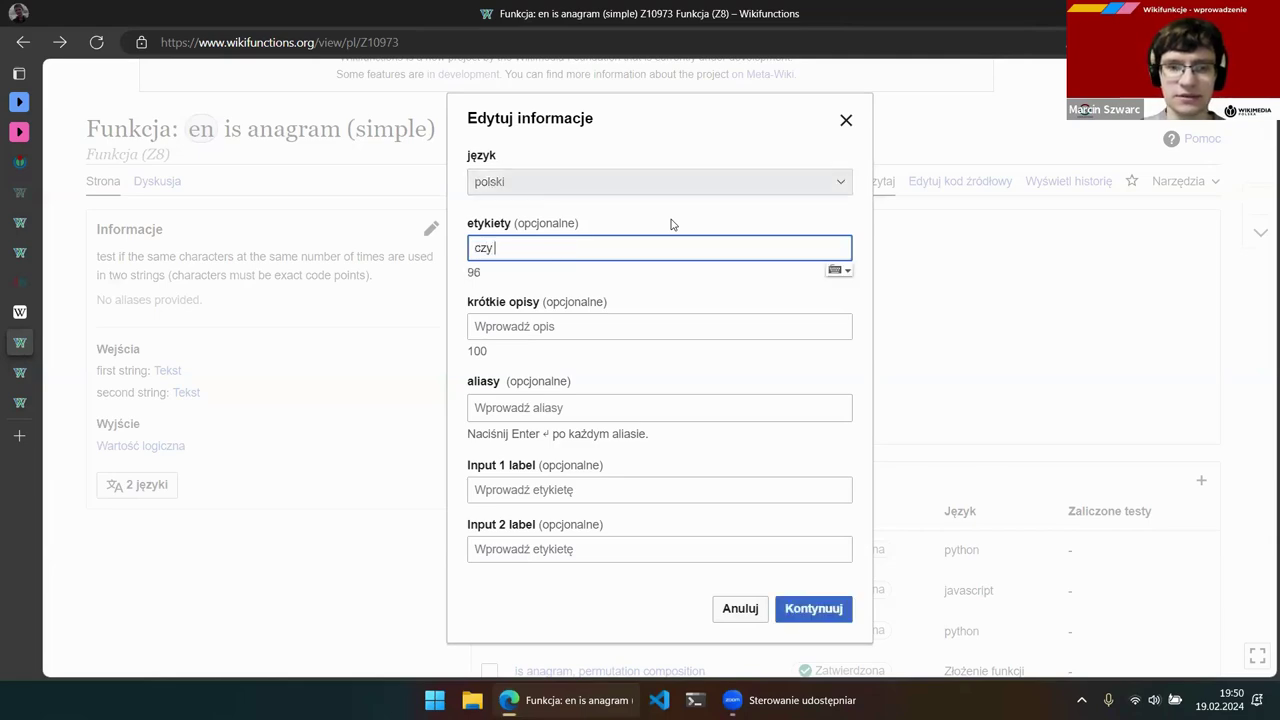
text(jest anagramem)
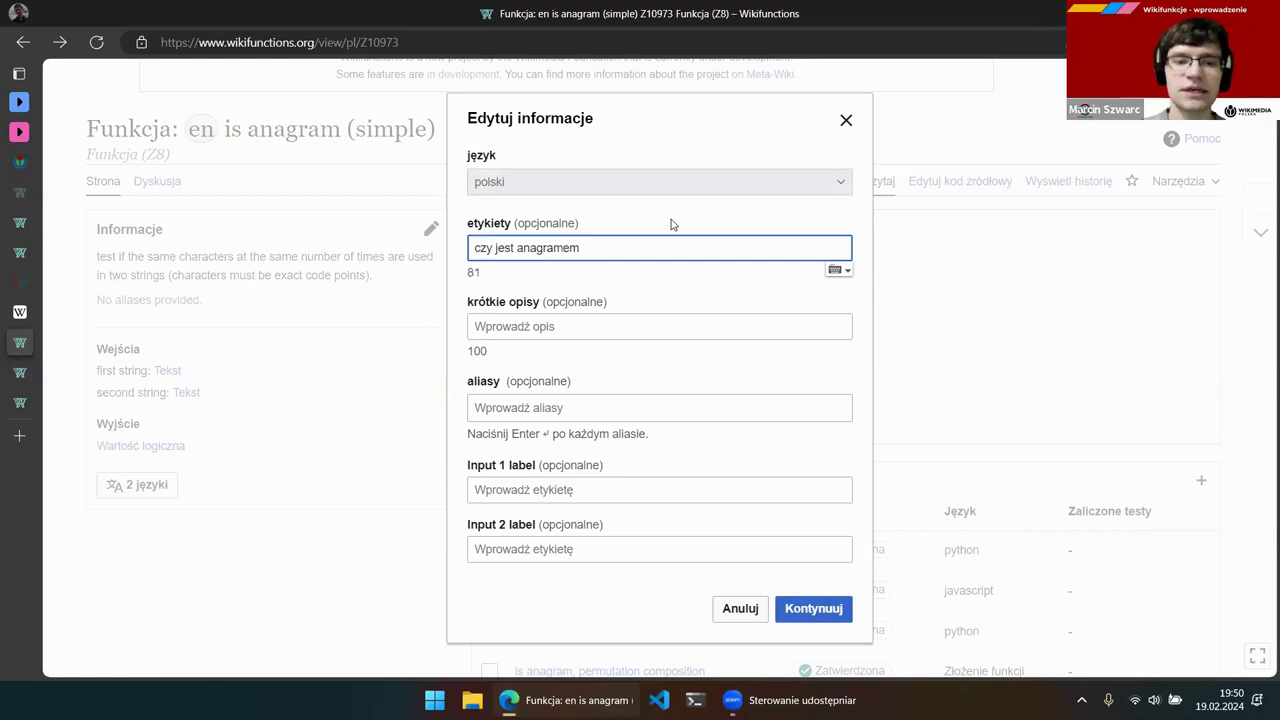
text( ())
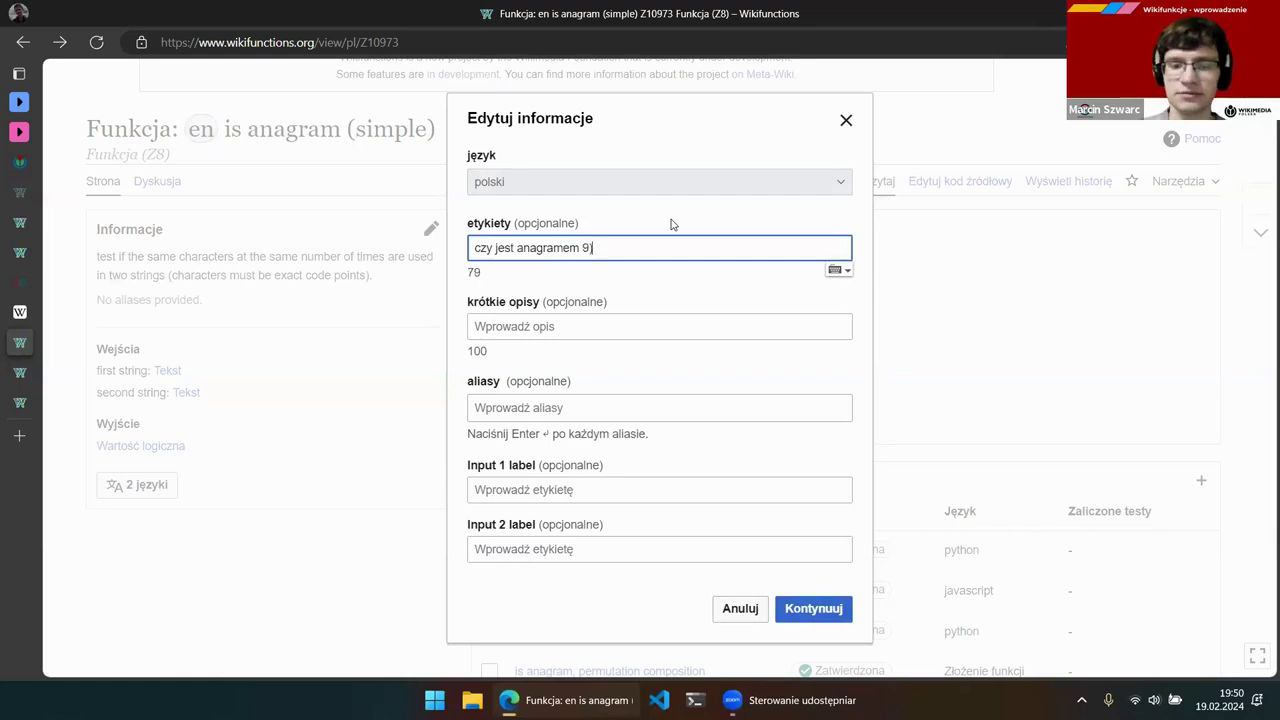
key(Left)
key(BackSpace)
text(()
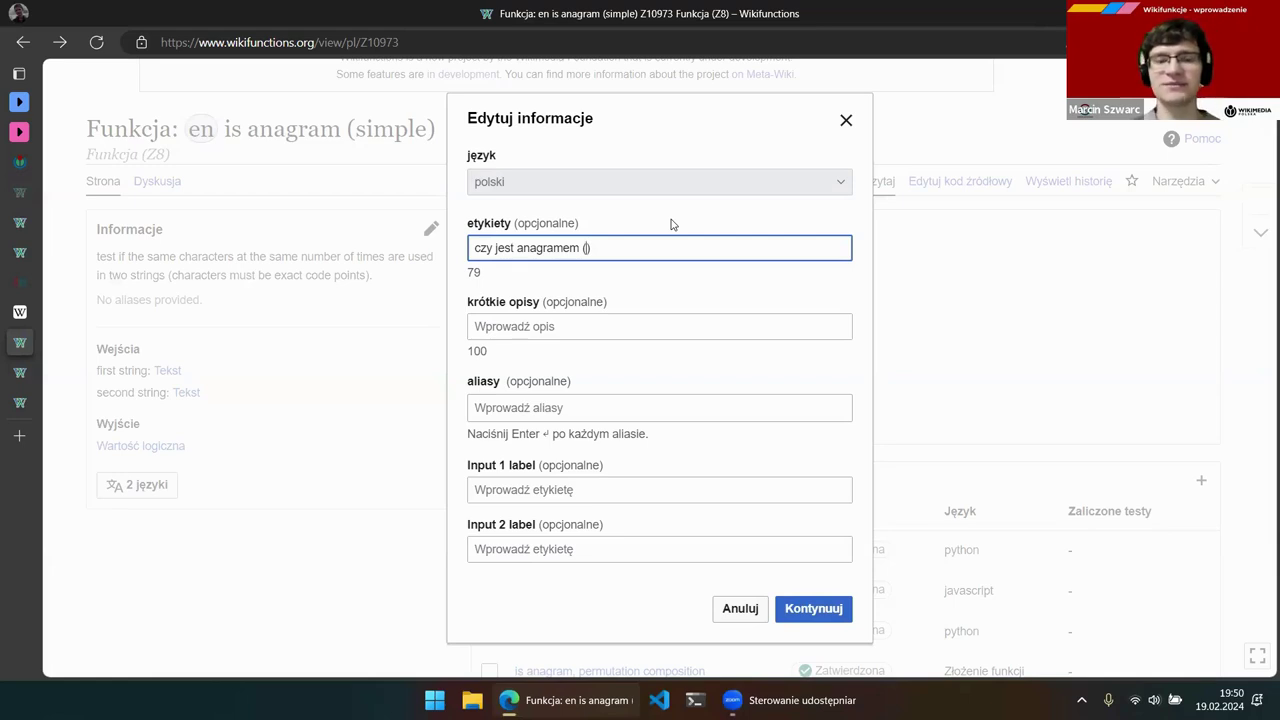
text(prostym)
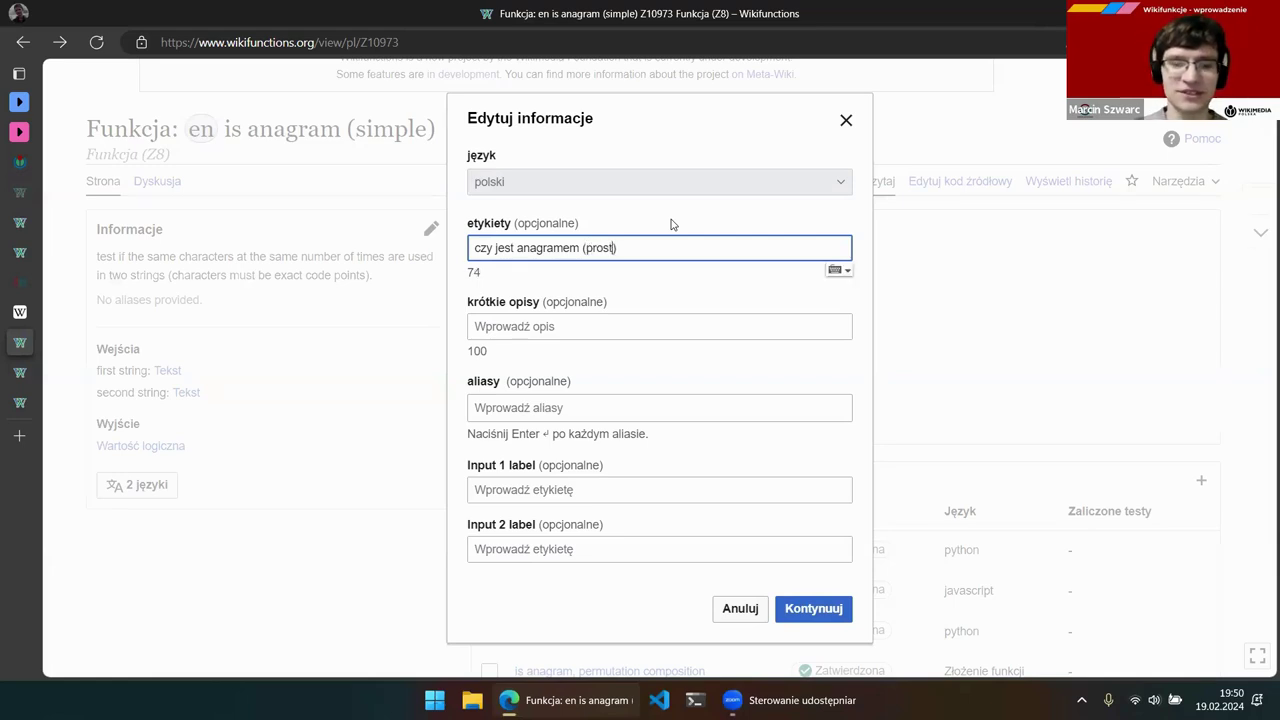
Enter the Polish short description "sprawdza, czy wyrazy składają się z tych samych liter występujących tyle samo razy"
click(545, 337)
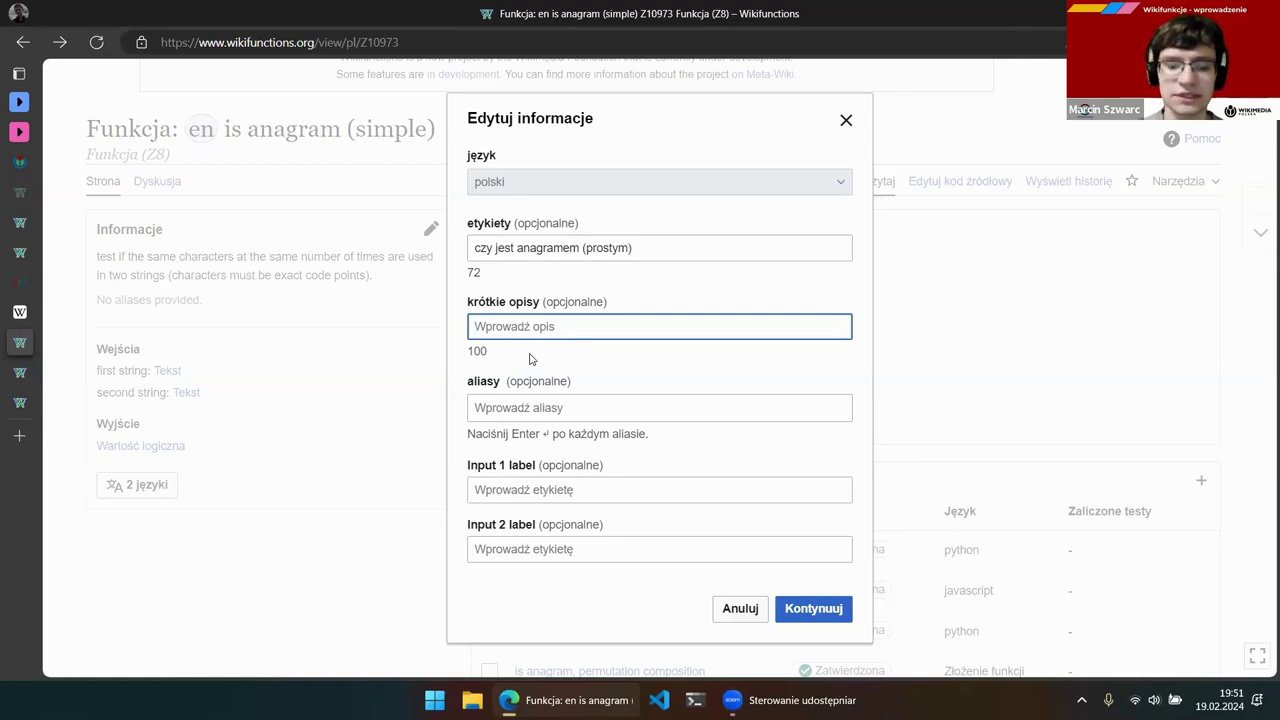
text(sprawdza)
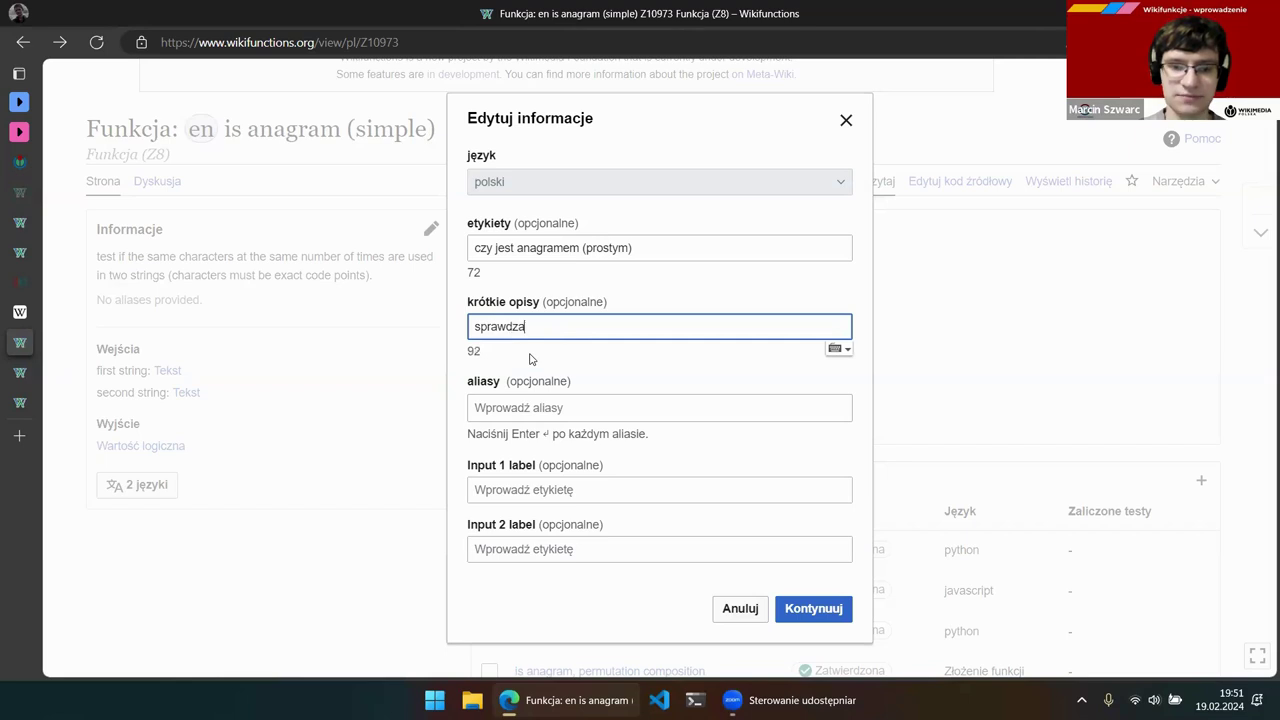
text(, czy wraz)
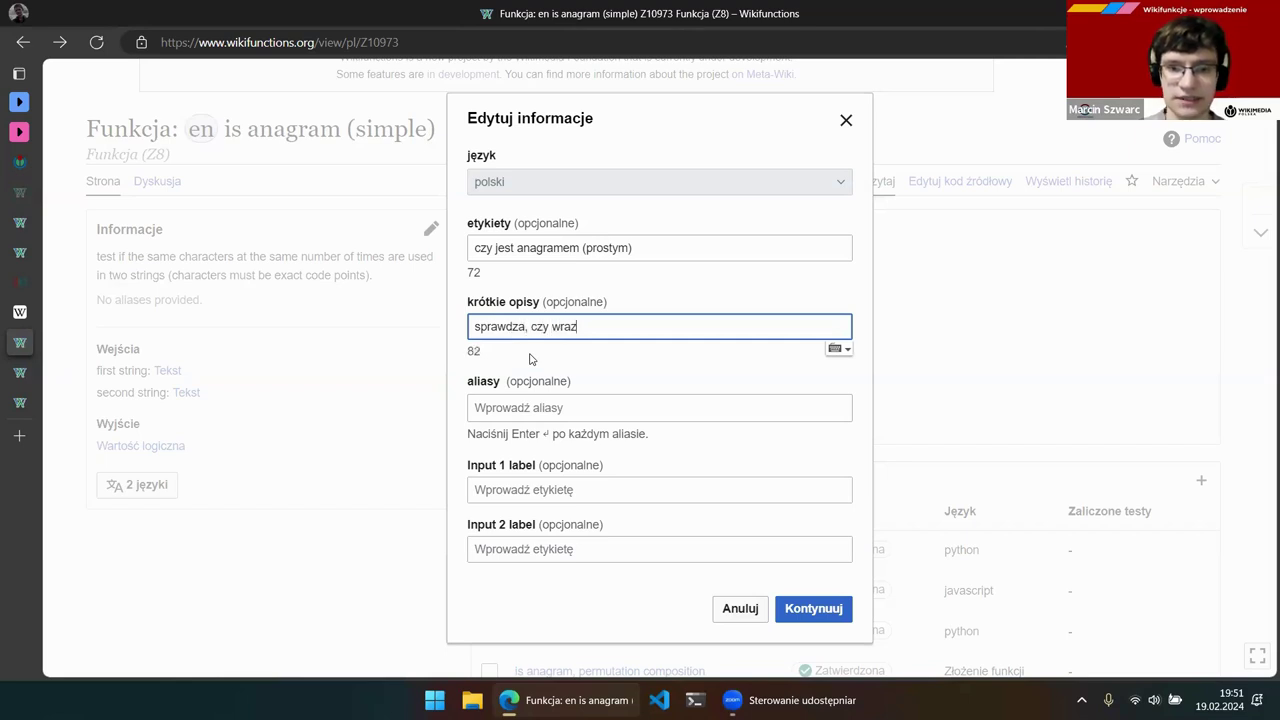
key(BackSpace)
key(BackSpace)
key(BackSpace)
text(yrazy)
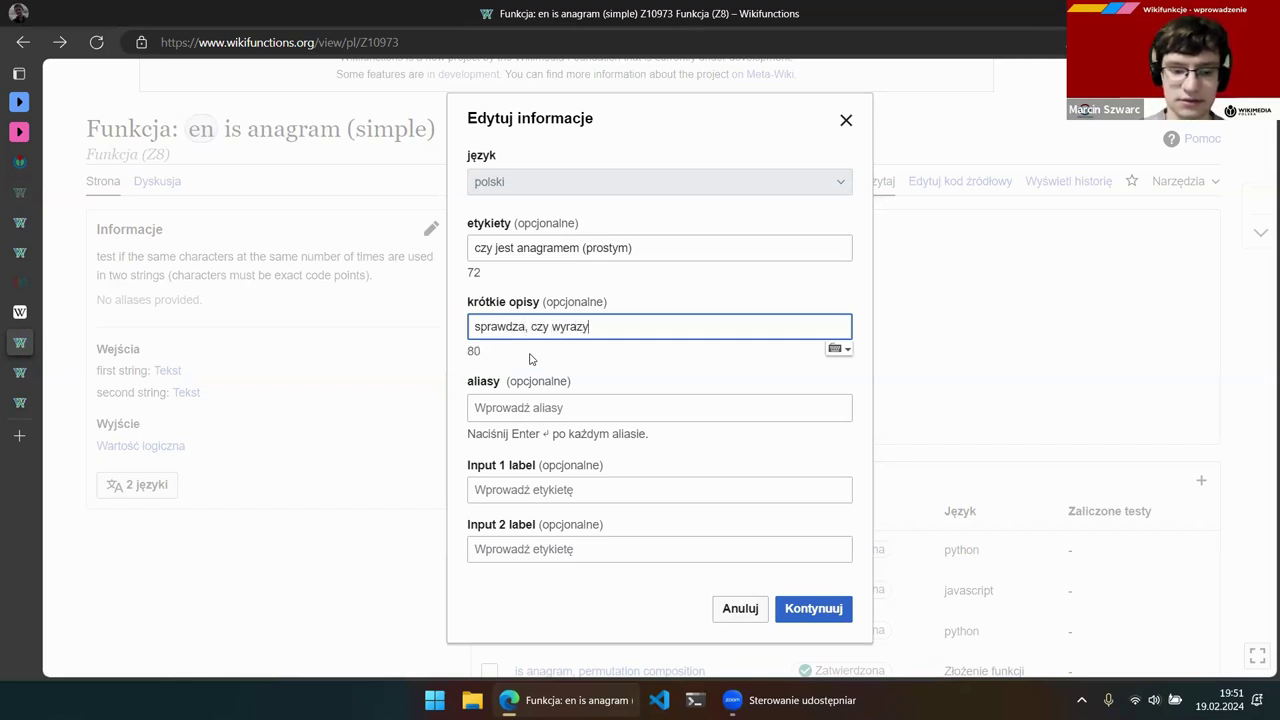
text( składa)
key(BackSpace)
key(BackSpace)
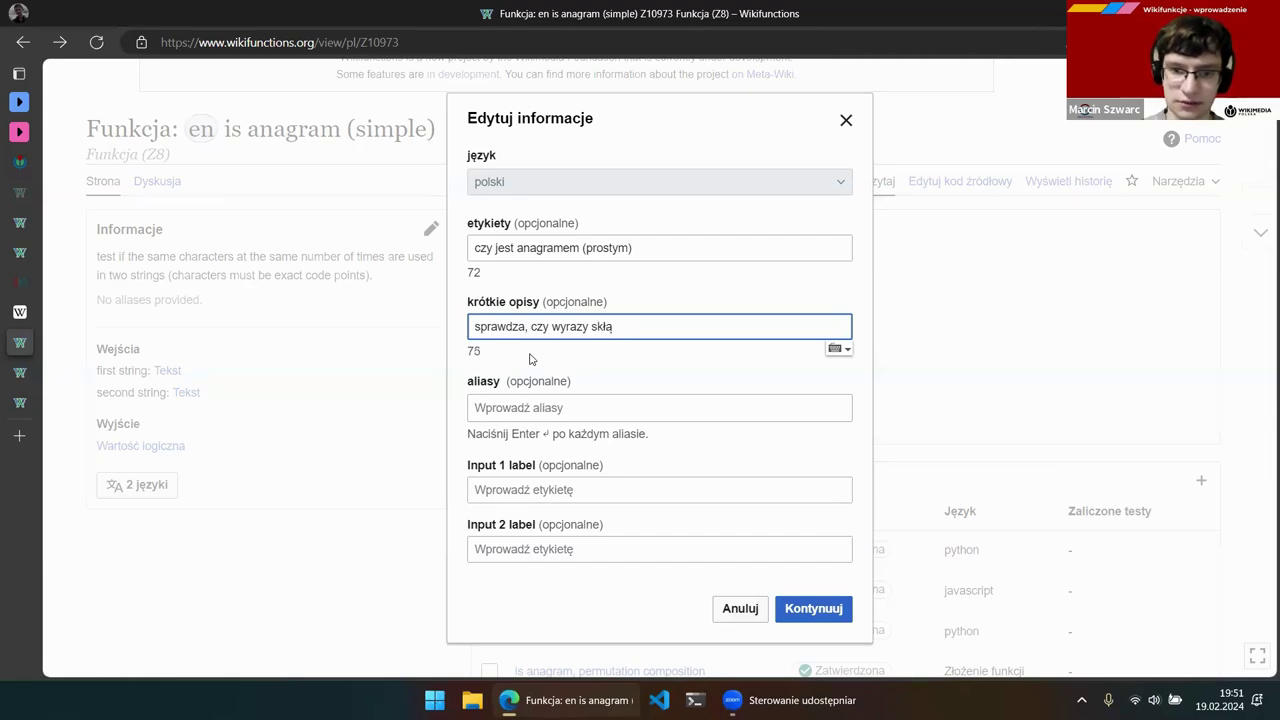
text(dają się z )
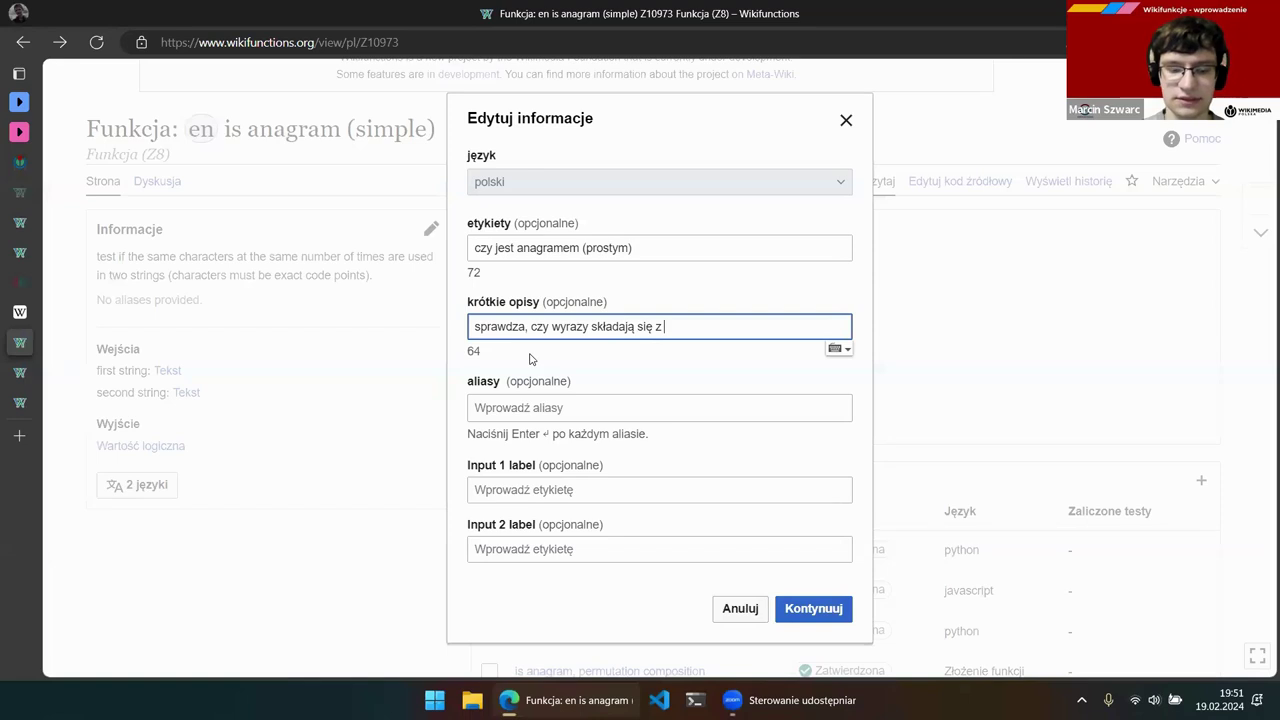
text(tych samy)
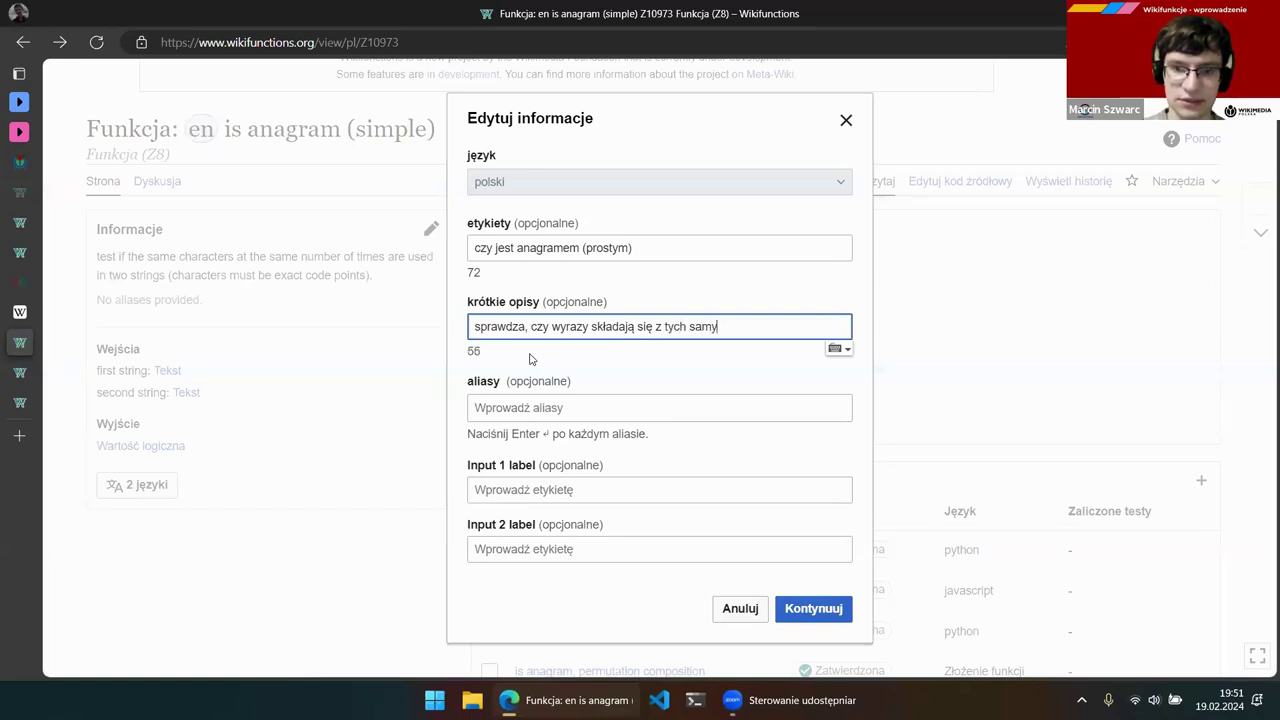
text(ch liter wystę)
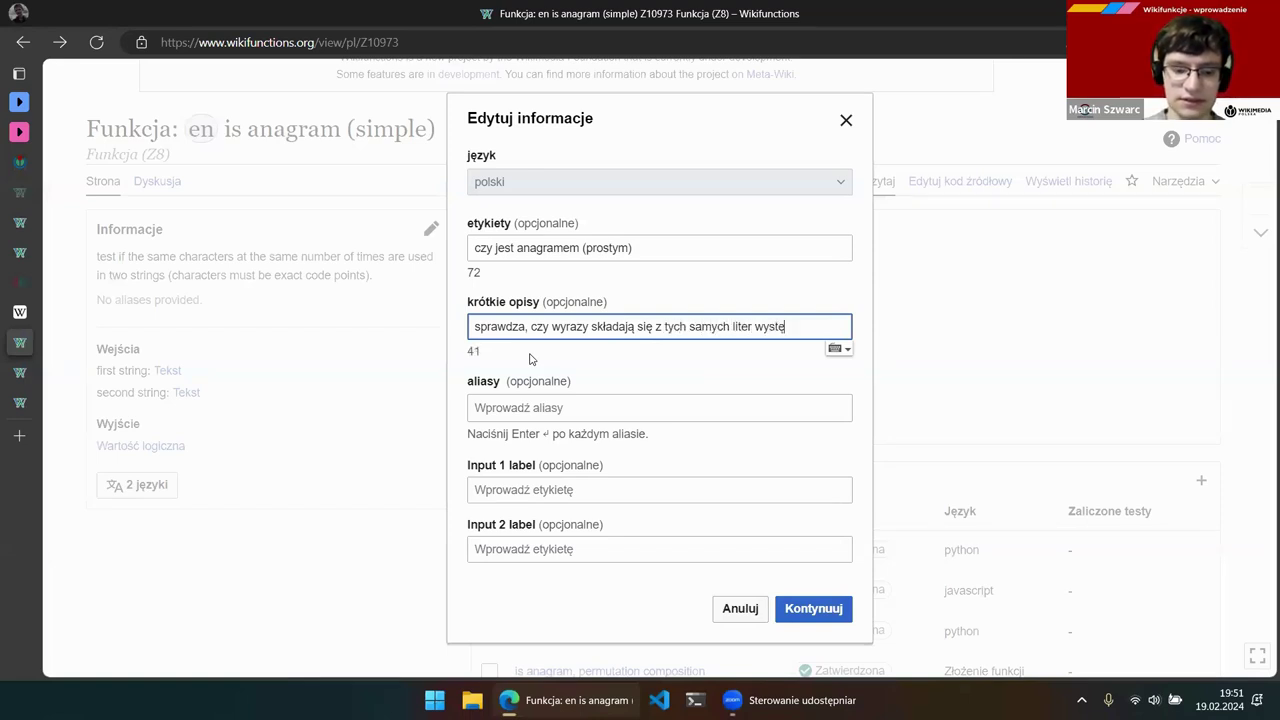
text(pujących tyle )
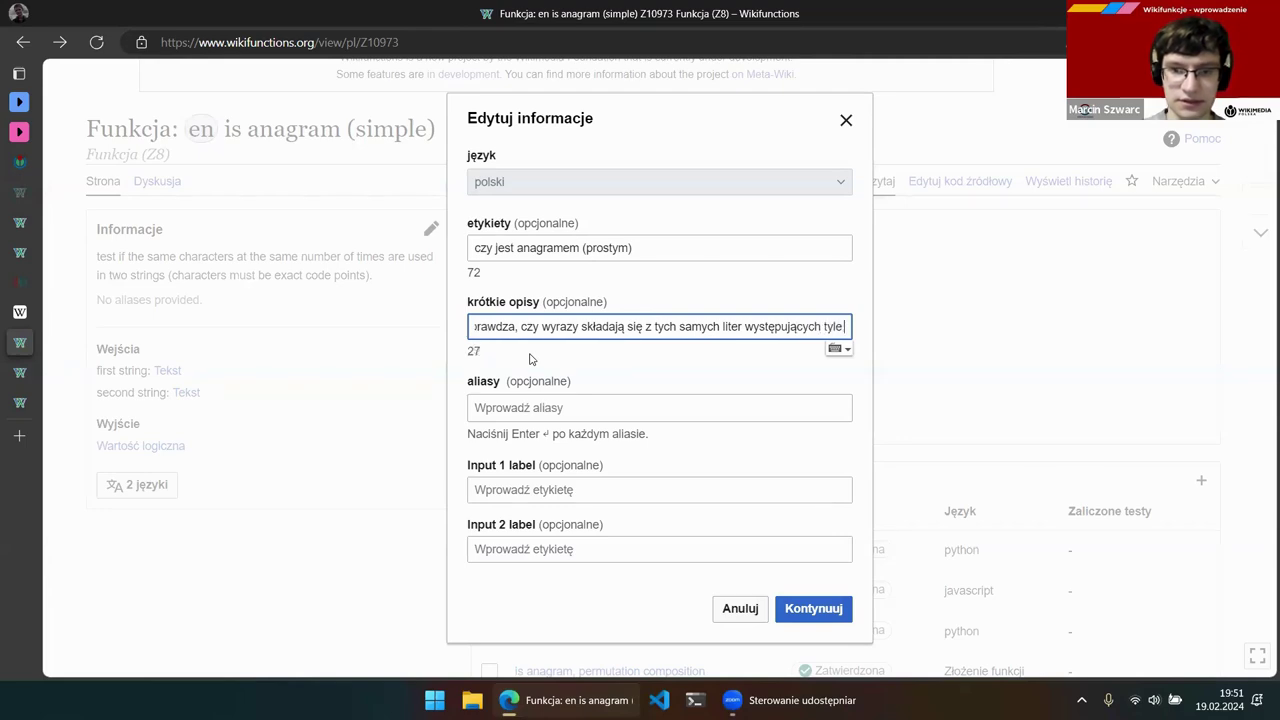
text(samo razy)
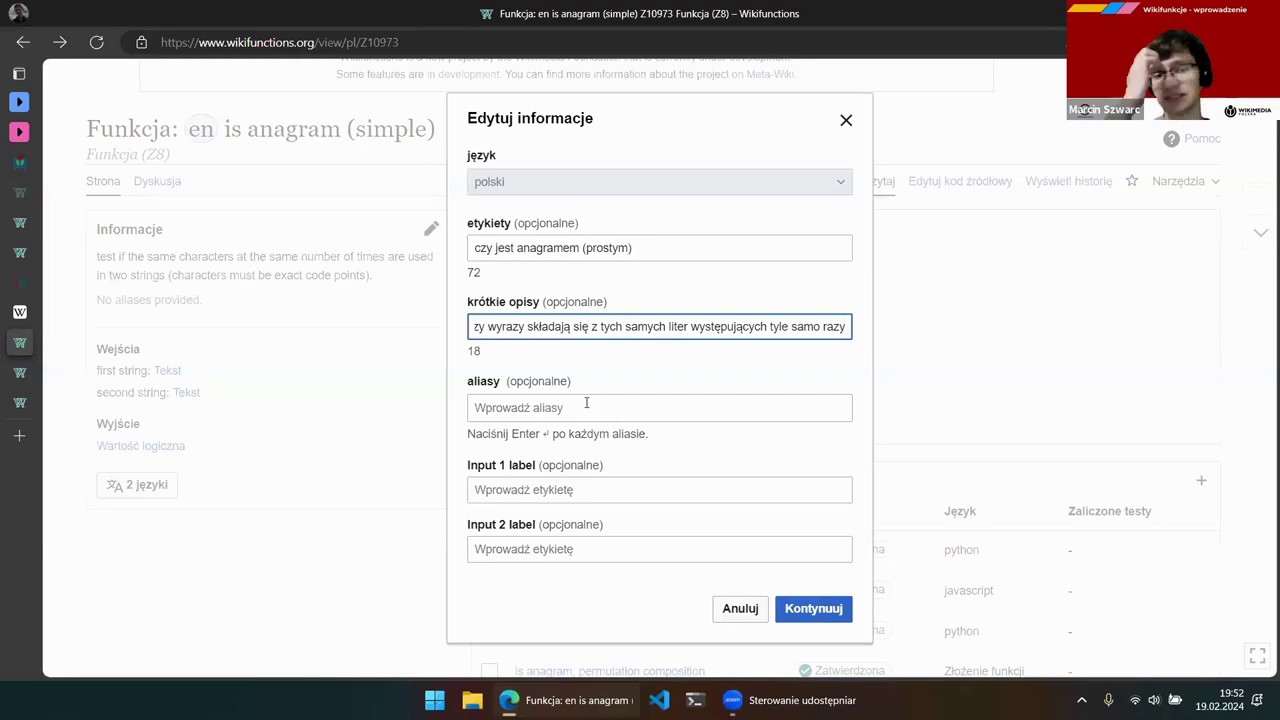
Label the function's first input "pierwszy napis" and its second input "drugi napis" in Polish
click(565, 490)
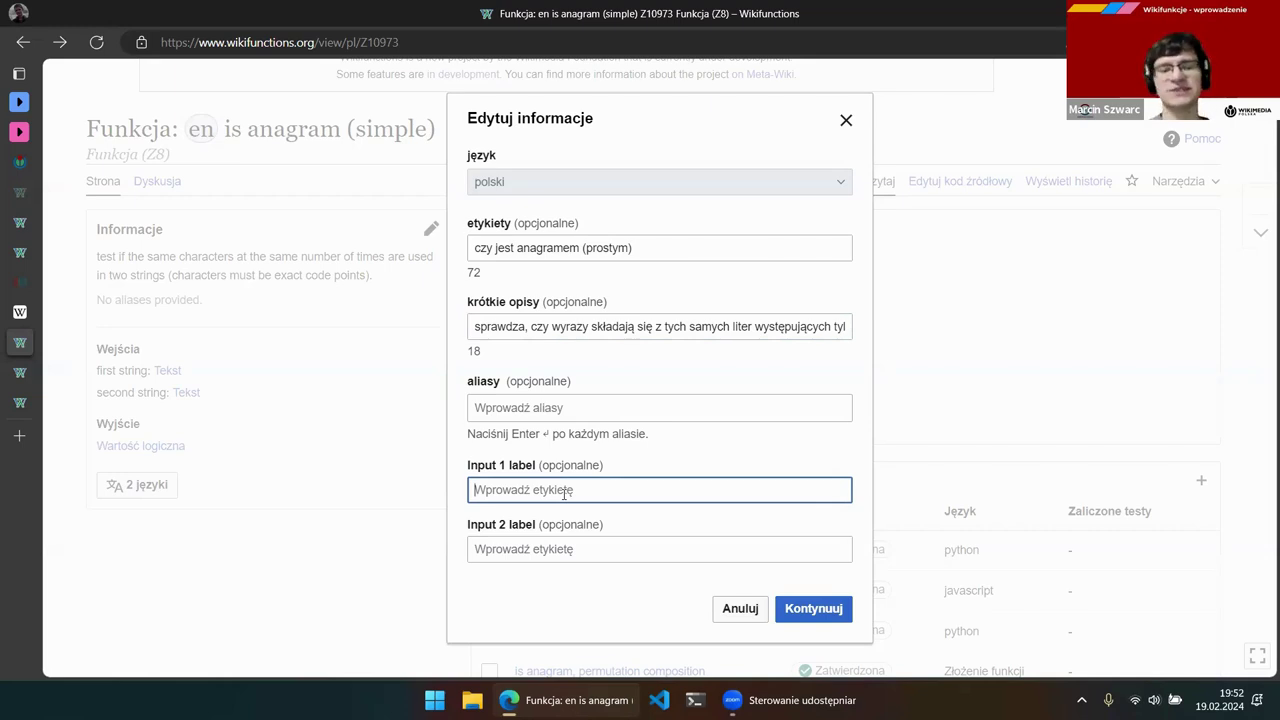
text(pierwszy napis)
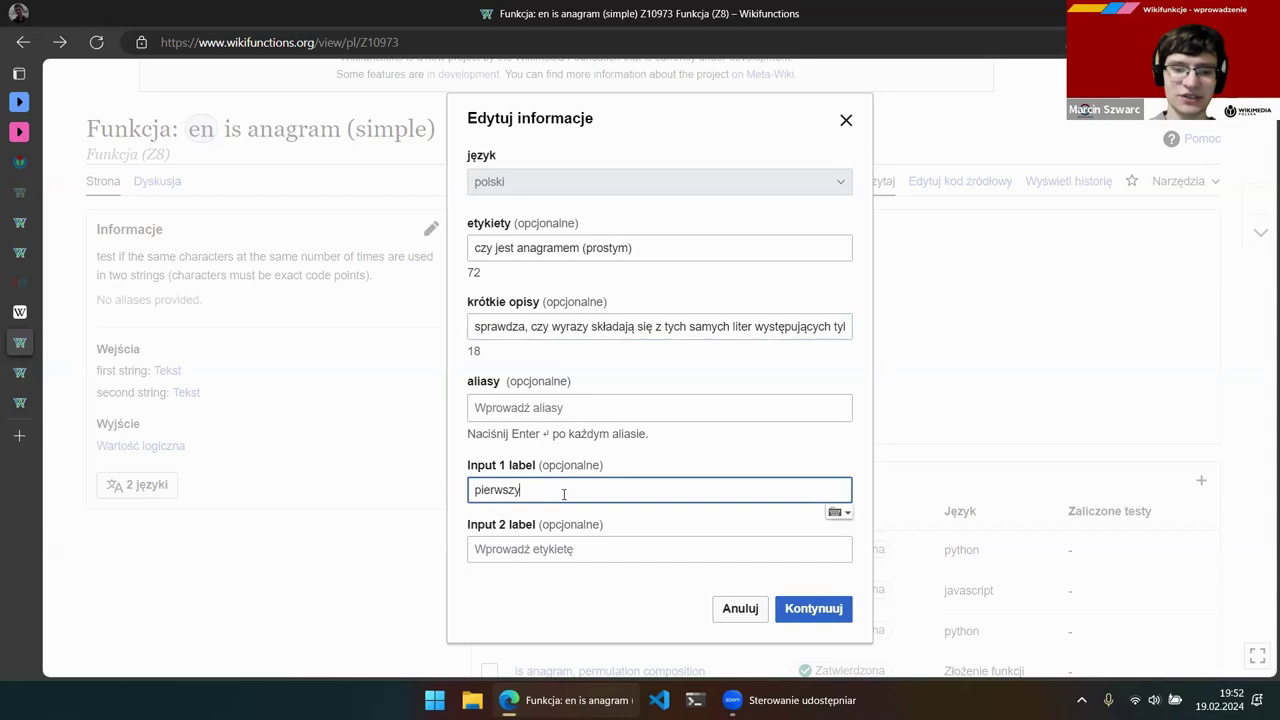
key(Tab)
text(d)
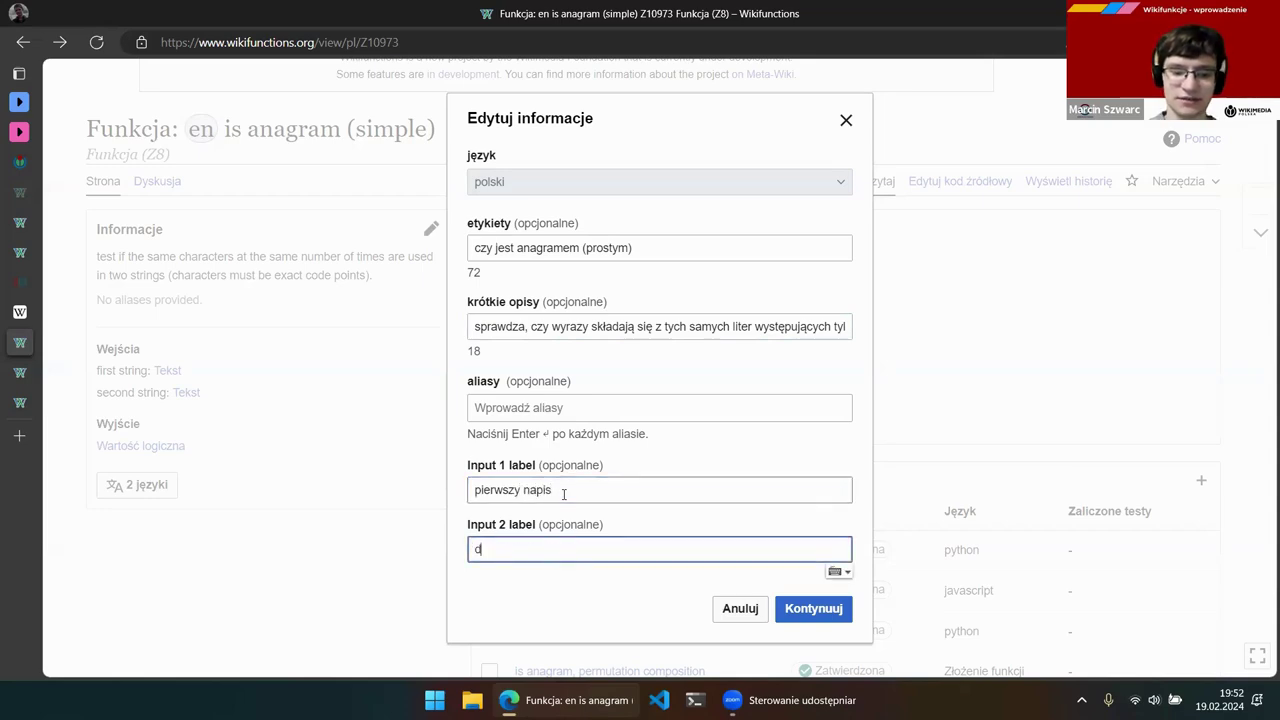
text(rugi napis)
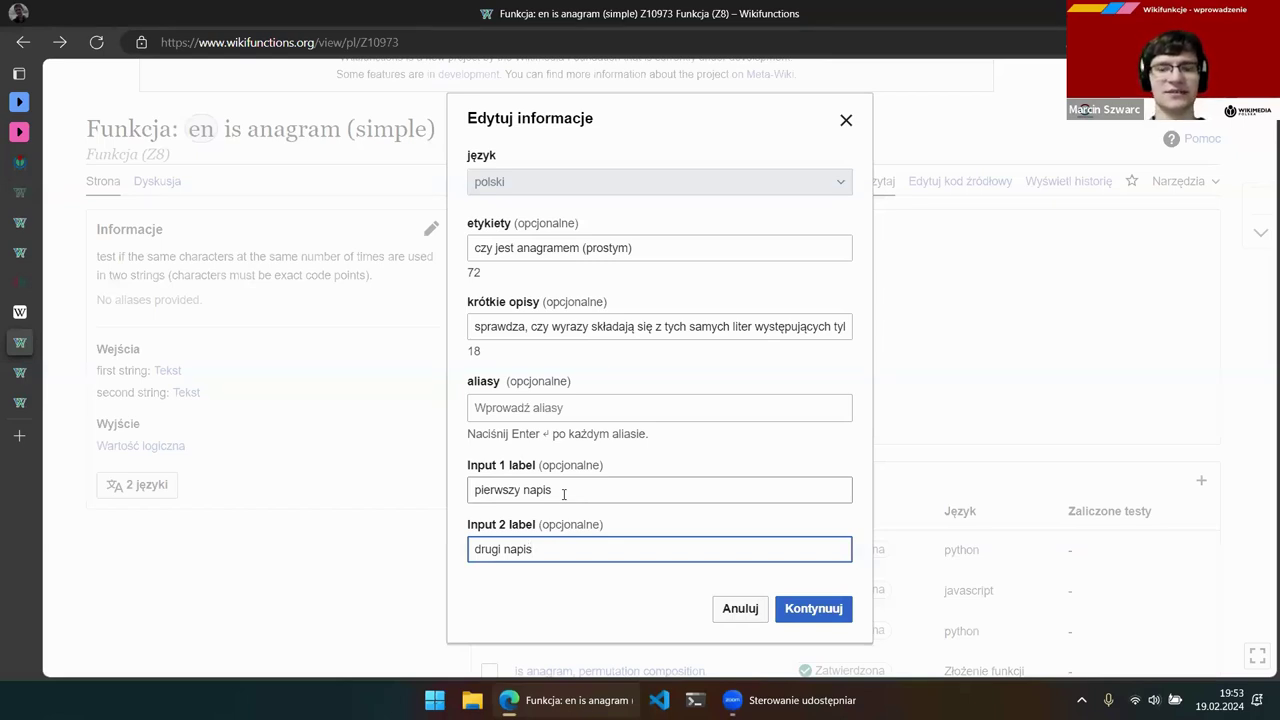
Publish the Polish translations of the anagram function with the edit summary "+ pl"
click(821, 609)
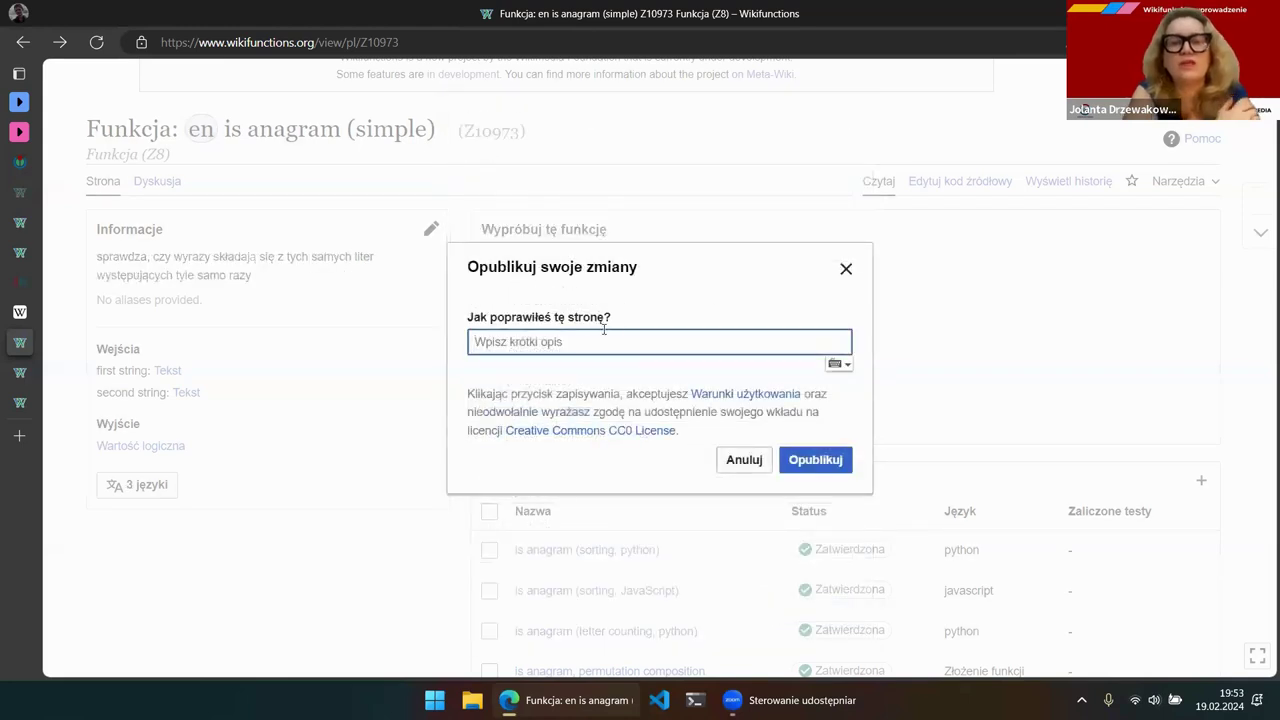
text(+ pl)
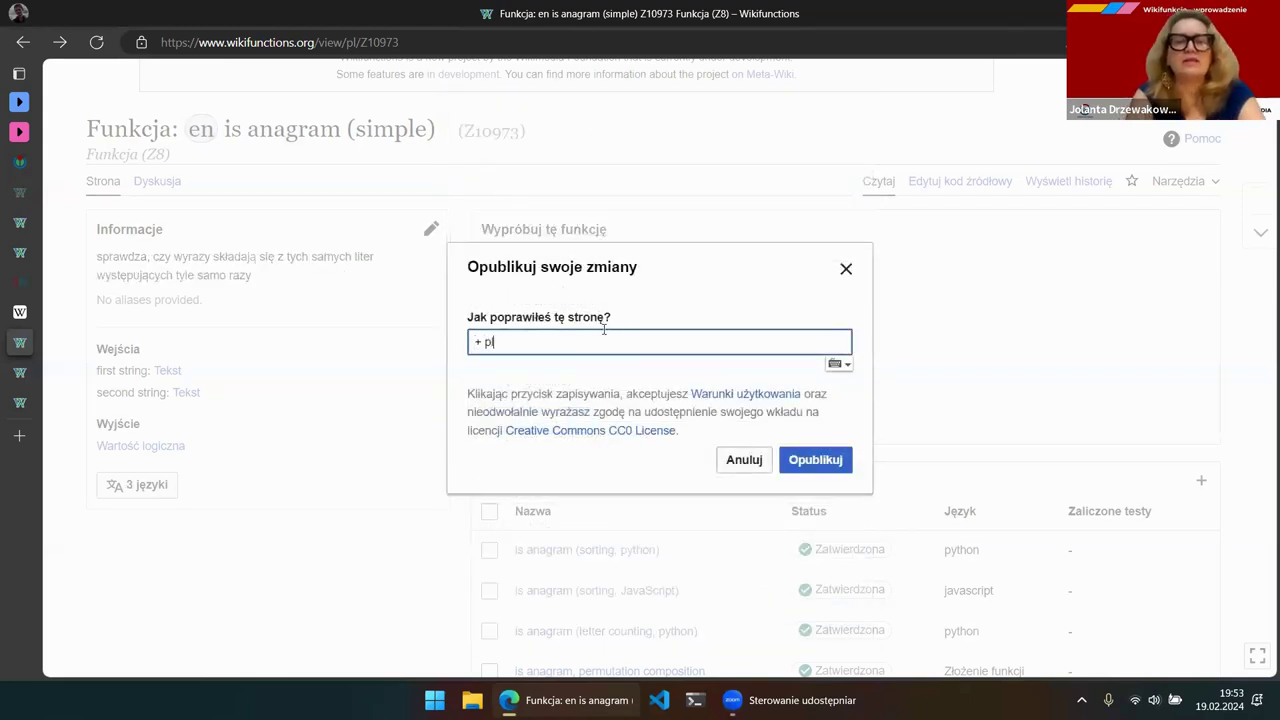
click(800, 463)
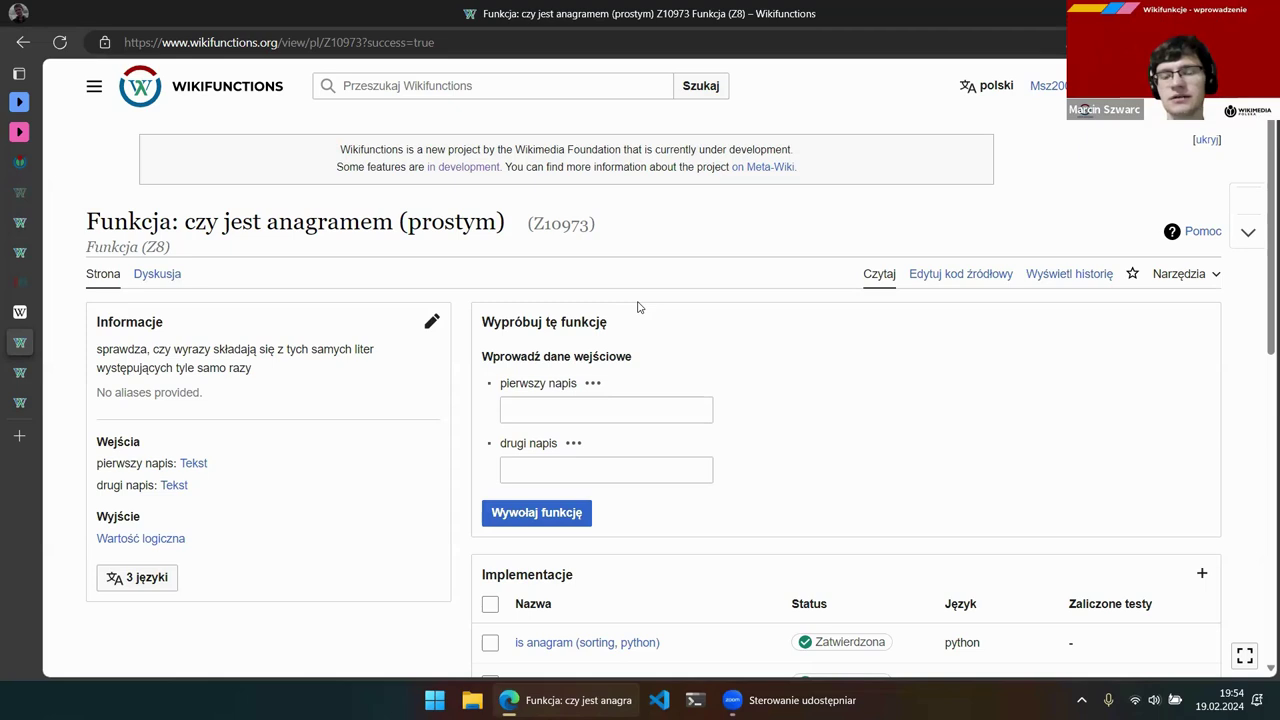
Examine the published function page, highlighting the identifier beside its title and looking over its information and implementations
drag(590, 226, 536, 228)
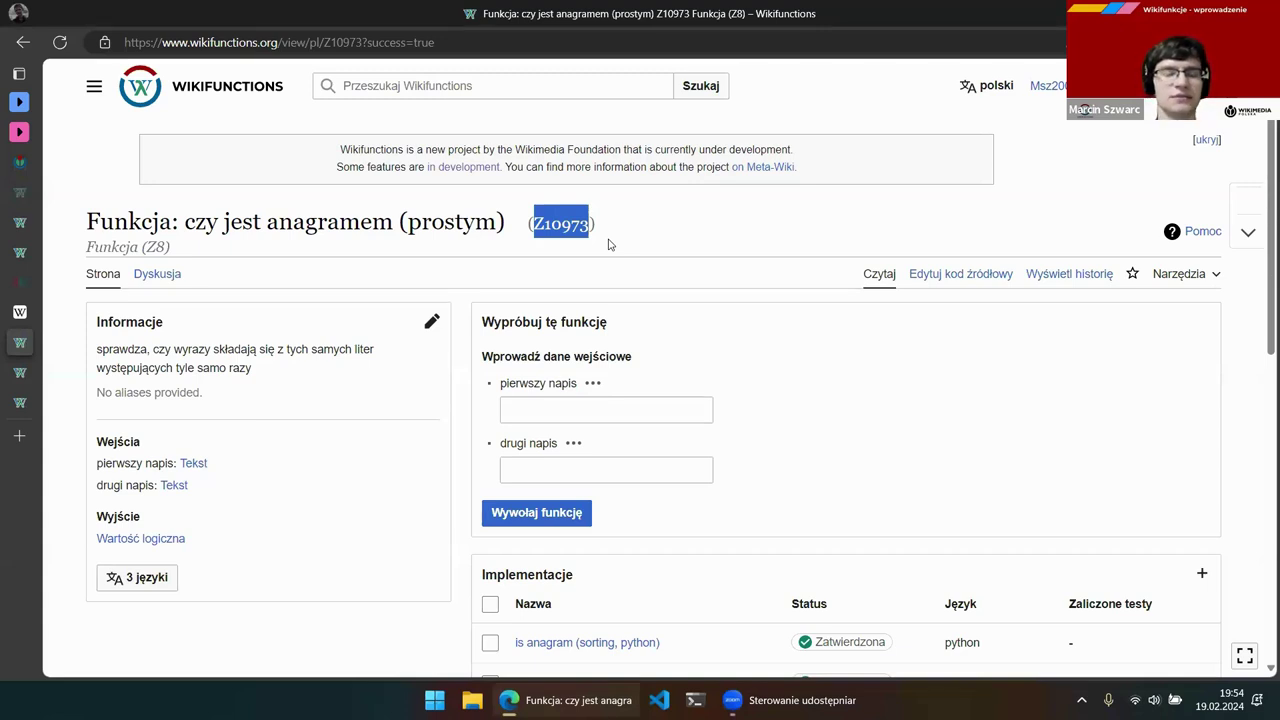
scroll(783, 290, down, 1)
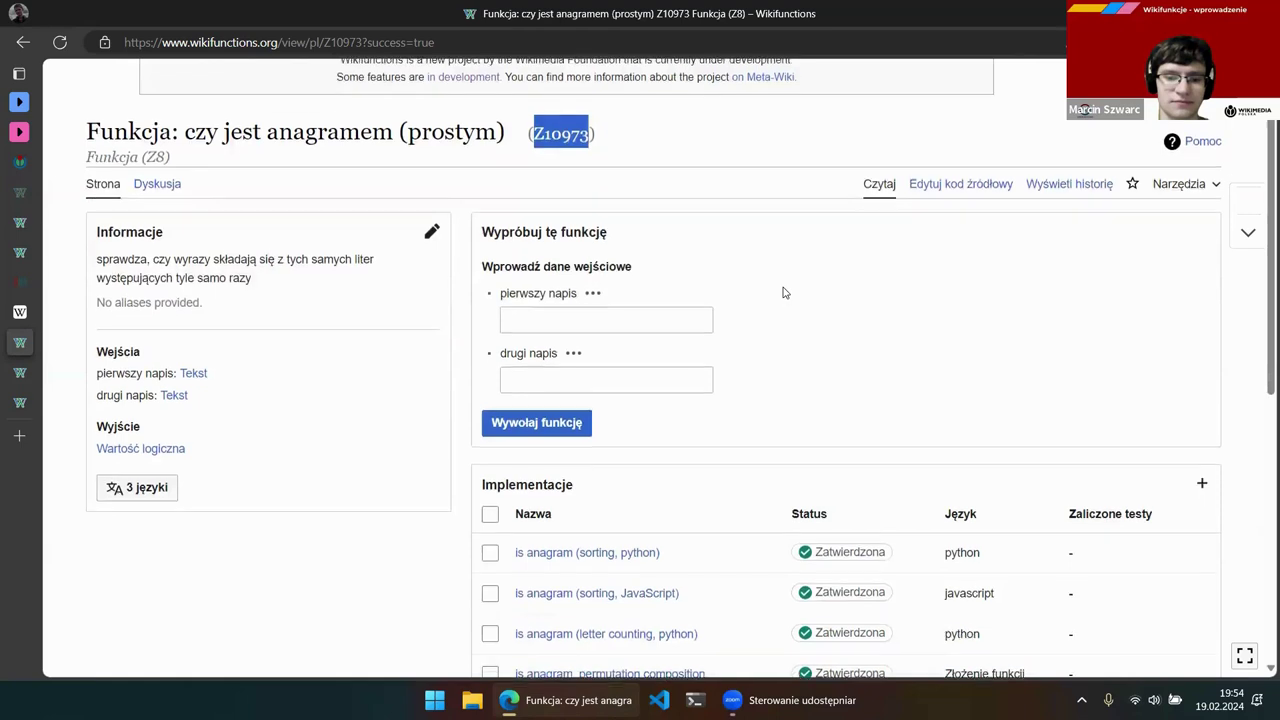
scroll(783, 292, up, 1)
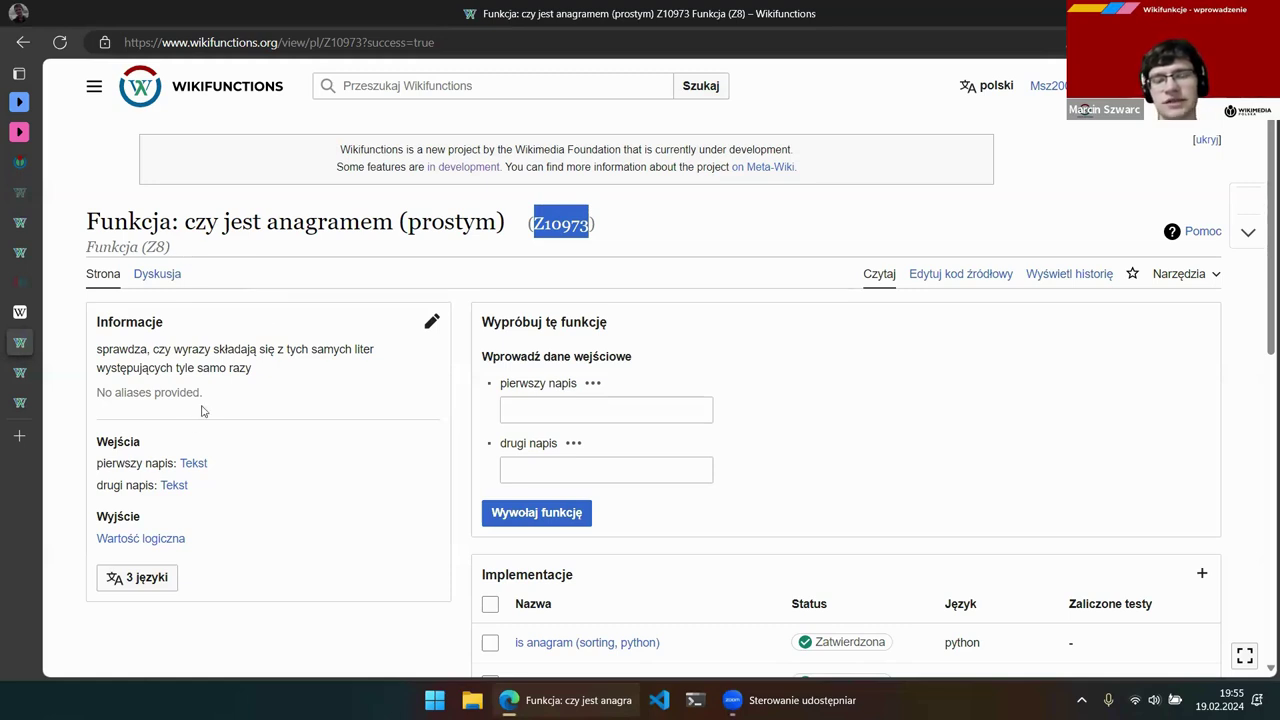
click(585, 226)
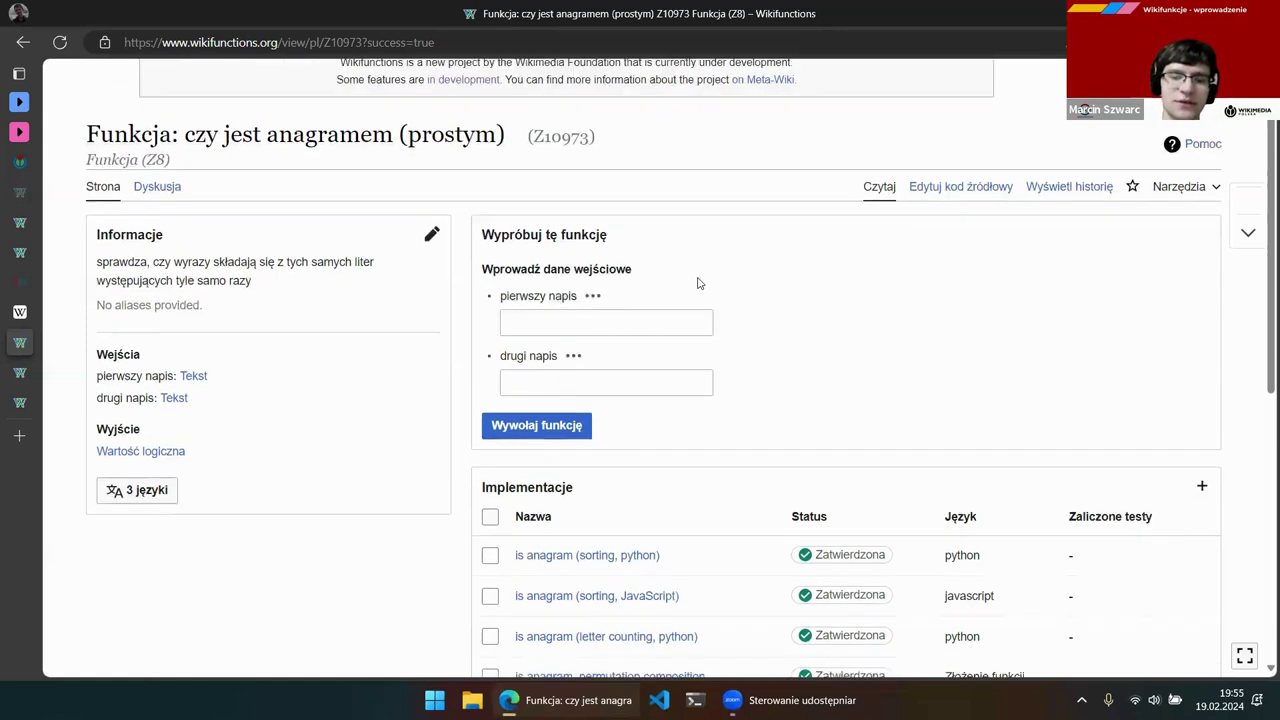
scroll(697, 280, down, 2)
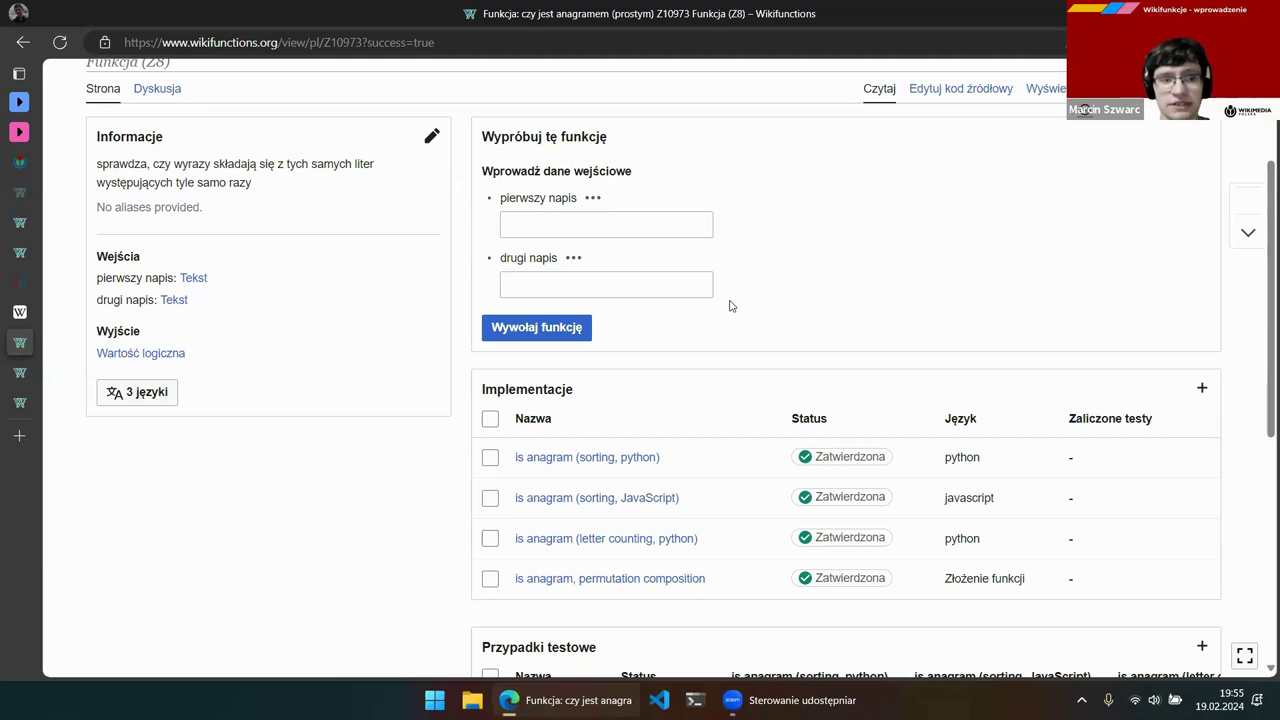
Switch to the browser tab with the untitled implementation, go to the Wikifunctions main page, and open "Zasugeruj funkcję" to view the proposed functions
mouse_move(10, 284)
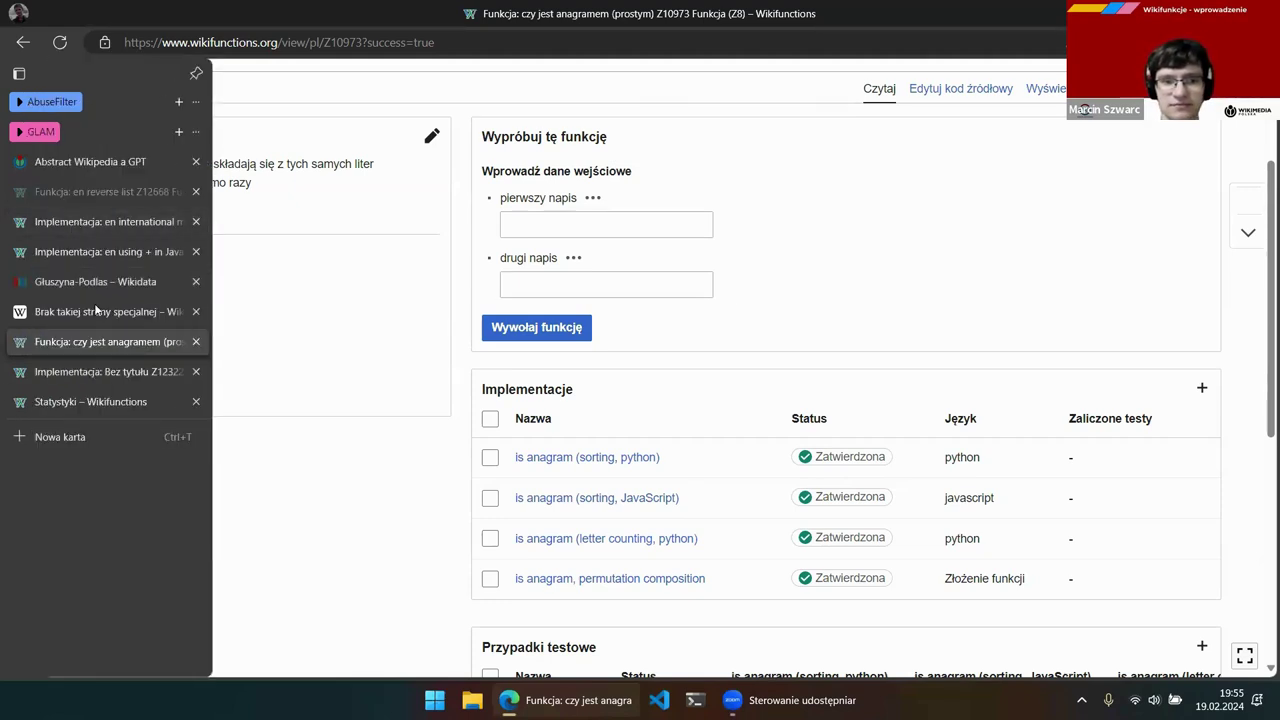
click(98, 371)
click(226, 104)
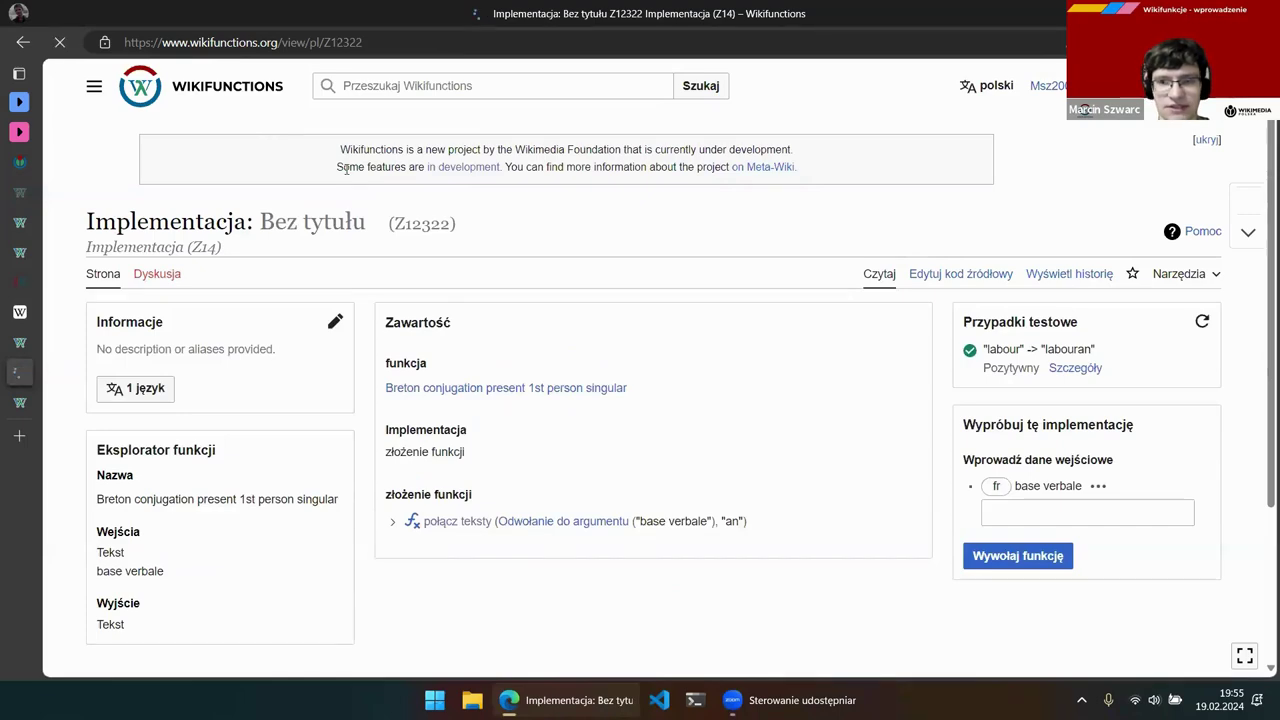
scroll(671, 456, down, 3)
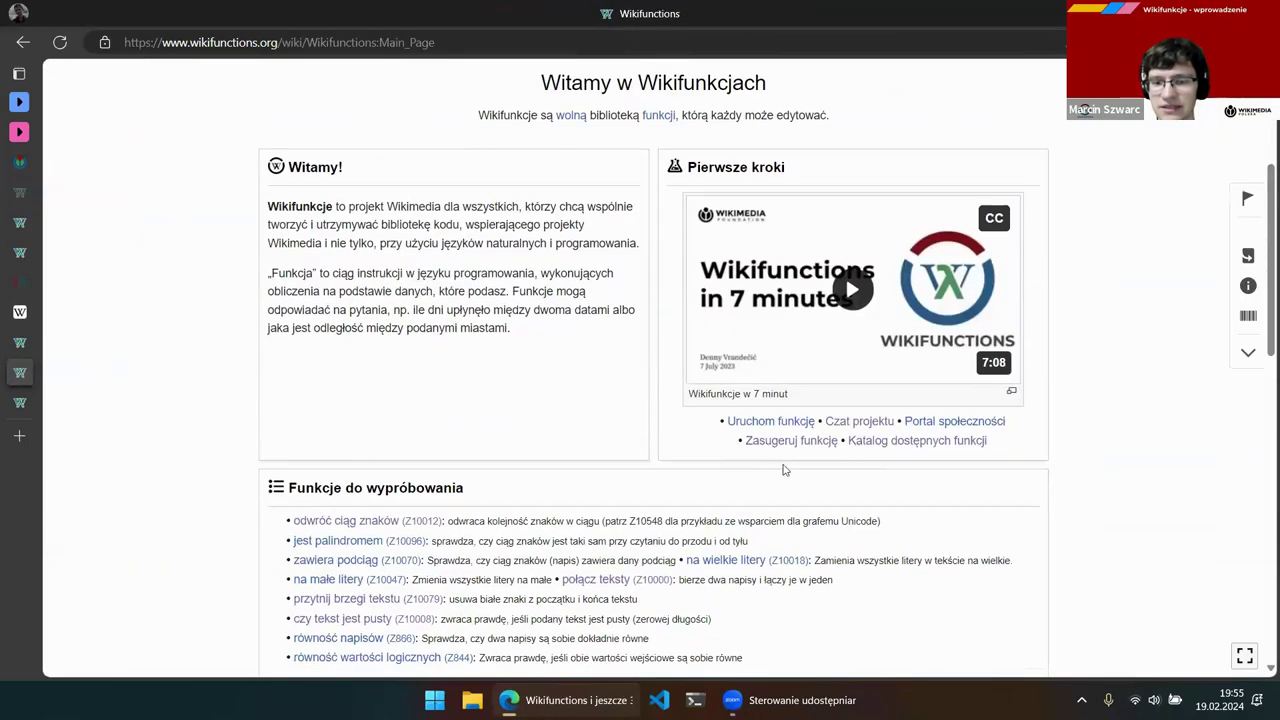
click(782, 446)
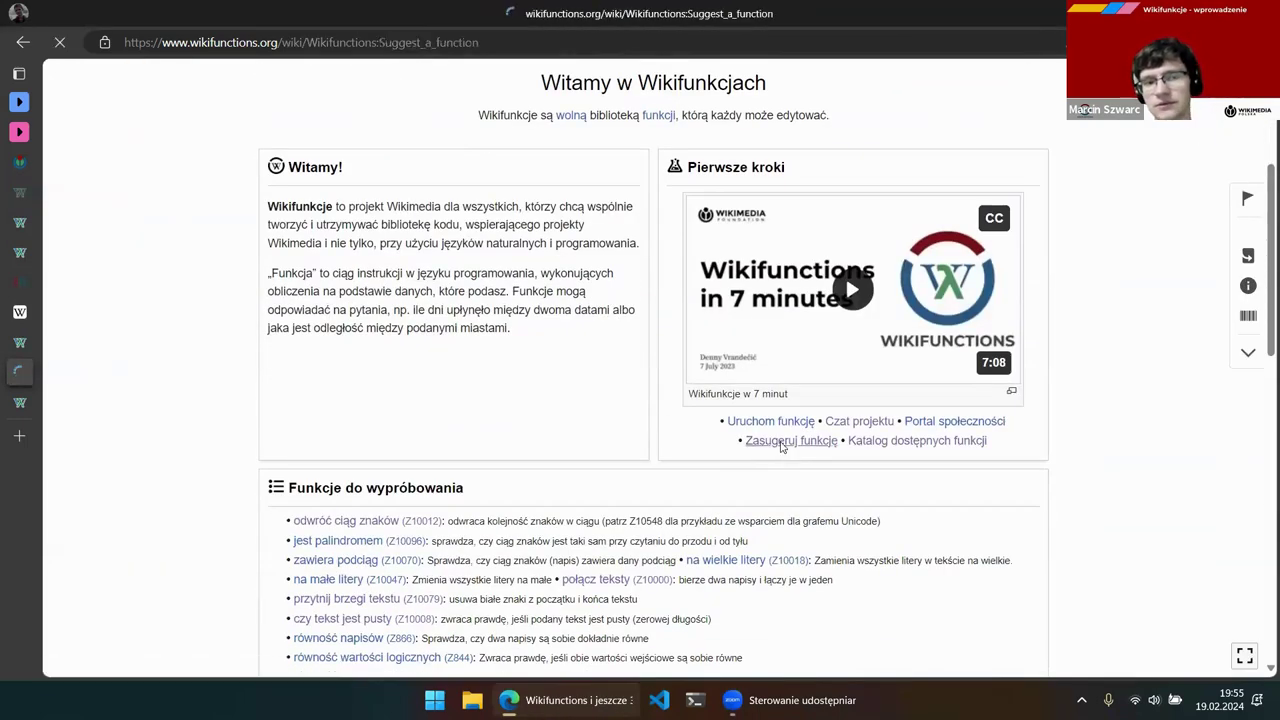
scroll(577, 438, down, 2)
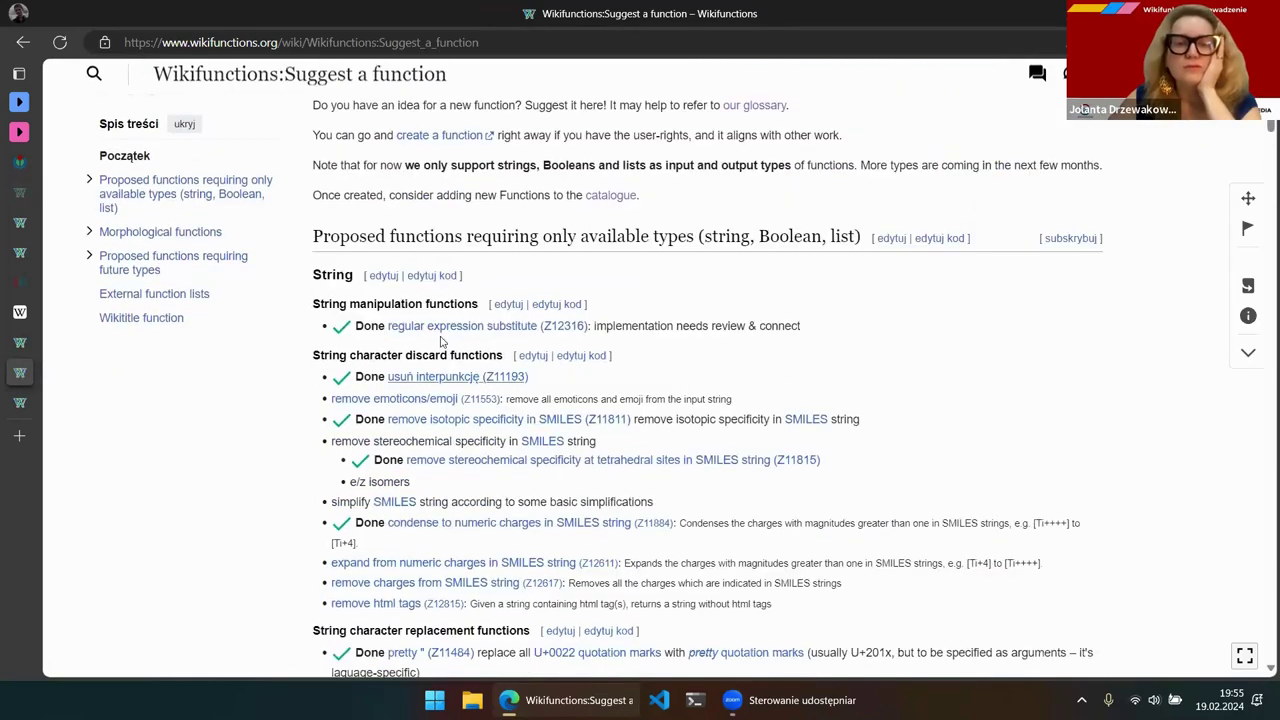
Look through the proposed functions on the Suggest a function page, from the string and list sections to the morphological functions
scroll(479, 407, down, 1)
scroll(479, 407, down, 1)
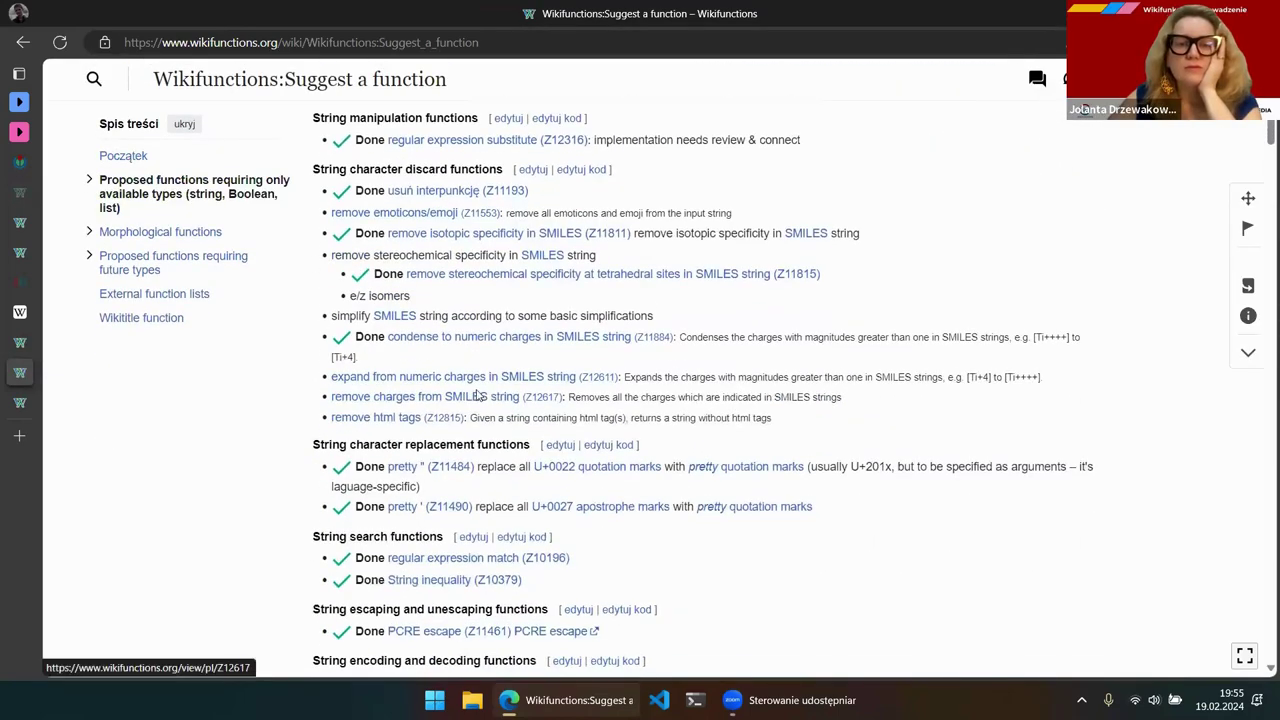
scroll(813, 484, down, 2)
scroll(813, 484, up, 1)
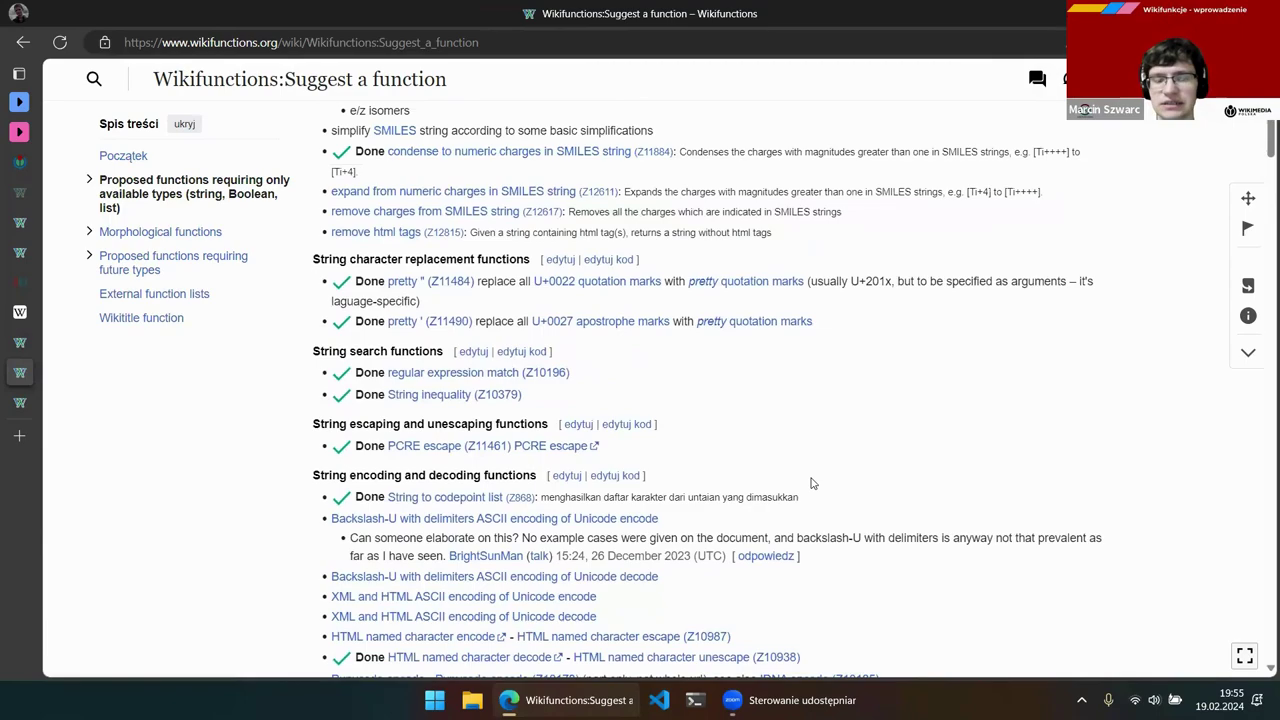
scroll(815, 486, down, 2)
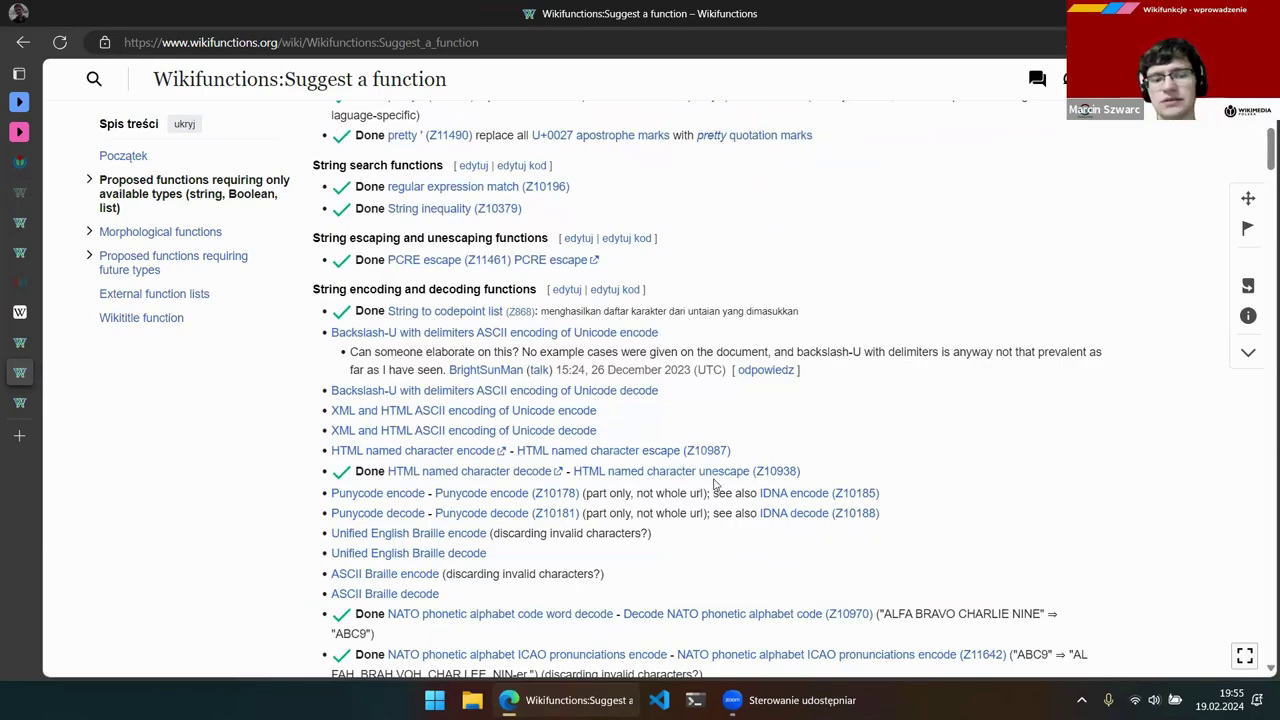
scroll(715, 485, down, 5)
scroll(716, 483, down, 20)
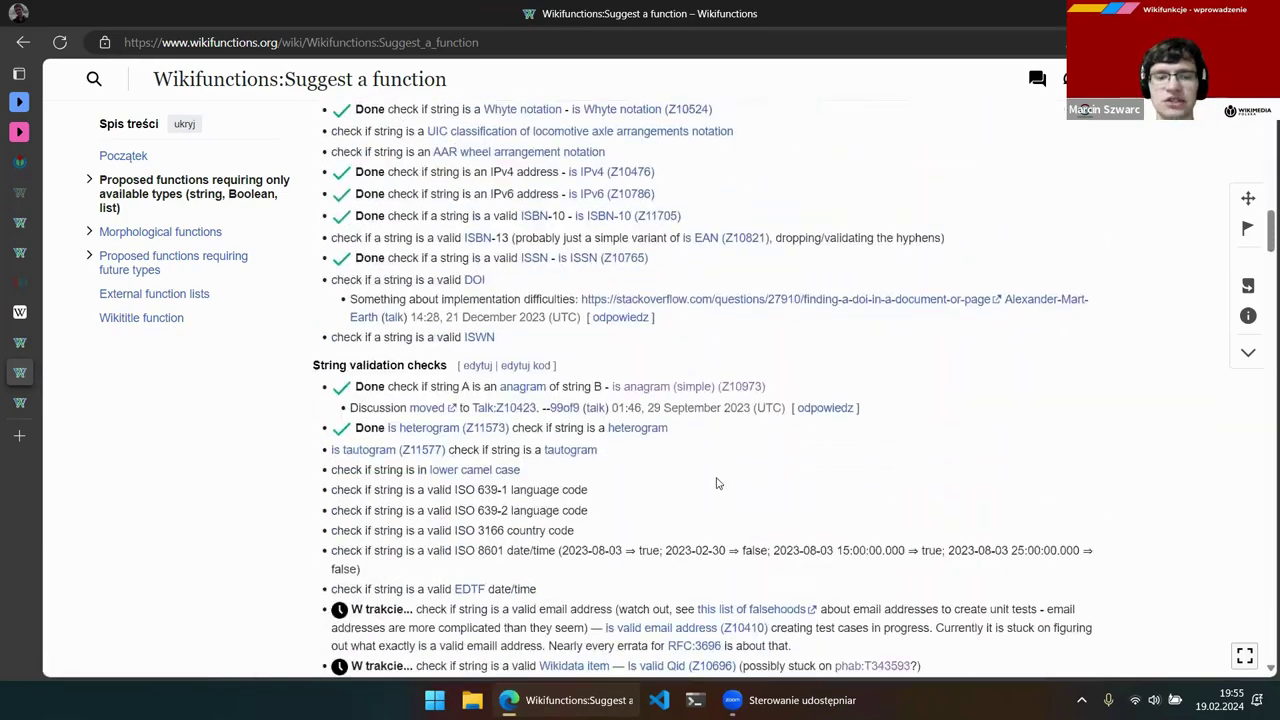
scroll(716, 483, down, 1)
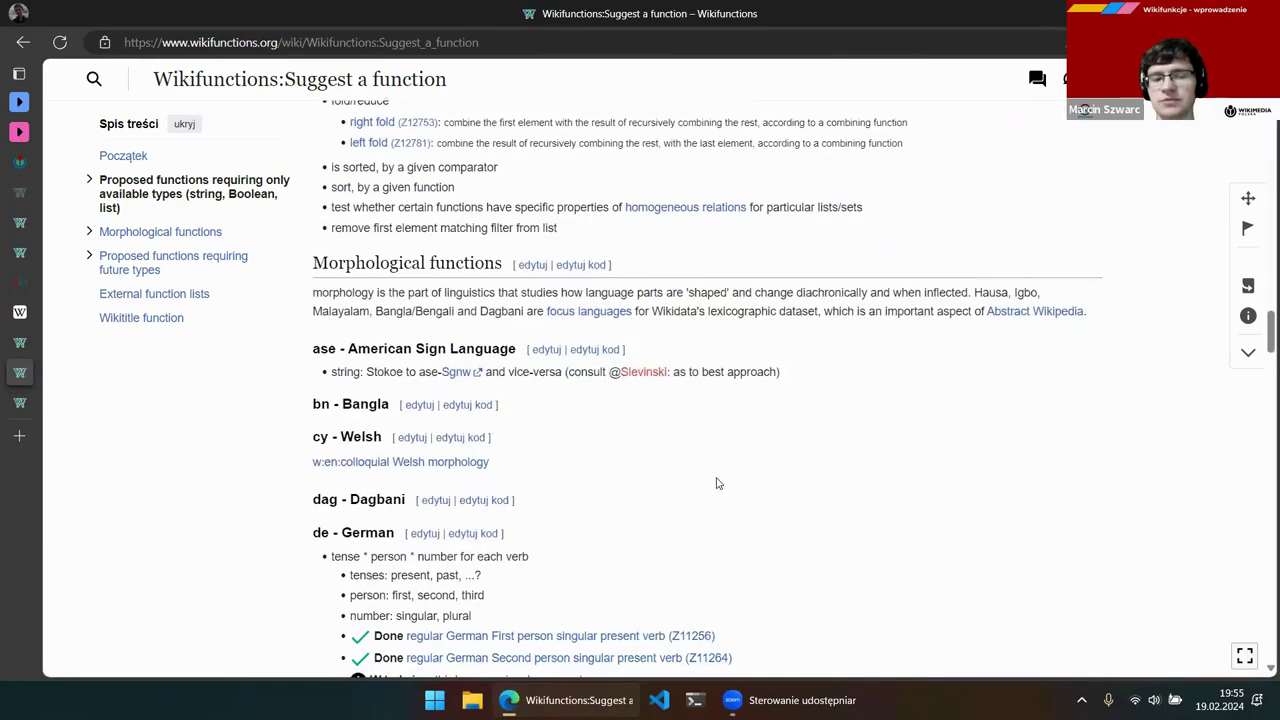
scroll(494, 484, down, 2)
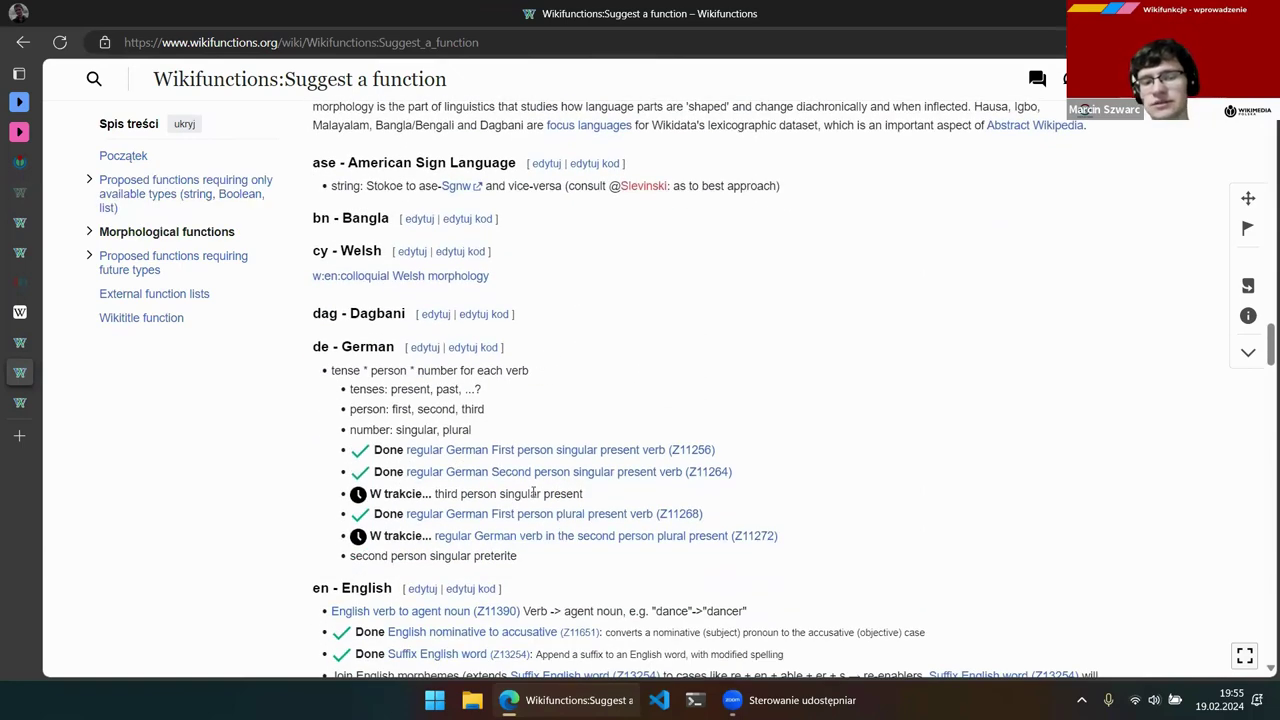
scroll(660, 443, up, 20)
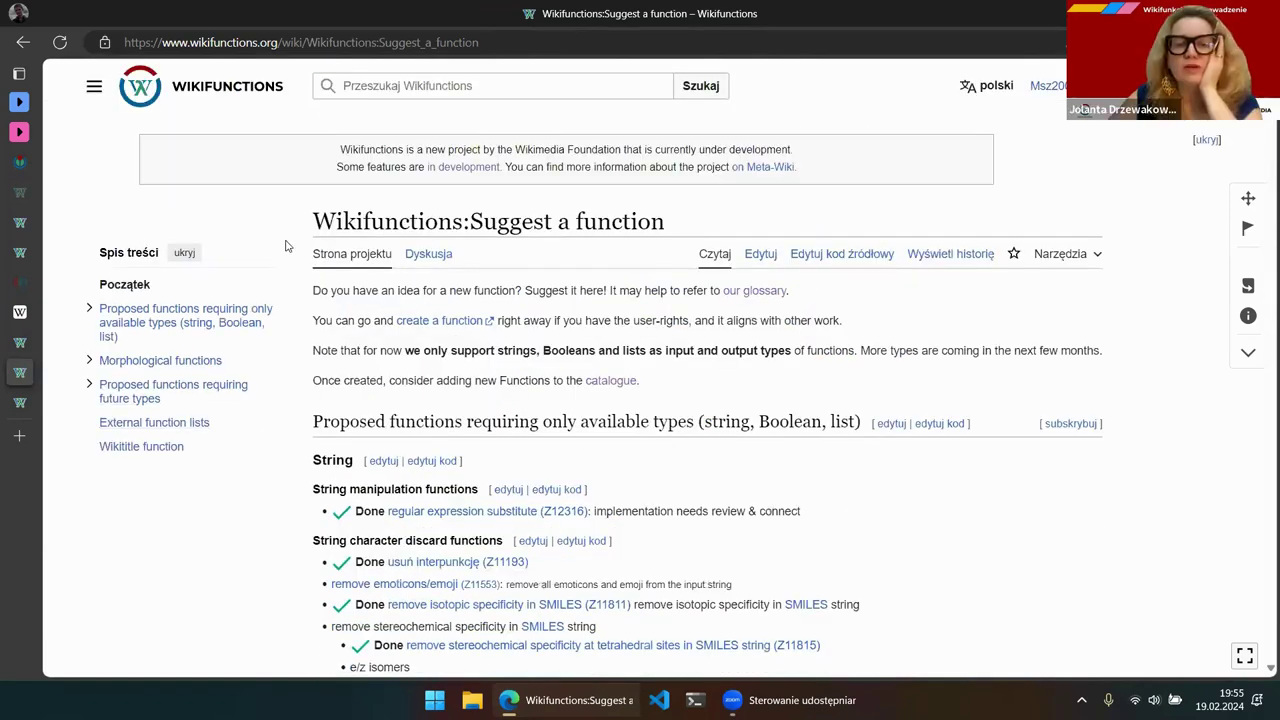
scroll(290, 255, down, 20)
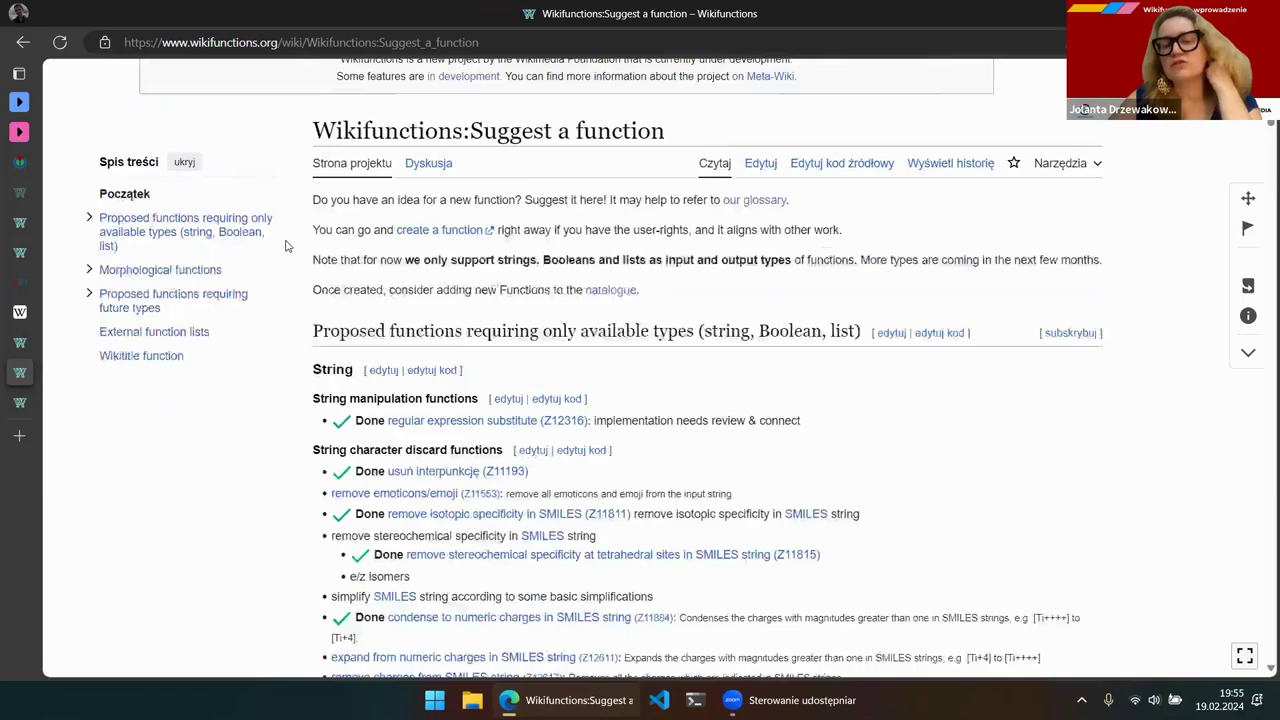
scroll(316, 302, down, 5)
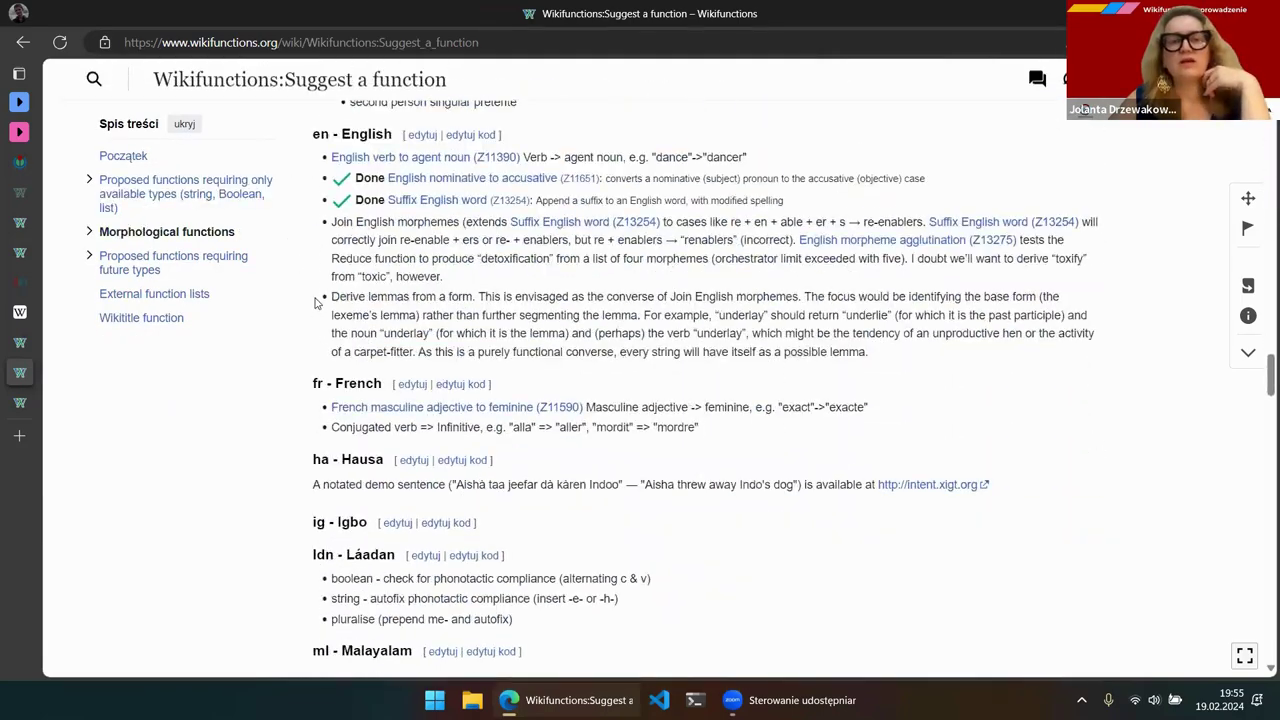
scroll(316, 302, up, 4)
scroll(316, 302, up, 5)
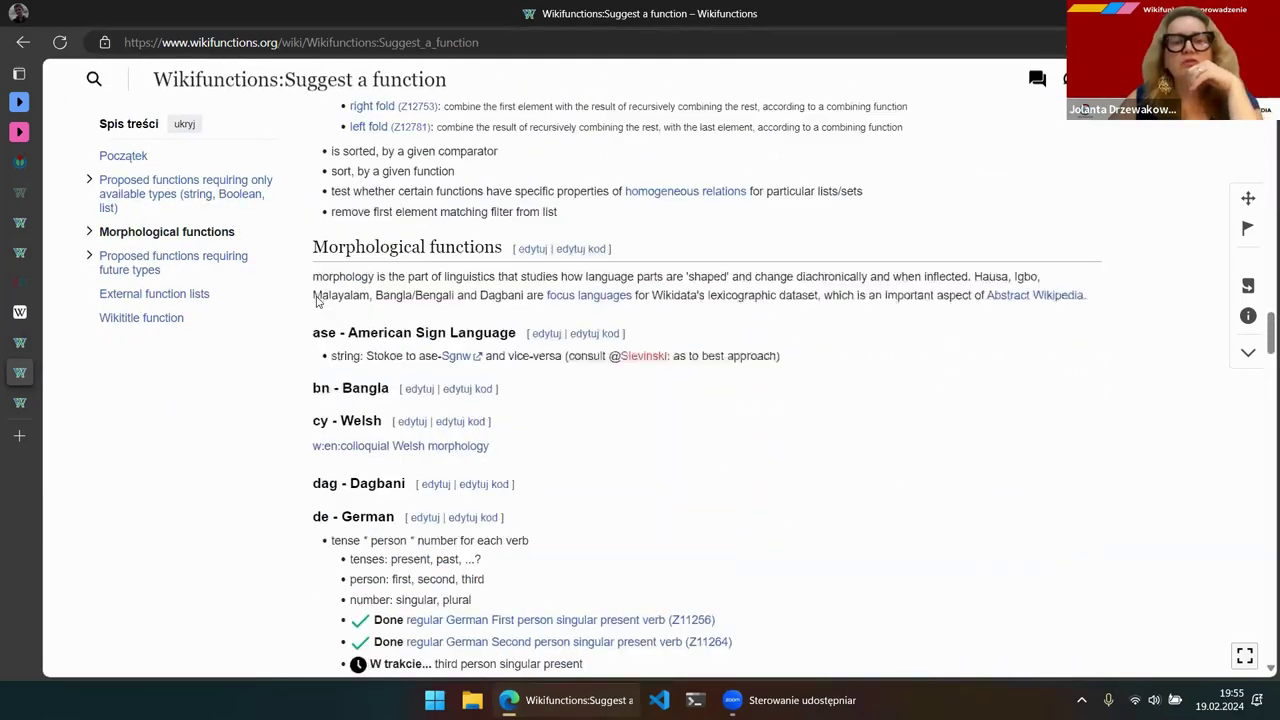
scroll(316, 302, up, 8)
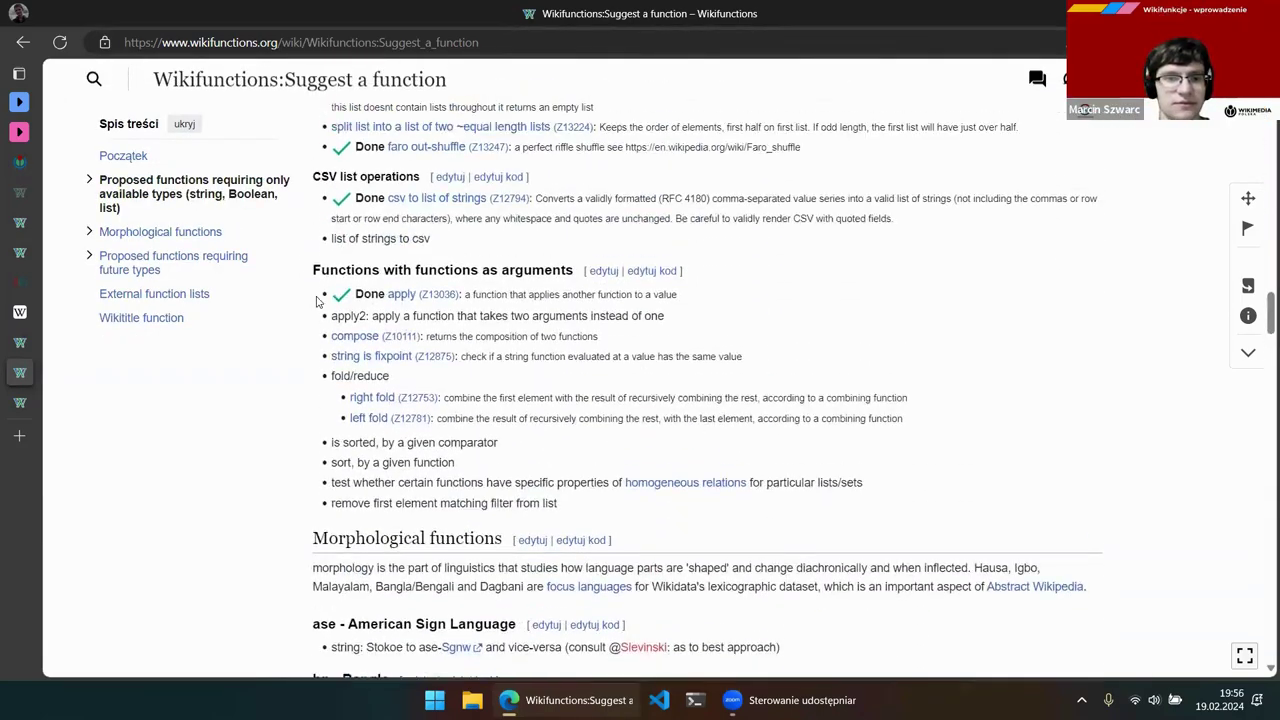
scroll(316, 302, up, 8)
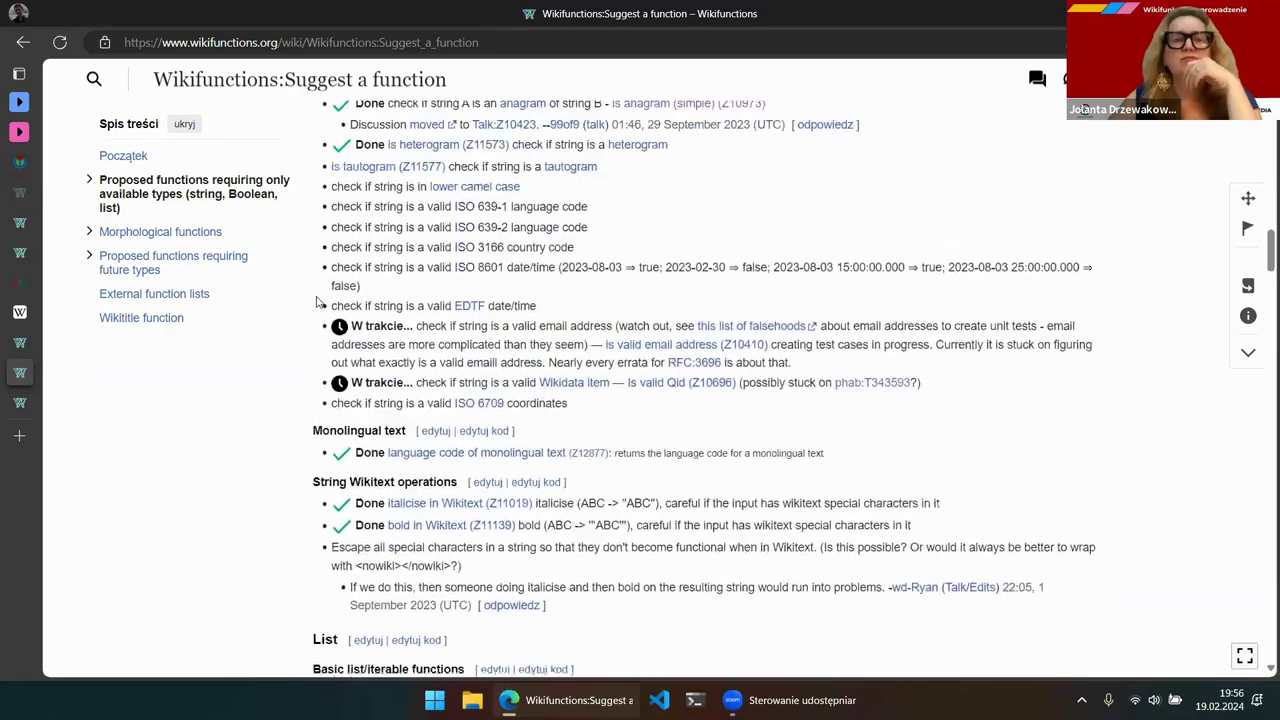
scroll(316, 302, up, 10)
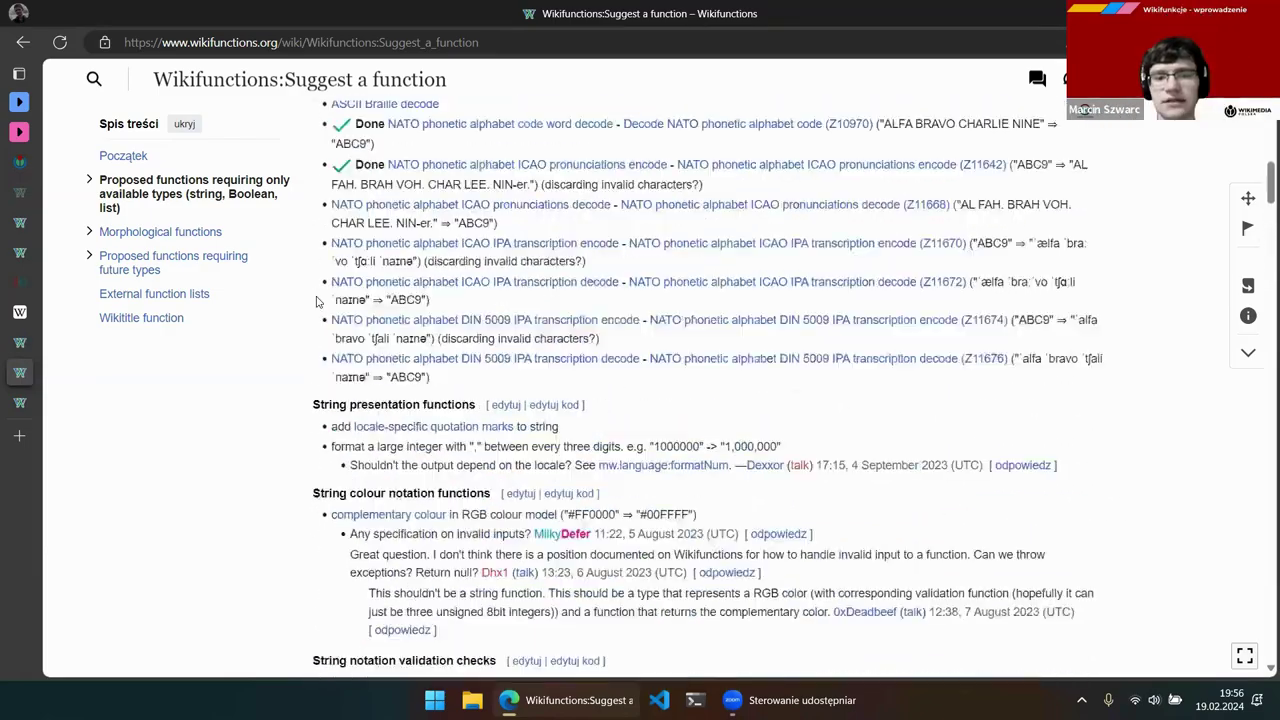
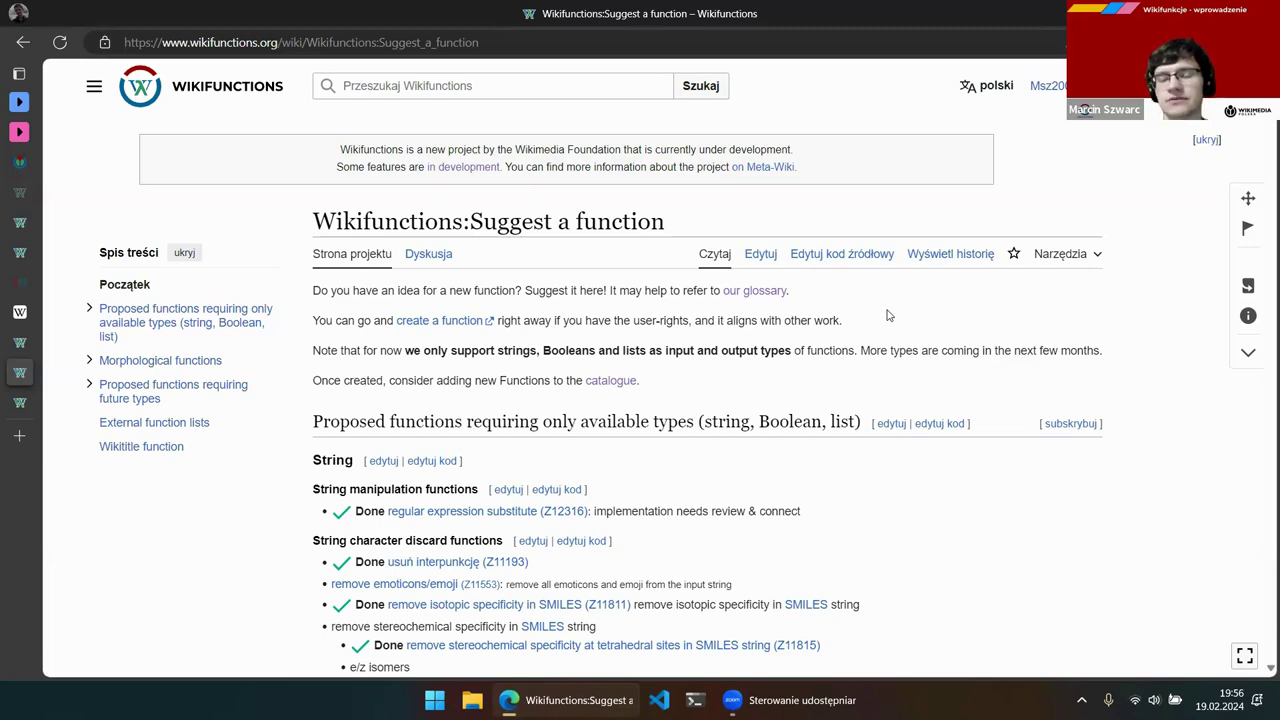
Open the Wikifunctions main page and look through its welcome, try-out function, help and news sections
click(218, 86)
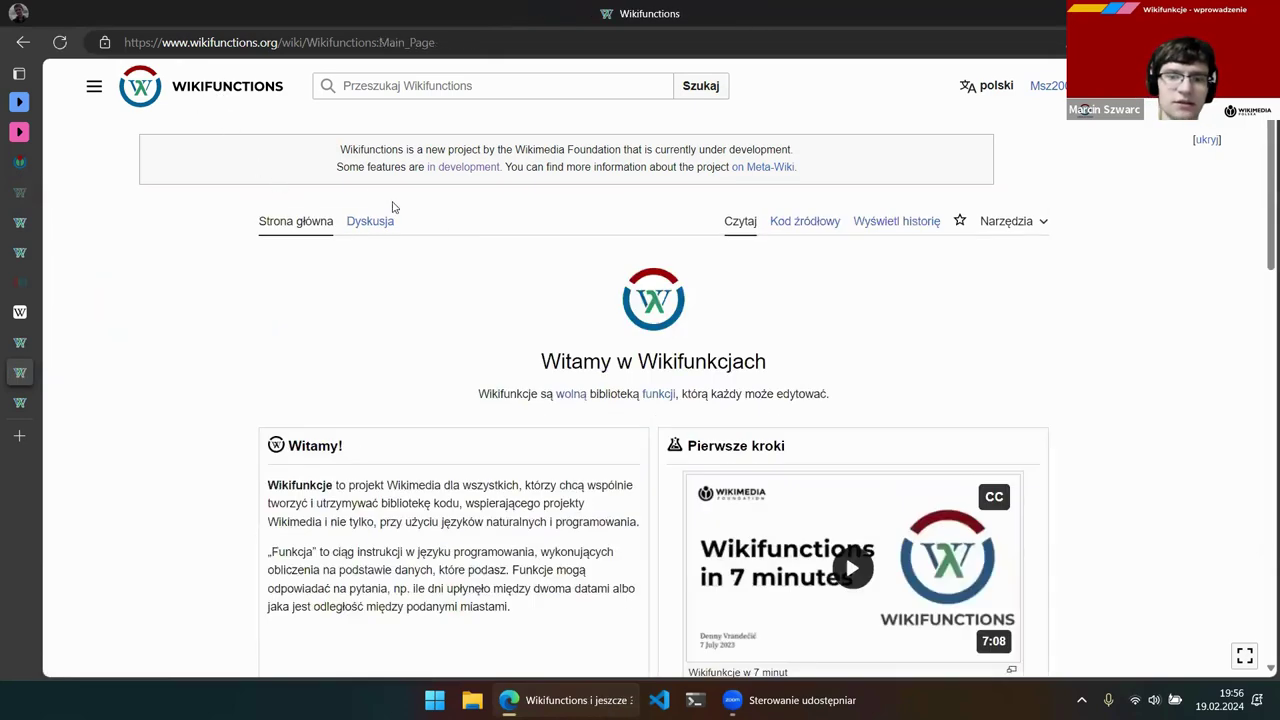
scroll(491, 243, down, 3)
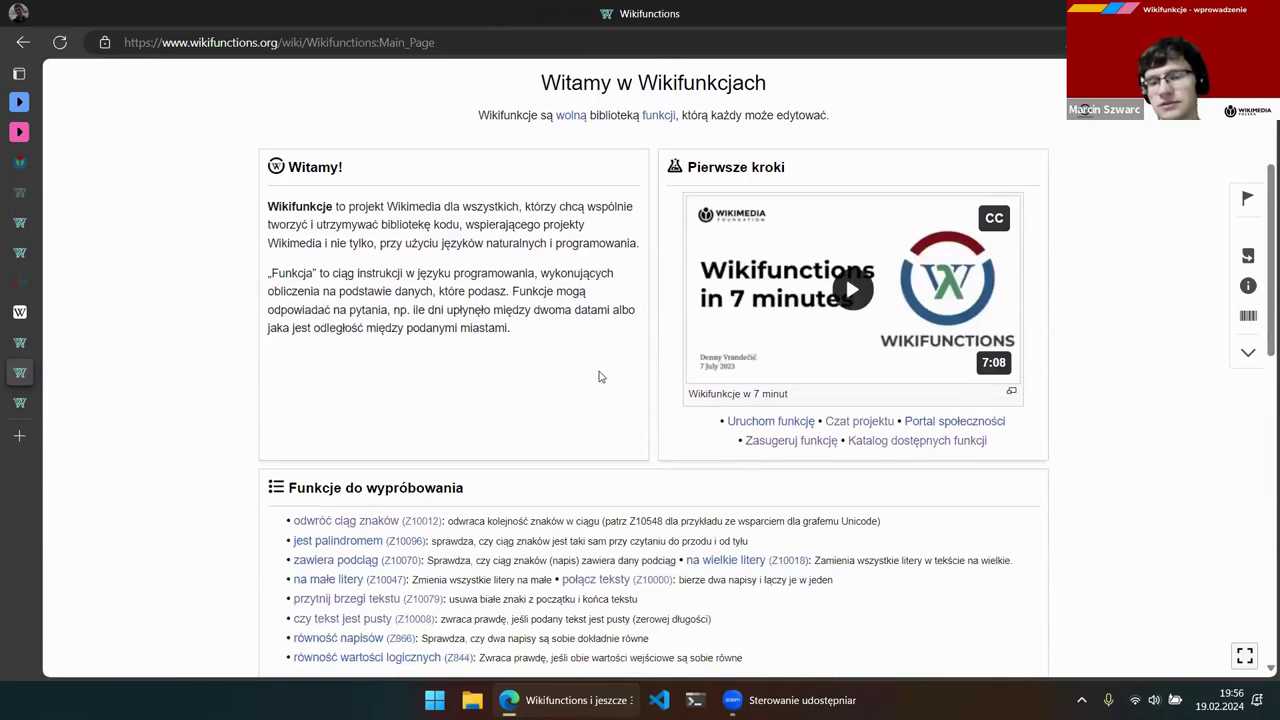
scroll(600, 376, down, 4)
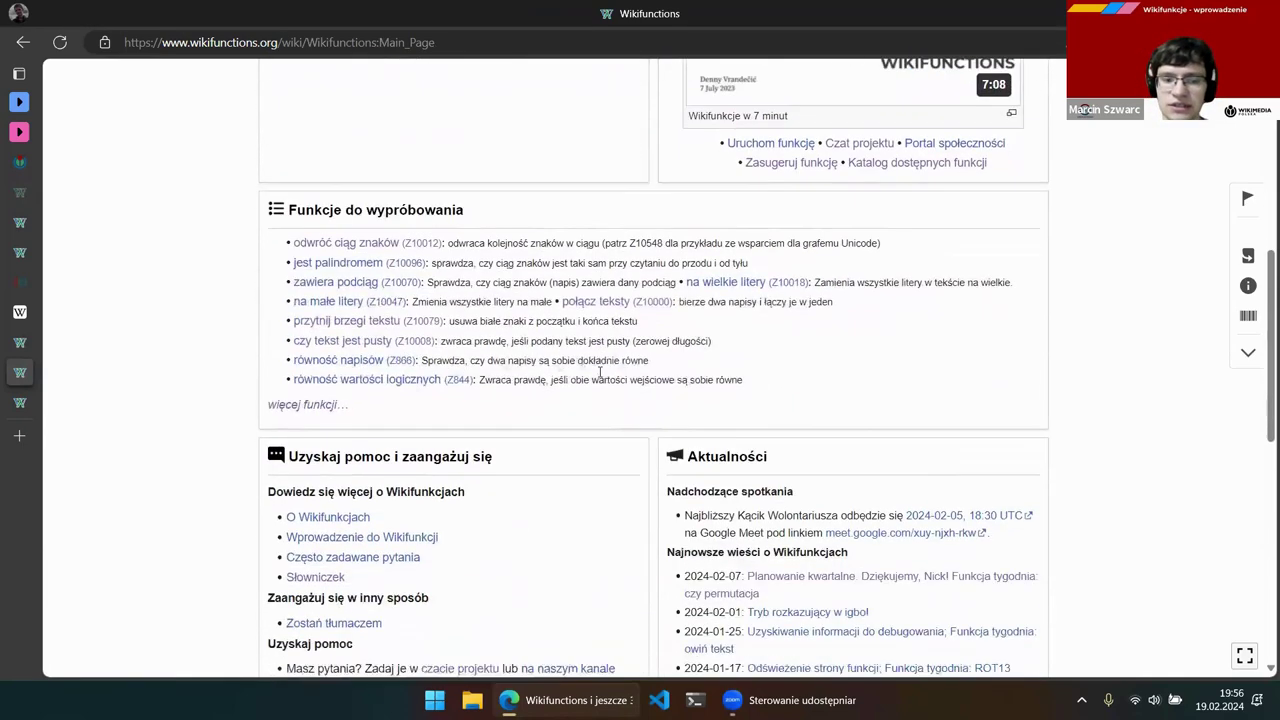
scroll(600, 376, down, 1)
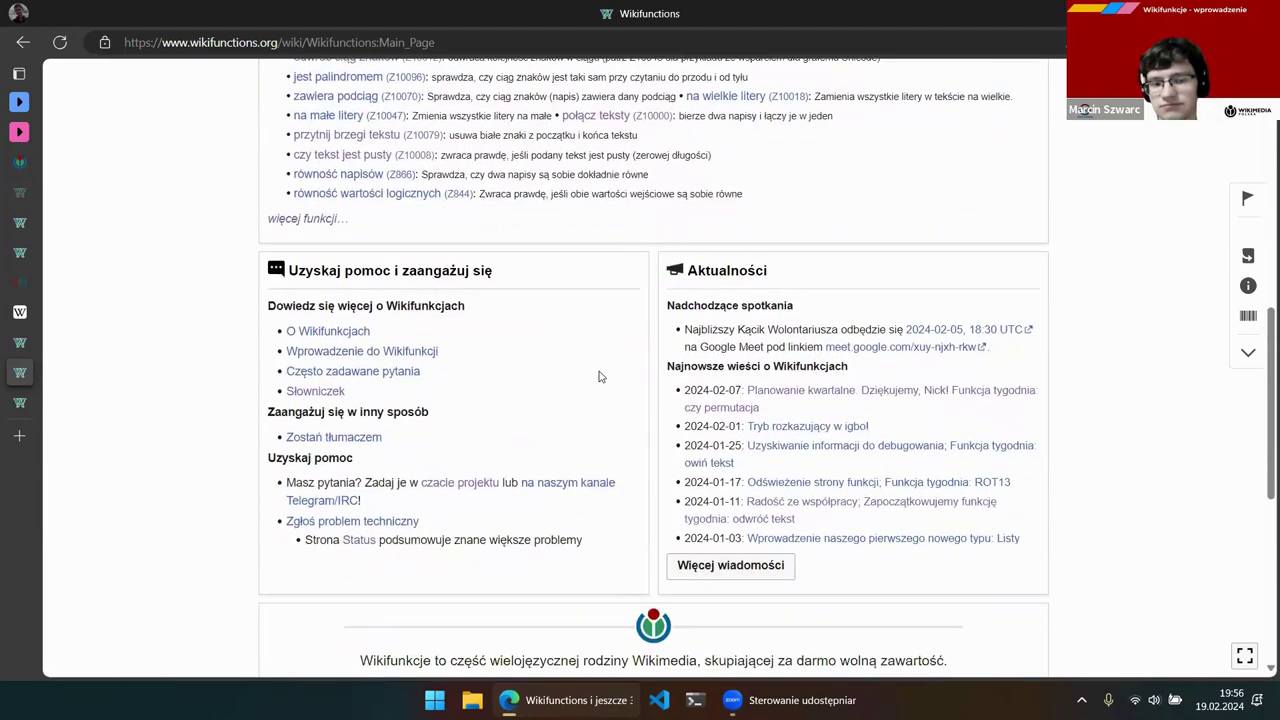
scroll(600, 376, down, 1)
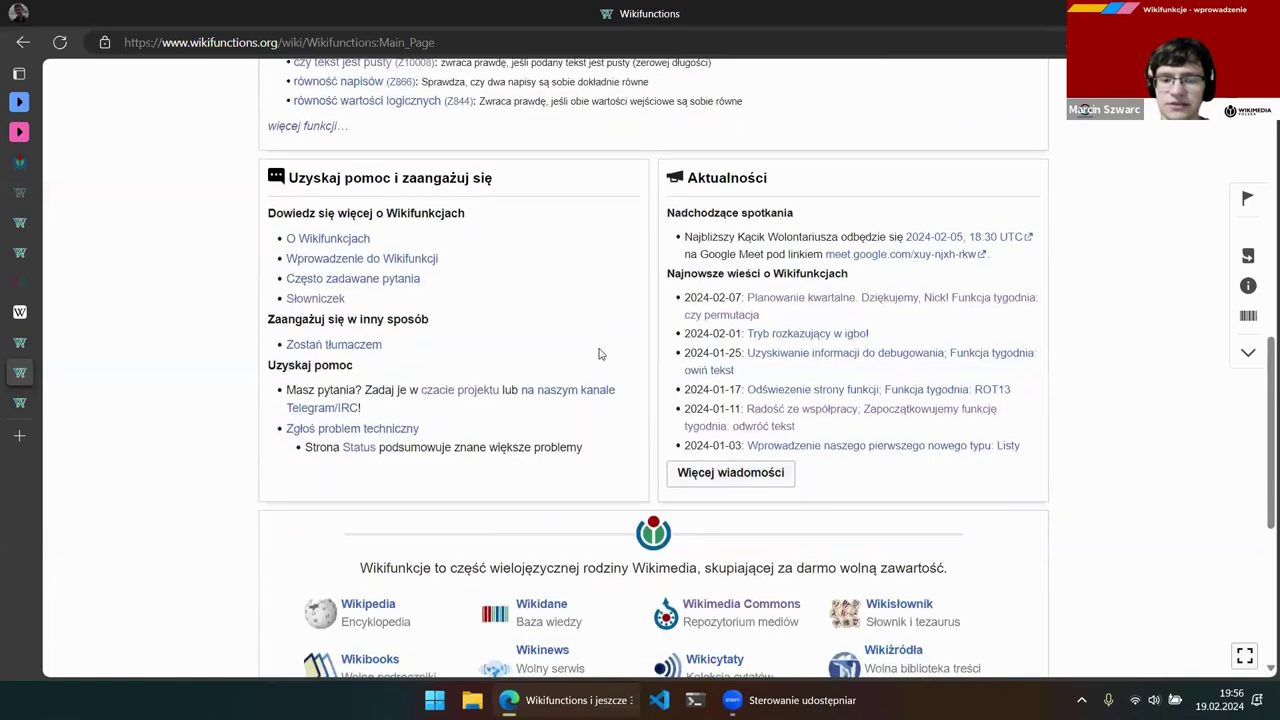
scroll(592, 354, up, 10)
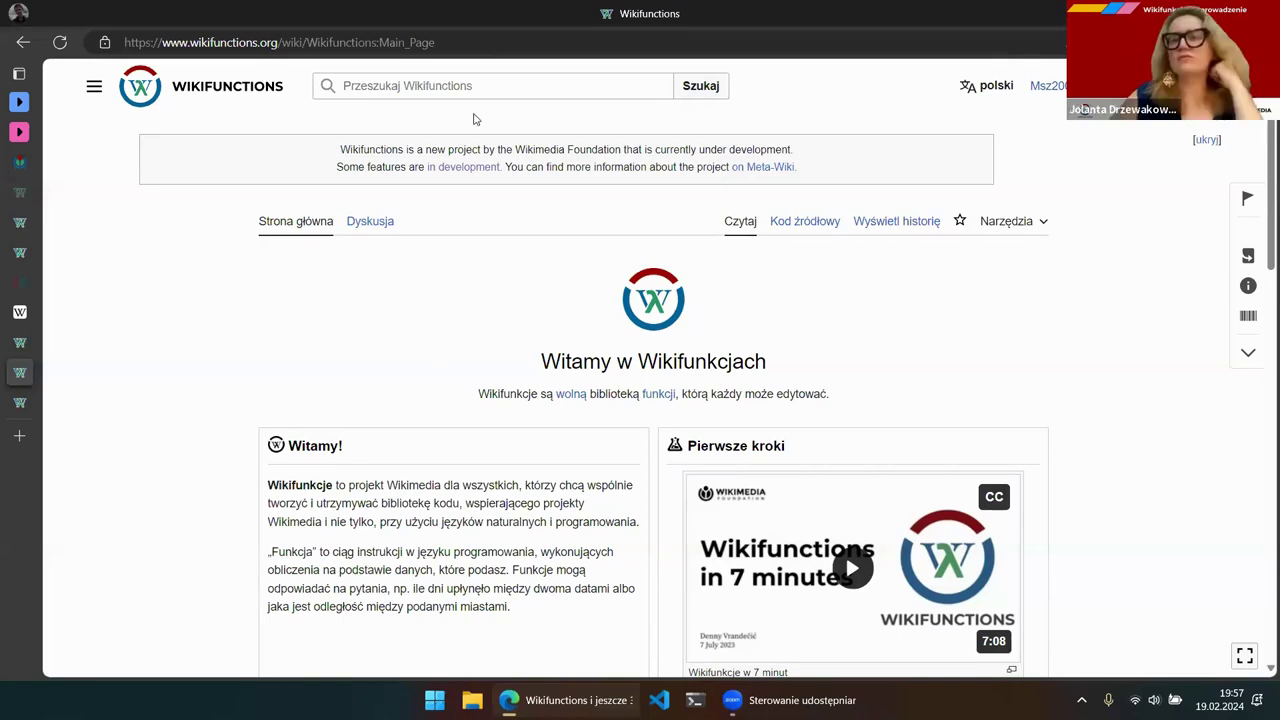
Examine the main page's navigation entries and its list of functions to try out
scroll(543, 251, down, 1)
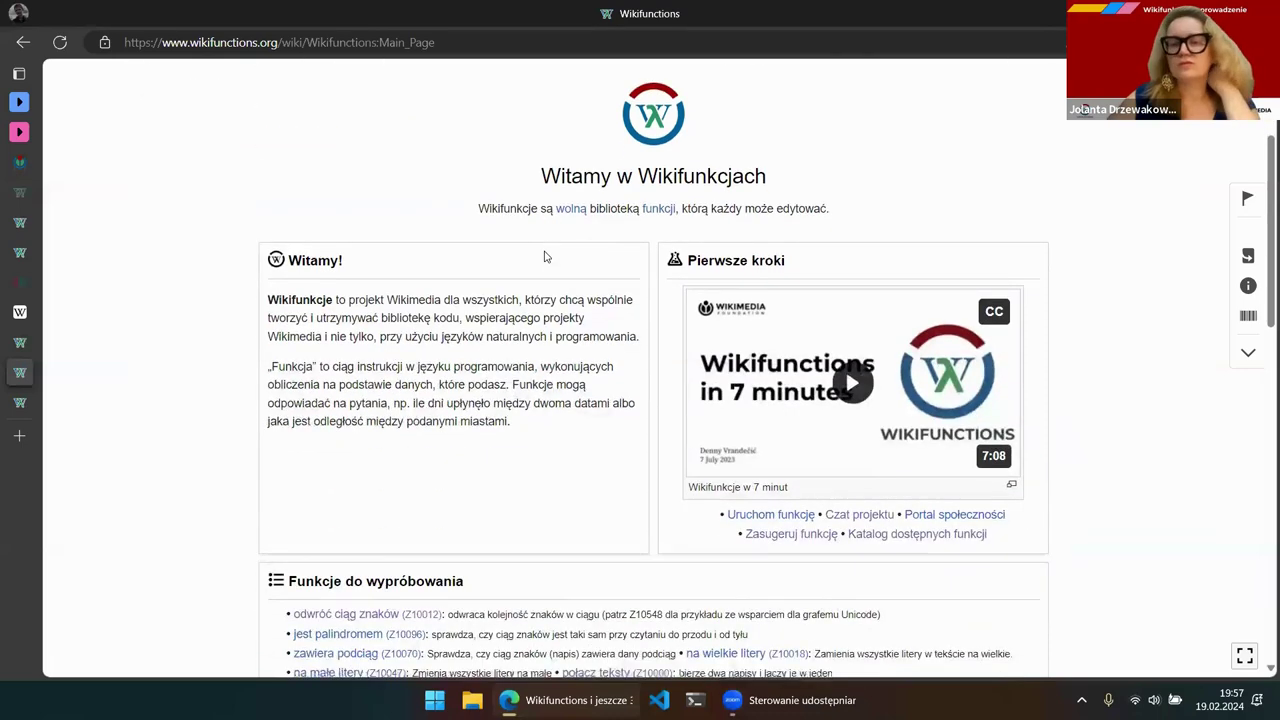
scroll(336, 198, up, 1)
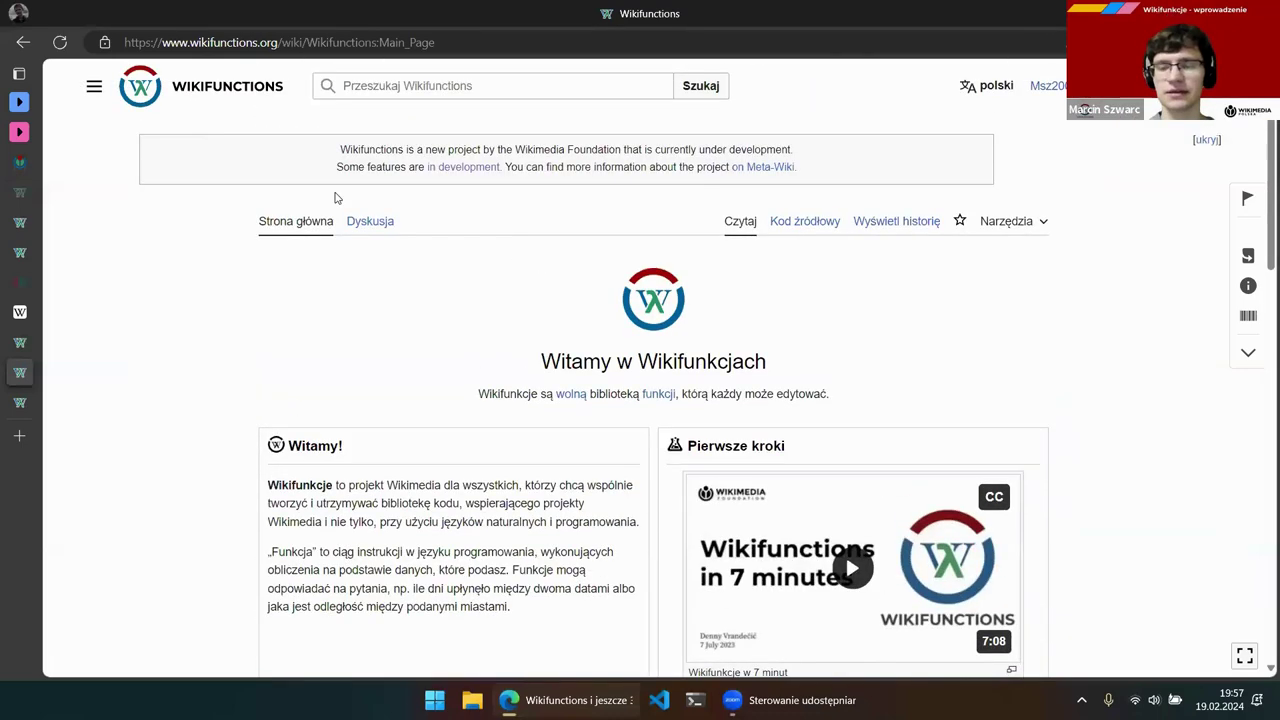
click(94, 88)
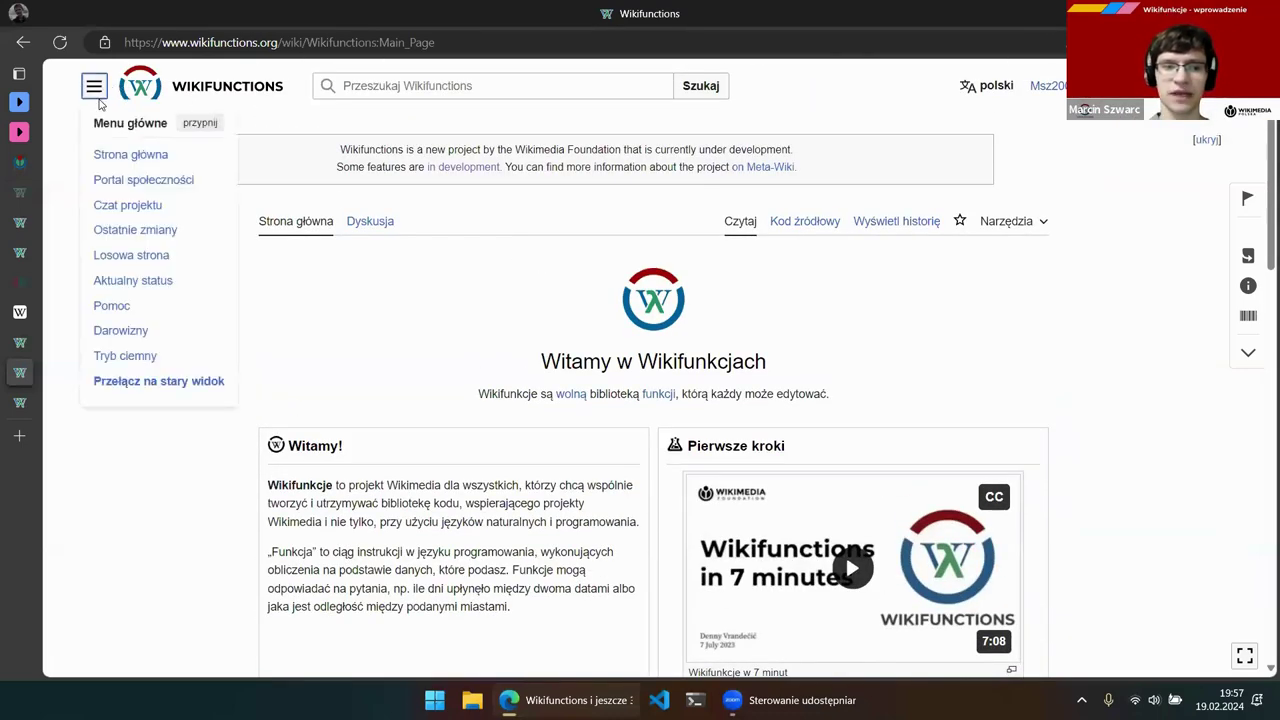
click(316, 124)
scroll(443, 223, down, 1)
scroll(430, 150, up, 1)
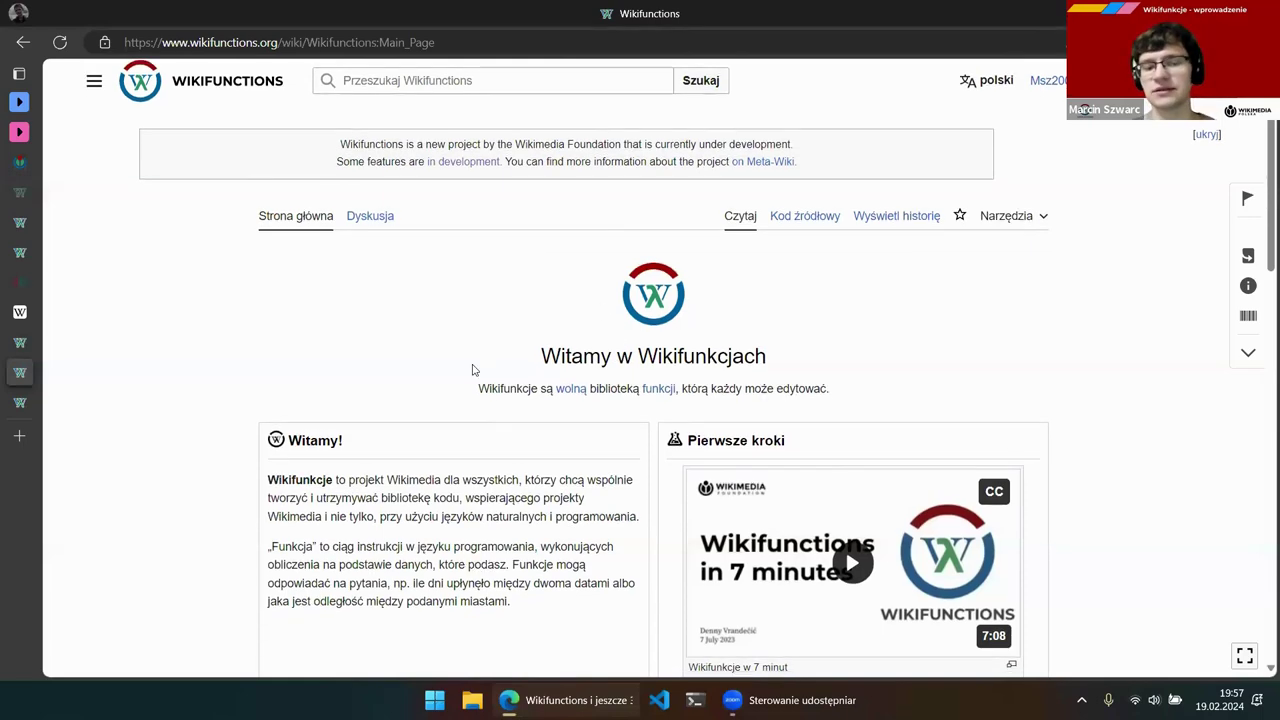
scroll(473, 369, down, 1)
scroll(473, 369, down, 4)
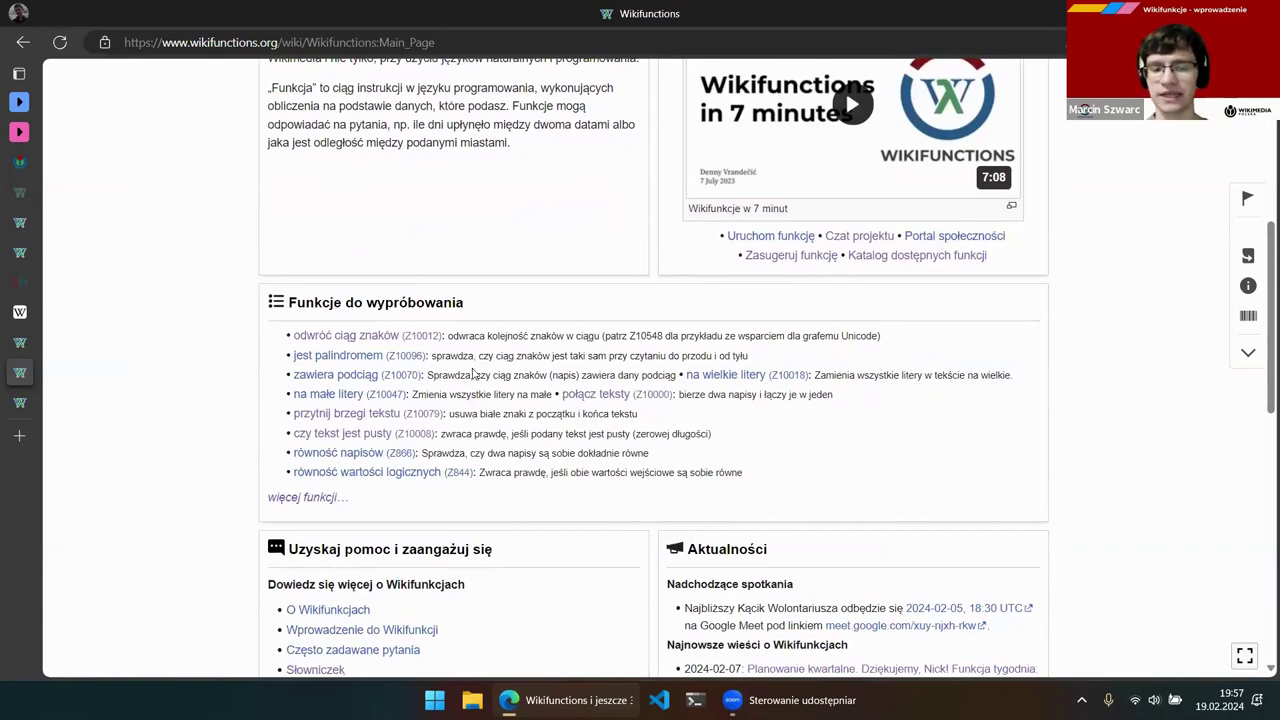
scroll(473, 369, up, 5)
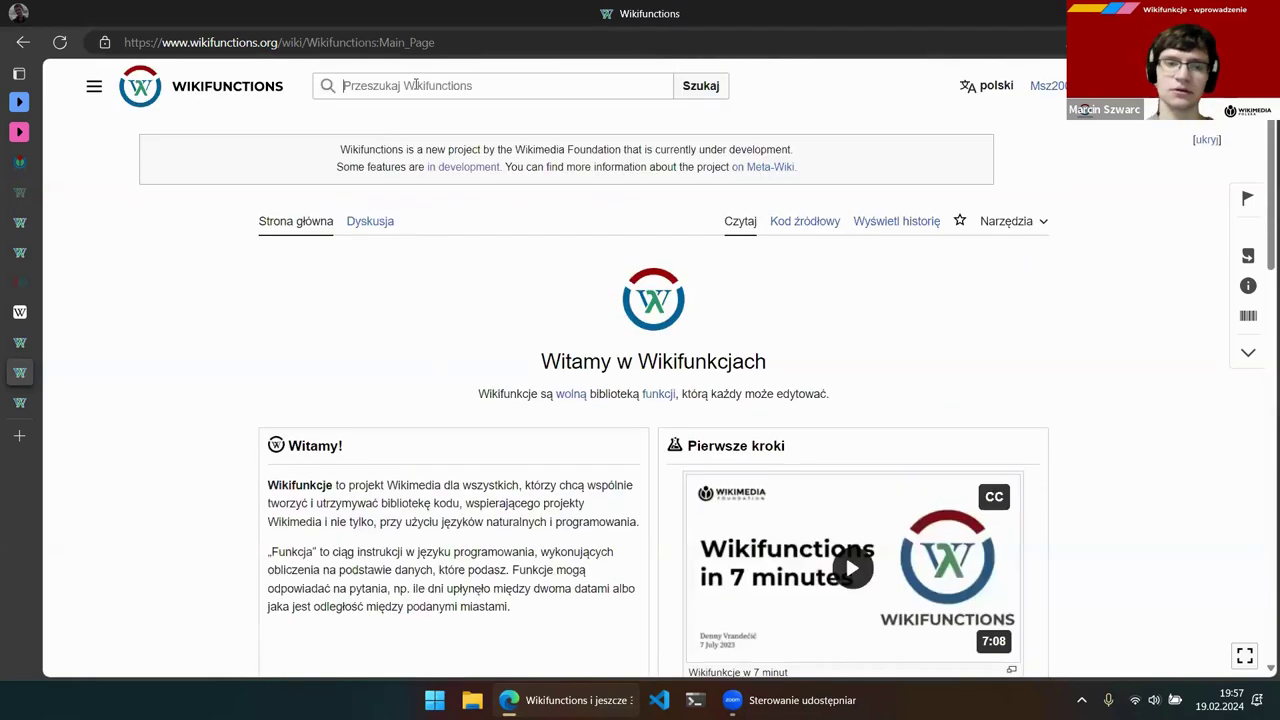
Search Wikifunctions for "Special:Create" and open the Special:CreateObject page
click(416, 85)
text(Special:)
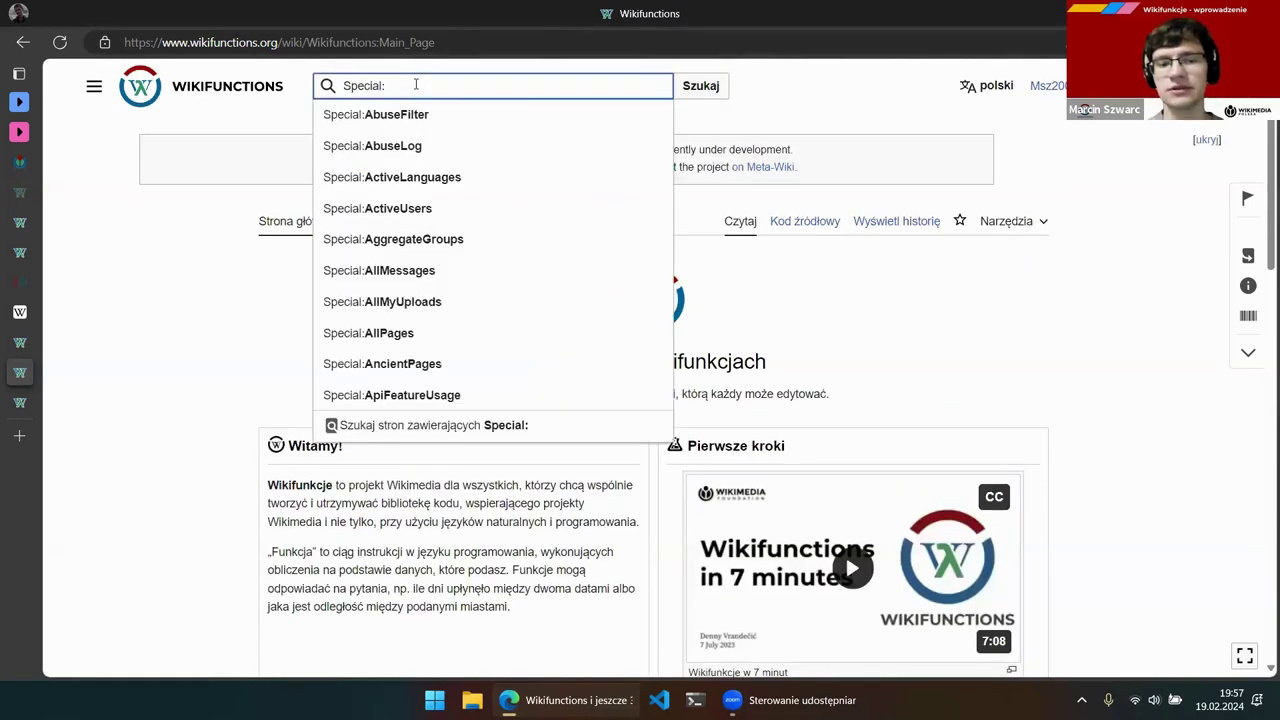
text(Create)
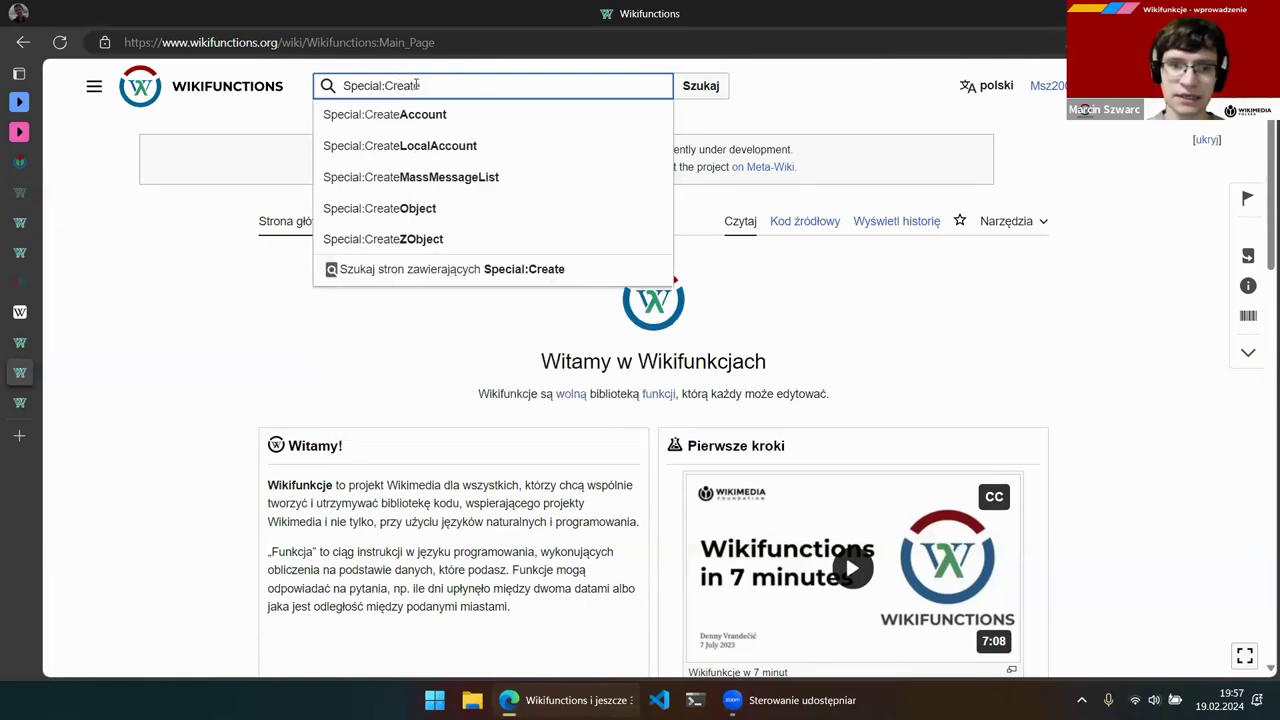
click(460, 208)
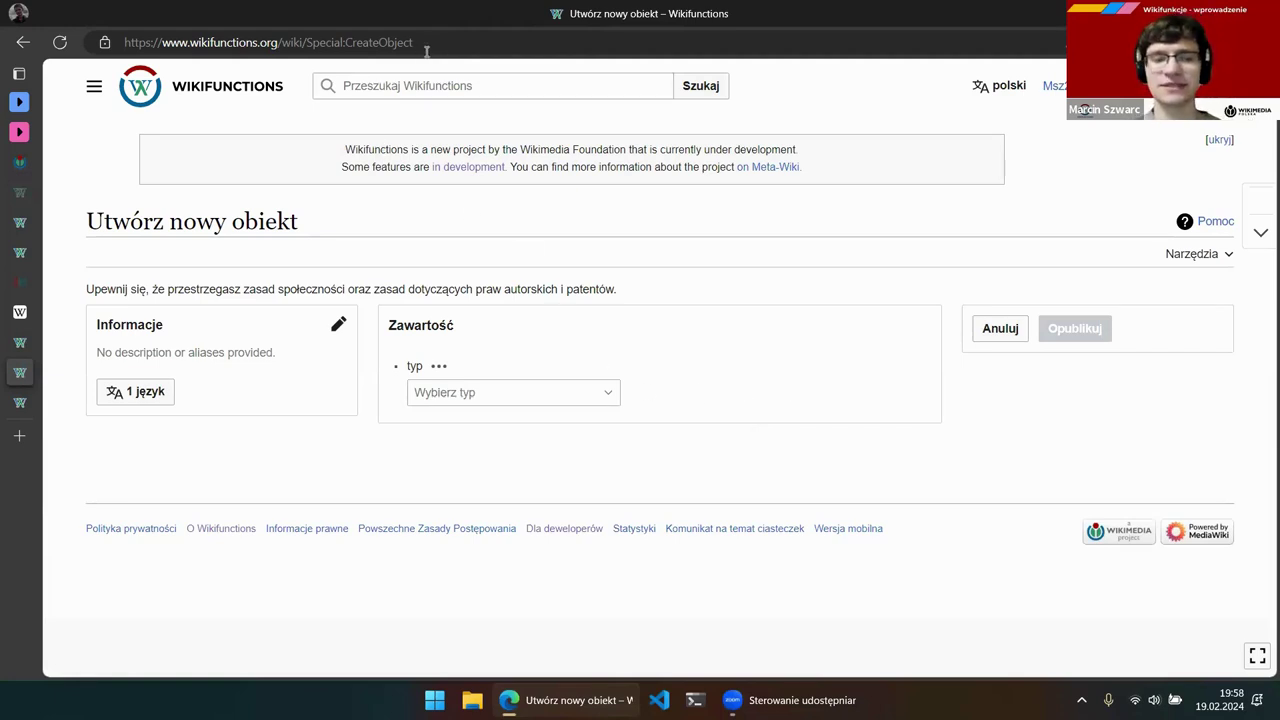
Set the new object's type to Funkcja
click(480, 395)
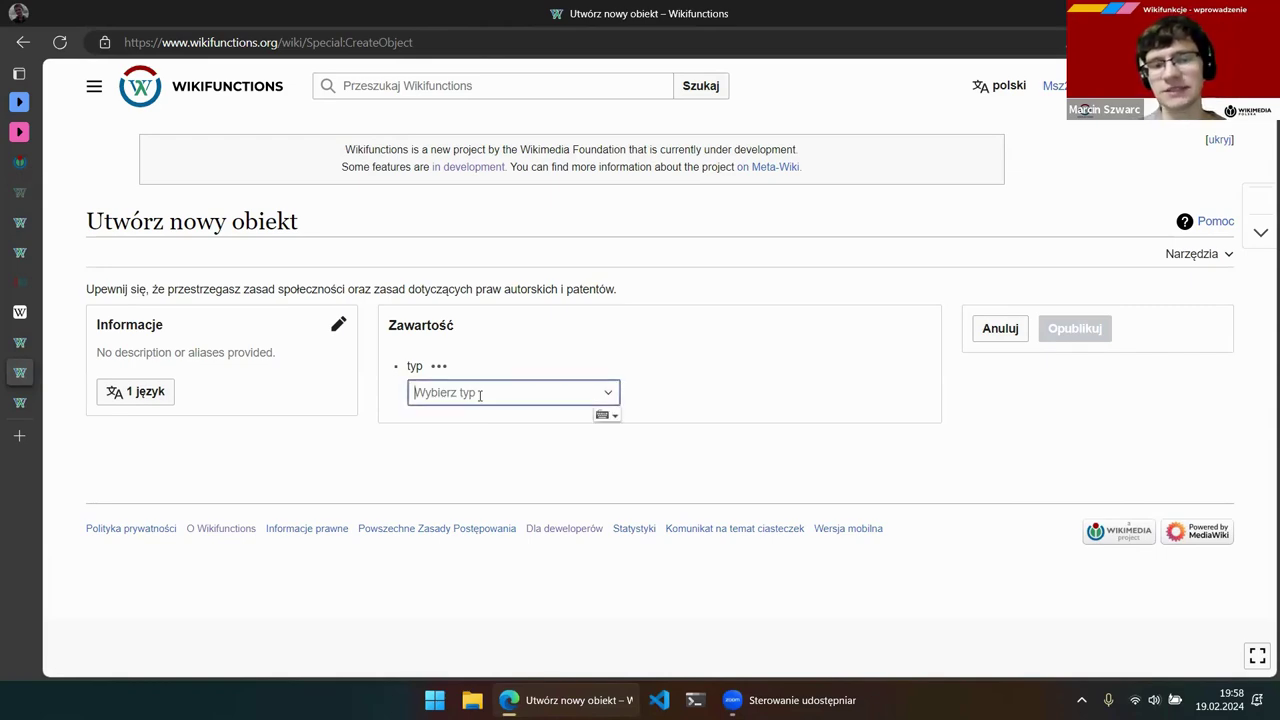
text(funkcja)
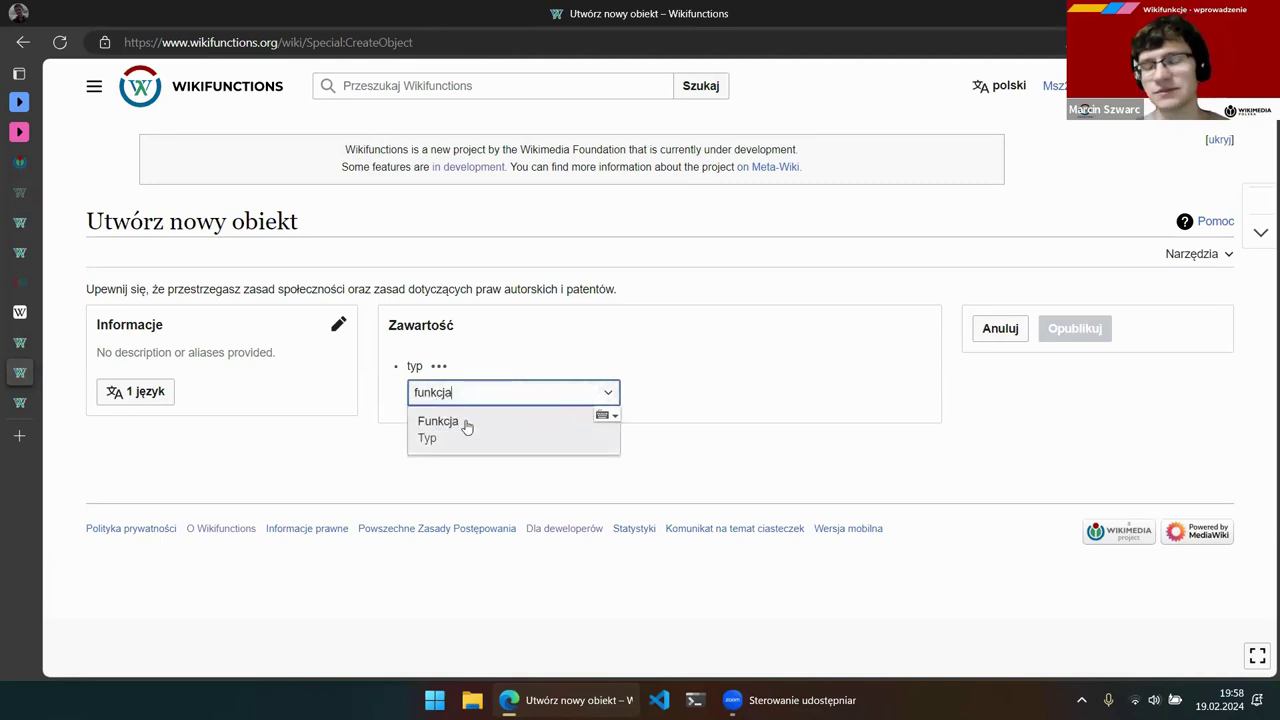
click(466, 428)
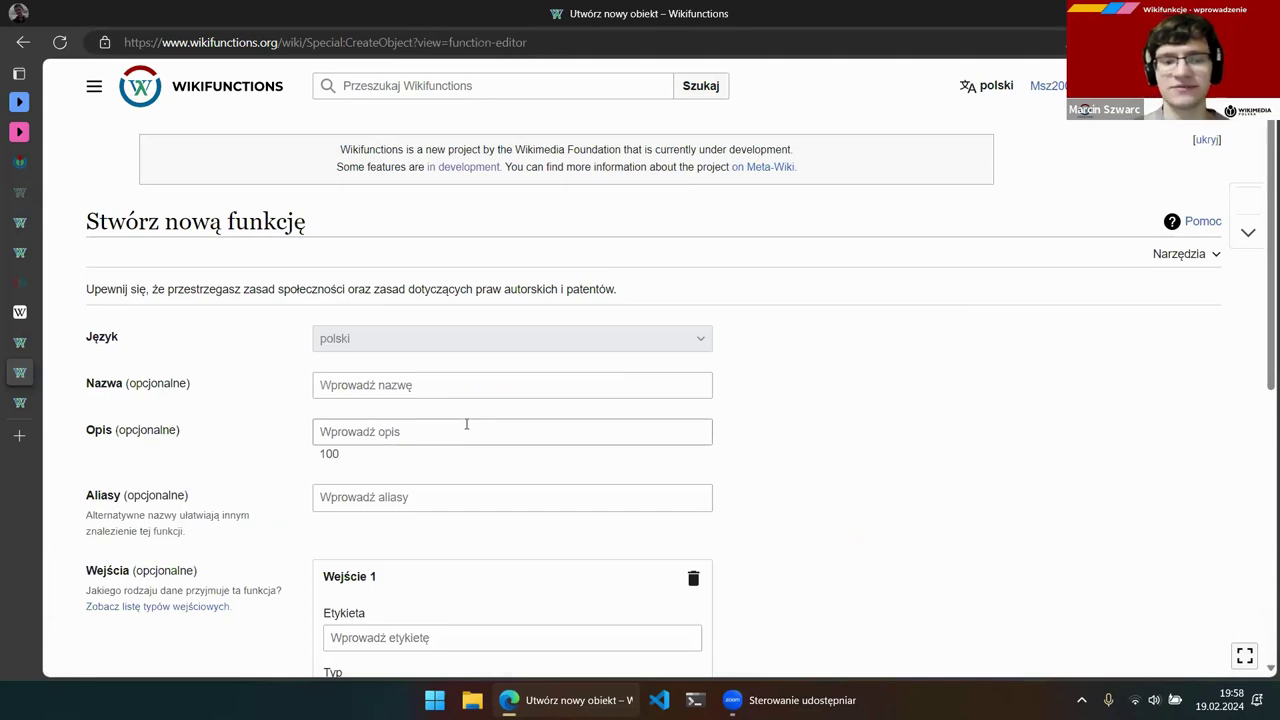
Name the new function "czy listy mają różną długość" in Polish
scroll(786, 414, down, 4)
scroll(790, 415, up, 4)
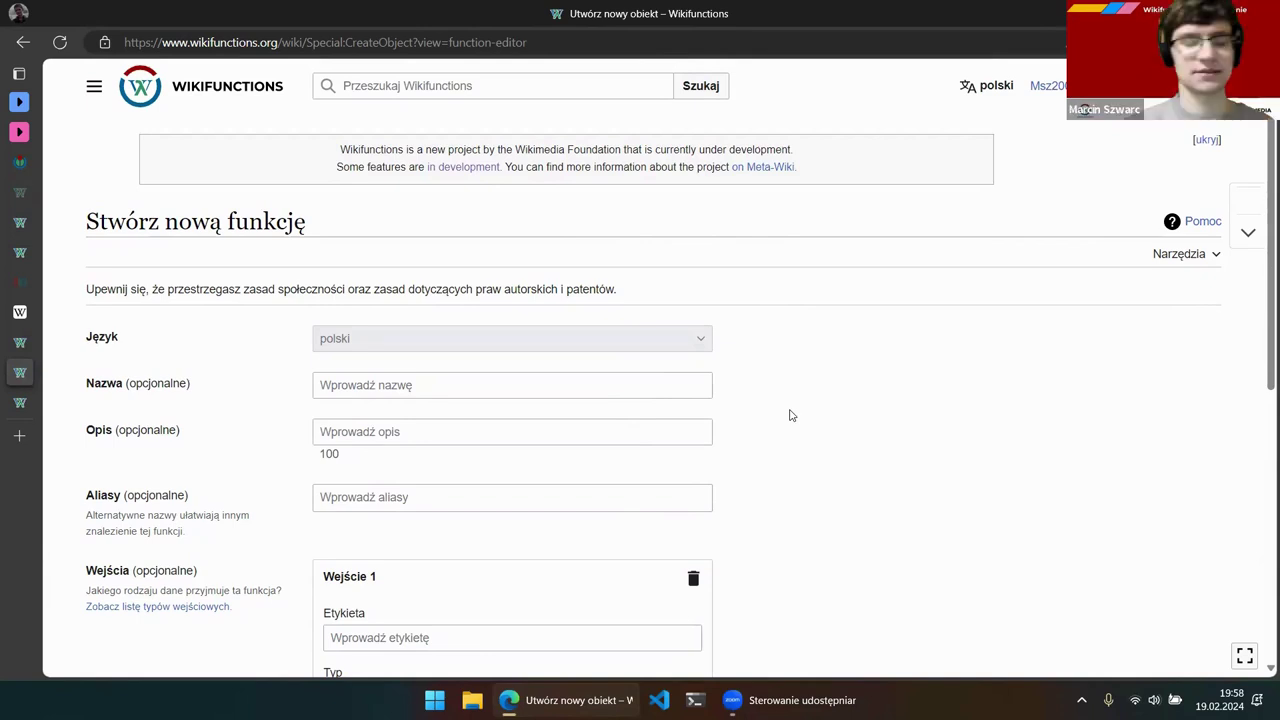
click(556, 390)
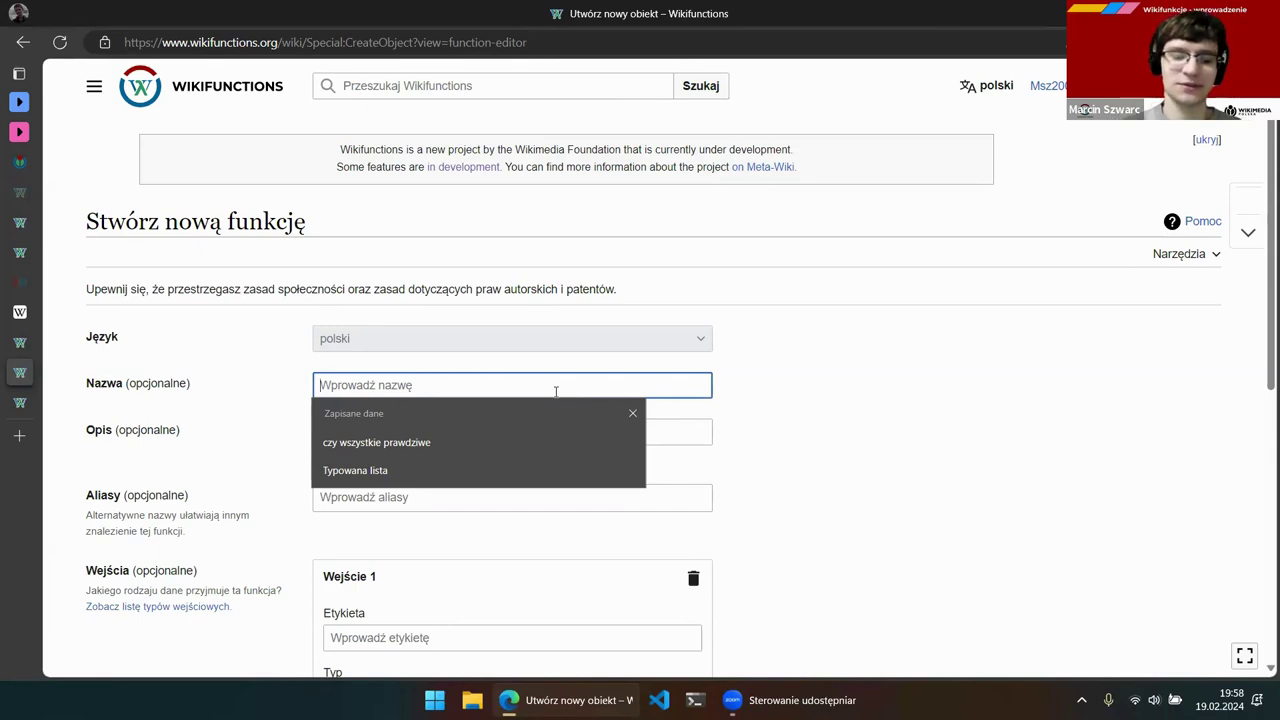
text(czy listy maj)
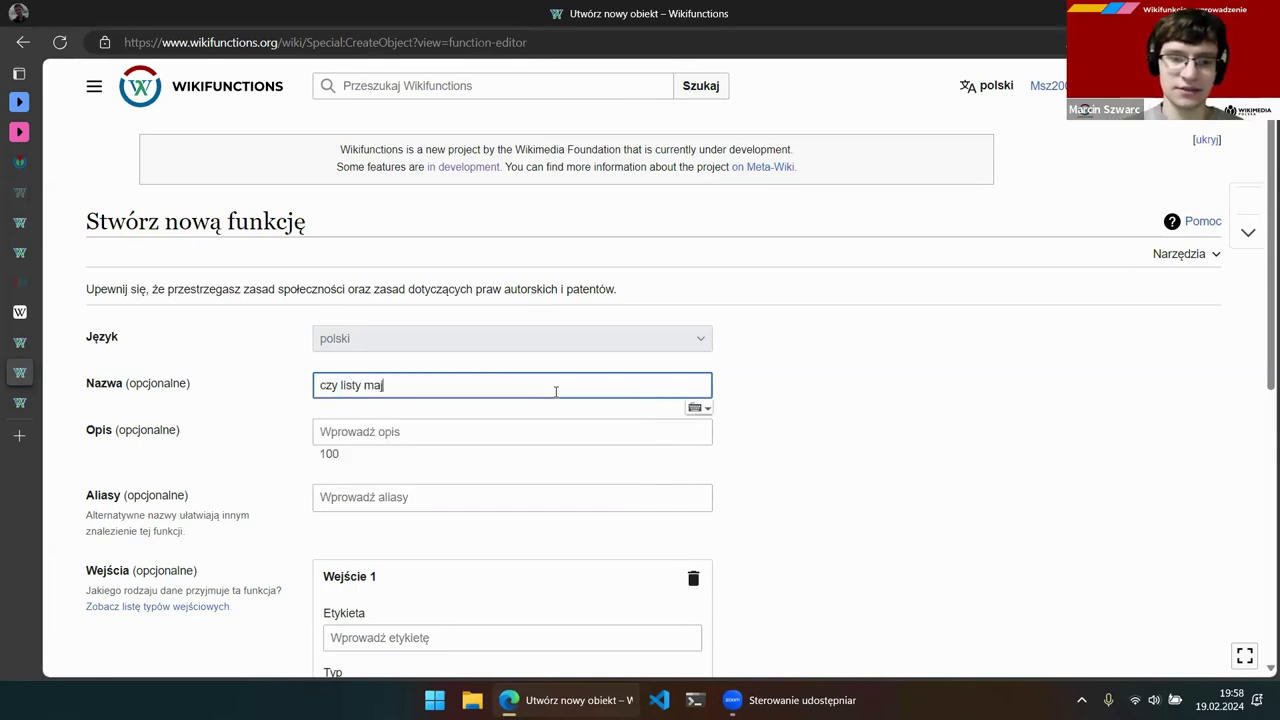
text(ą różną )
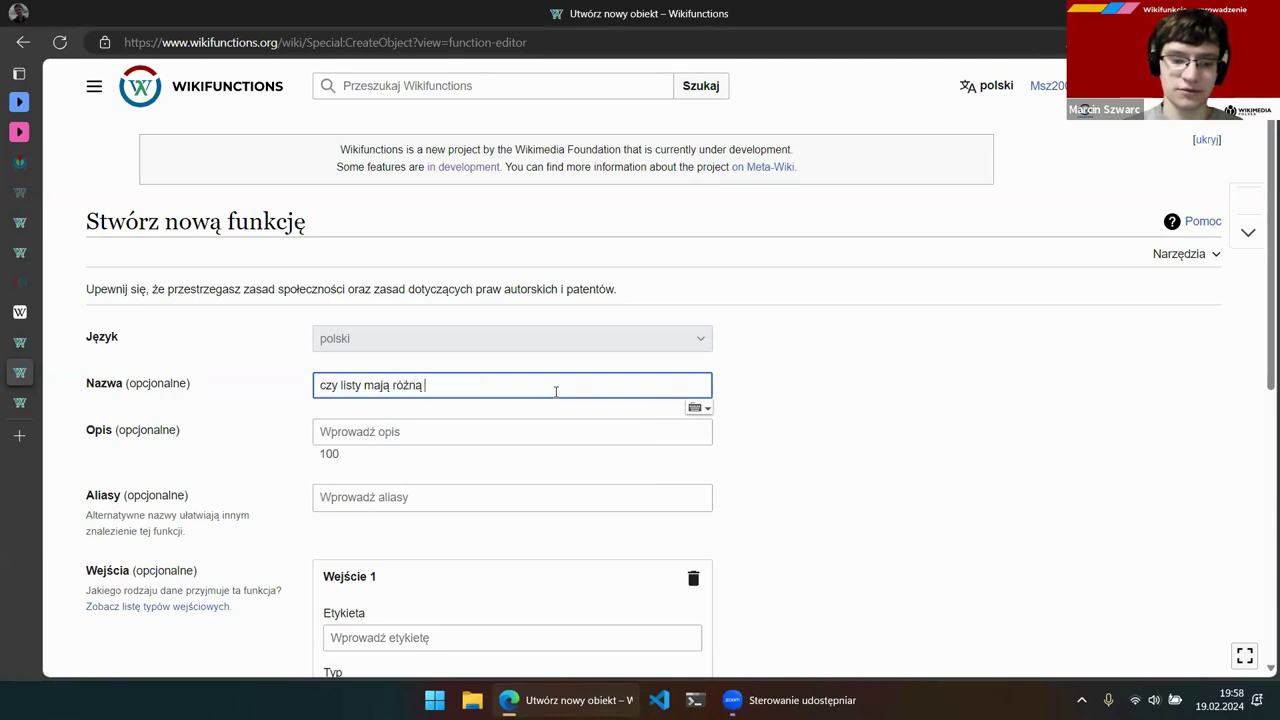
text(długość)
Enter the function's description "Zwraca prawdę, jeśli listy mają różną długość"
scroll(556, 392, down, 1)
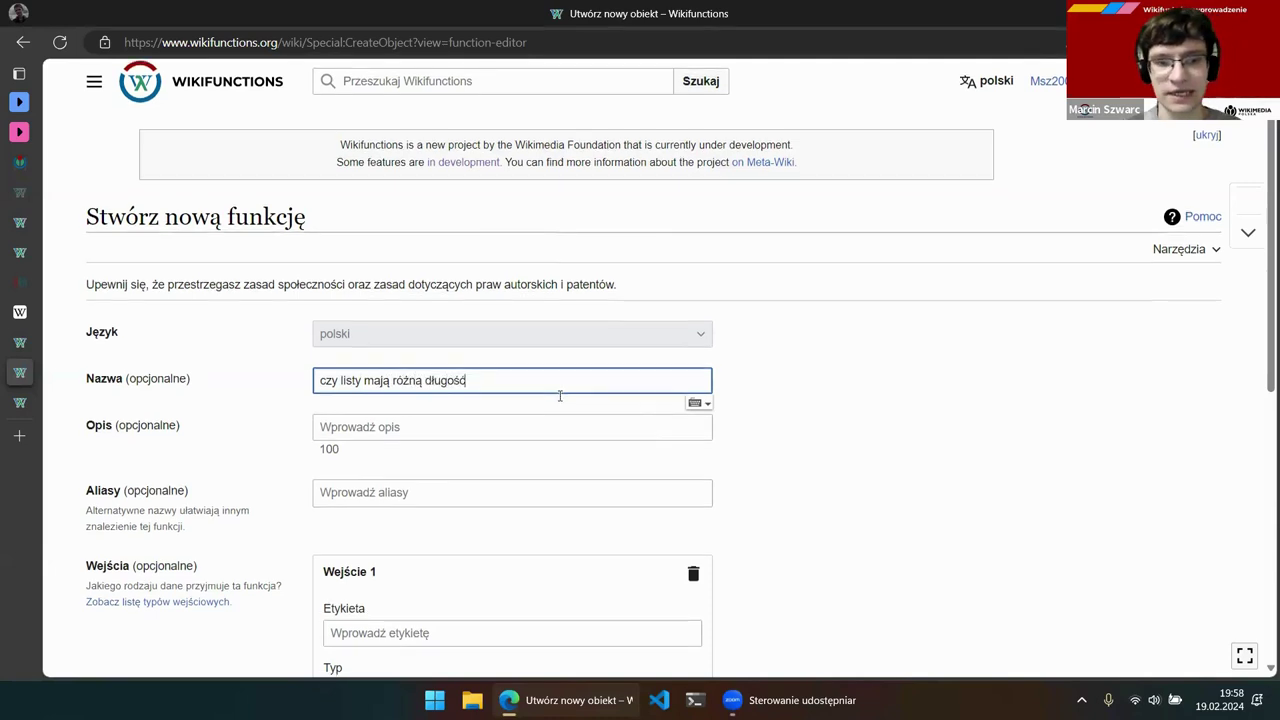
click(467, 339)
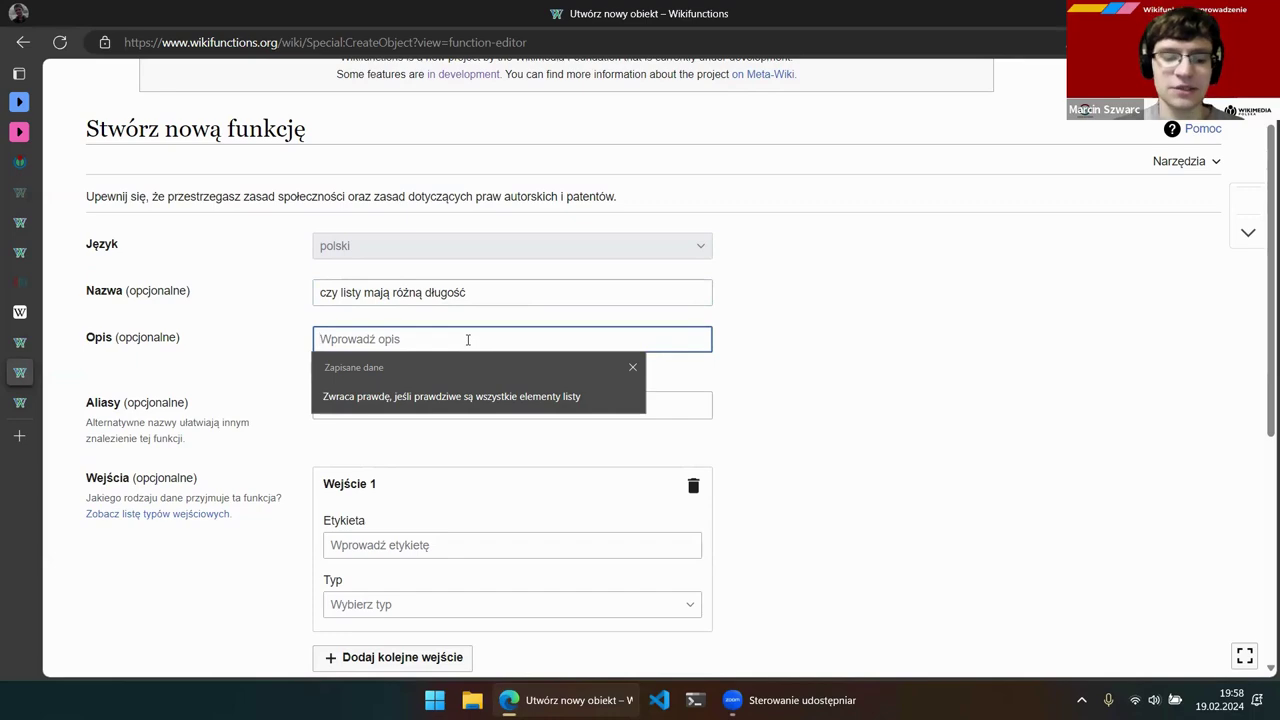
text(Zw)
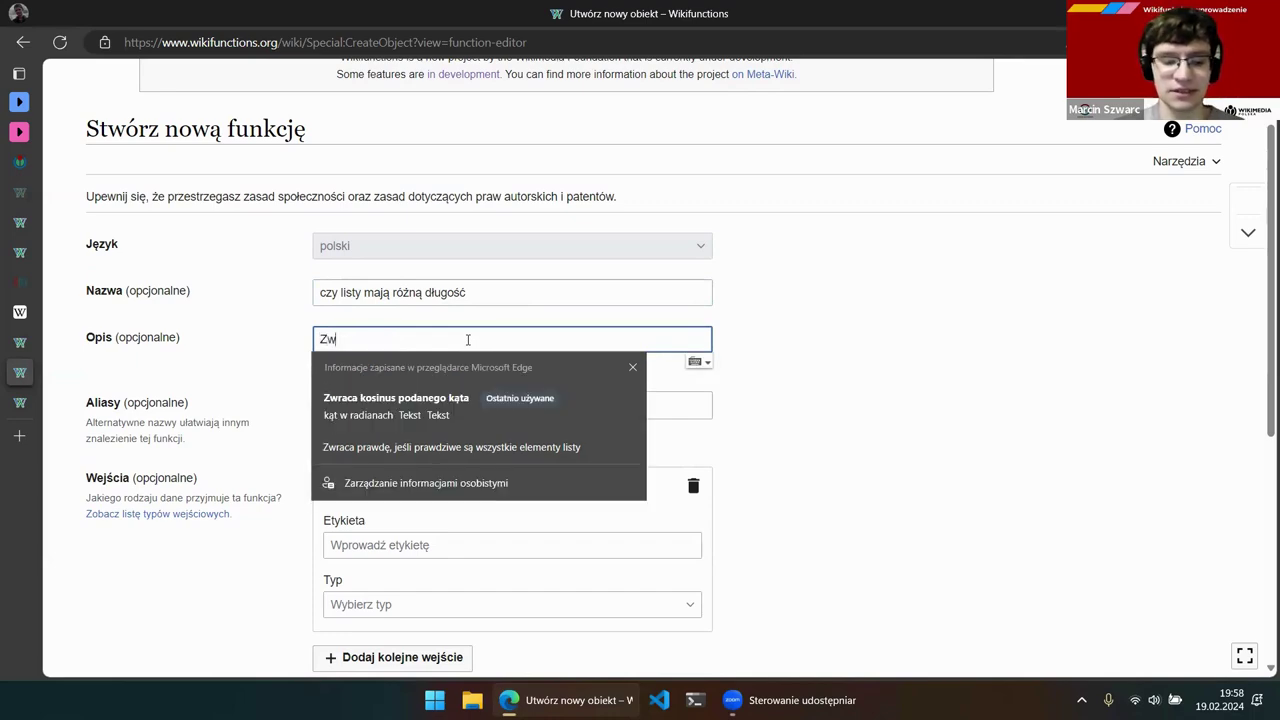
text(raca prawdę)
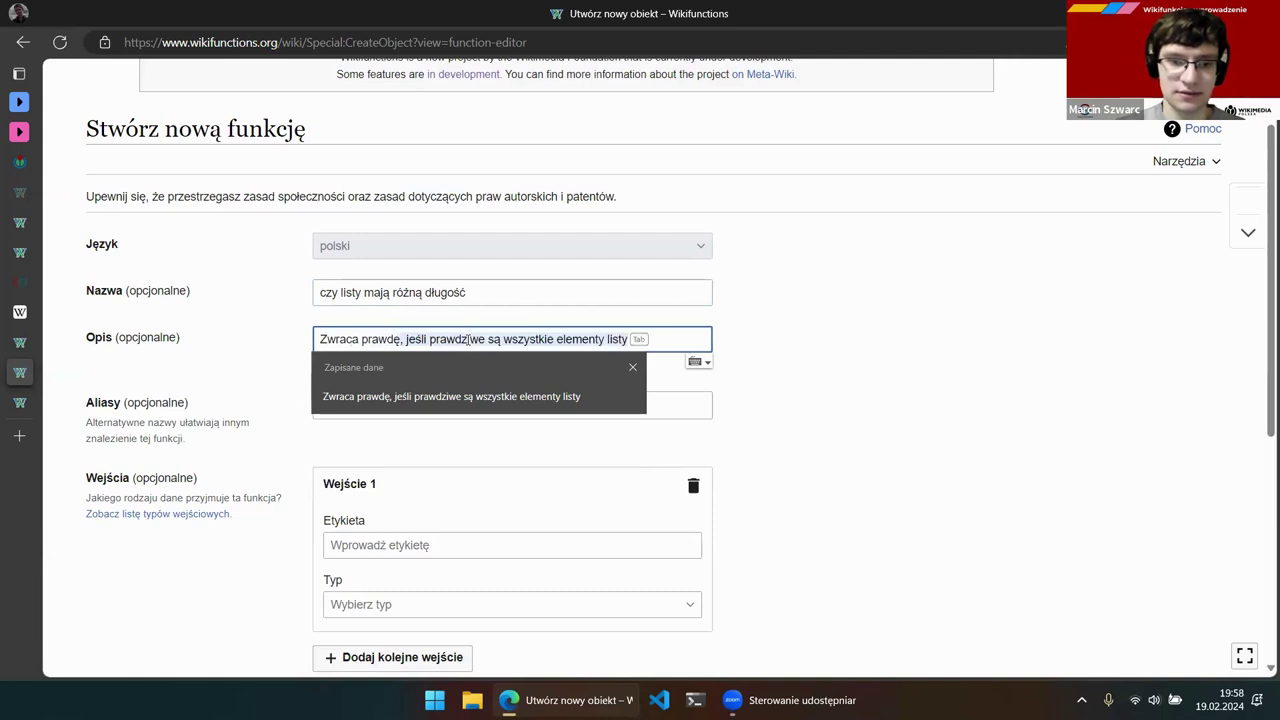
text(, jesli)
key(BackSpace)
key(BackSpace)
key(BackSpace)
text(śli)
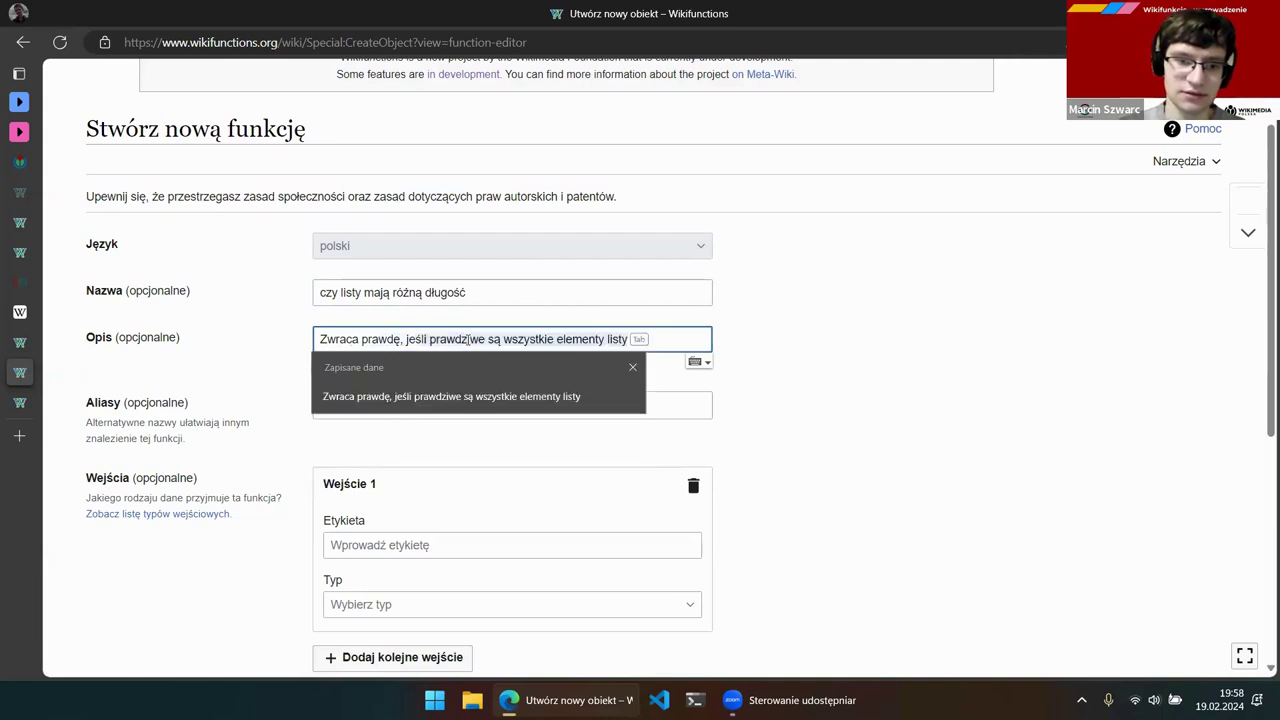
text( listy mają )
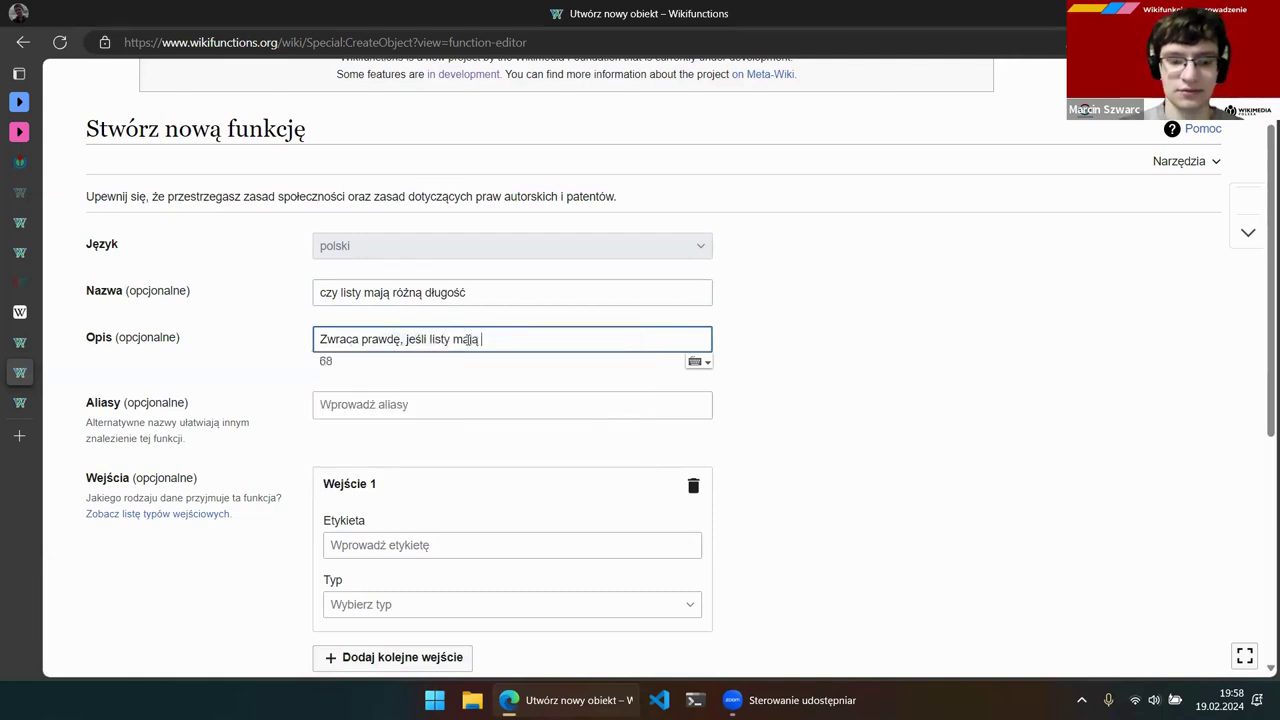
text(różną )
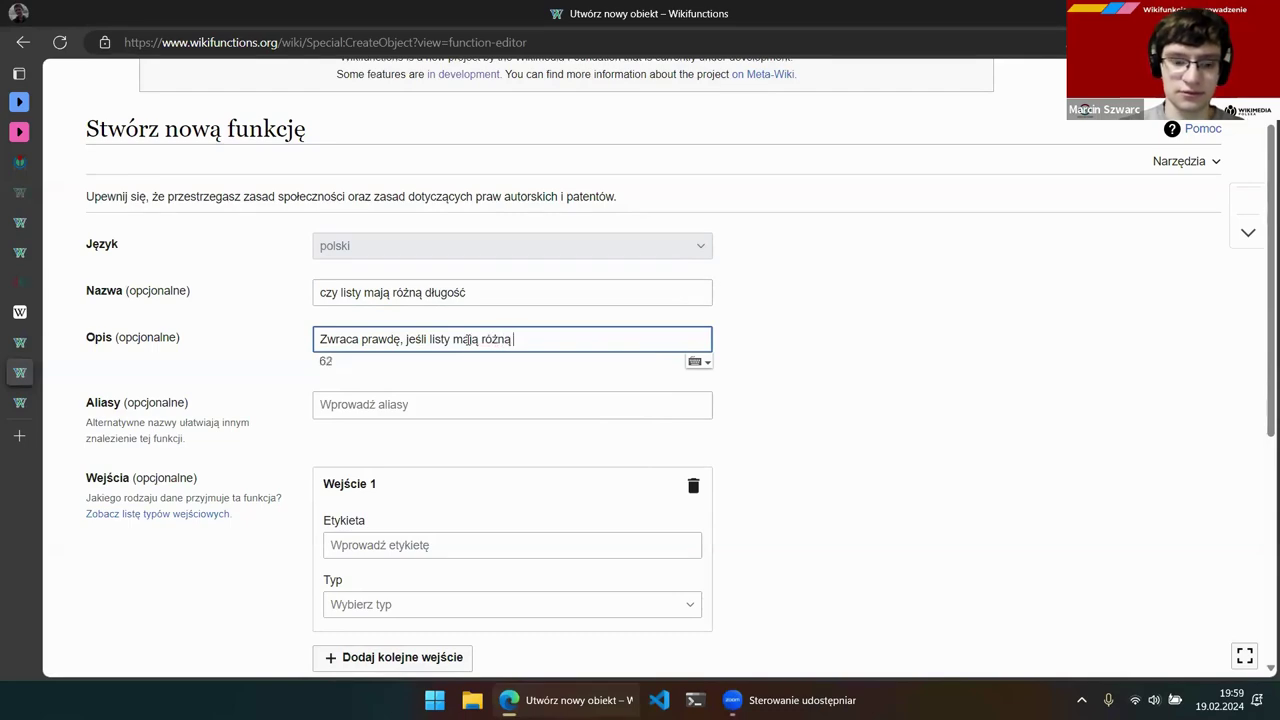
text(długość)
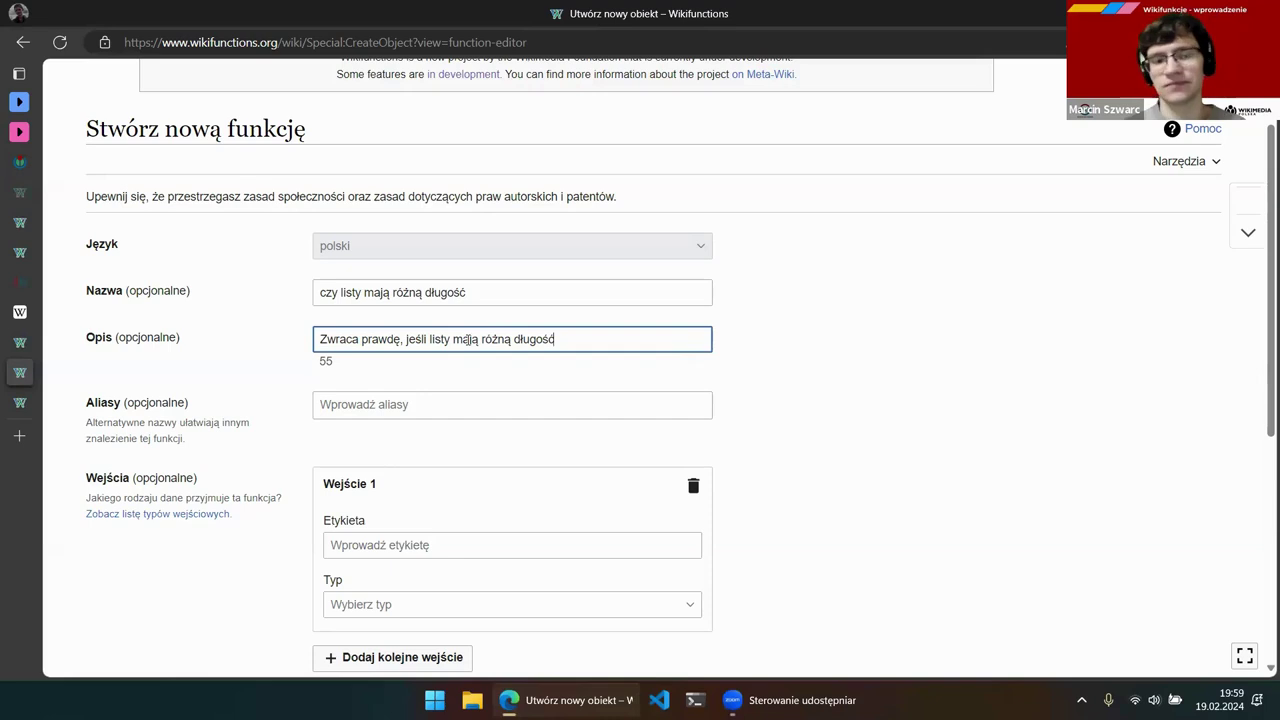
Label the function's first input "pierwsza lista"
scroll(472, 340, down, 2)
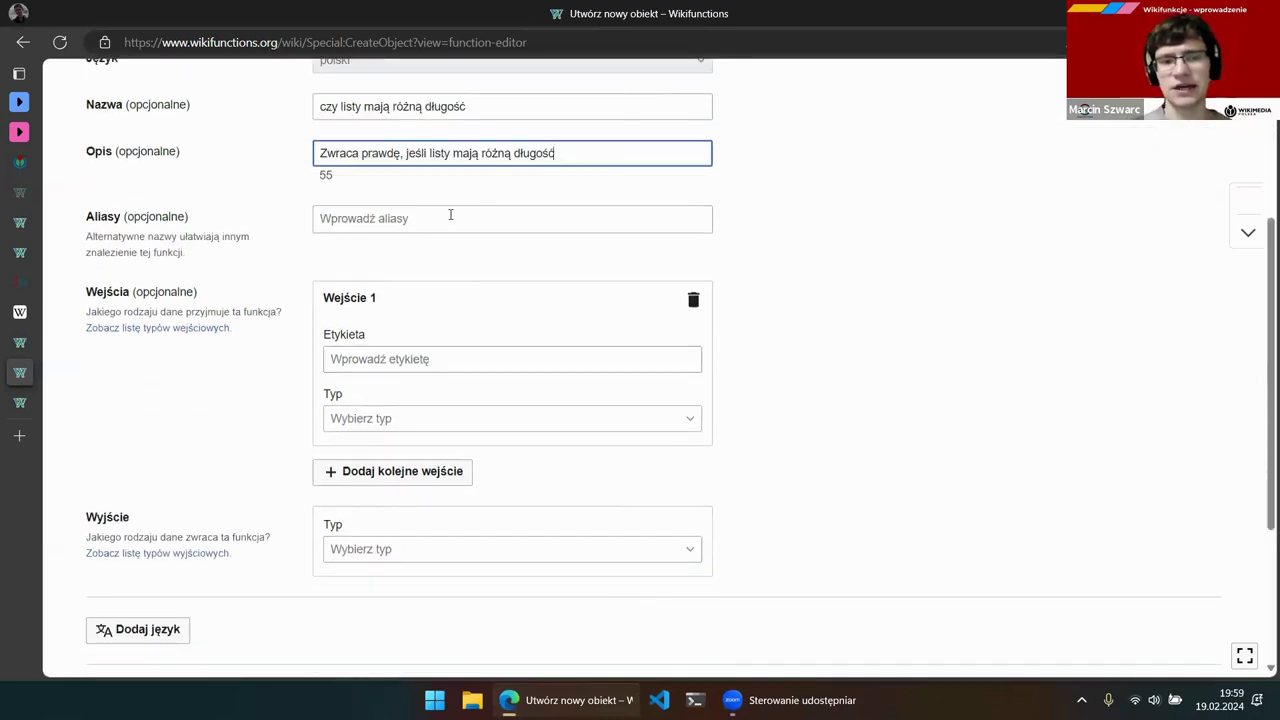
scroll(443, 220, down, 1)
scroll(420, 180, up, 1)
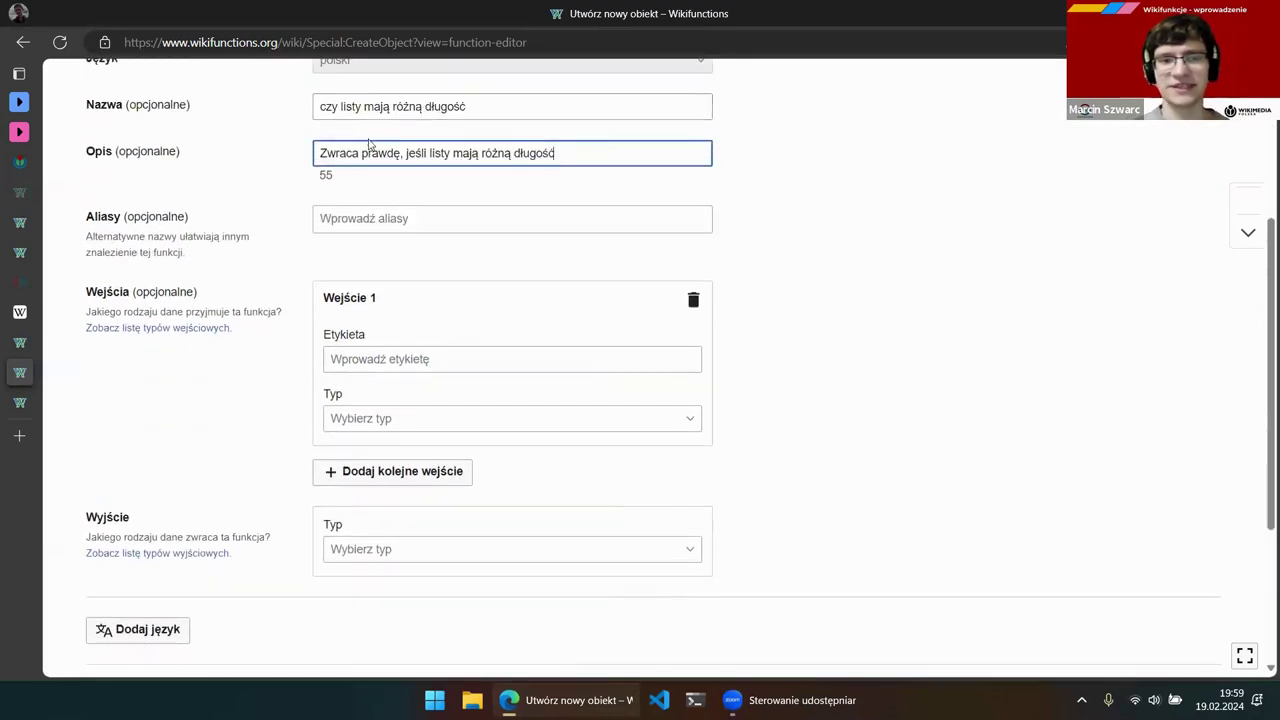
scroll(365, 155, down, 1)
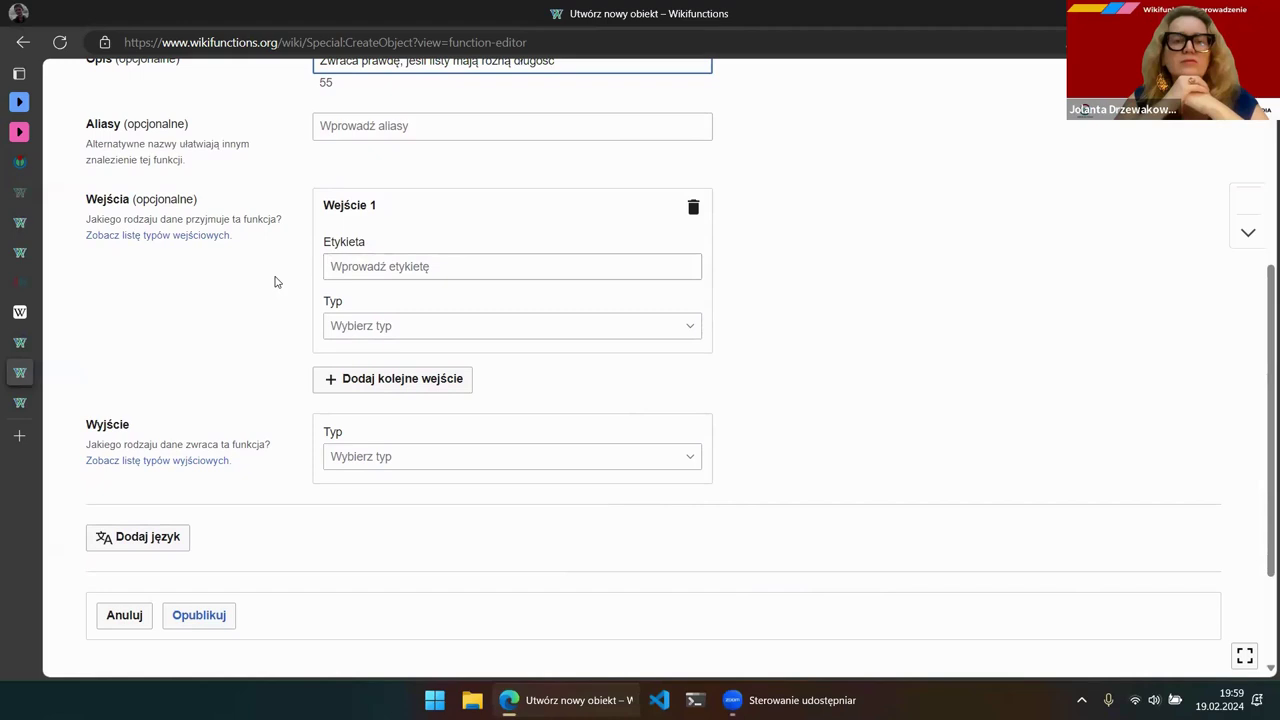
click(861, 258)
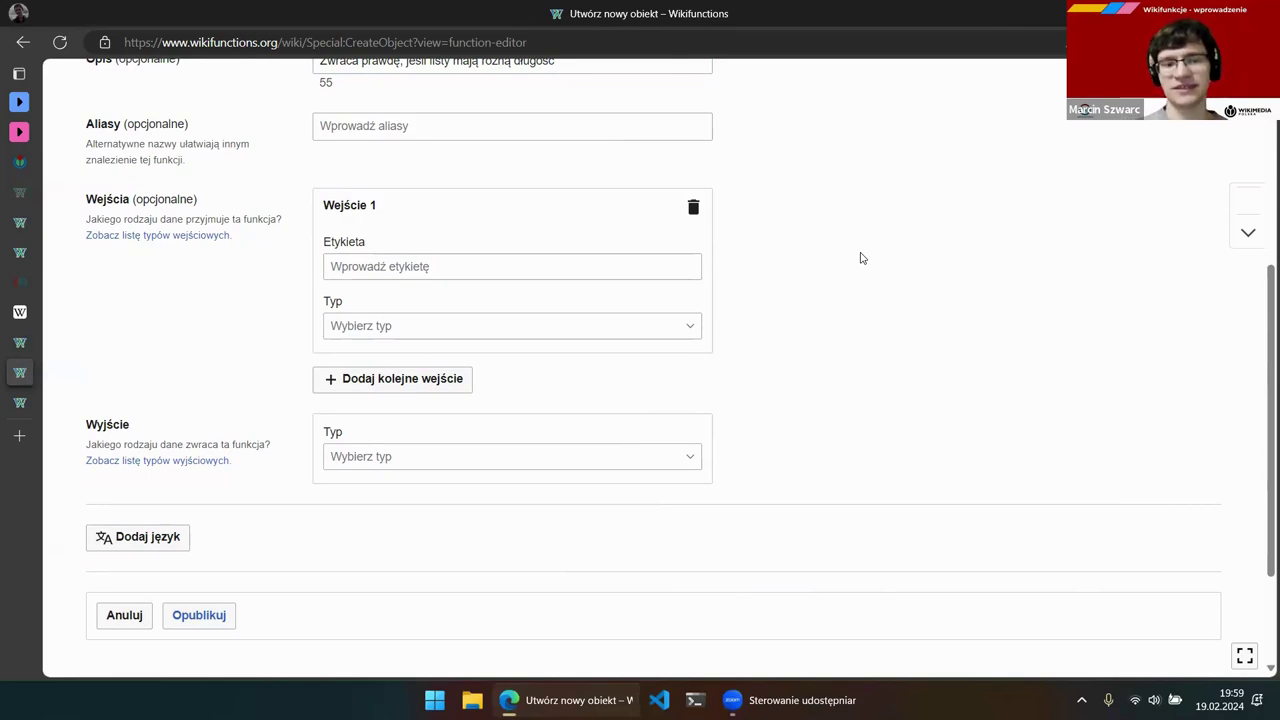
click(497, 265)
text(pl)
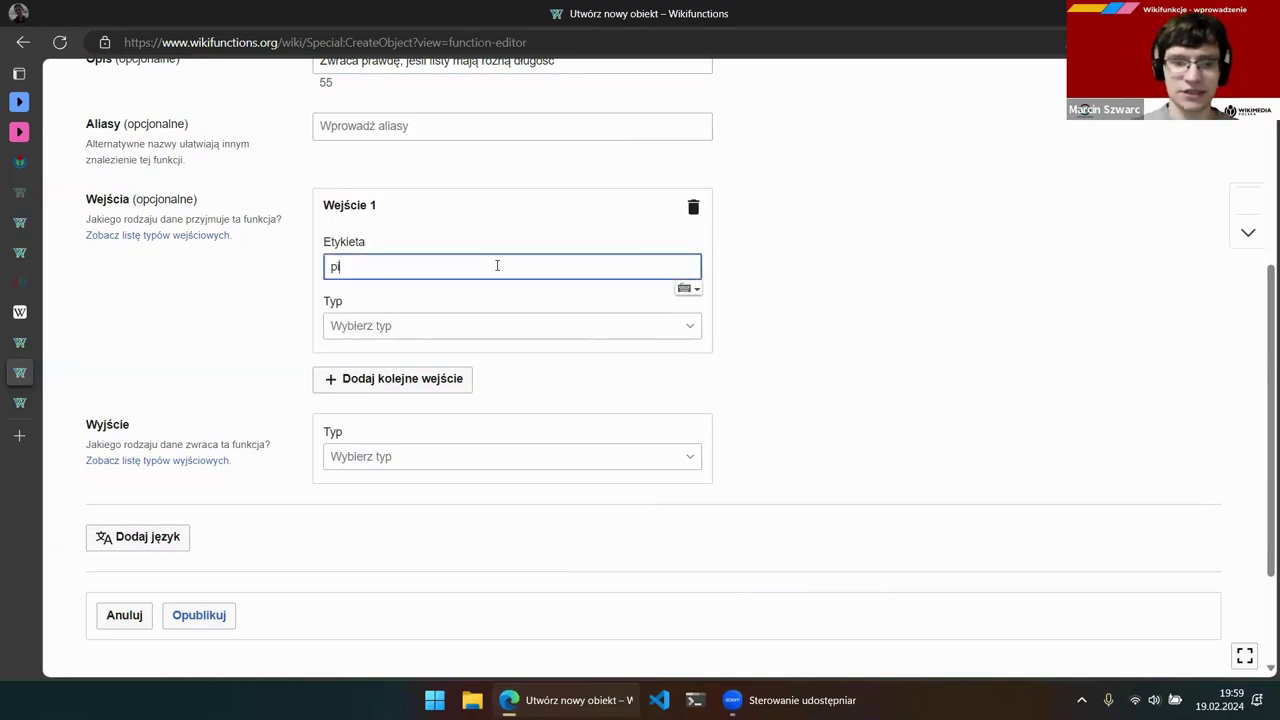
text(erwsza listy)
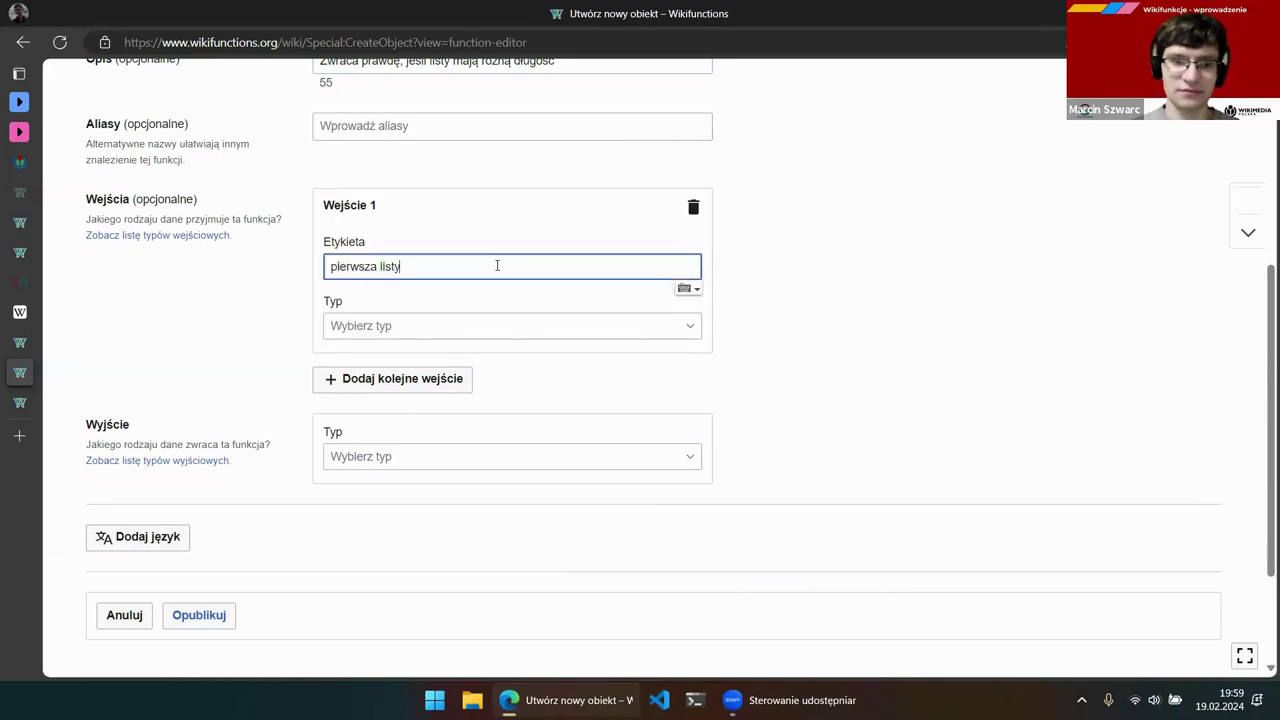
key(BackSpace)
text(a)
Set the first input's type to Typowana lista with element type Obiekt
click(430, 324)
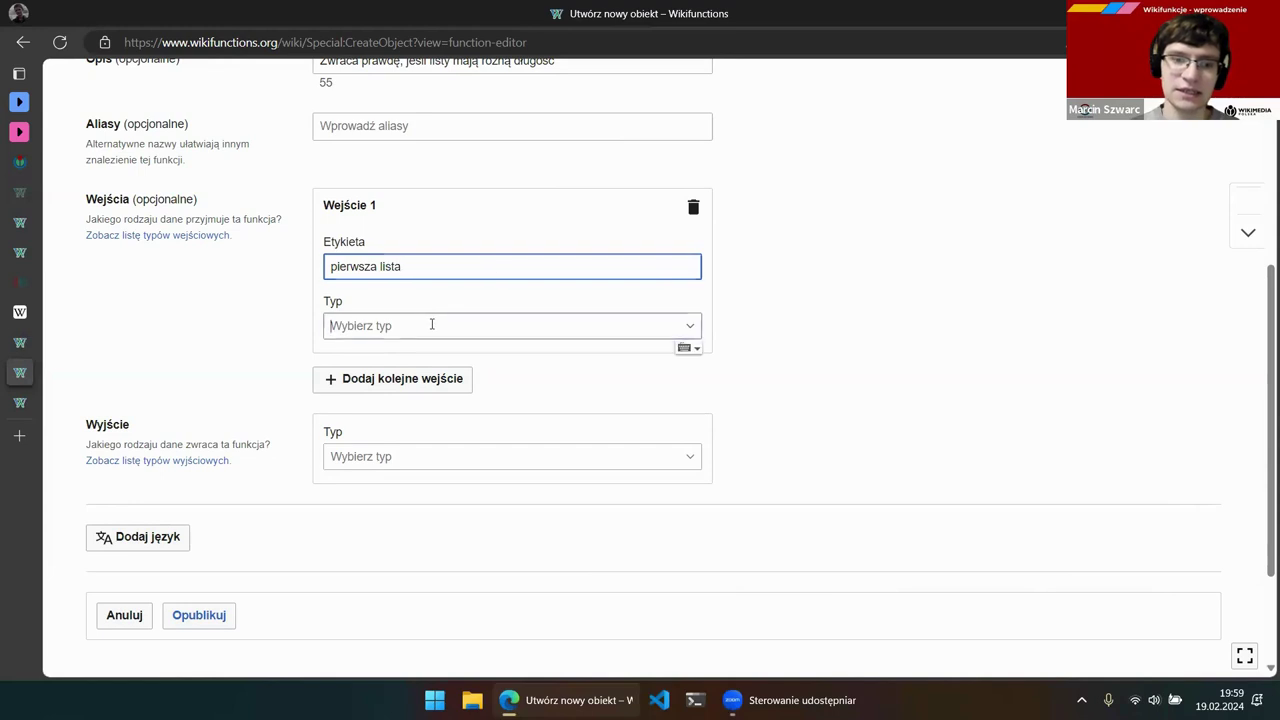
text(lista)
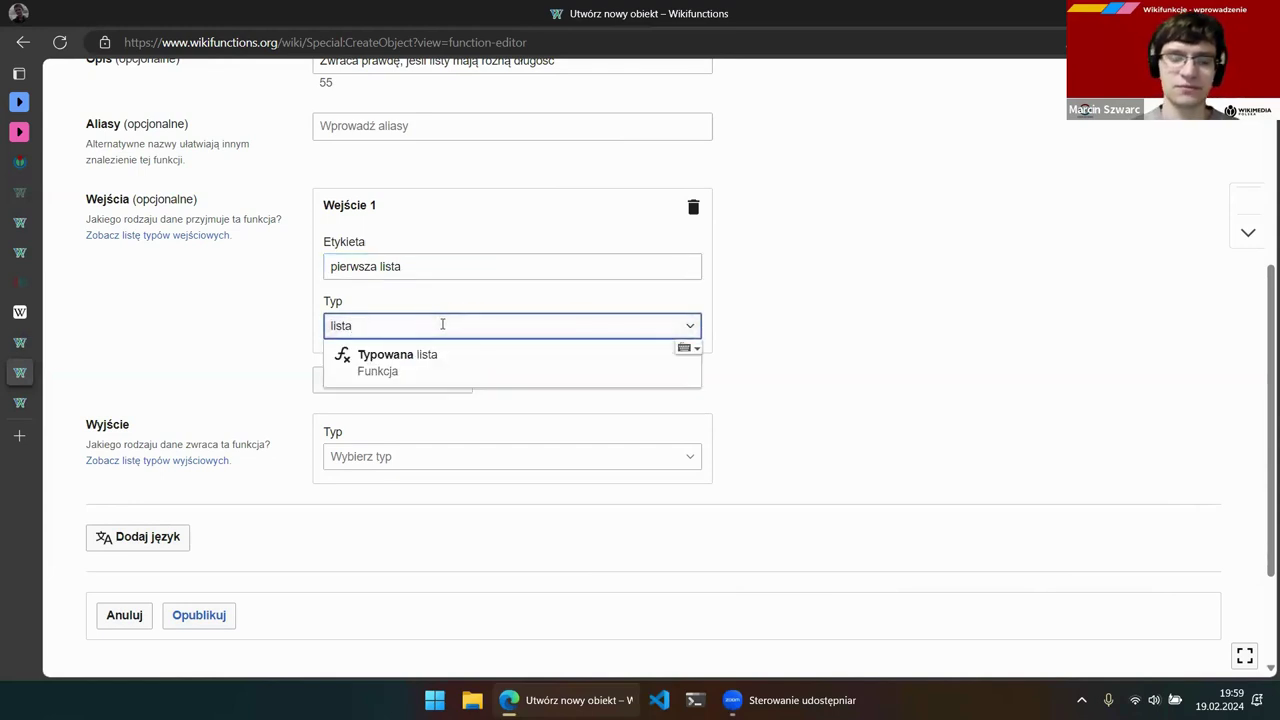
click(406, 370)
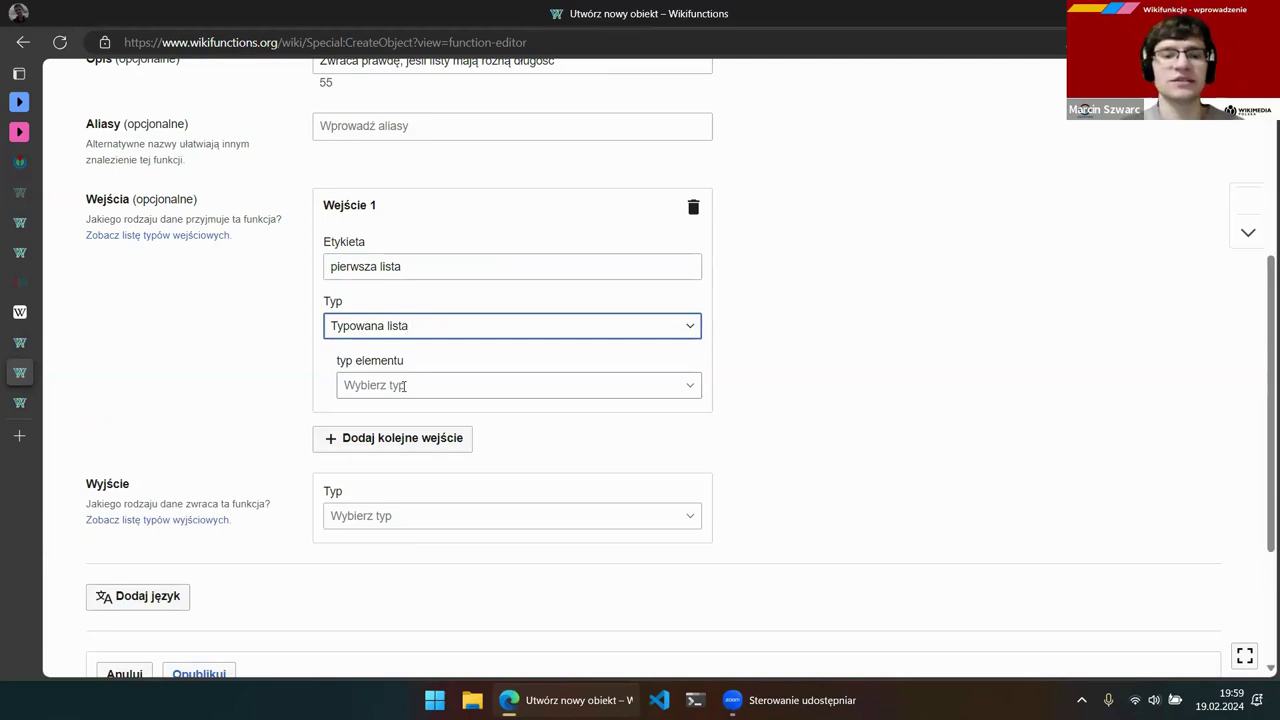
click(404, 385)
text(obiekt)
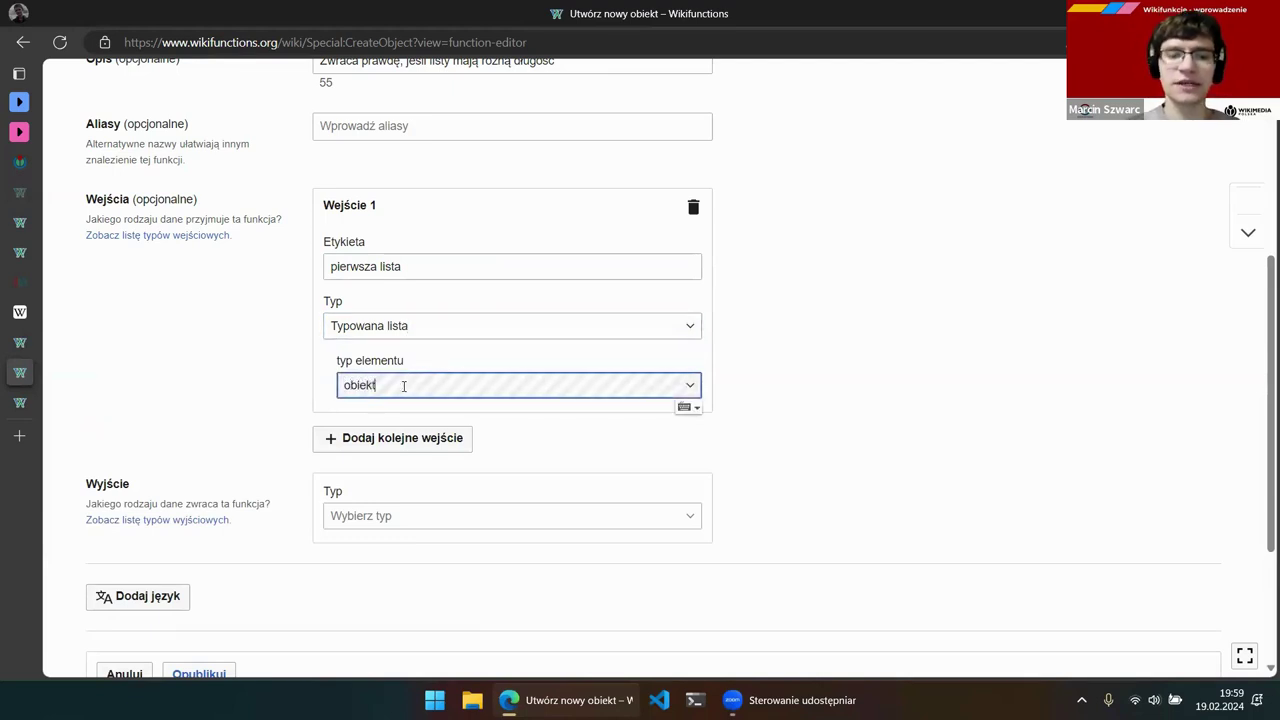
click(449, 422)
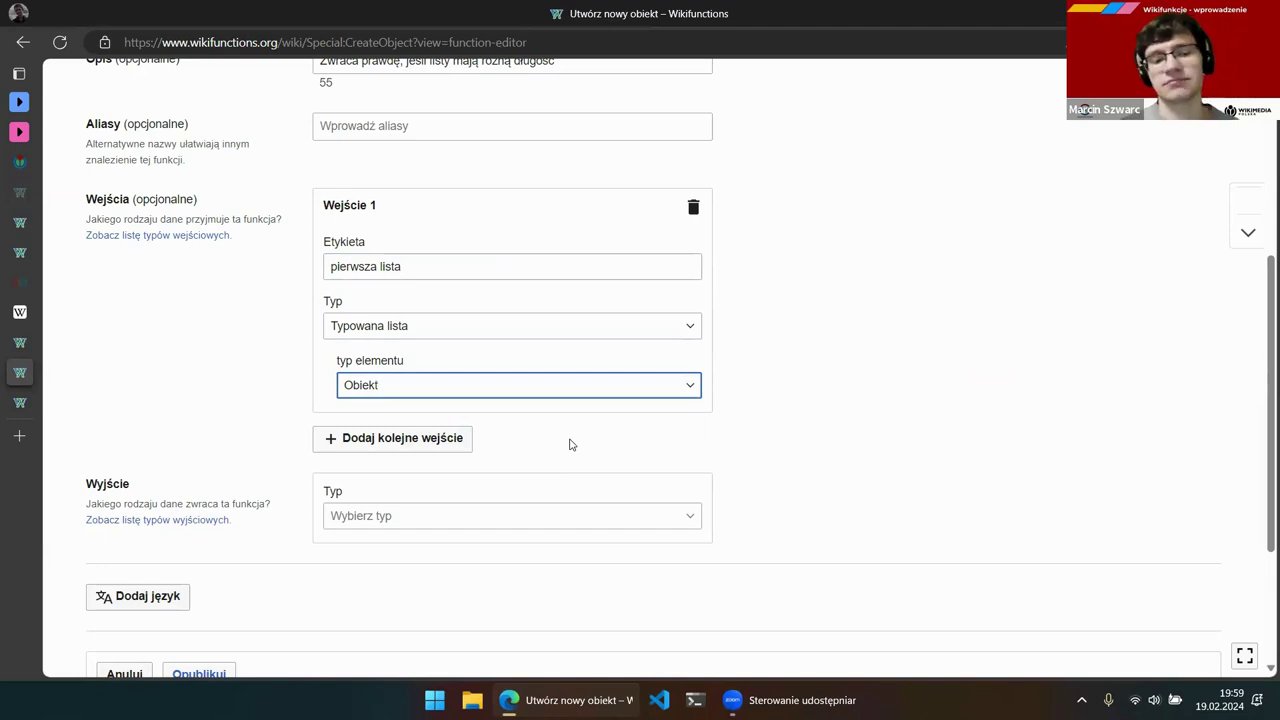
Add a second input to the function and label it "druga lista"
click(381, 446)
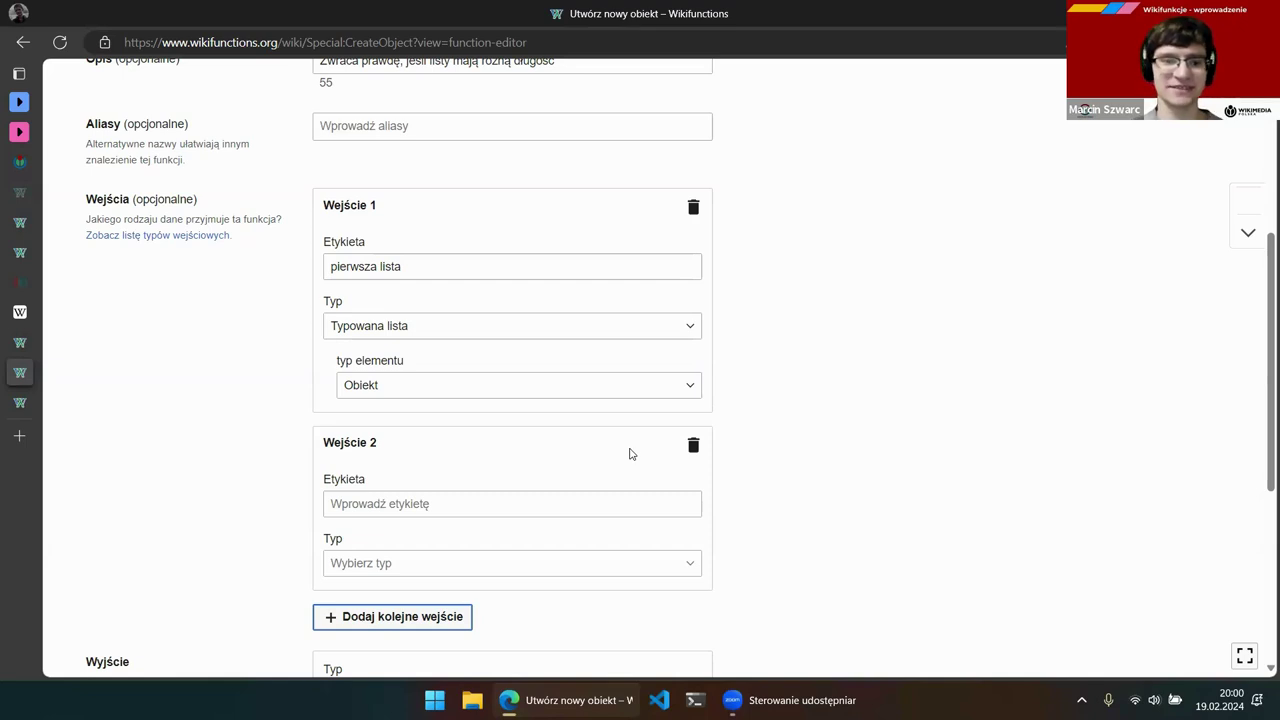
scroll(640, 452, down, 1)
click(538, 408)
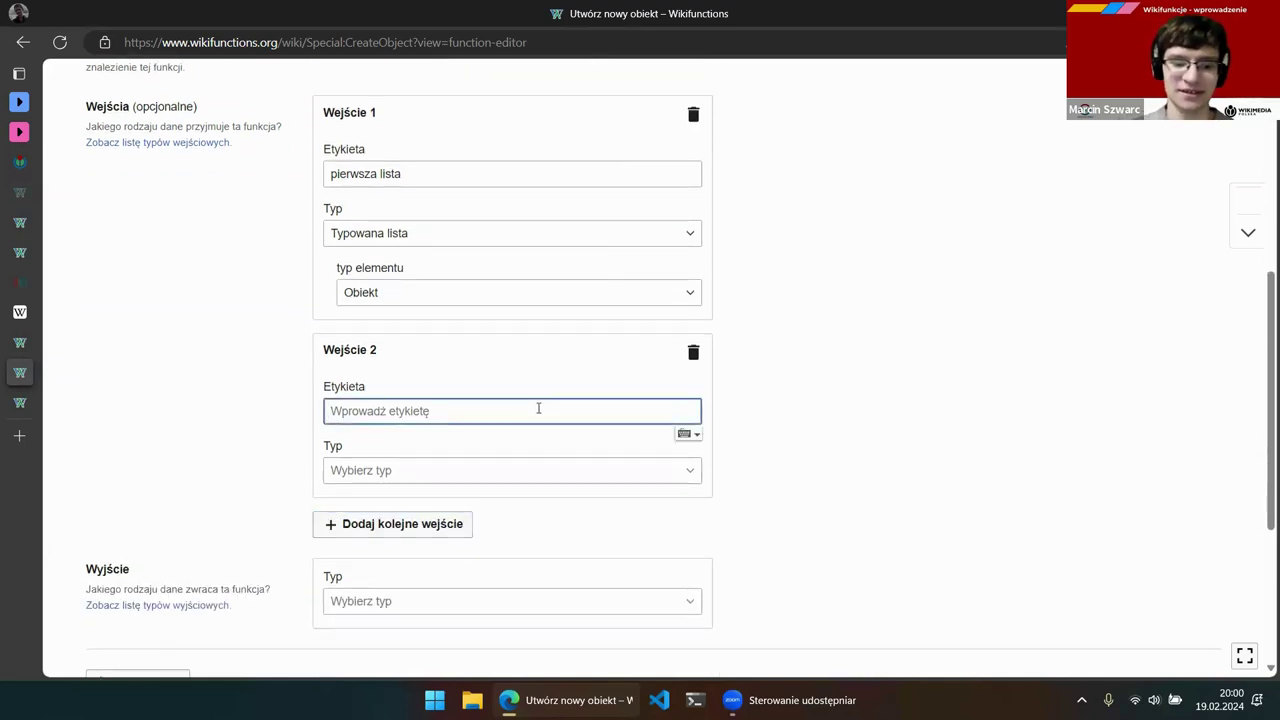
text(druga lista)
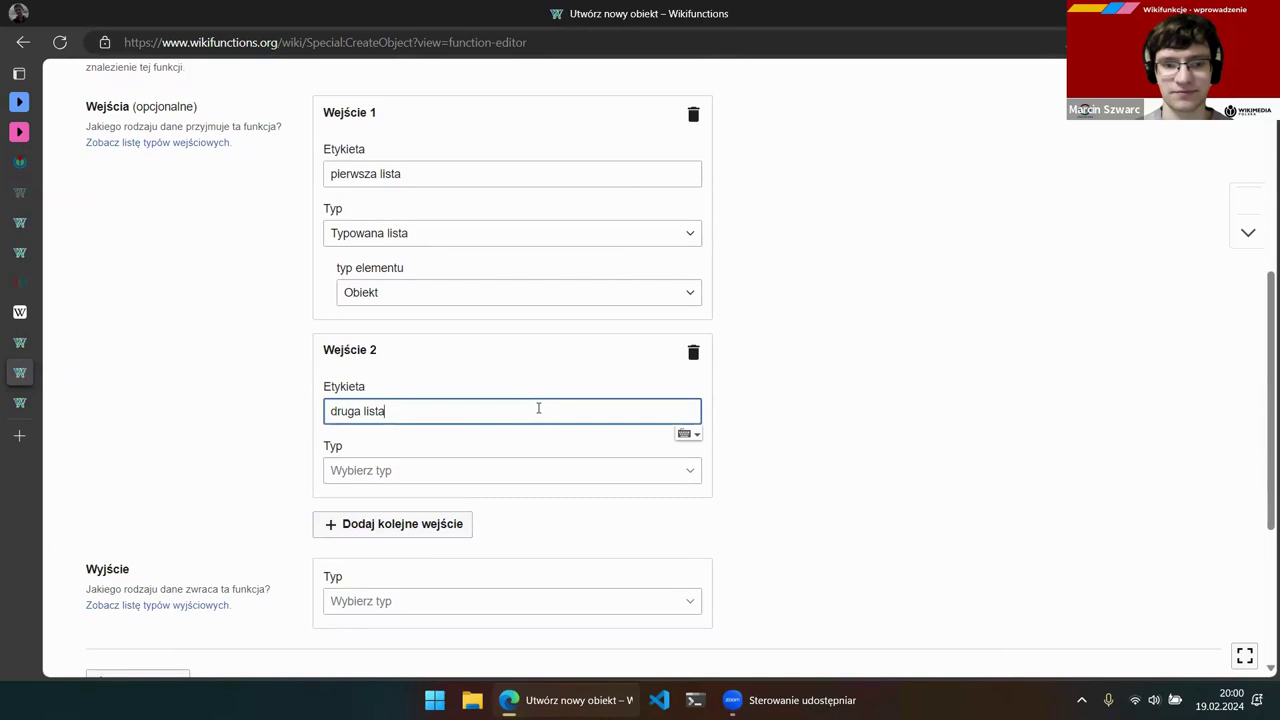
Set the second input's type to Typowana lista with element type Obiekt
click(474, 469)
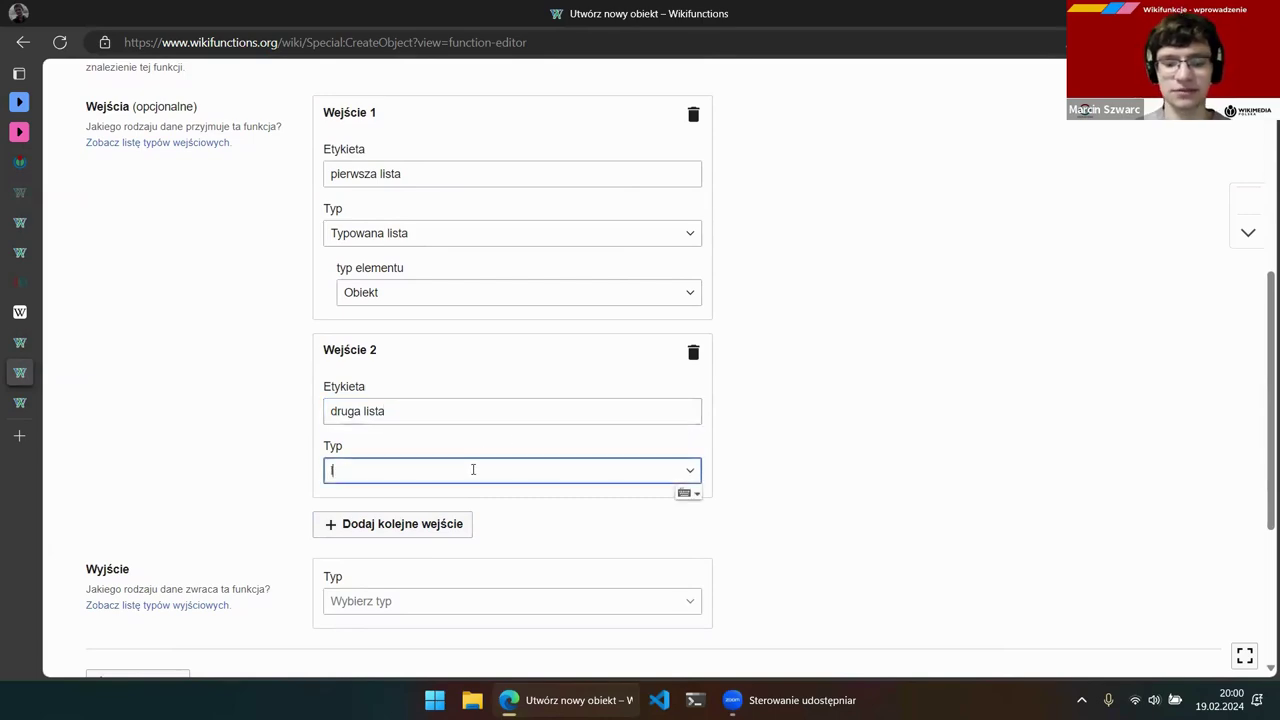
text(lista)
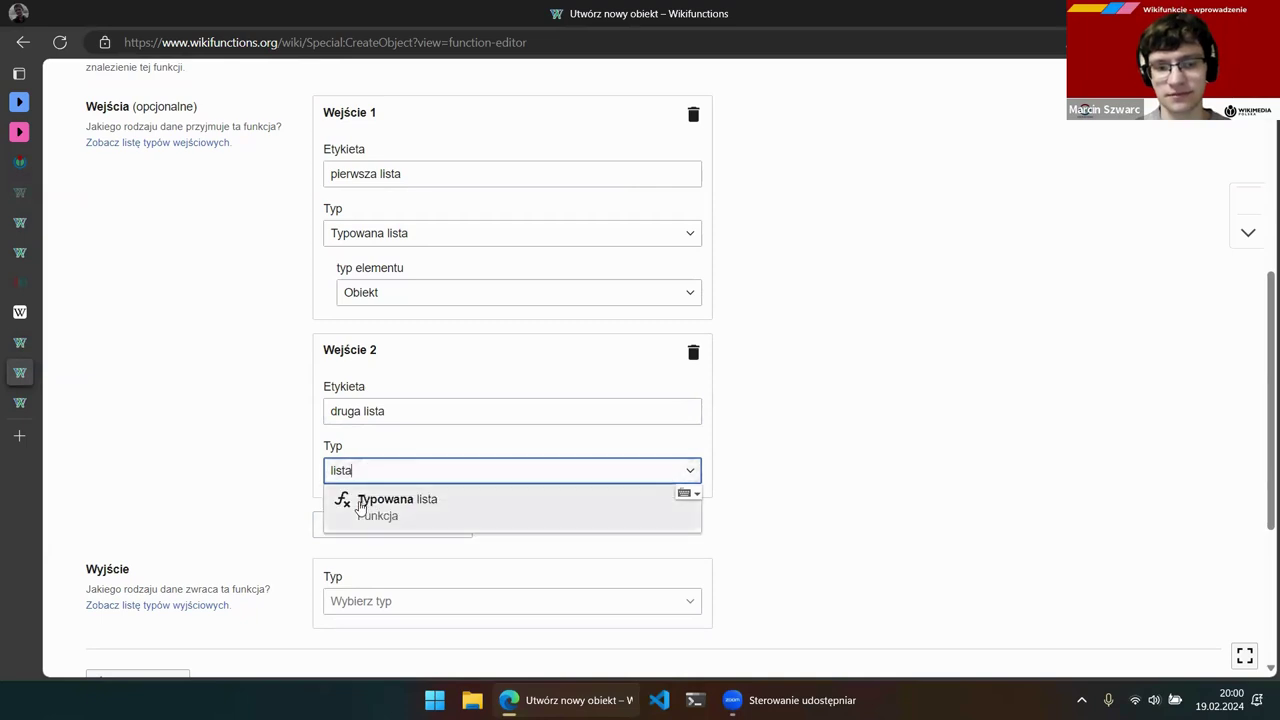
click(362, 506)
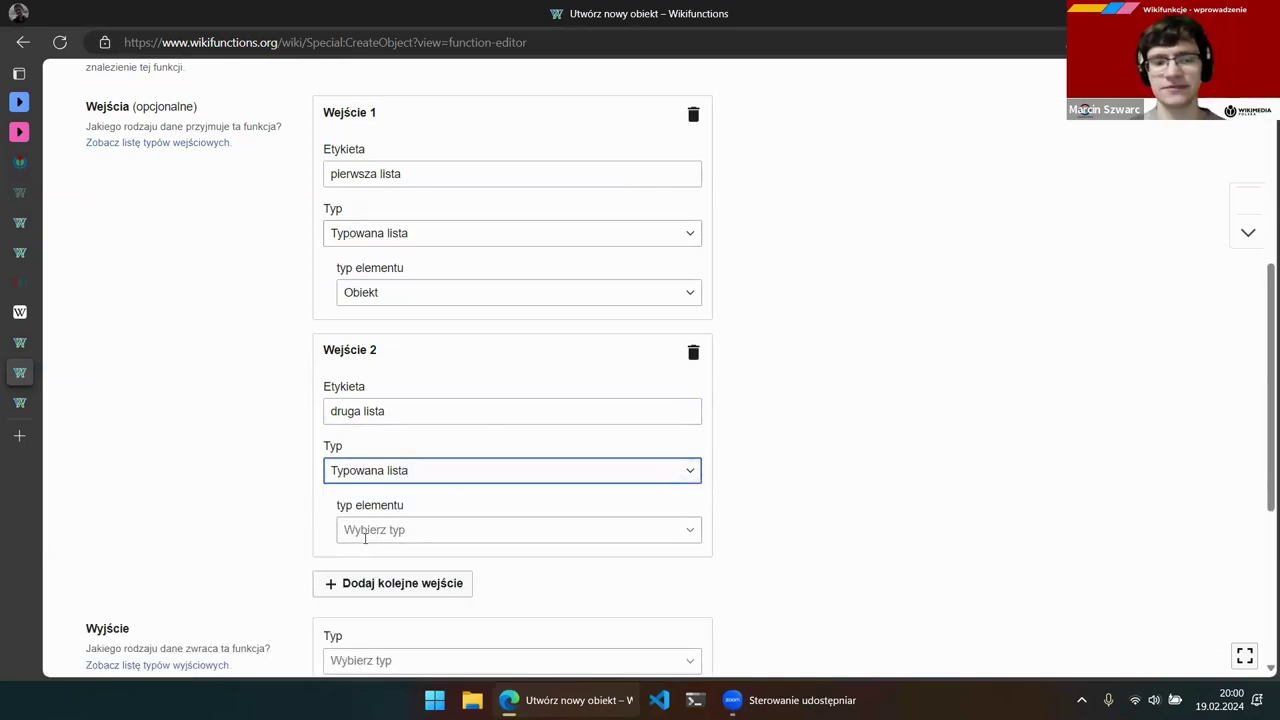
click(377, 529)
text(obiekt)
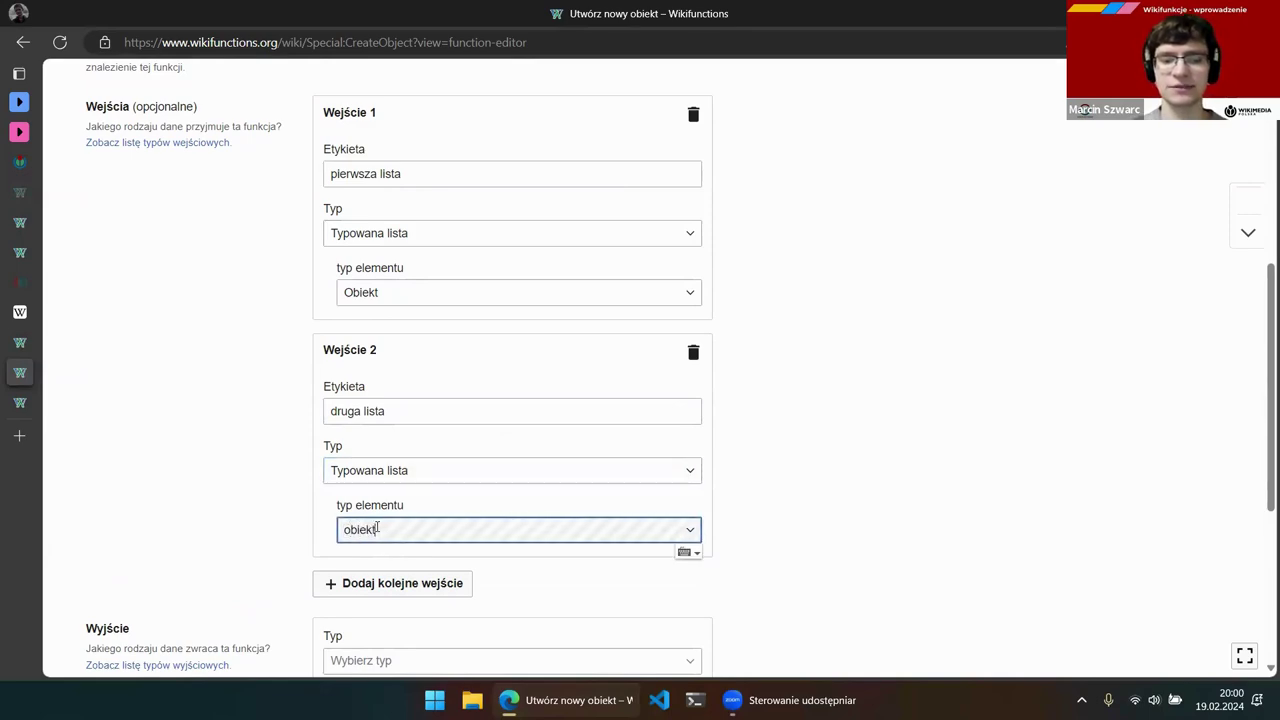
click(390, 556)
Set the function's output type to Wartość logiczna
scroll(608, 434, down, 2)
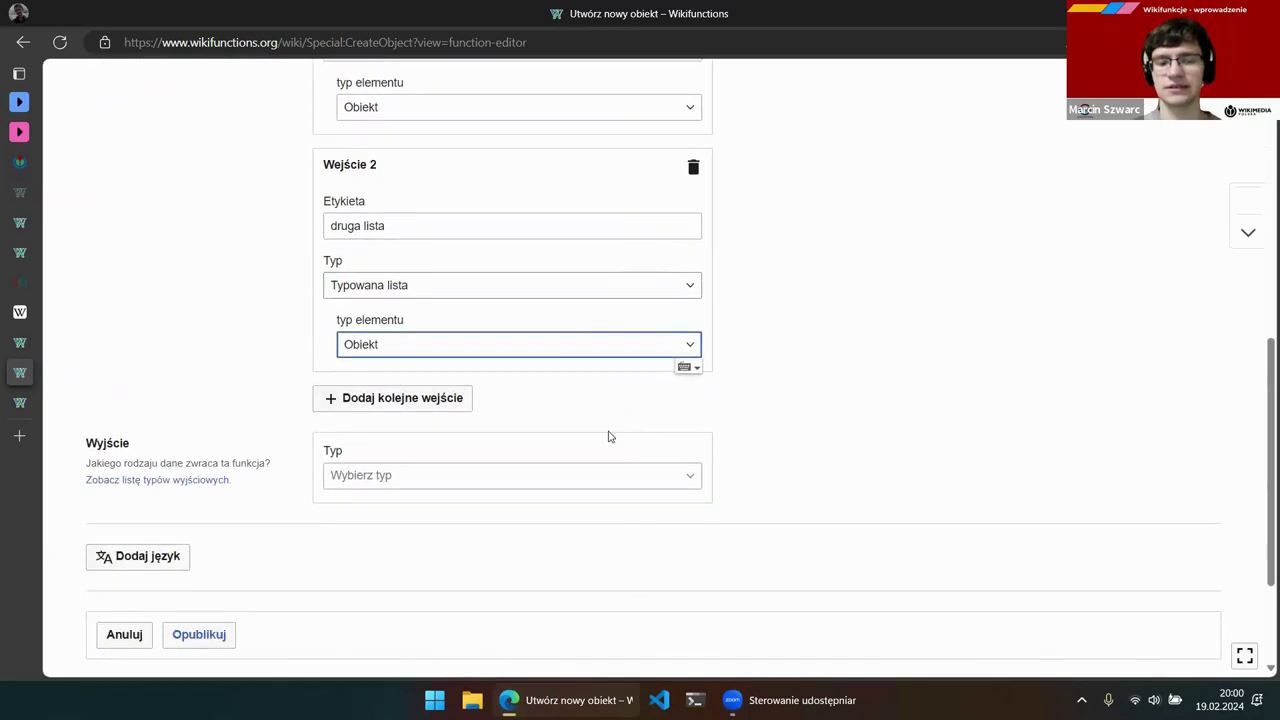
click(461, 476)
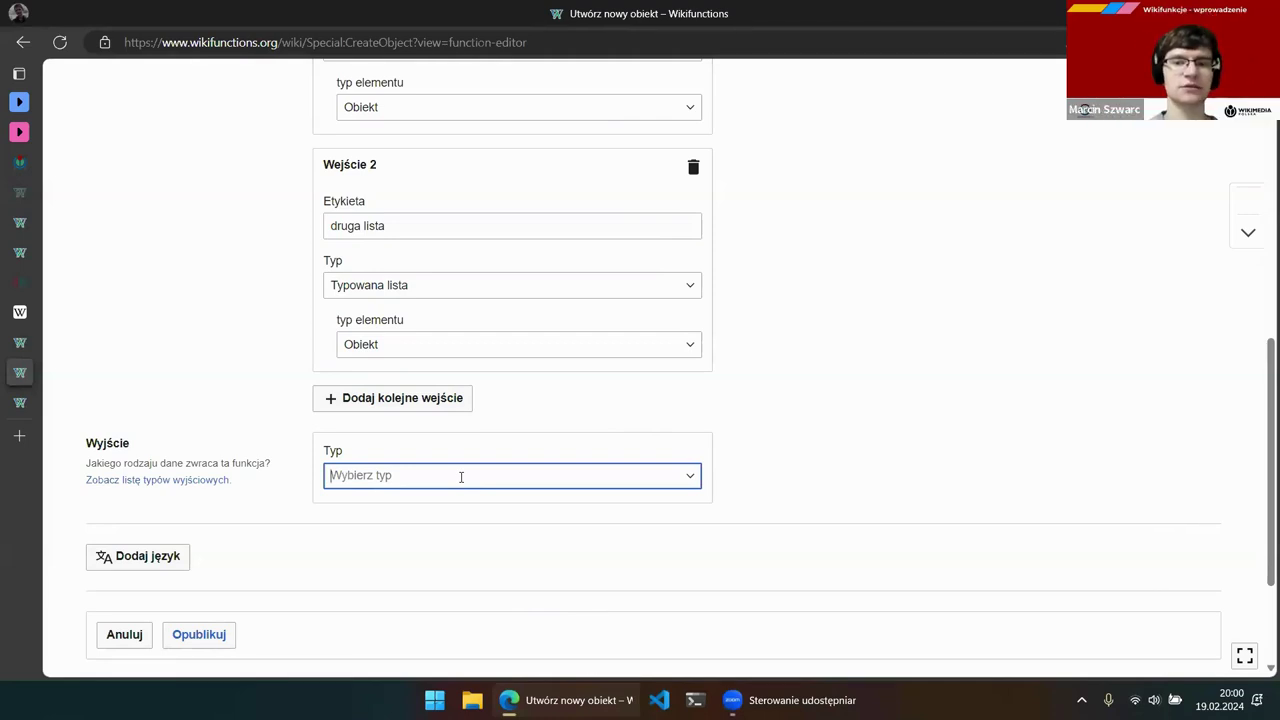
scroll(461, 477, up, 7)
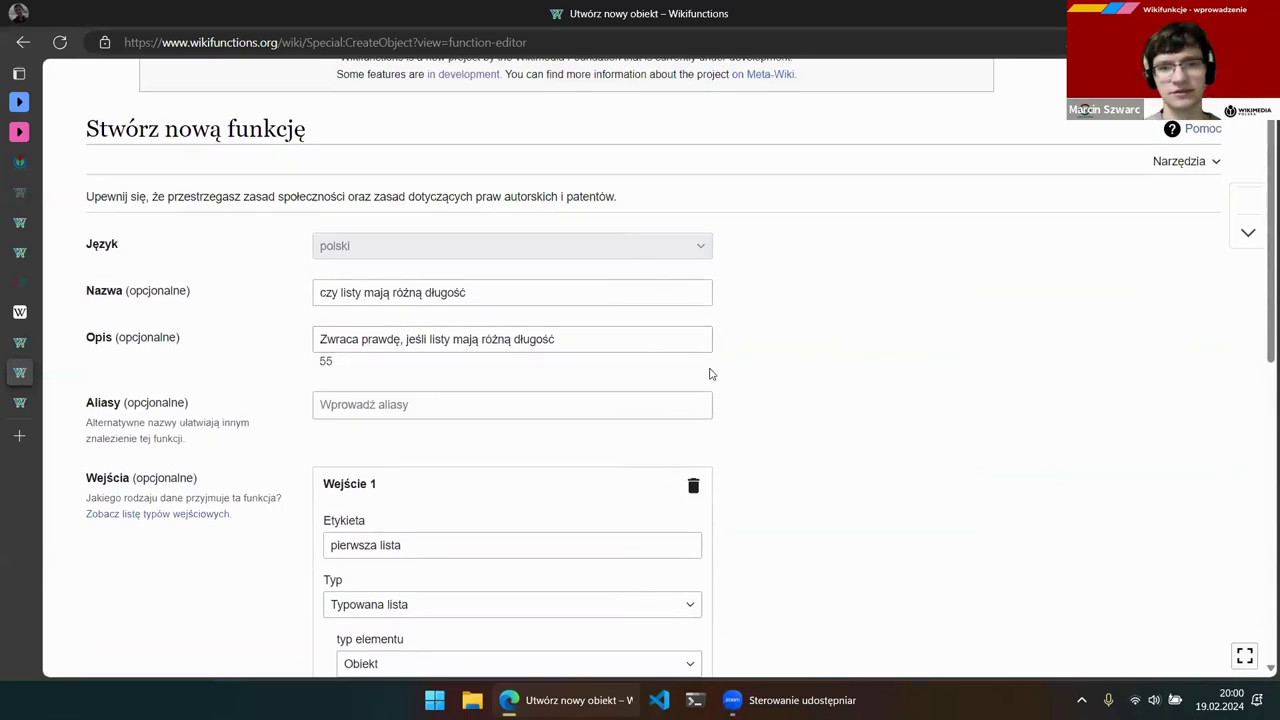
scroll(711, 372, down, 4)
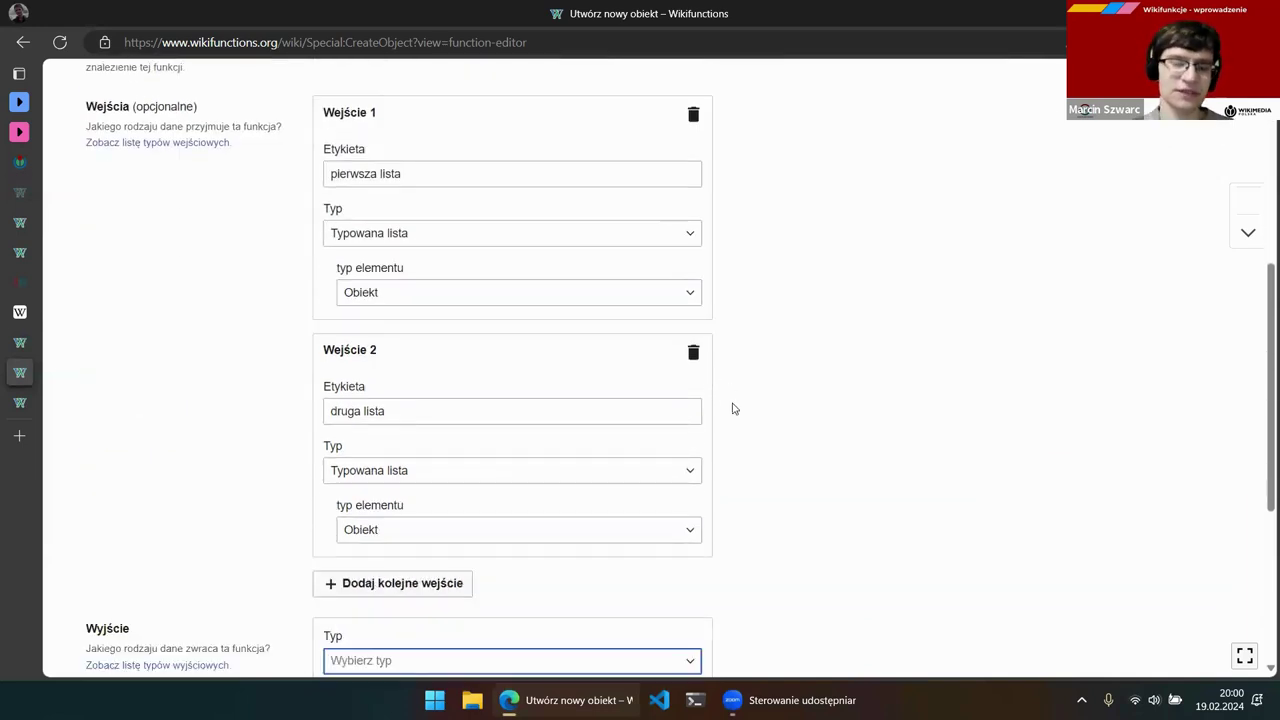
scroll(731, 409, down, 3)
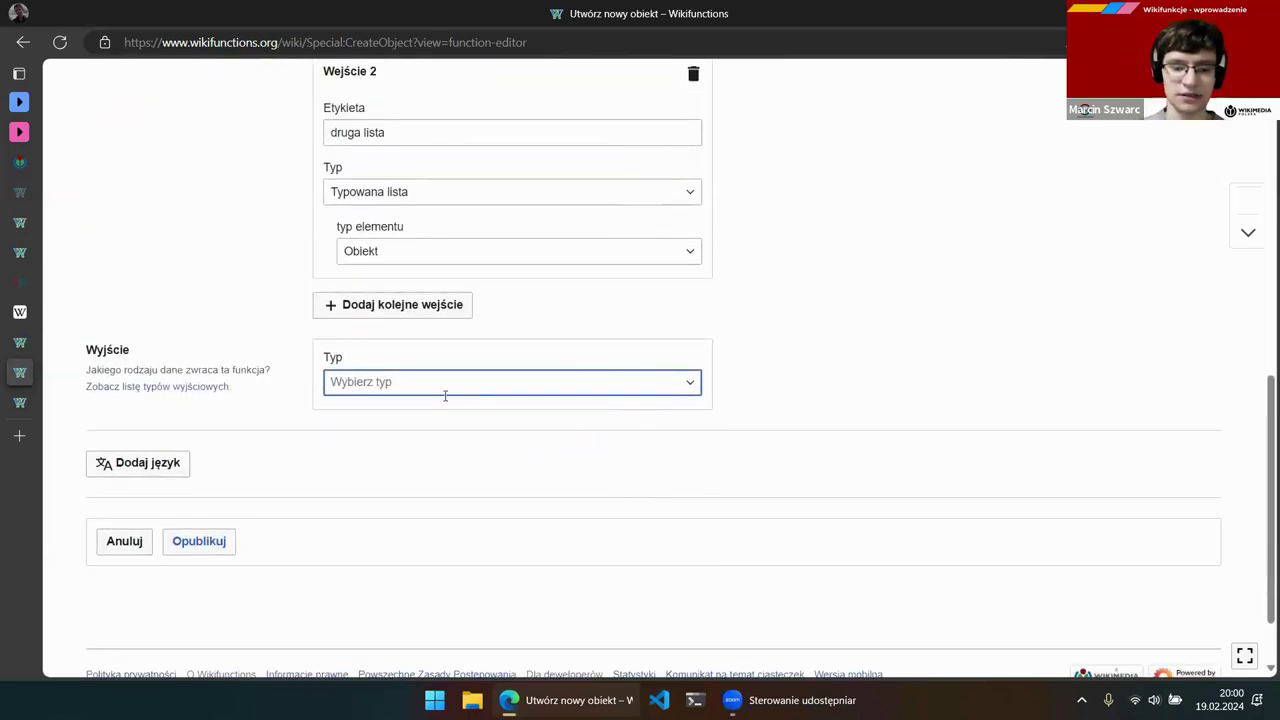
text(wartość lo)
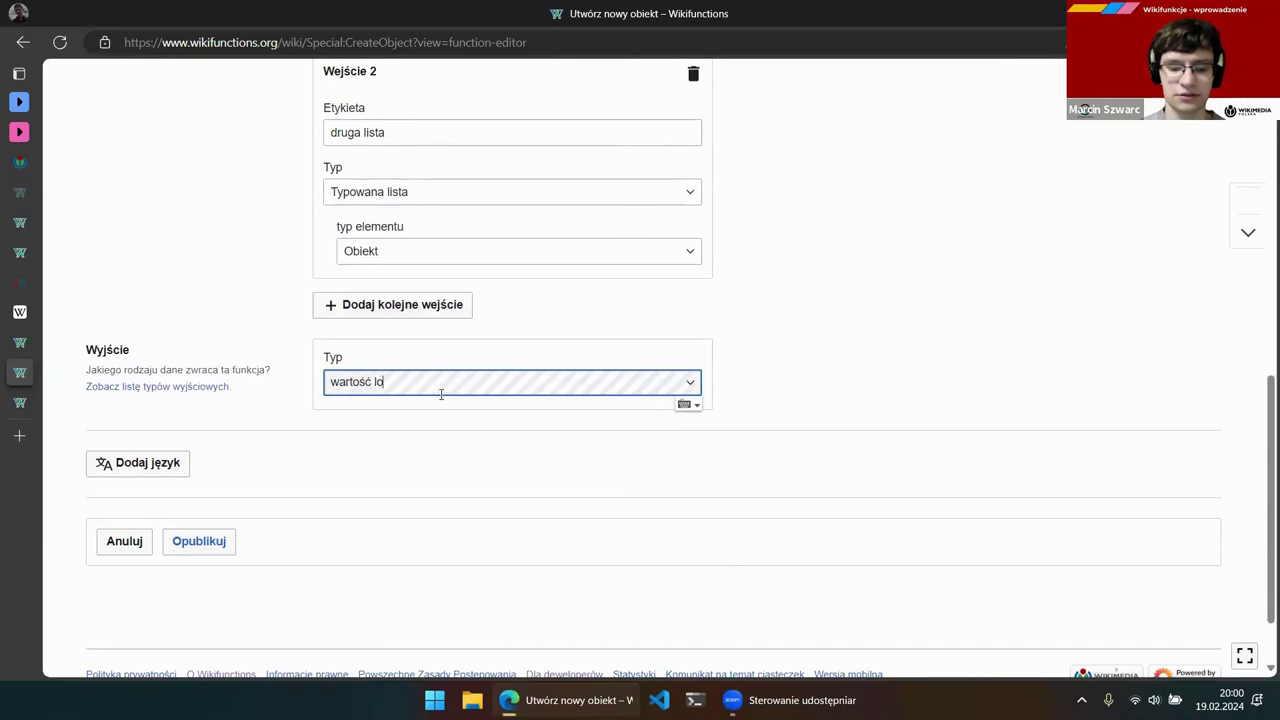
text(giczna)
click(444, 416)
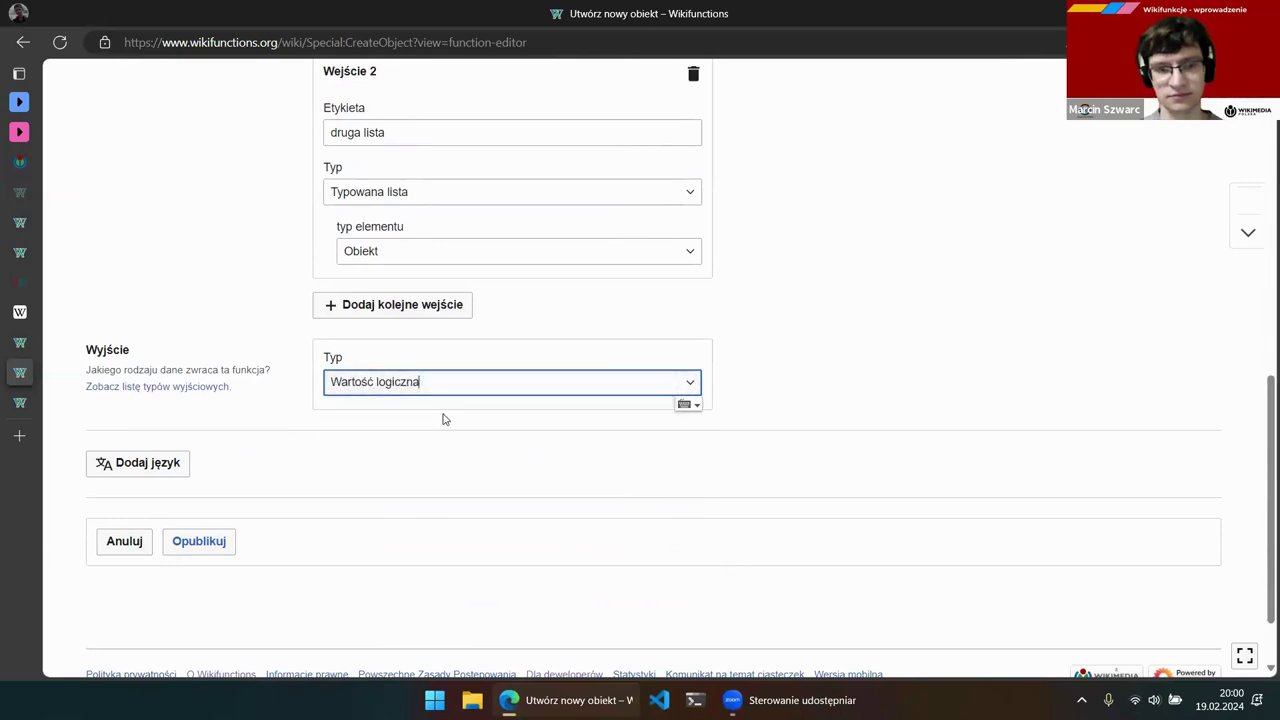
Publish the new function with the edit summary "new function"
scroll(851, 423, up, 10)
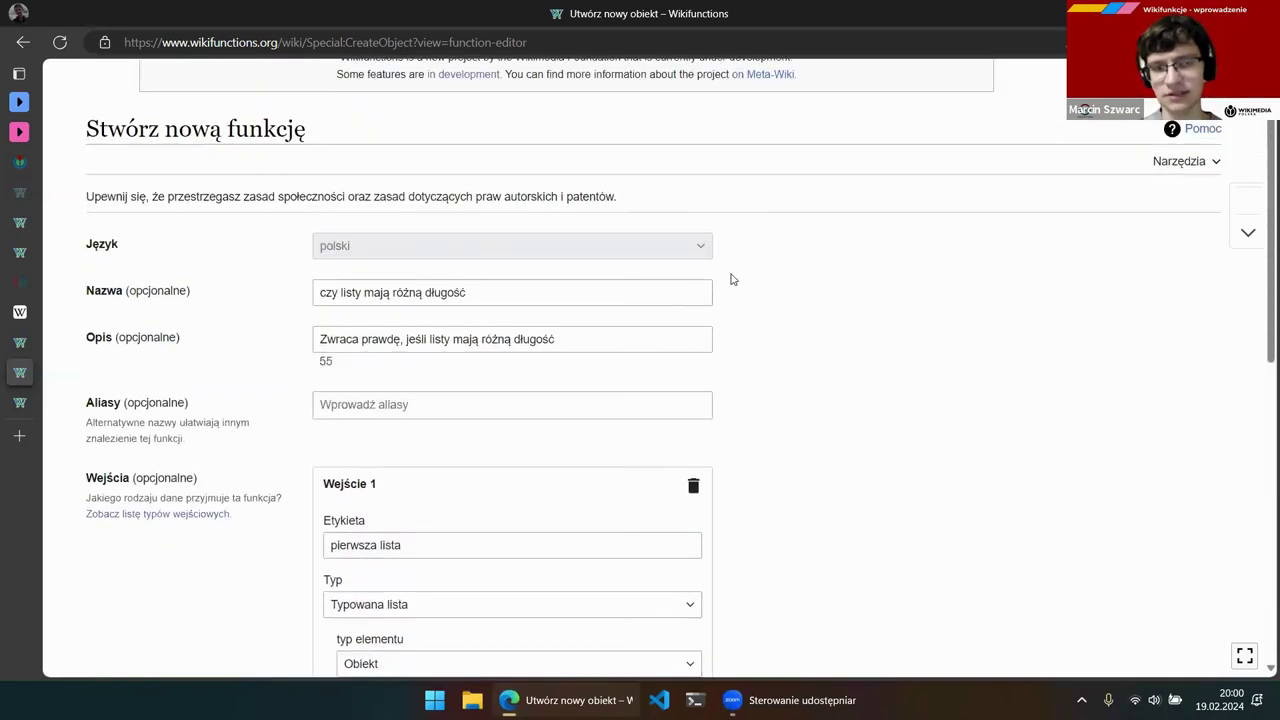
scroll(731, 280, down, 10)
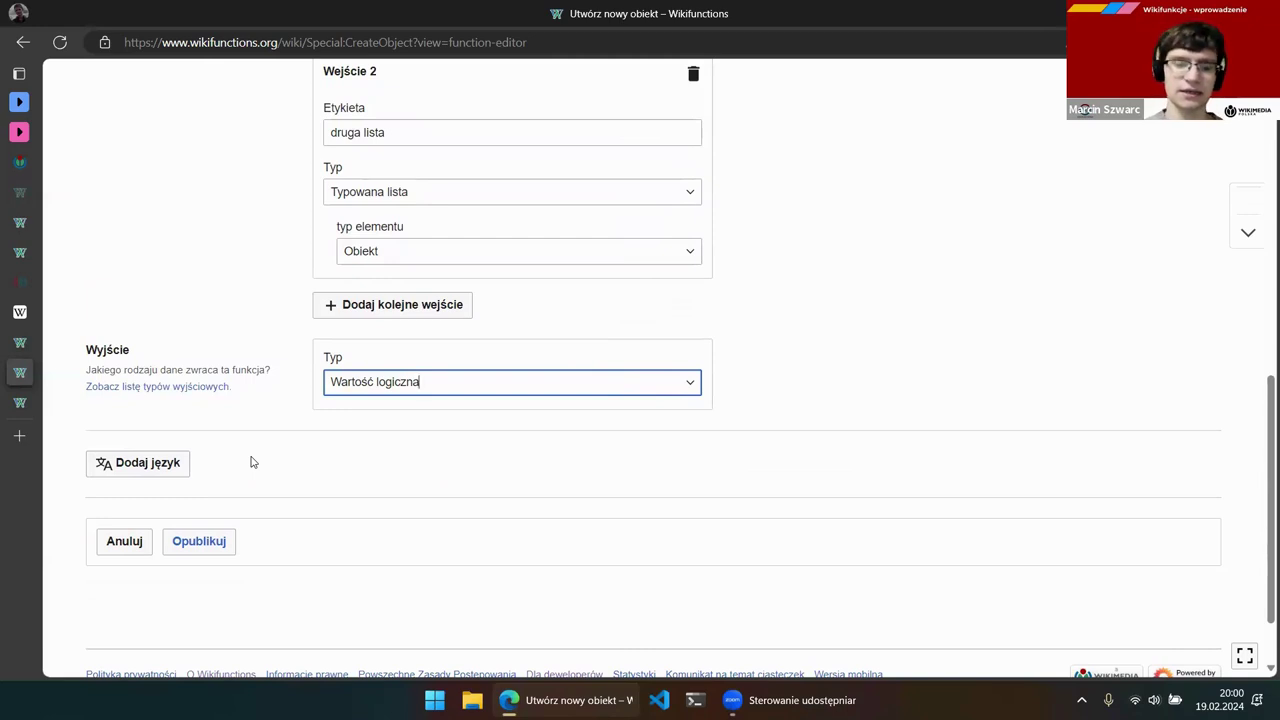
click(207, 545)
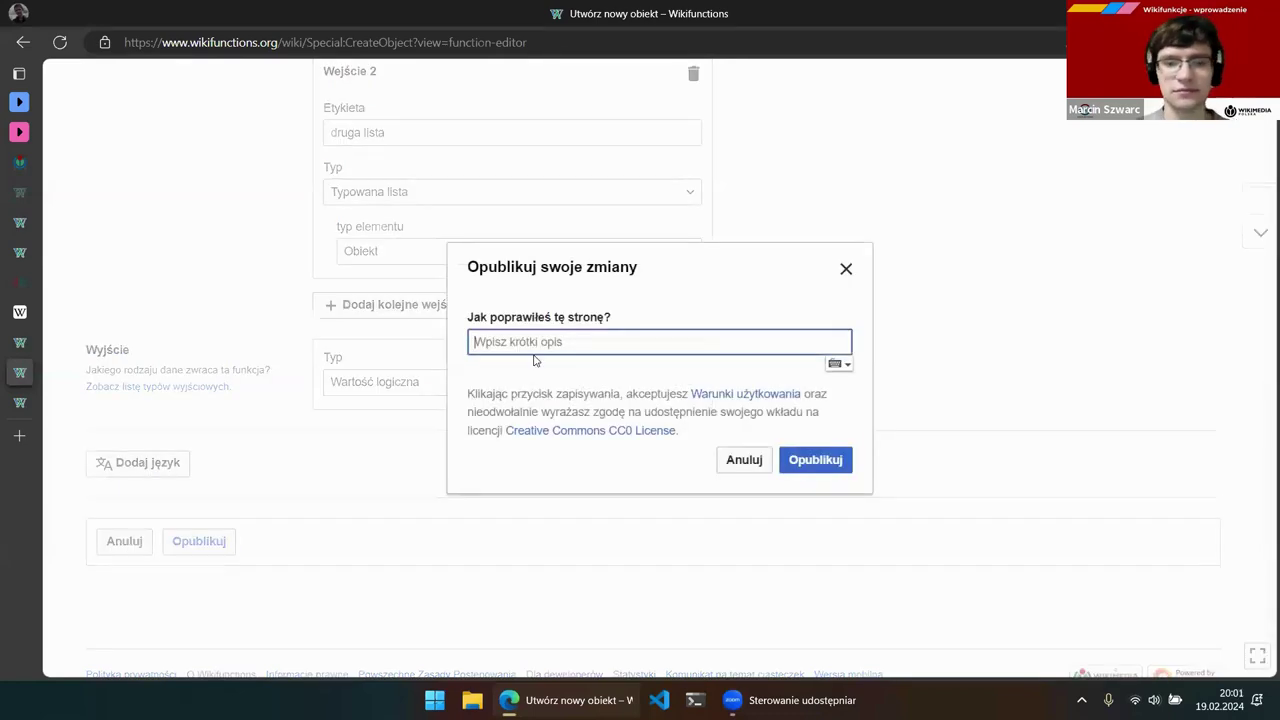
text(new fun)
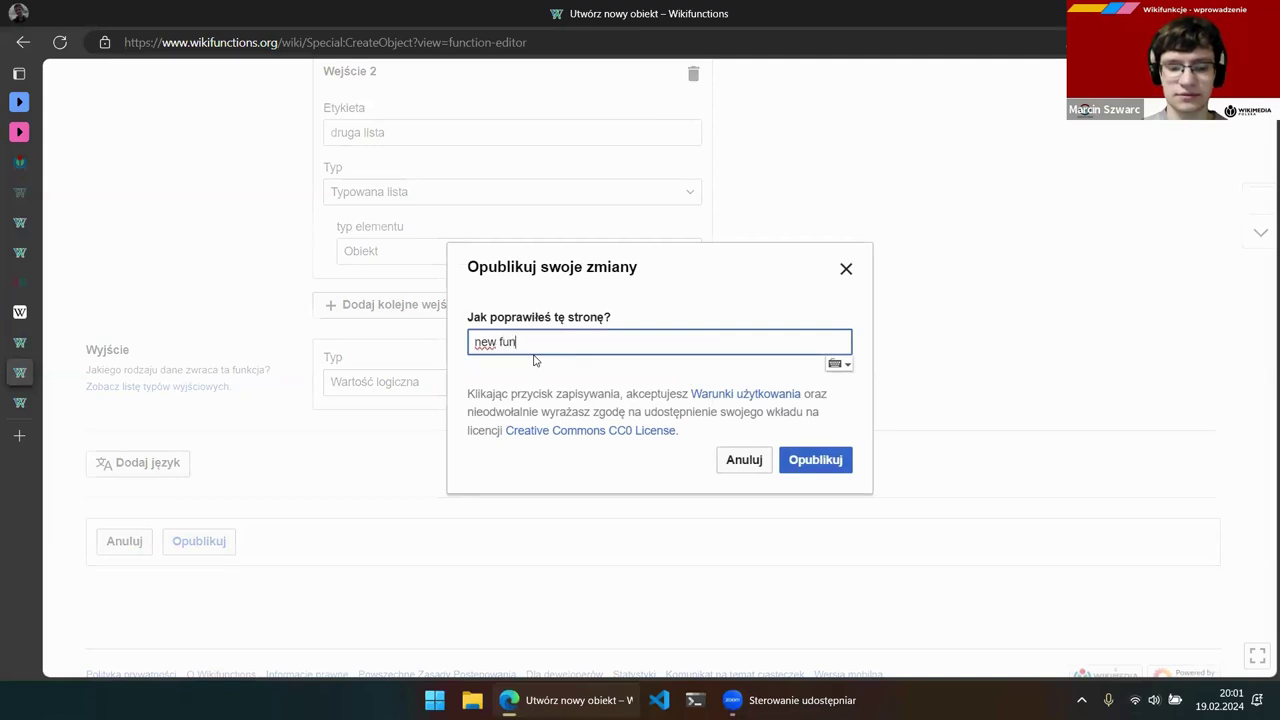
text(ctions)
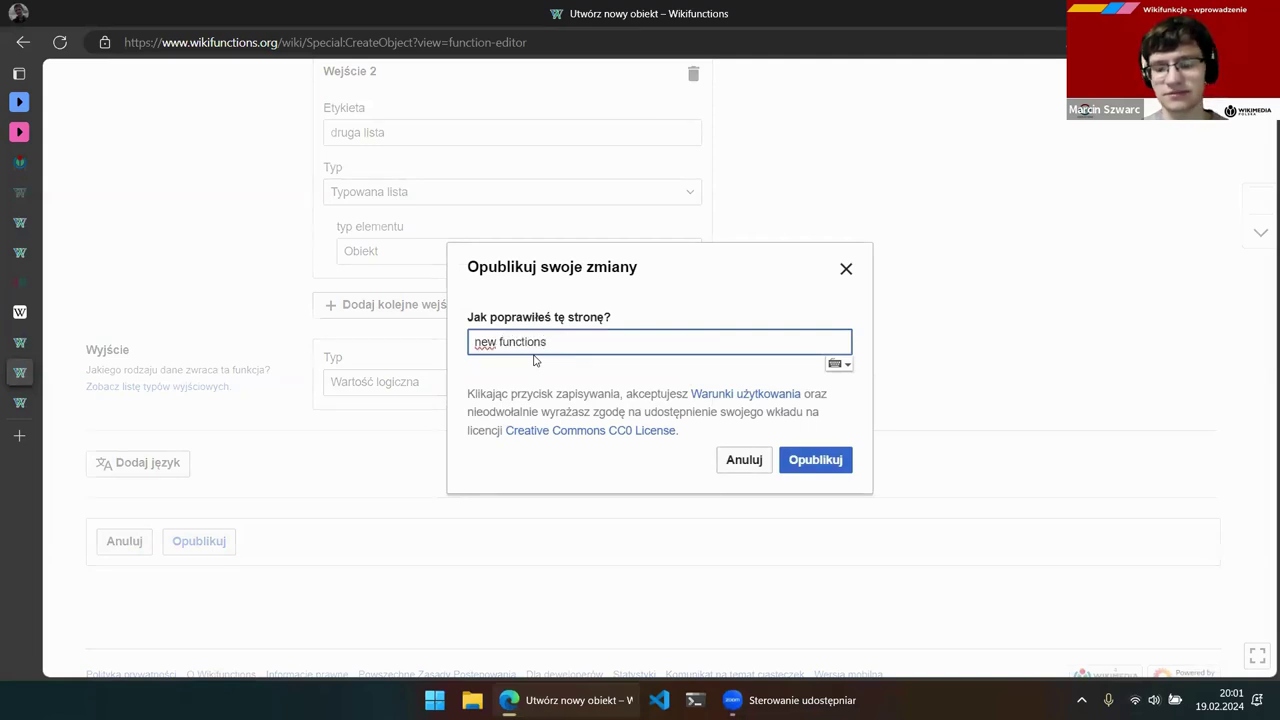
key(BackSpace)
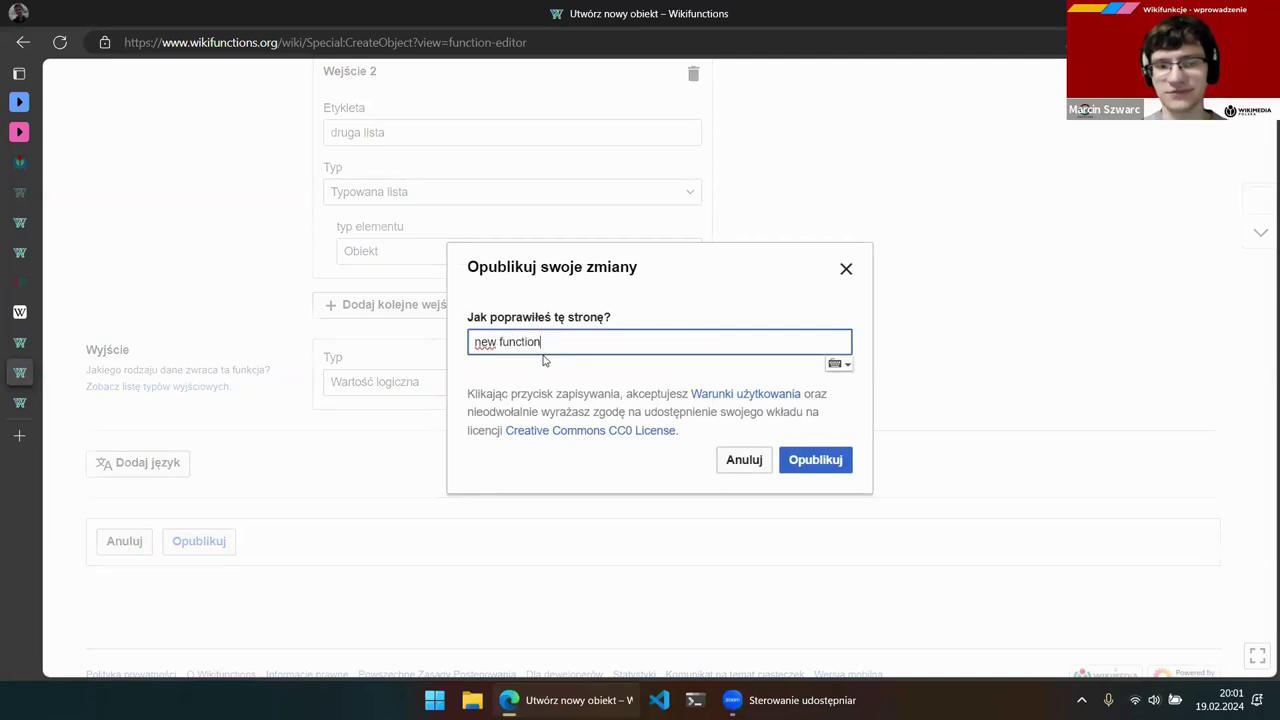
click(833, 463)
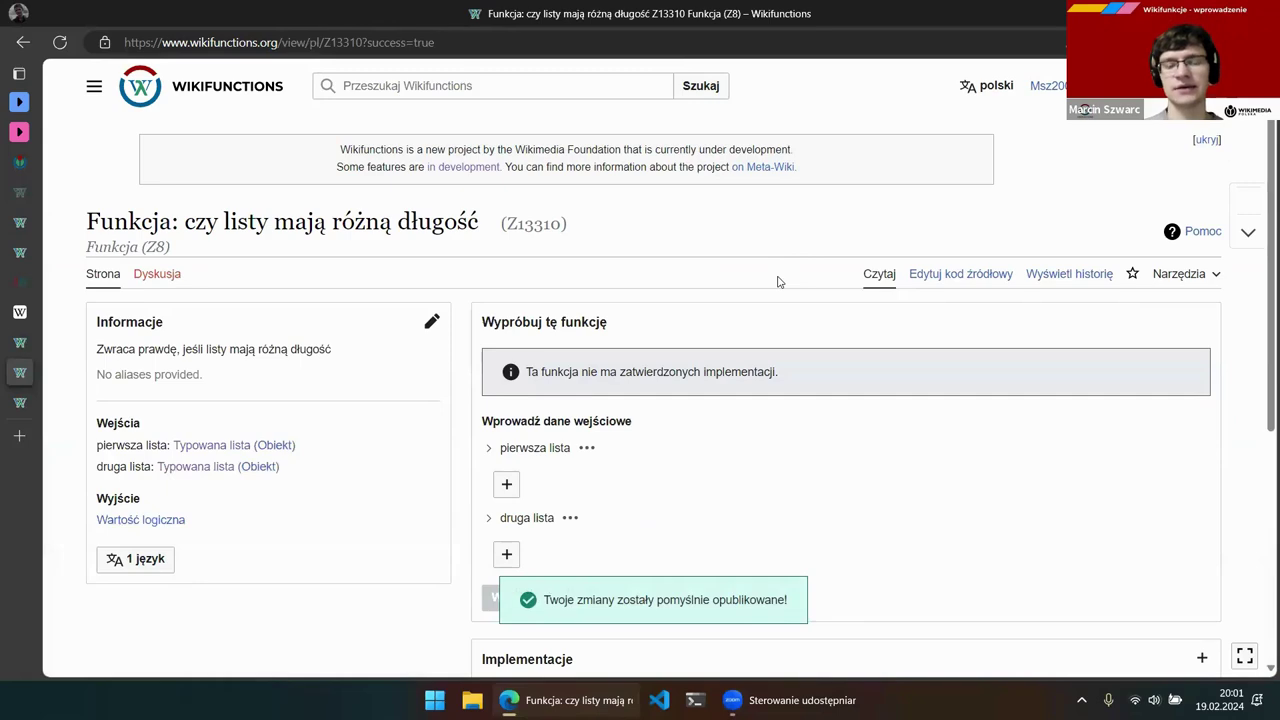
Start a new implementation for the published function and expand its function composition
scroll(778, 282, down, 1)
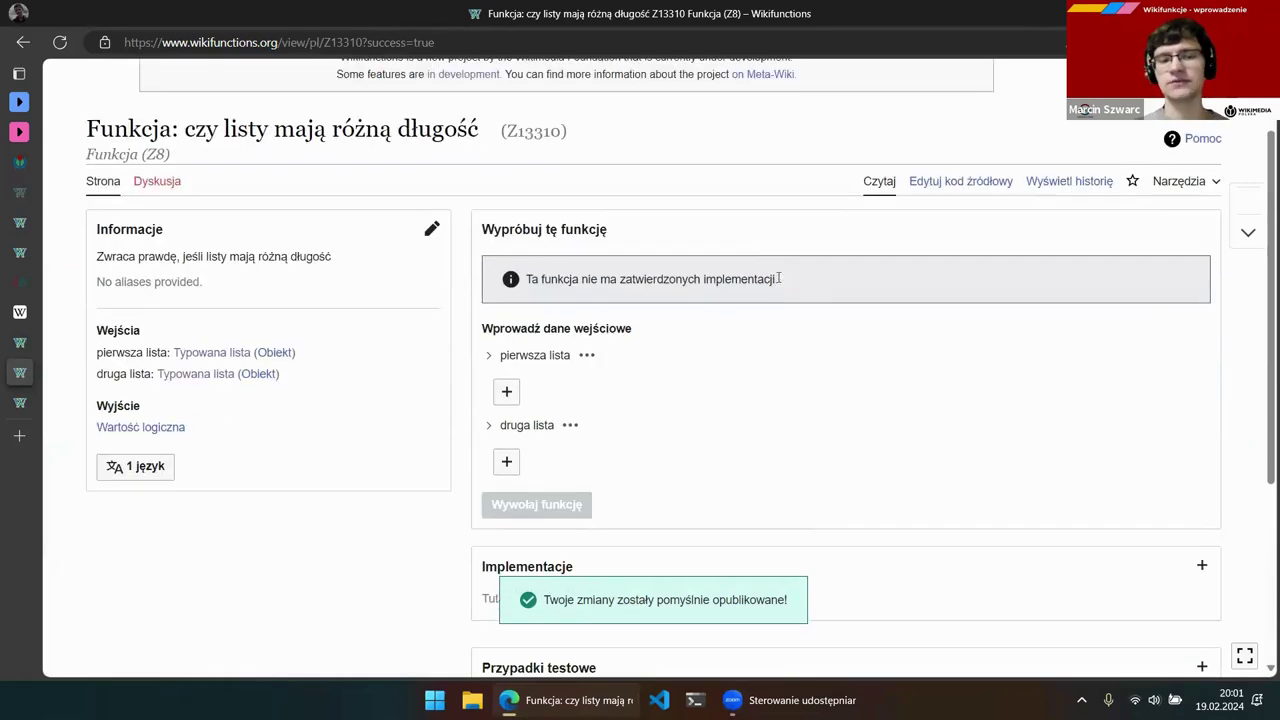
scroll(511, 132, up, 1)
click(536, 148)
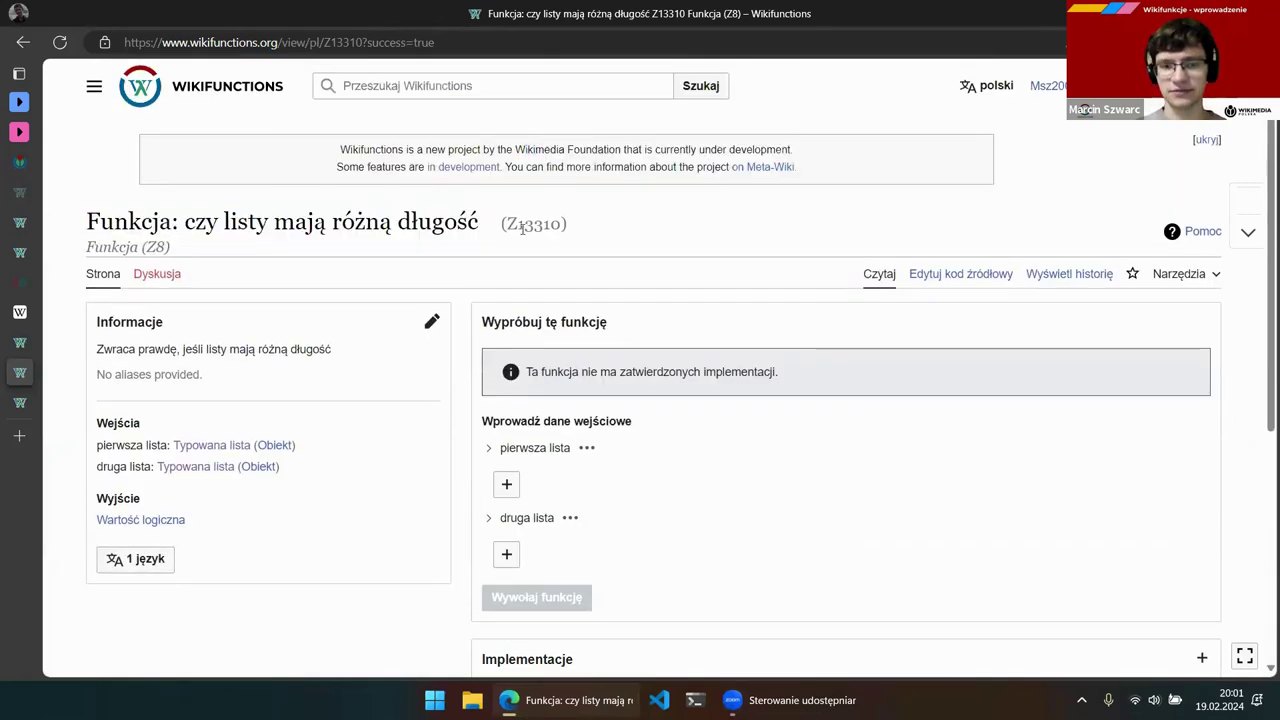
scroll(540, 235, down, 1)
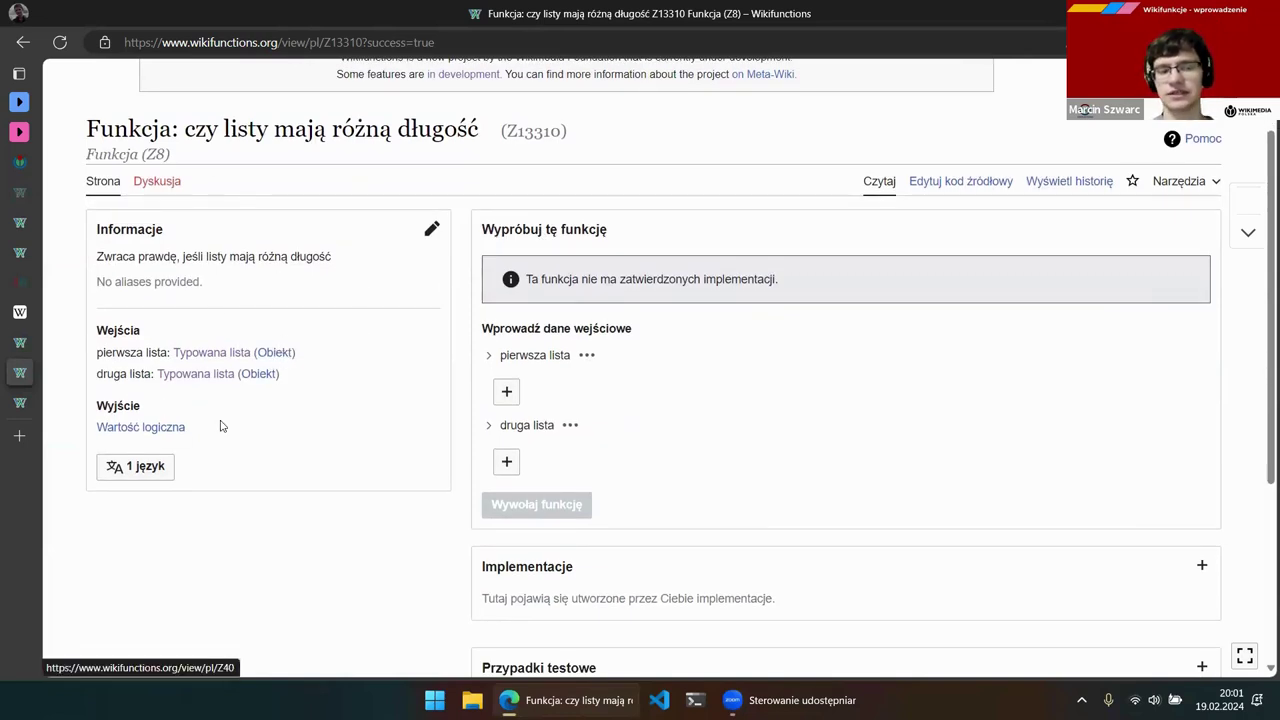
scroll(226, 423, down, 1)
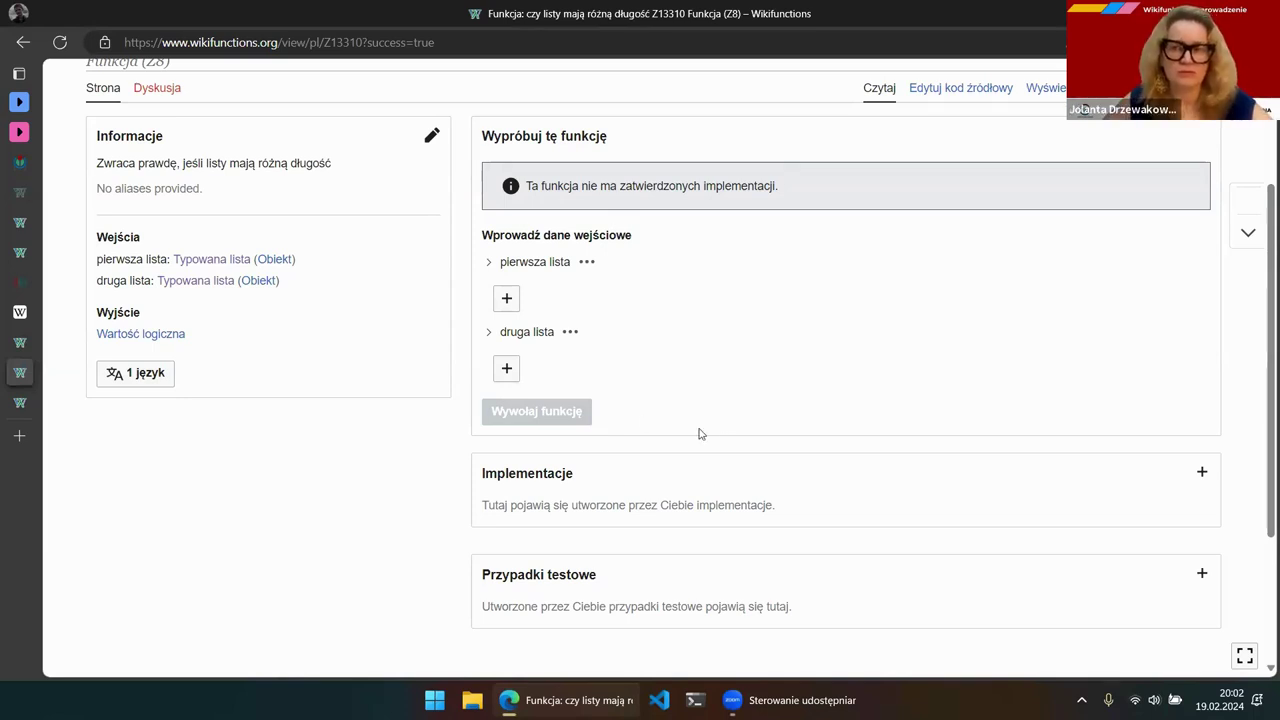
click(1201, 474)
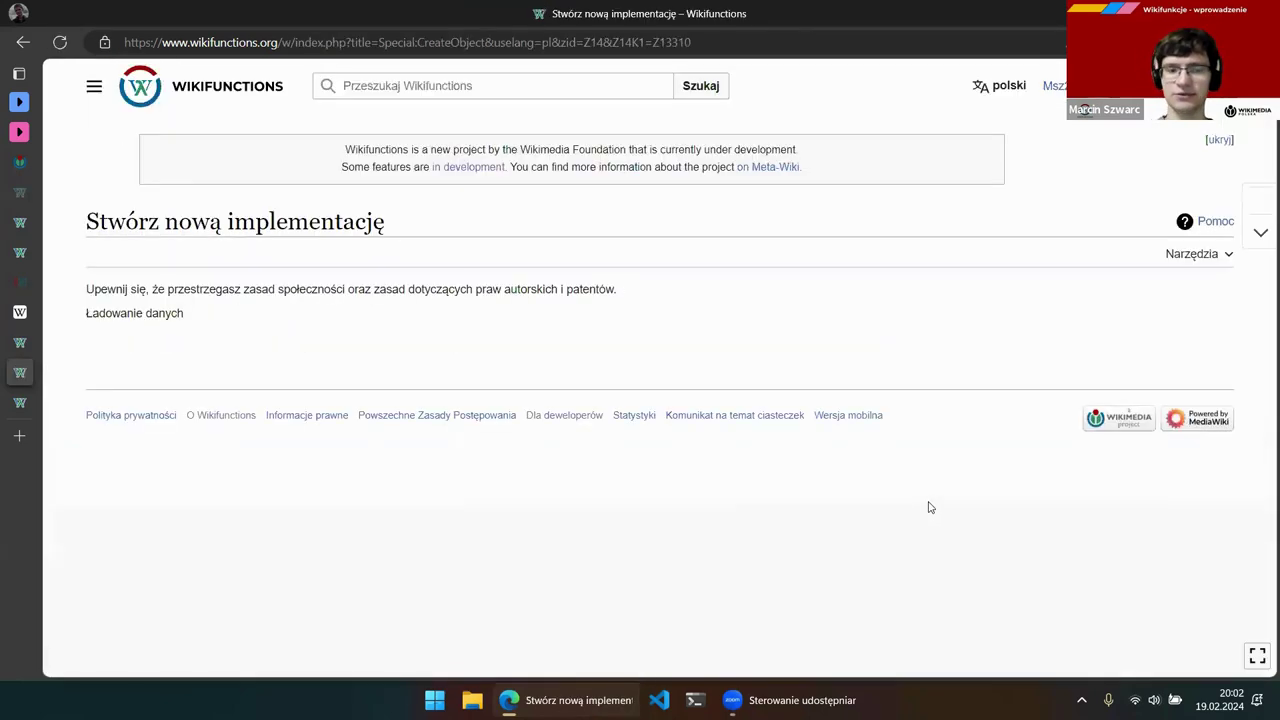
scroll(568, 325, down, 1)
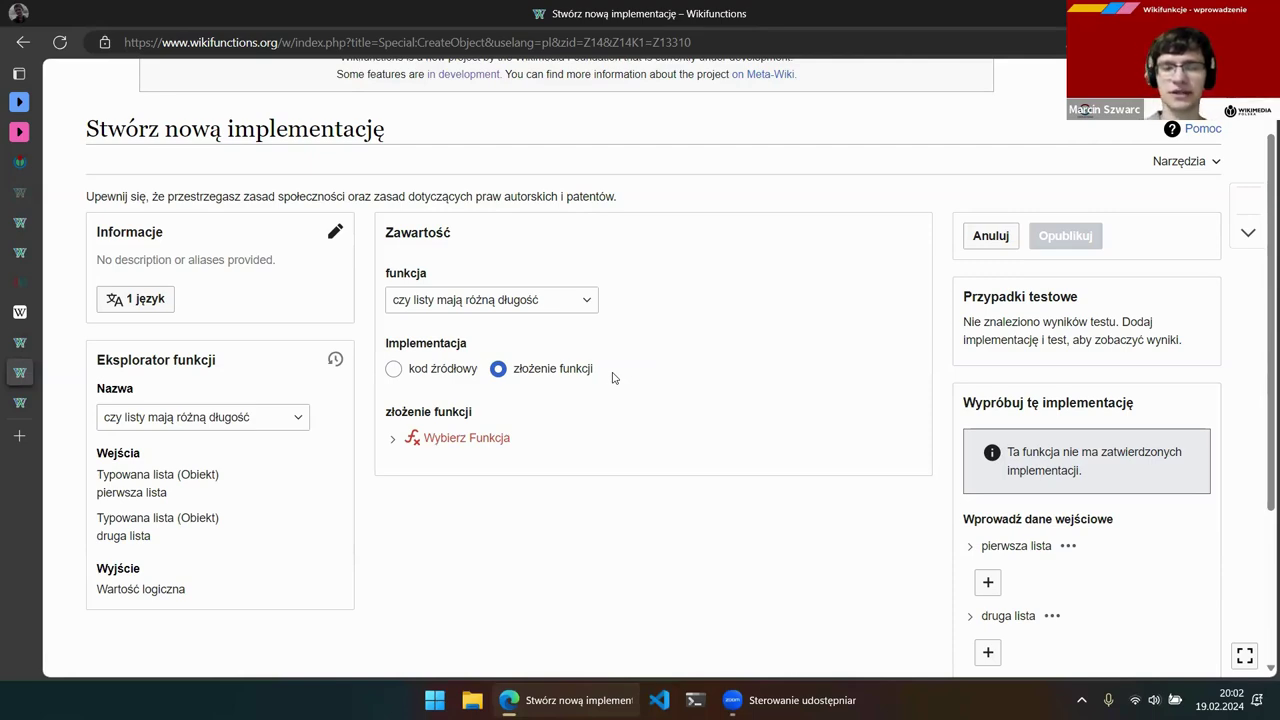
click(392, 438)
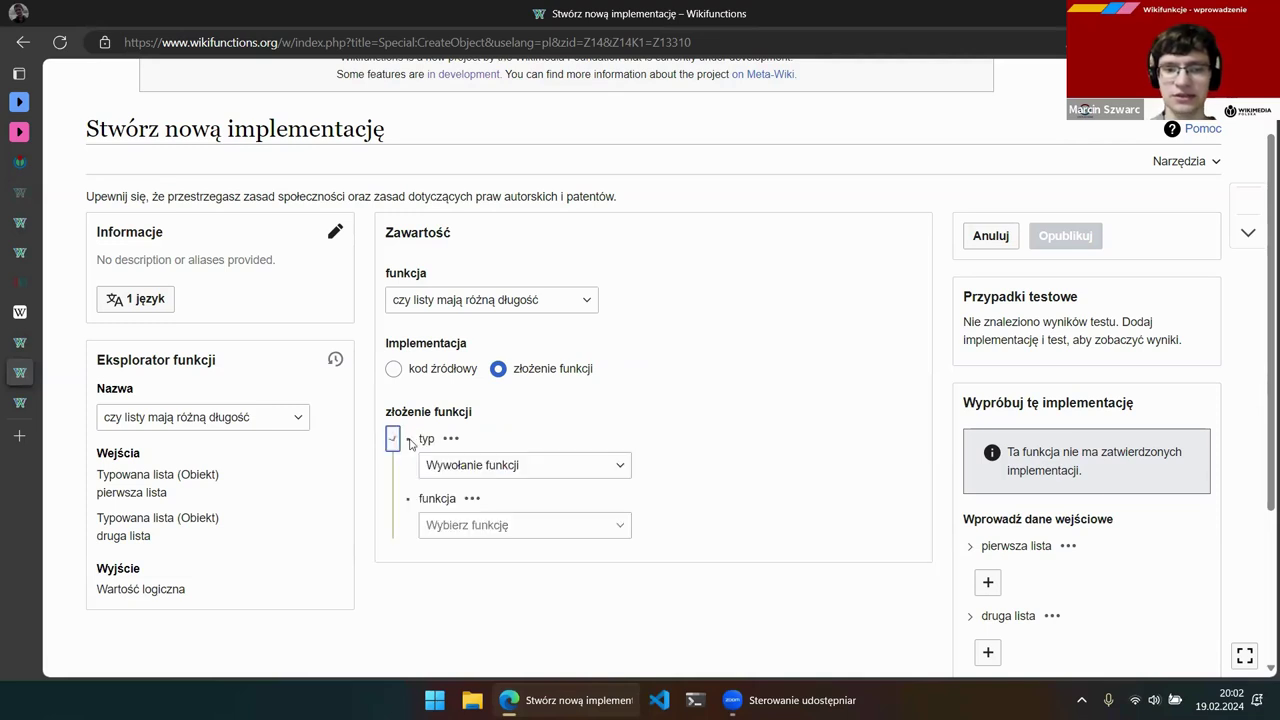
Try to find a function named "czy listy mają równą" for the composition's function call
click(490, 524)
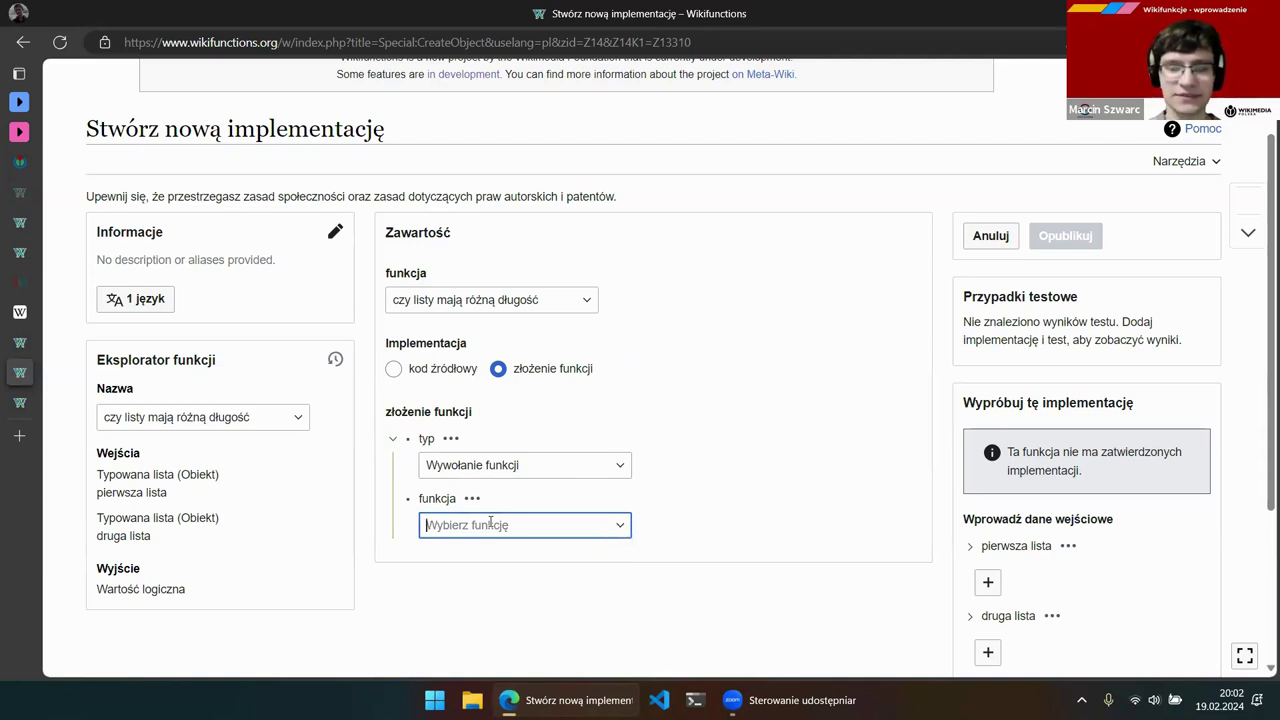
text(czy )
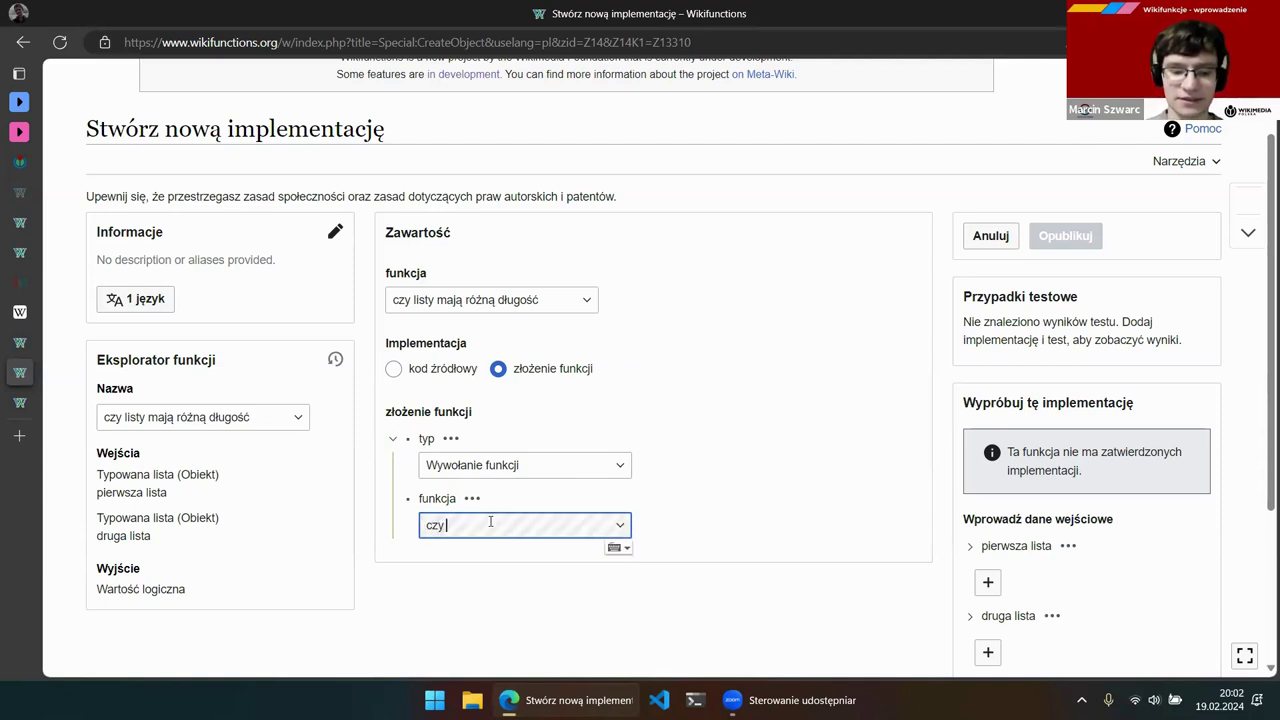
text(listy mają ró)
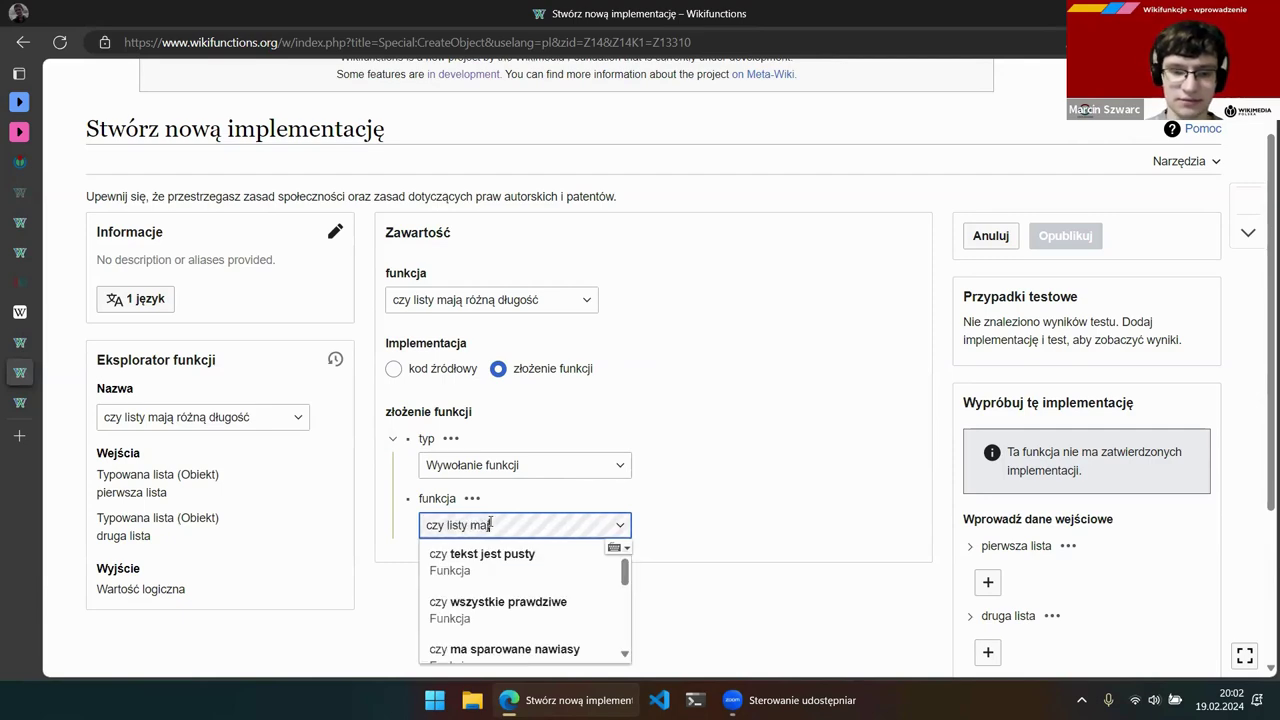
text(wna)
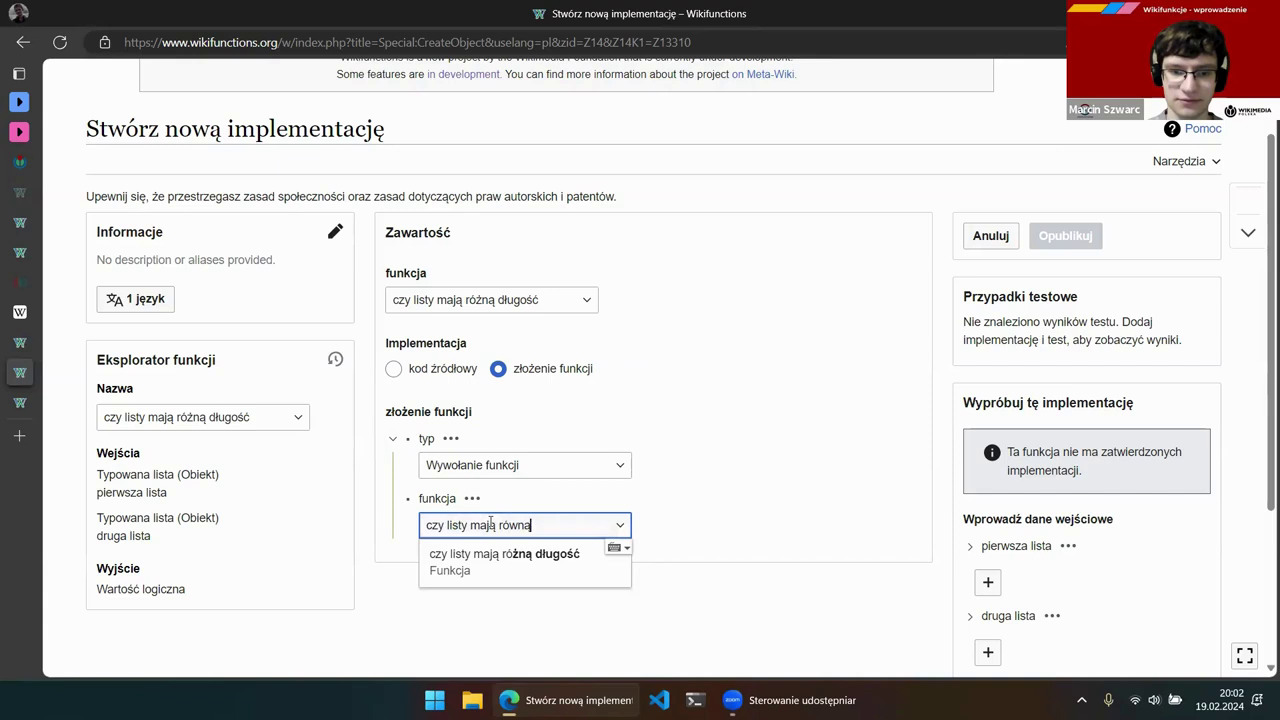
key(BackSpace)
key(BackSpace)
key(BackSpace)
key(BackSpace)
key(BackSpace)
key(BackSpace)
key(BackSpace)
key(BackSpace)
key(BackSpace)
key(BackSpace)
key(BackSpace)
key(BackSpace)
key(BackSpace)
key(BackSpace)
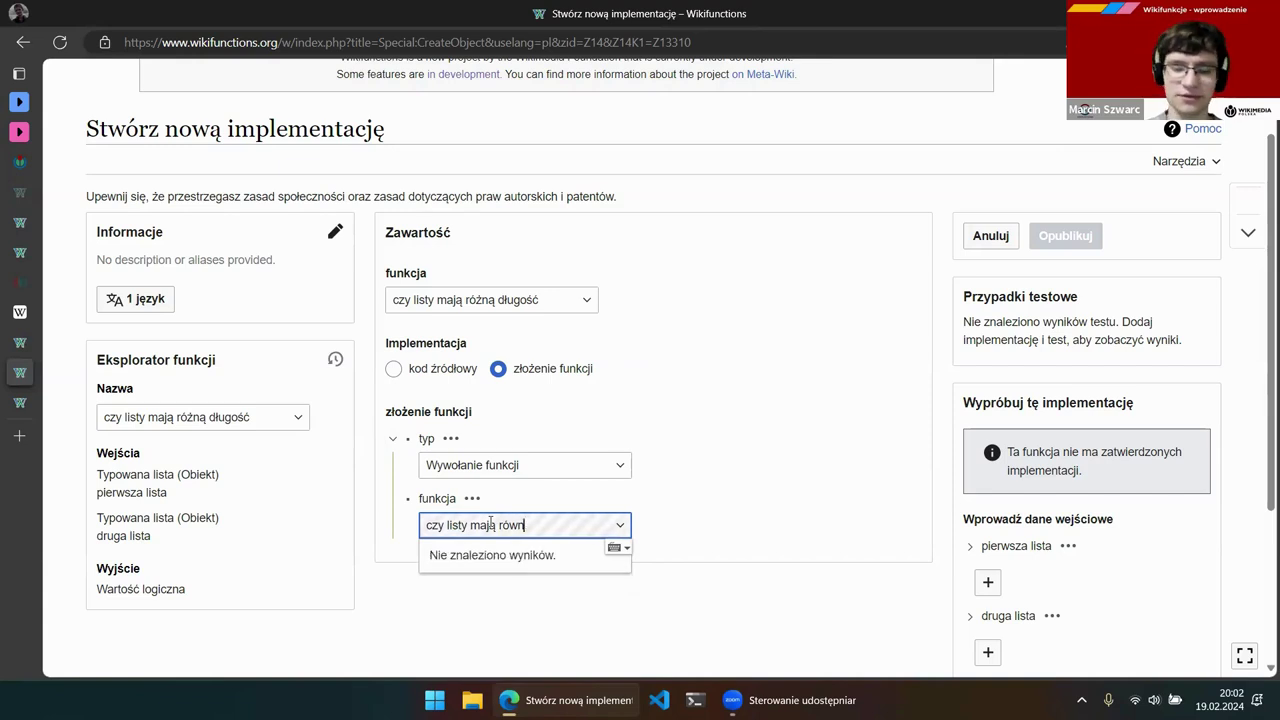
key(BackSpace)
key(BackSpace)
key(BackSpace)
key(BackSpace)
key(BackSpace)
key(BackSpace)
Search for "are lists" and set the composition's function to "lists have equal length"
text(are )
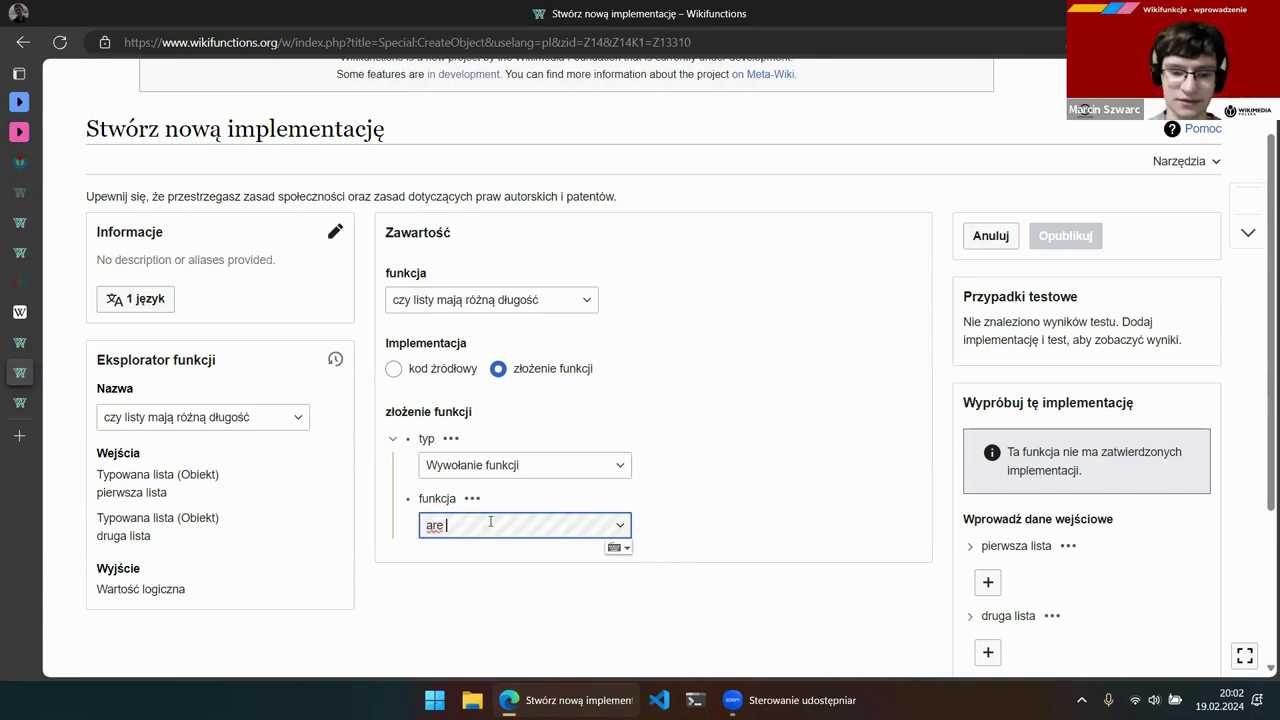
text(lists)
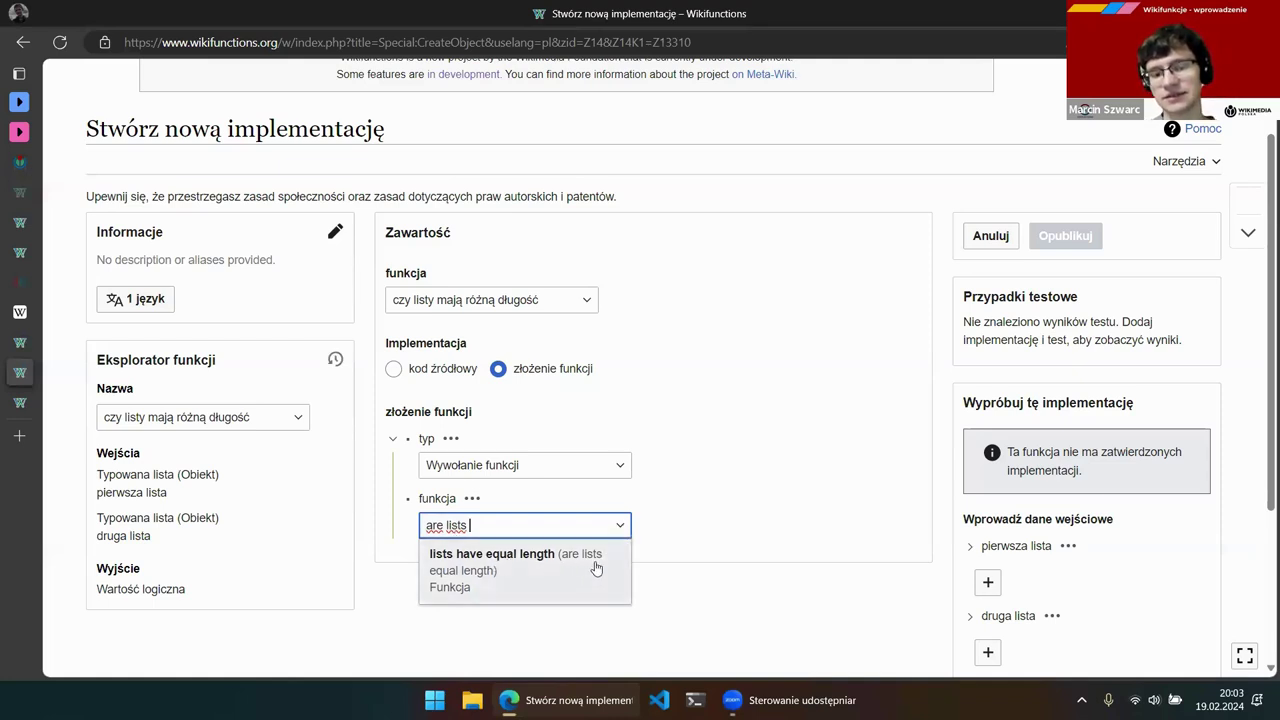
click(517, 562)
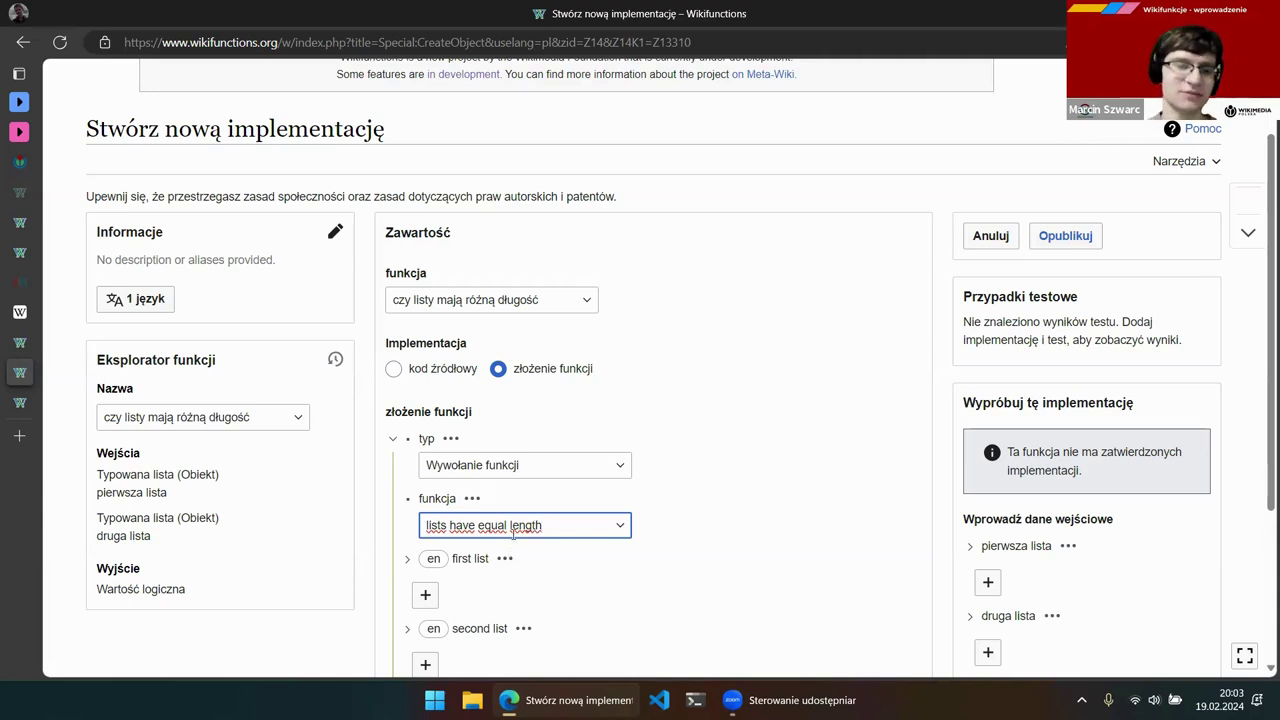
Make the first list an argument reference (Odwołanie do argumentu) to "pierwsza lista" and collapse its details
scroll(563, 513, down, 3)
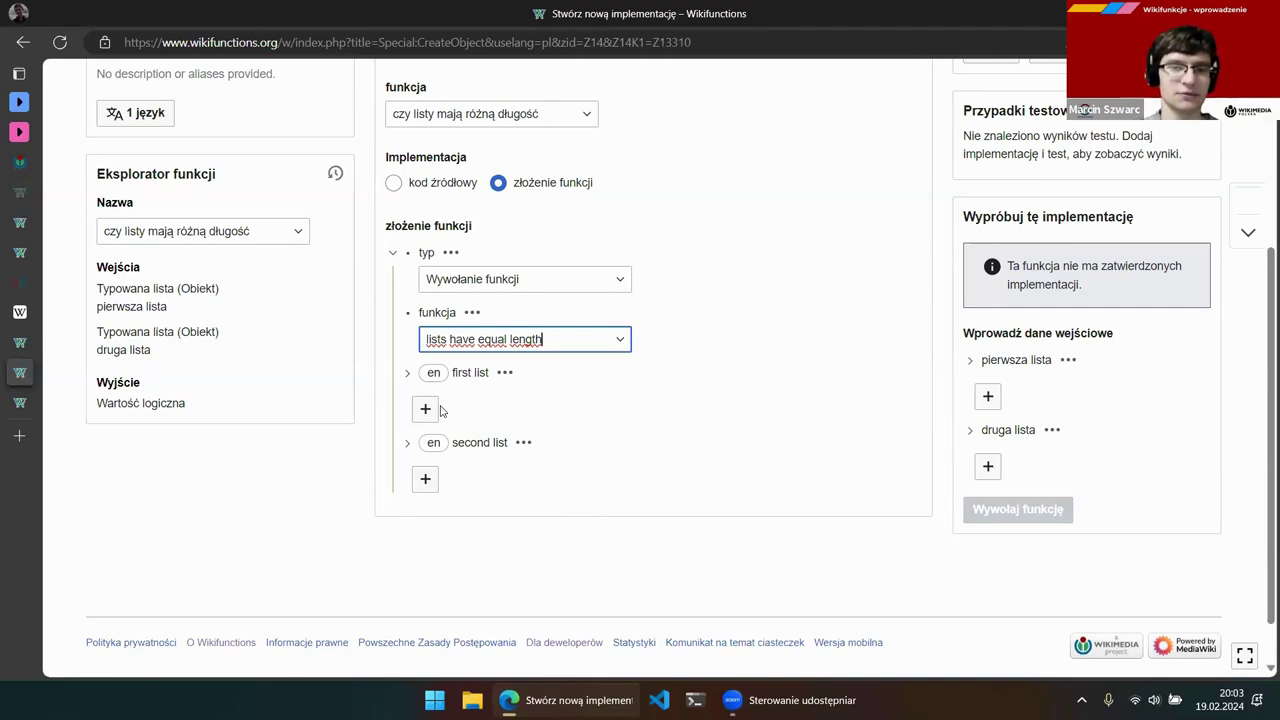
click(504, 376)
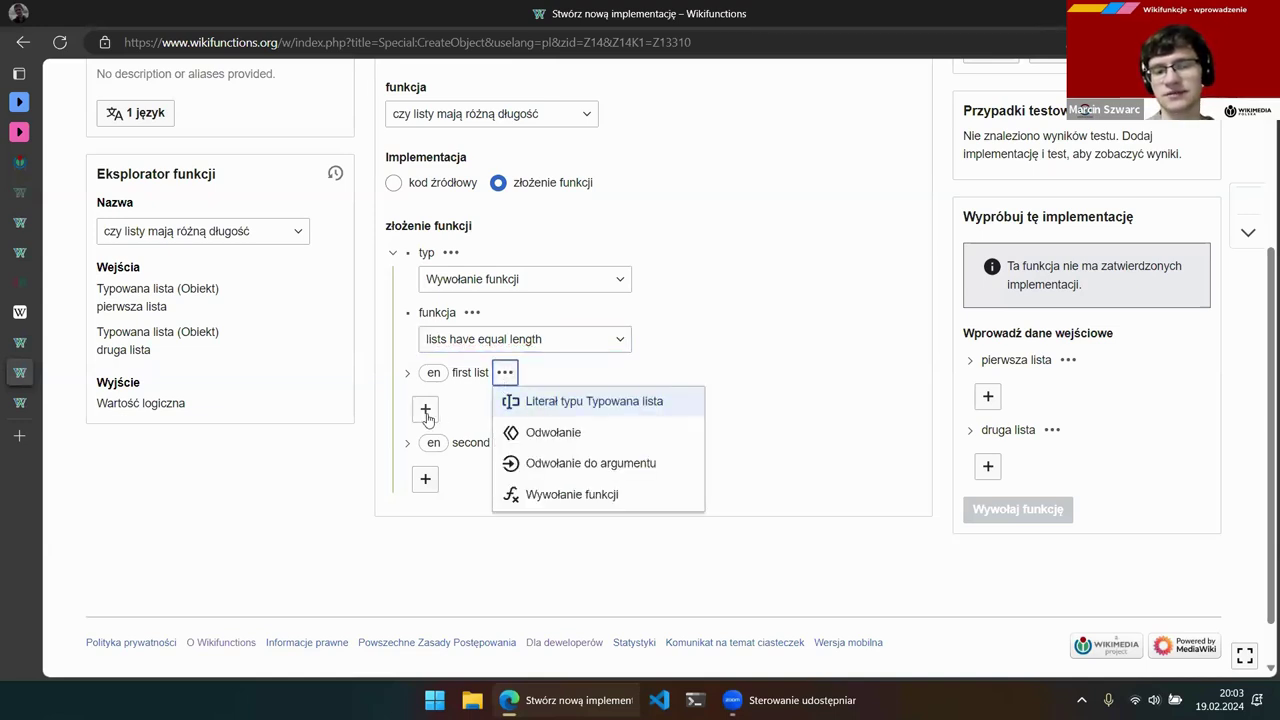
click(562, 463)
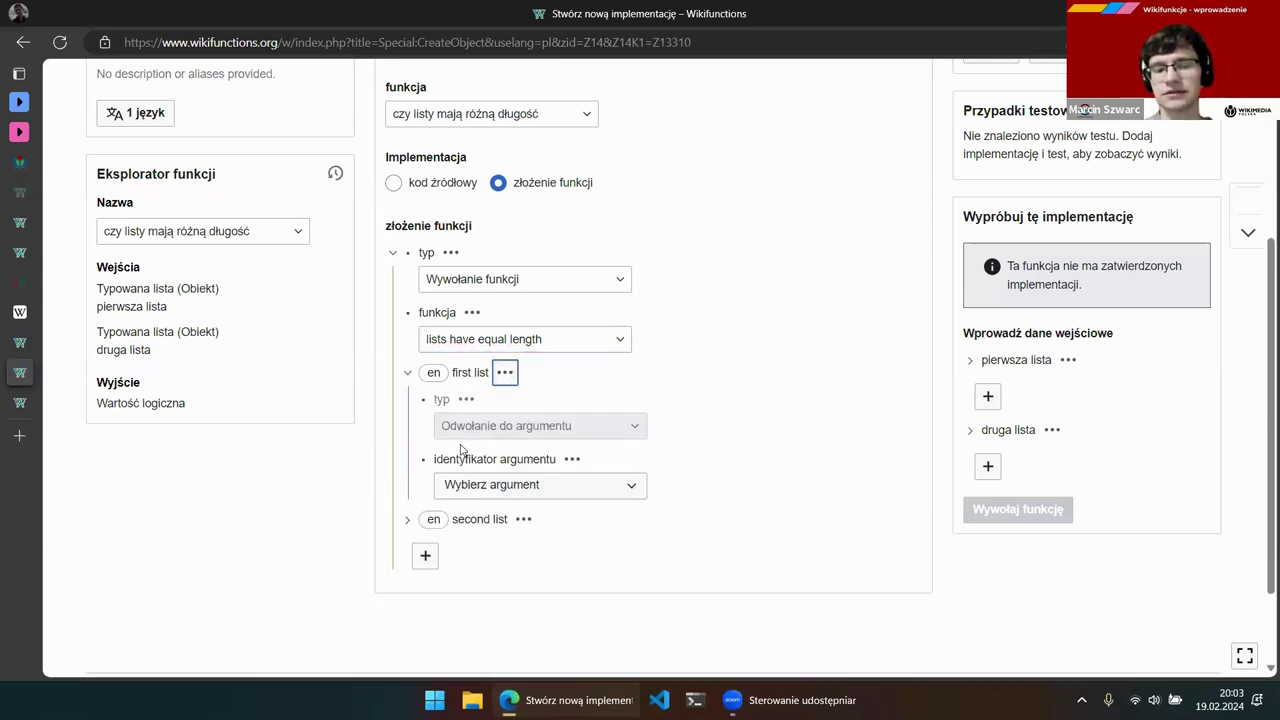
click(499, 482)
click(480, 515)
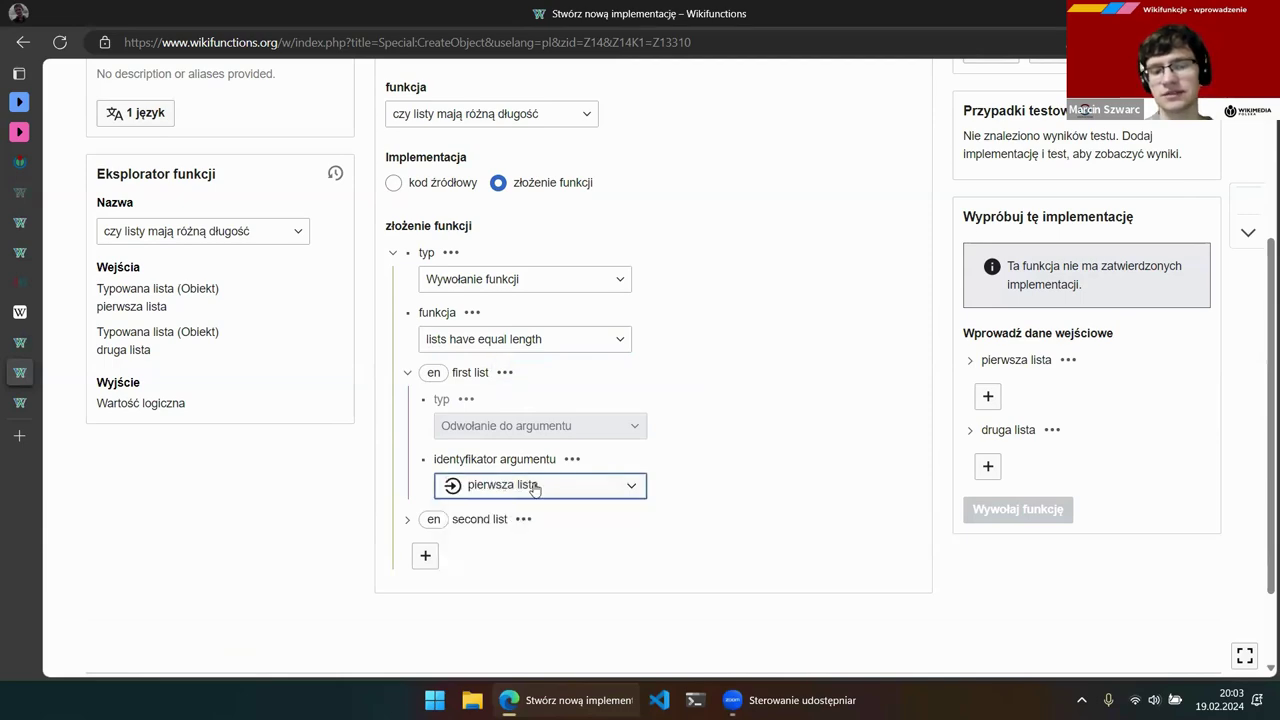
click(407, 373)
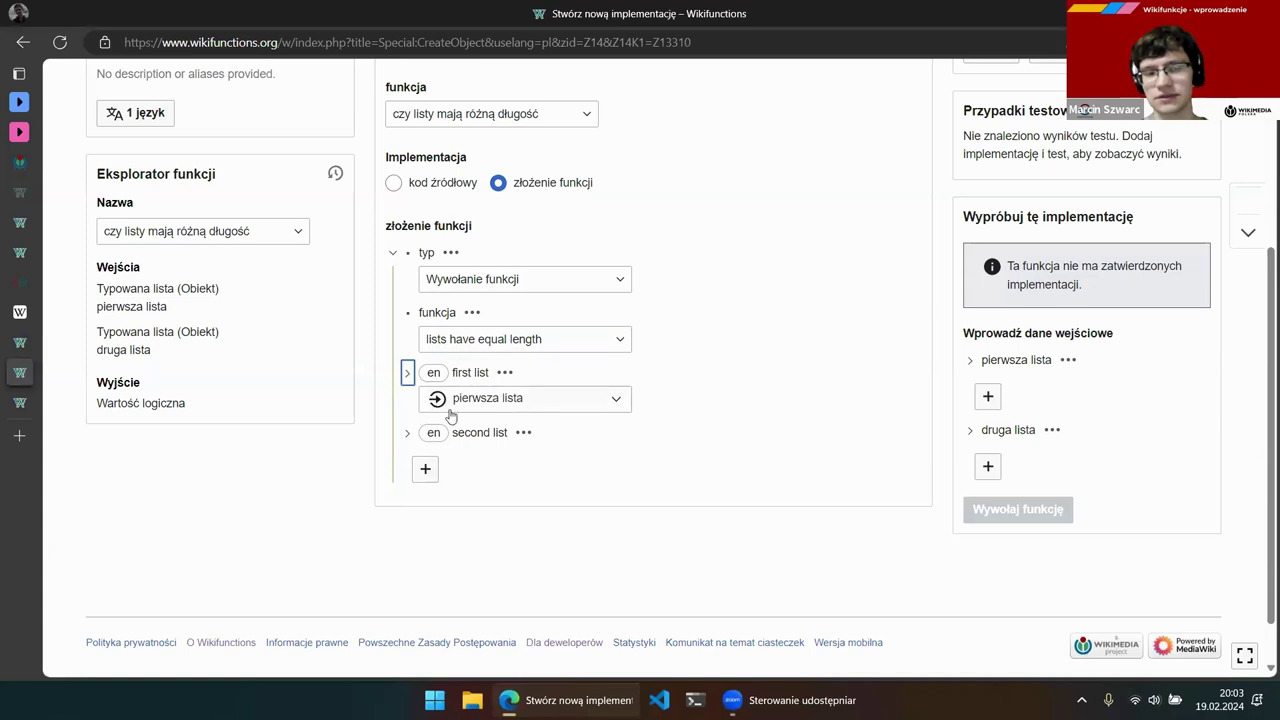
Make the second list an argument reference (Odwołanie do argumentu) to "druga lista" and collapse its details
click(521, 433)
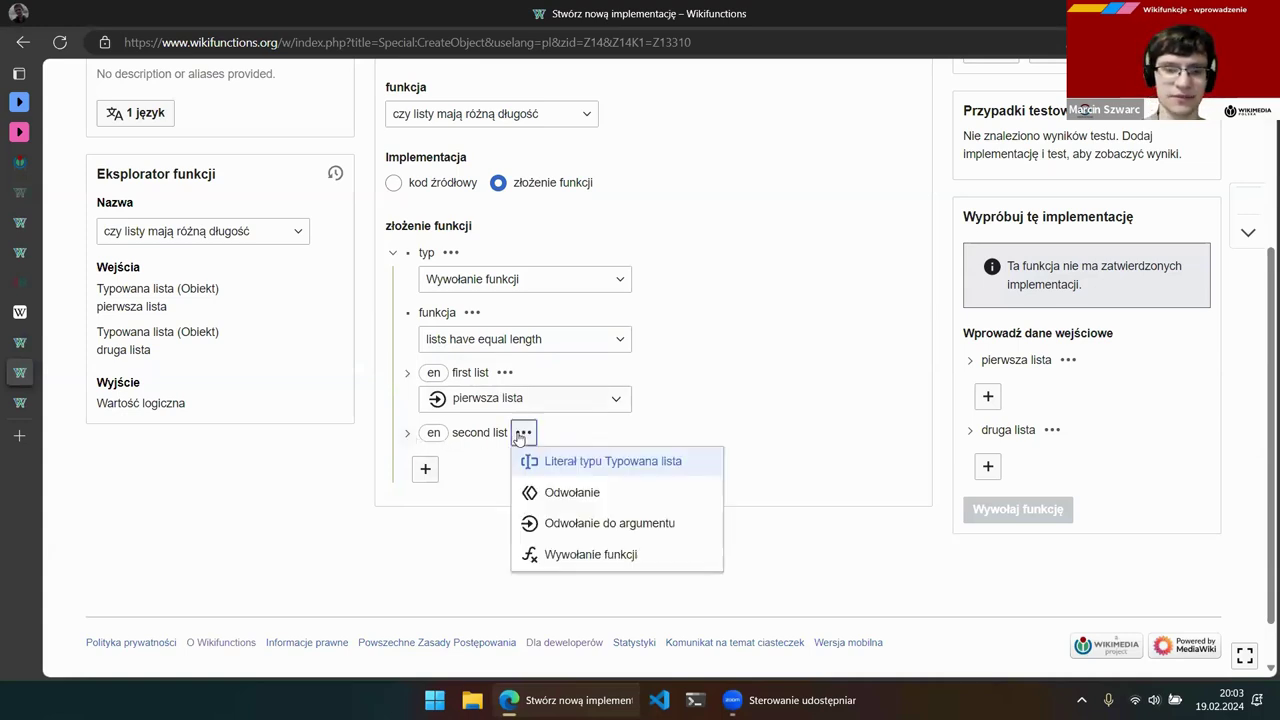
click(531, 523)
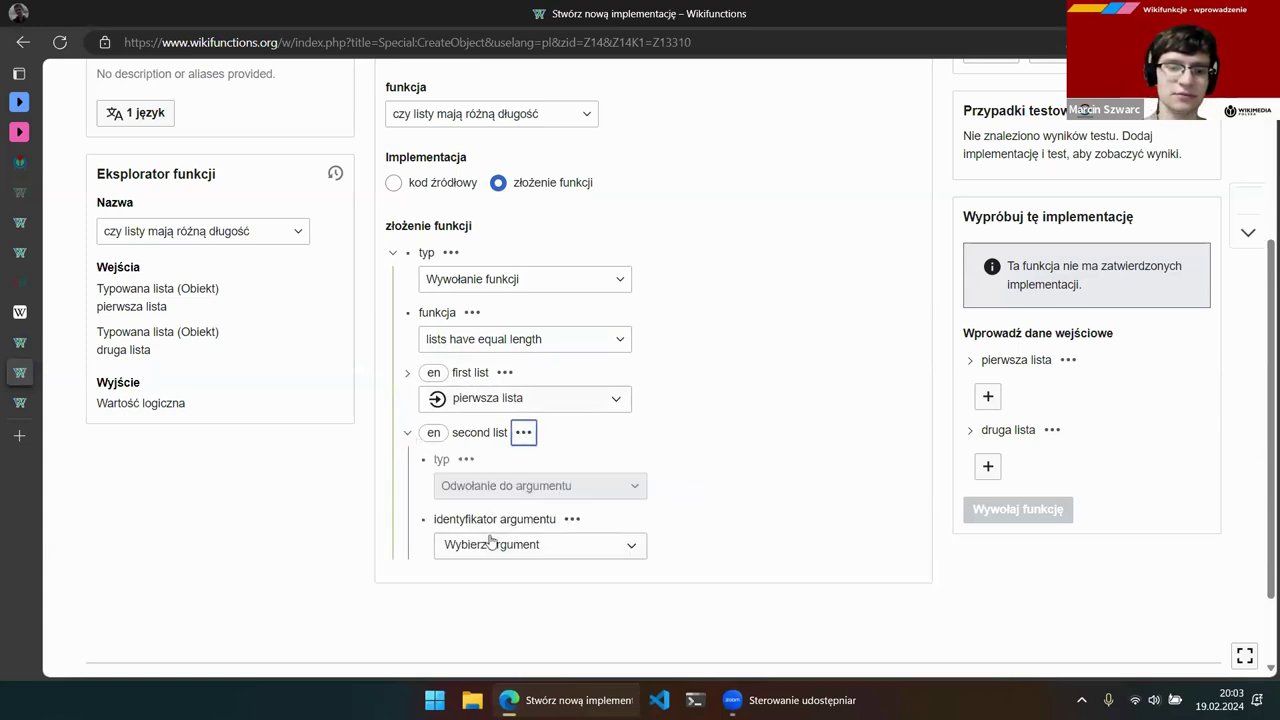
click(492, 544)
click(498, 605)
click(407, 432)
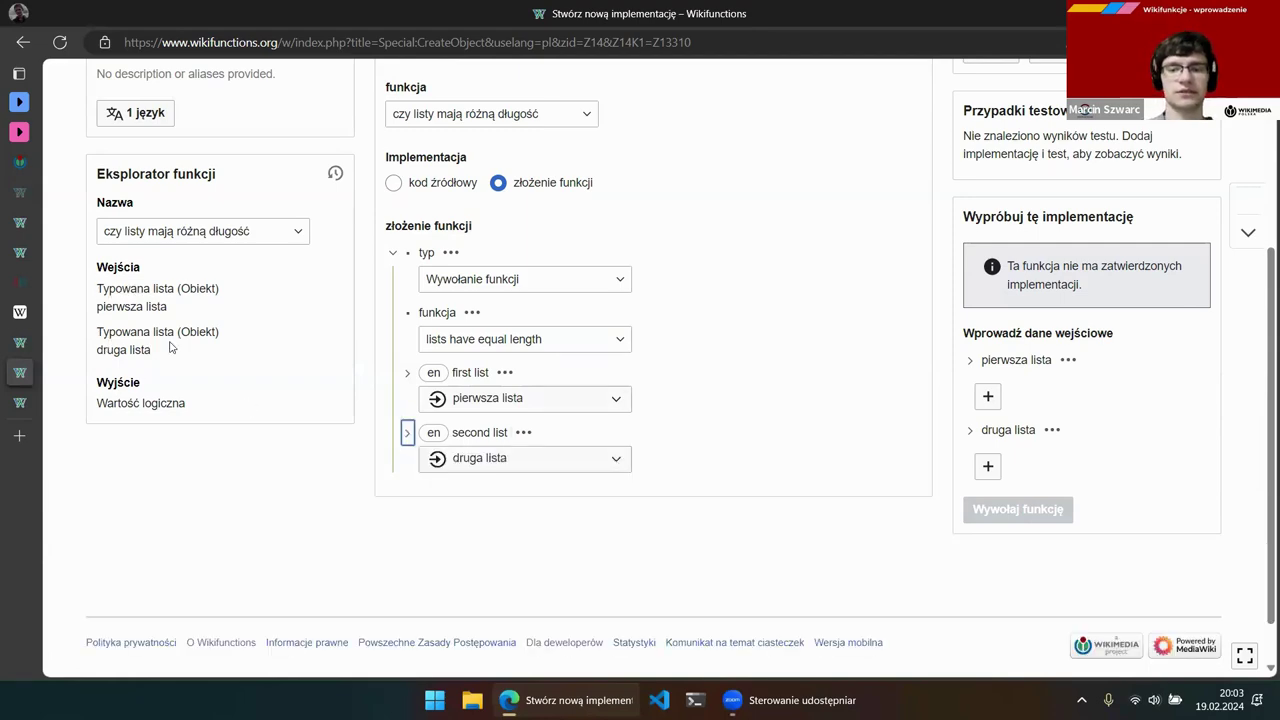
Publish the new composition implementation without an edit summary
scroll(301, 371, up, 2)
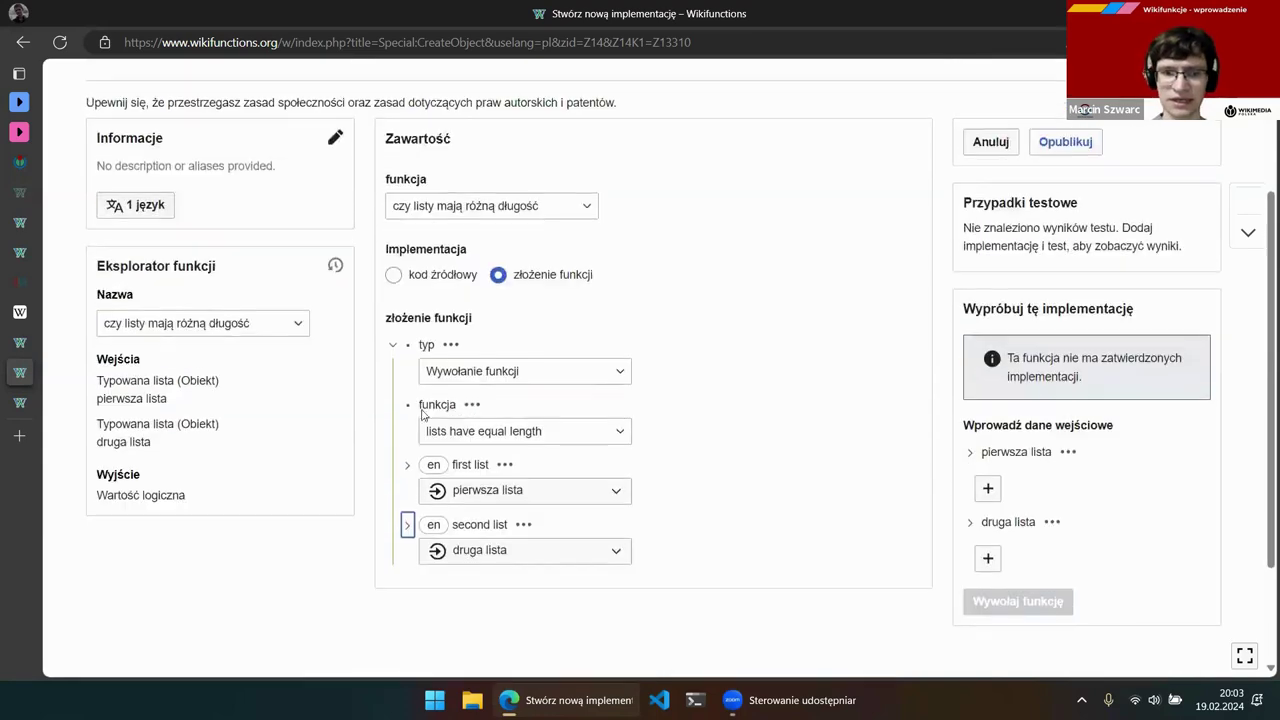
scroll(781, 323, down, 1)
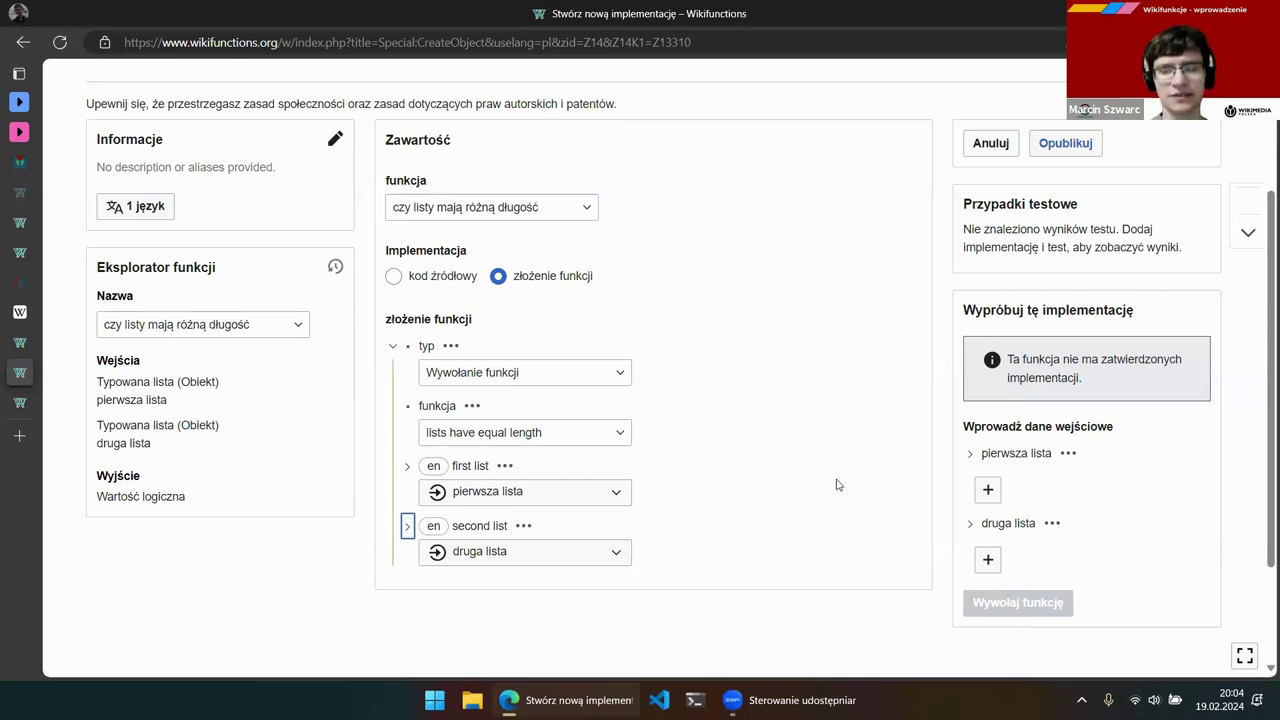
drag(1136, 313, 1093, 310)
click(1093, 310)
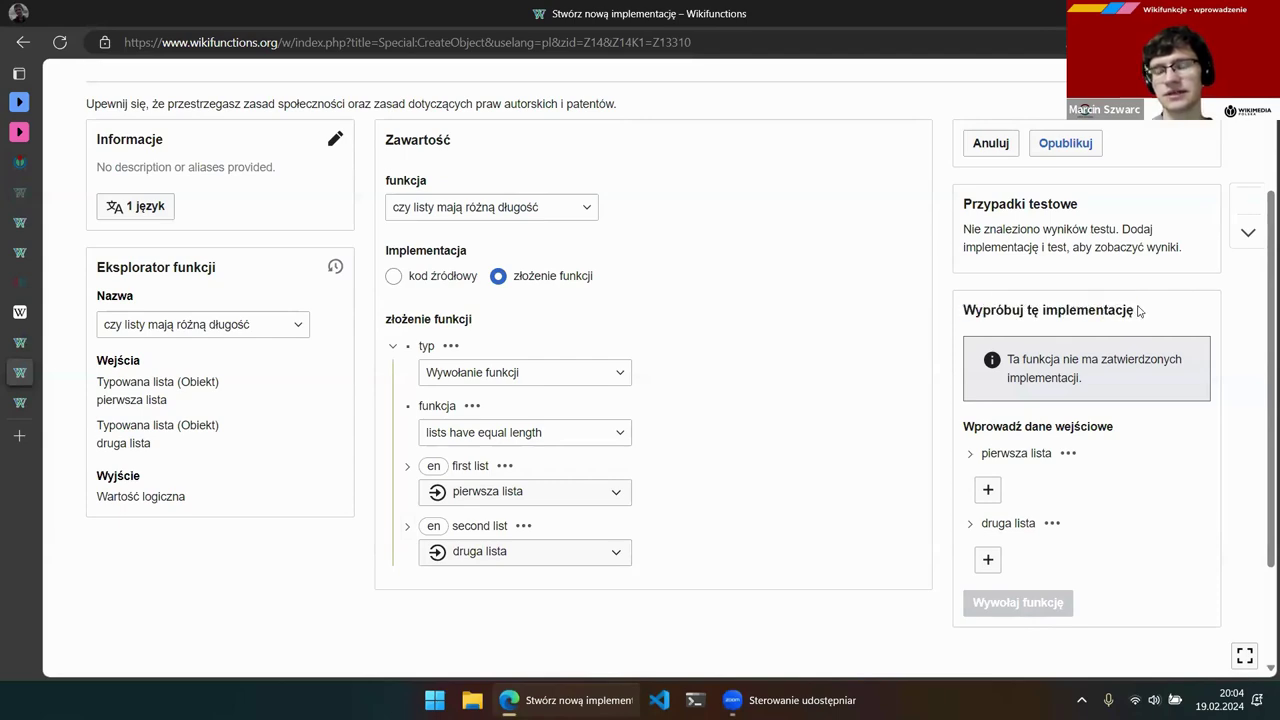
click(1042, 157)
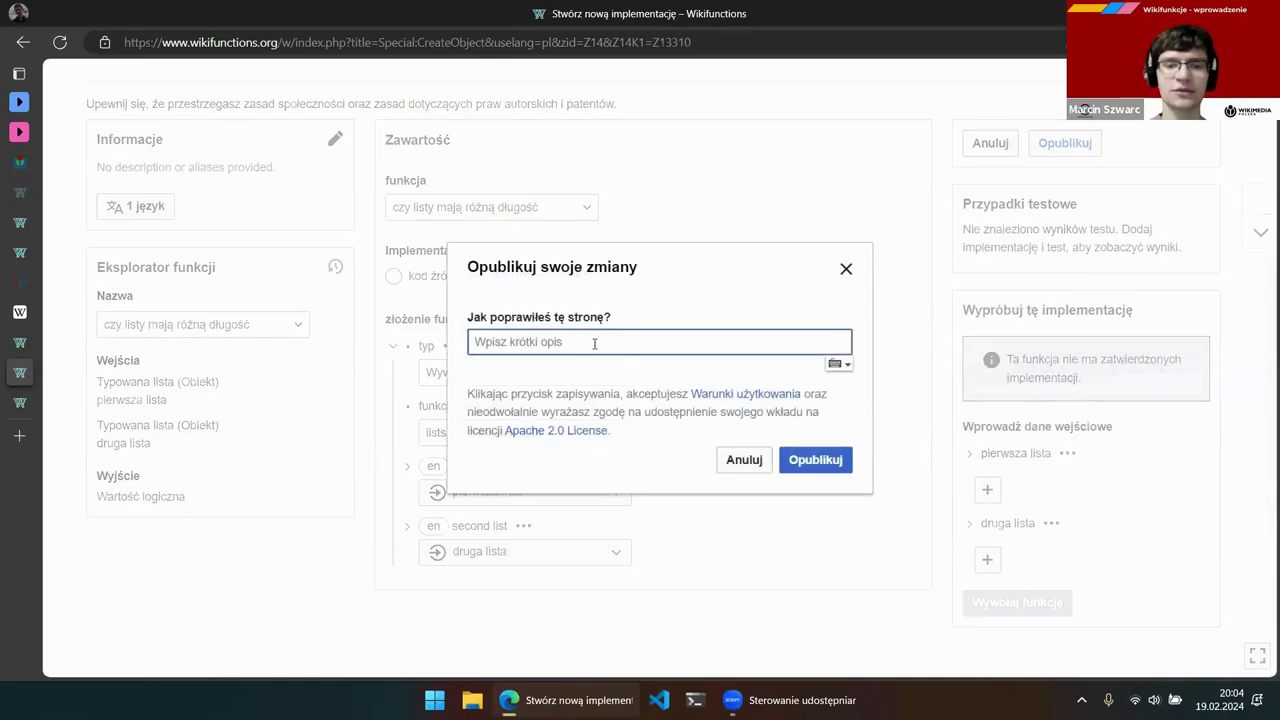
click(815, 459)
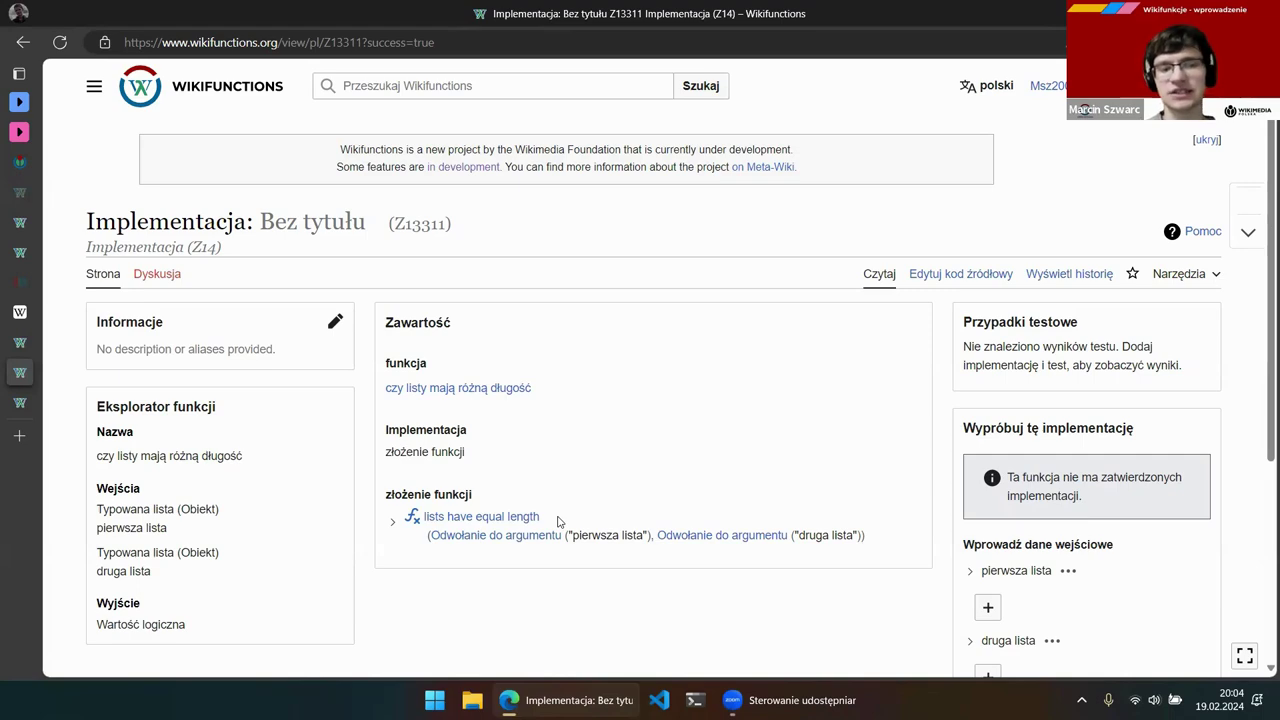
Go to the page of the function "czy listy mają różną długość" and start a new test case for it
scroll(694, 500, down, 1)
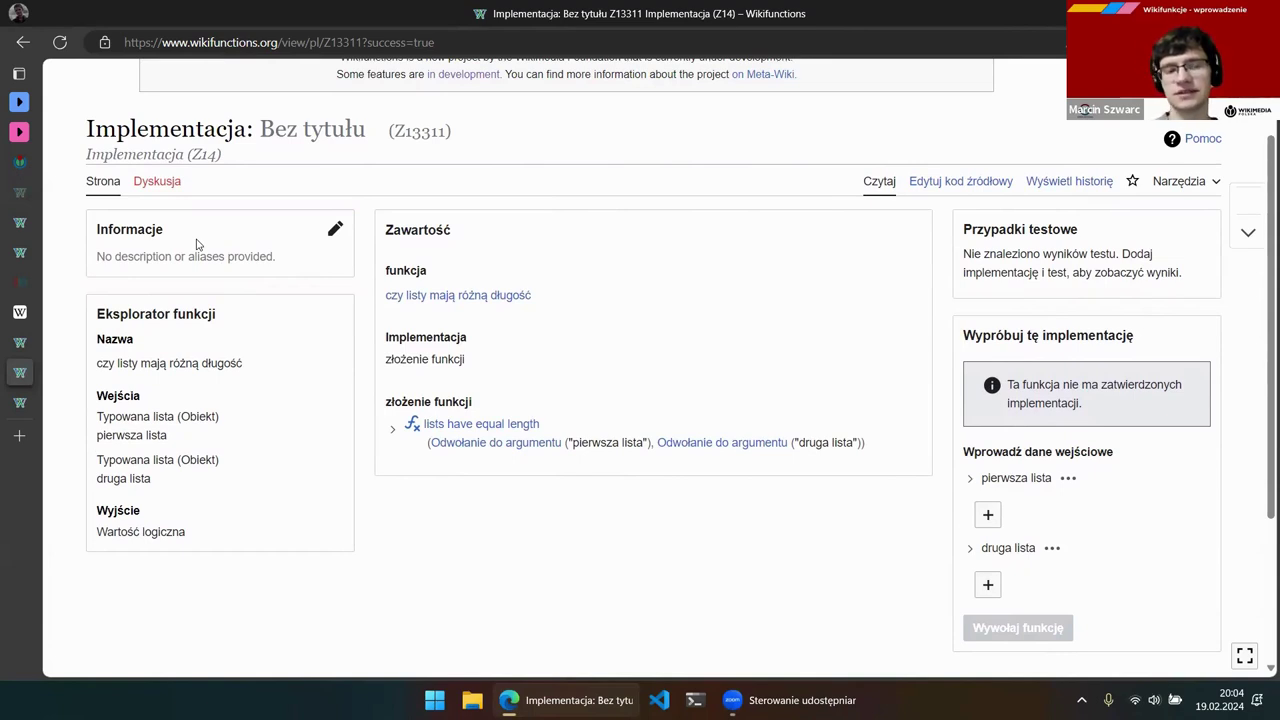
click(184, 364)
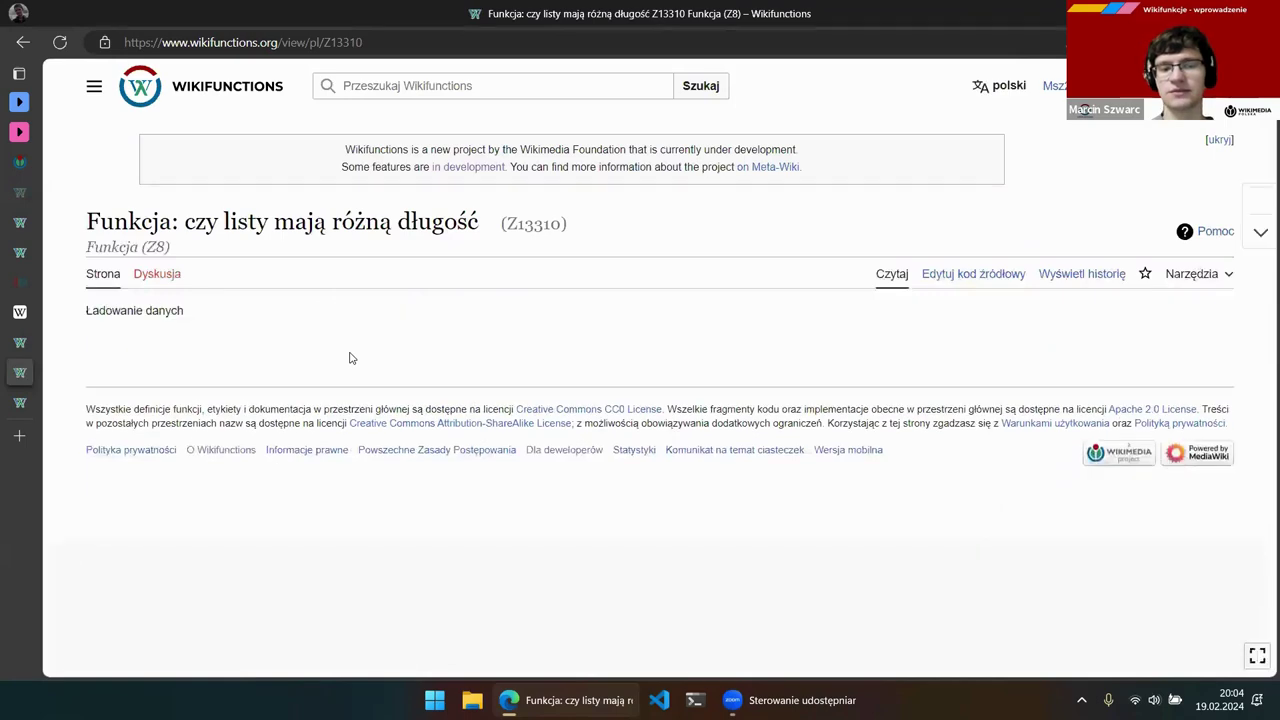
scroll(731, 428, down, 2)
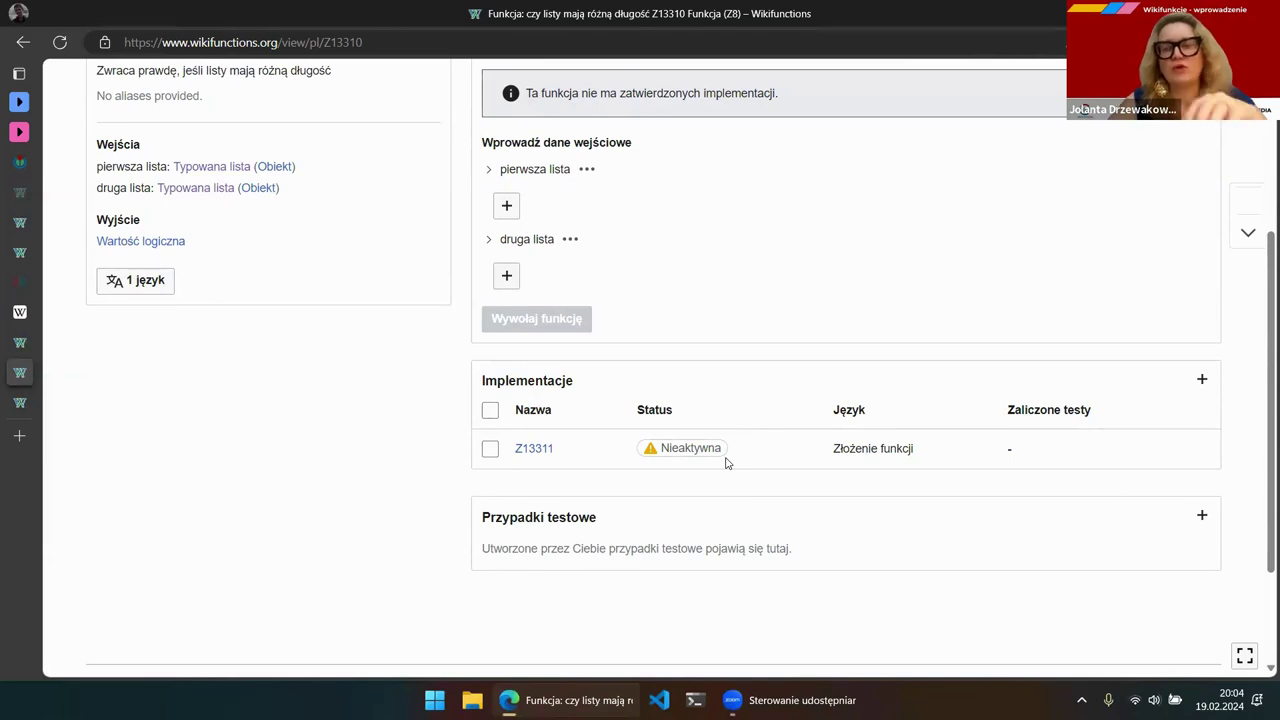
scroll(727, 462, up, 1)
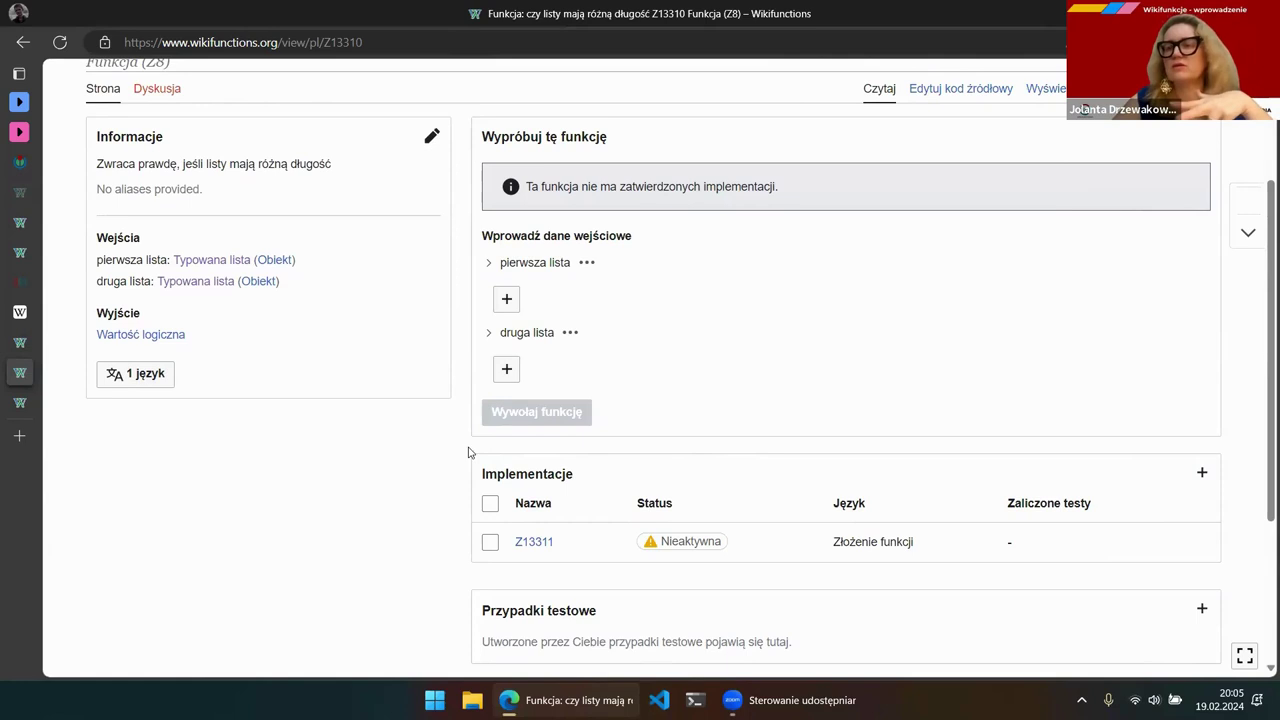
scroll(467, 455, down, 2)
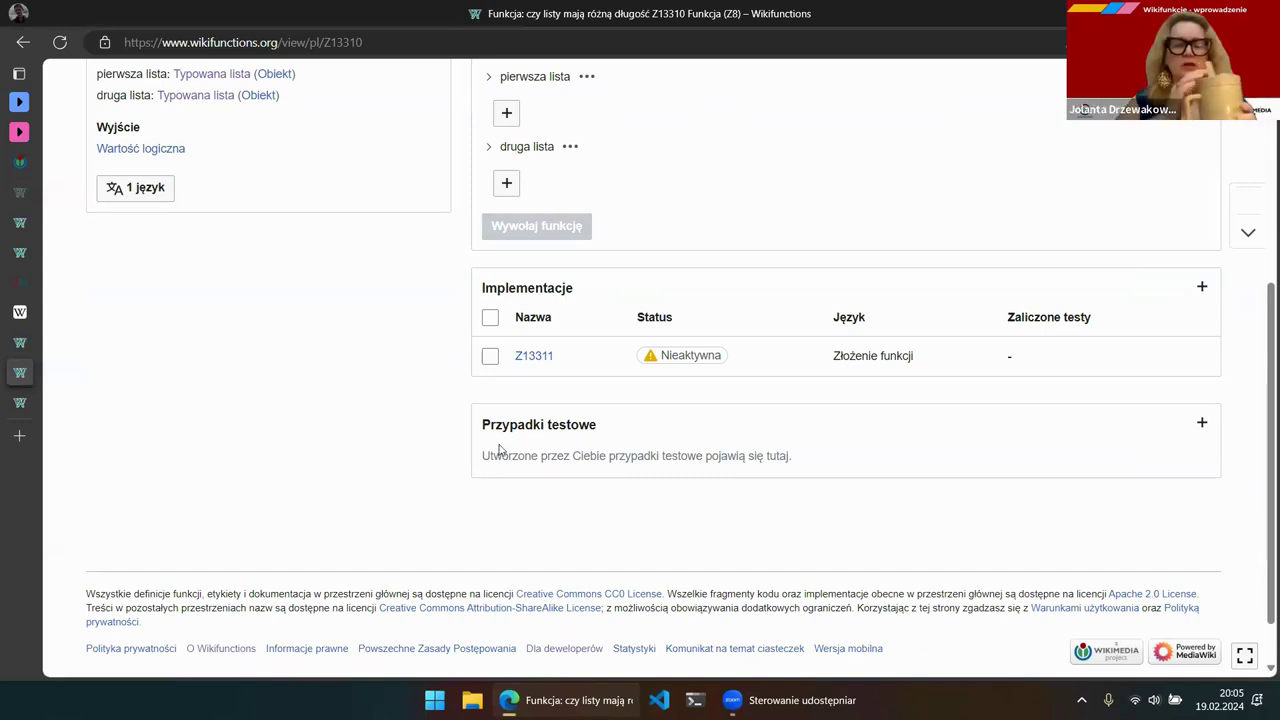
click(1201, 422)
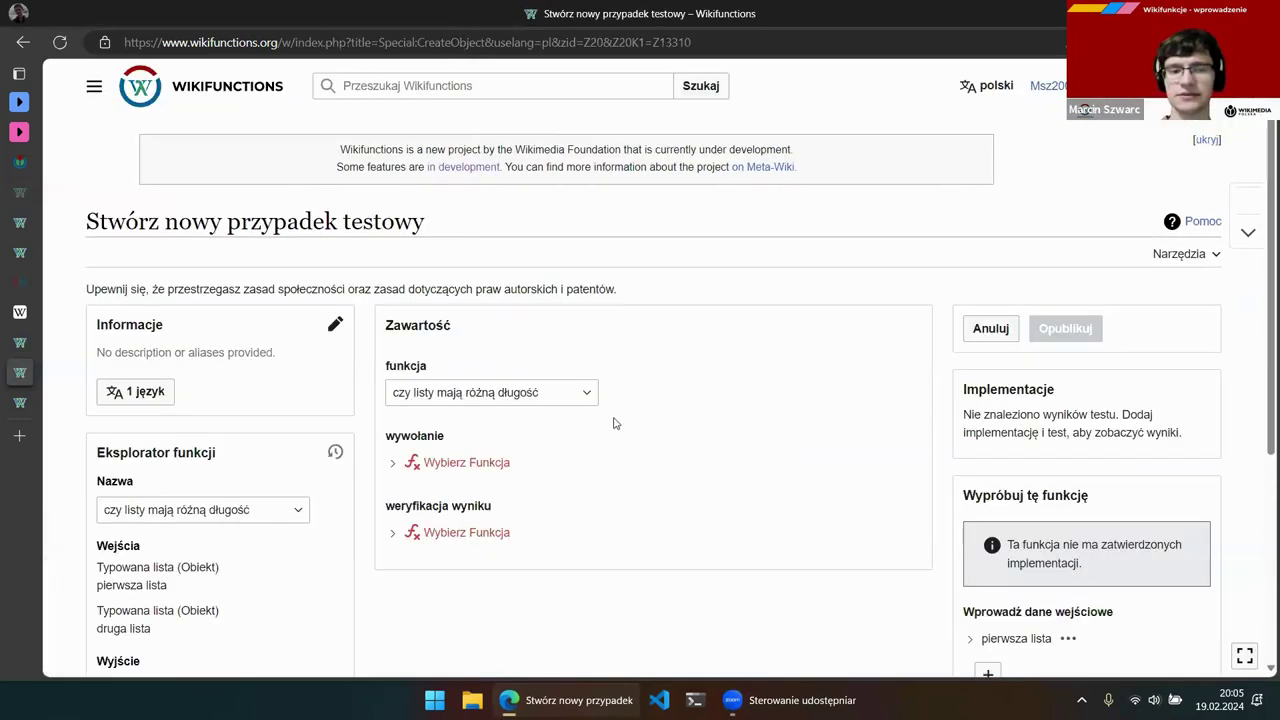
Expand the test case's call (wywołanie) and set its function to "czy listy mają różną długość"
click(392, 463)
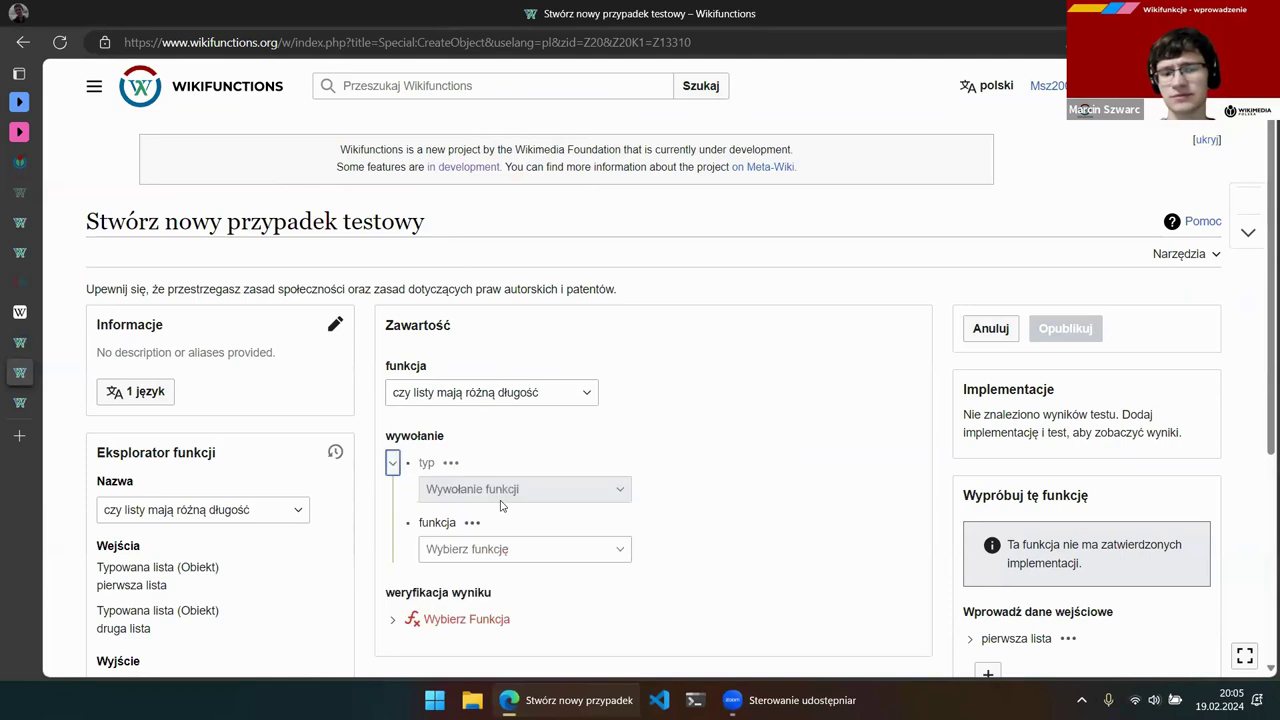
click(507, 547)
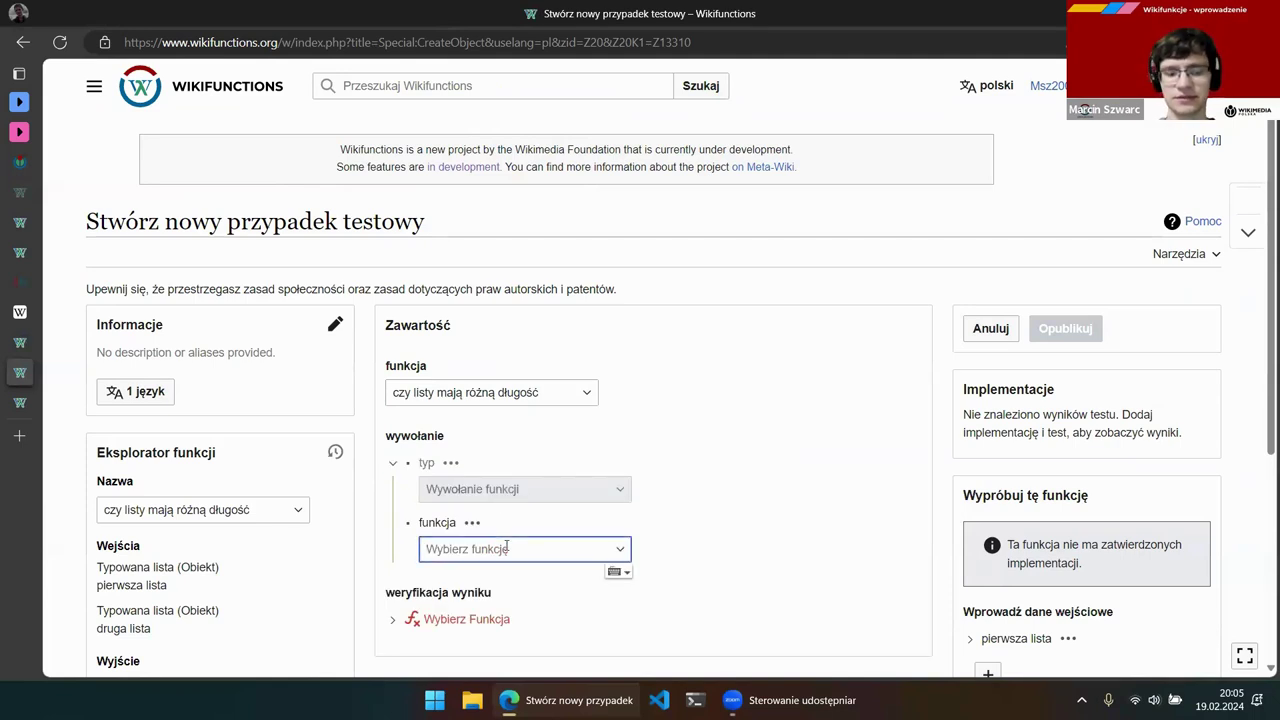
text(czy listy mają)
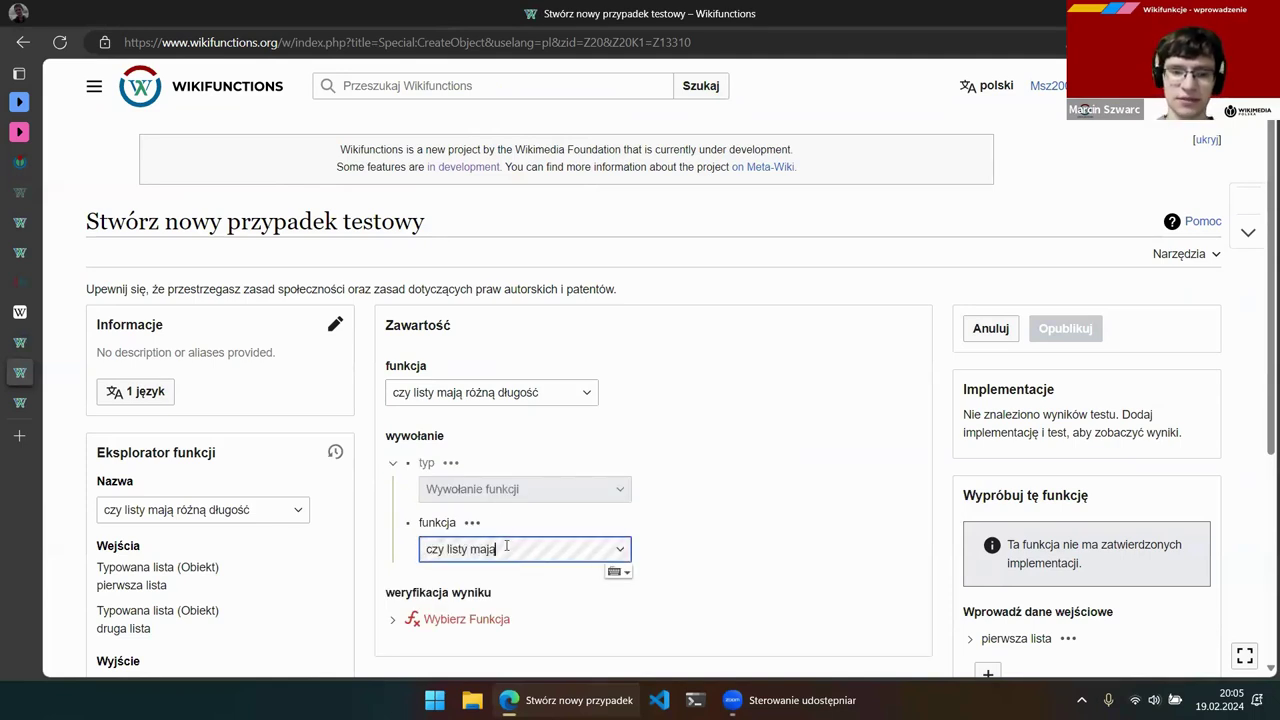
text( róż)
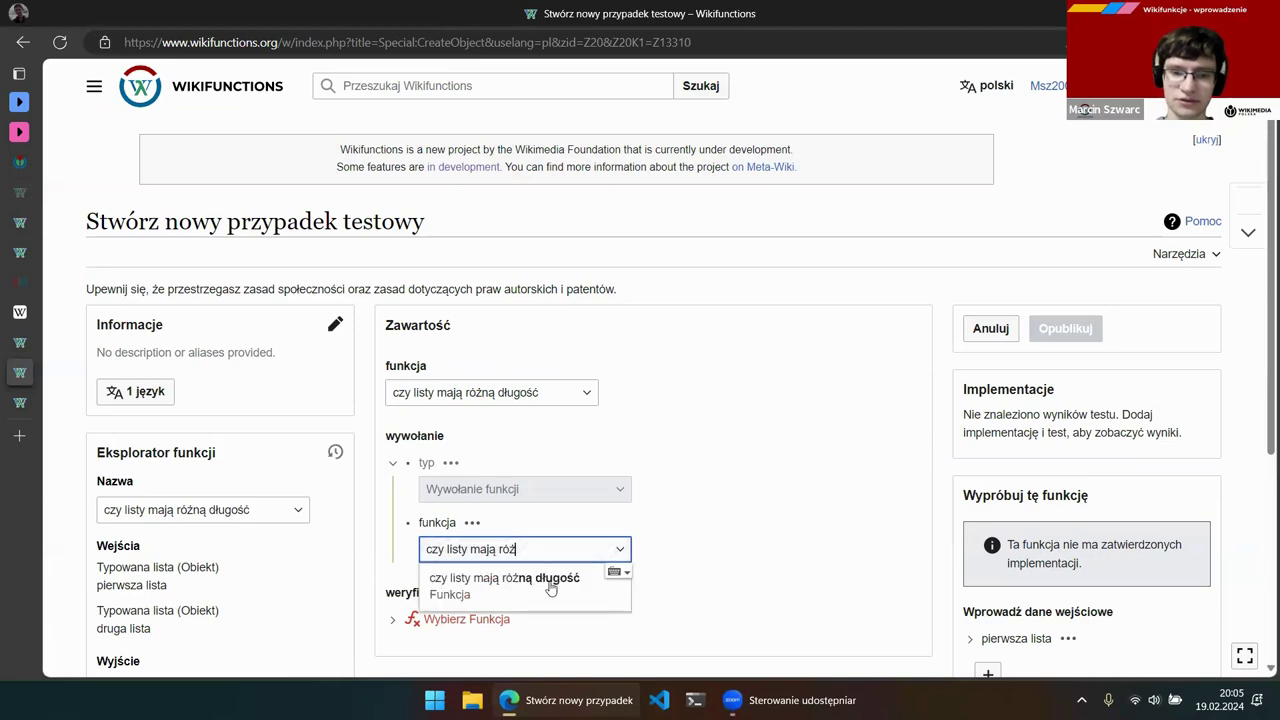
click(550, 589)
Add one element to "pierwsza lista" in the test call, choose a text type using "tekst", and set its value to "Pierwszy"
scroll(546, 526, down, 2)
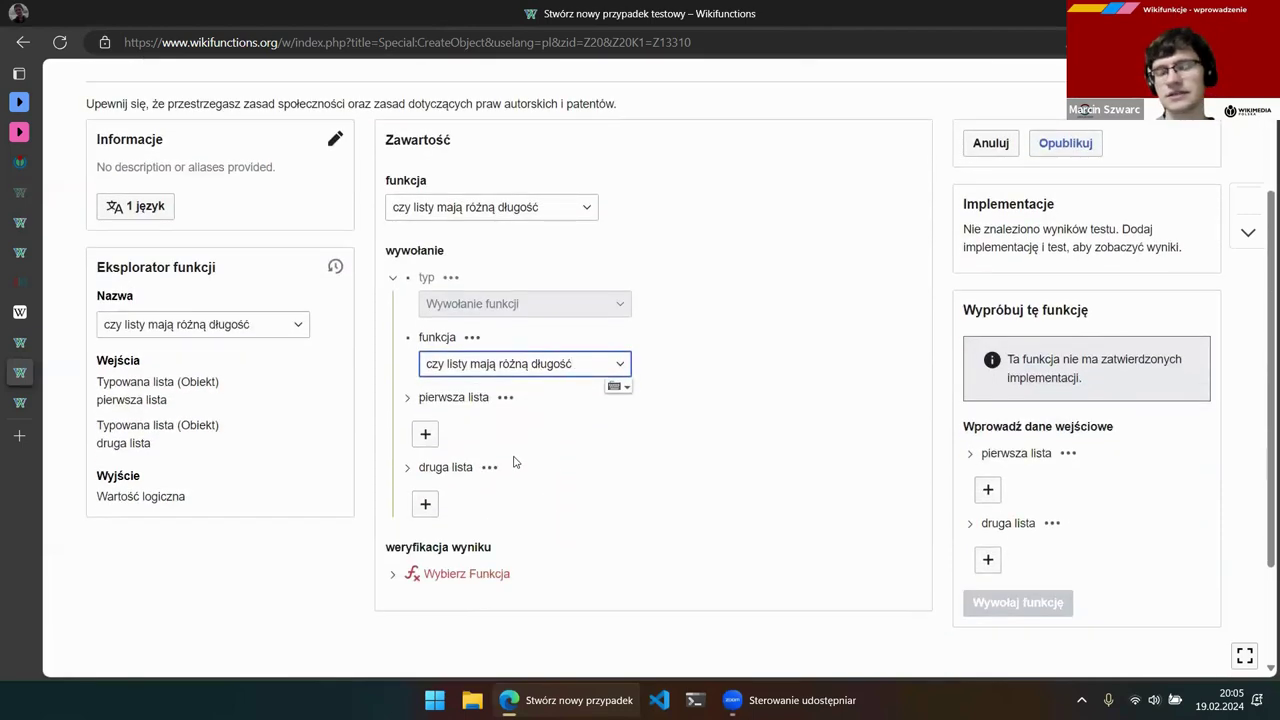
click(425, 434)
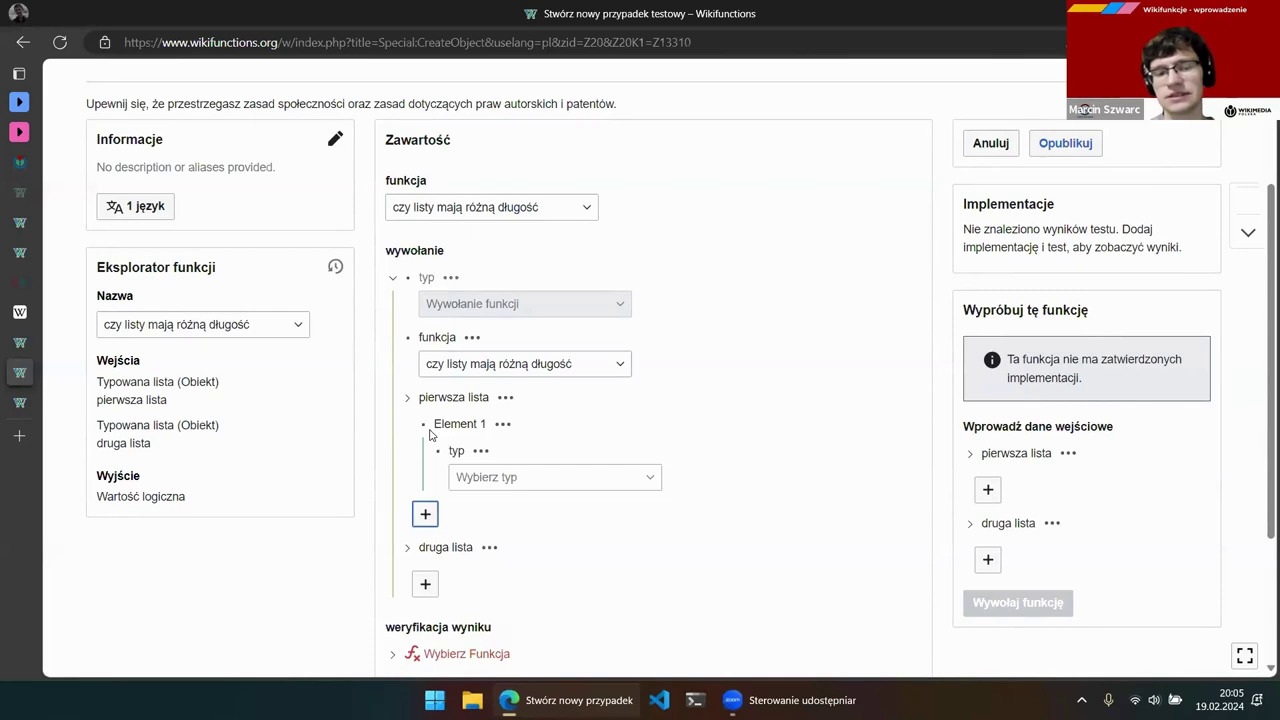
click(481, 451)
key(Escape)
click(509, 478)
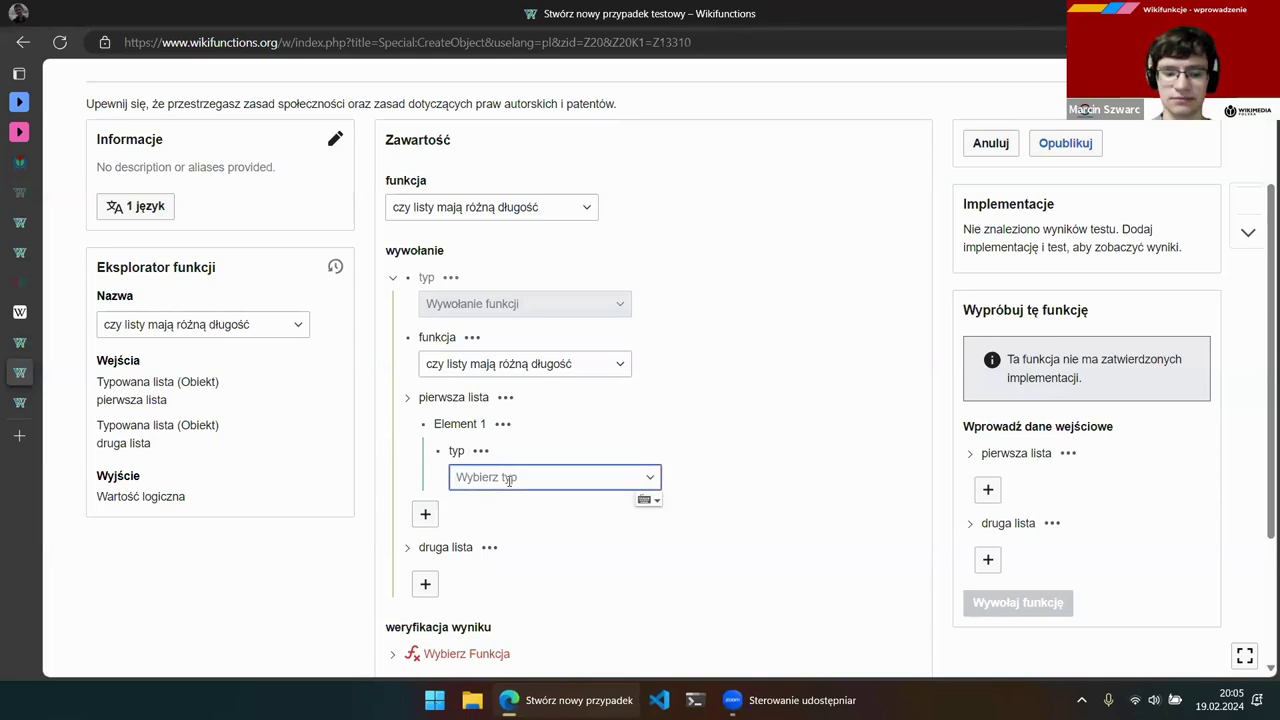
text(tekst)
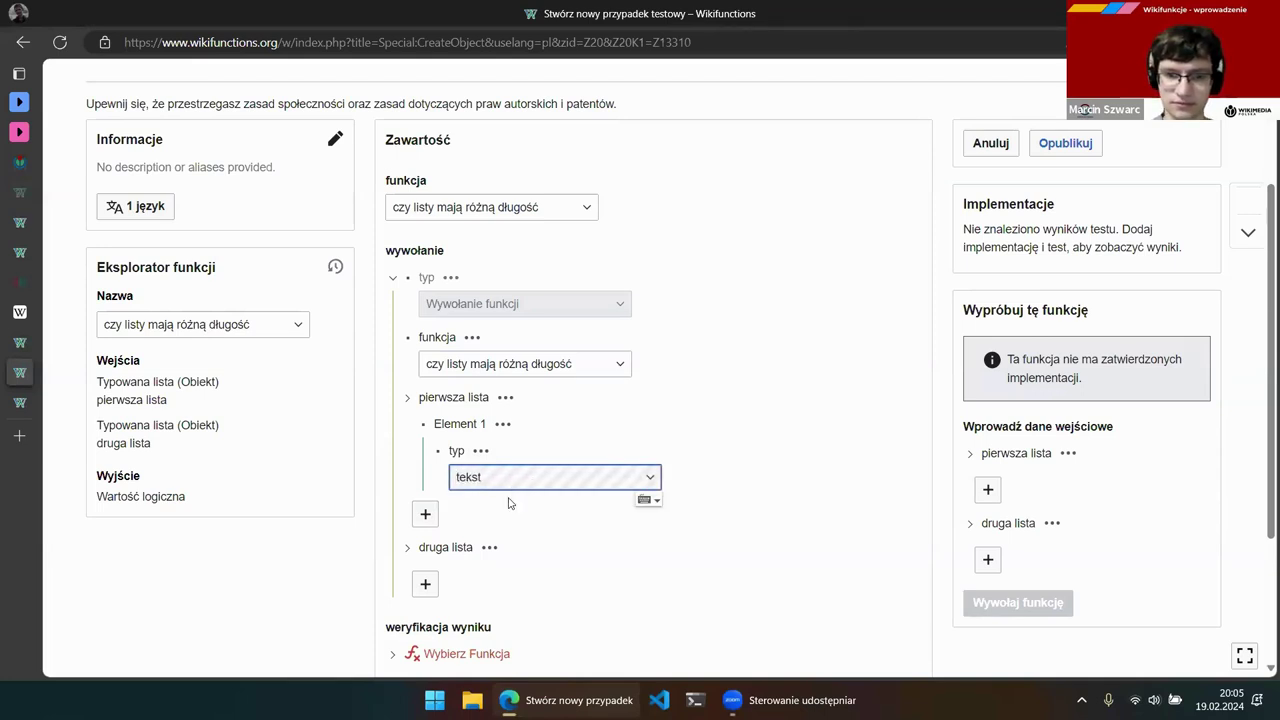
click(507, 306)
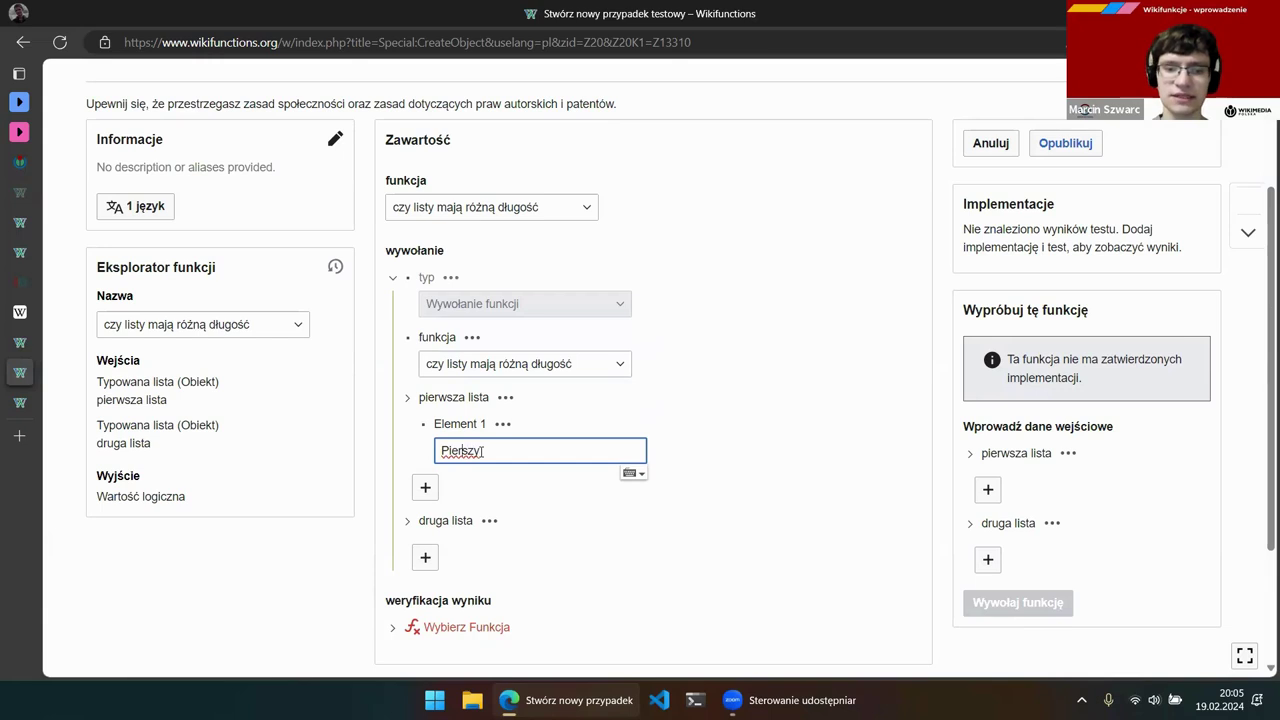
click(459, 451)
text(w)
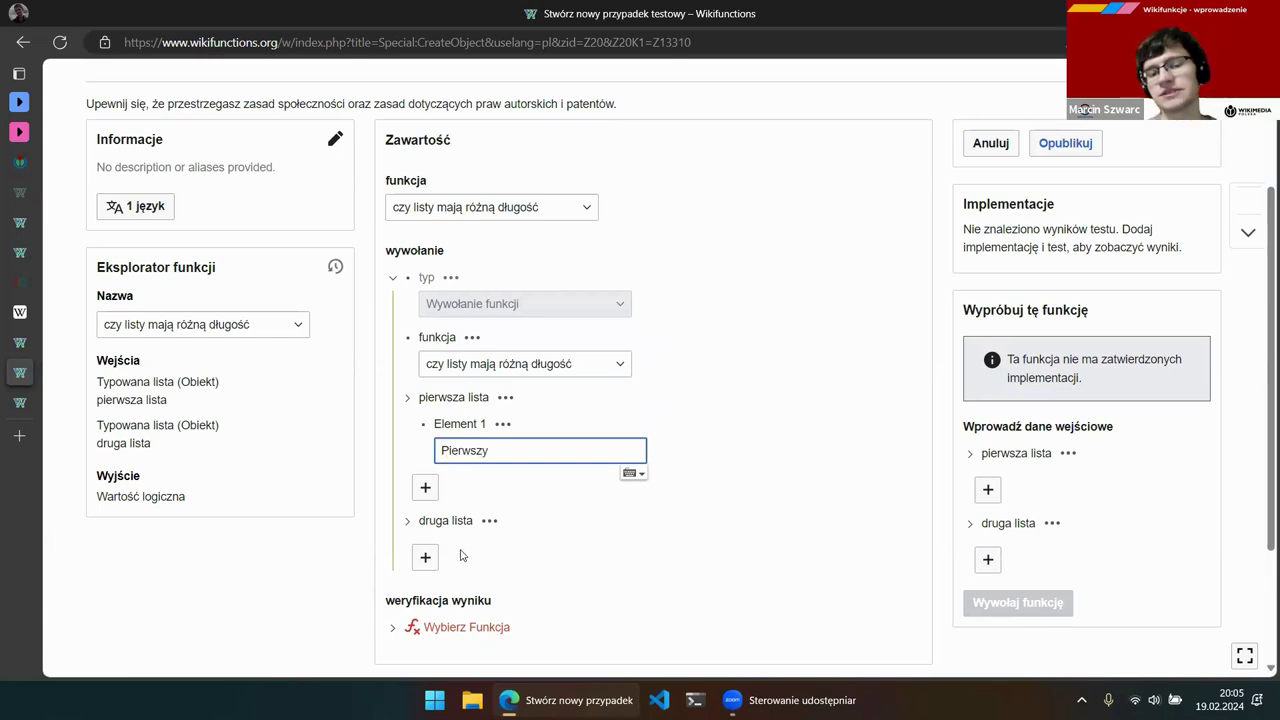
Add one element to "druga lista" in the test call, choose a text type using "Tekst", and set its value to "Drugi"
click(425, 557)
scroll(485, 560, down, 1)
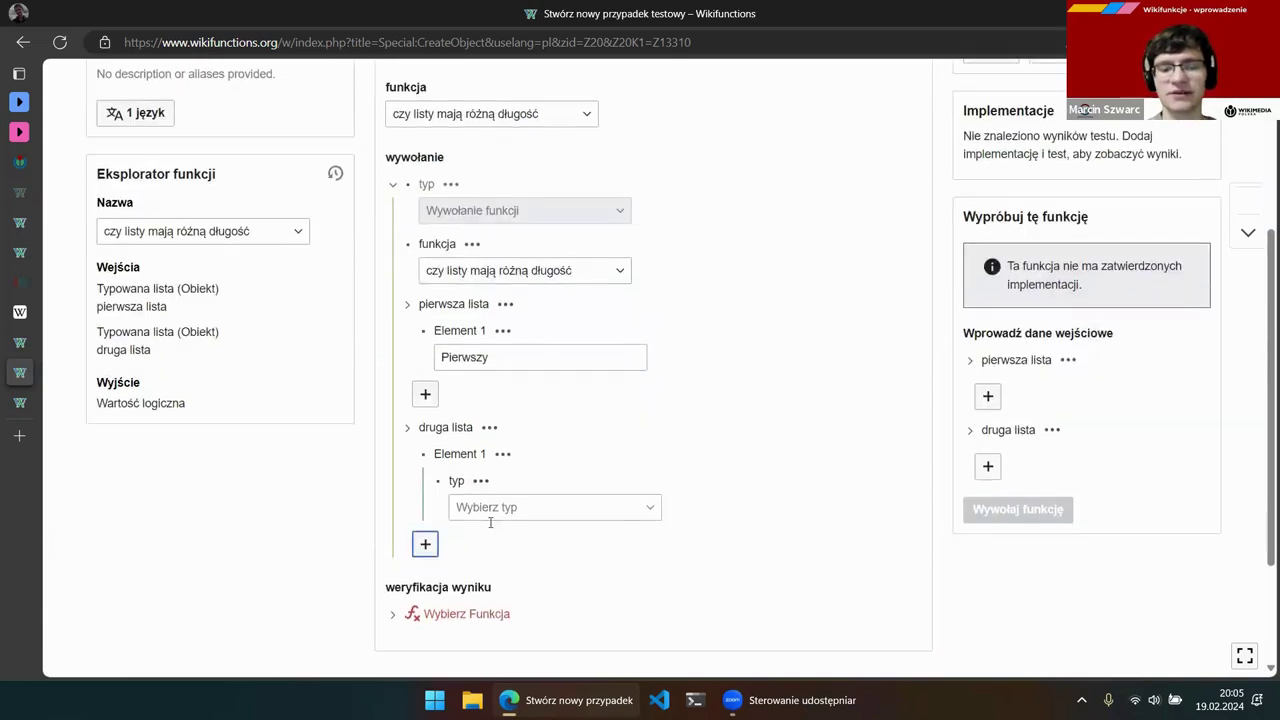
click(489, 507)
text(Tekst)
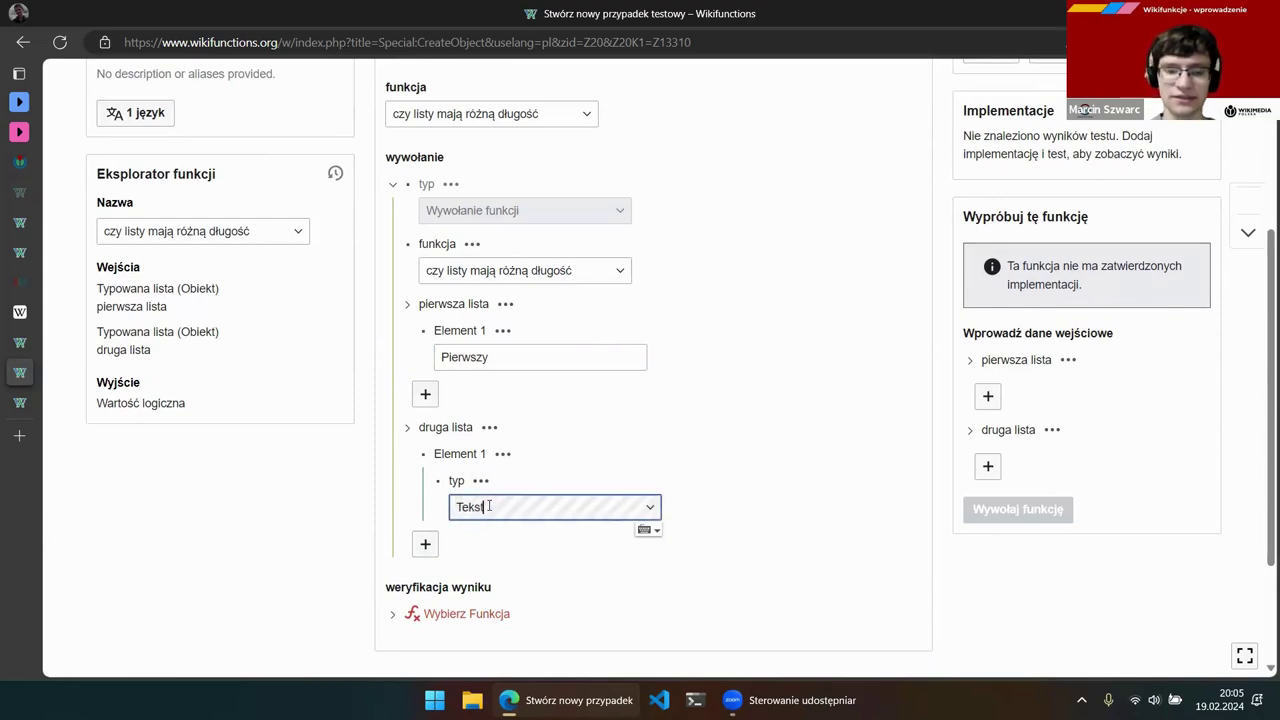
click(499, 357)
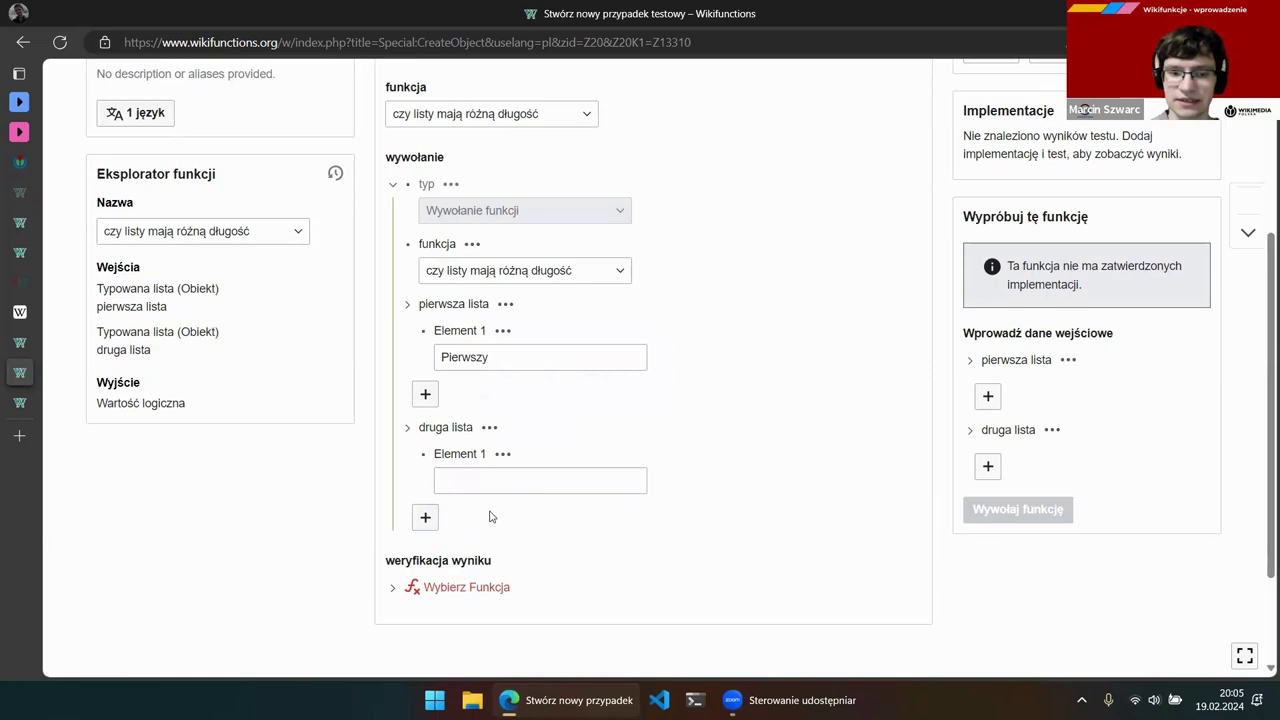
click(481, 472)
text(Drug)
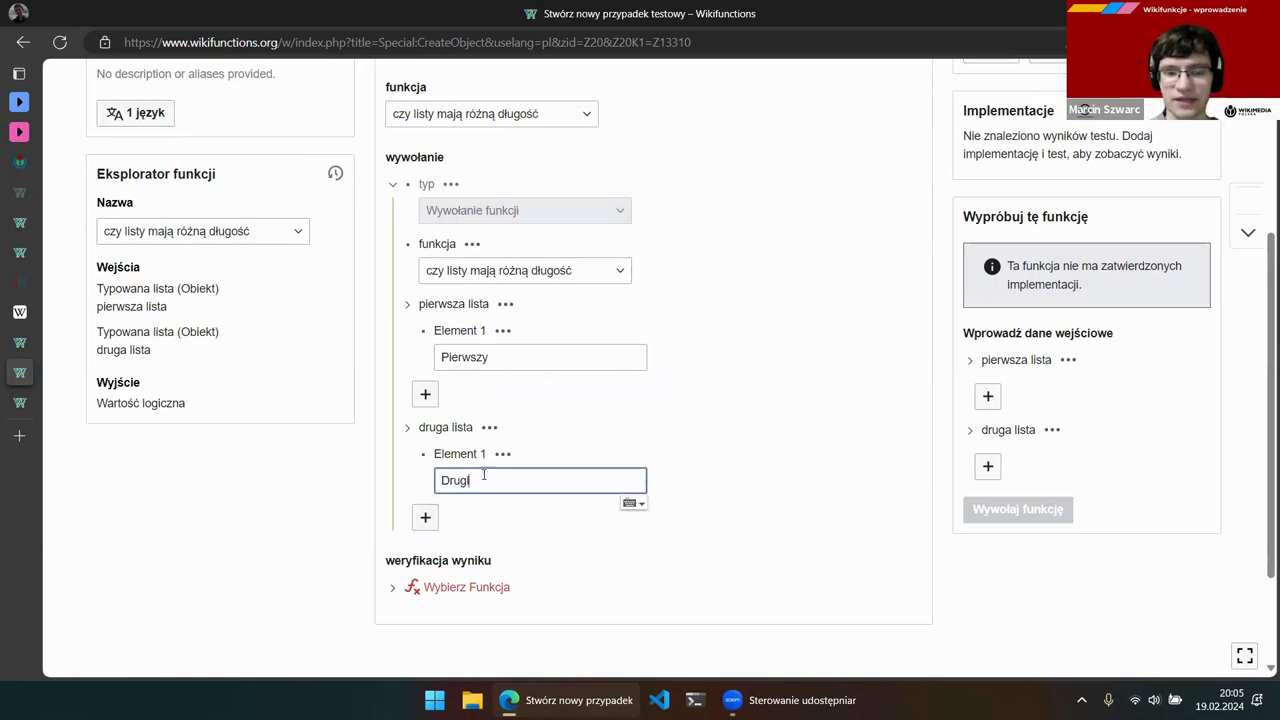
text(i)
Expand the result verification (weryfikacja wyniku) and set its function to "równość wartości logicznych"
click(392, 587)
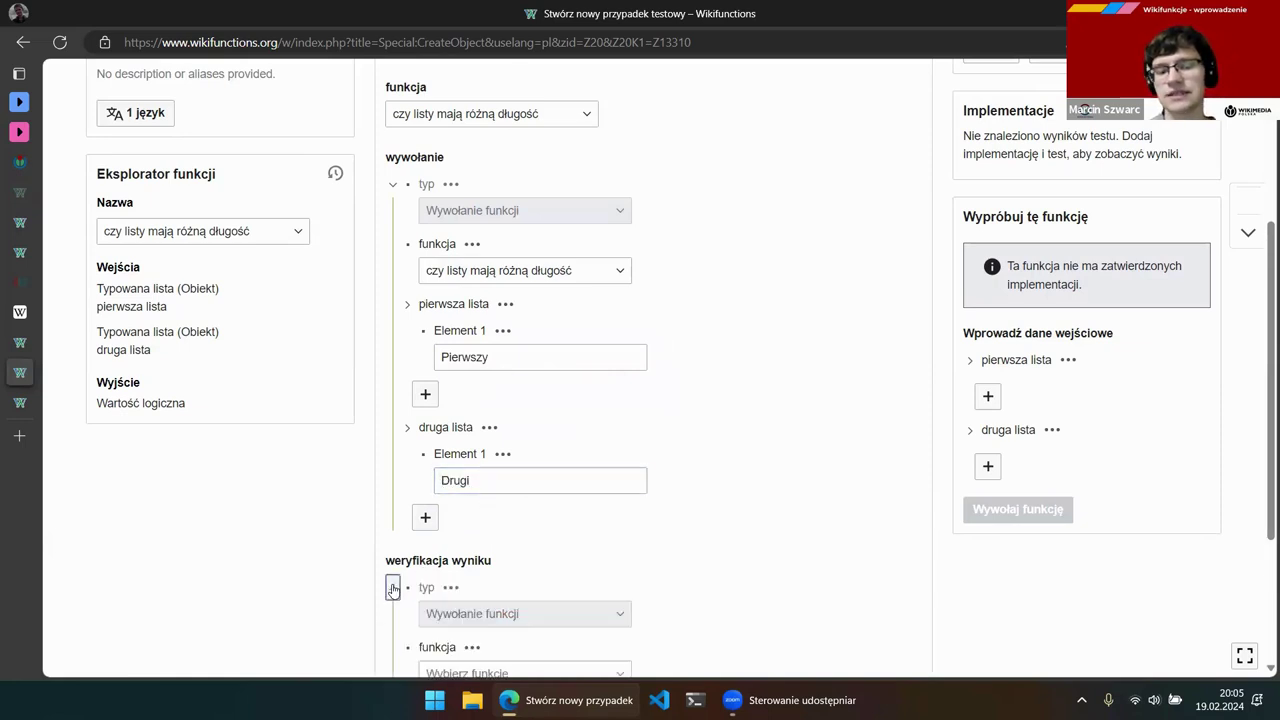
scroll(724, 507, down, 3)
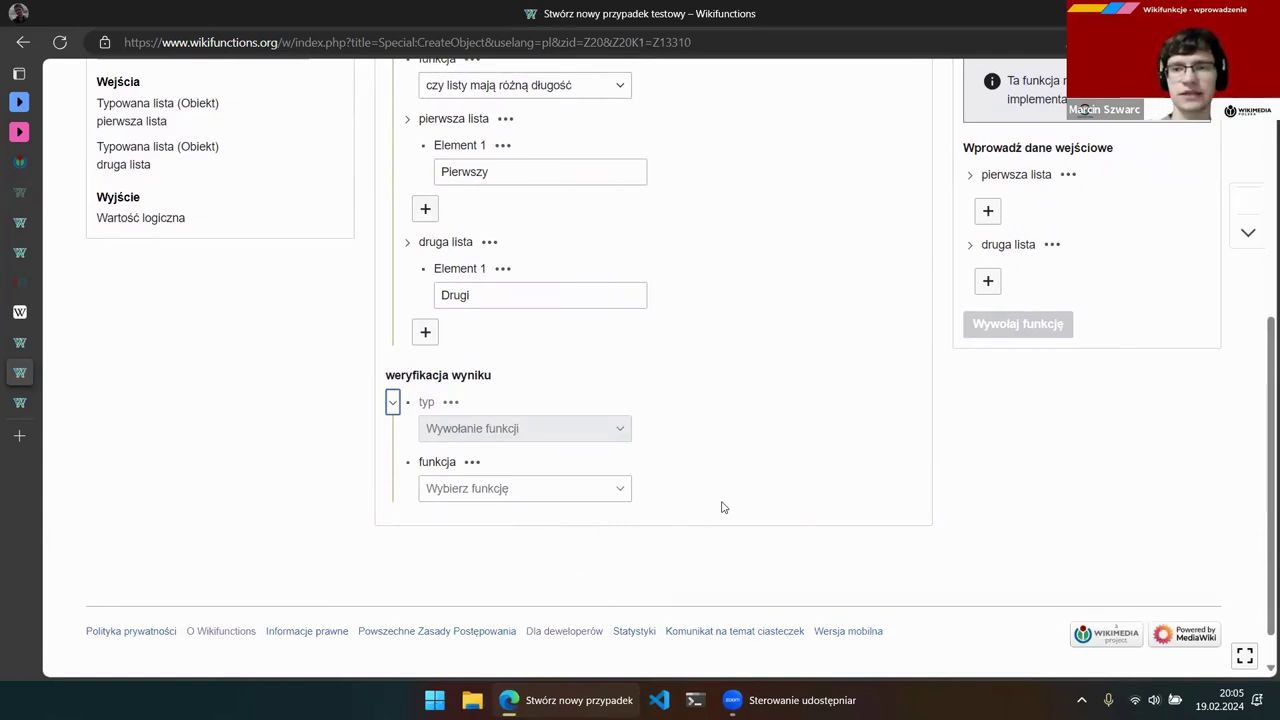
click(465, 497)
scroll(479, 311, up, 3)
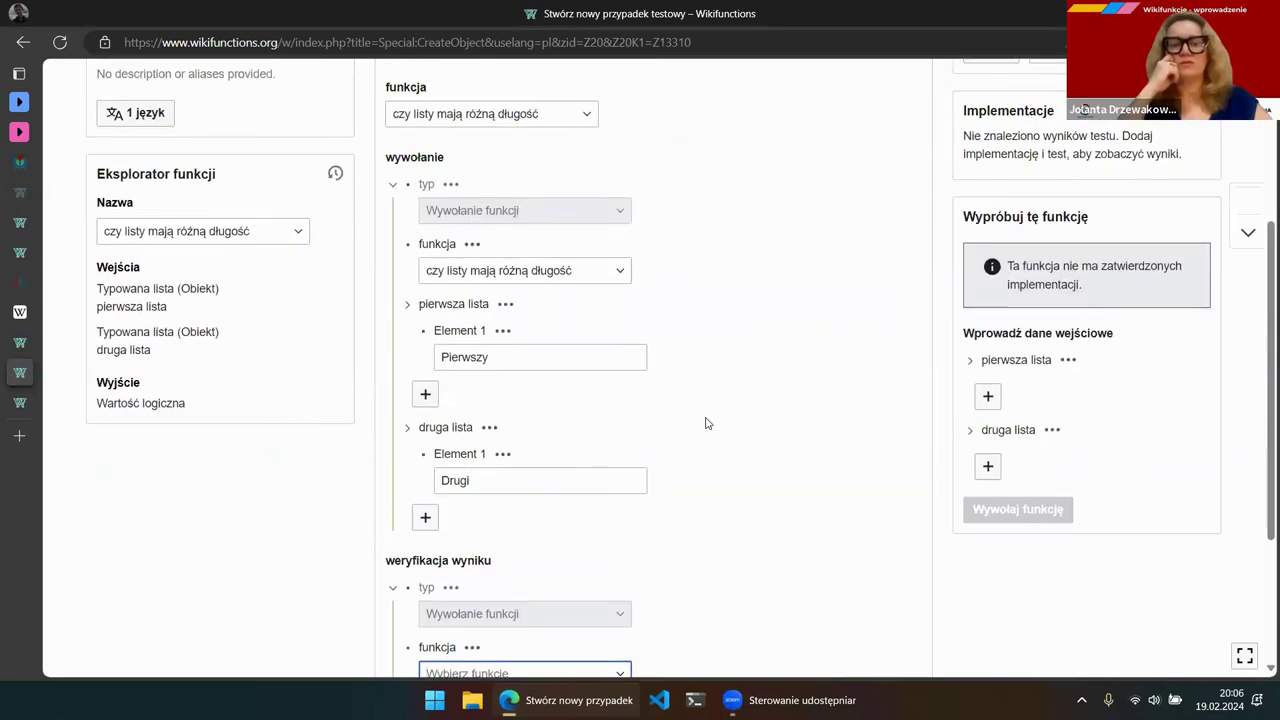
scroll(708, 460, down, 1)
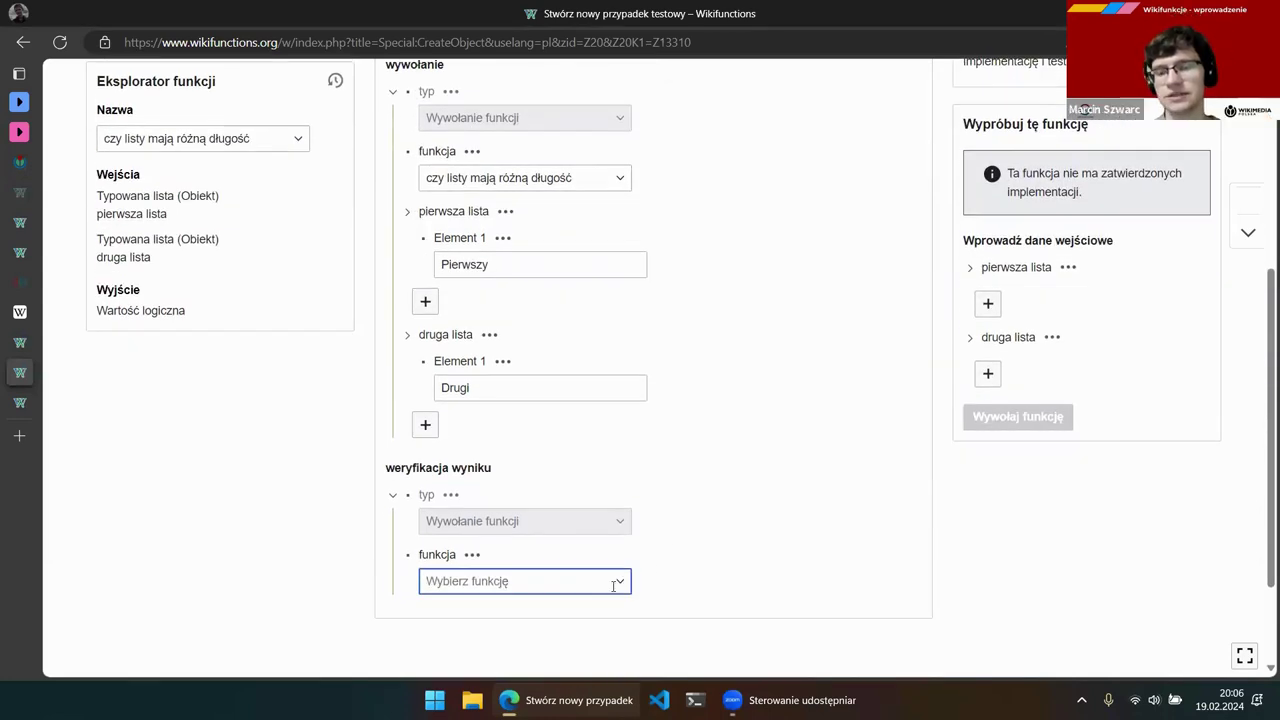
text(ró)
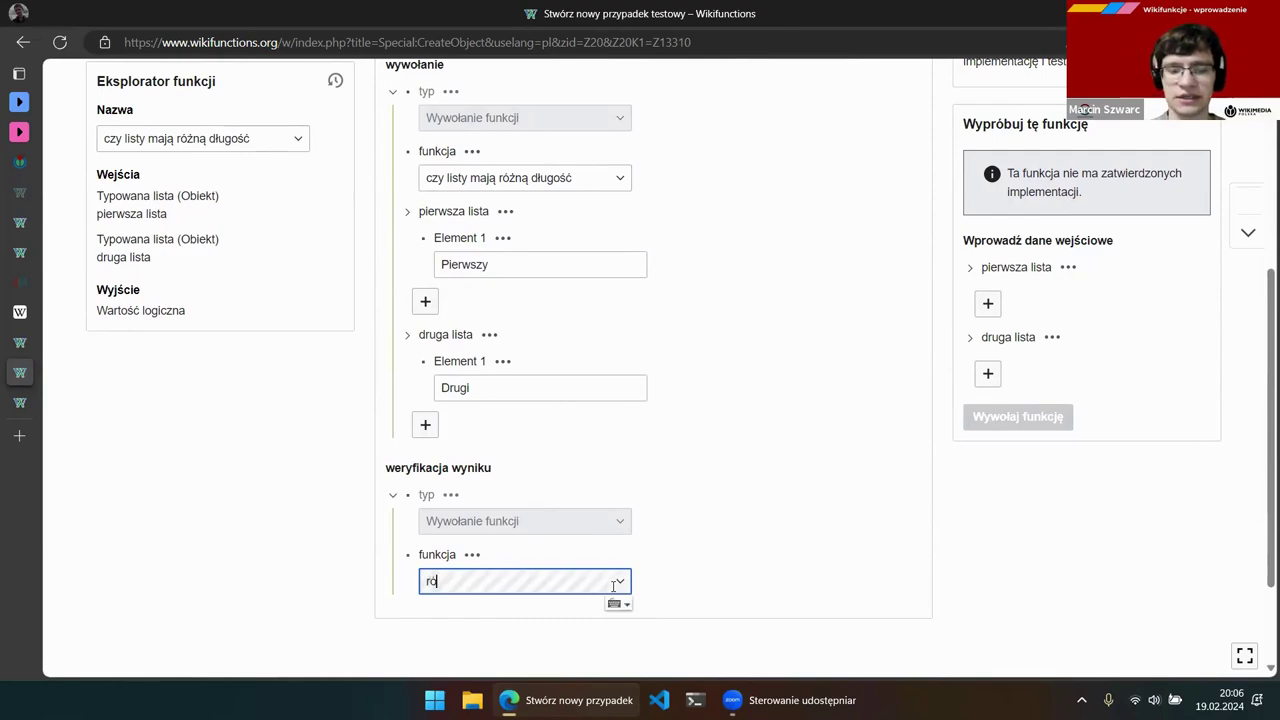
text(wność)
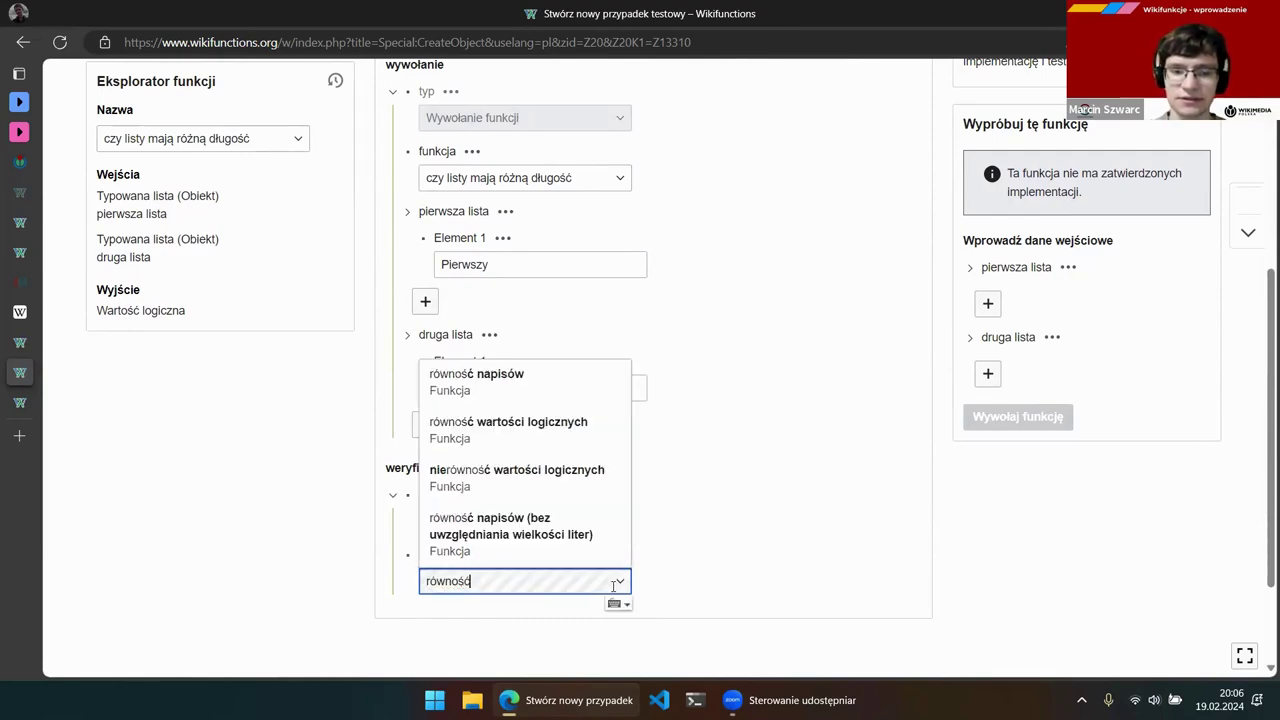
click(560, 432)
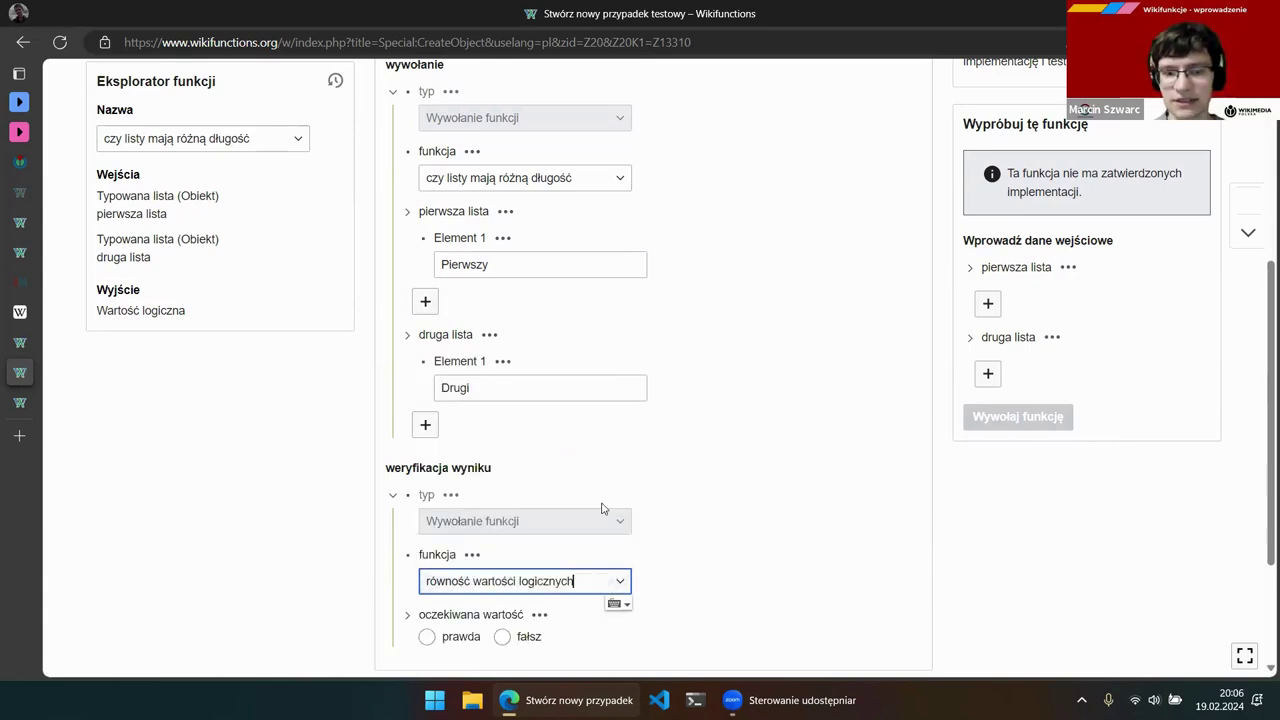
Set the expected value (oczekiwana wartość) in the test case's result verification to "fałsz" and review the test call
scroll(603, 508, down, 1)
scroll(560, 289, up, 1)
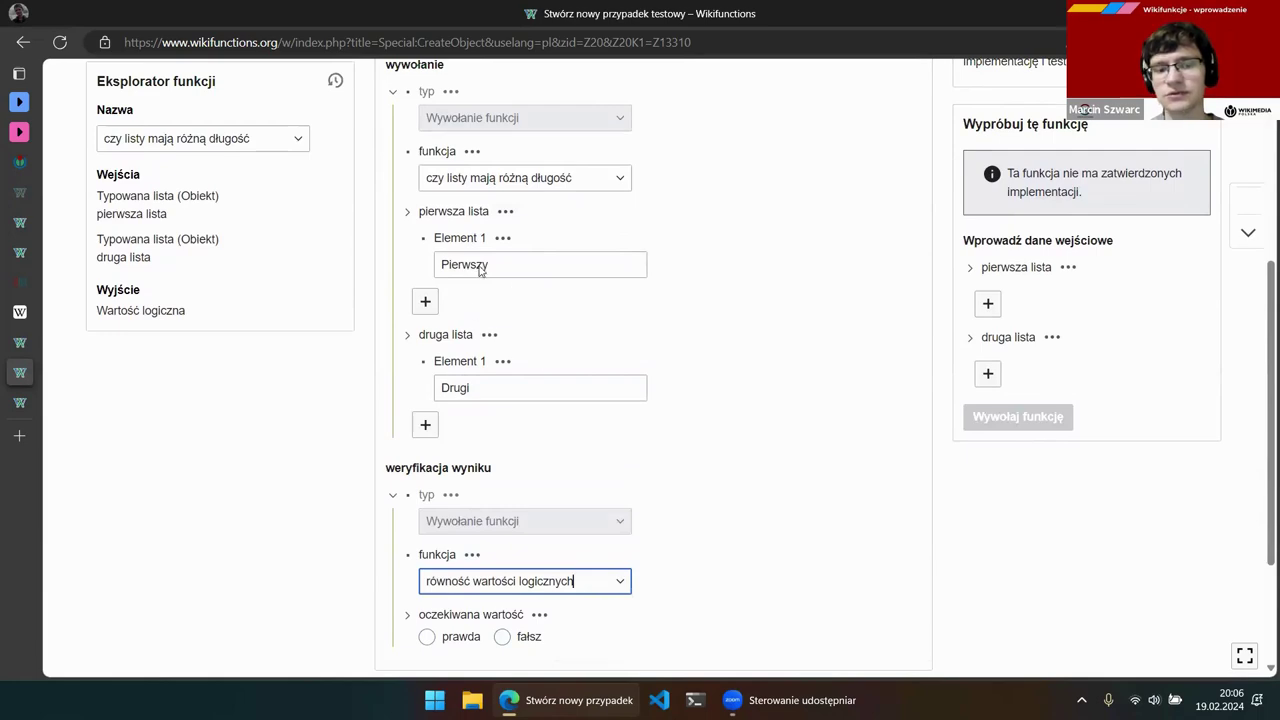
scroll(529, 545, down, 1)
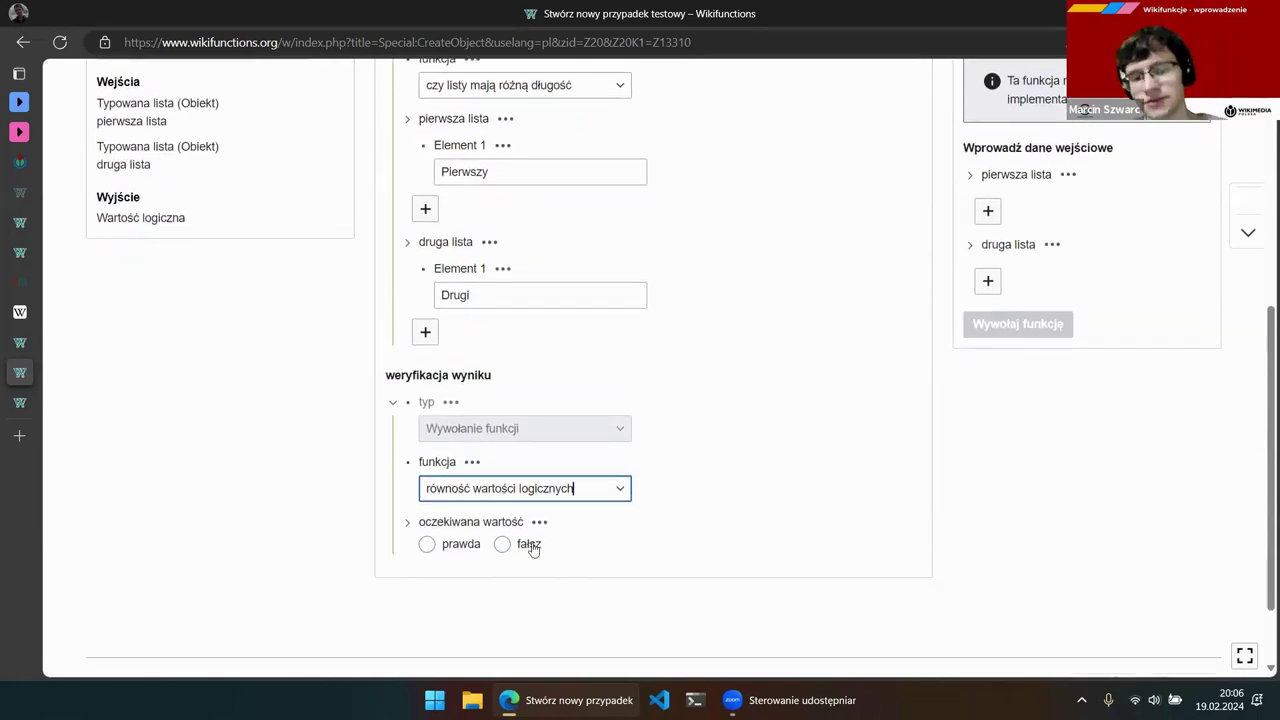
click(529, 545)
scroll(668, 476, up, 2)
scroll(668, 476, up, 2)
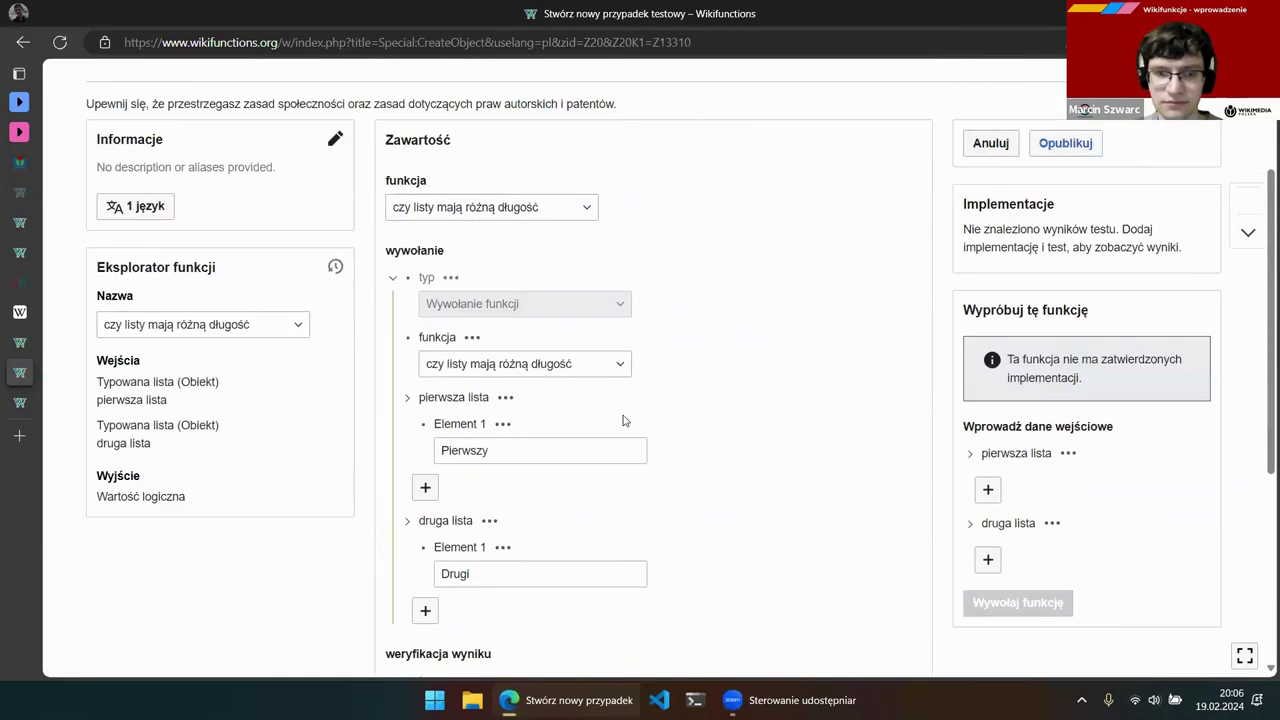
scroll(623, 291, down, 1)
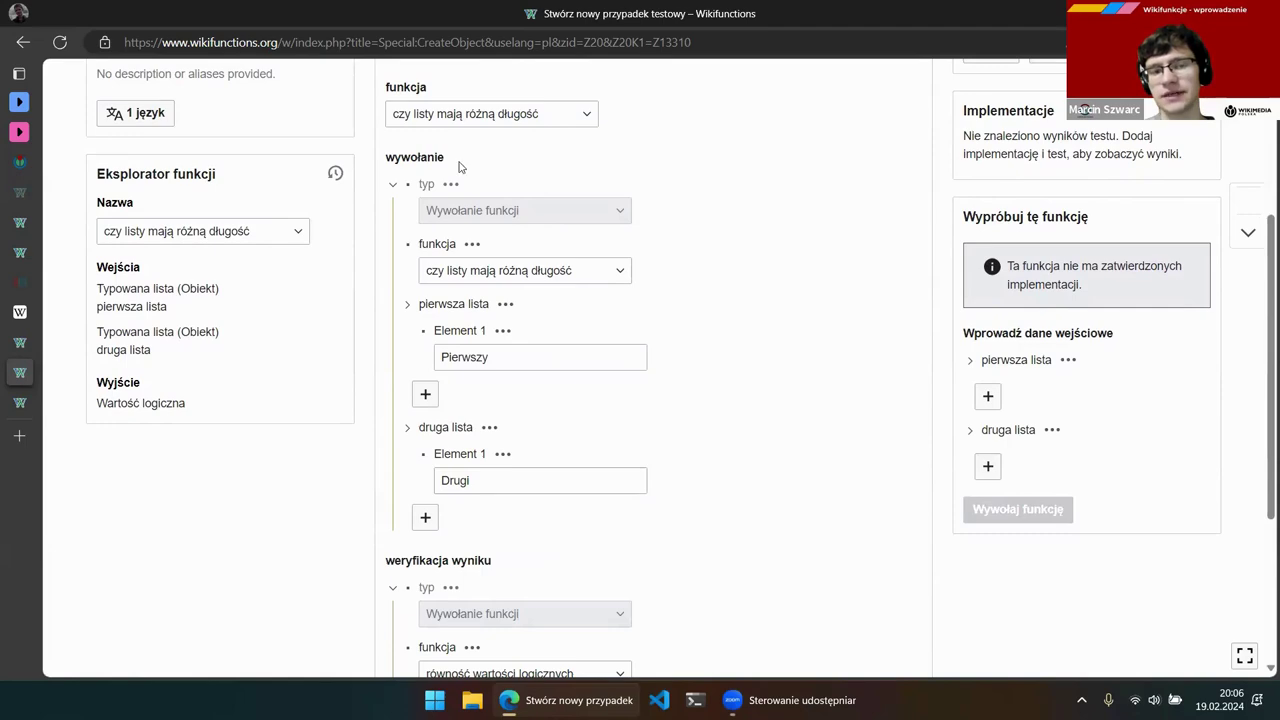
scroll(689, 240, down, 2)
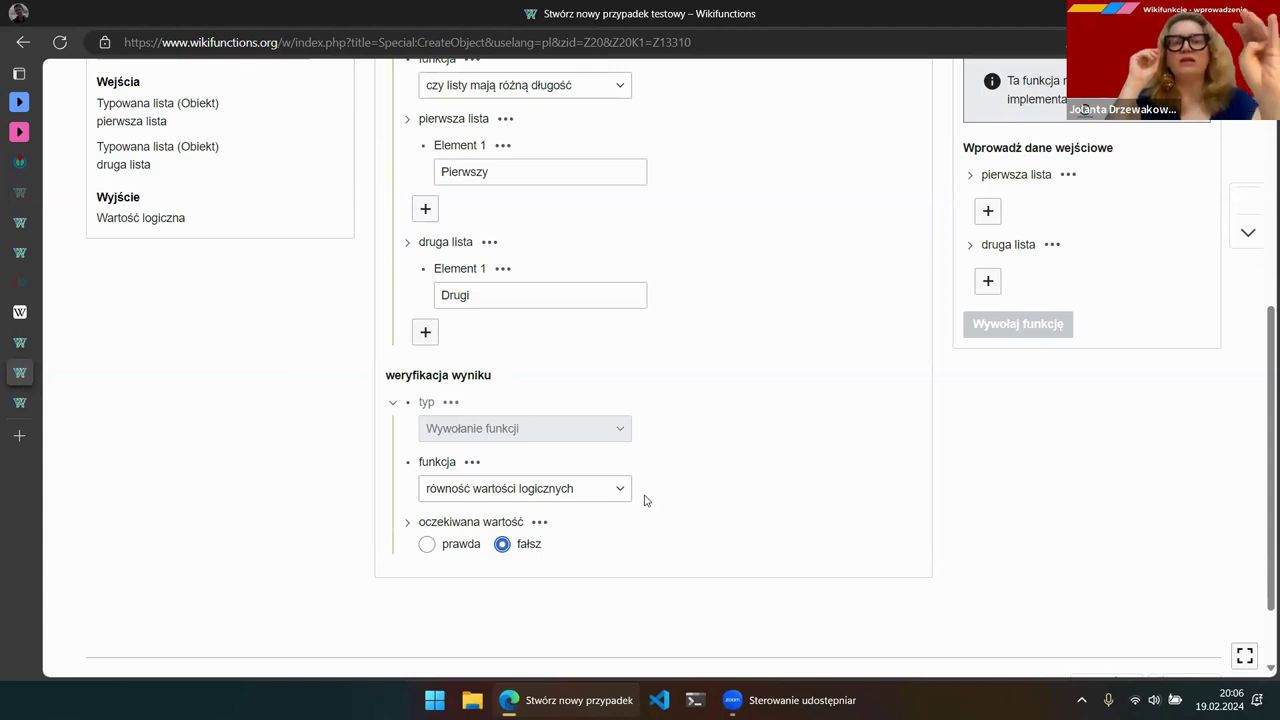
Publish the new test case without an edit summary
scroll(648, 230, up, 1)
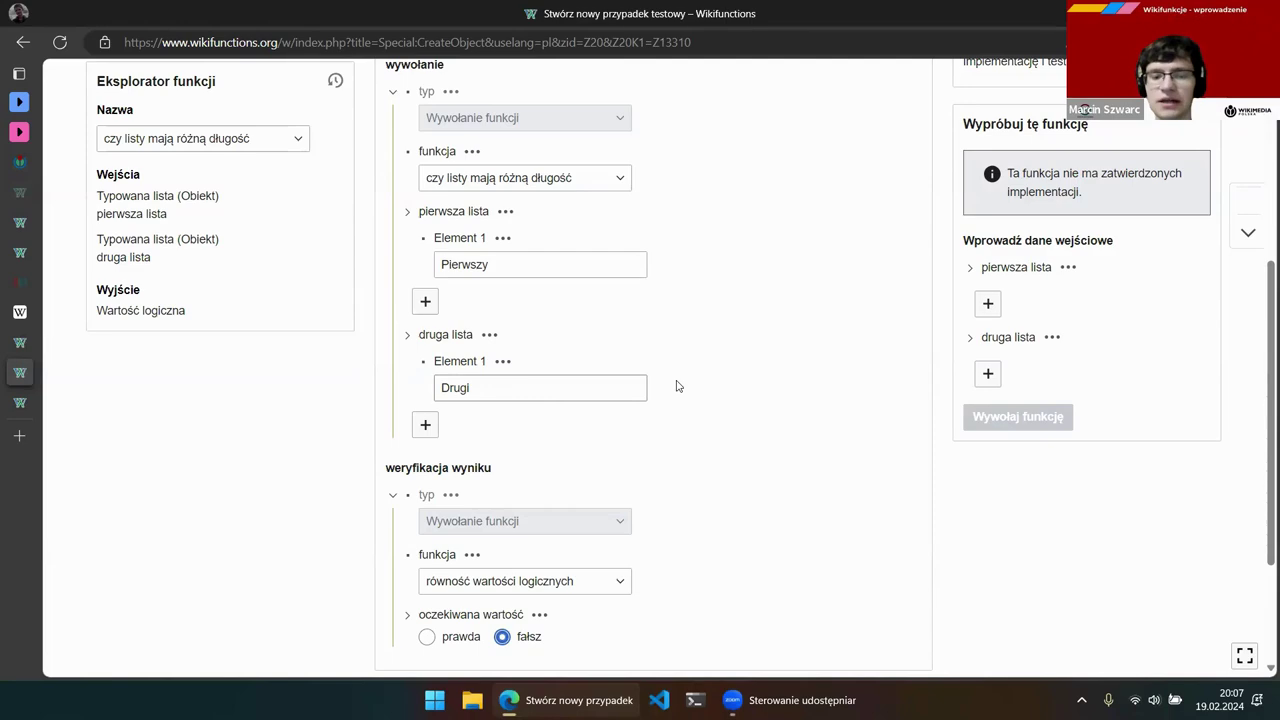
scroll(693, 431, up, 3)
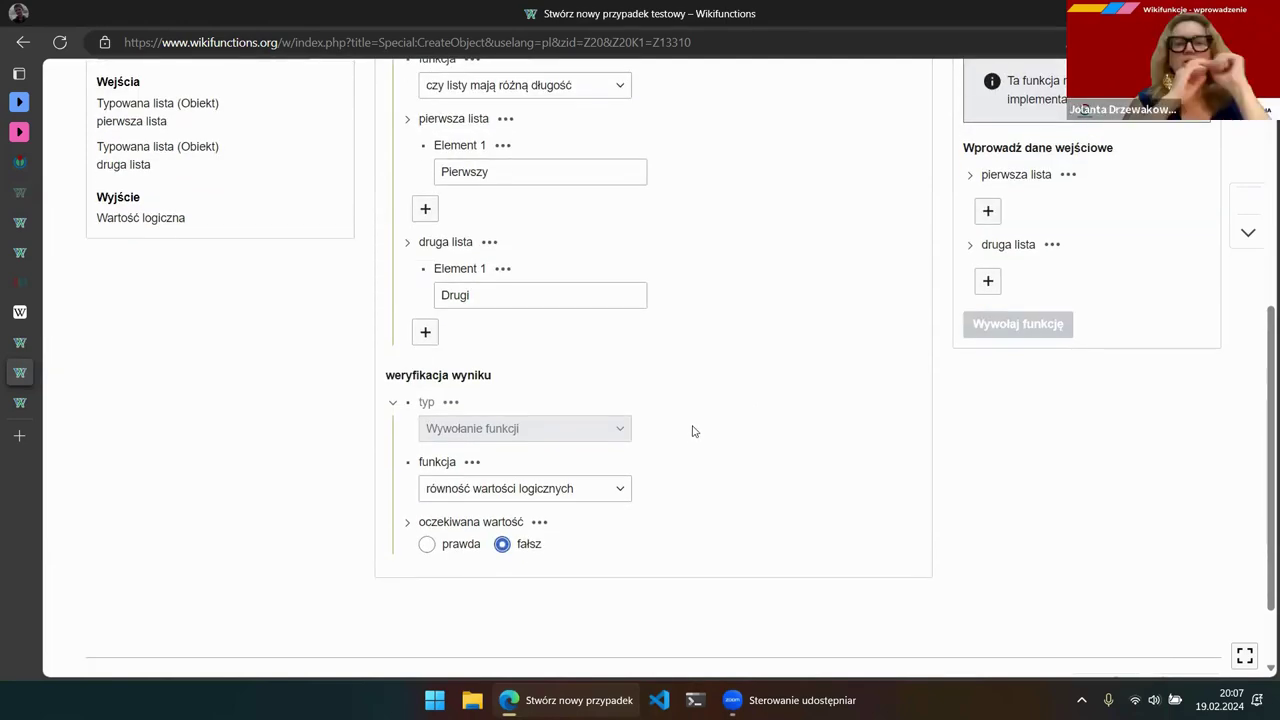
scroll(693, 431, up, 2)
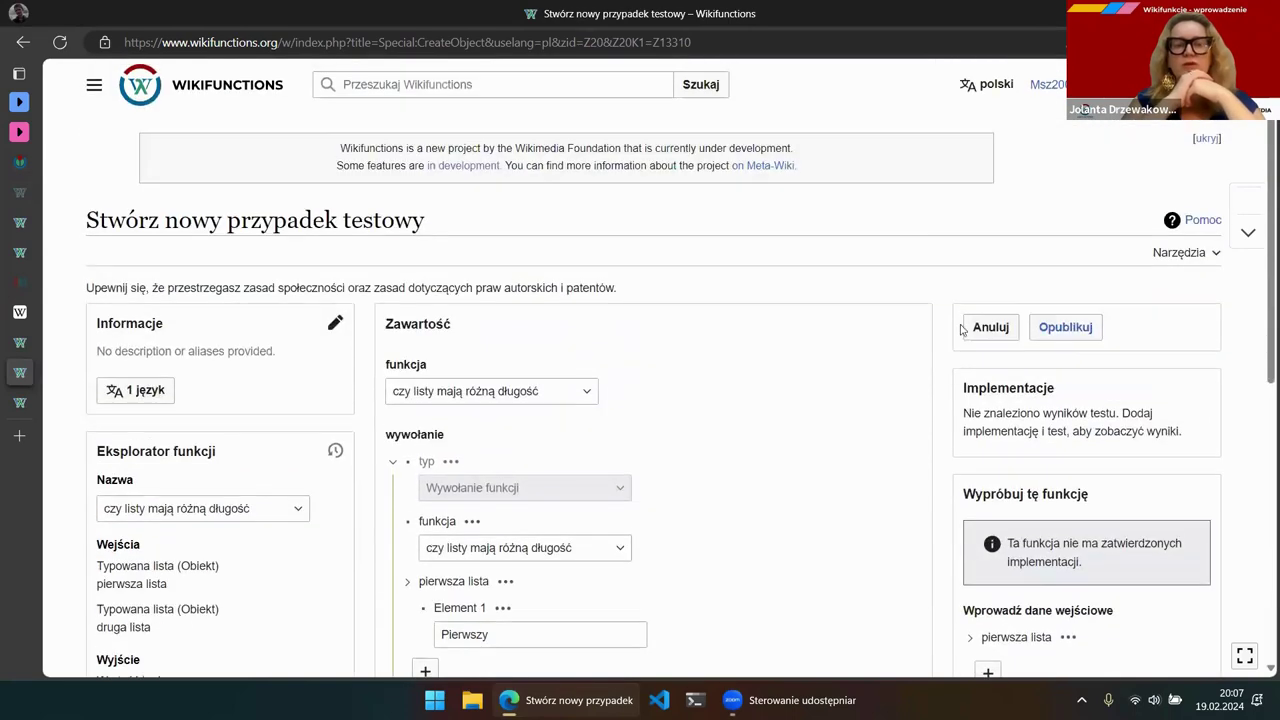
click(1068, 330)
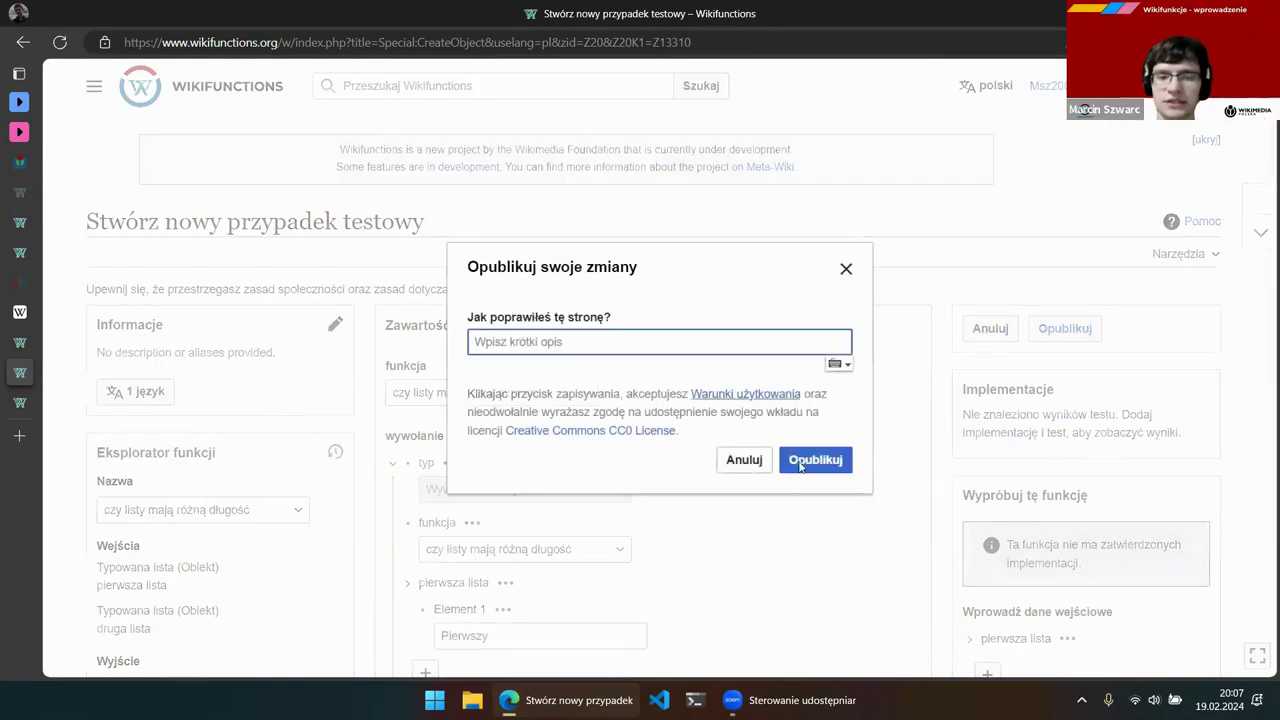
key(Return)
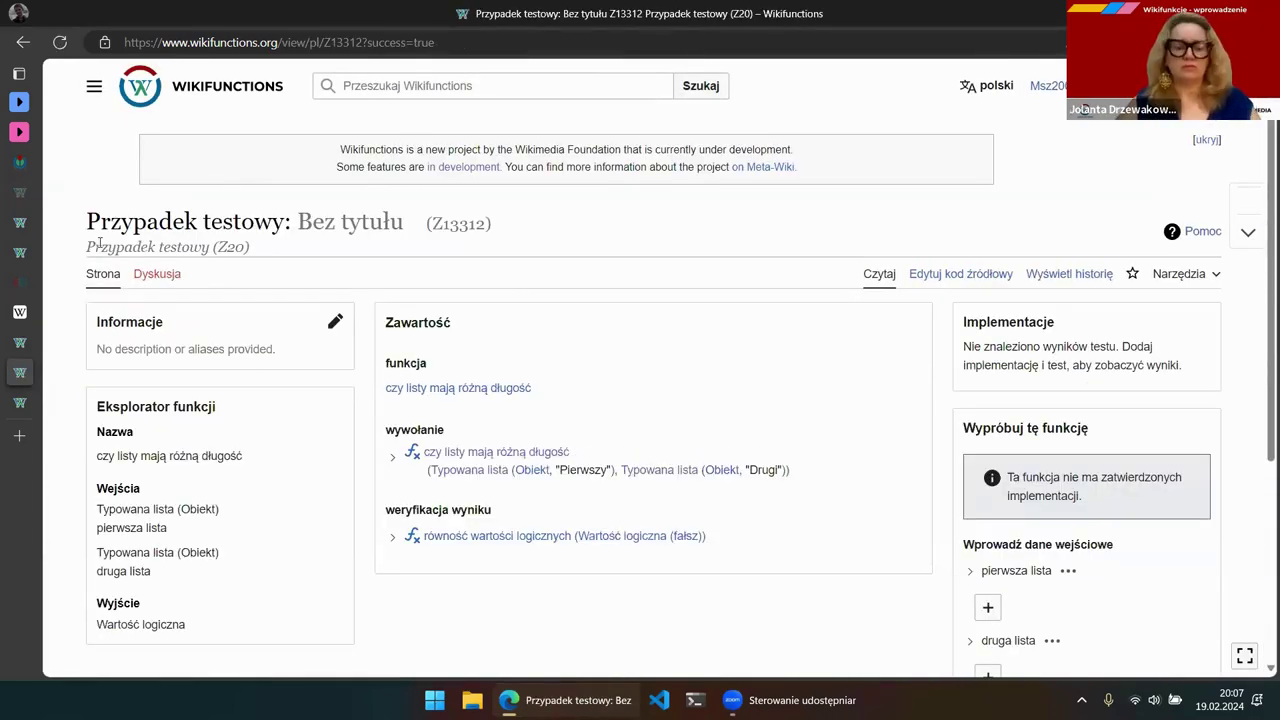
Go to the page of the function "czy listy mają różną długość" and open its test case Z13312 in a separate tab
click(165, 455)
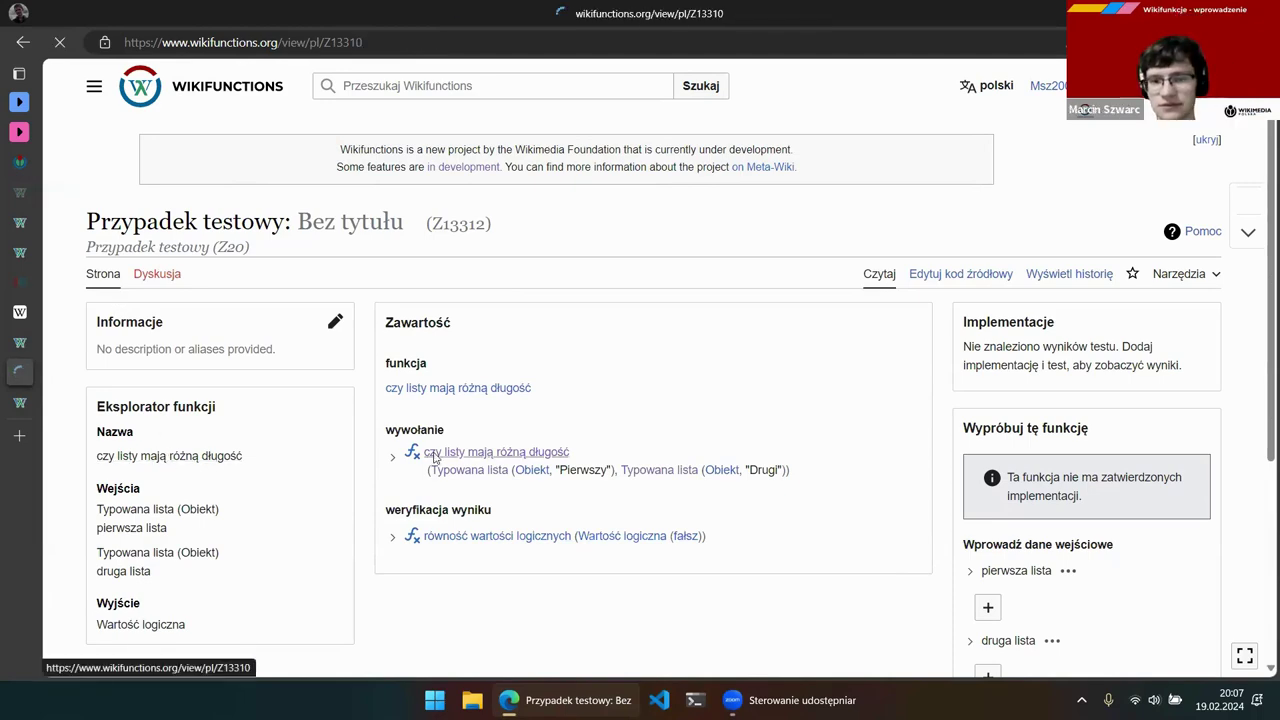
scroll(447, 459, down, 5)
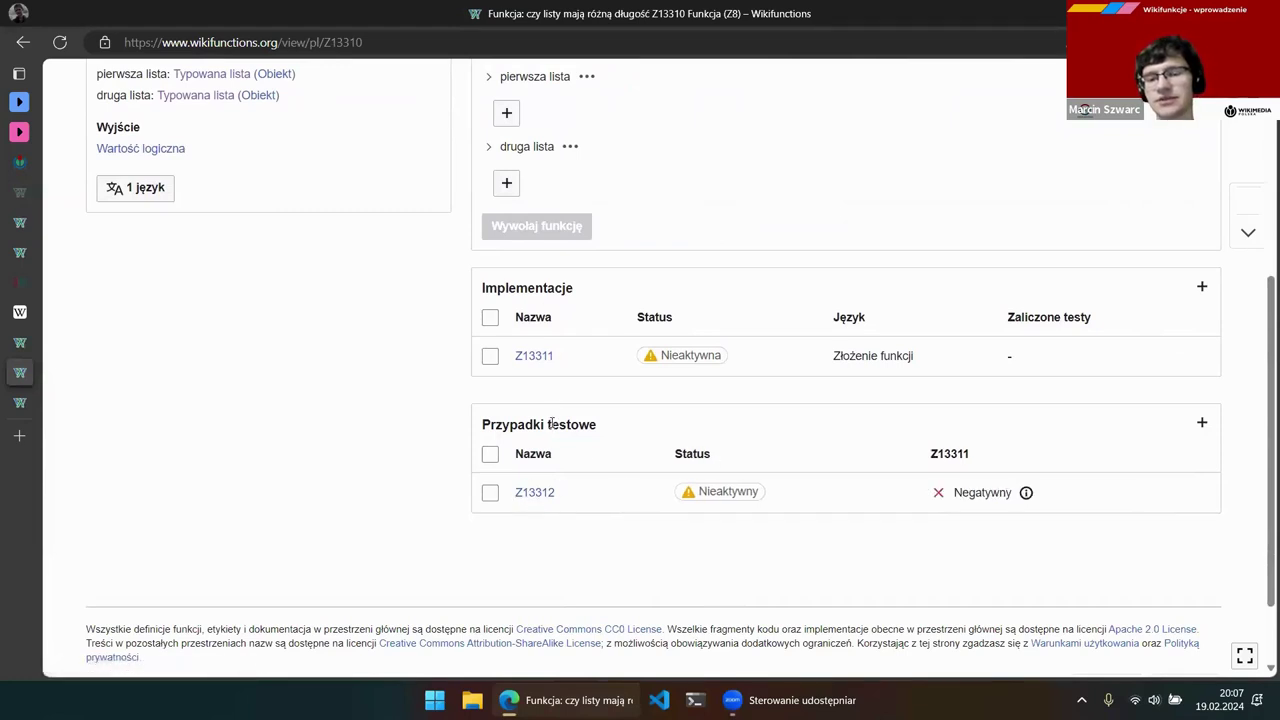
middle_click(534, 491)
click(19, 402)
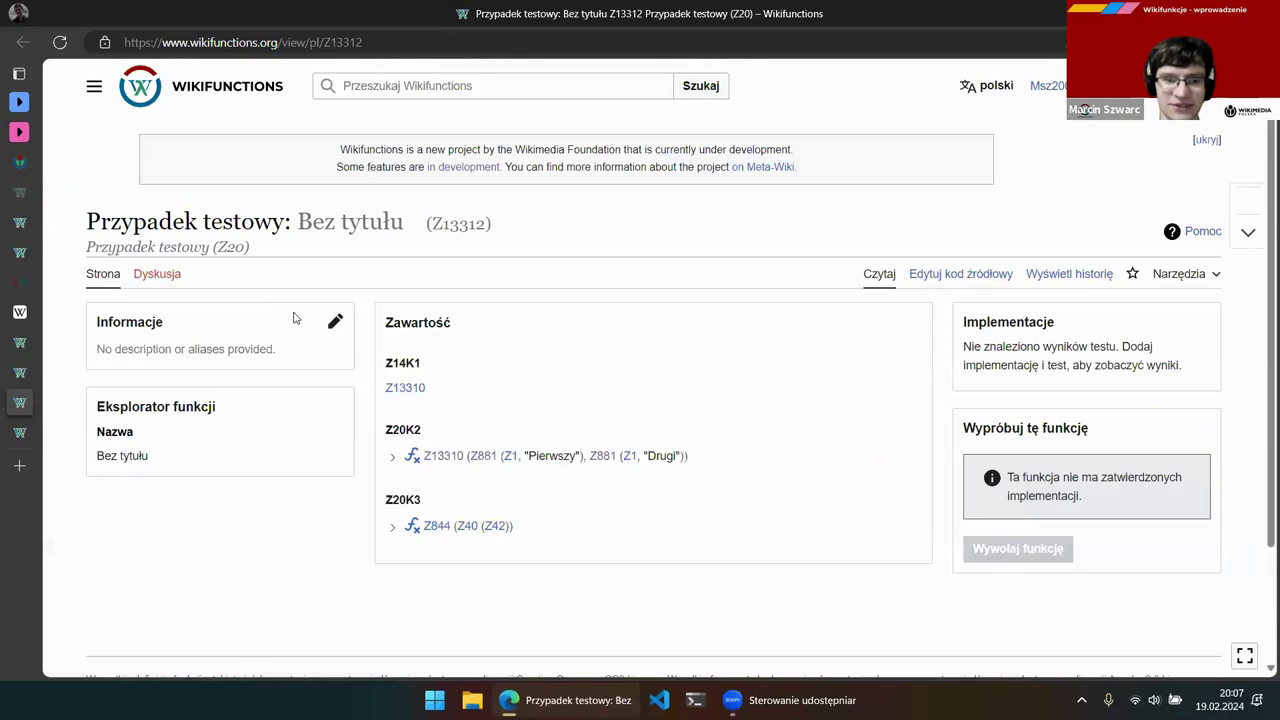
Give the test case the Polish label "Listy równej długości: fałsz" and publish the change without a summary
click(334, 320)
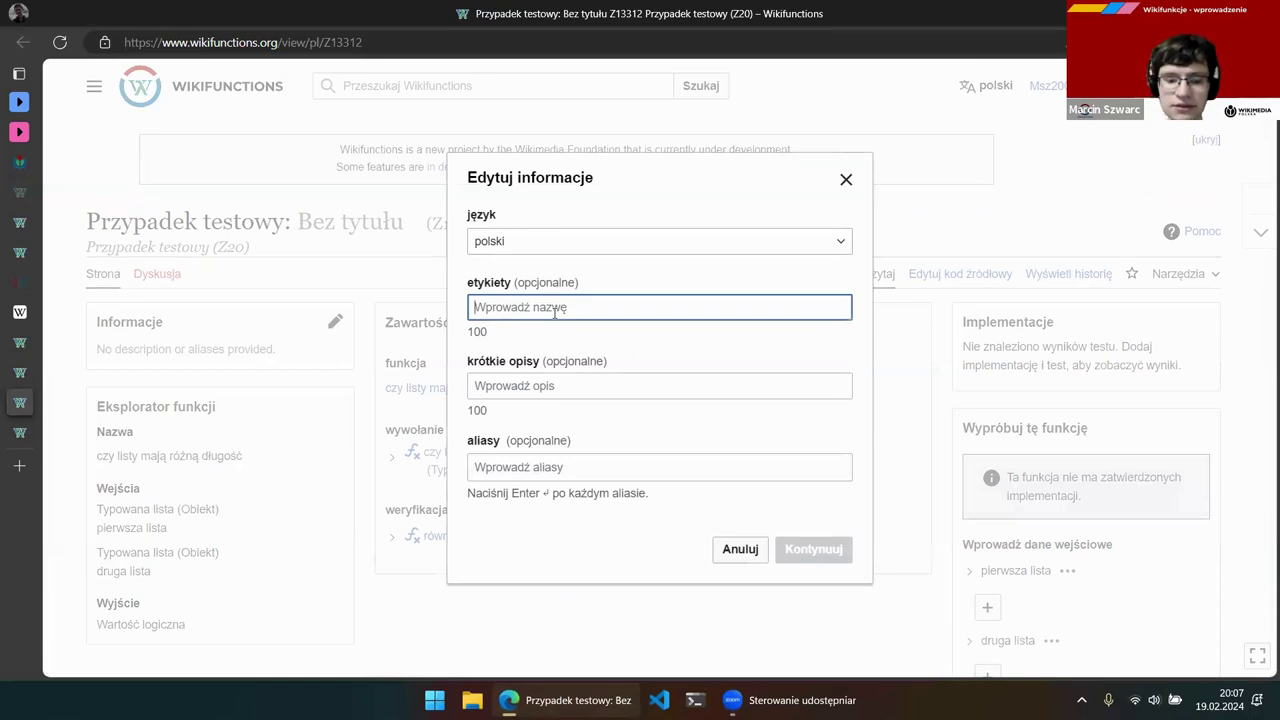
text(Listy równi)
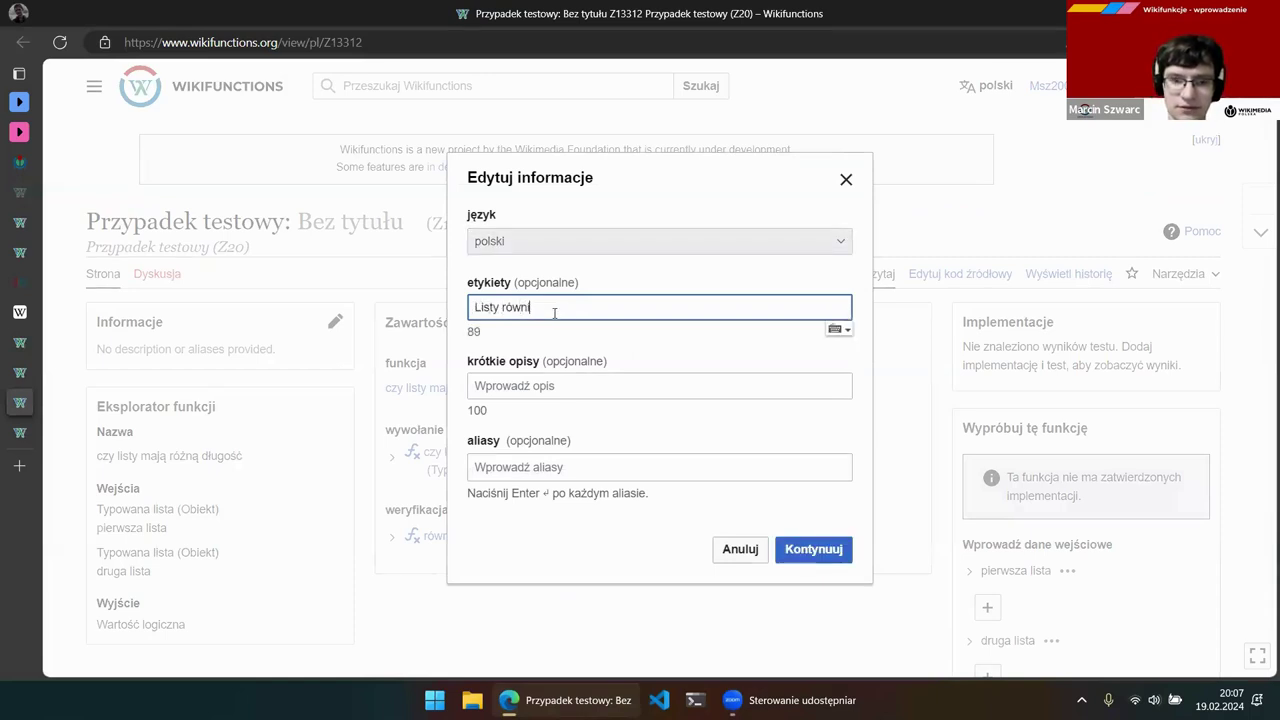
key(BackSpace)
text(ej długość)
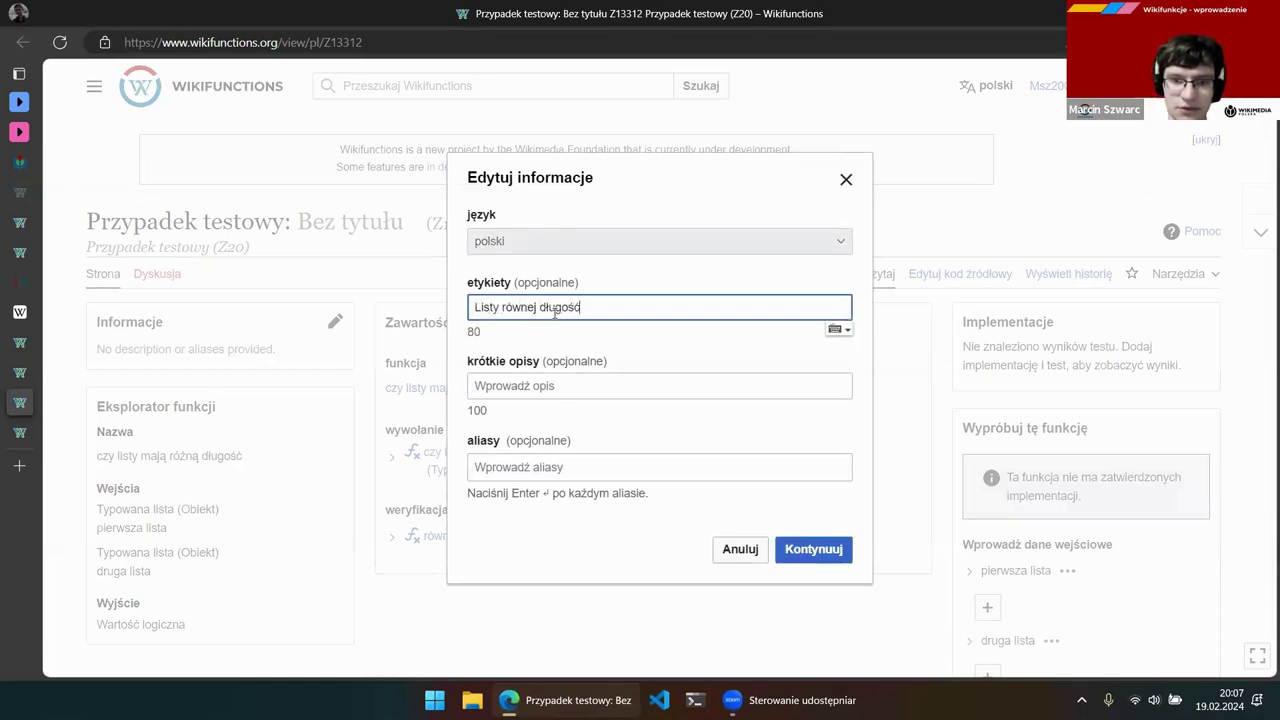
text(i: )
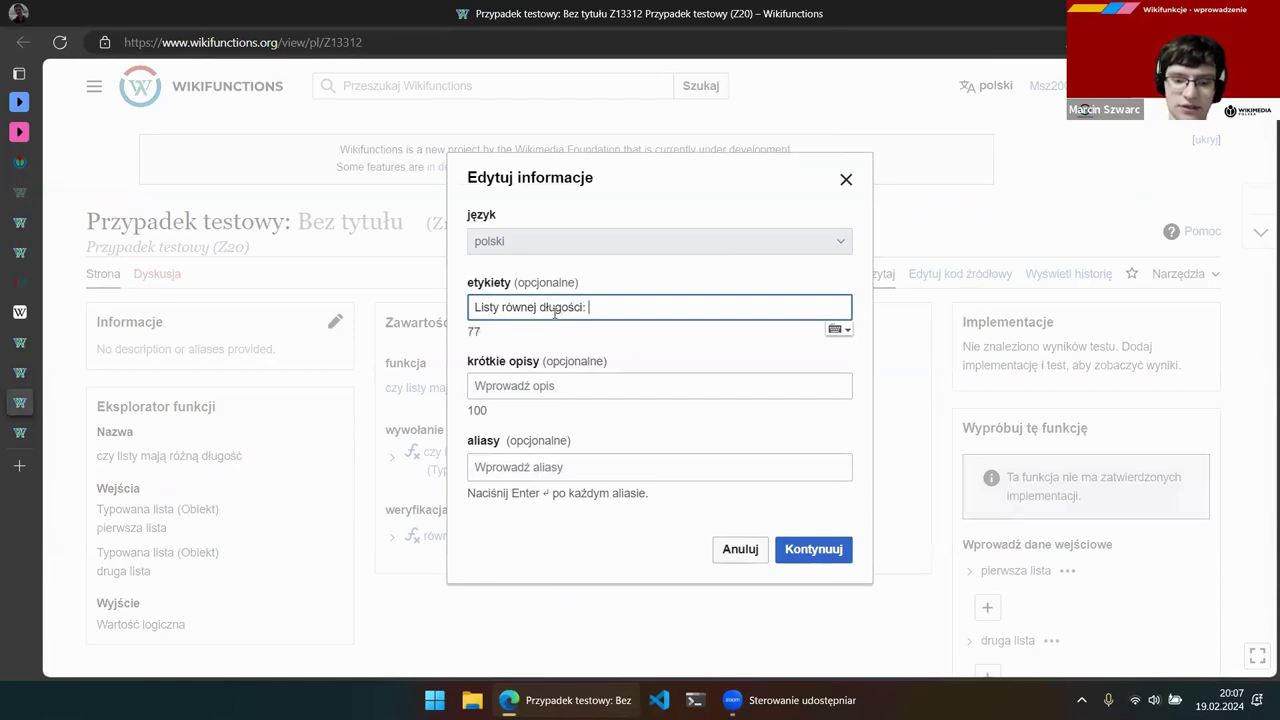
text(fałsz)
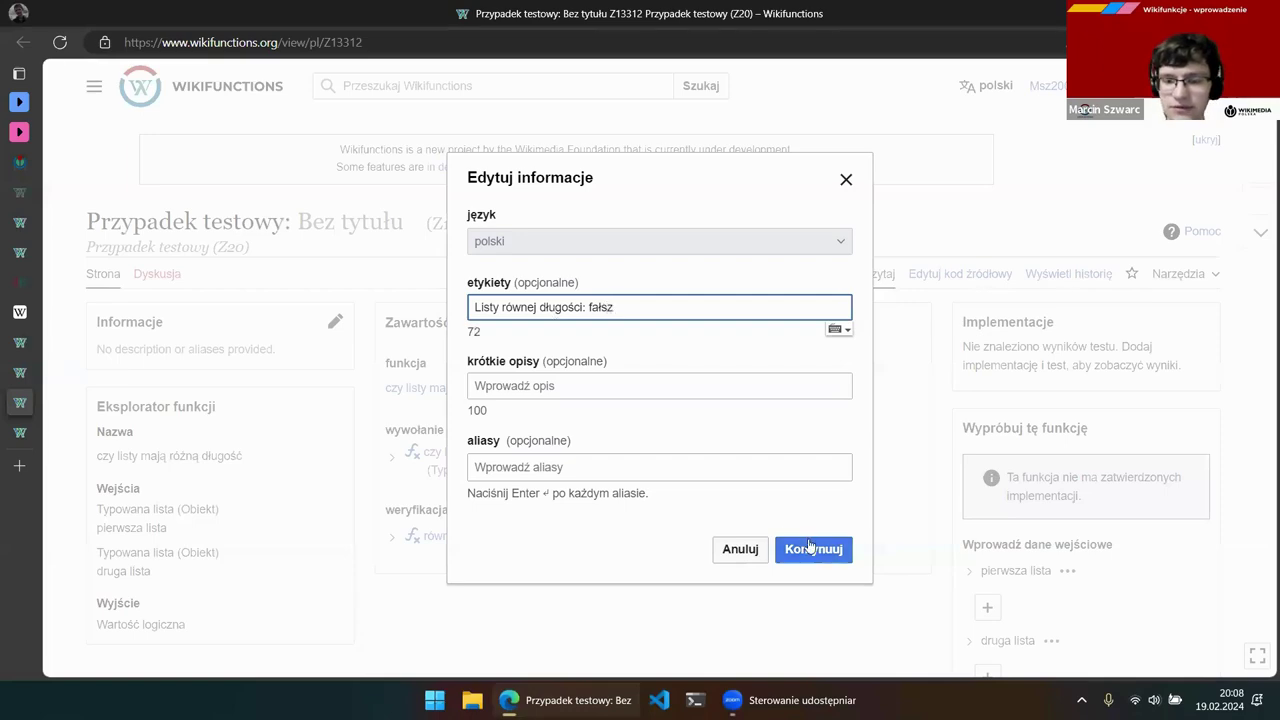
click(795, 549)
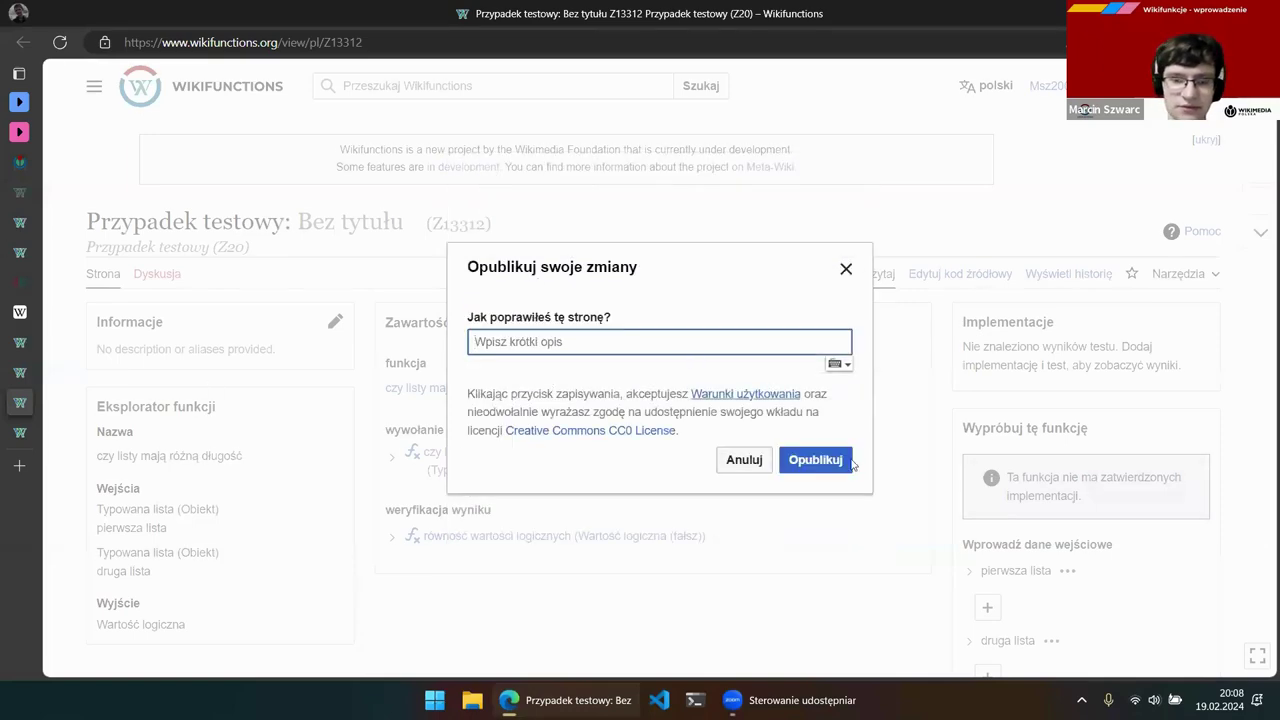
click(782, 469)
Return to the function's page and check the test case's result for implementation Z13311
mouse_move(18, 372)
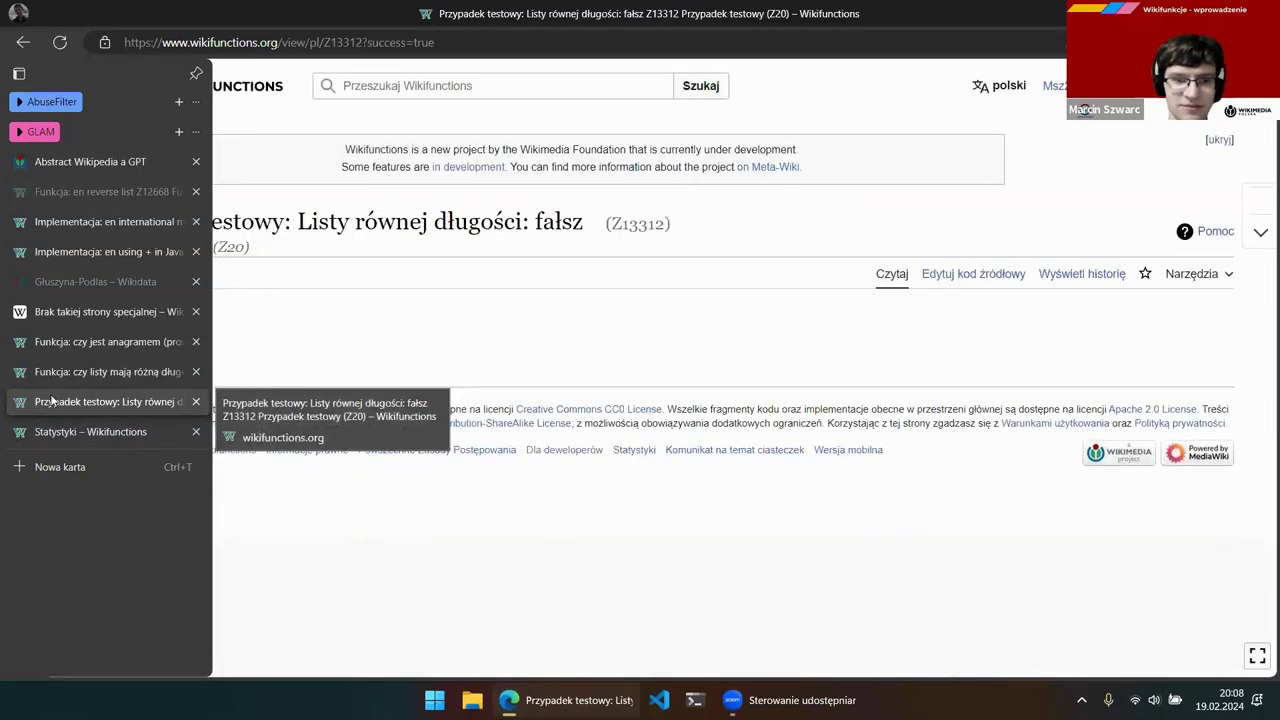
click(90, 371)
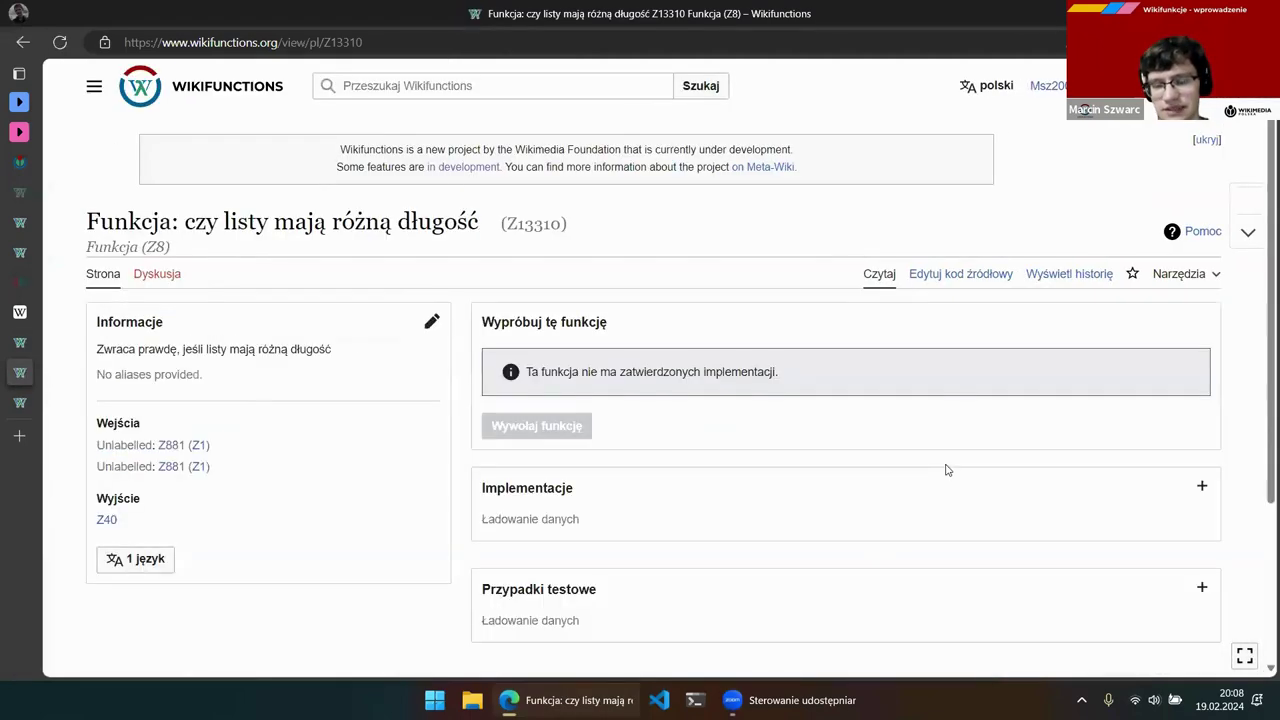
scroll(955, 468, down, 5)
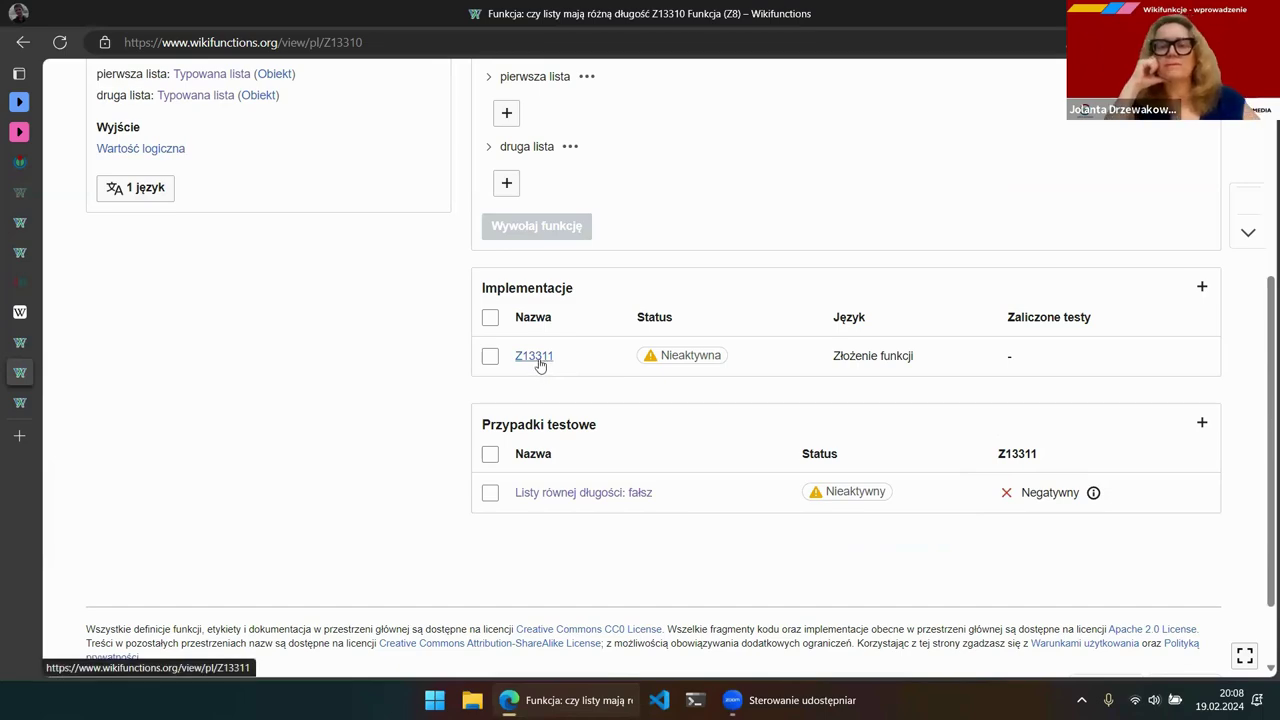
Open implementation Z13311 for source editing and expand its function composition (złożenie funkcji)
click(20, 341)
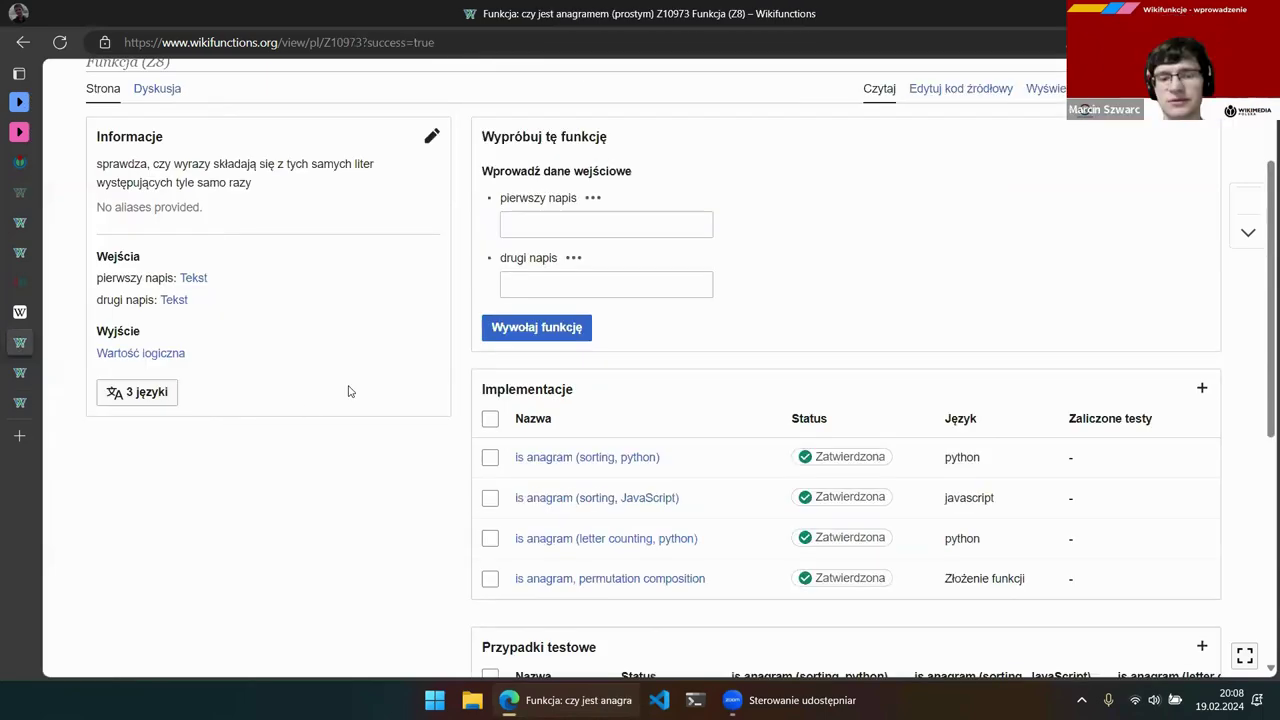
click(25, 370)
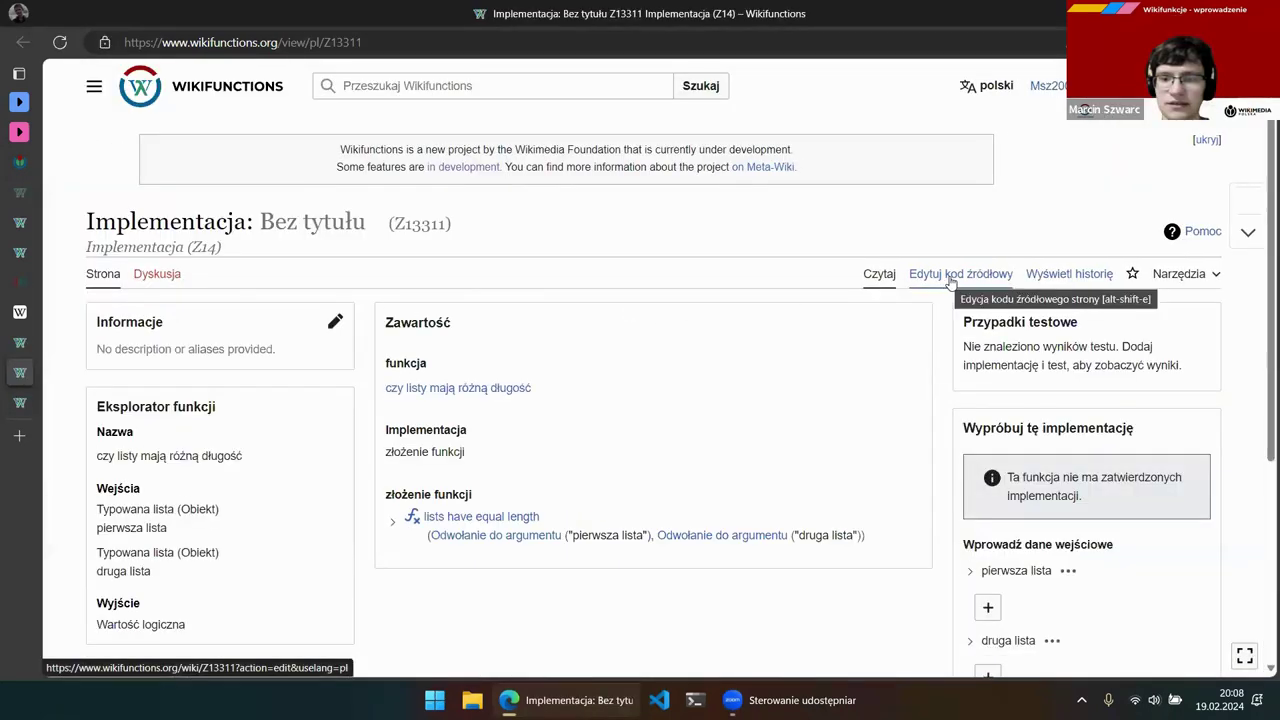
scroll(952, 284, down, 1)
click(955, 188)
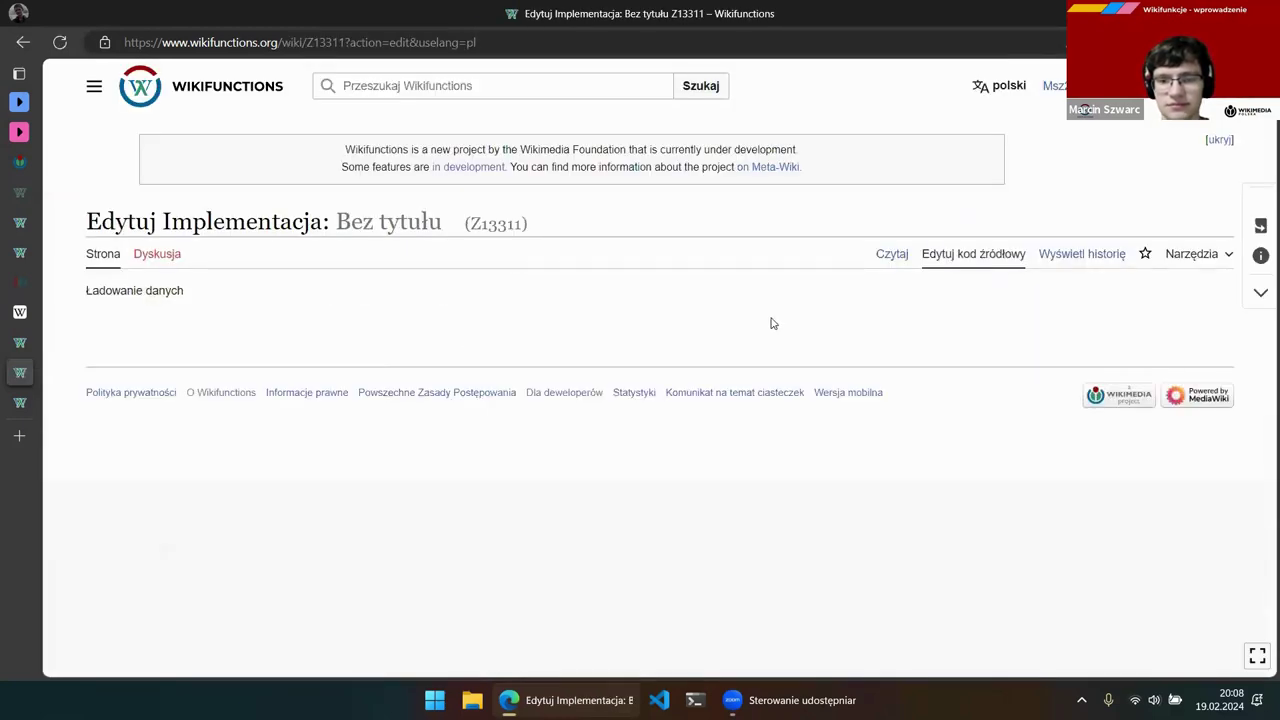
scroll(620, 335, down, 1)
click(392, 416)
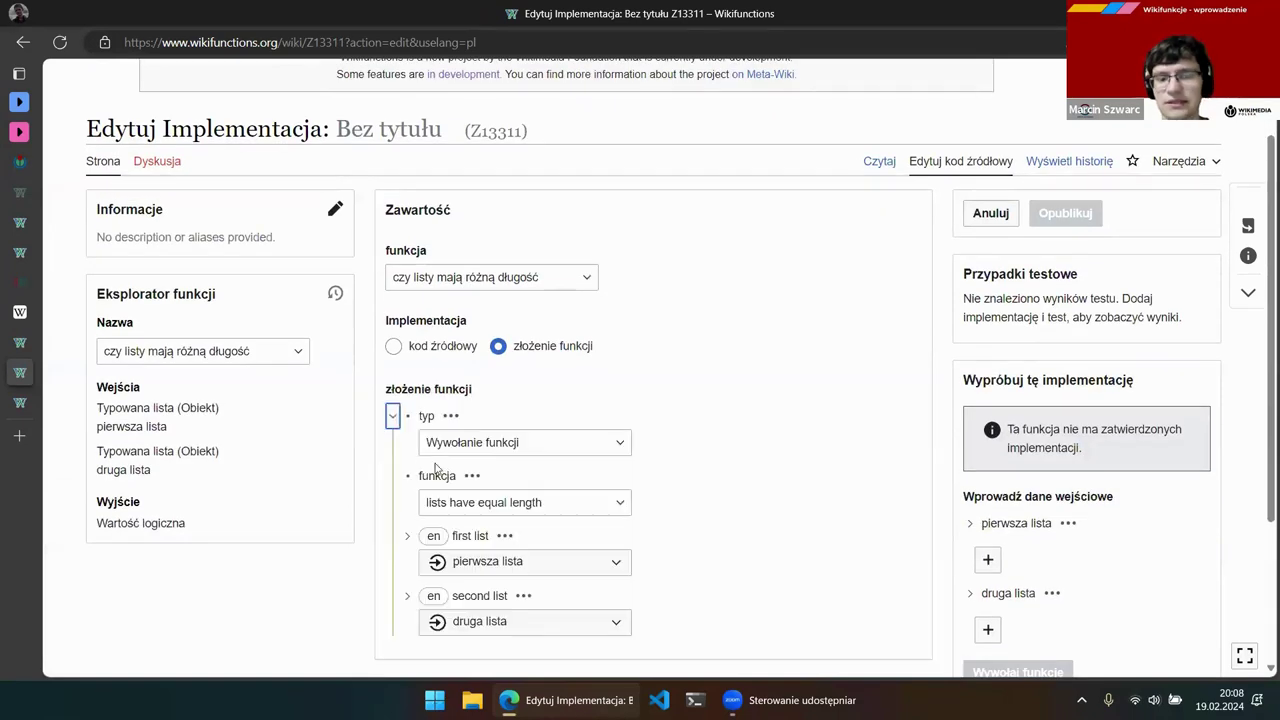
Replace the composition's outer function "lists have equal length" with "negacja logiczna"
click(547, 504)
drag(545, 504, 403, 511)
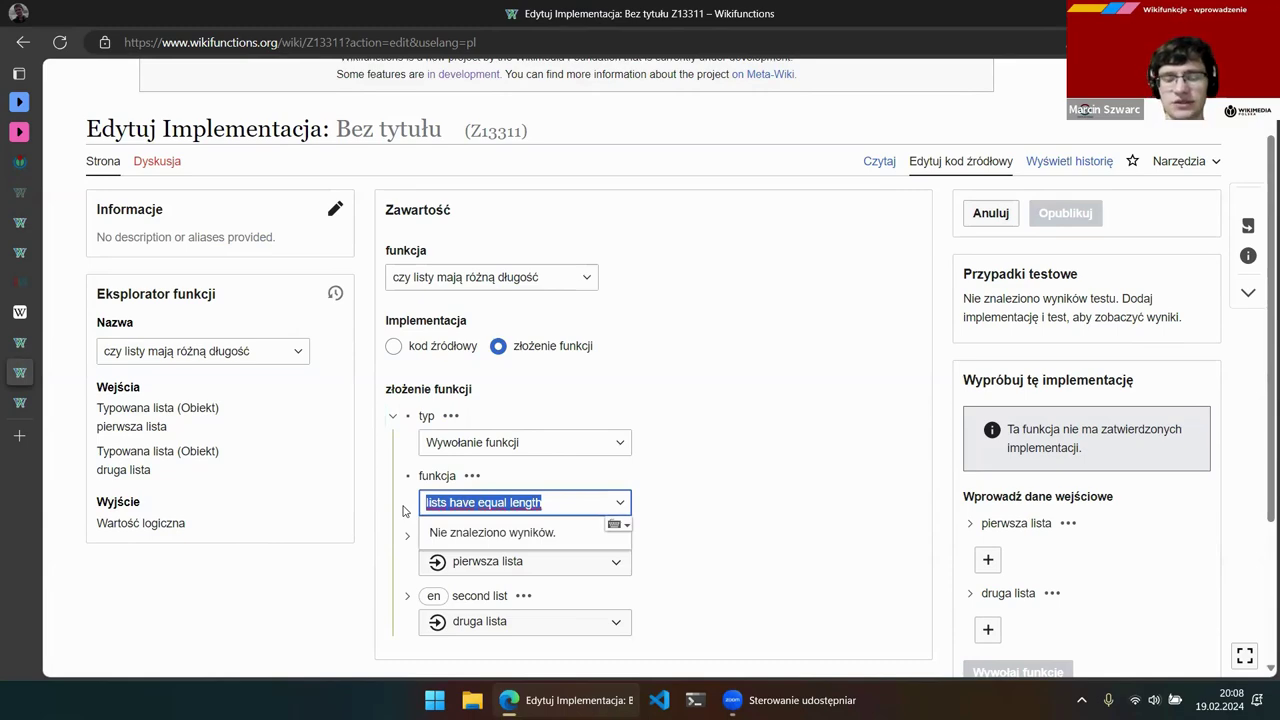
key(BackSpace)
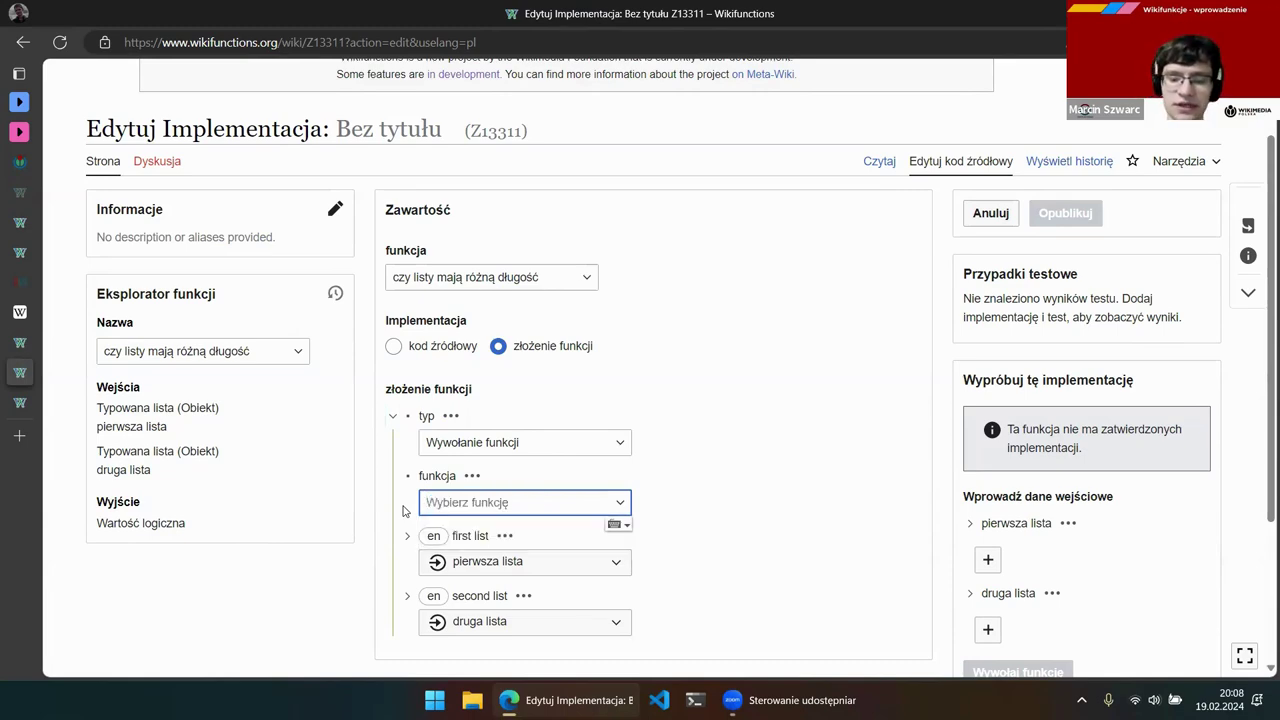
text(negaa)
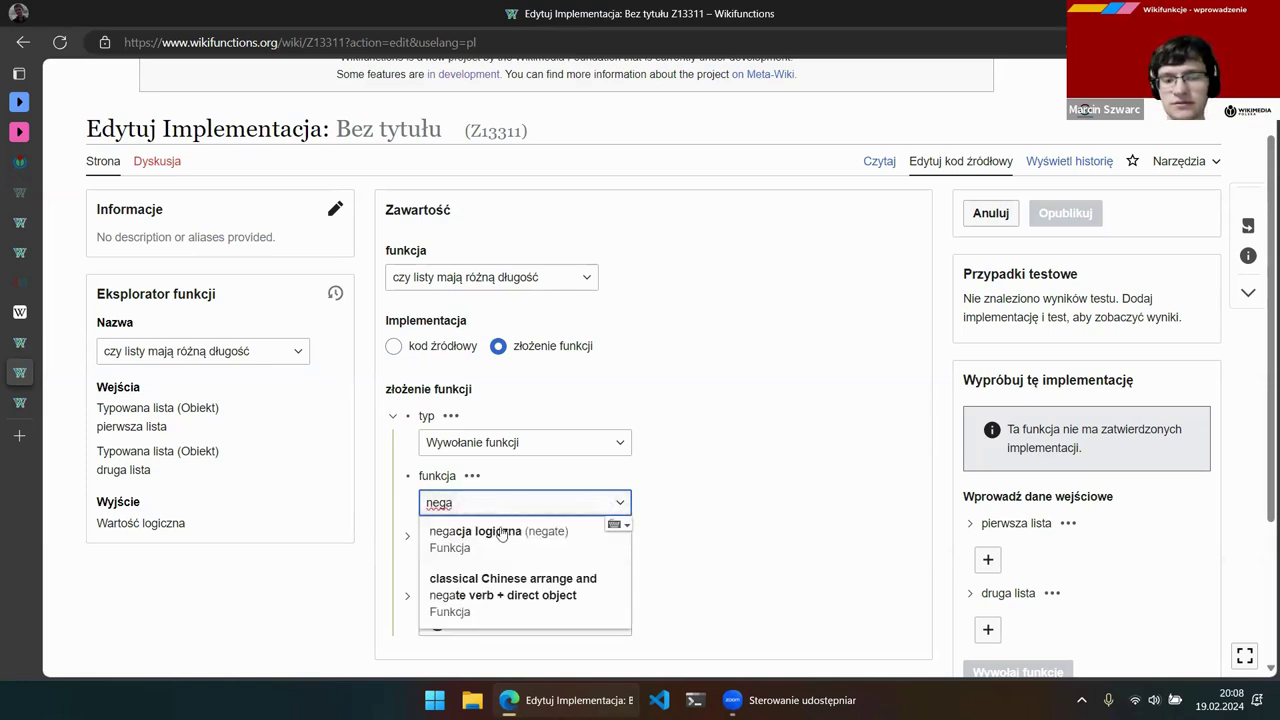
click(500, 537)
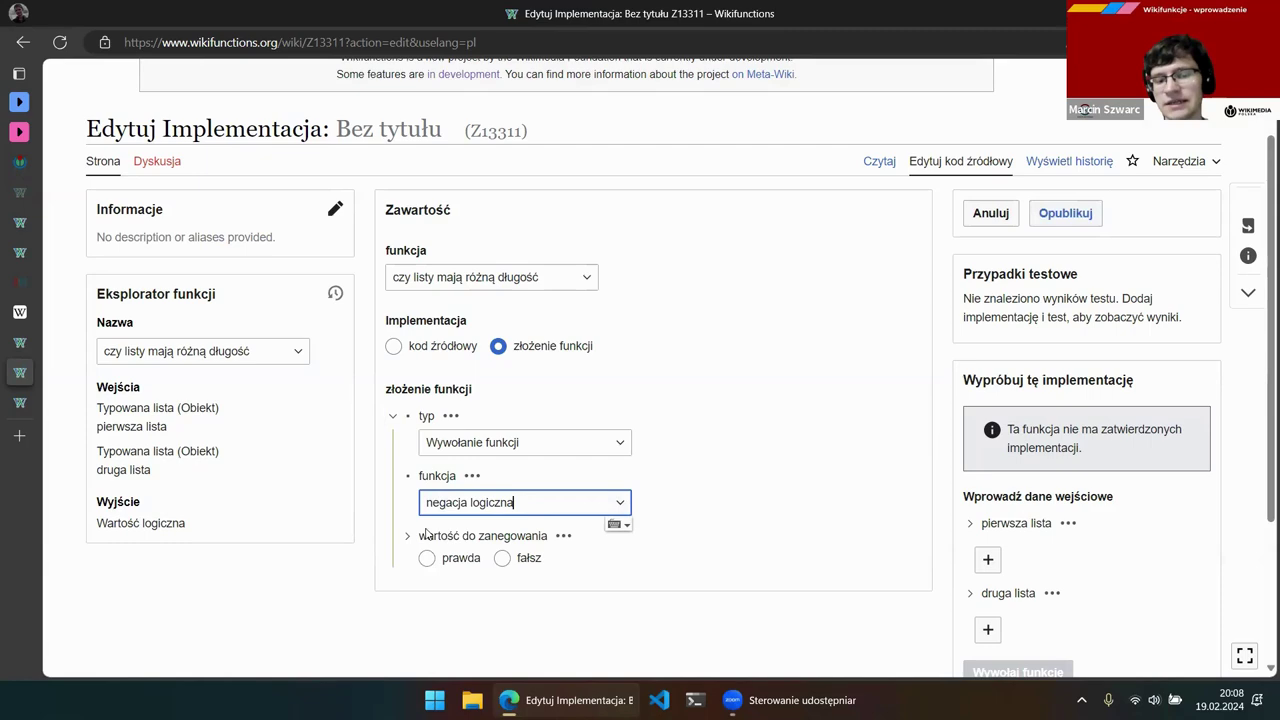
Make the value to negate (wartość do zanegowania) a function call to "lists have equal length"
click(564, 536)
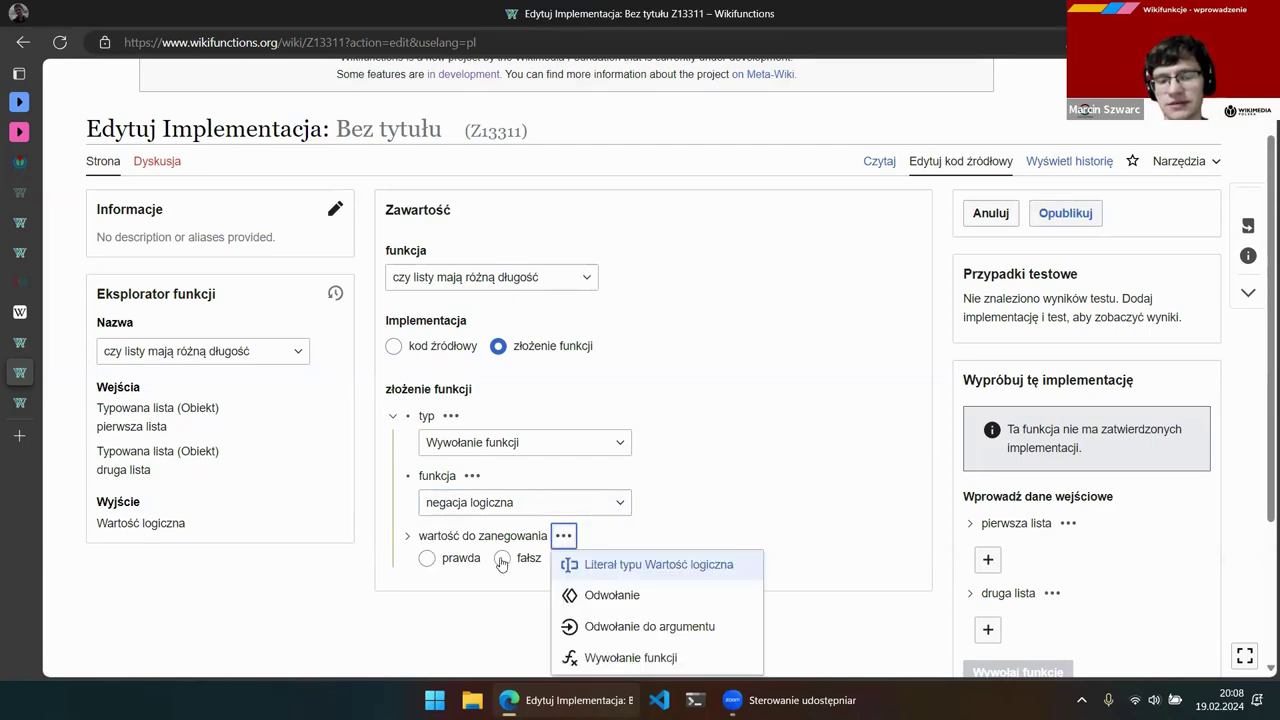
click(590, 655)
scroll(543, 580, down, 1)
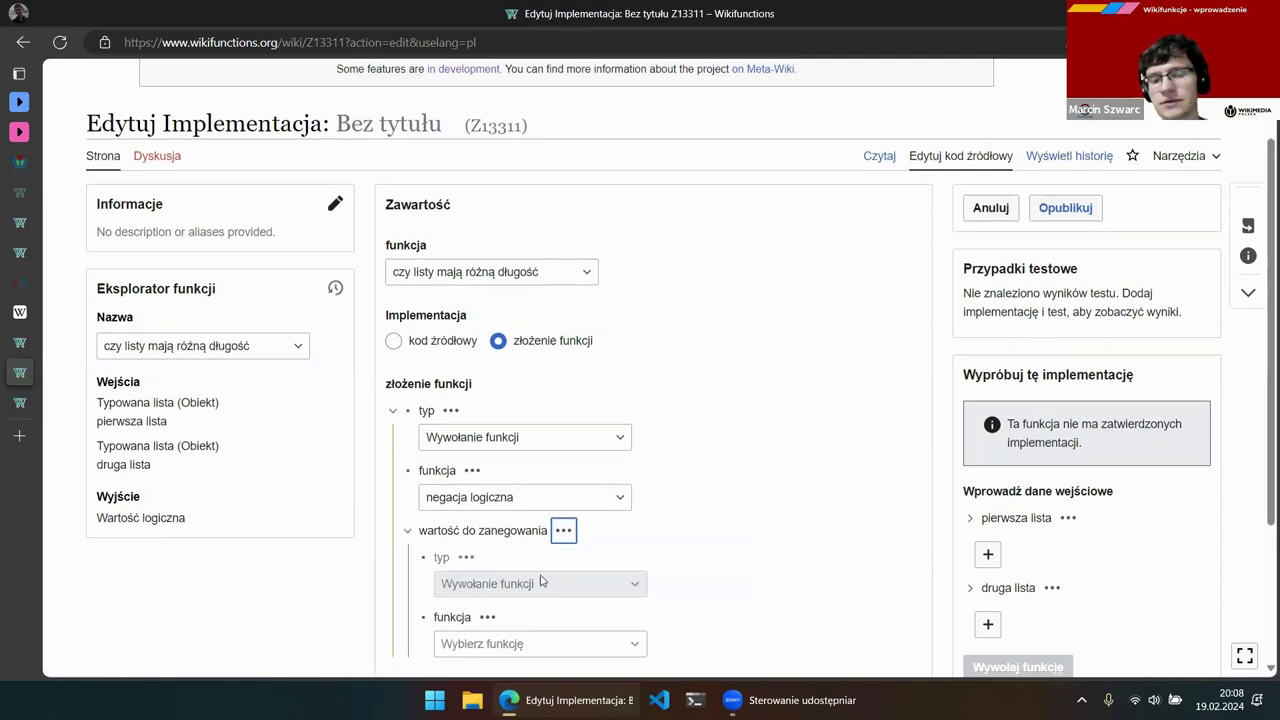
click(506, 556)
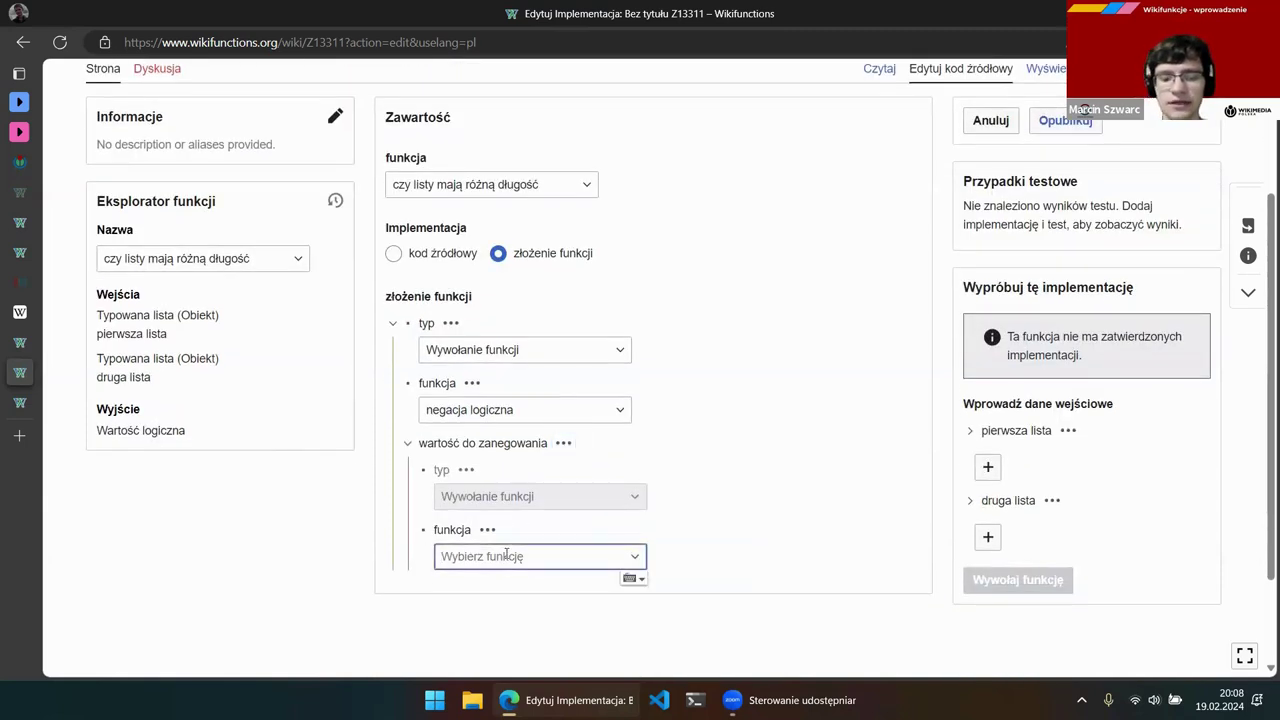
text(lists hav)
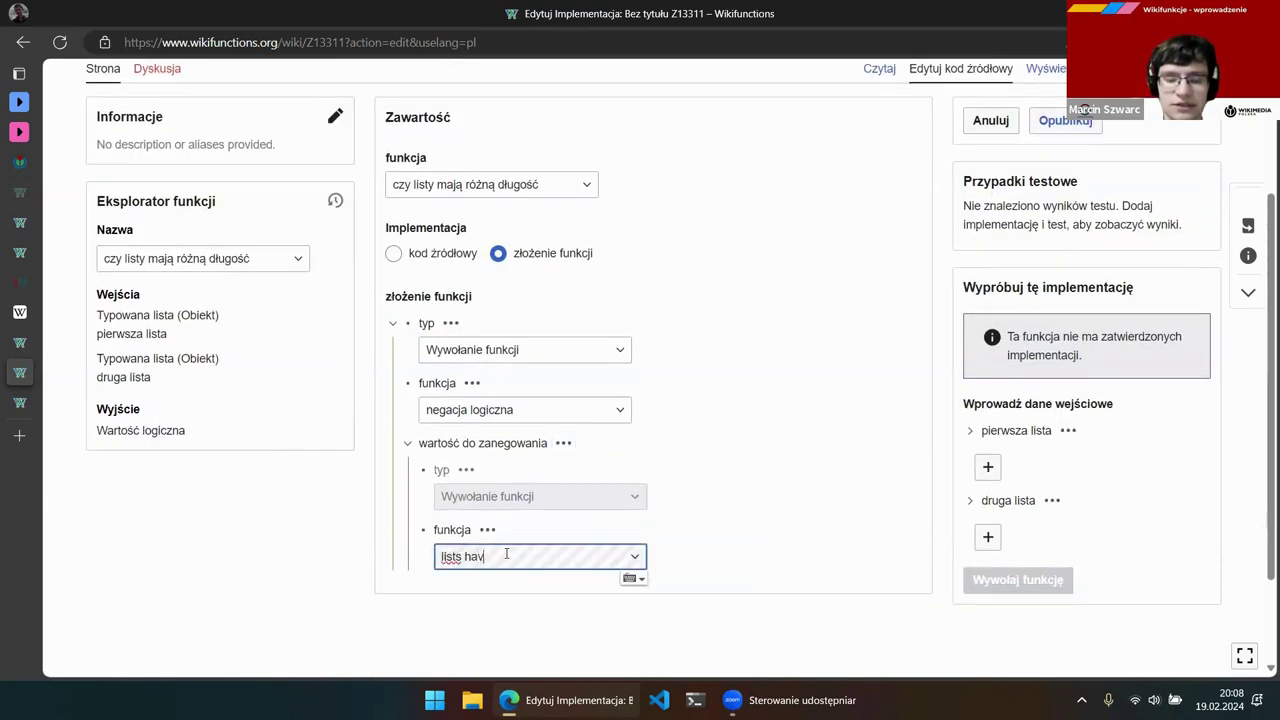
text(e eq)
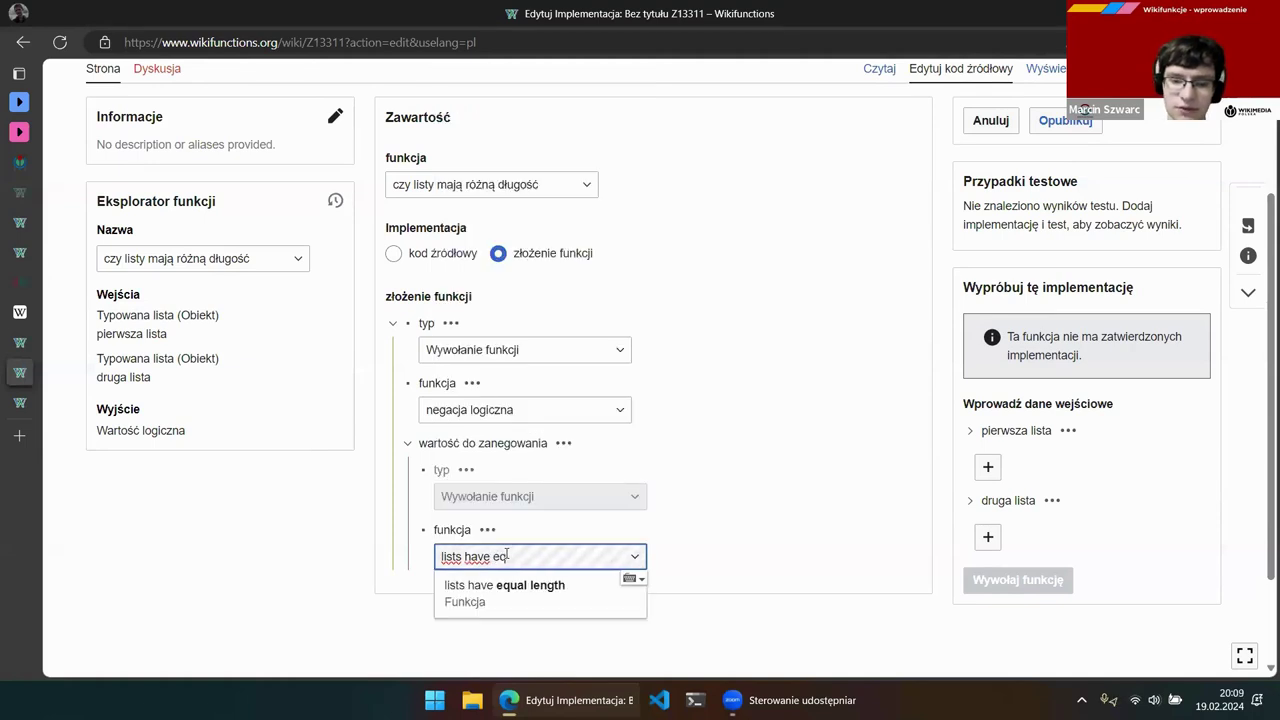
click(509, 589)
Set the nested call's "first list" to an argument reference (Odwołanie do argumentu) pointing to "pierwsza lista"
scroll(515, 600, down, 1)
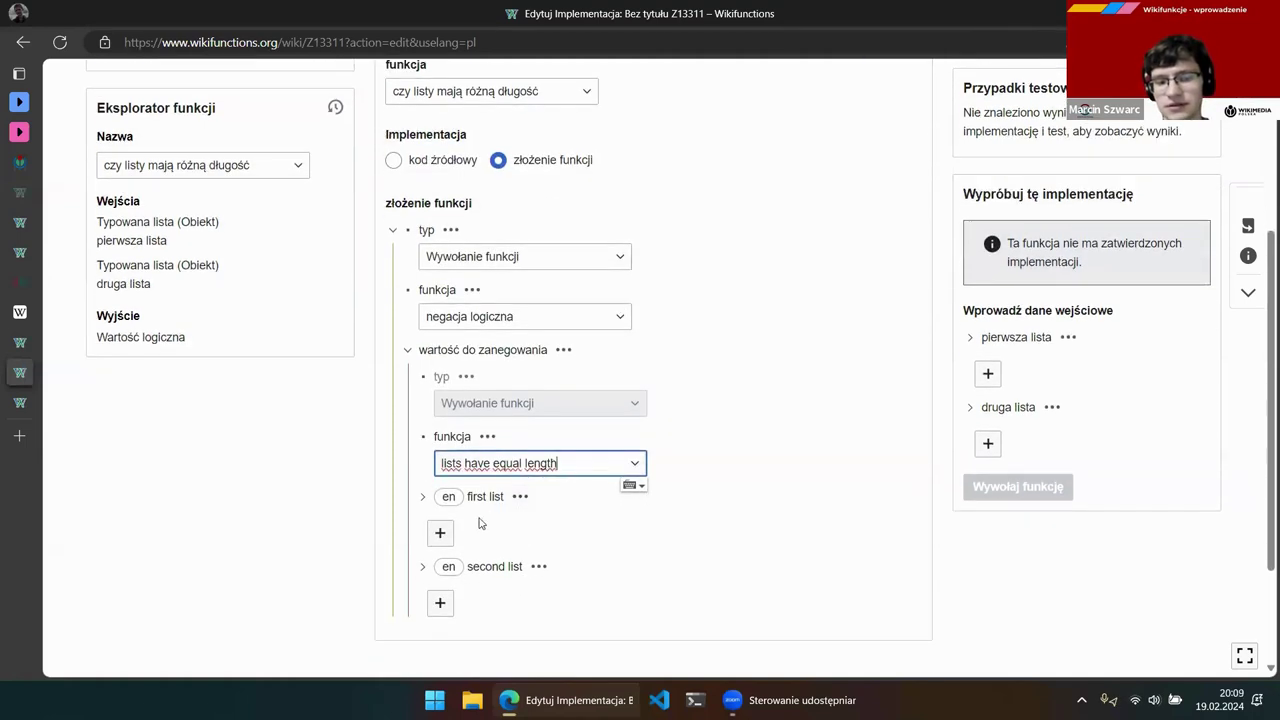
click(519, 496)
click(558, 584)
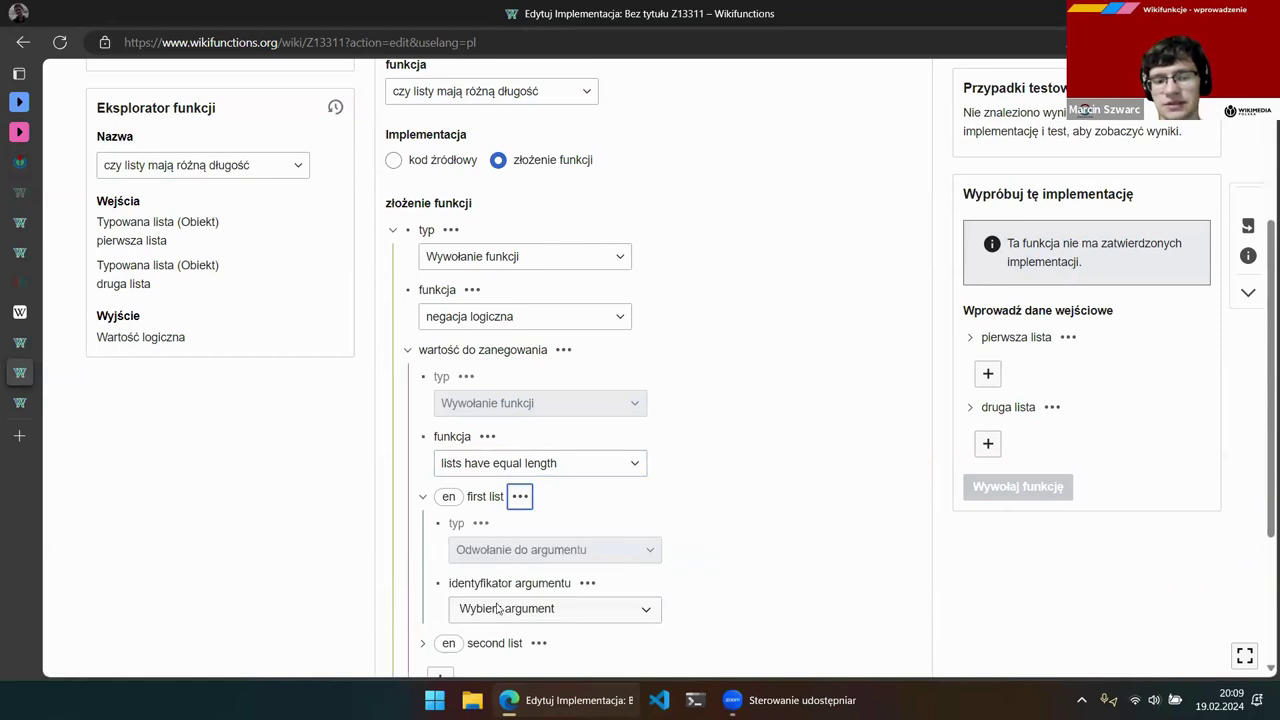
click(498, 610)
click(515, 548)
Set the nested call's "second list" to an argument reference pointing to "druga lista"
scroll(540, 560, down, 1)
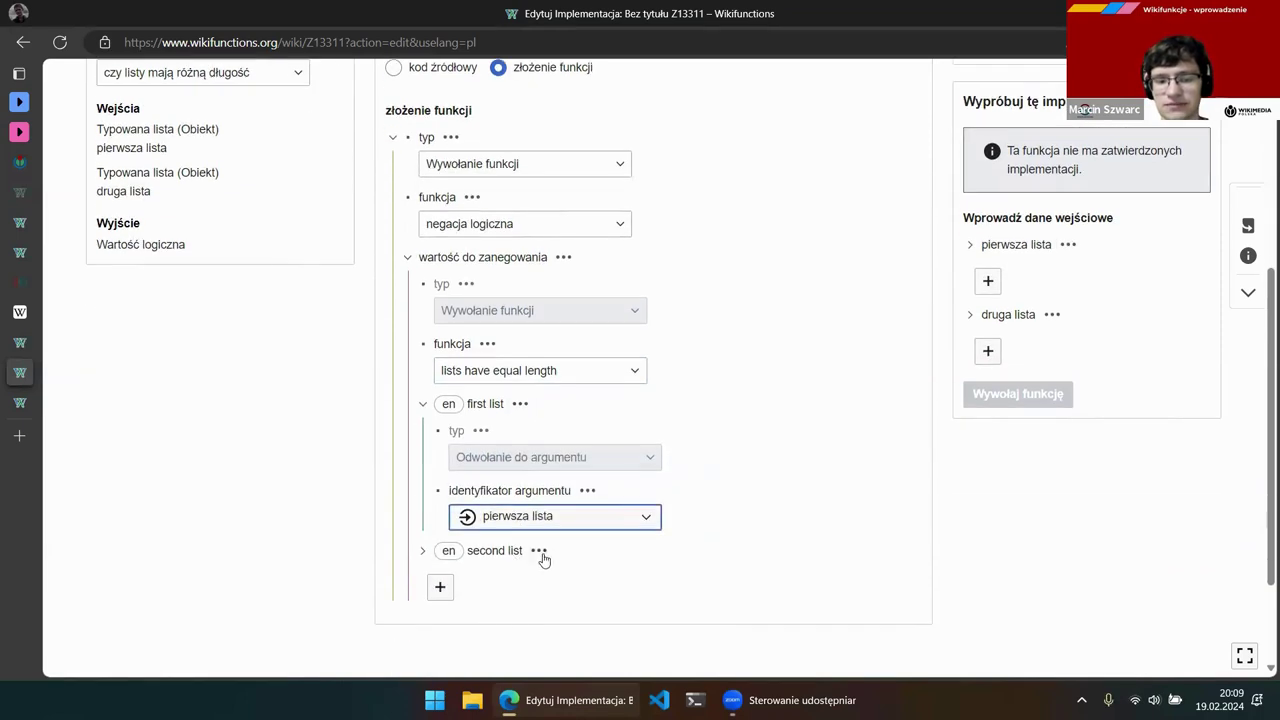
click(540, 552)
click(571, 640)
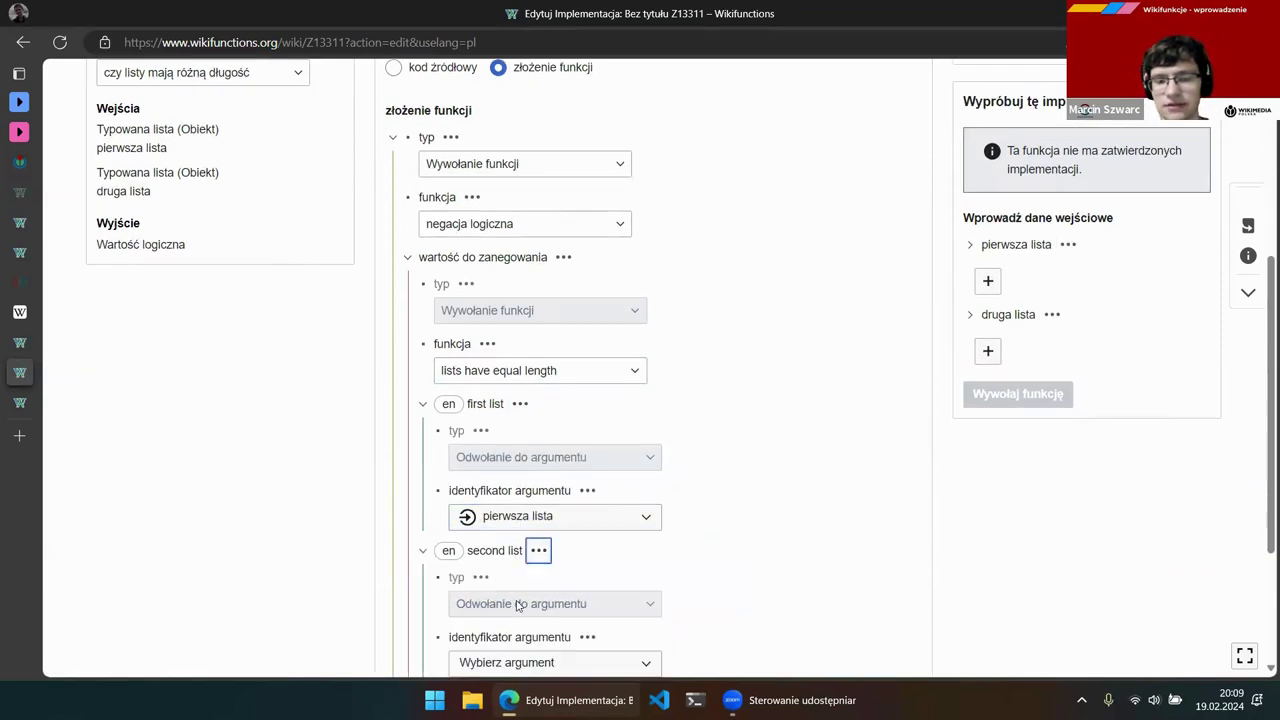
scroll(530, 595, down, 1)
click(555, 575)
click(523, 627)
Publish the corrected implementation without a summary and reload the function's page to recheck the test case
scroll(717, 565, up, 2)
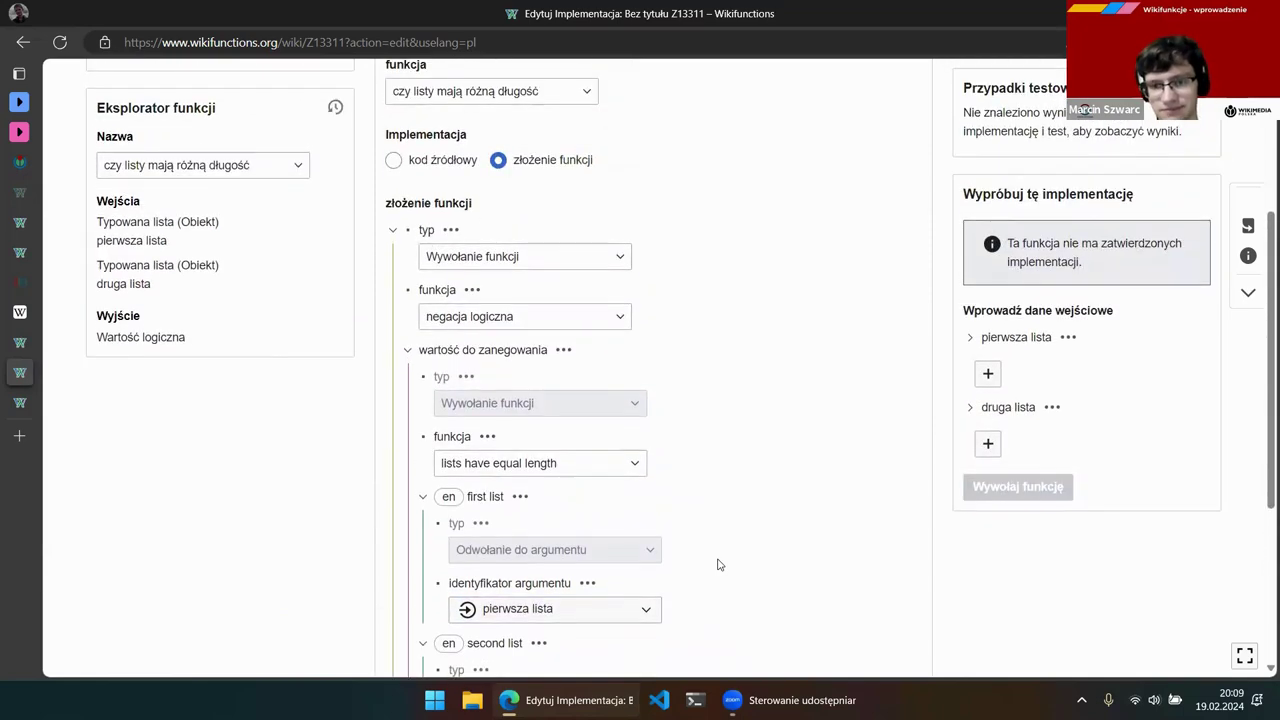
scroll(717, 565, up, 2)
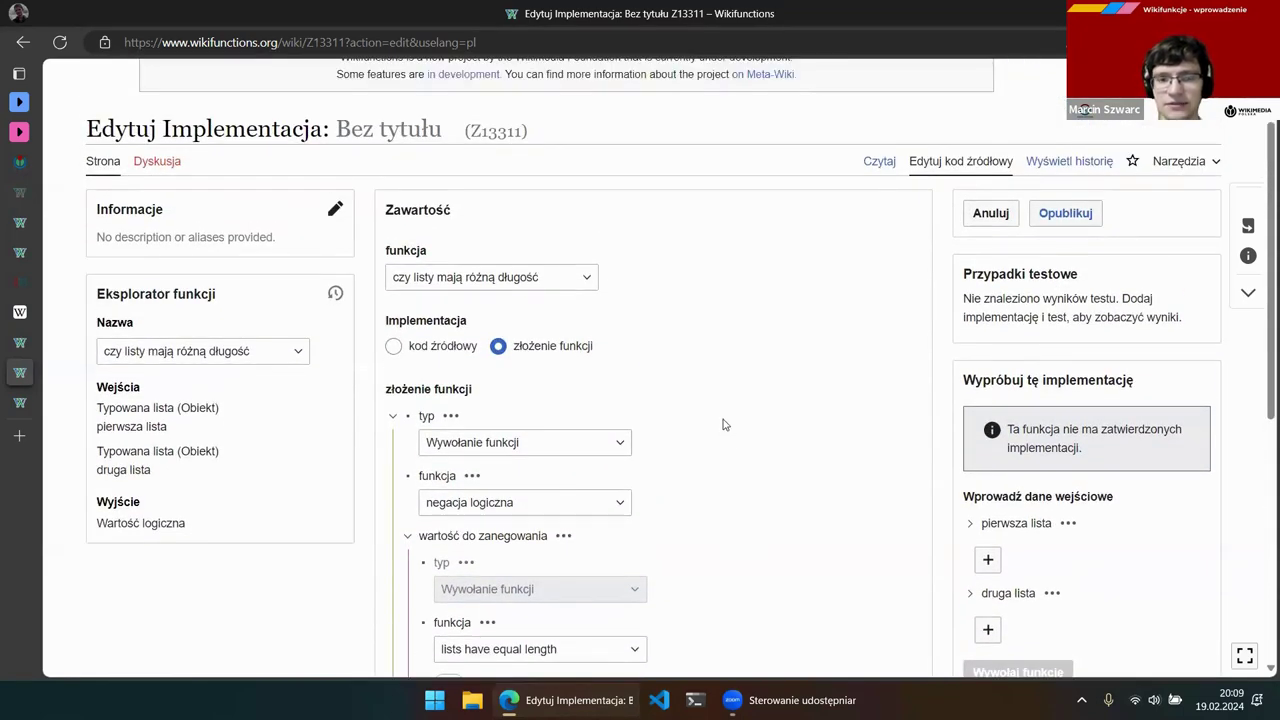
click(1066, 214)
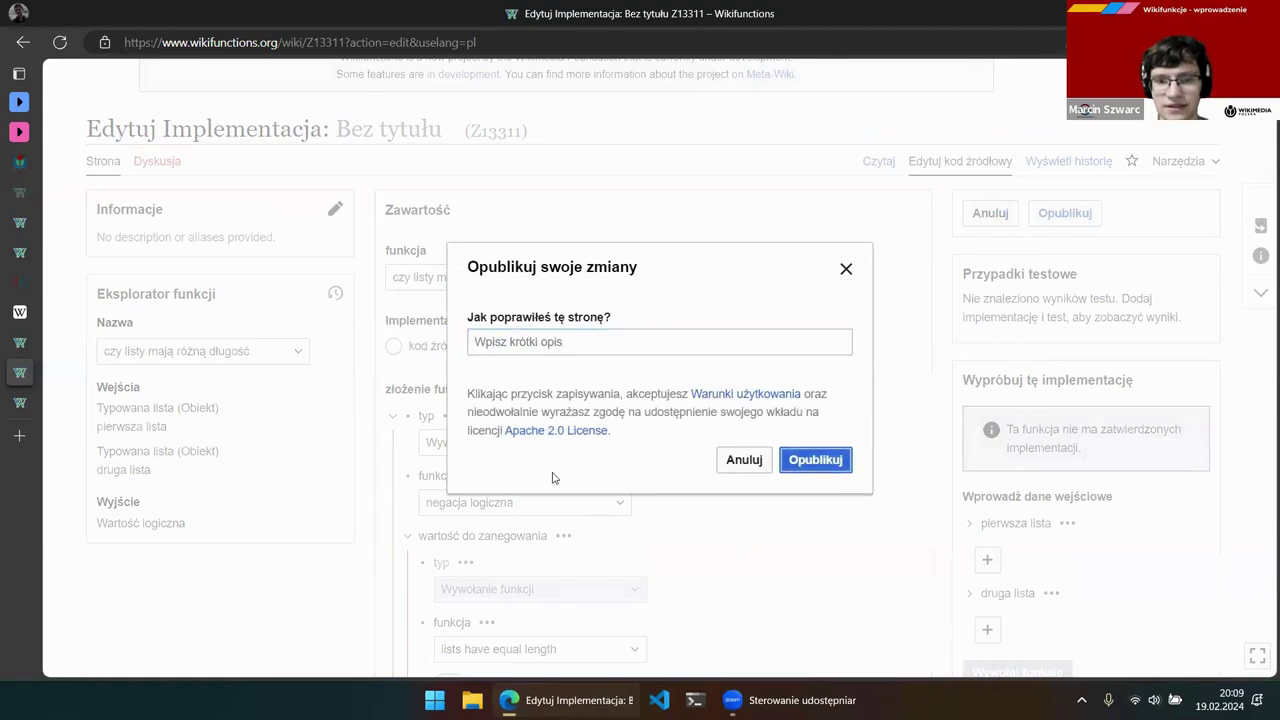
key(Return)
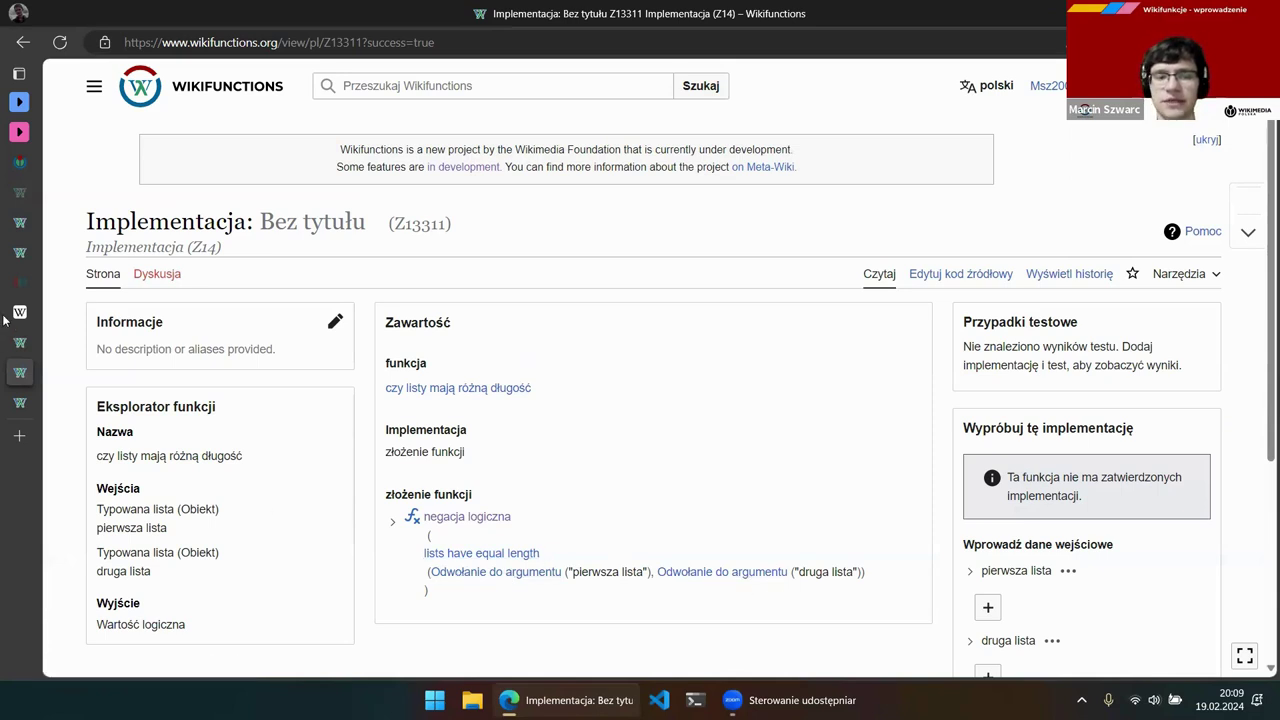
click(34, 343)
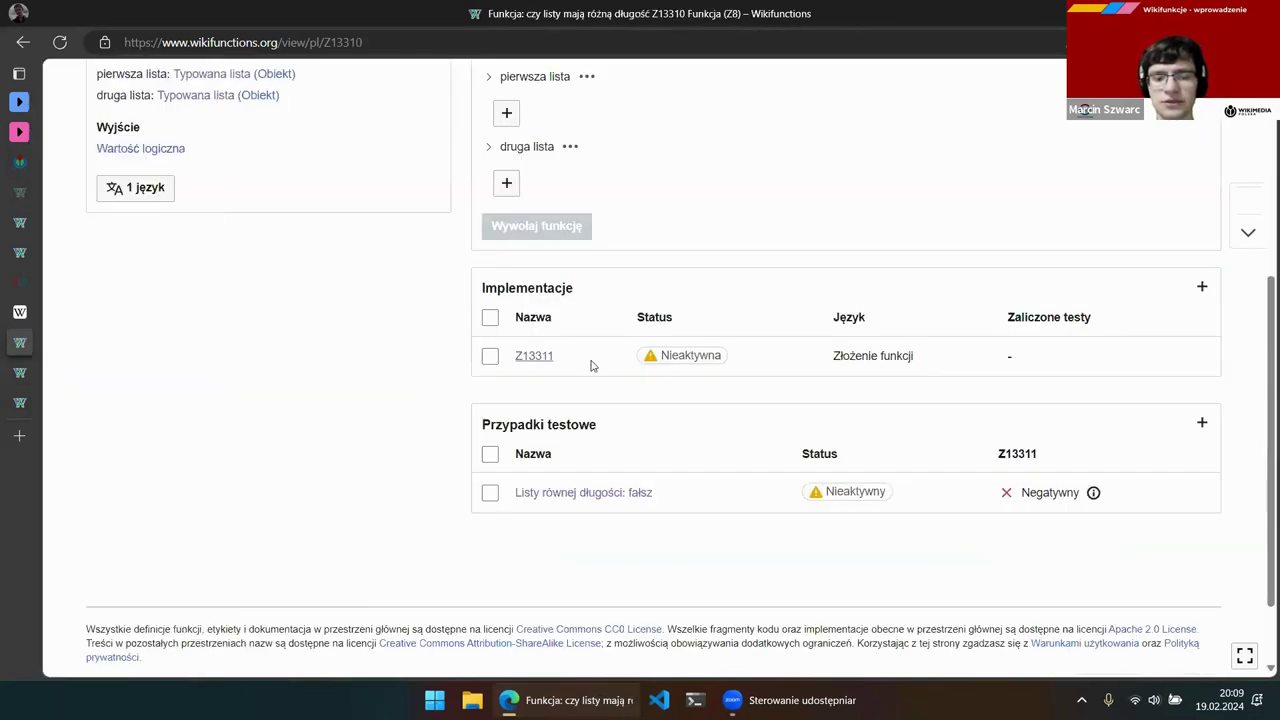
key(F5)
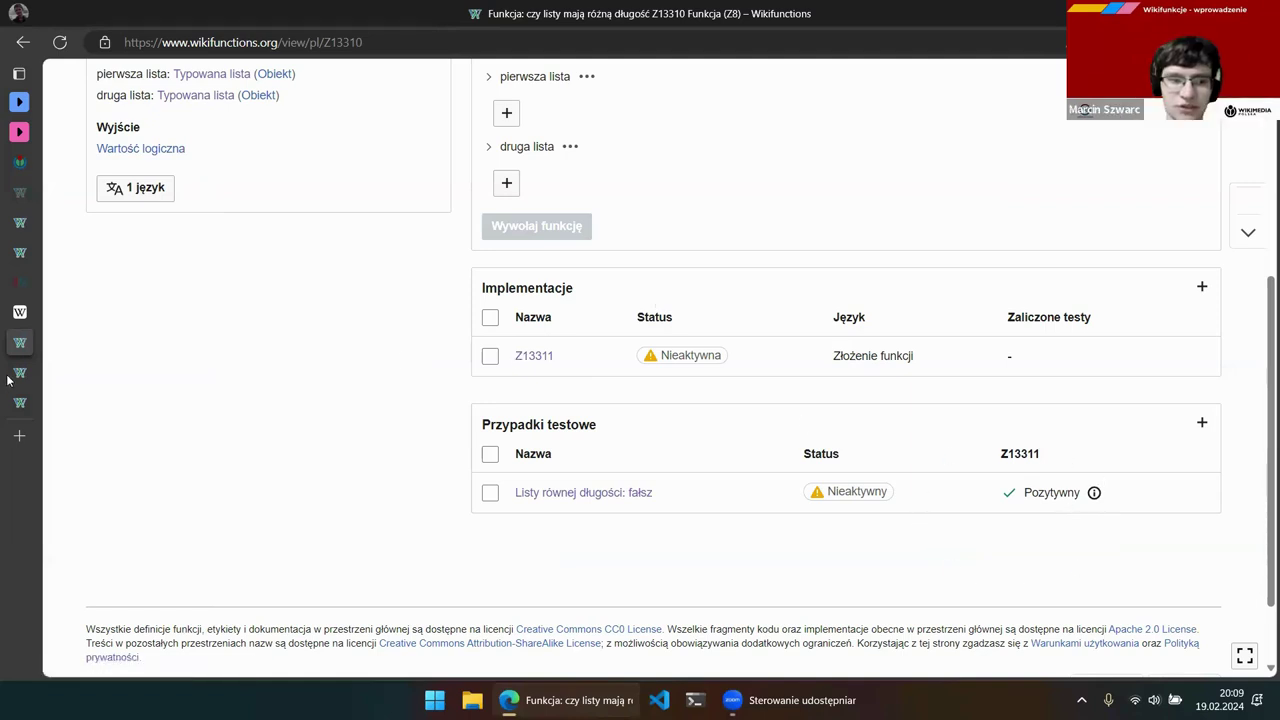
Give implementation Z13311 the Polish label "różna długość list jako złożenie funkcji" and publish the change without a summary
click(47, 378)
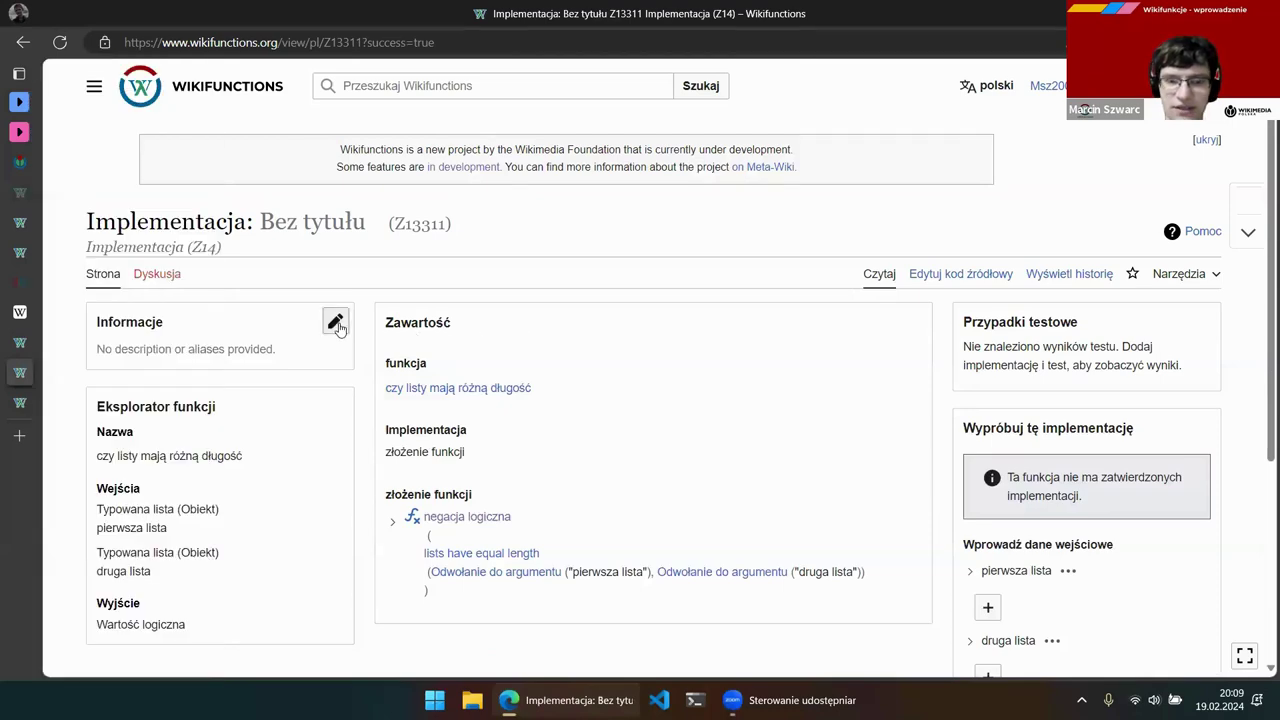
click(335, 321)
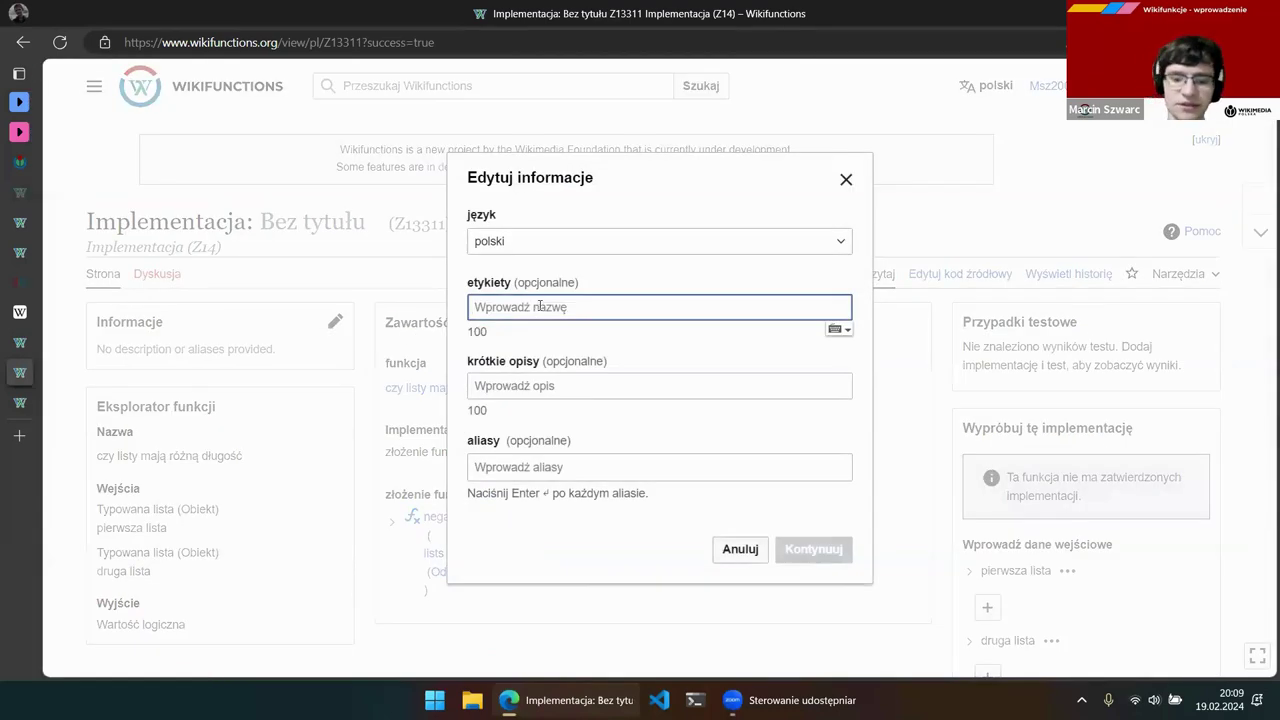
text(Różna)
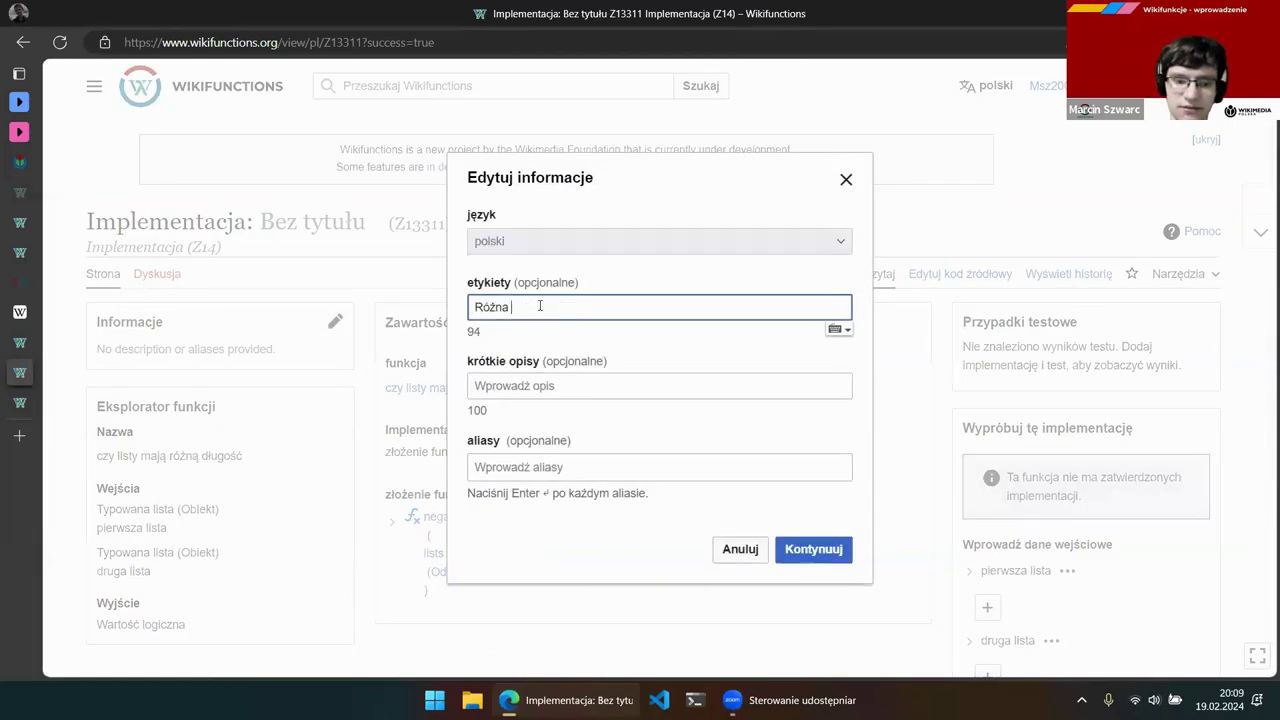
text( długość list)
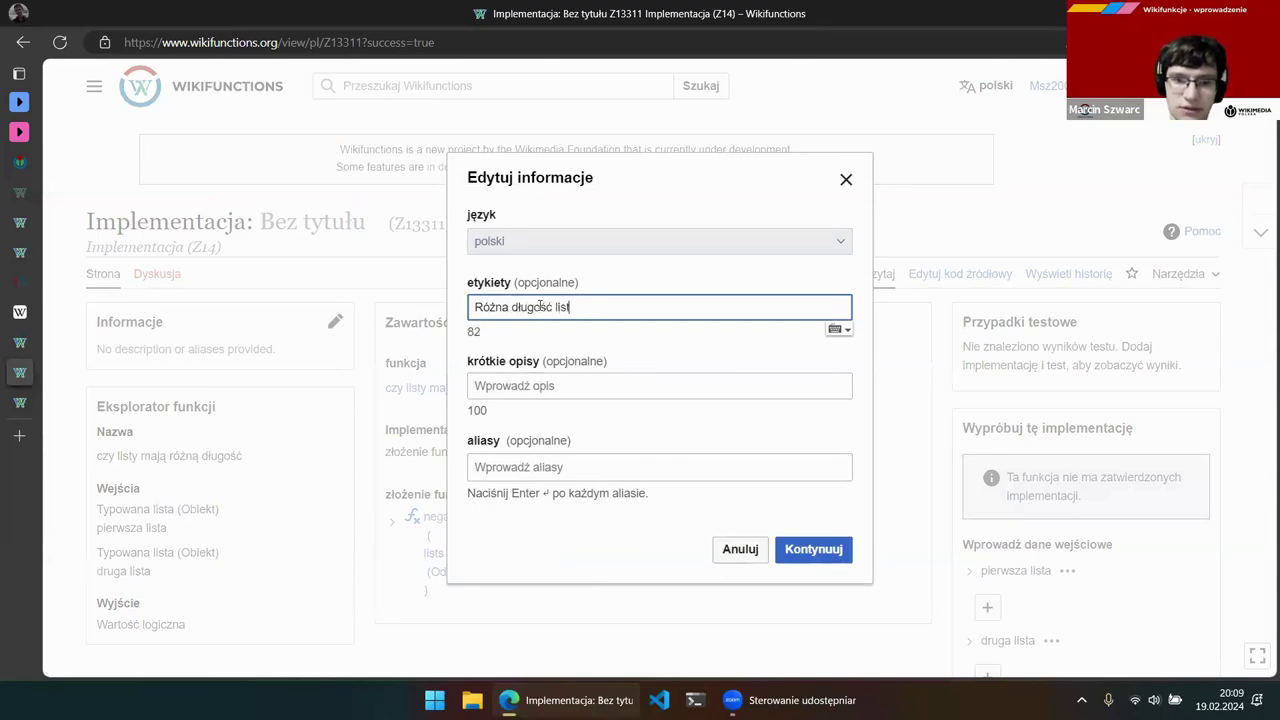
click(478, 308)
key(BackSpace)
text(r)
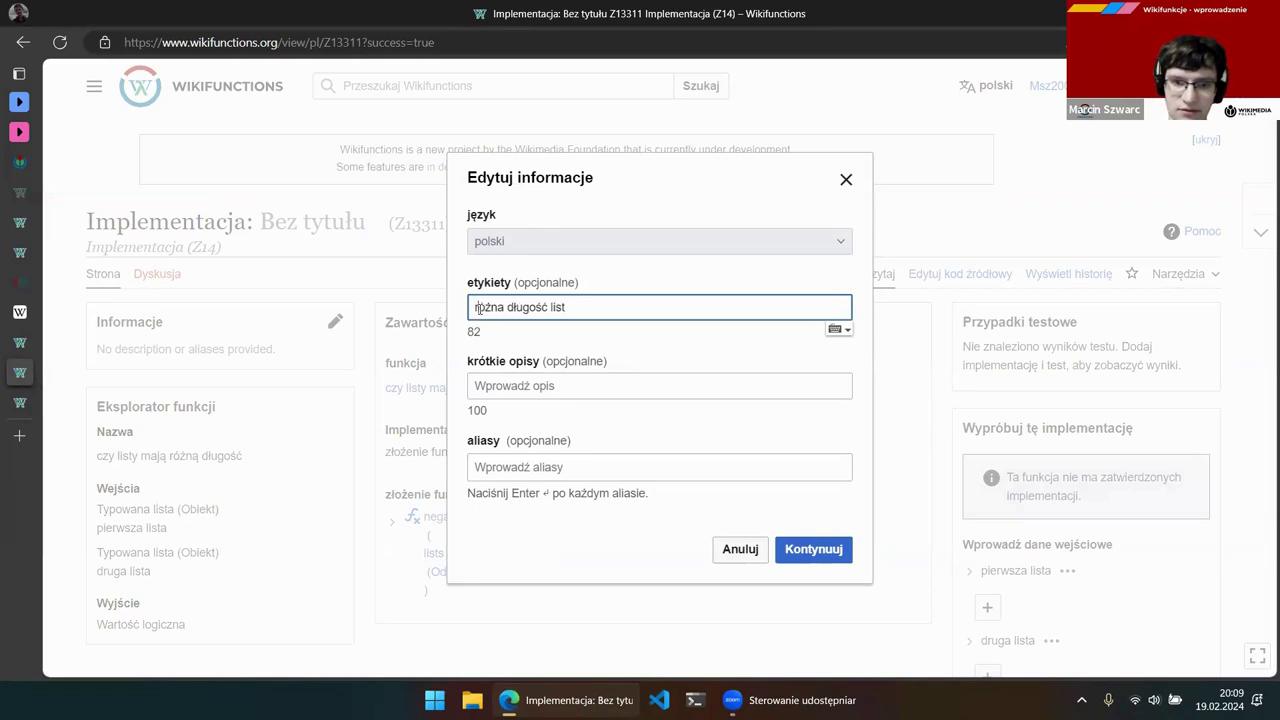
text(ako zł)
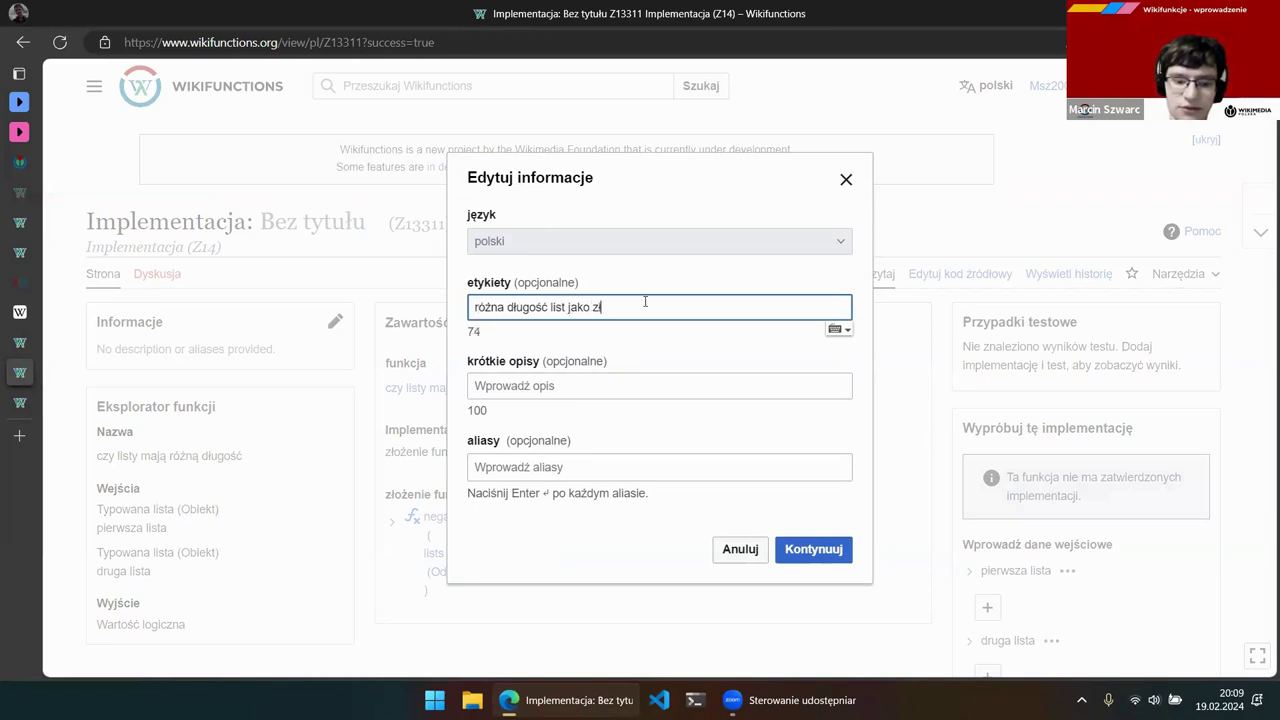
text(ożenie funkcji)
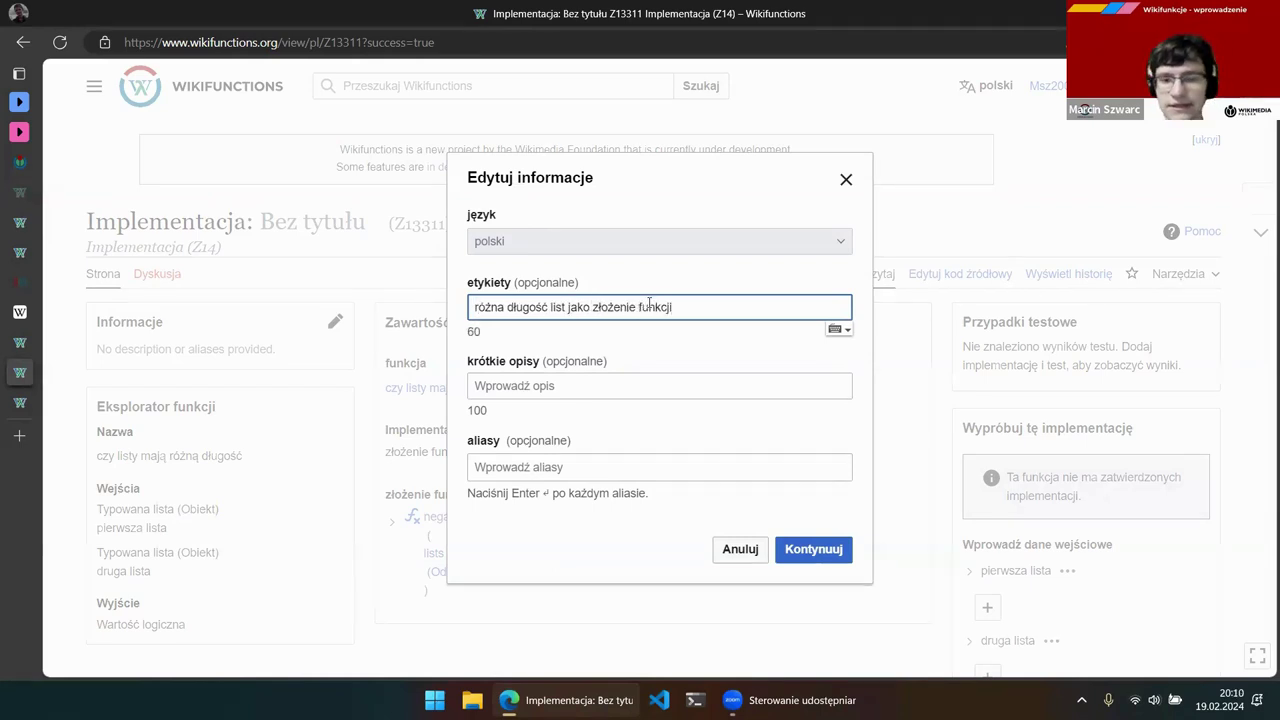
click(829, 550)
click(802, 458)
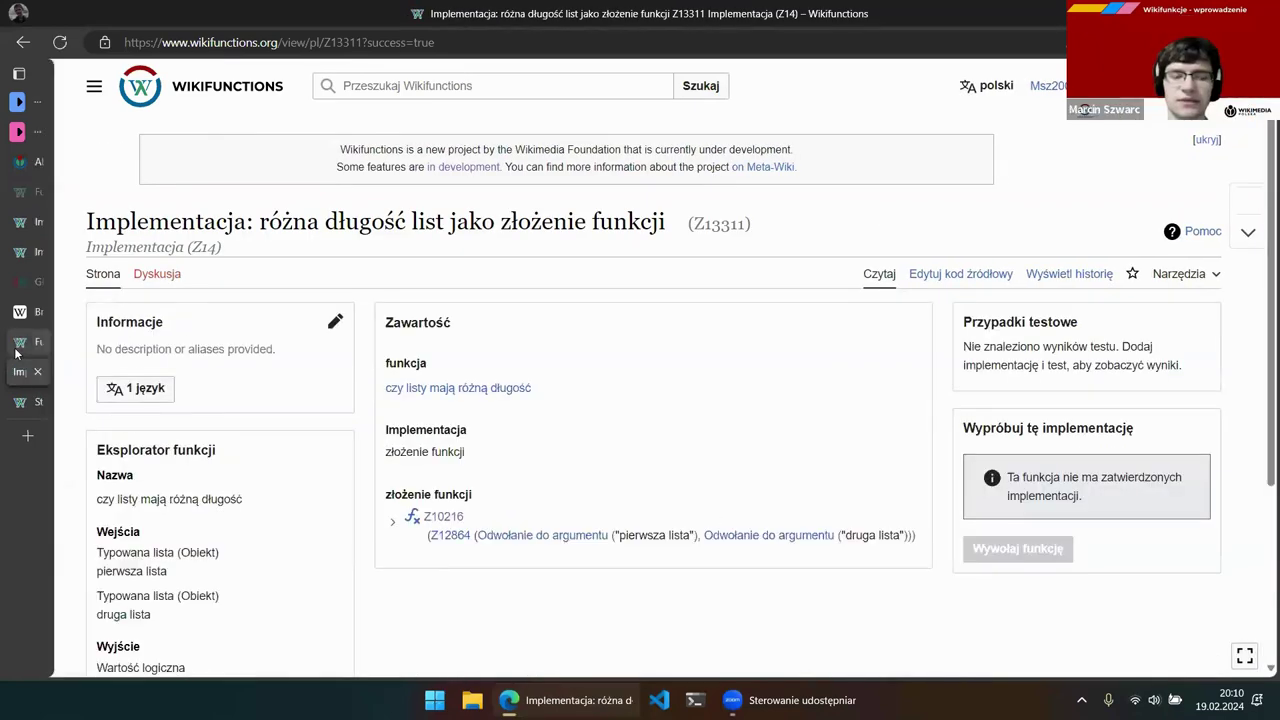
Reload the function's page and approve the test case "Listy równej długości: fałsz"
mouse_move(10, 340)
click(60, 342)
key(F5)
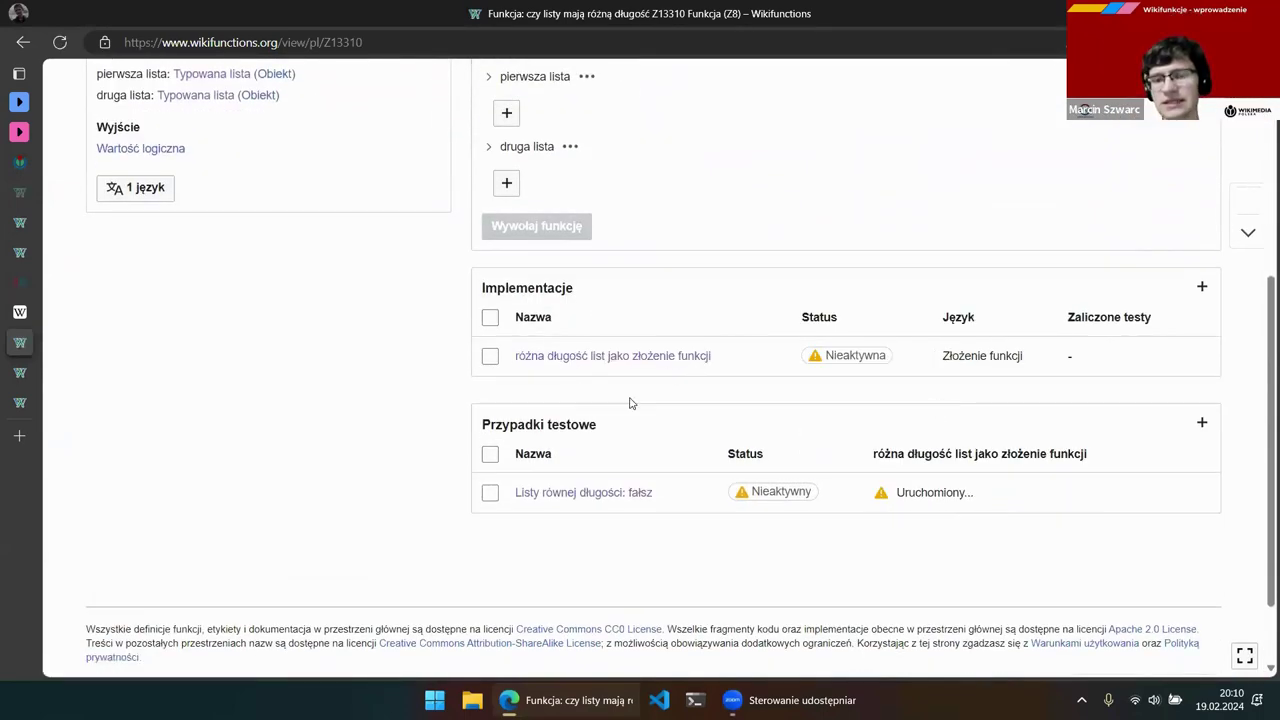
scroll(631, 403, up, 3)
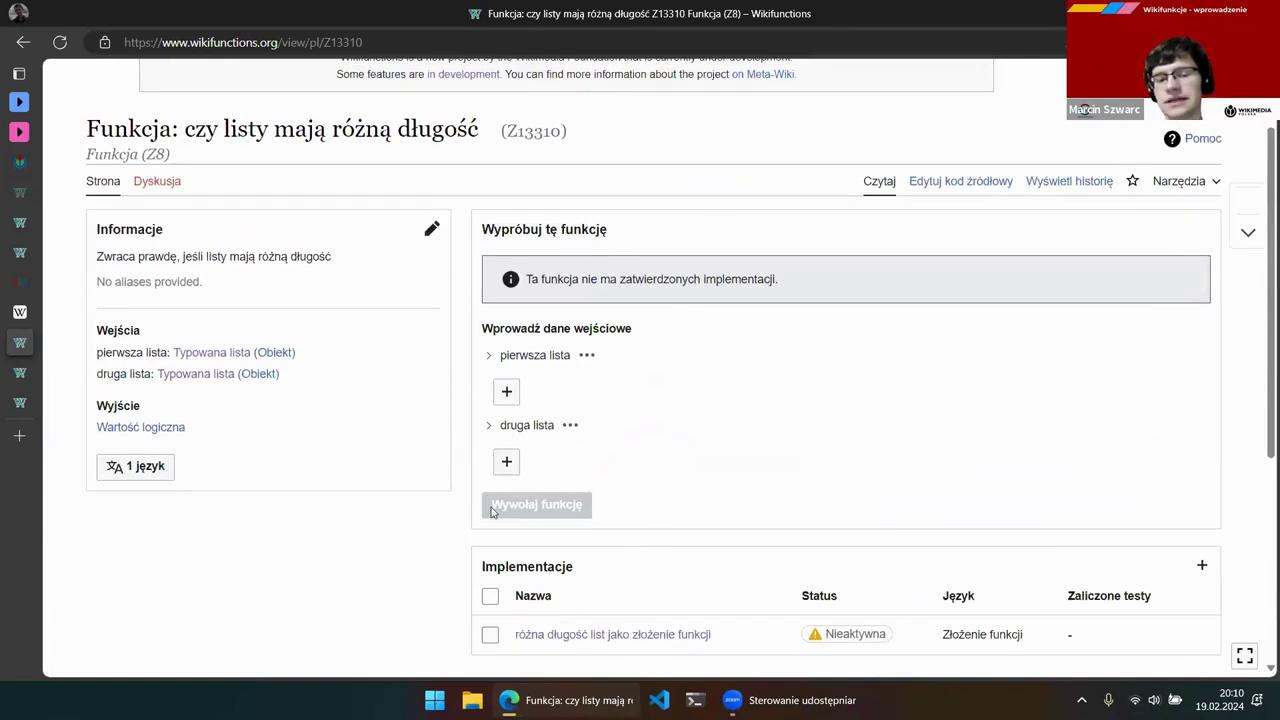
scroll(592, 515, down, 2)
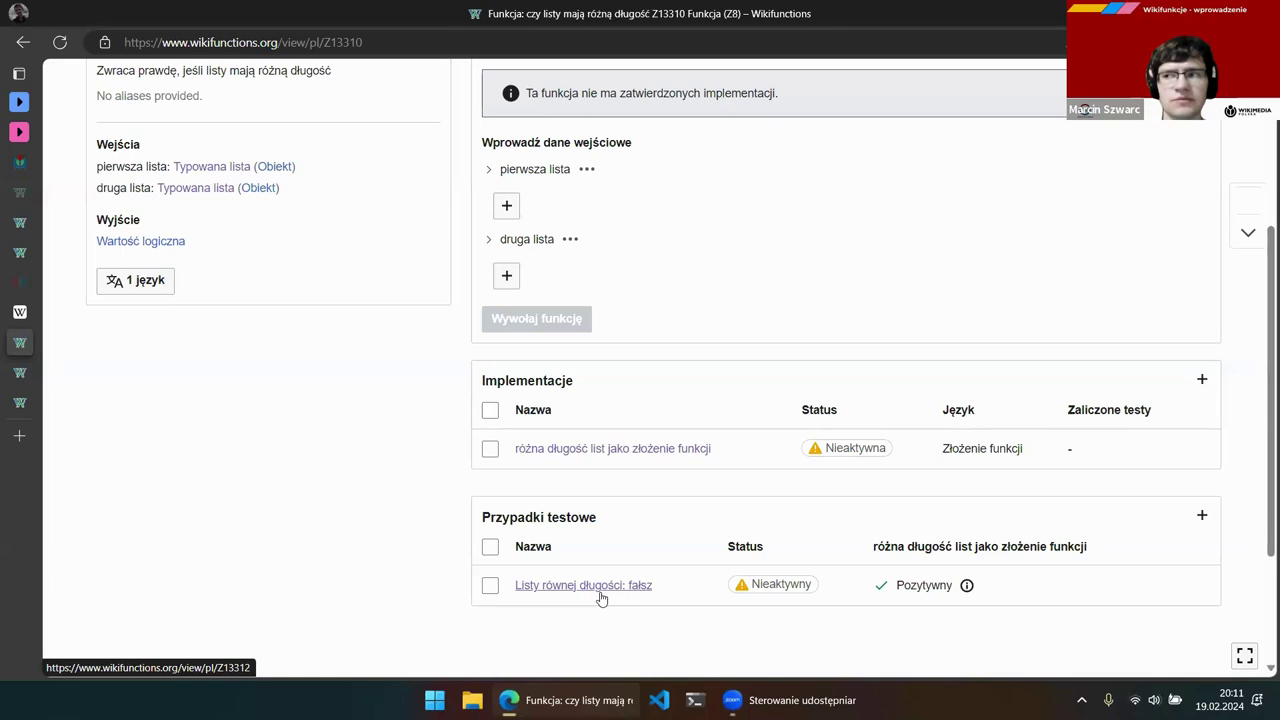
click(490, 585)
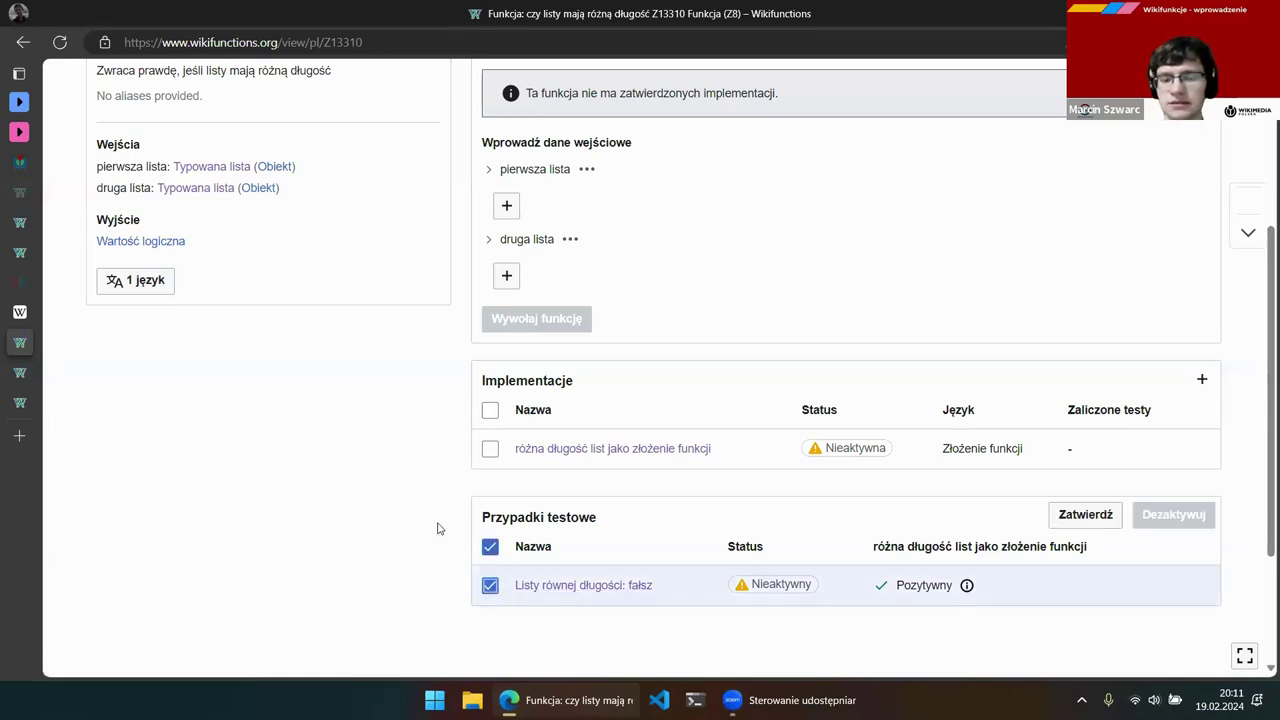
click(1086, 515)
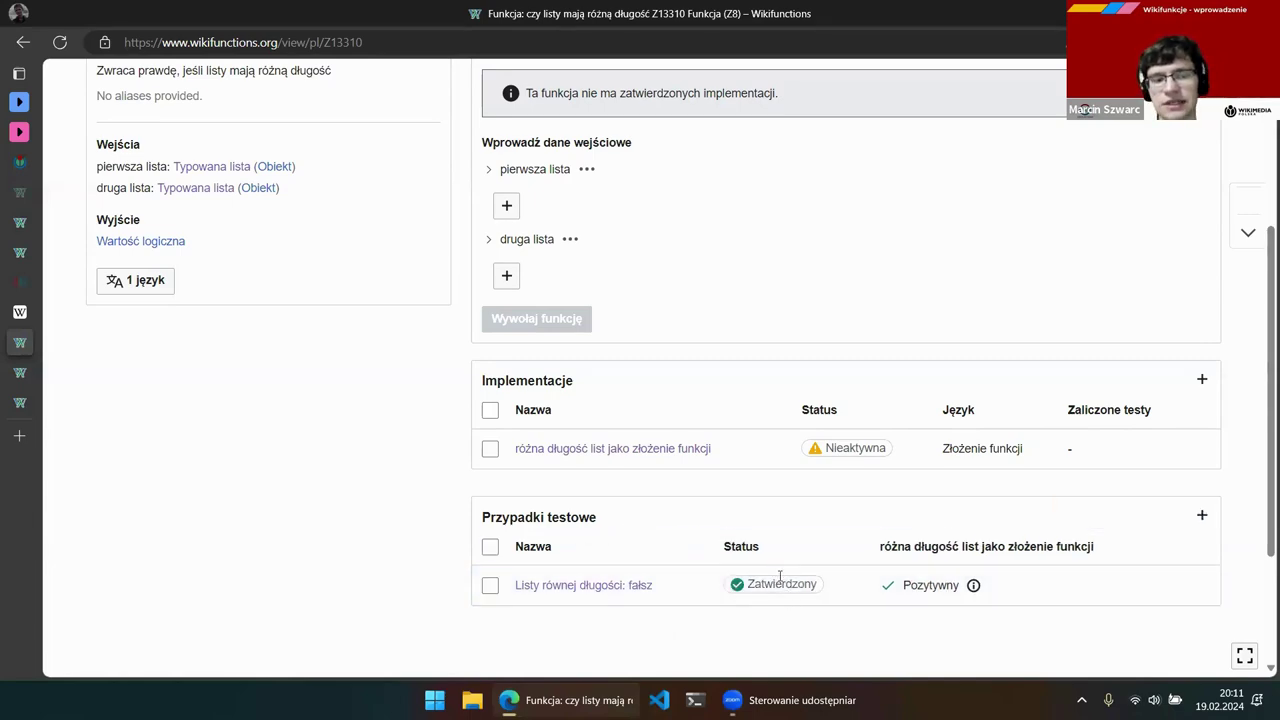
Check the test case on the implementation's page, then approve "różna długość list jako złożenie funkcji" on the function's page
click(14, 372)
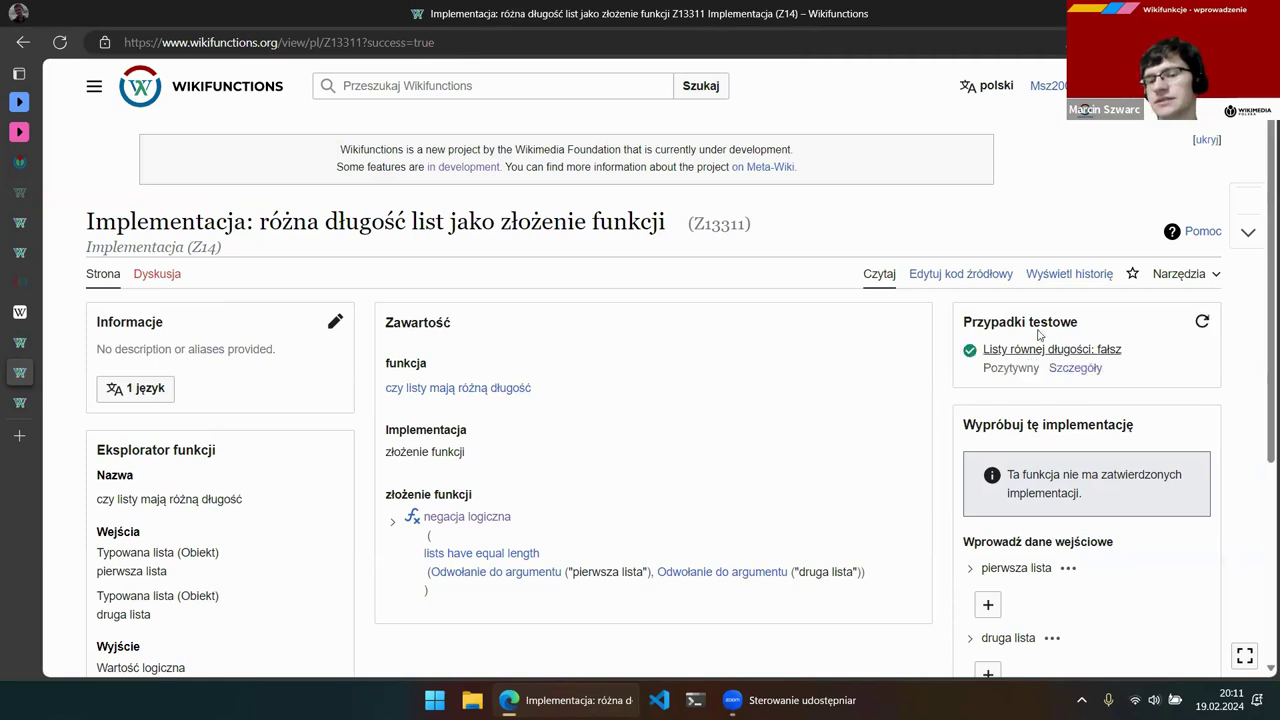
click(19, 342)
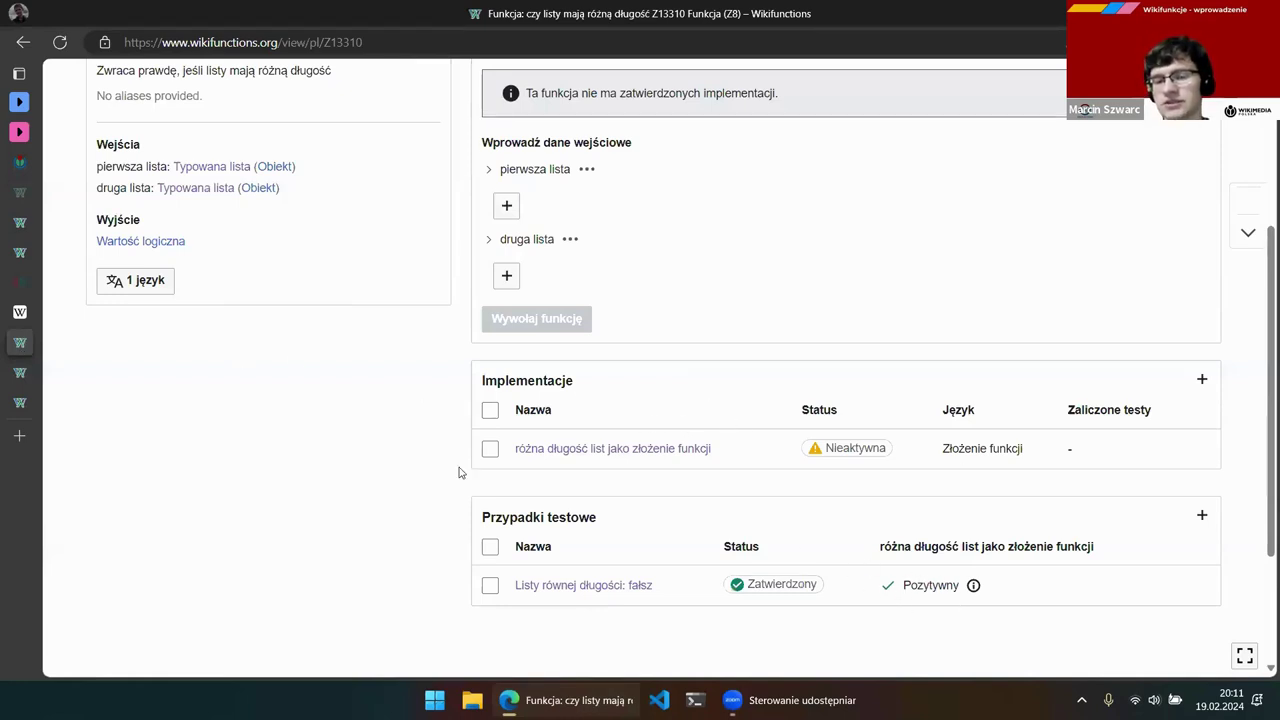
click(489, 449)
click(1100, 384)
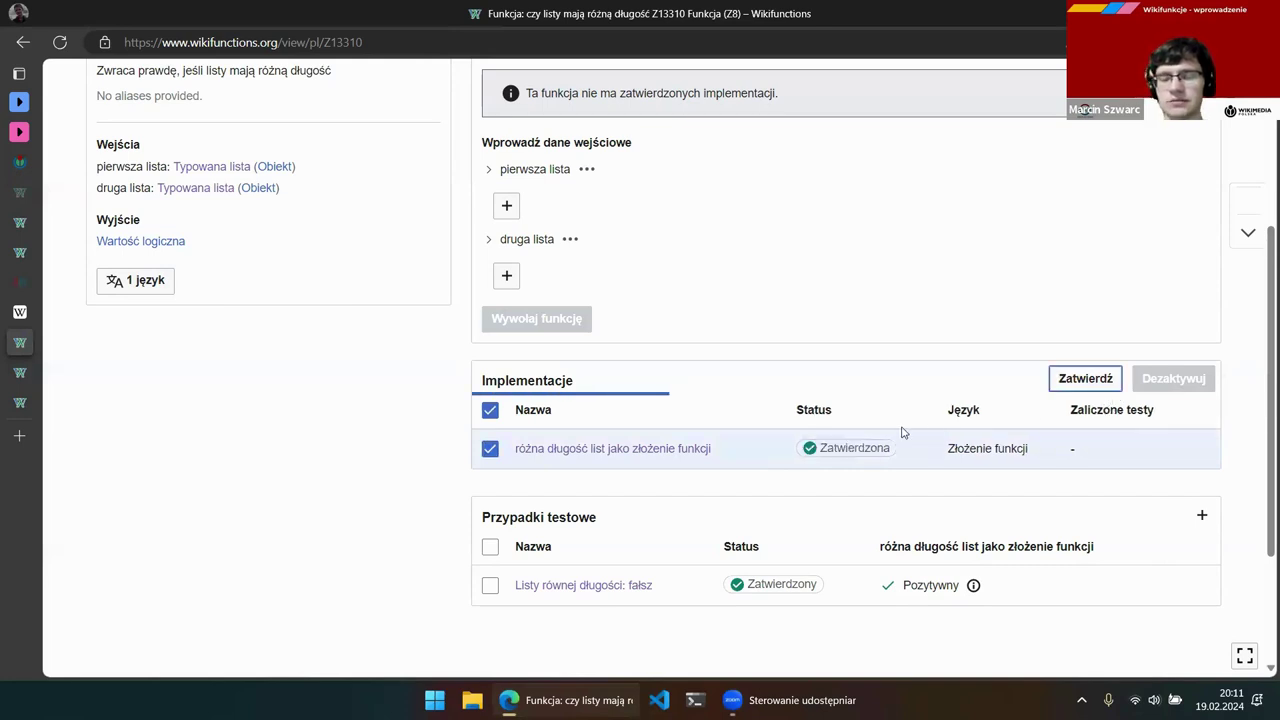
Reload the function's page and run the function with the text element "asda" in the first list and an empty second list
scroll(840, 438, up, 2)
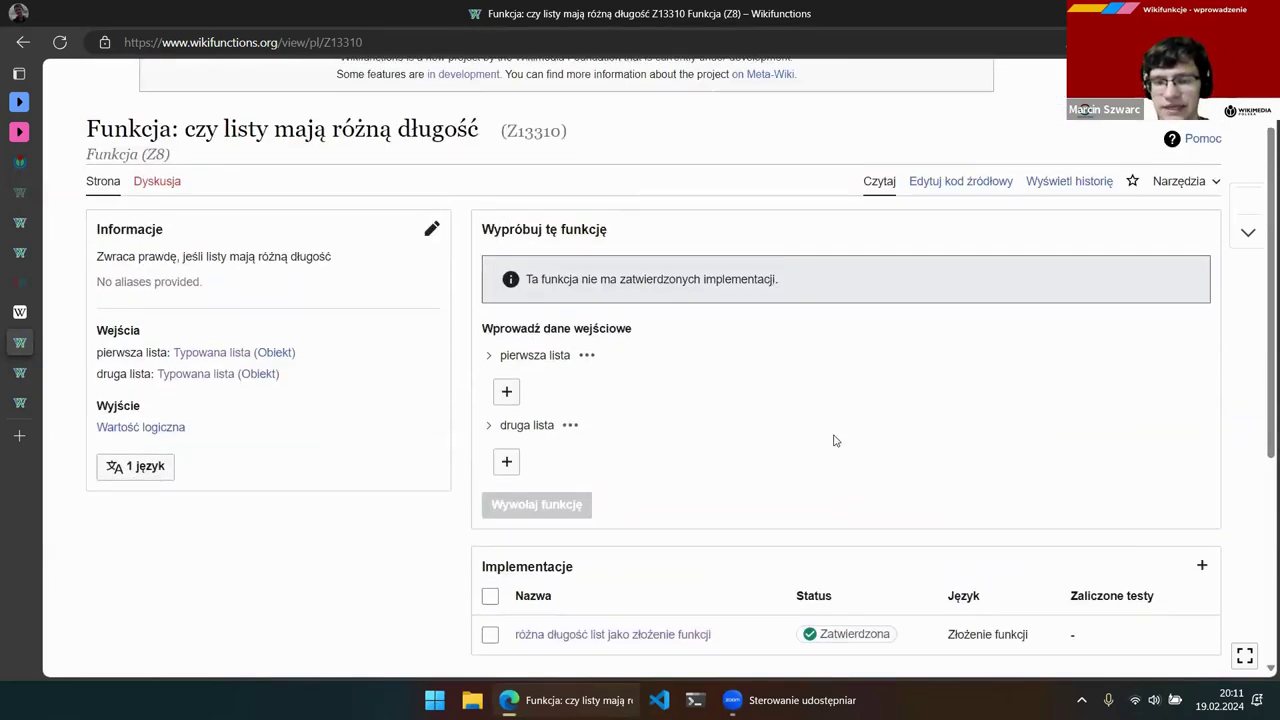
key(F5)
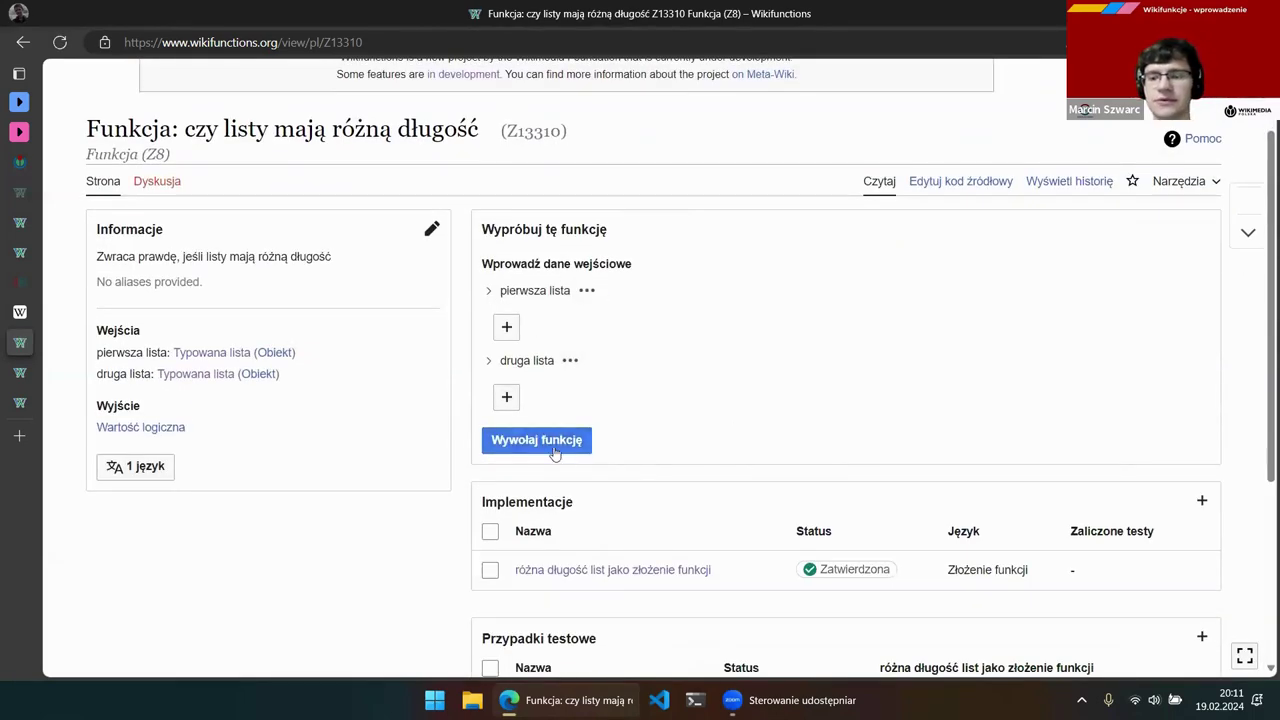
click(507, 327)
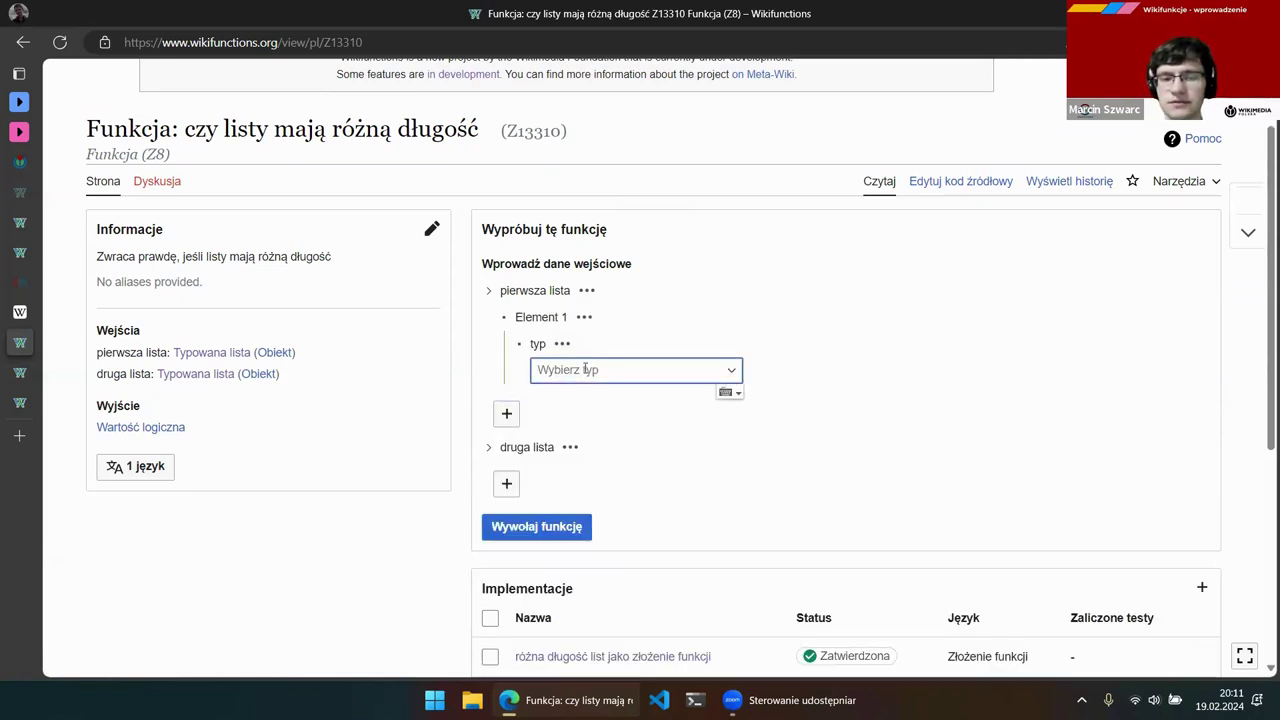
text(tekst)
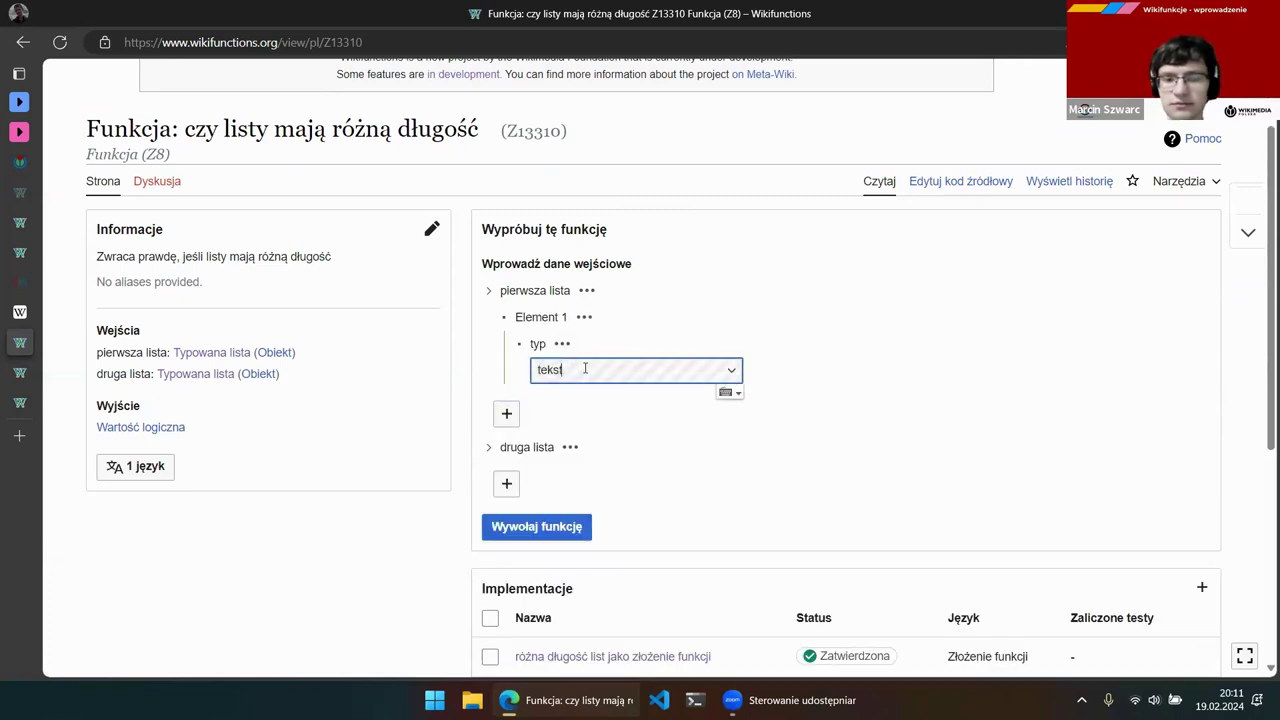
click(594, 407)
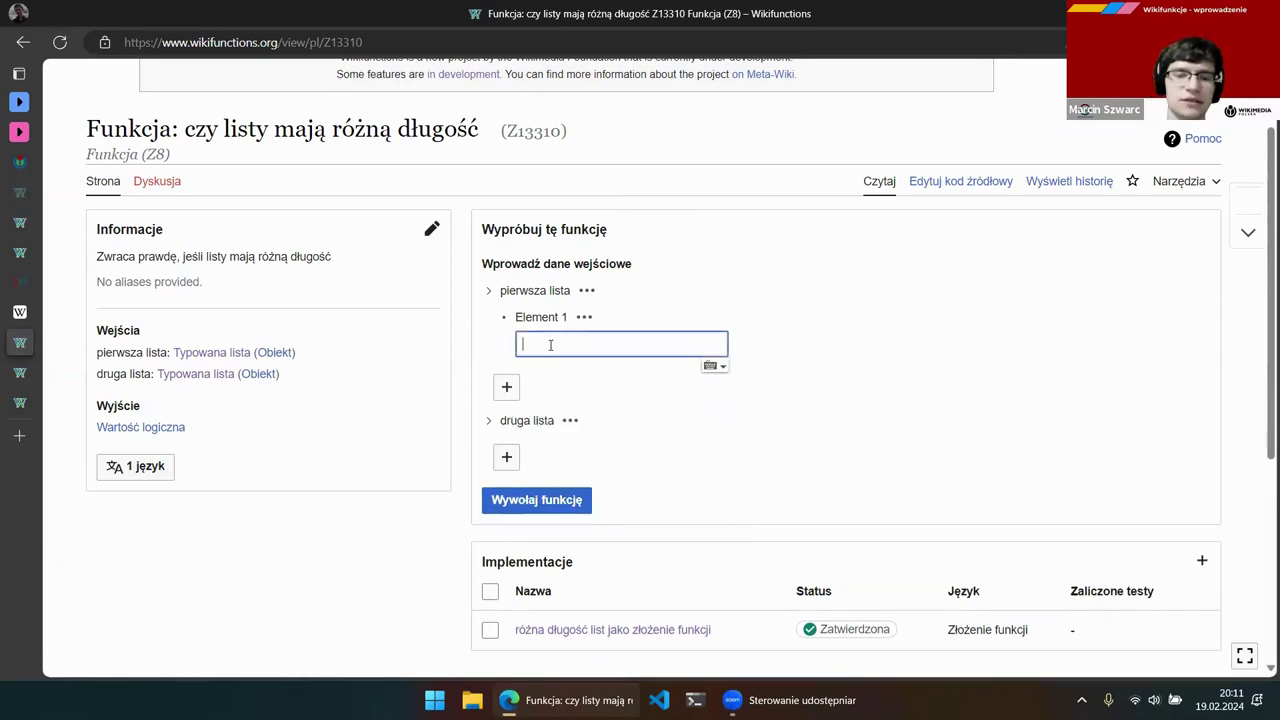
text(asda)
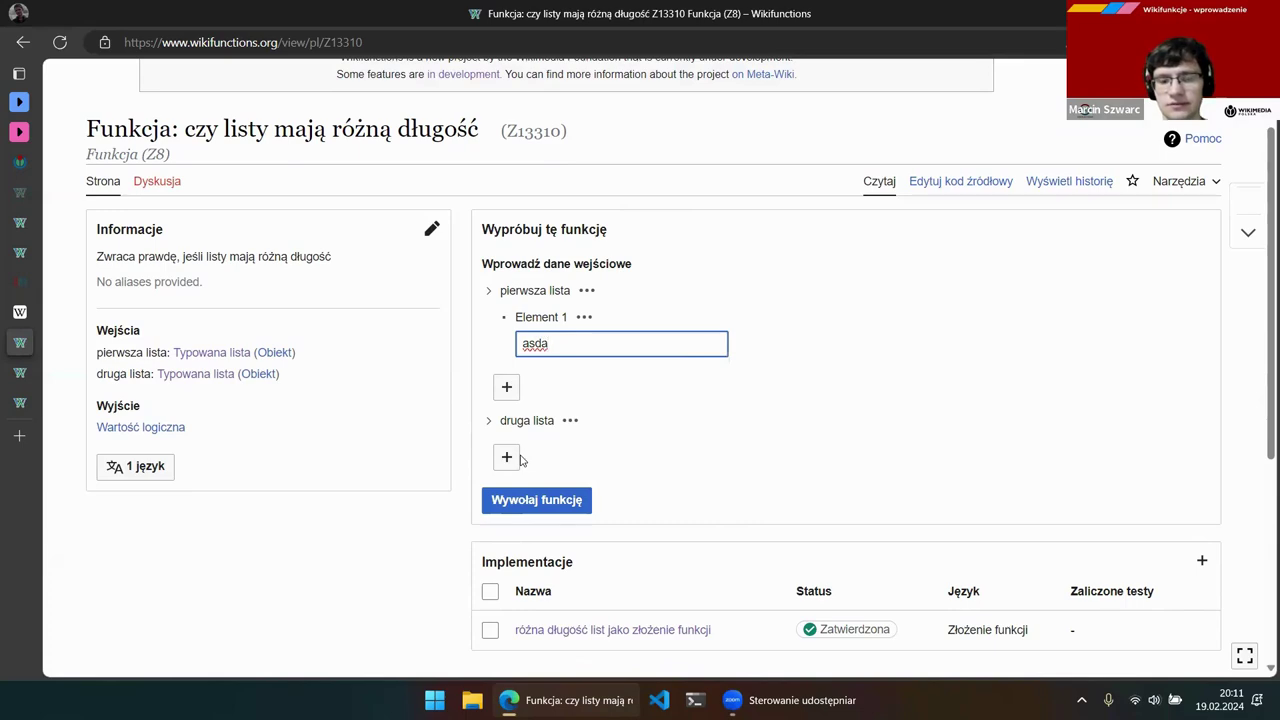
click(563, 499)
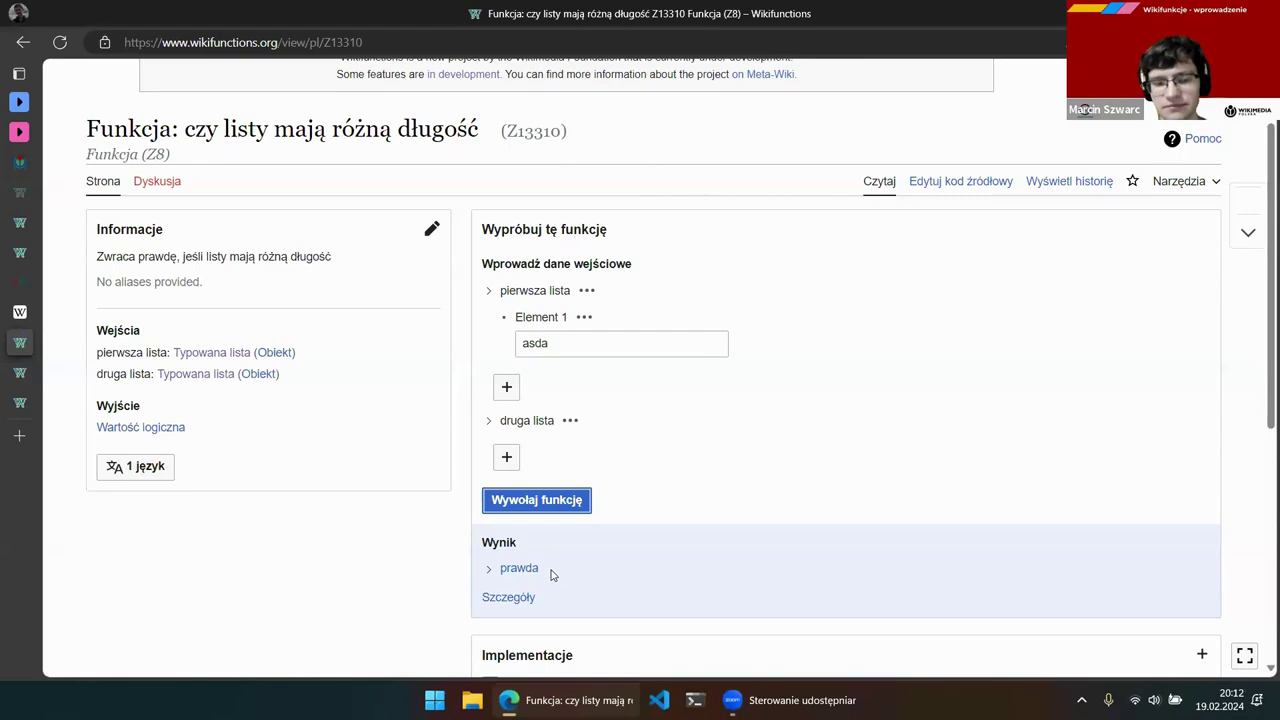
scroll(550, 565, down, 3)
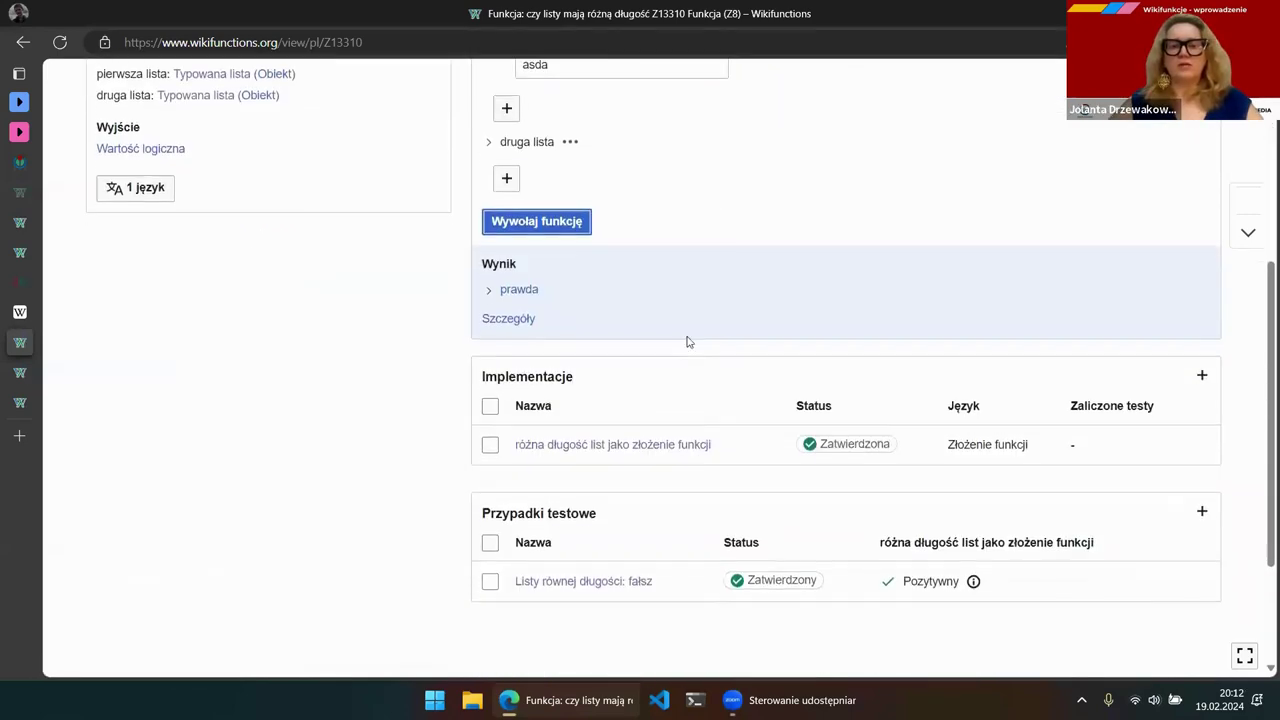
scroll(660, 349, up, 2)
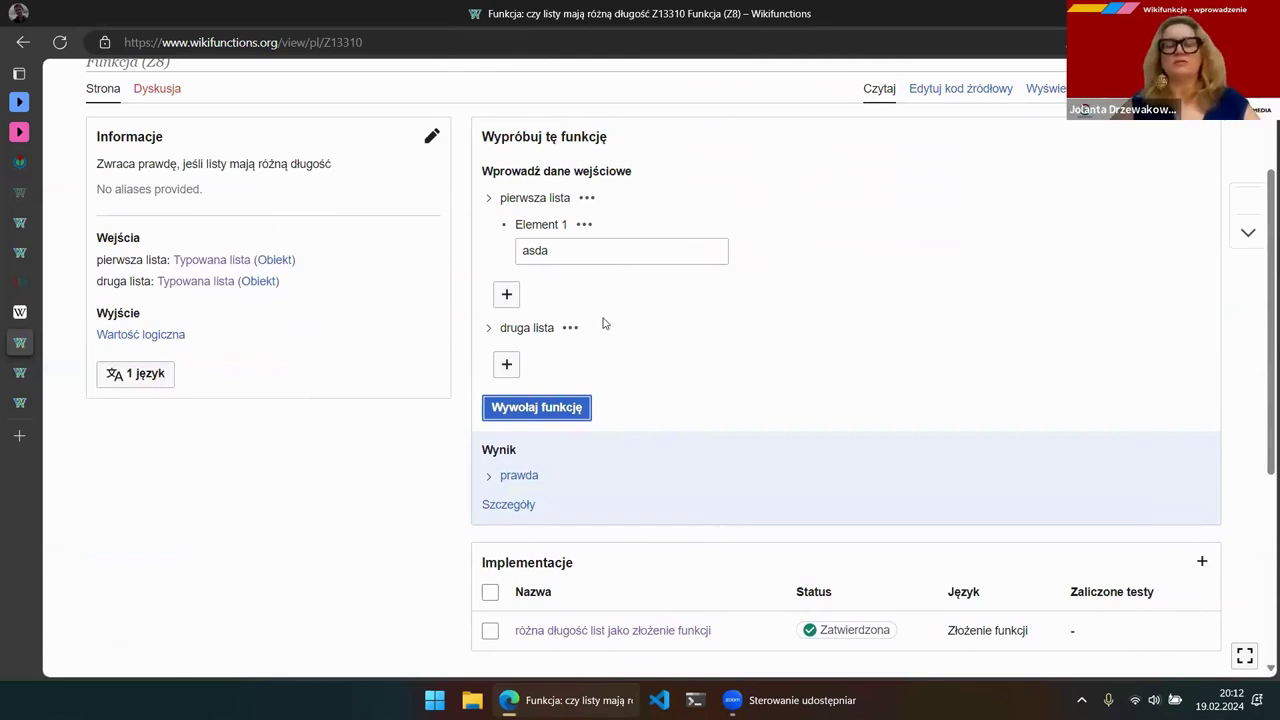
scroll(620, 320, down, 1)
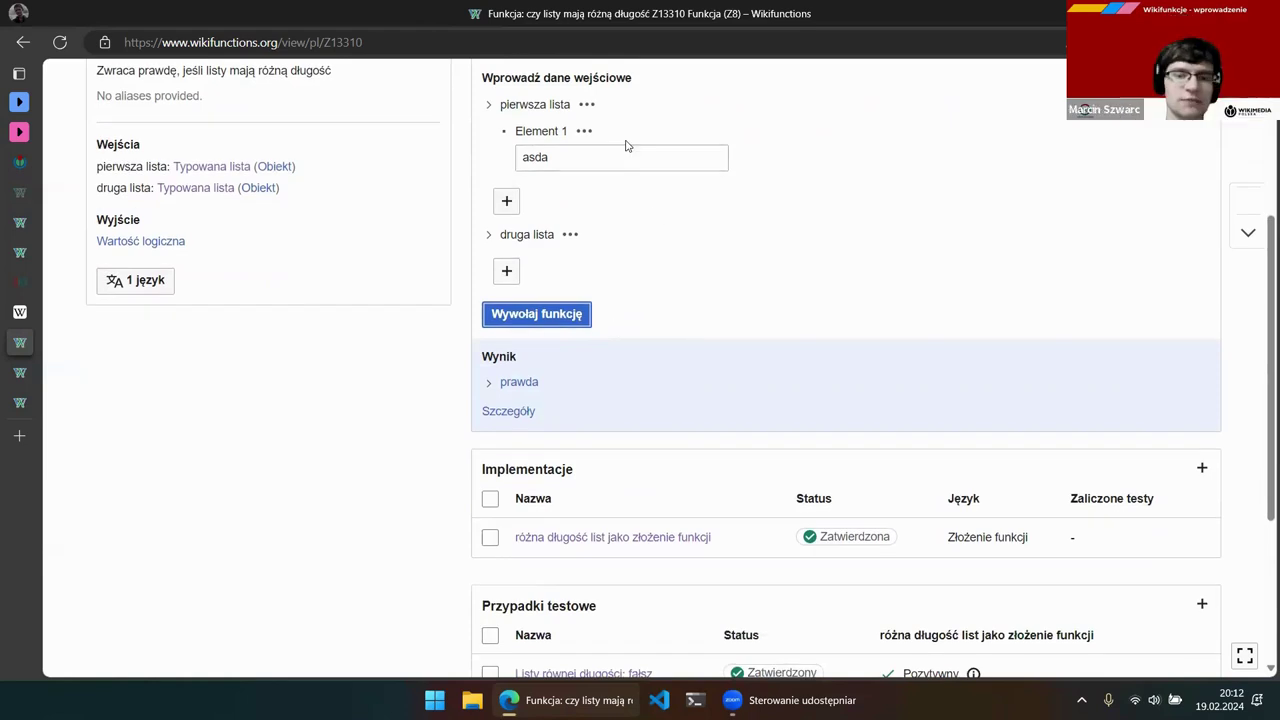
Start a new implementation of the function as source code with python as the programming language
scroll(659, 203, down, 2)
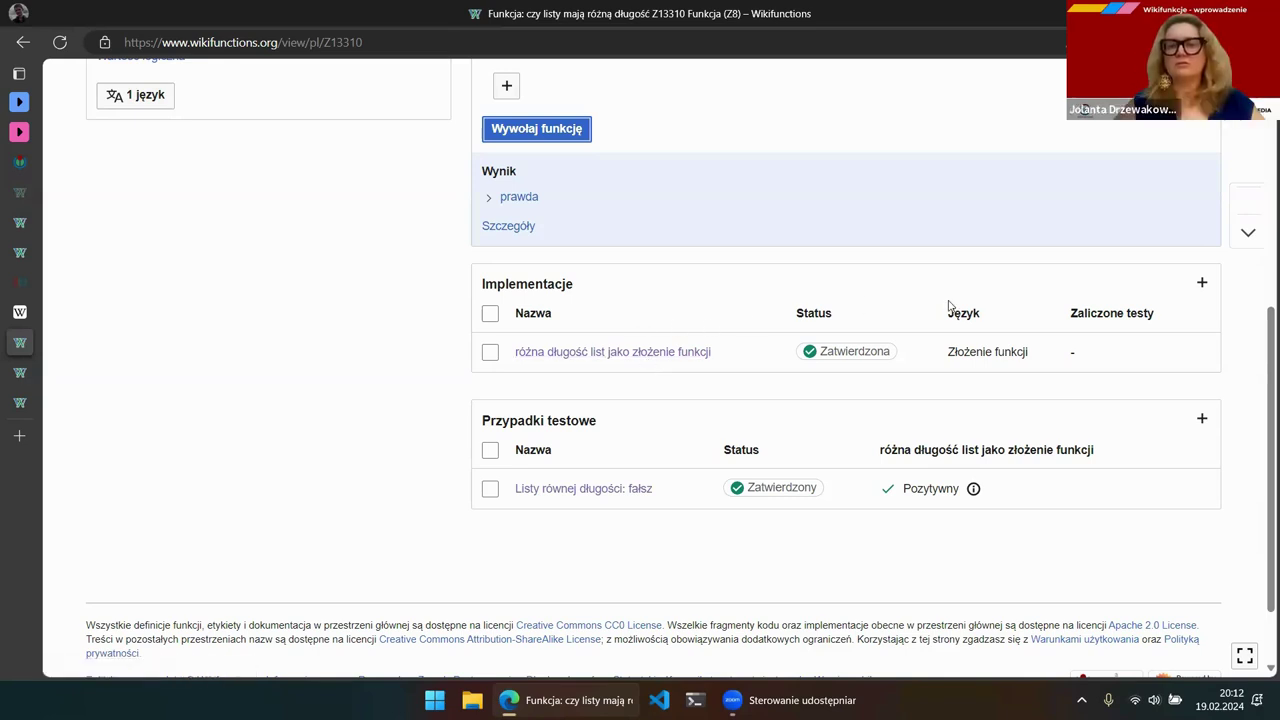
click(1202, 287)
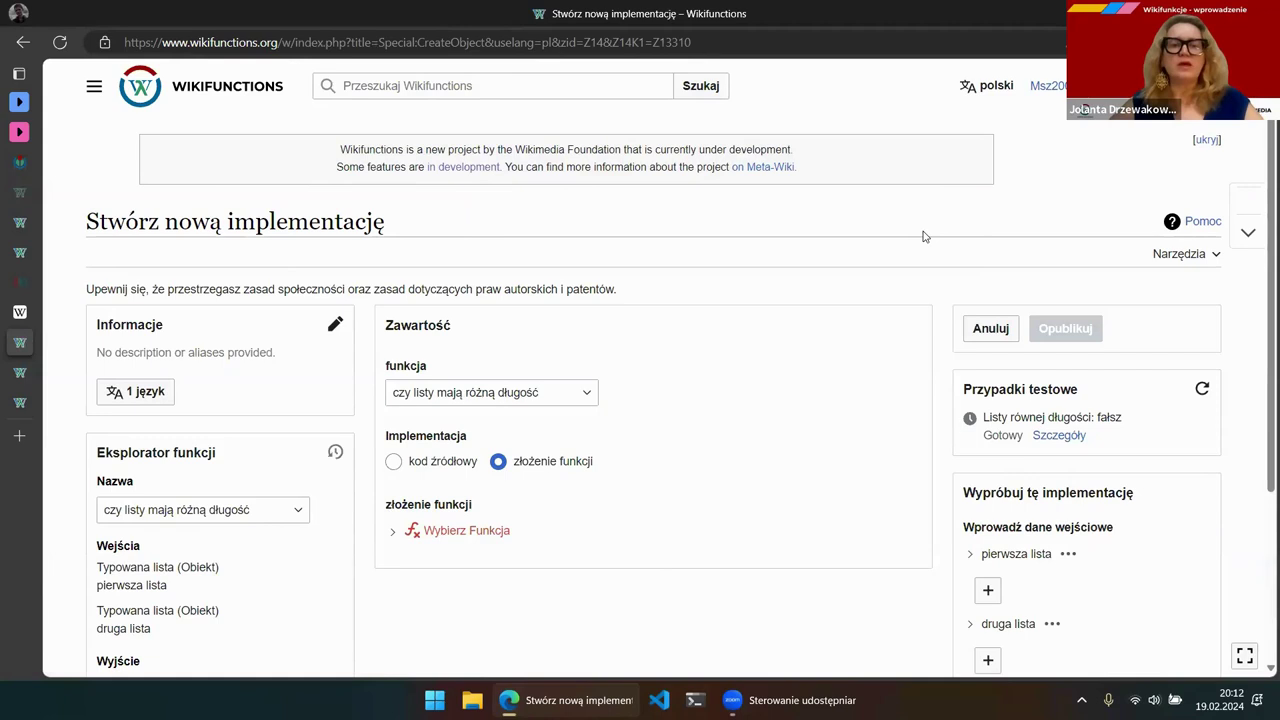
scroll(761, 258, down, 1)
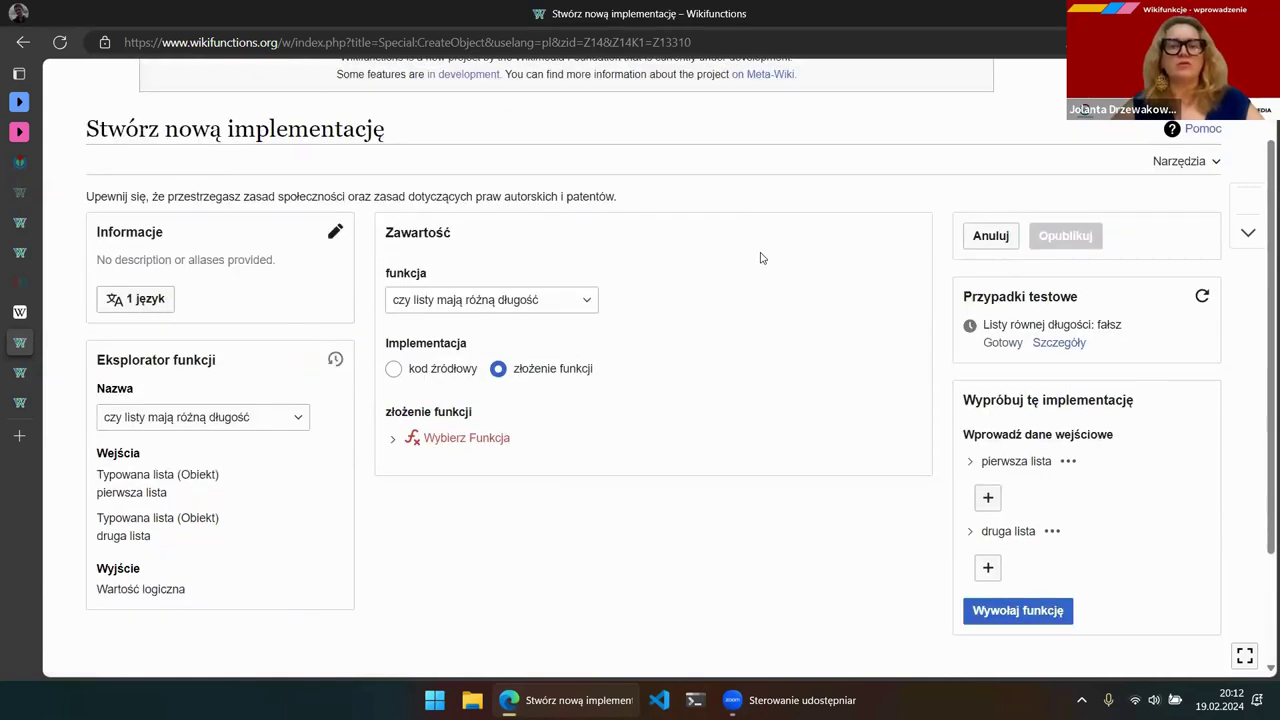
click(440, 370)
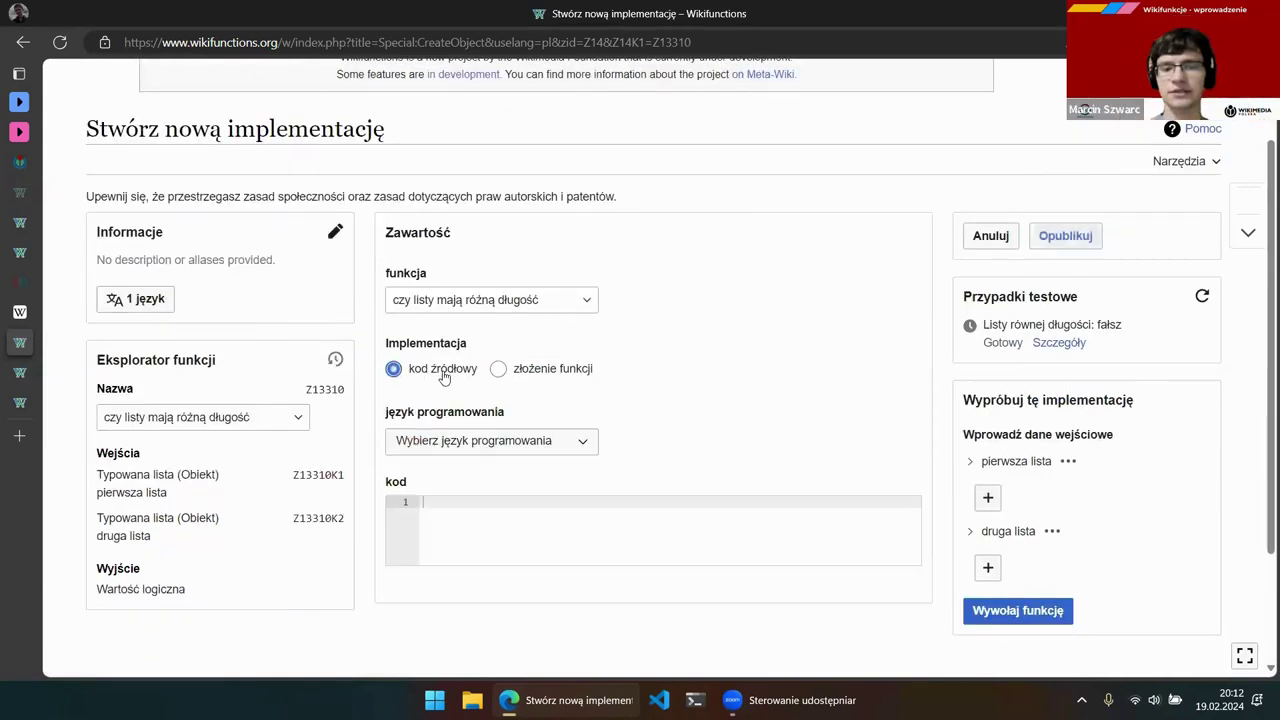
click(486, 448)
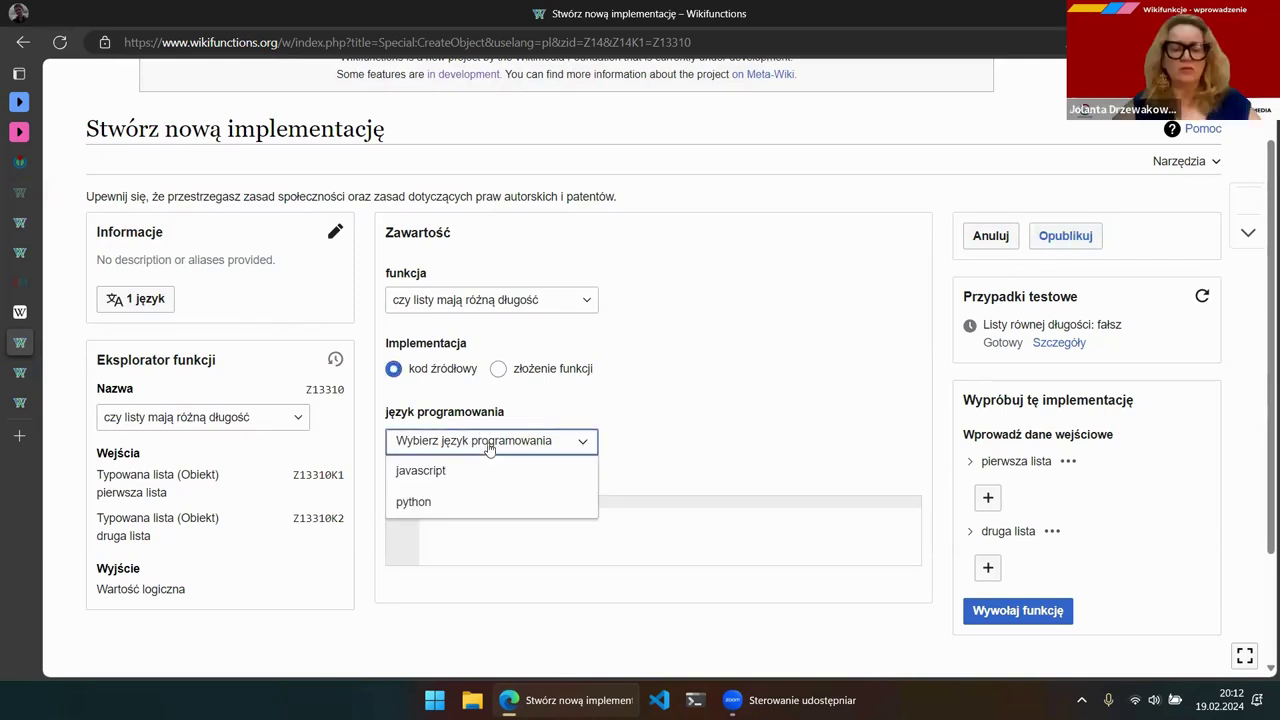
click(466, 503)
Begin the function body with "return len(Z13310K1)", reusing the first argument's name from the definition line
click(534, 518)
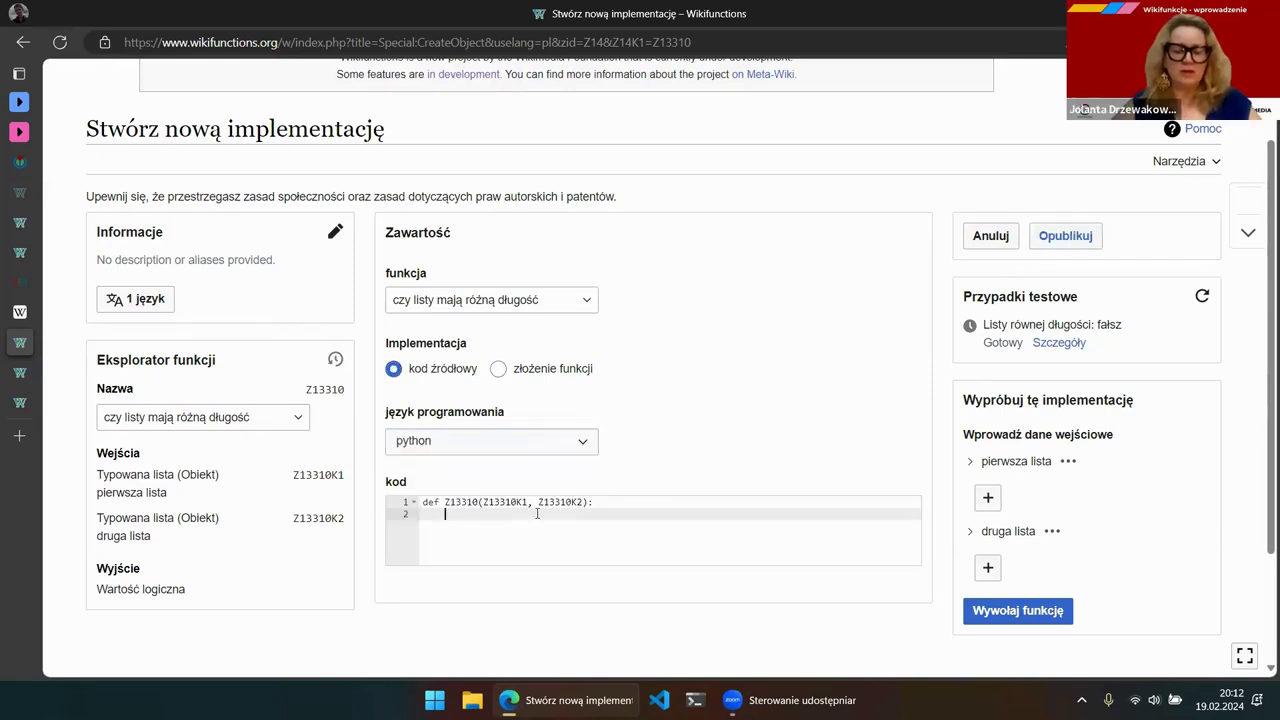
text(return len())
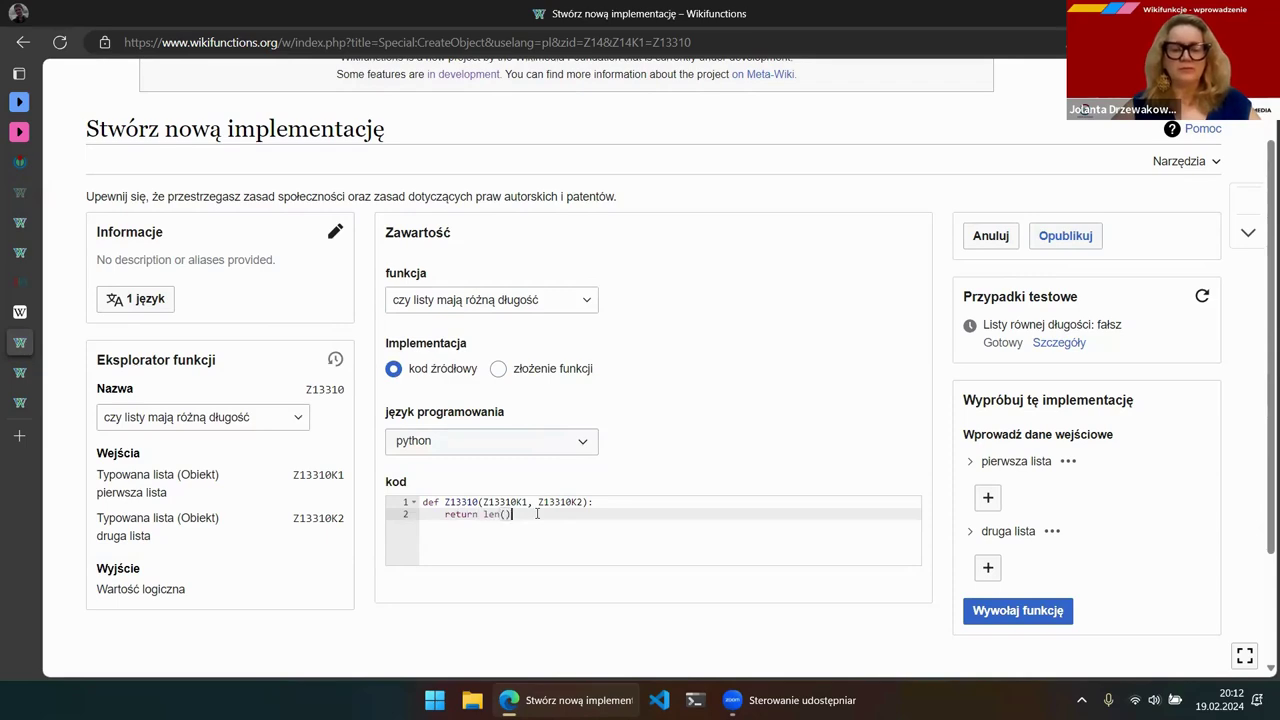
drag(528, 502, 483, 502)
key(ctrl+c)
click(507, 514)
key(ctrl+v)
click(606, 518)
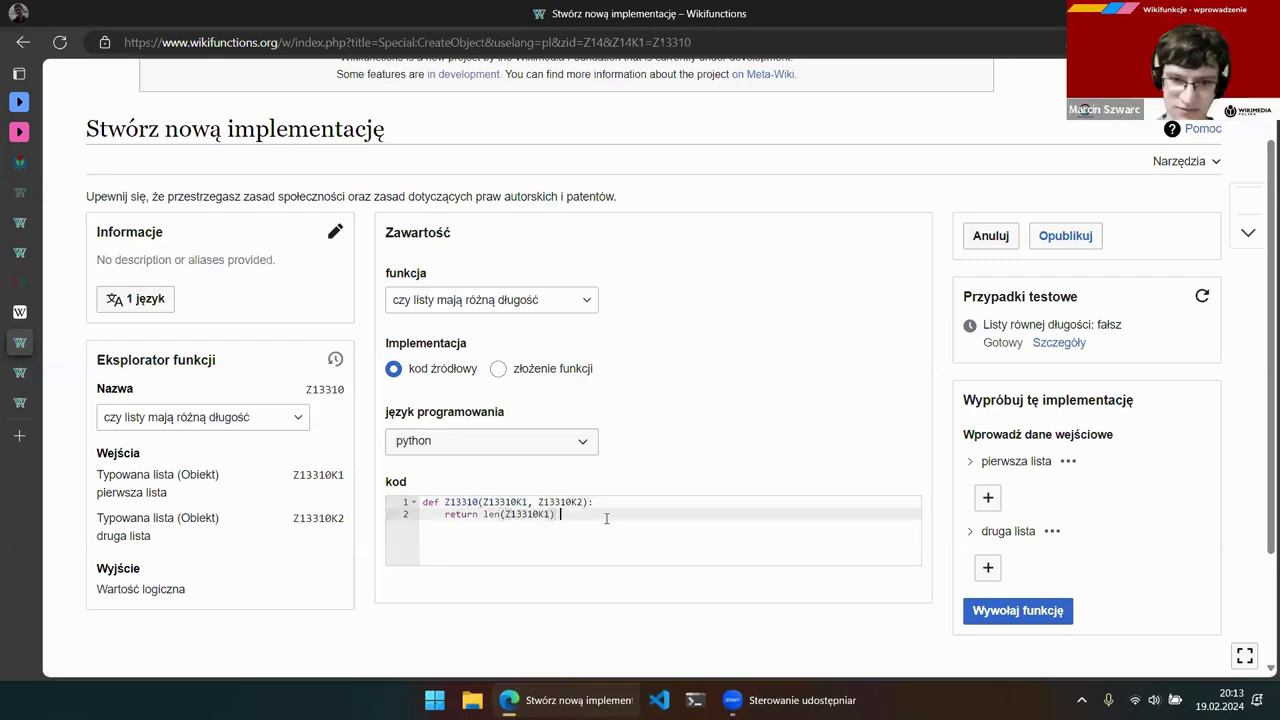
Complete the return line with "!= len(Z13310K2)", reusing the second argument's name, and review the comparison
text(!= len()
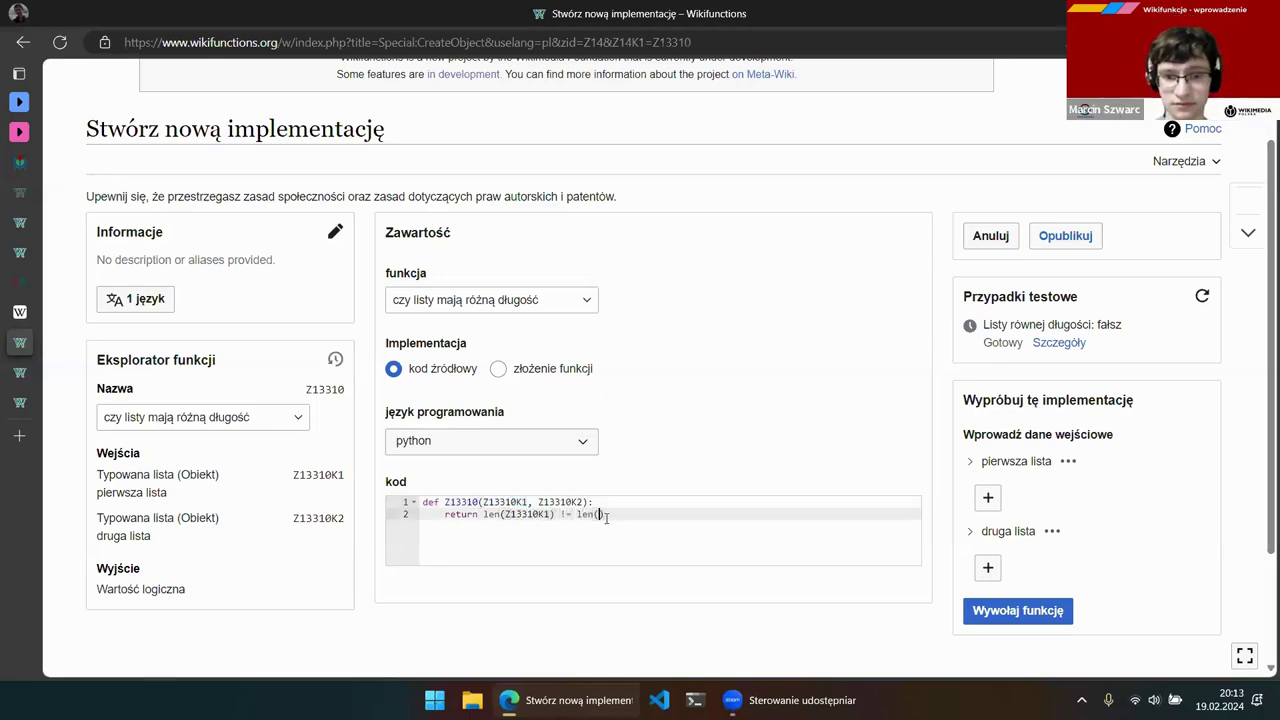
click(578, 502)
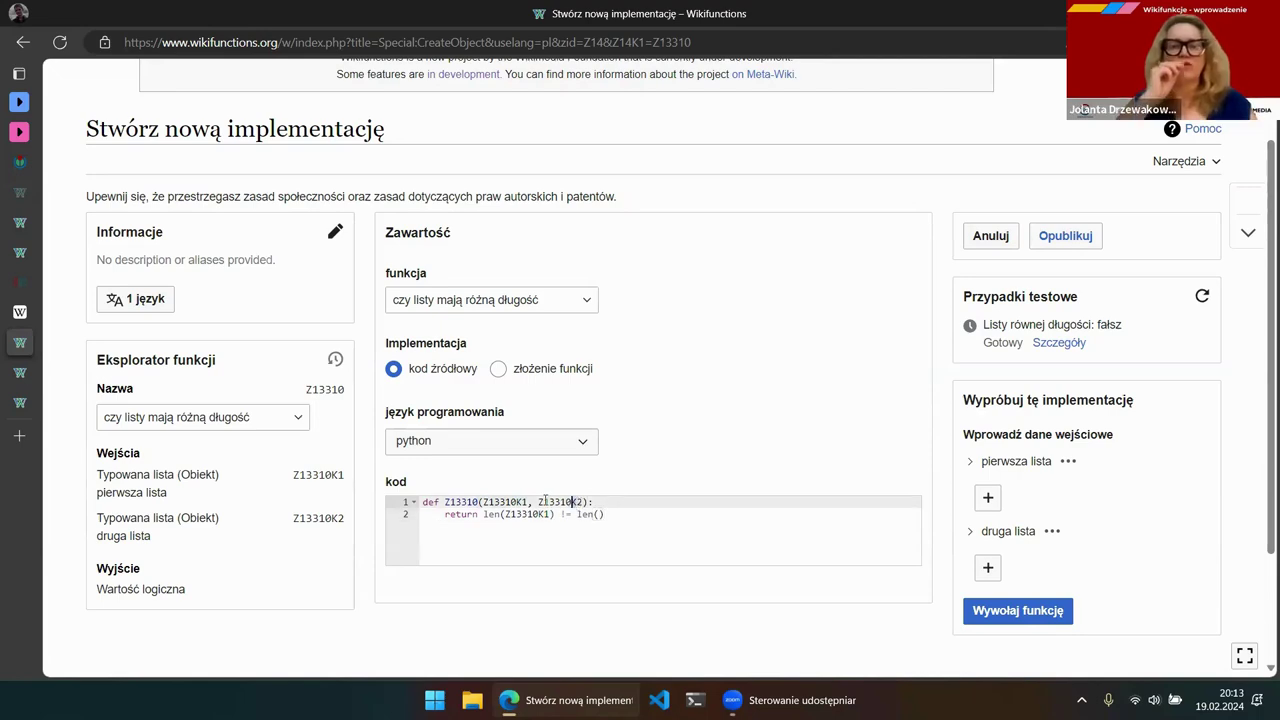
drag(538, 502, 582, 502)
key(ctrl+c)
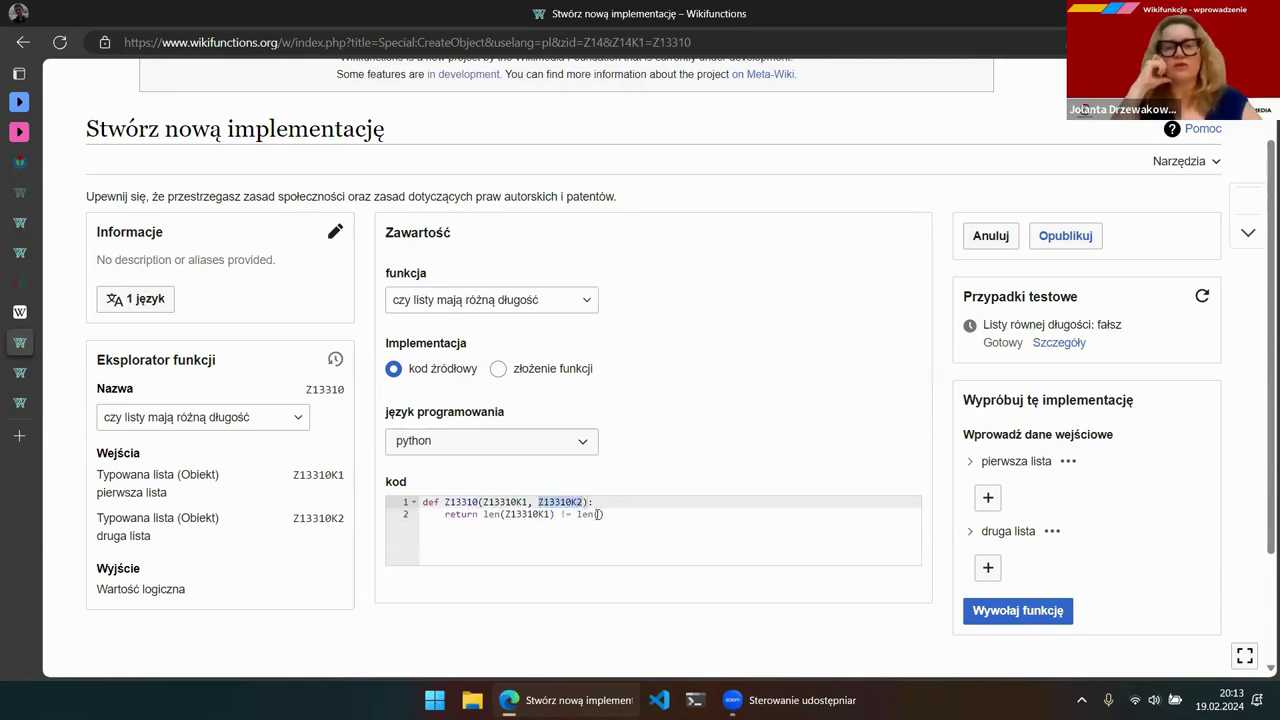
click(600, 514)
key(ctrl+v)
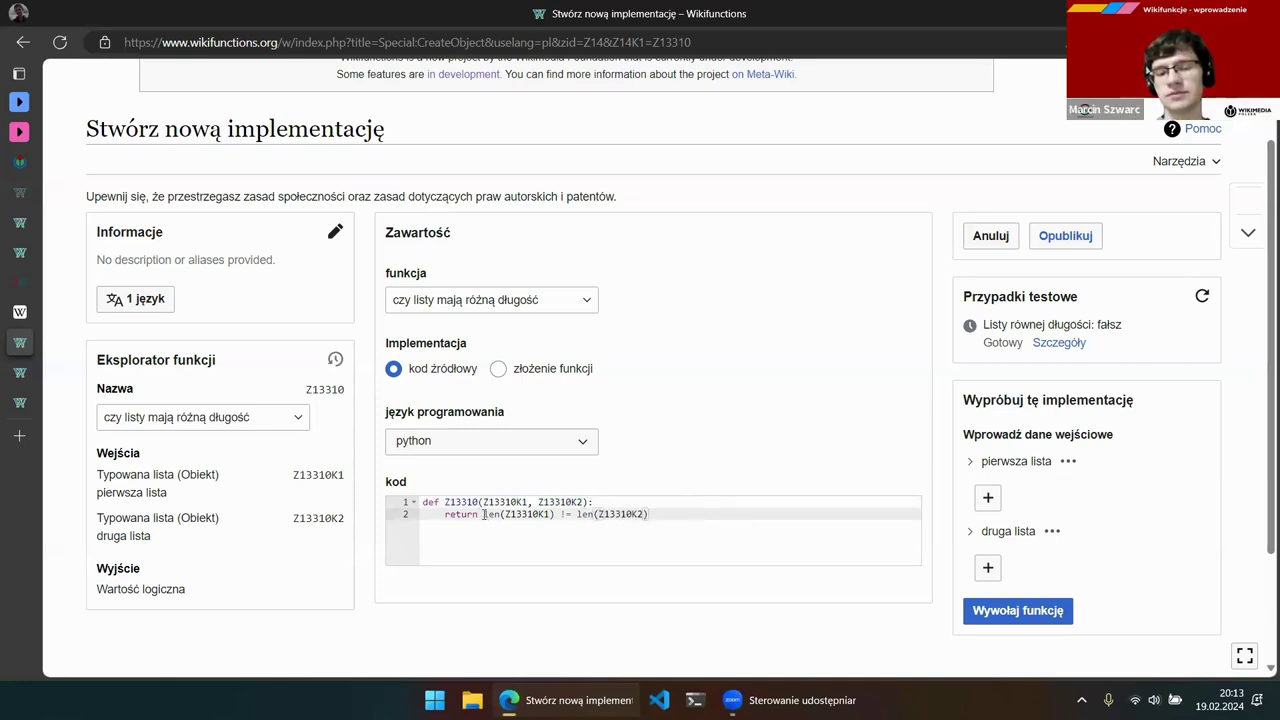
drag(484, 514, 650, 514)
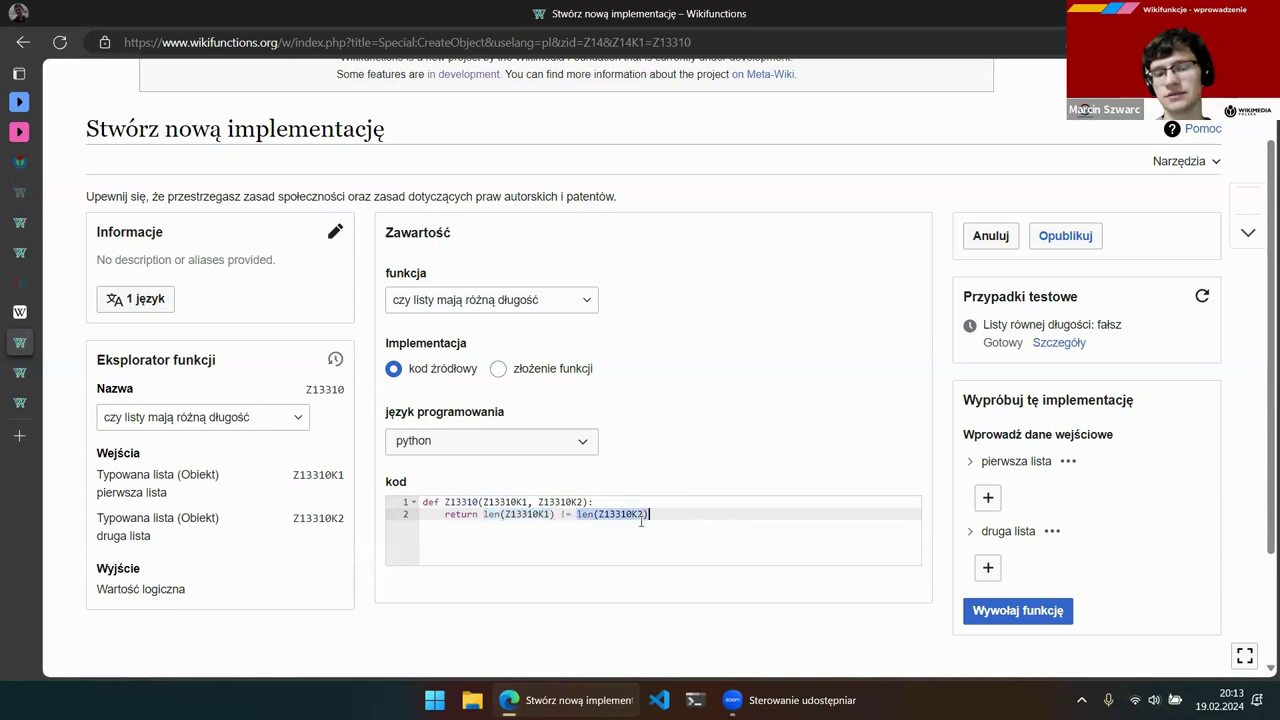
double_click(571, 516)
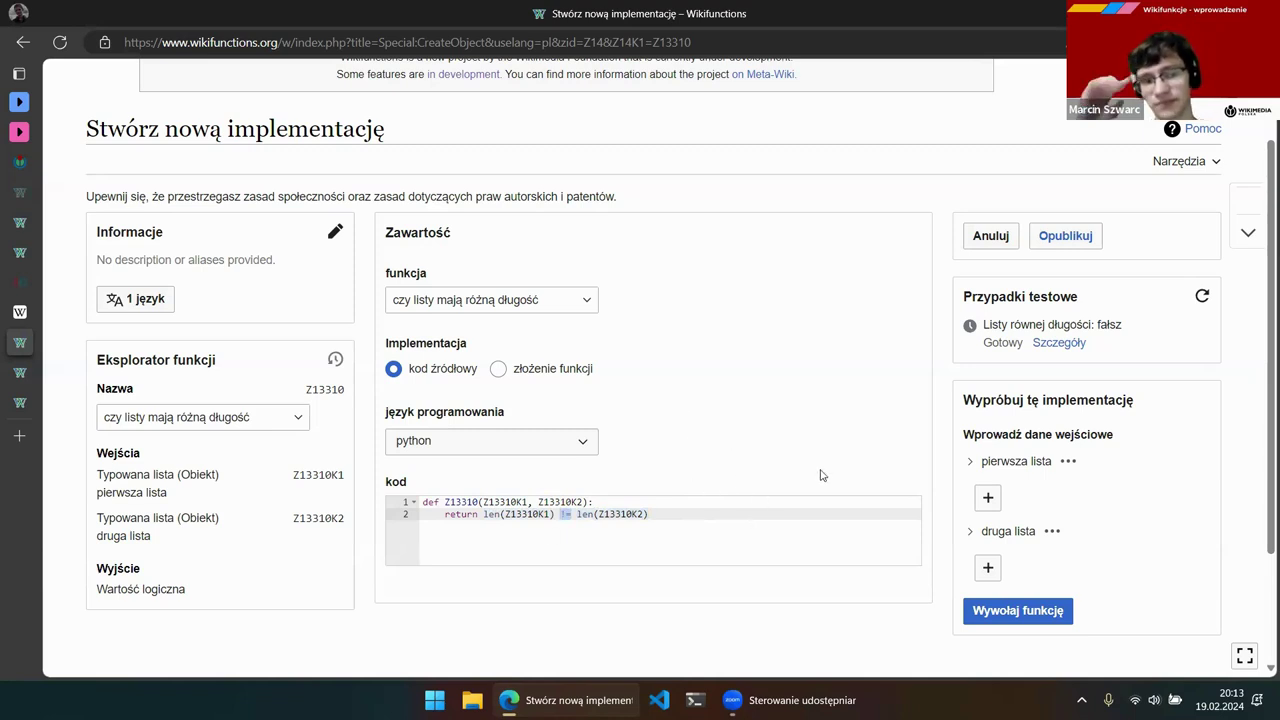
Give the new implementation the Polish label "różna długość list w Pythonie"
click(327, 237)
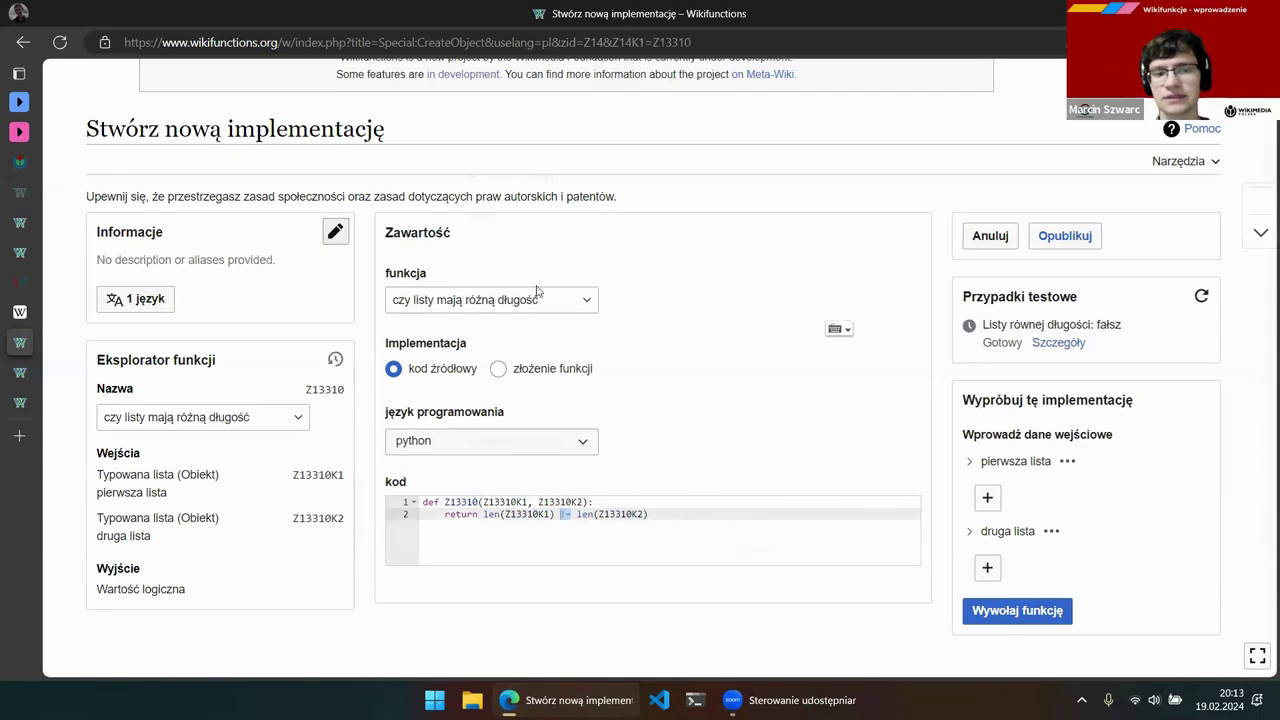
text(róż)
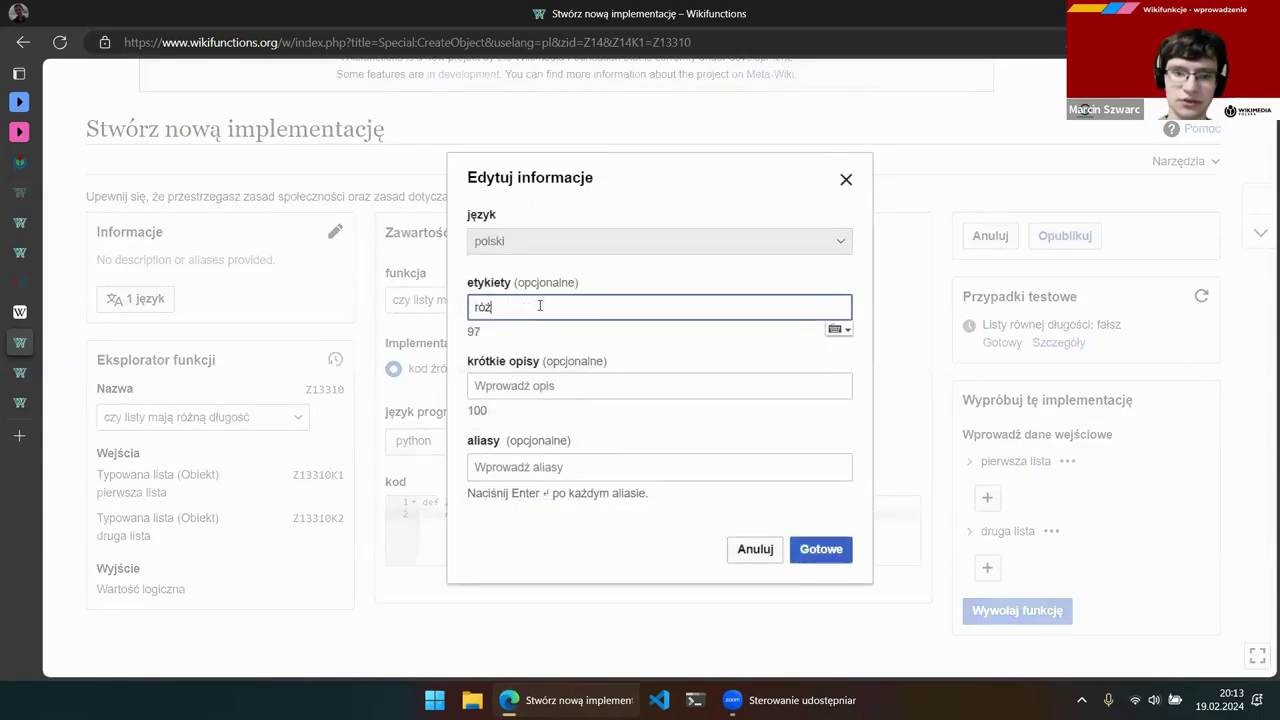
text(na długoś)
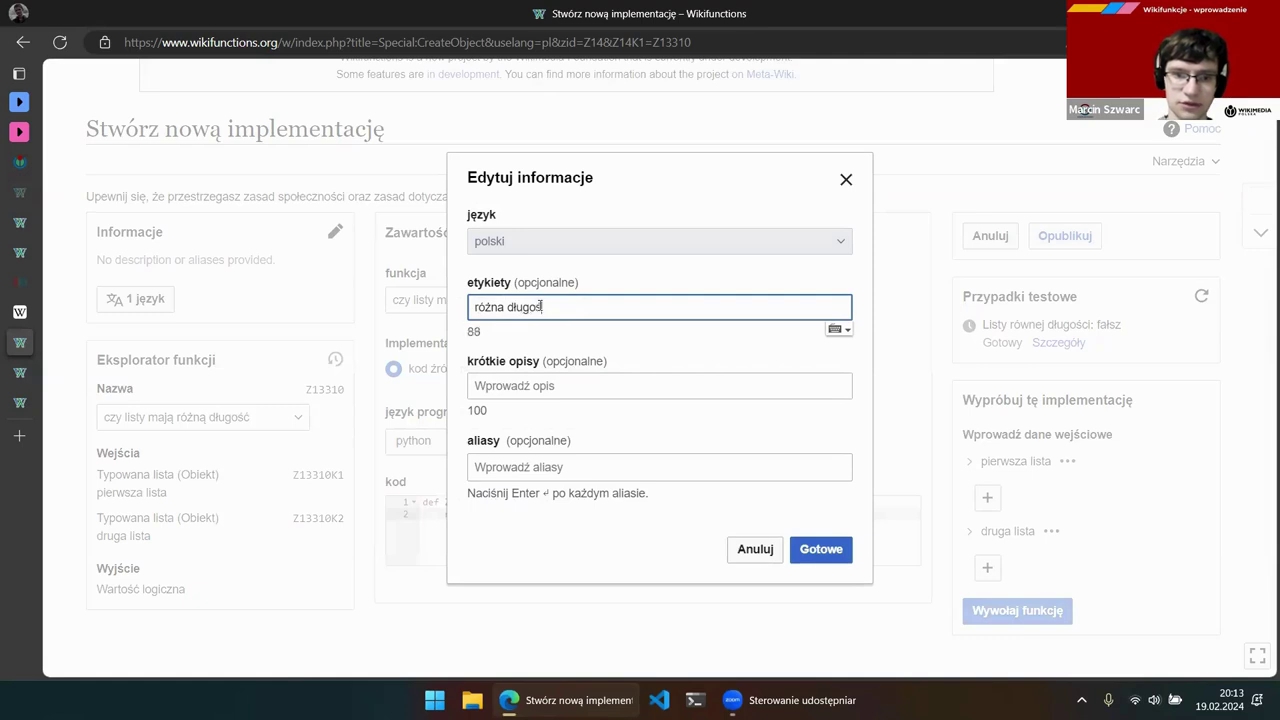
text(ć list w Pythonie)
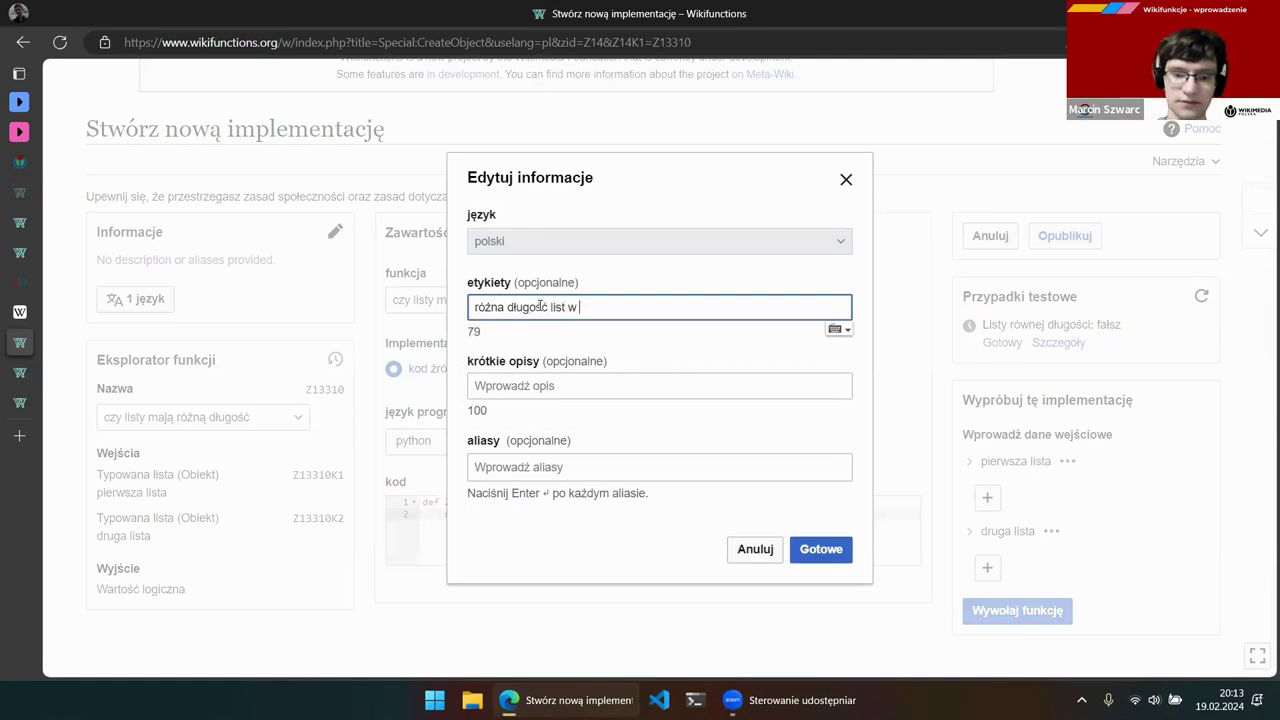
click(826, 550)
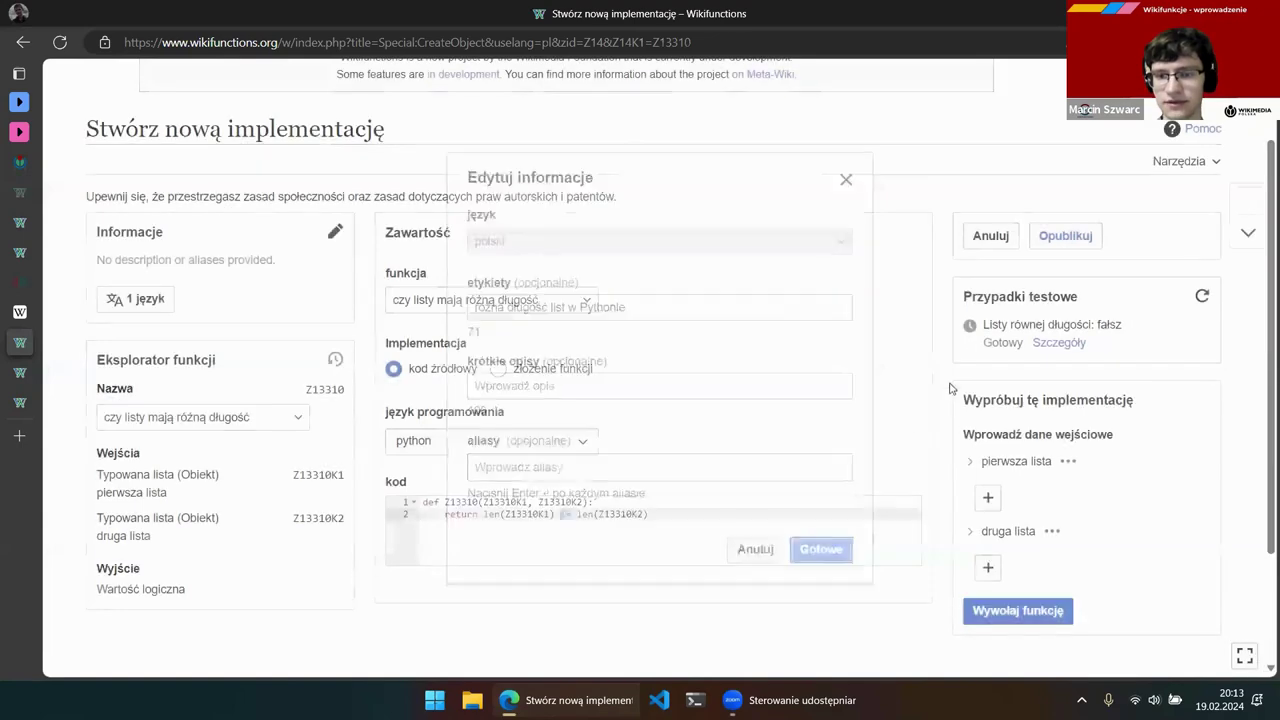
Run the test case "Listy równej długości: fałsz" against the Python code, then publish the implementation without a summary
click(1202, 296)
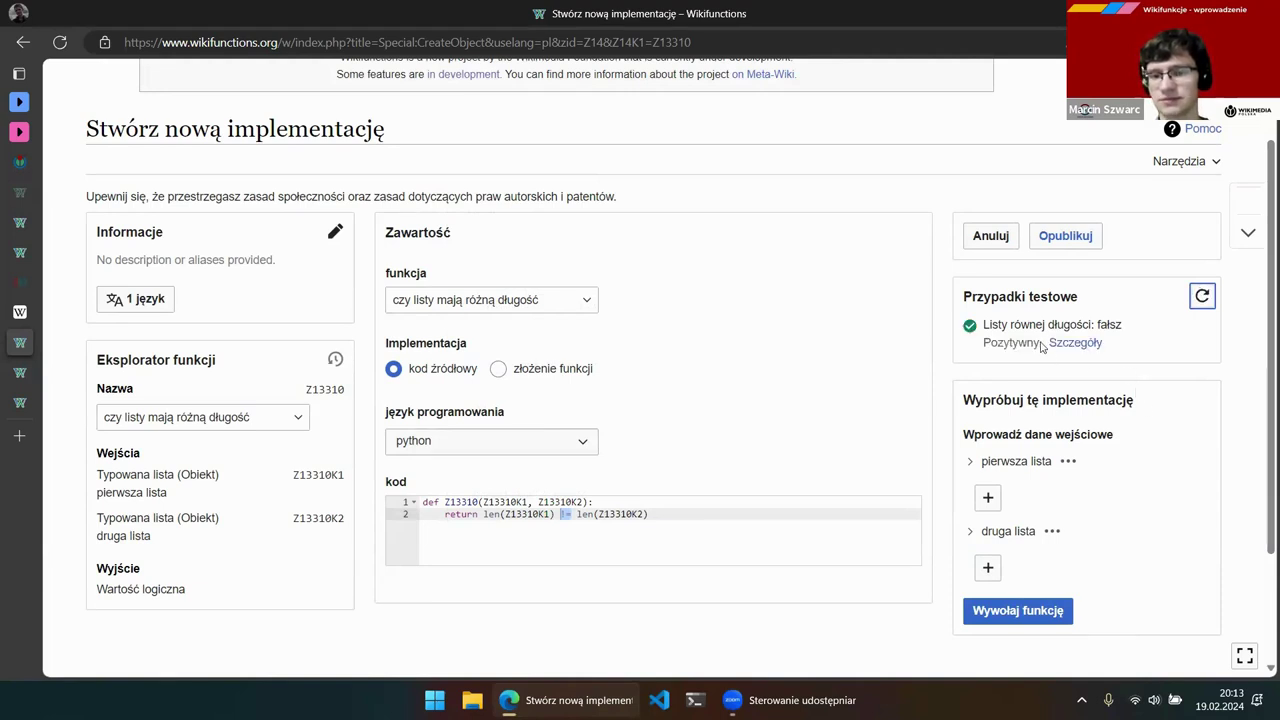
click(1062, 244)
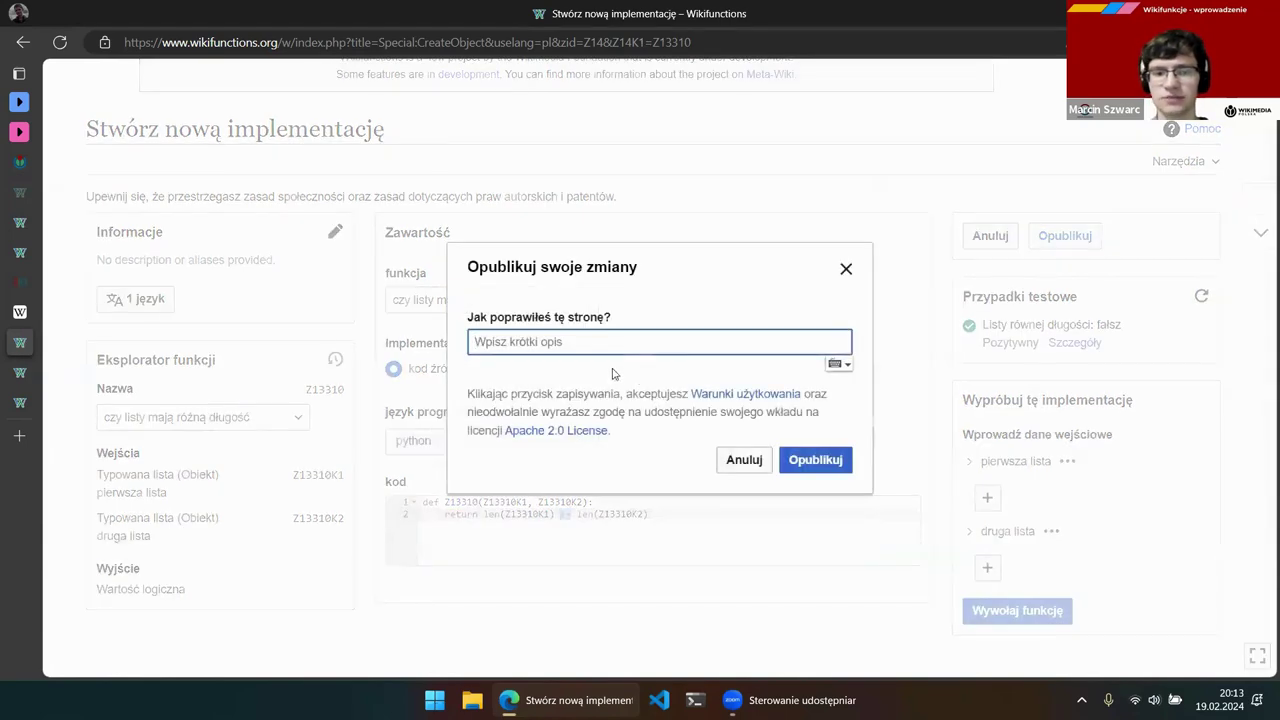
click(825, 459)
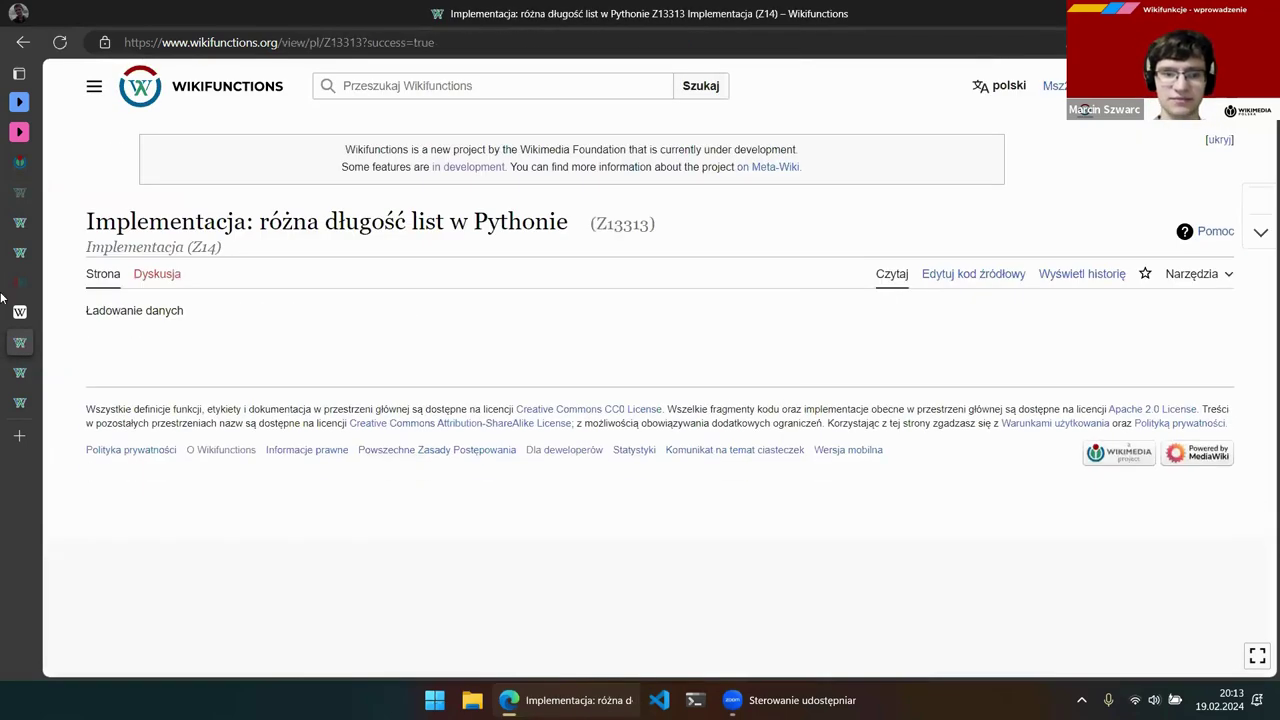
Return to the function's page and approve the implementation "różna długość list w Pythonie"
mouse_move(4, 300)
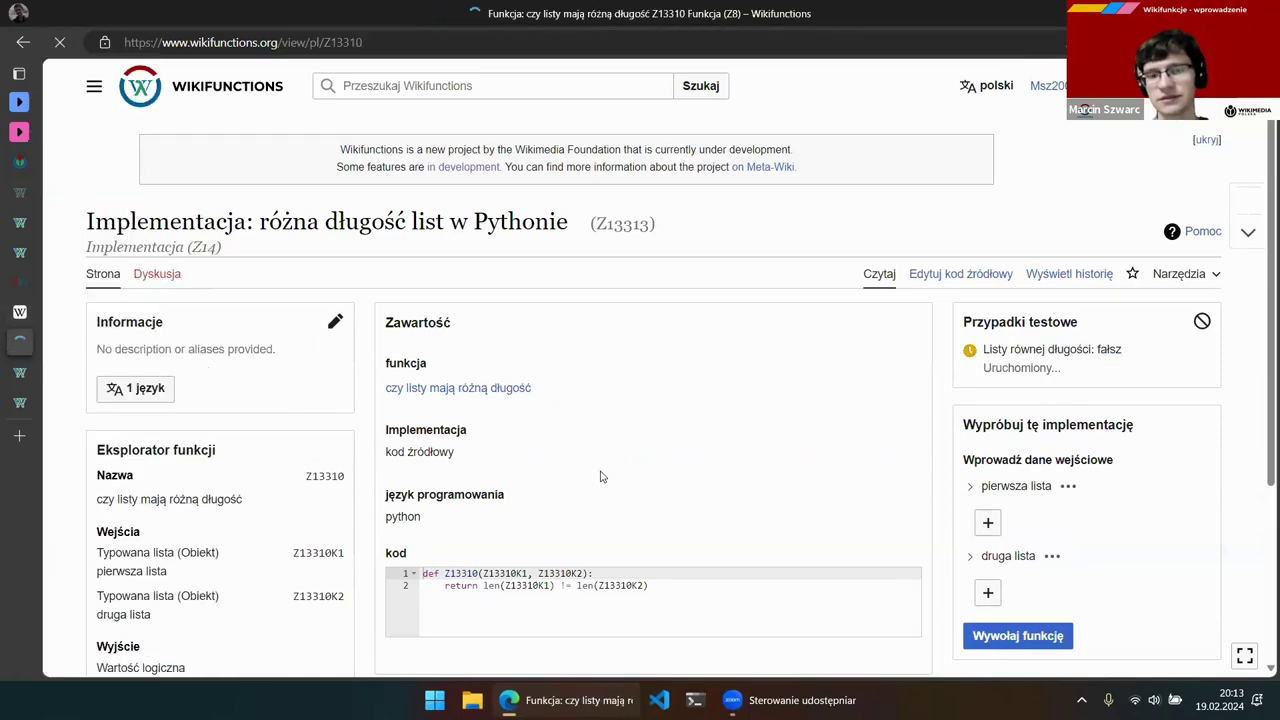
scroll(613, 470, down, 1)
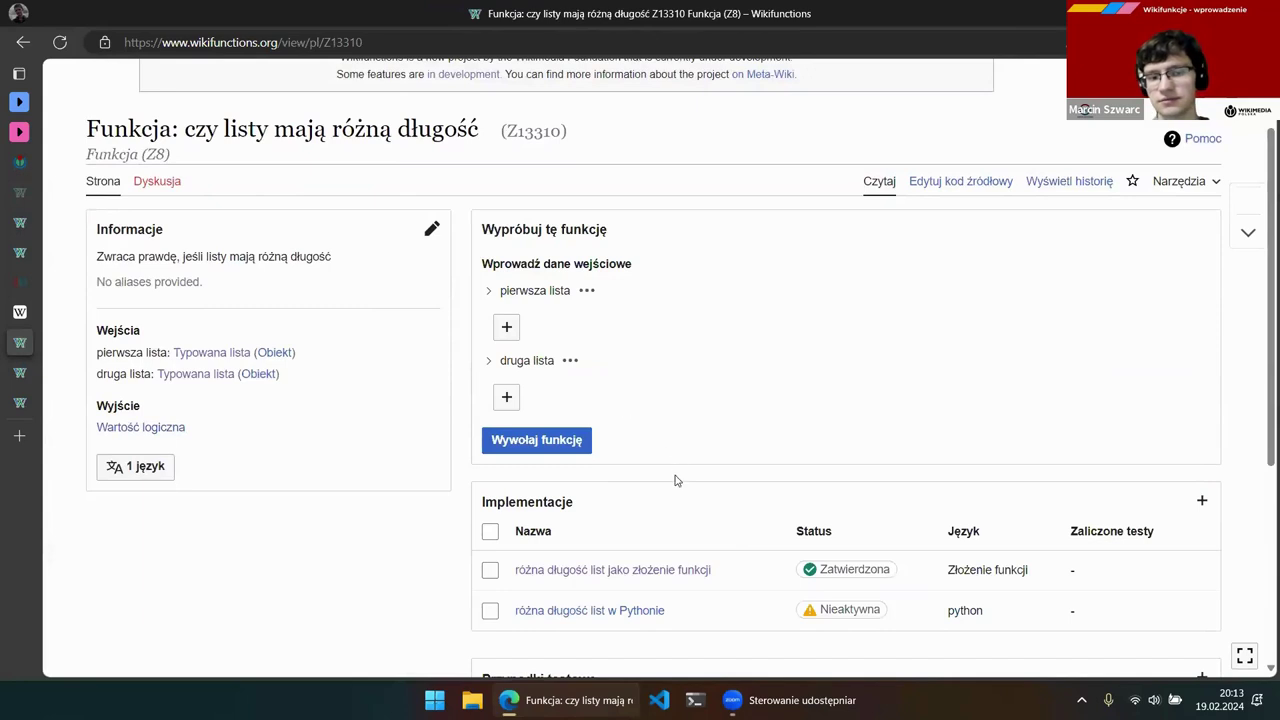
scroll(648, 443, down, 1)
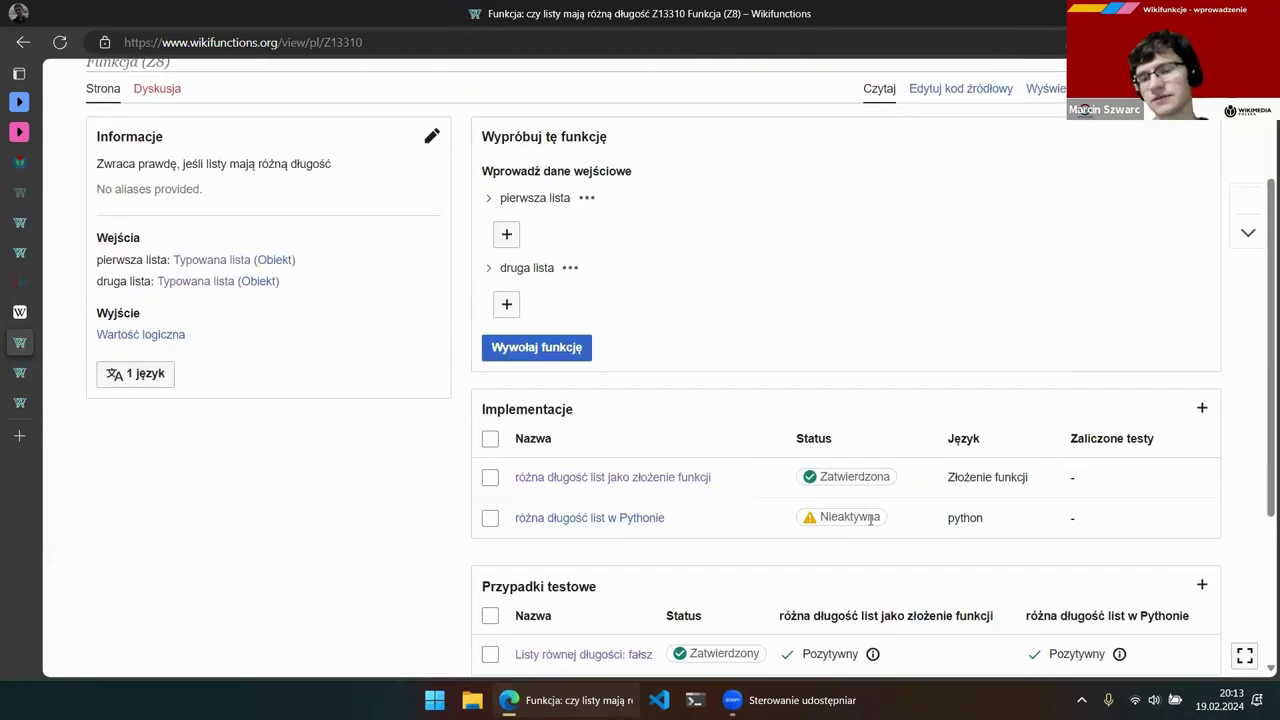
scroll(872, 517, down, 1)
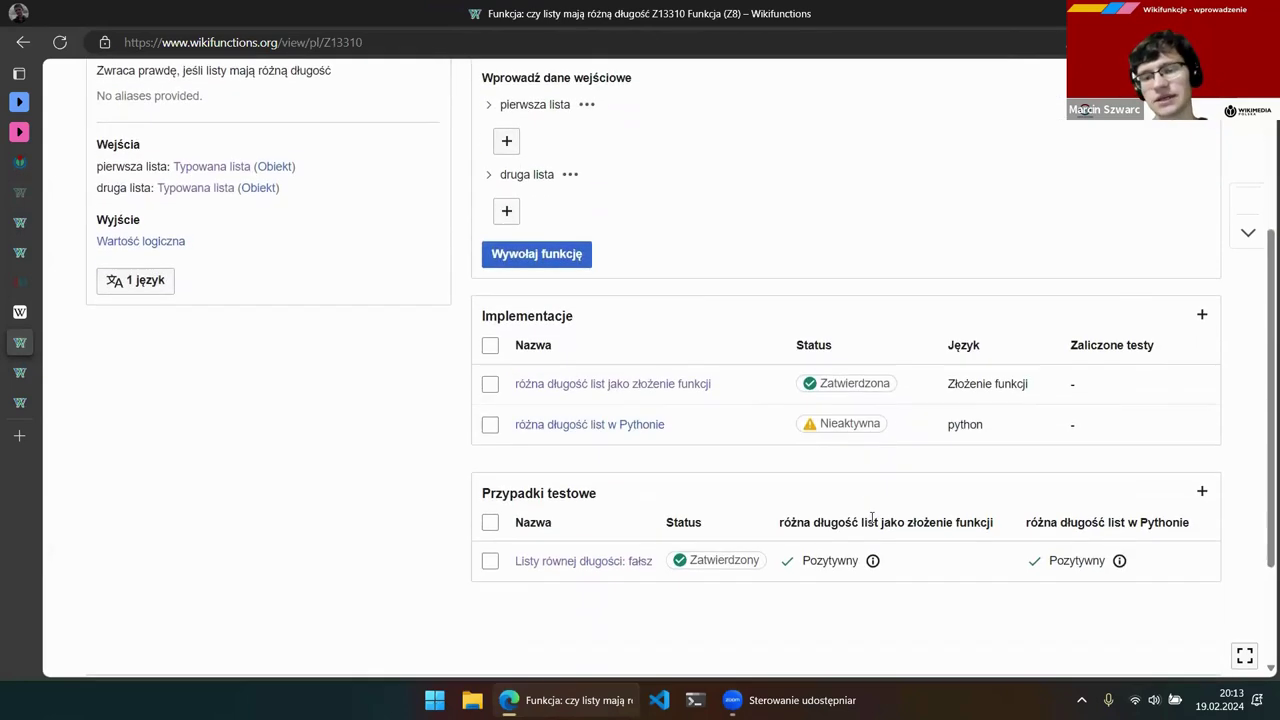
click(491, 426)
click(1105, 312)
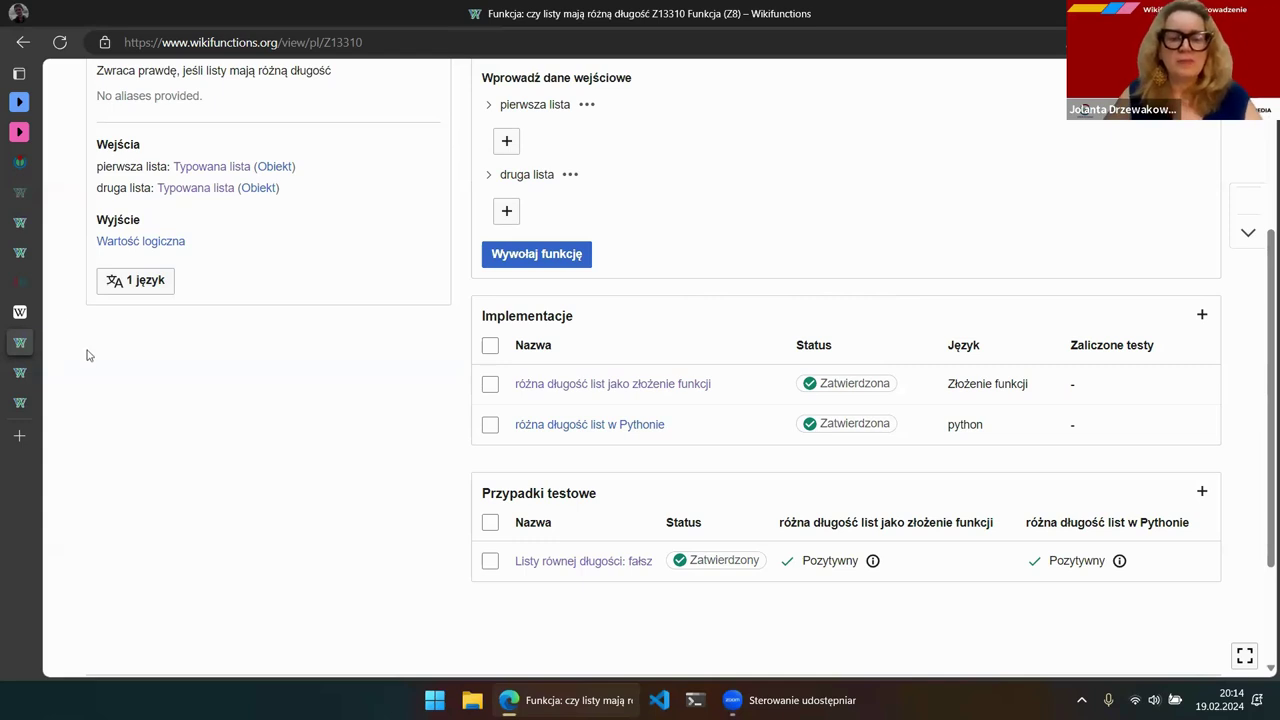
scroll(86, 360, up, 2)
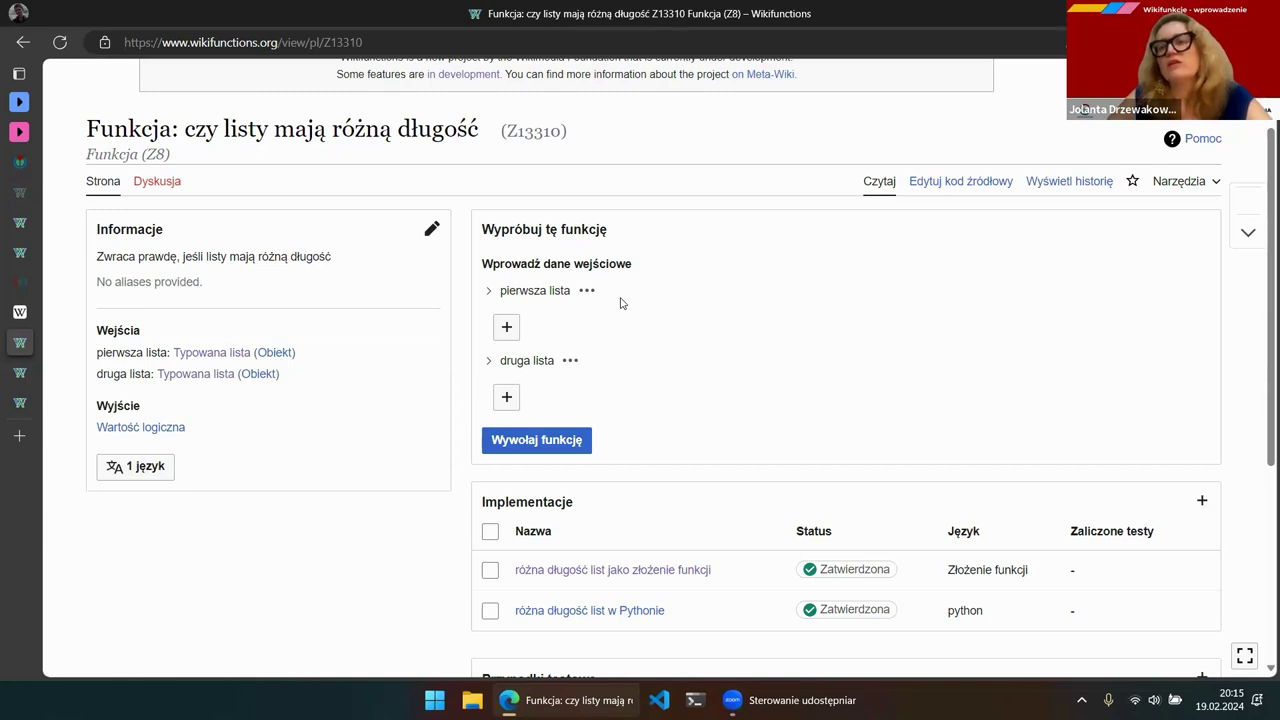
scroll(651, 315, up, 1)
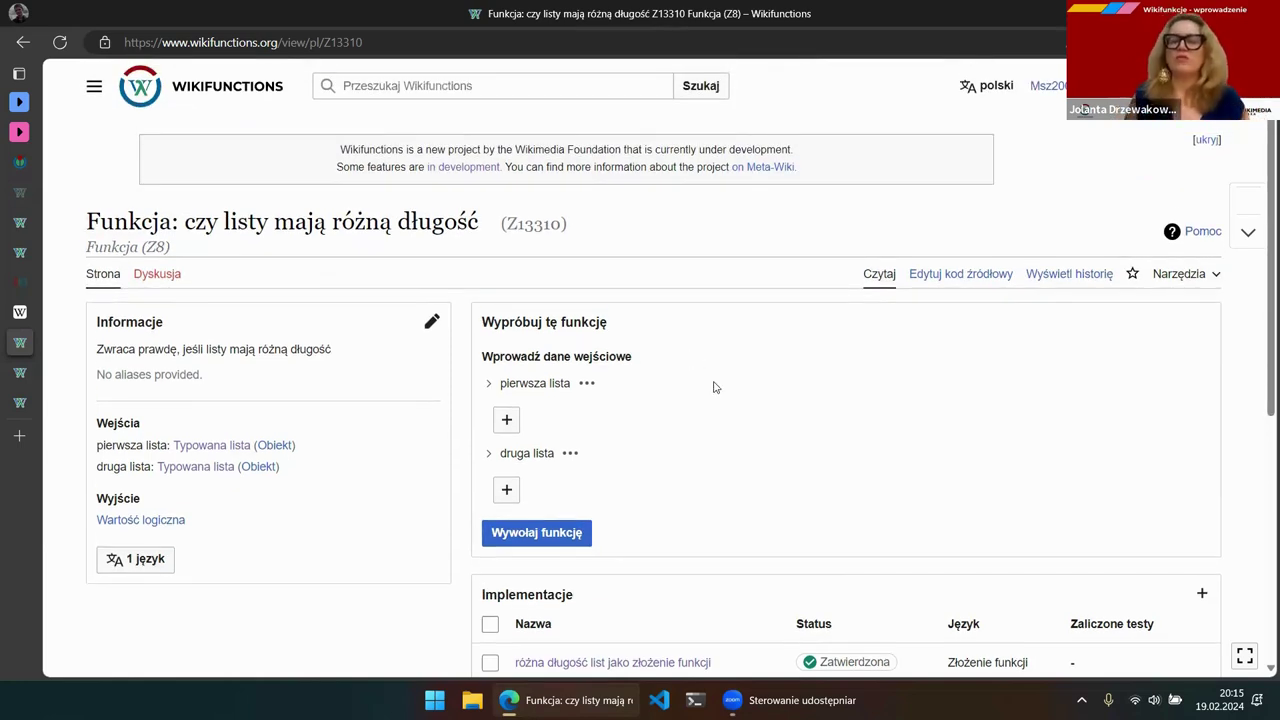